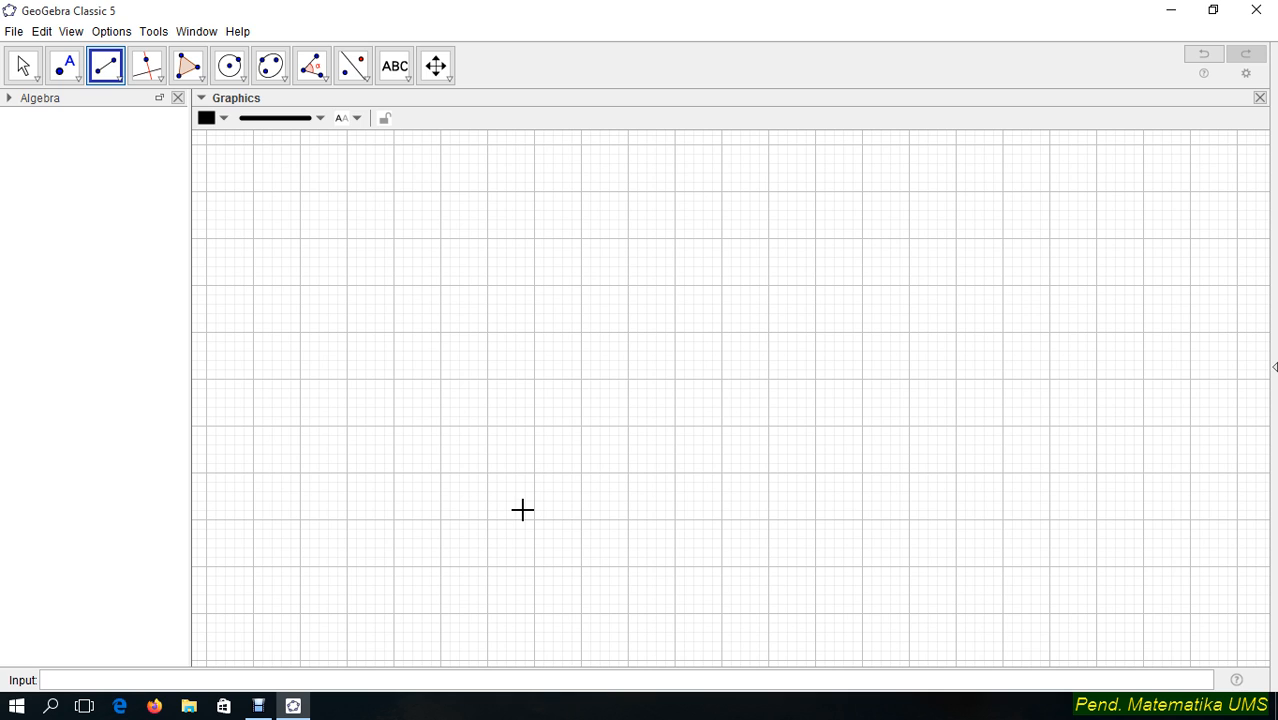
# Insert the title text "IRISAN KUBUS DENGAN SUMBU AFINITAS" near the upper edge of the drawing area
pyautogui.click(395, 66)
pyautogui.click(475, 150)
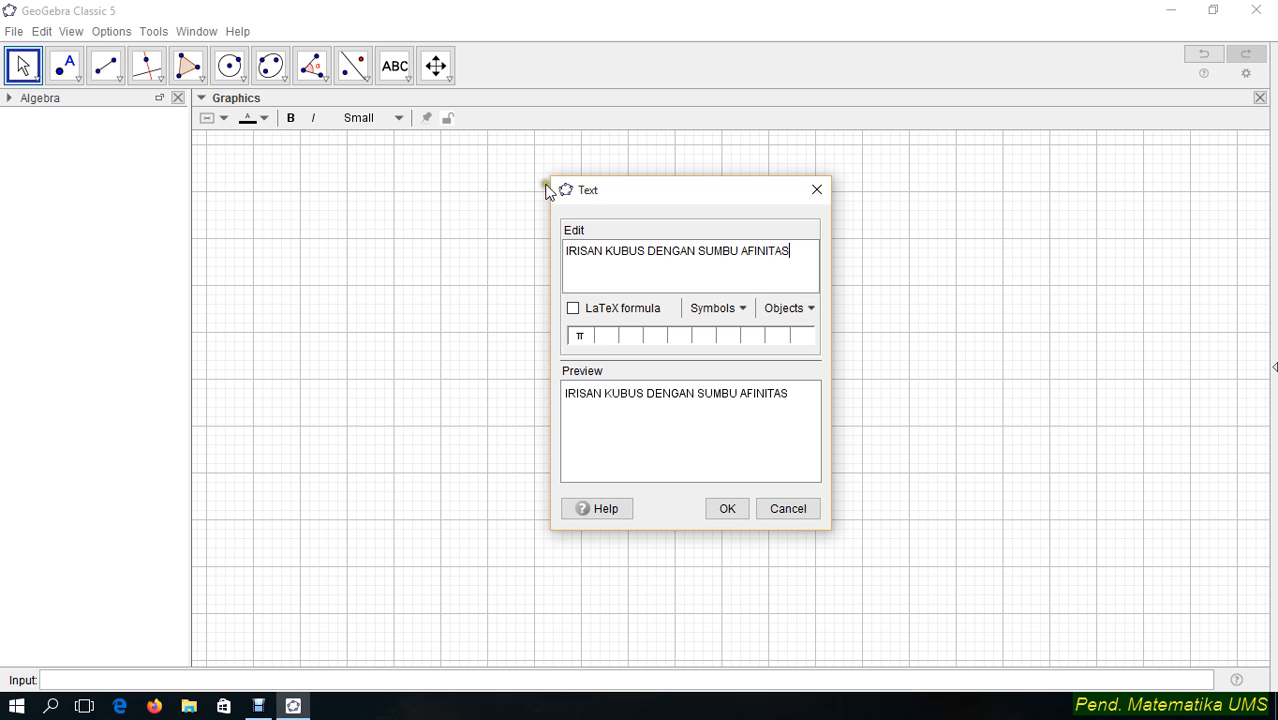
pyautogui.click(727, 508)
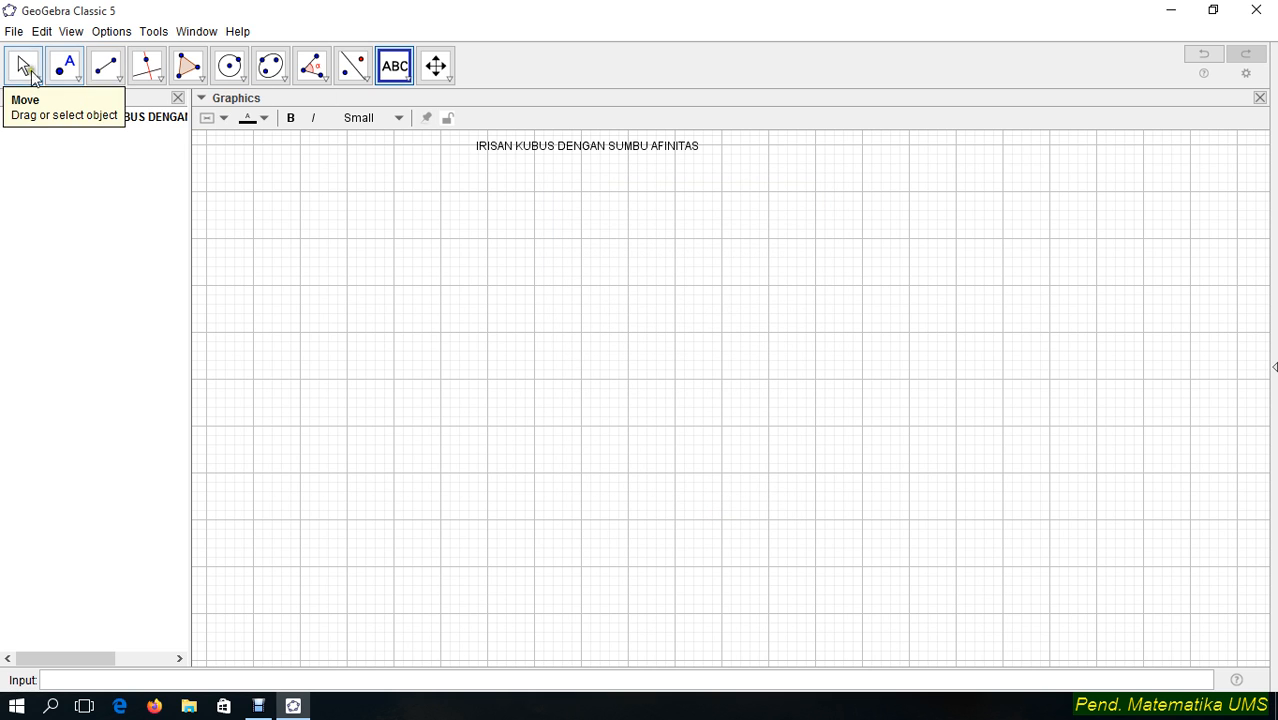
# Set the title text to Large size with a white background
pyautogui.click(24, 68)
pyautogui.click(521, 152)
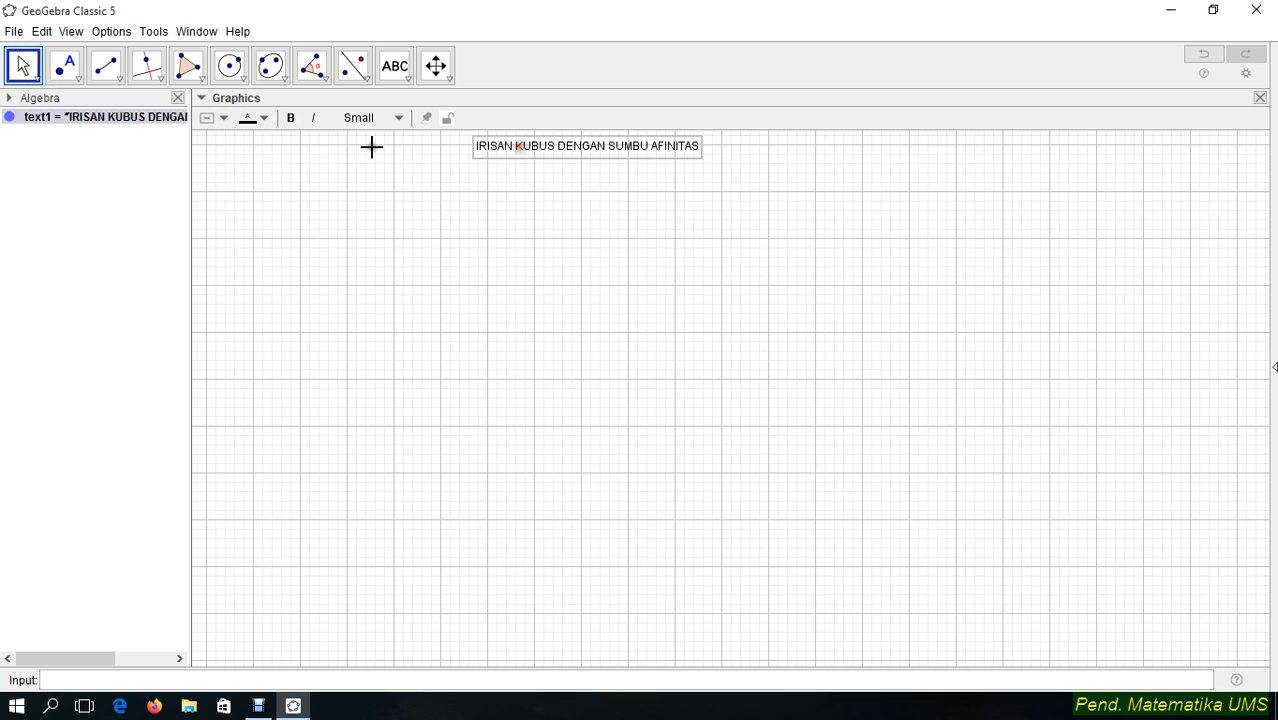
pyautogui.click(334, 121)
pyautogui.click(358, 218)
pyautogui.click(221, 119)
pyautogui.click(216, 173)
# Move the title slightly down and pin it to the screen so its position is fixed
pyautogui.moveTo(546, 151); pyautogui.dragTo(539, 171)
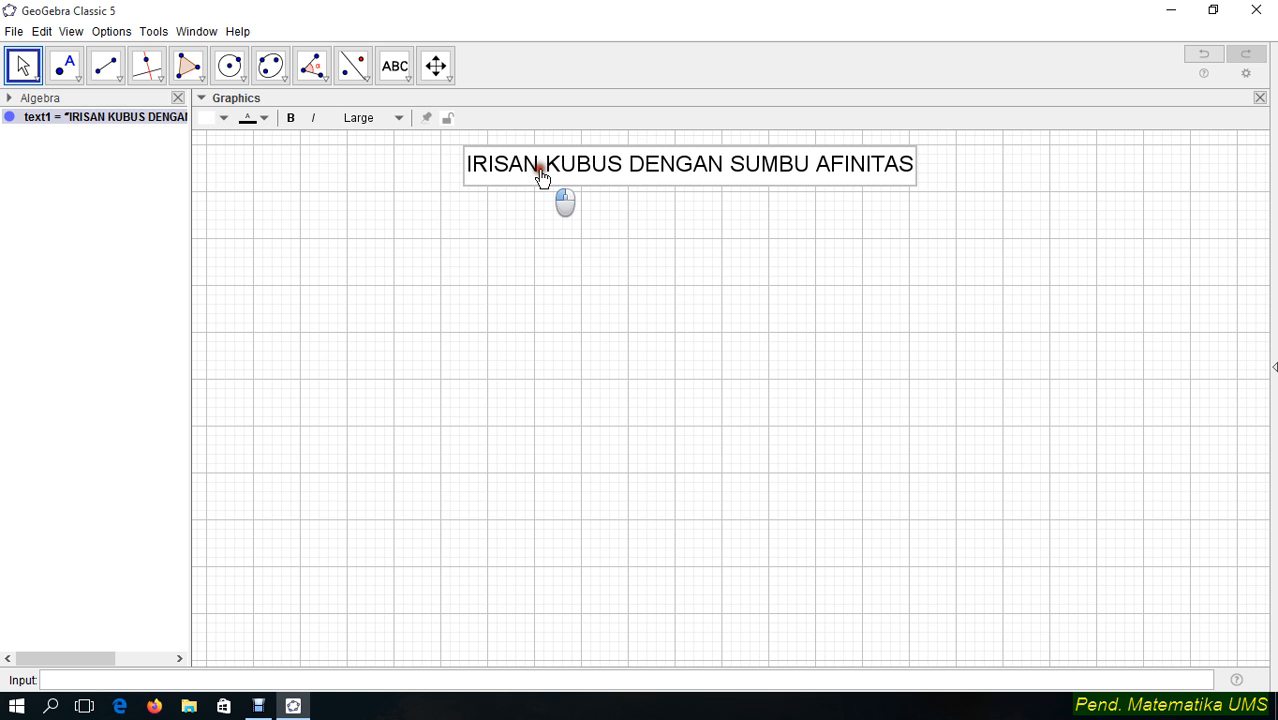
pyautogui.click(422, 118)
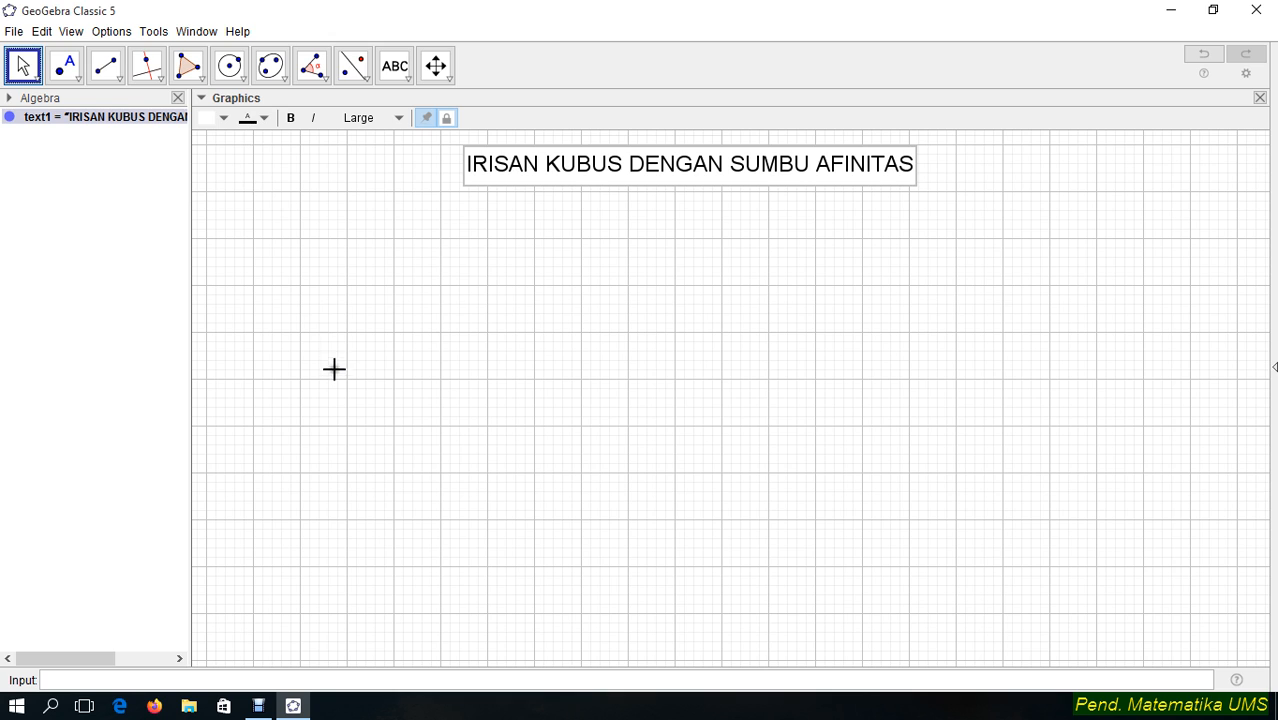
pyautogui.click(332, 264)
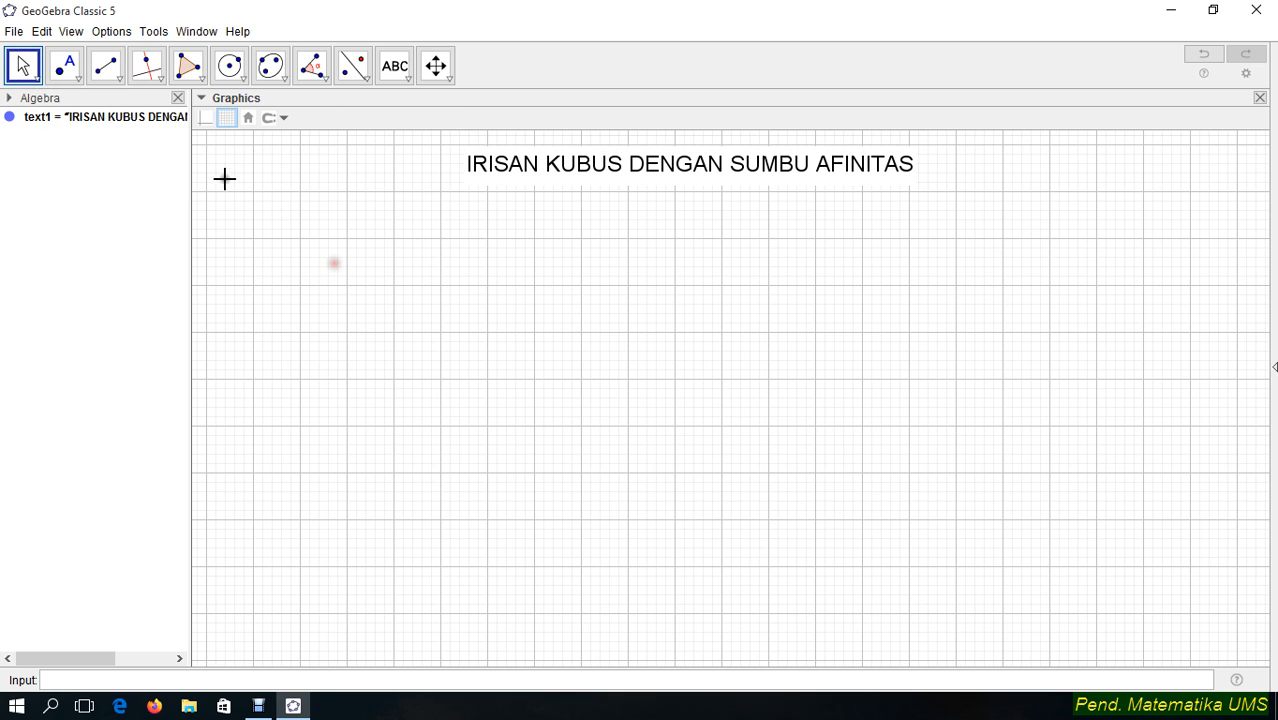
pyautogui.click(205, 118)
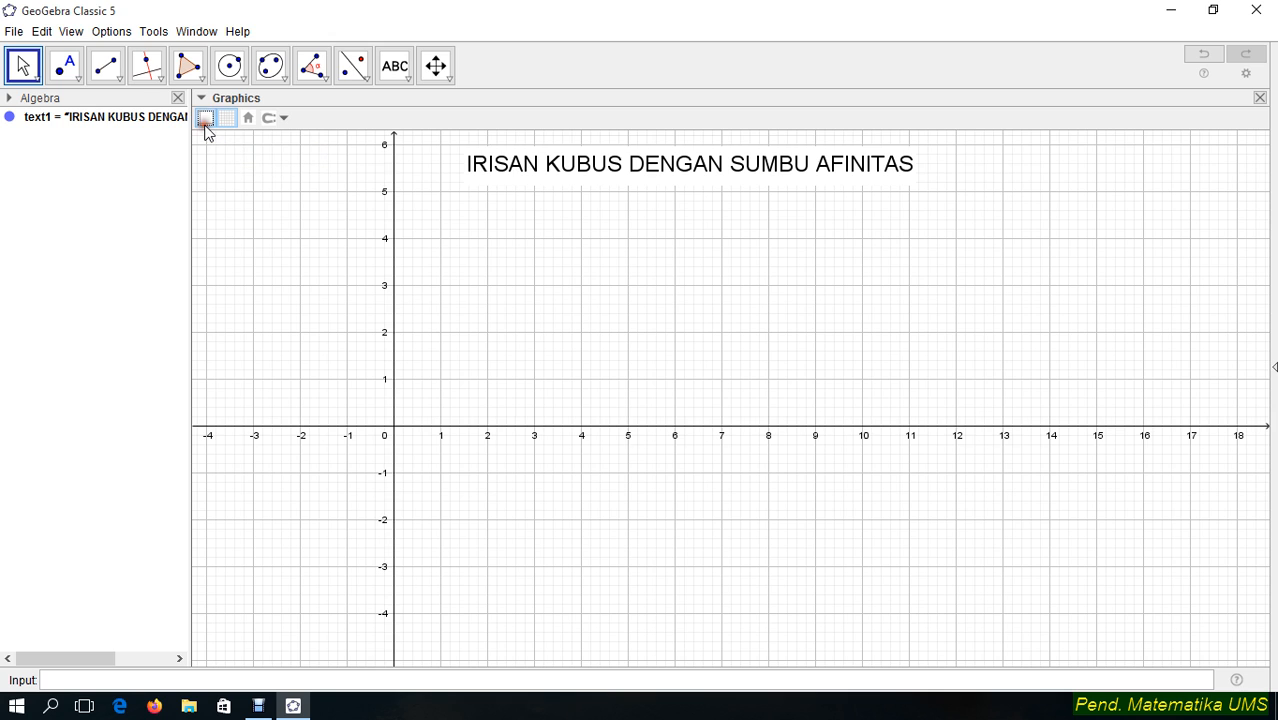
pyautogui.click(205, 118)
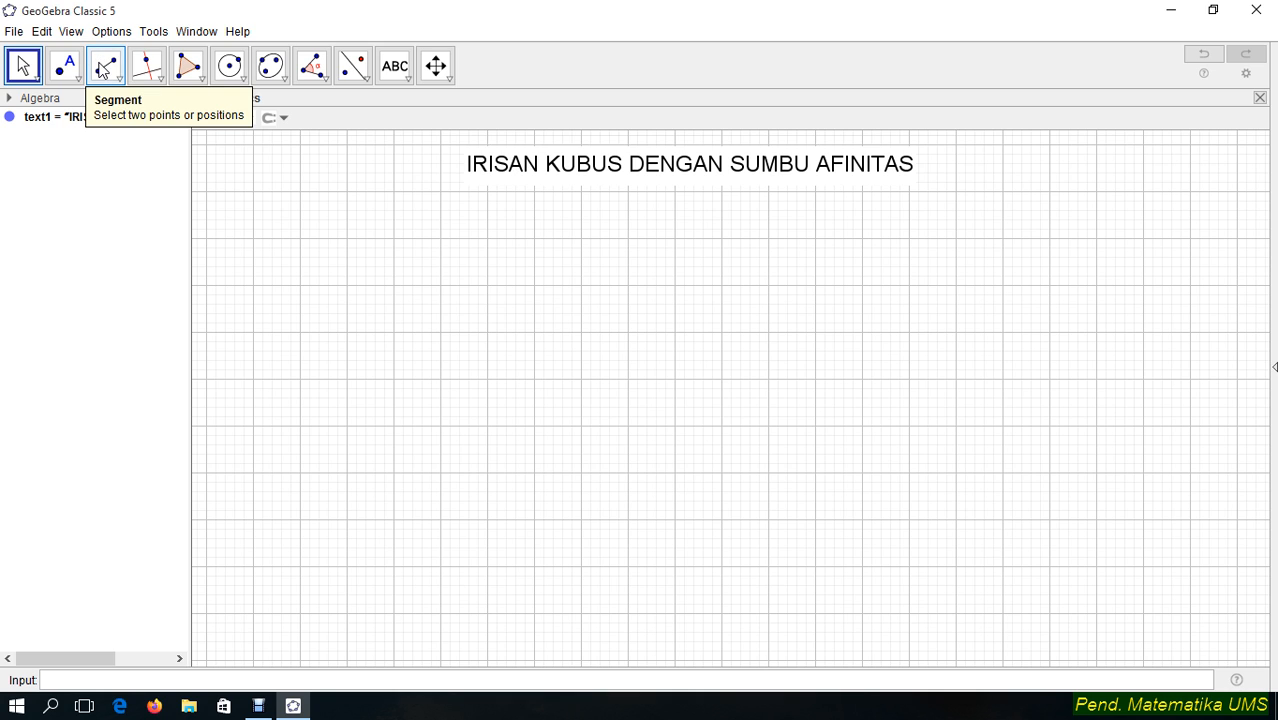
pyautogui.click(201, 79)
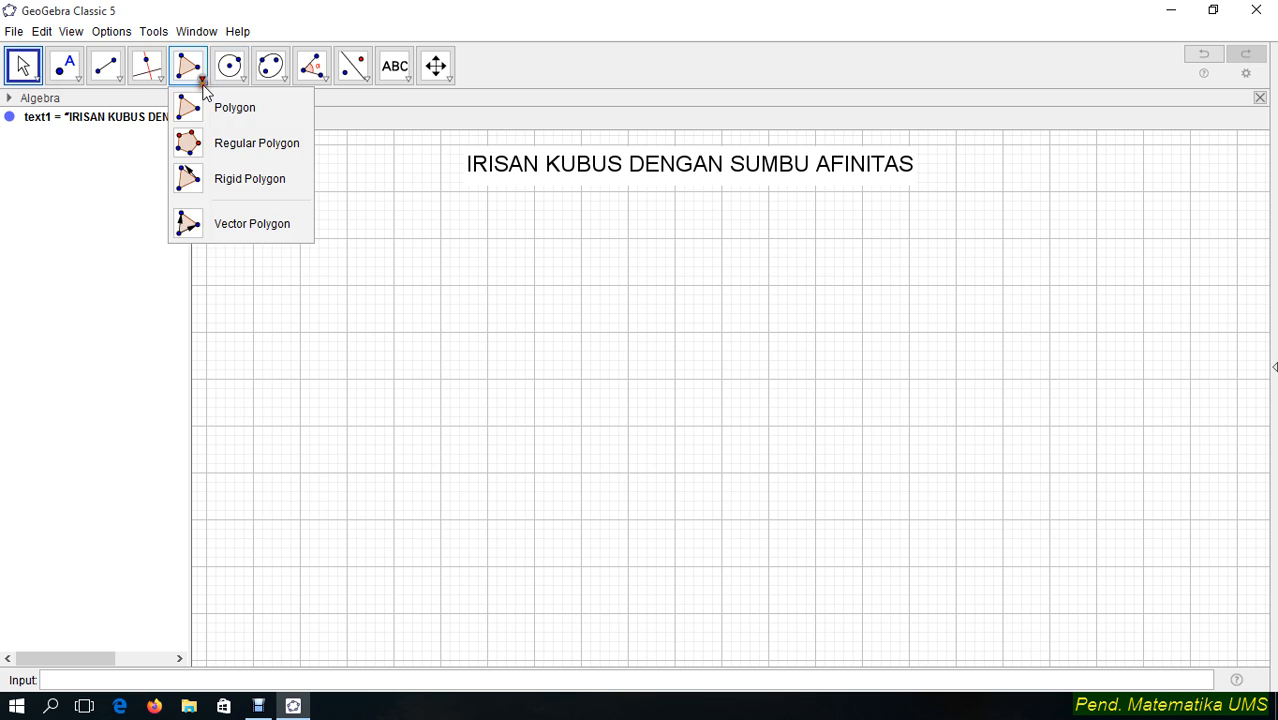
pyautogui.click(118, 80)
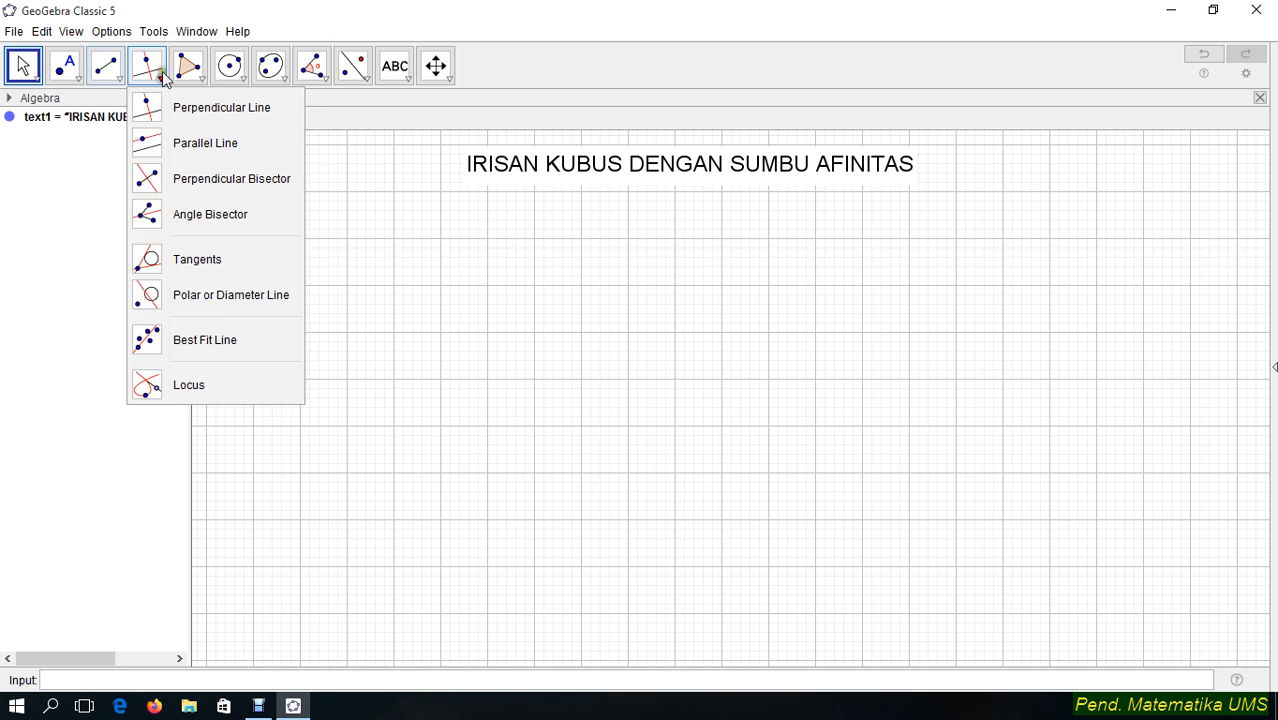
# Draw the cube's base as polygon ABCD with vertices (2, -2), (5, -2), (6, 0) and (3, 0)
pyautogui.moveTo(191, 79)
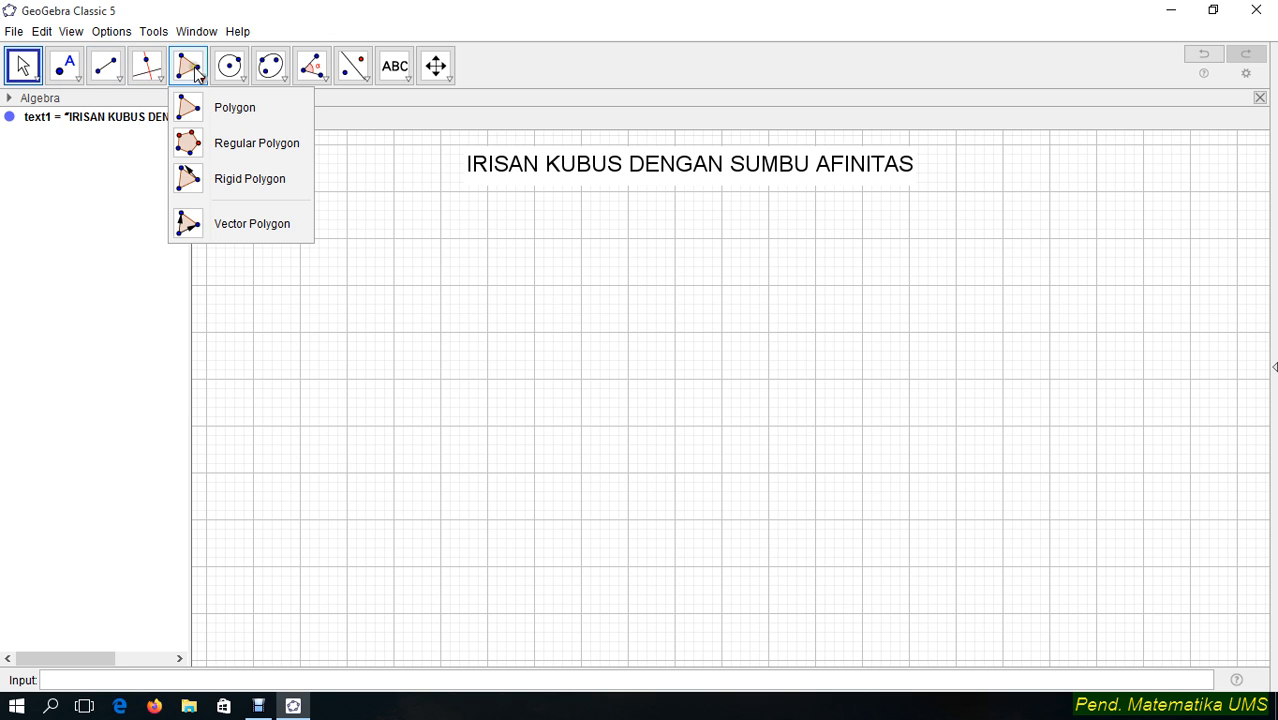
pyautogui.click(224, 111)
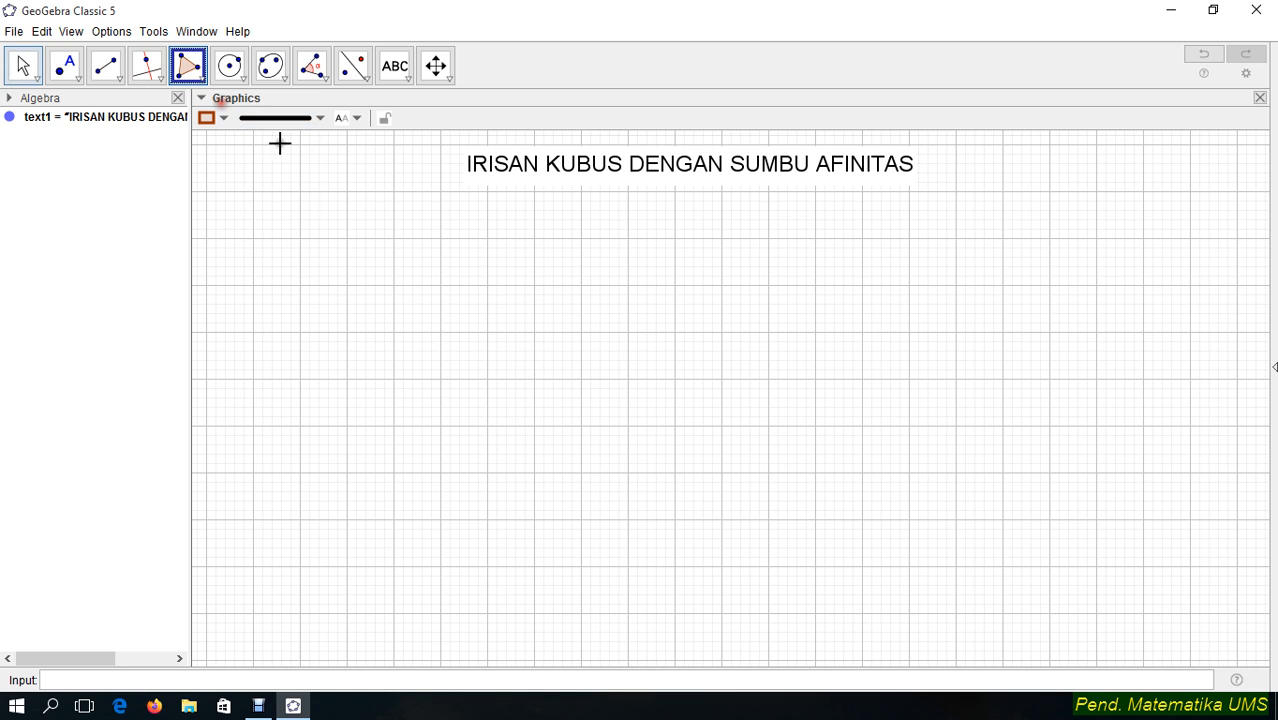
pyautogui.click(487, 519)
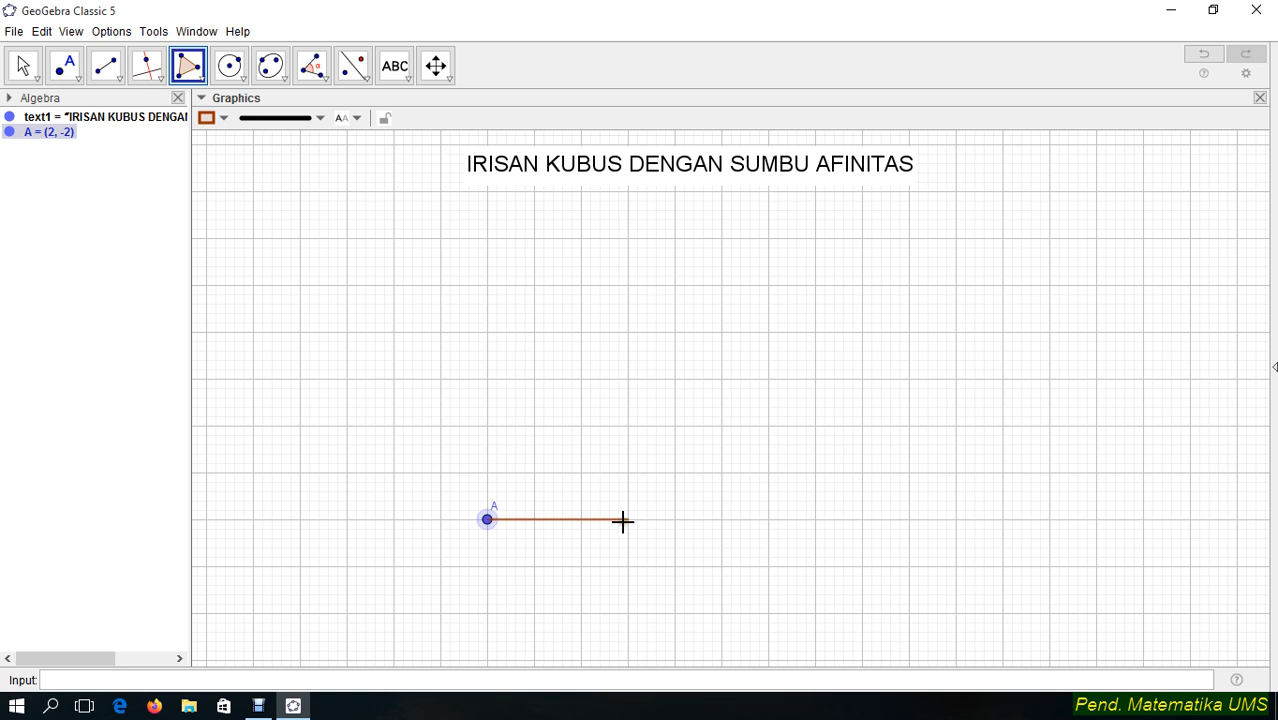
pyautogui.click(628, 519)
pyautogui.click(674, 425)
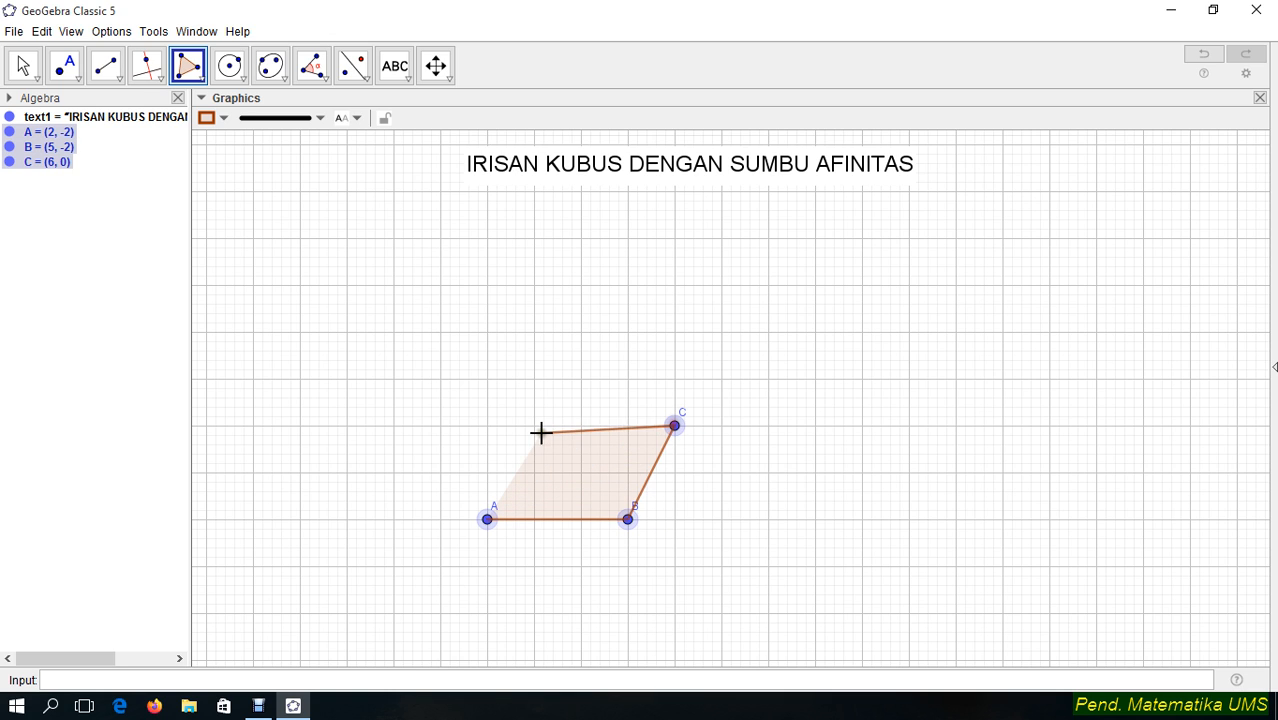
pyautogui.click(534, 425)
pyautogui.click(488, 520)
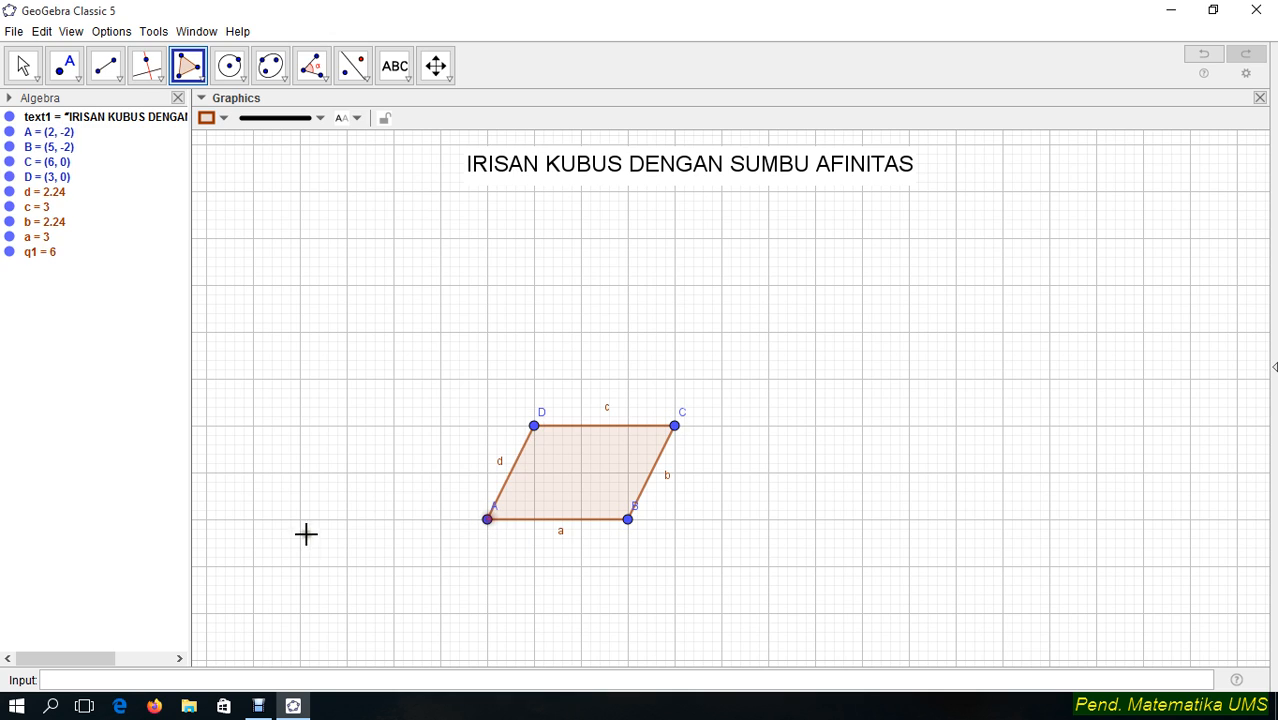
# Draw the cube's upper face as polygon EFGH with vertices (2, 2), (5, 2), (6, 4) and (3, 4)
pyautogui.click(487, 332)
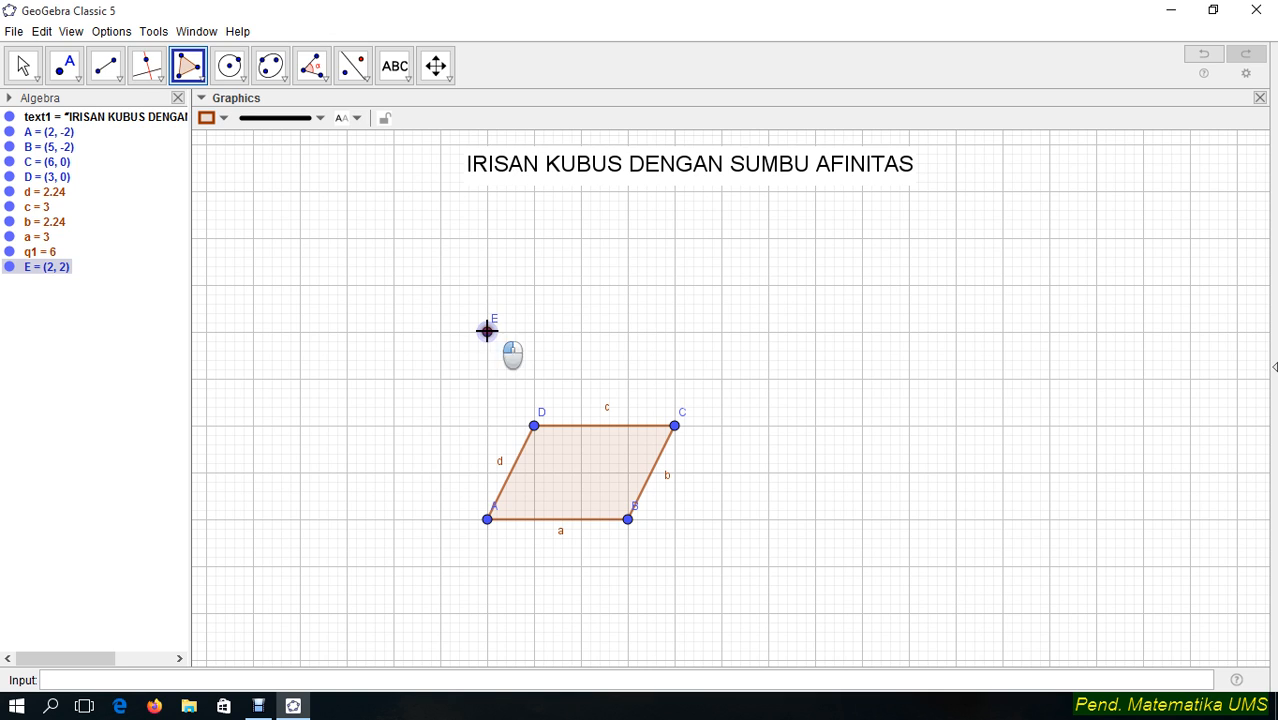
pyautogui.click(628, 332)
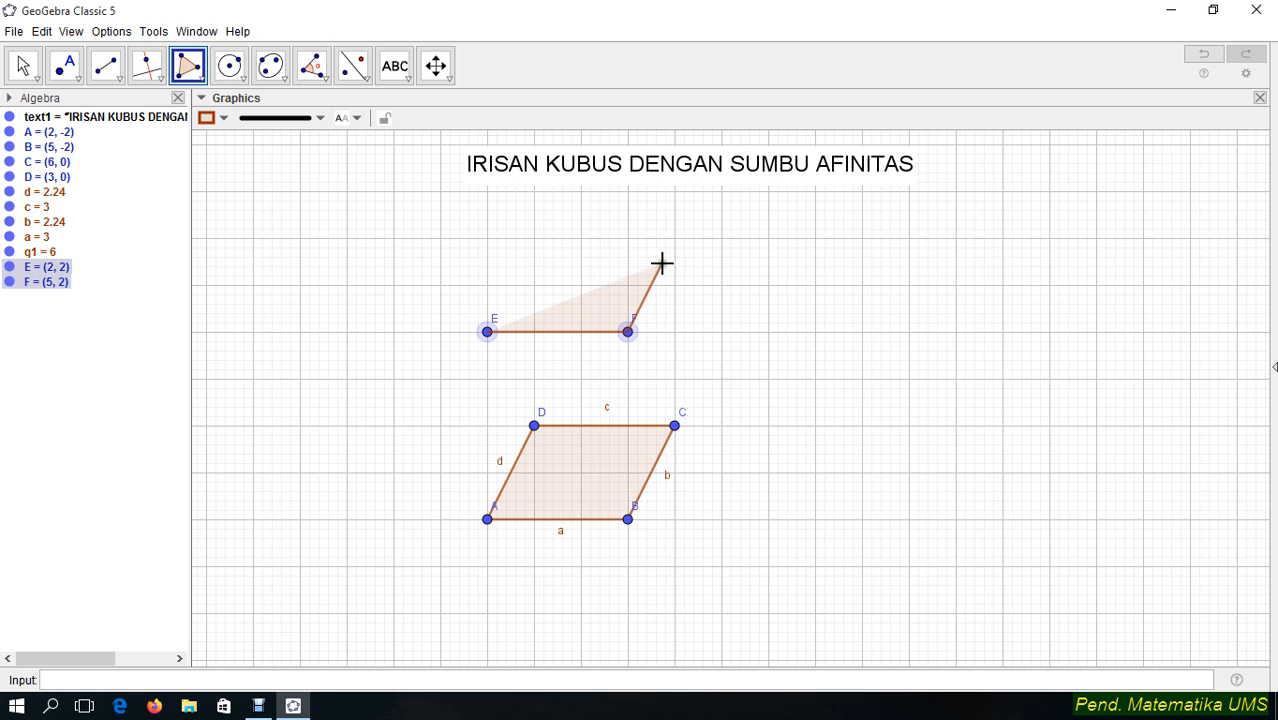
pyautogui.click(675, 238)
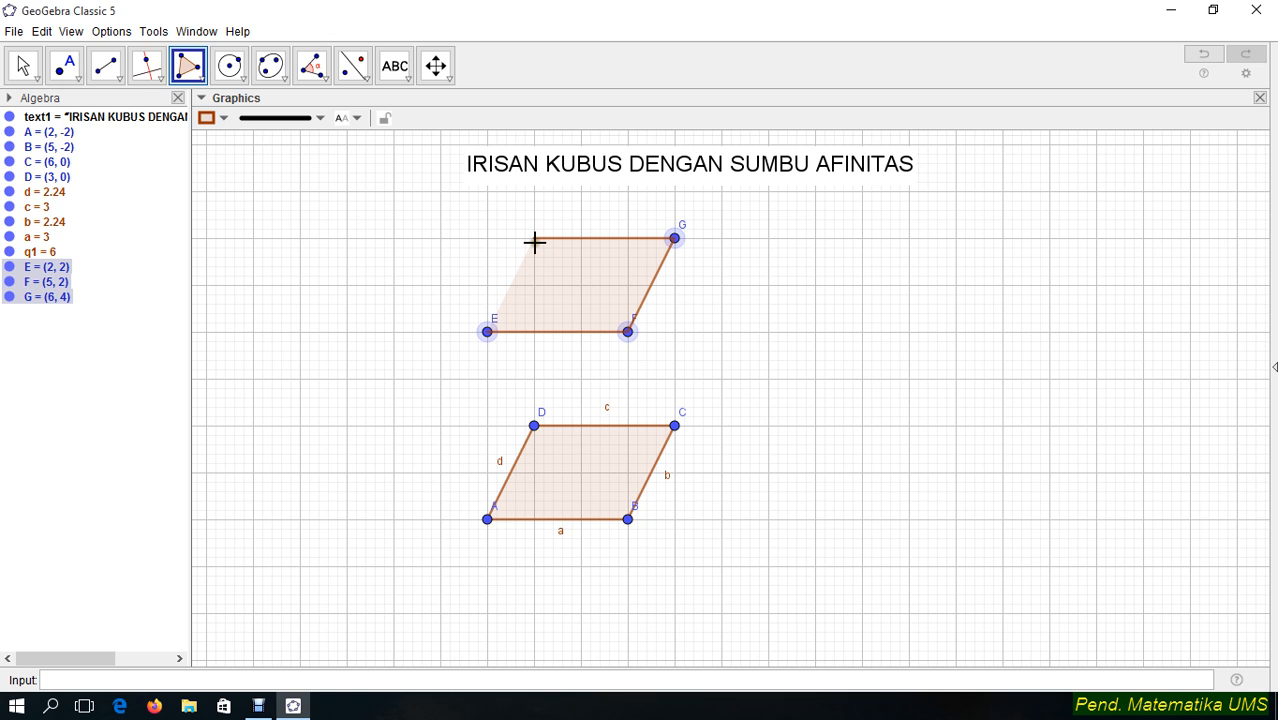
pyautogui.click(534, 238)
pyautogui.click(487, 332)
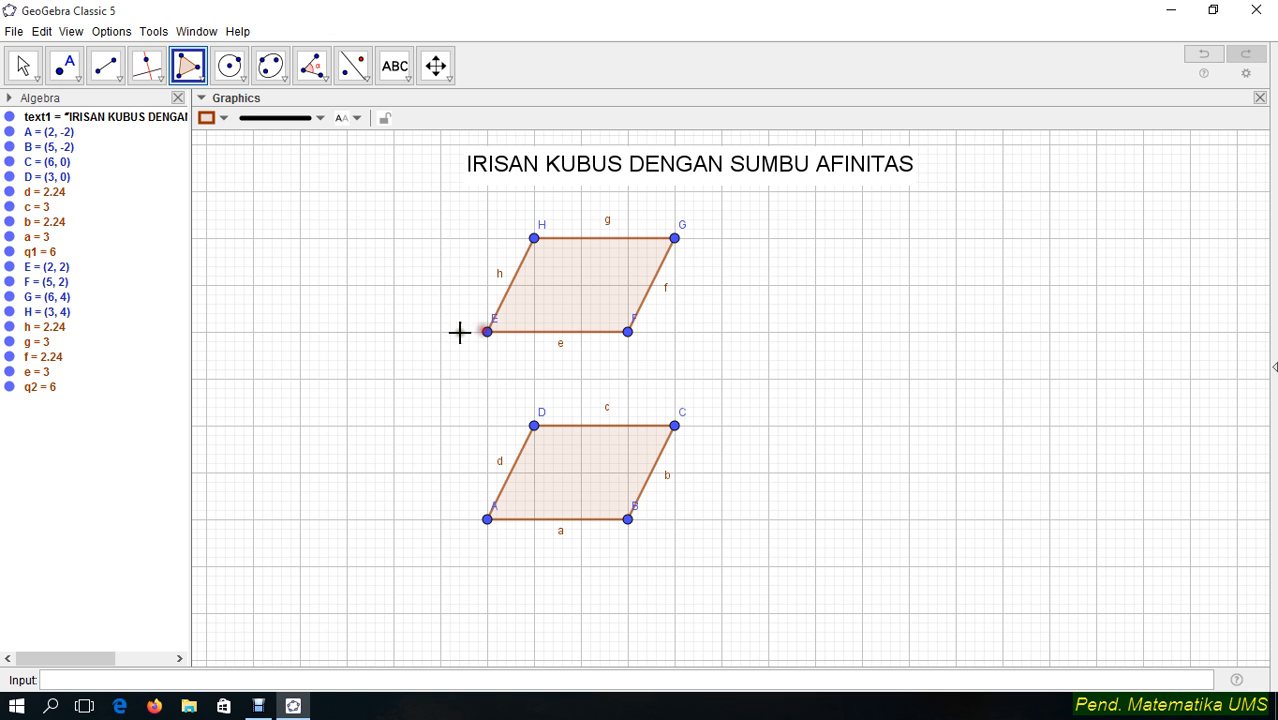
# Connect the two faces with vertical segments AE, DH, BF and CG
pyautogui.click(105, 65)
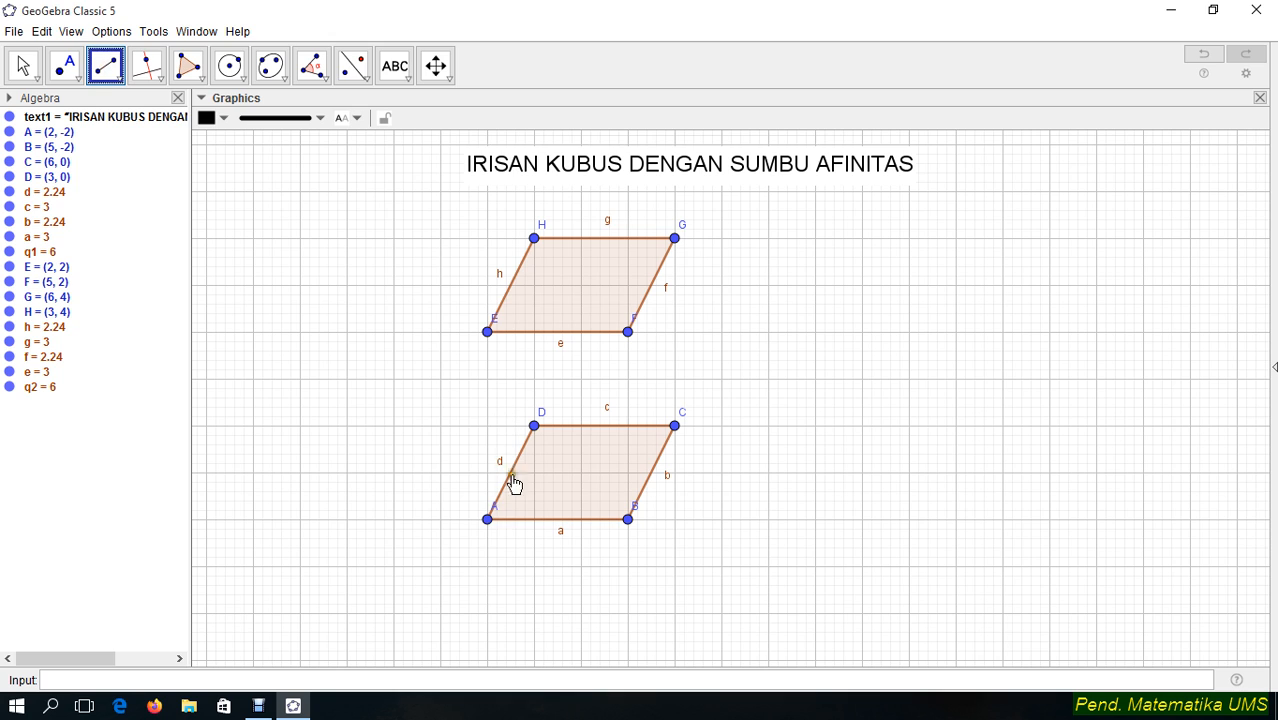
pyautogui.click(487, 519)
pyautogui.click(487, 332)
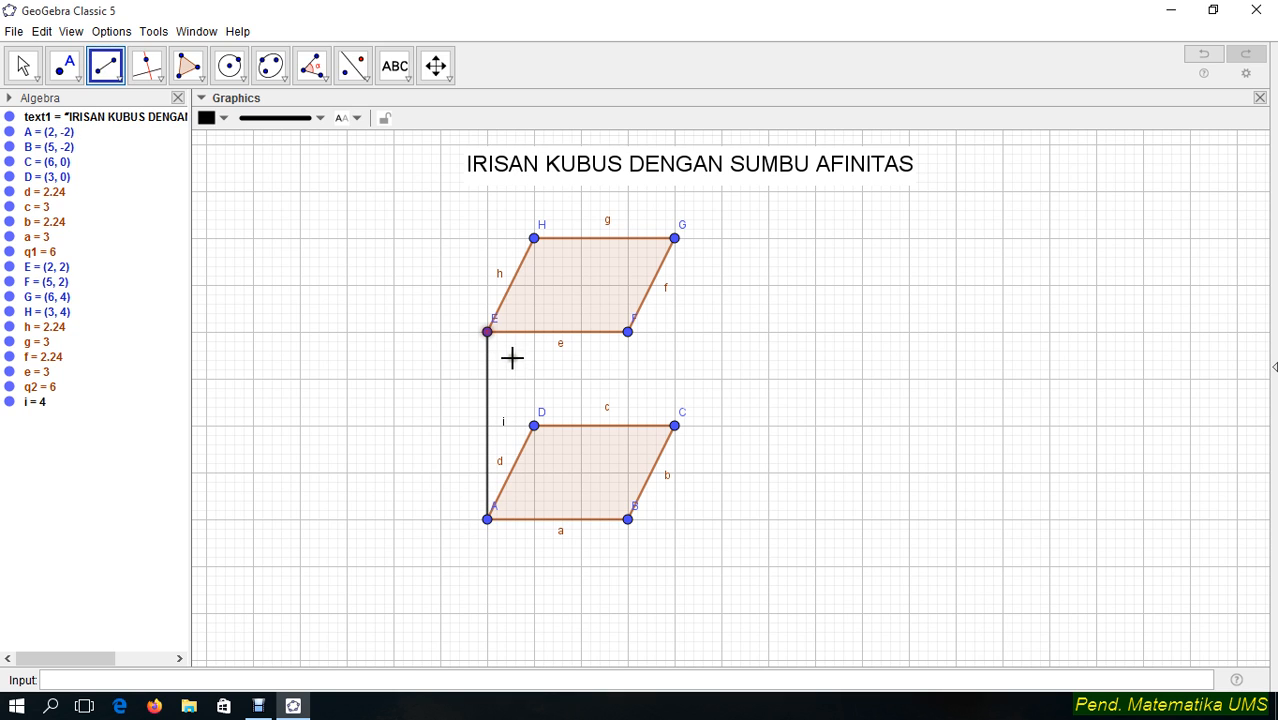
pyautogui.click(535, 427)
pyautogui.click(534, 238)
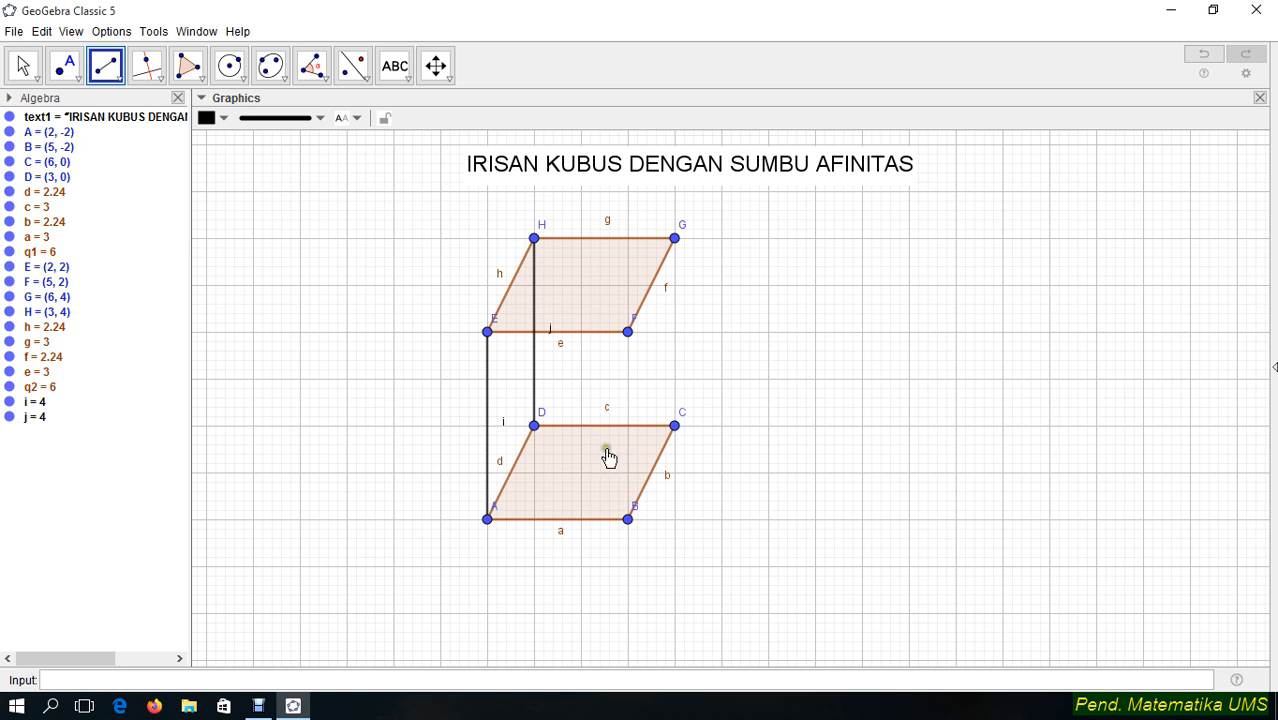
pyautogui.click(627, 519)
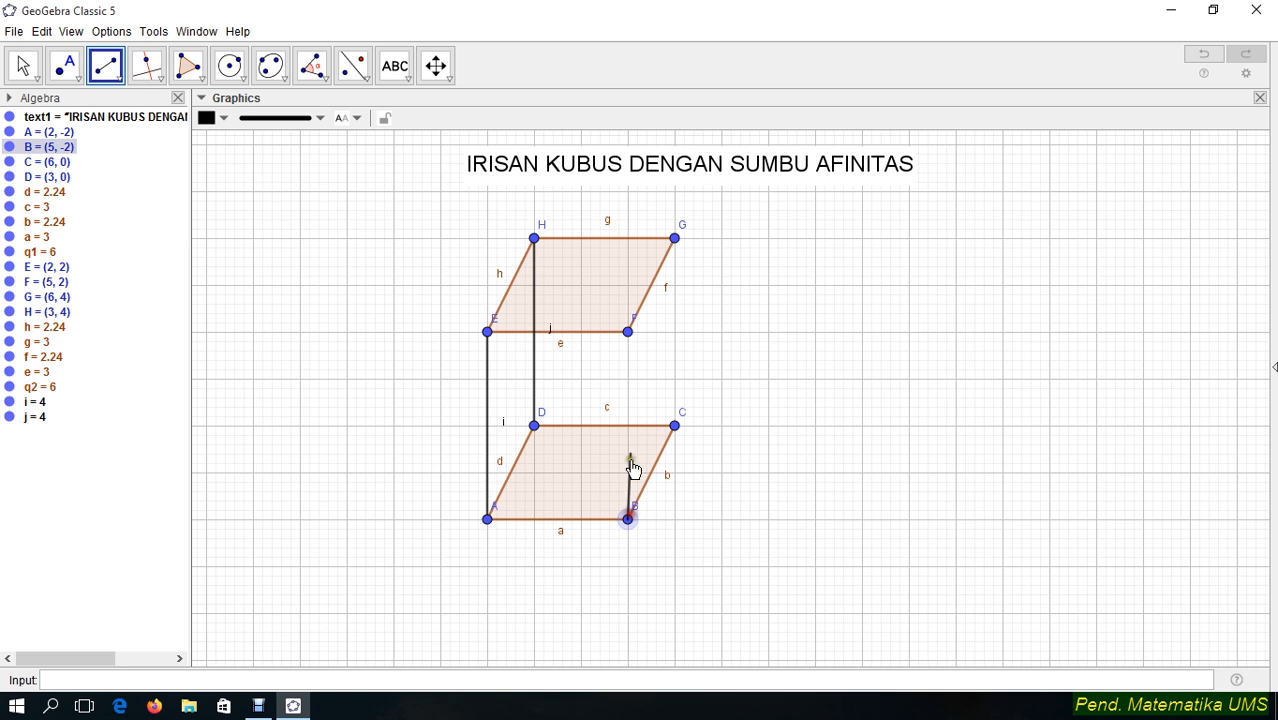
pyautogui.click(628, 332)
pyautogui.click(675, 426)
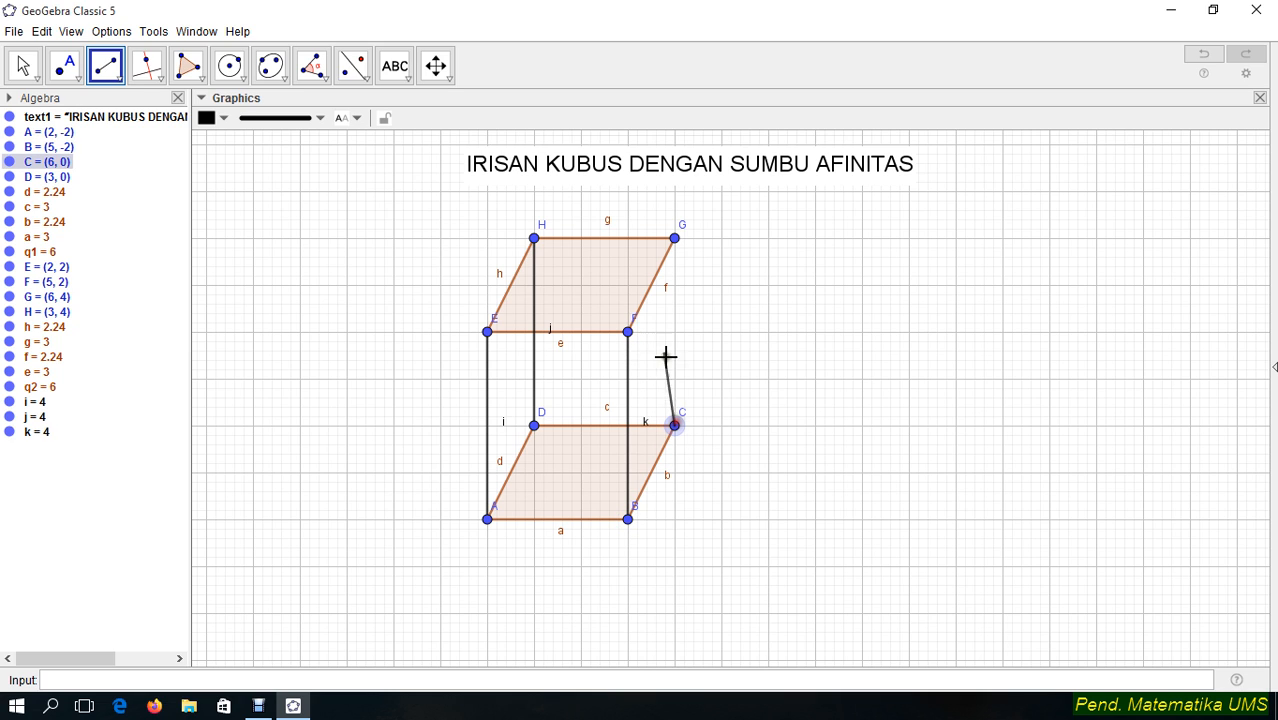
pyautogui.click(674, 239)
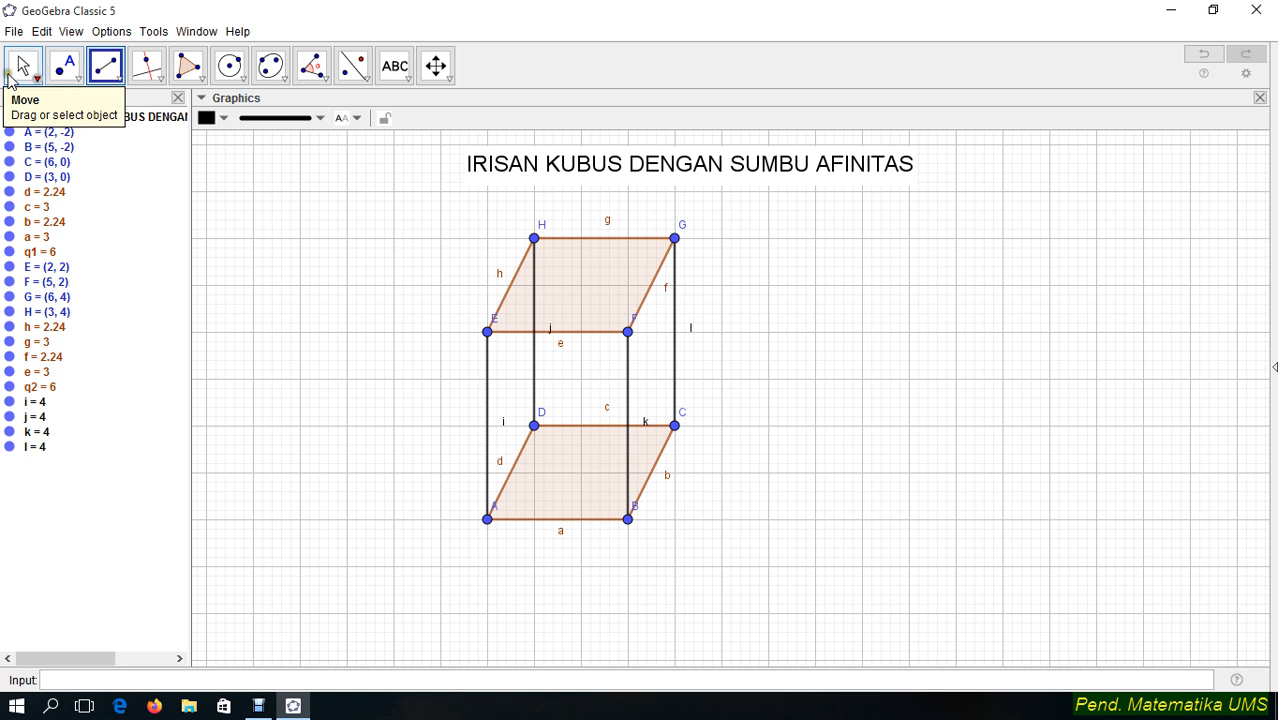
# Lower the upper face one unit by moving E to (2, 1), F to (5, 1), G to (6, 3) and H to (3, 3)
pyautogui.click(12, 74)
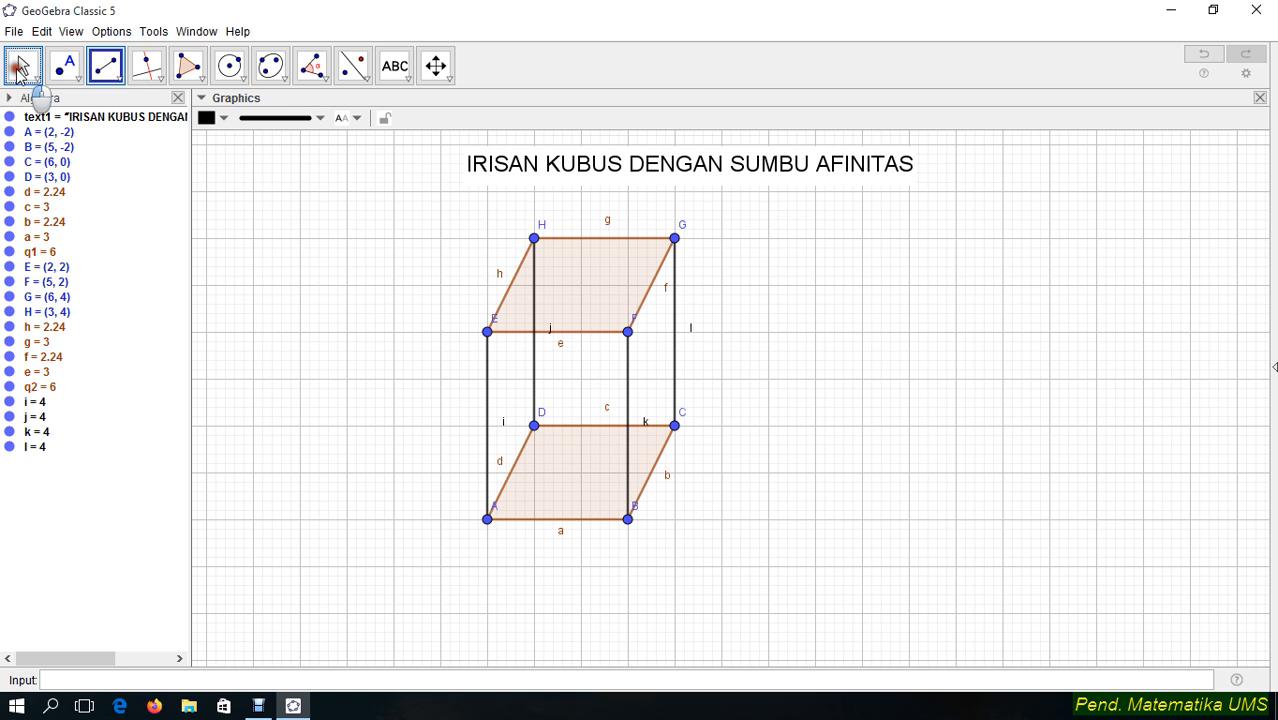
pyautogui.click(487, 333)
pyautogui.moveTo(487, 333); pyautogui.dragTo(487, 378)
pyautogui.moveTo(628, 333); pyautogui.dragTo(628, 378)
pyautogui.moveTo(675, 240); pyautogui.dragTo(675, 286)
pyautogui.moveTo(534, 238); pyautogui.dragTo(534, 285)
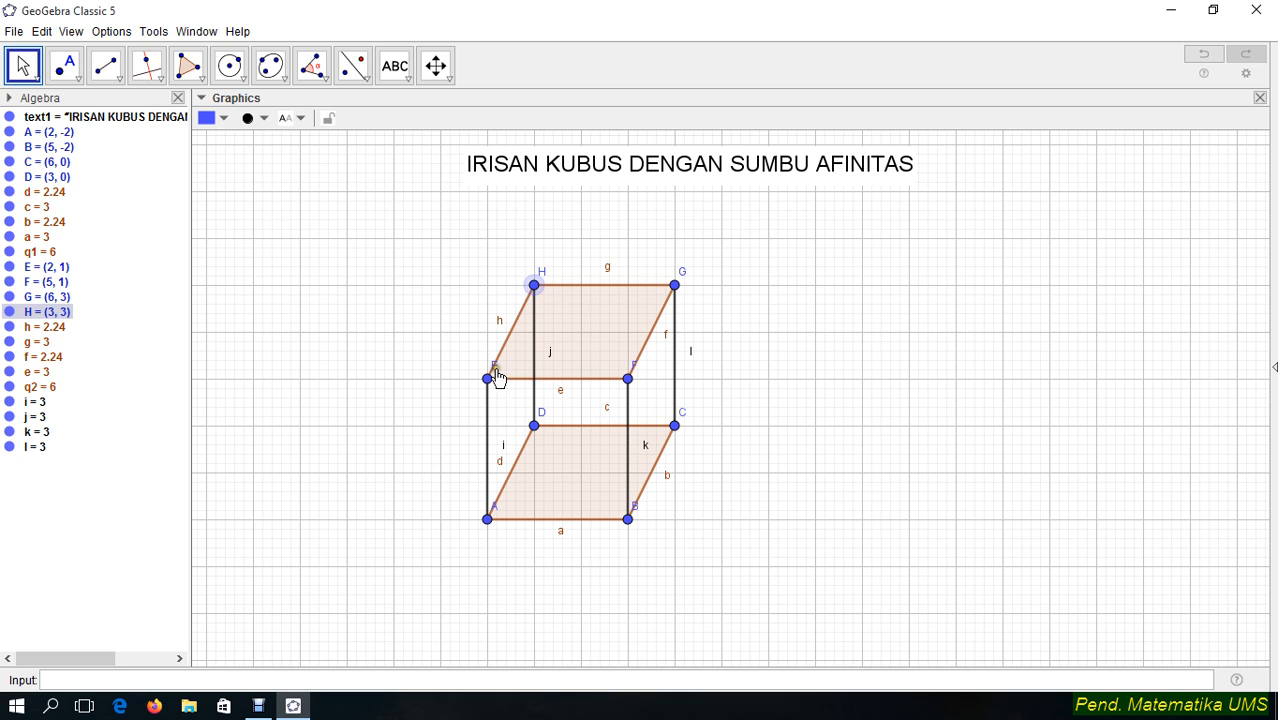
# Reduce the depth of both faces by moving D to (3, -1), C to (6, -1), G to (6, 2) and H to (3, 2)
pyautogui.moveTo(535, 426); pyautogui.dragTo(534, 473)
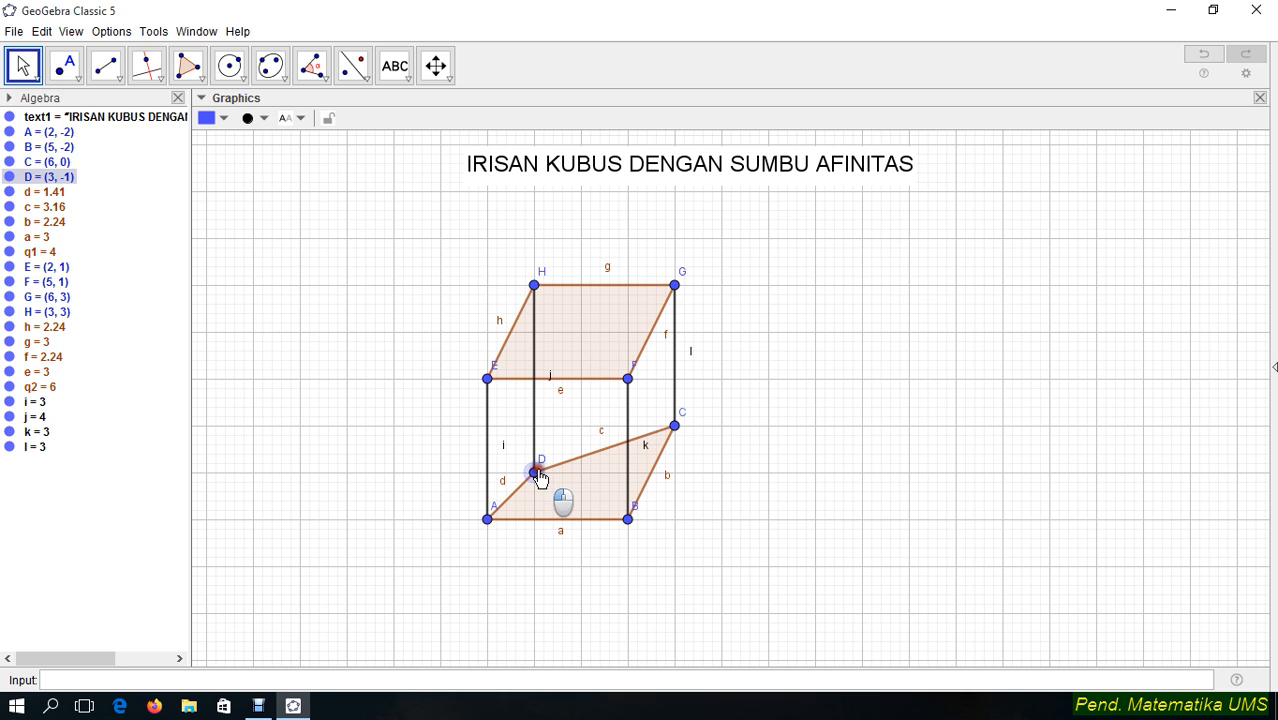
pyautogui.click(674, 428)
pyautogui.moveTo(674, 428); pyautogui.dragTo(674, 472)
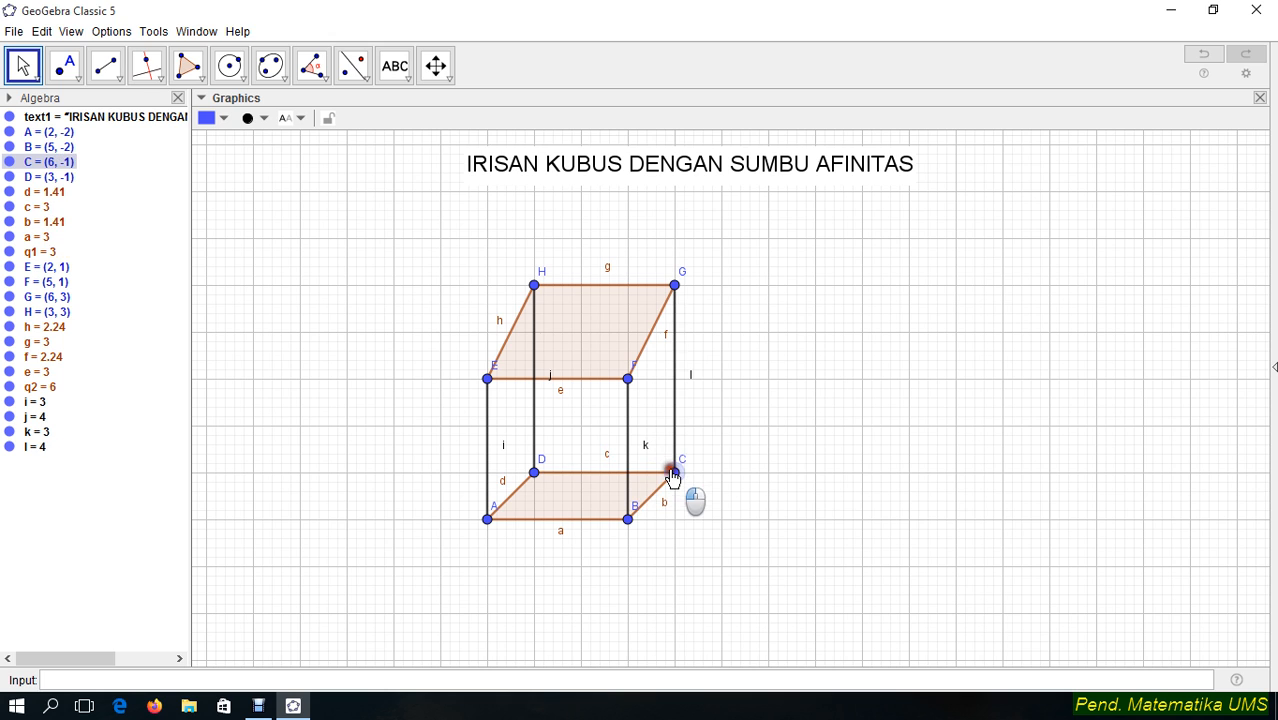
pyautogui.click(674, 286)
pyautogui.moveTo(674, 286); pyautogui.dragTo(675, 332)
pyautogui.moveTo(535, 287); pyautogui.dragTo(534, 332)
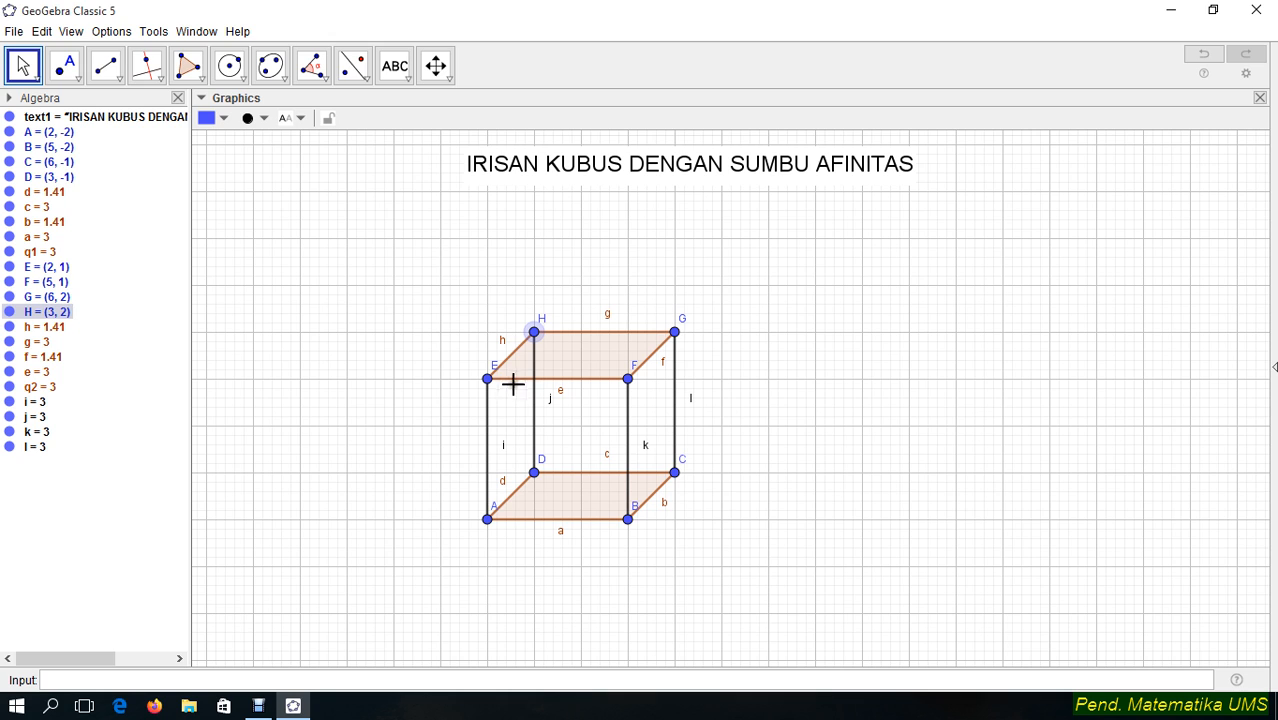
# Hide the labels of the vertical edges AE and DH
pyautogui.click(486, 433)
pyautogui.rightClick(486, 433)
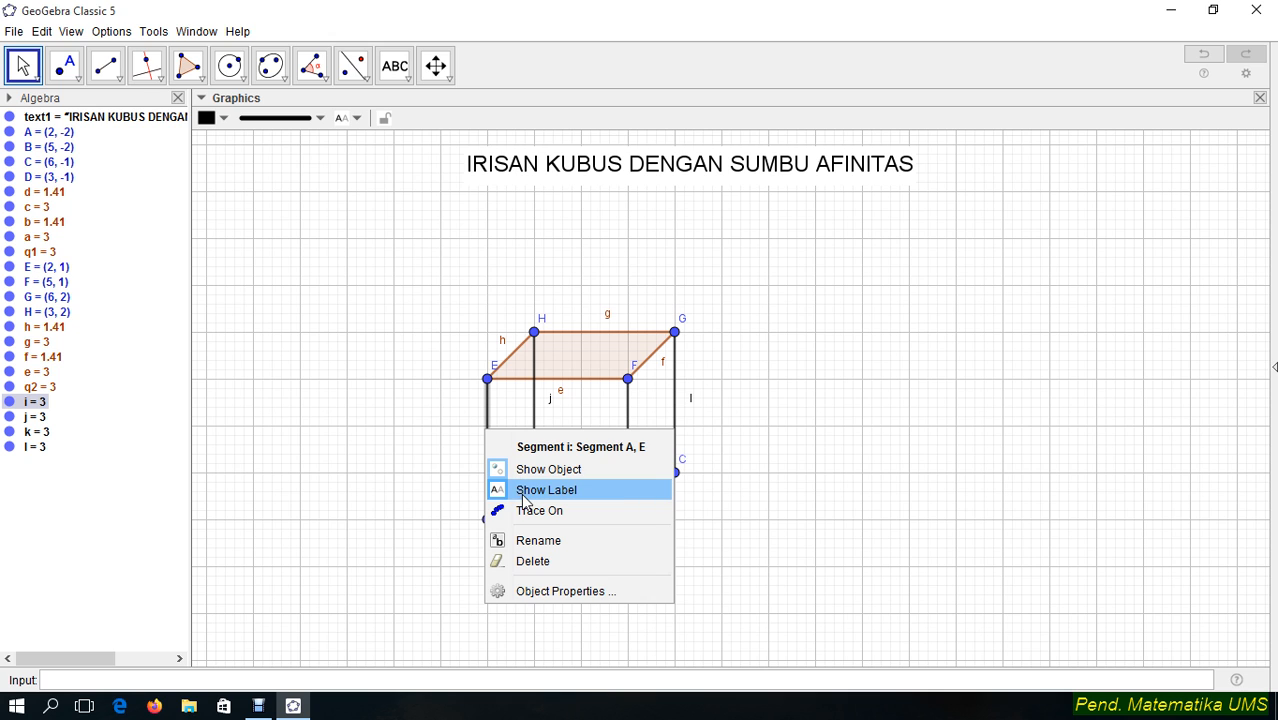
pyautogui.click(523, 492)
pyautogui.rightClick(535, 426)
pyautogui.click(561, 480)
# Hide the label of edge EH and try to hide the labels of the other upper-face edges
pyautogui.click(511, 358)
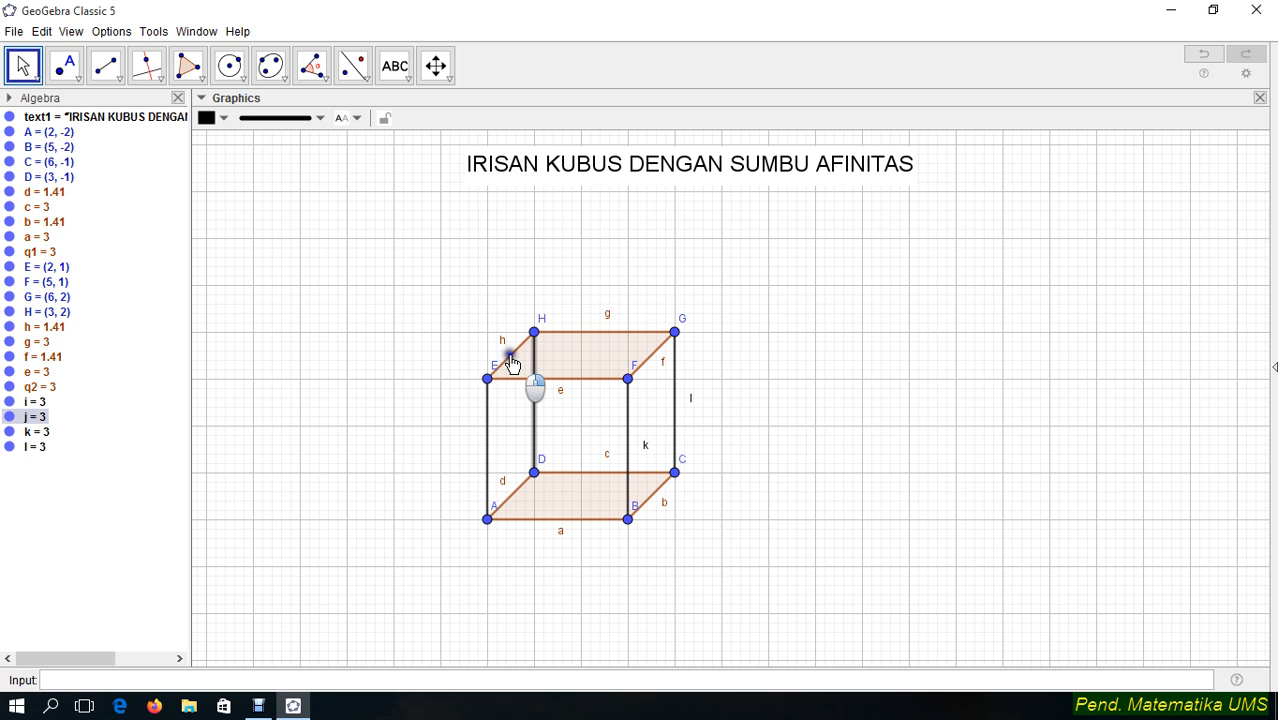
pyautogui.rightClick(511, 362)
pyautogui.click(548, 421)
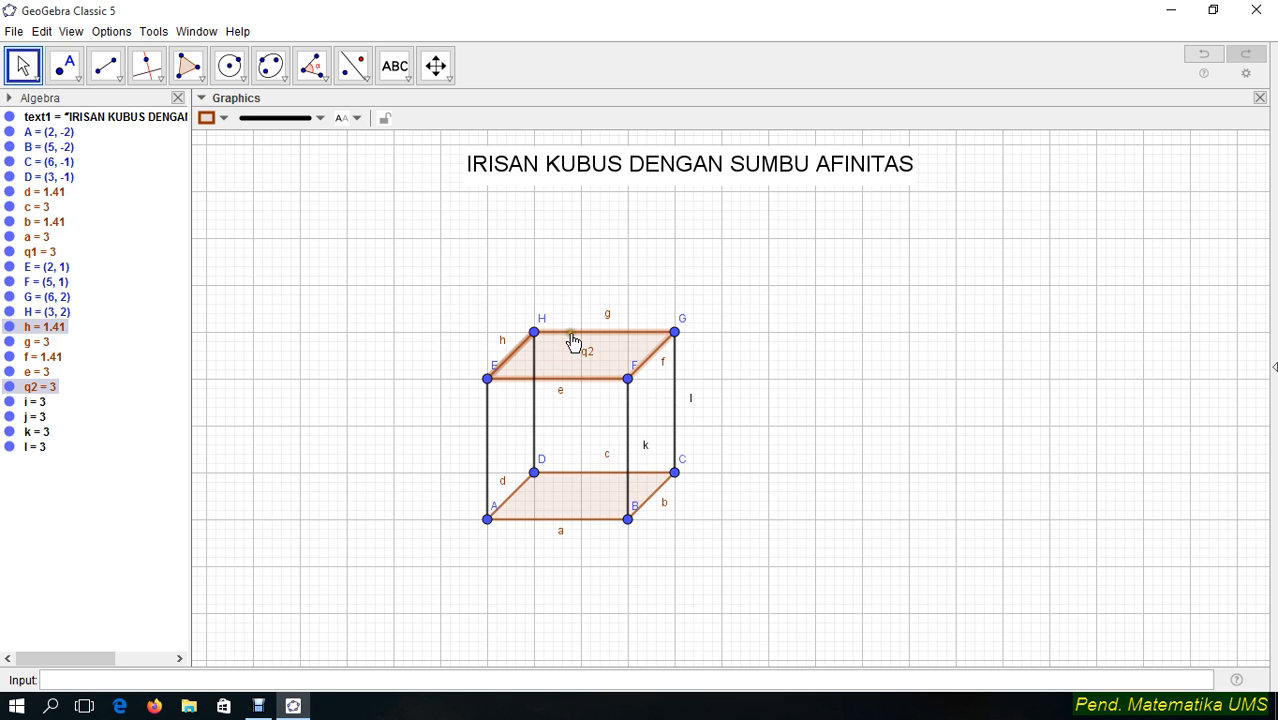
pyautogui.rightClick(571, 335)
pyautogui.click(606, 394)
pyautogui.rightClick(621, 333)
pyautogui.click(644, 395)
pyautogui.rightClick(605, 336)
pyautogui.click(640, 392)
pyautogui.rightClick(645, 366)
pyautogui.click(668, 422)
pyautogui.rightClick(640, 367)
pyautogui.click(679, 420)
# Hide the labels of the upper face q2 and its edge EH through their object properties
pyautogui.rightClick(640, 368)
pyautogui.click(690, 509)
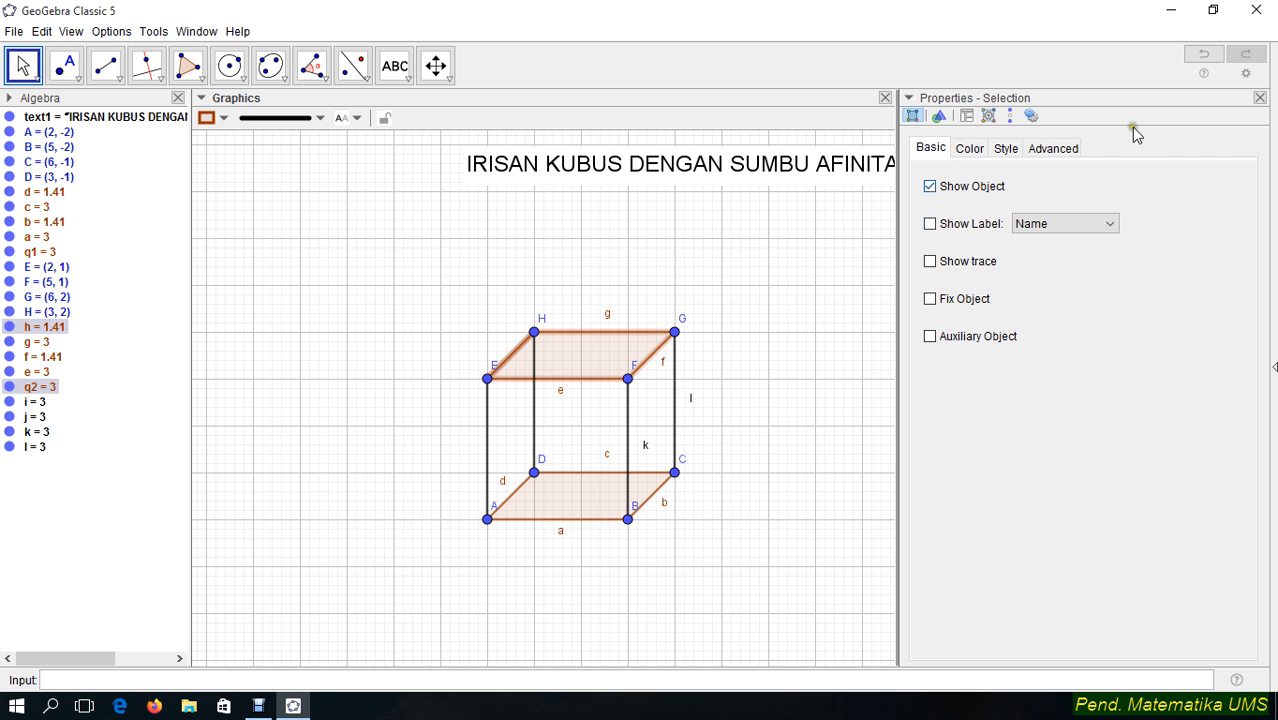
pyautogui.click(1242, 99)
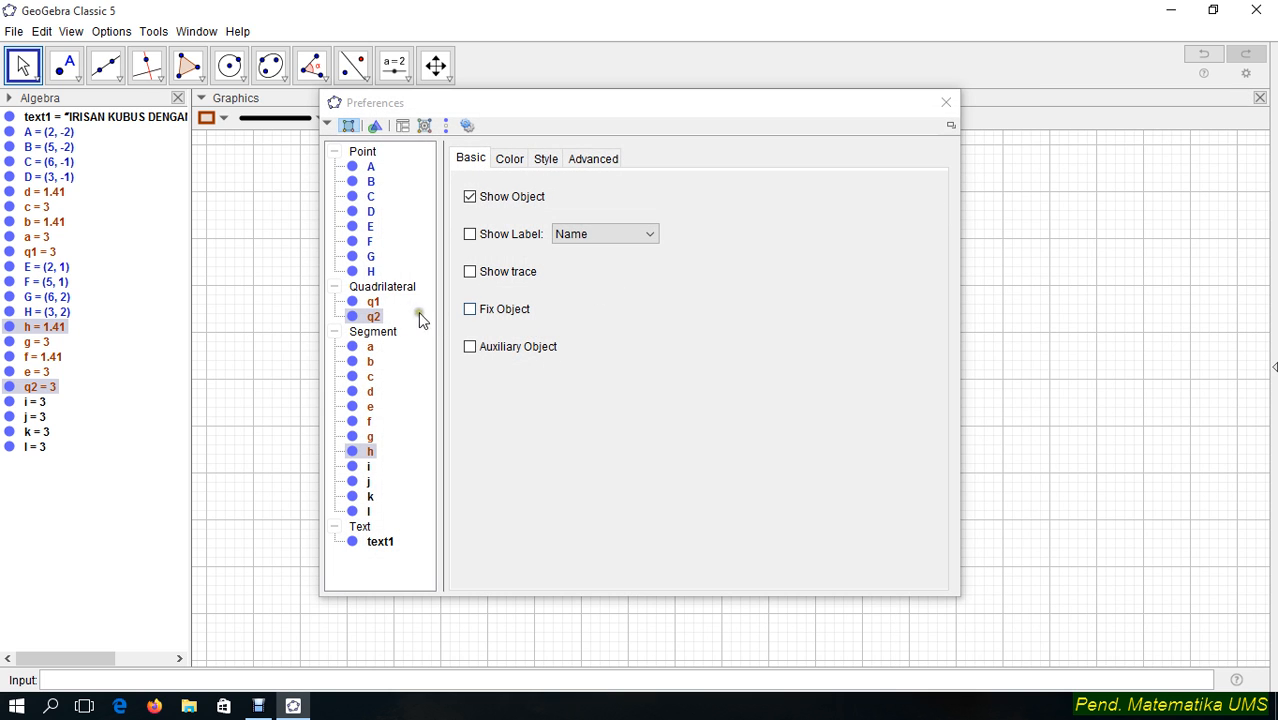
# Hide the labels of the base edges a, b, c and d in the object preferences
pyautogui.click(369, 348)
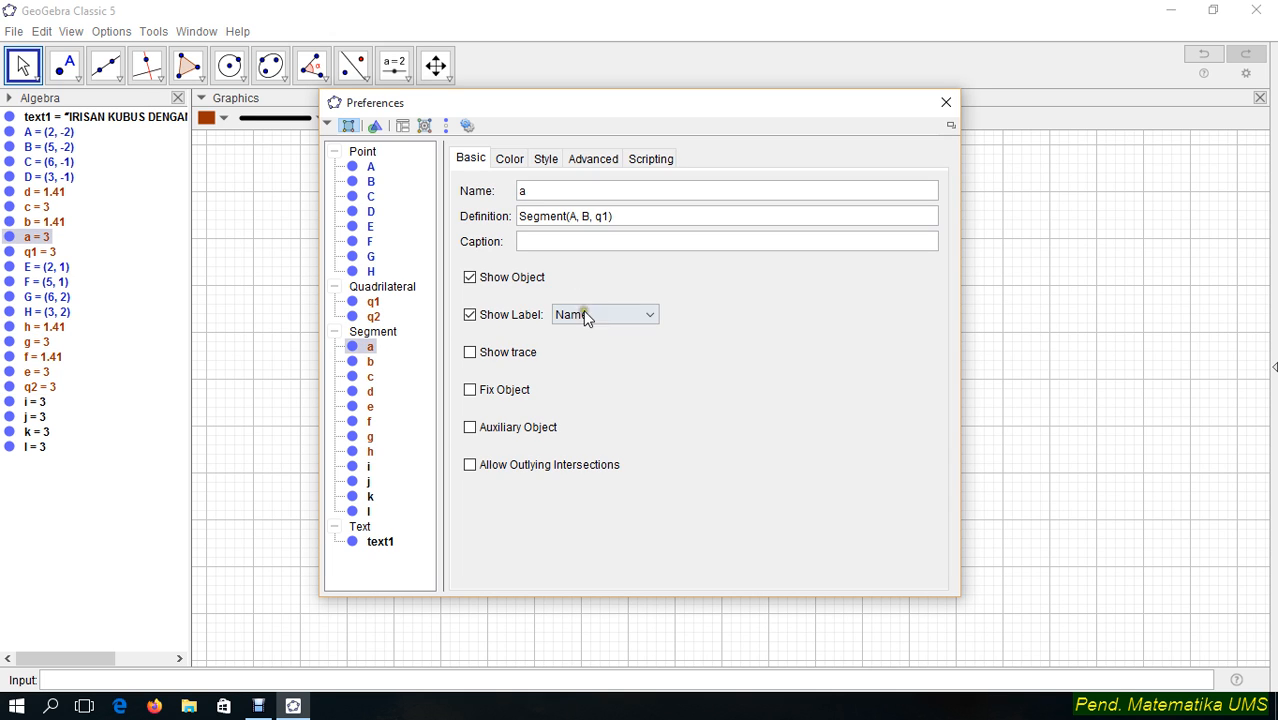
pyautogui.click(369, 361)
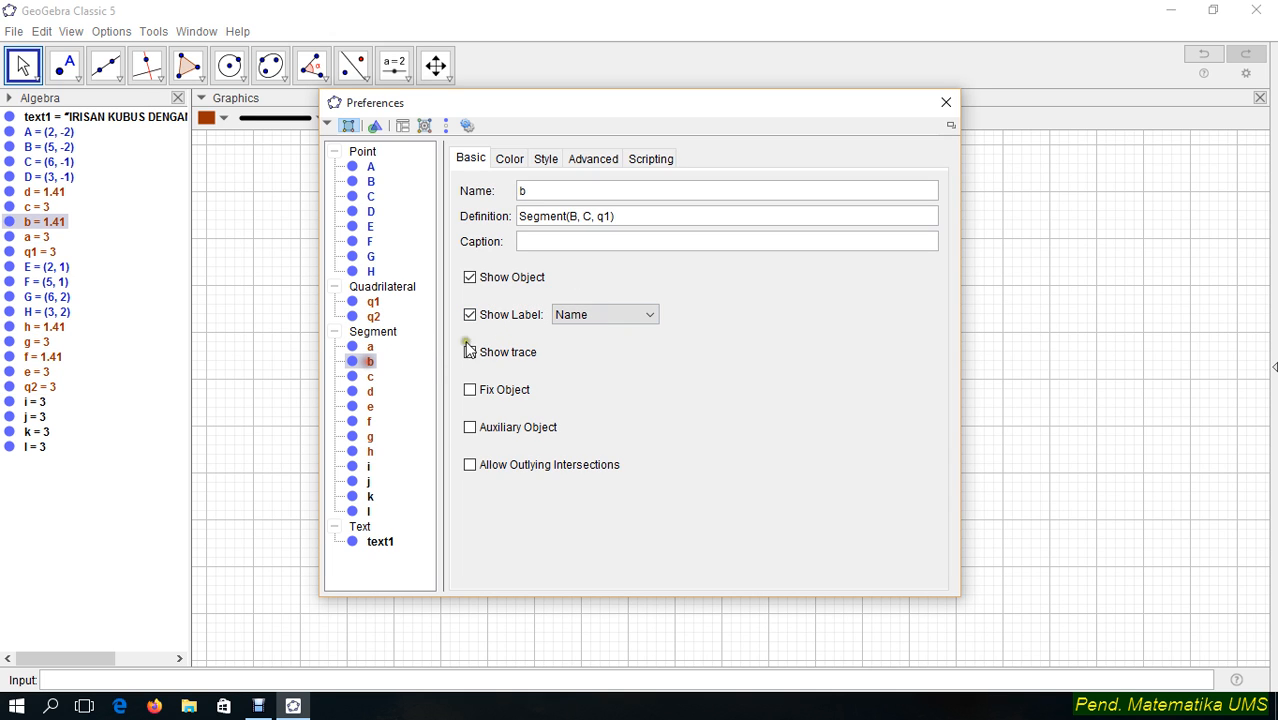
pyautogui.click(369, 391)
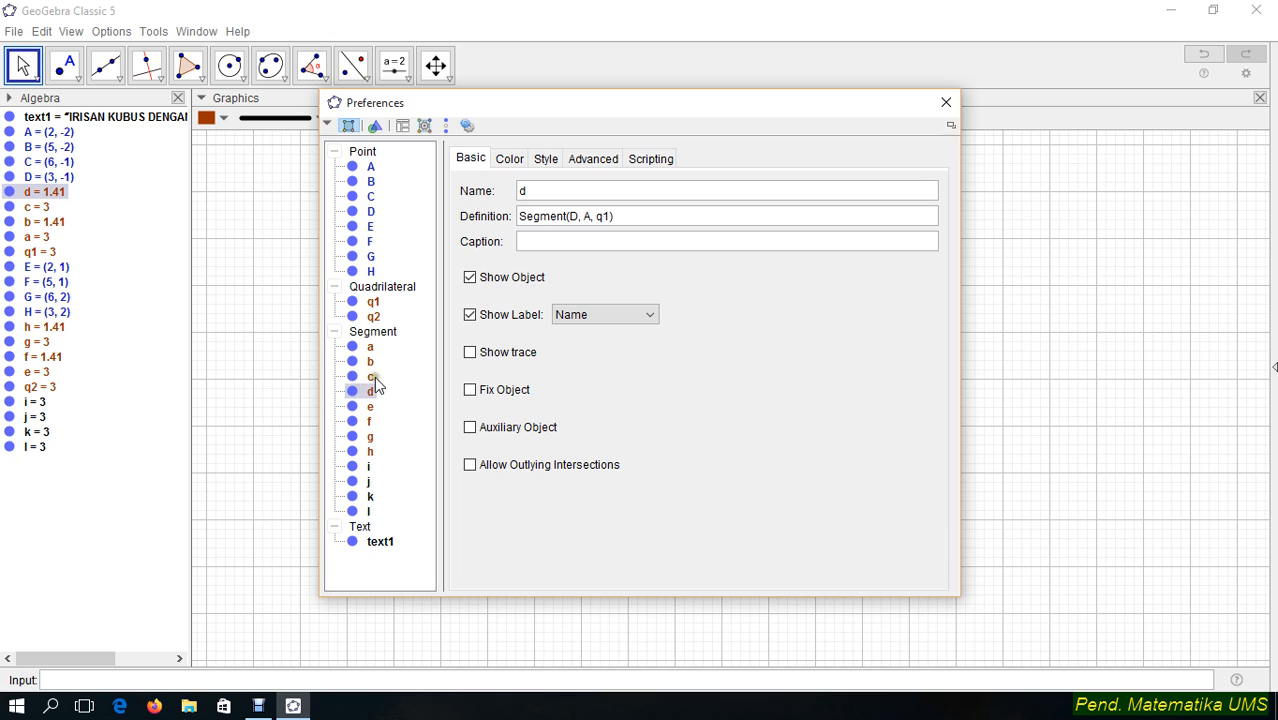
pyautogui.click(377, 379)
pyautogui.click(470, 315)
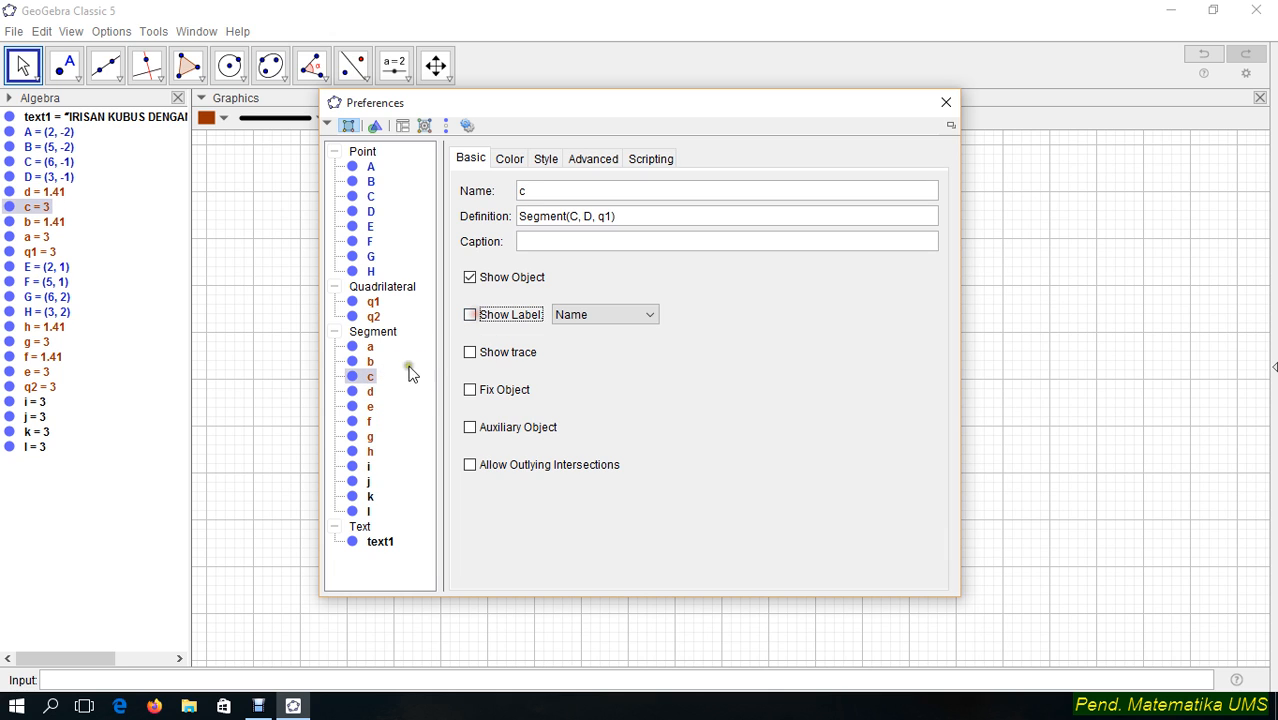
pyautogui.click(369, 405)
pyautogui.click(369, 391)
pyautogui.click(470, 315)
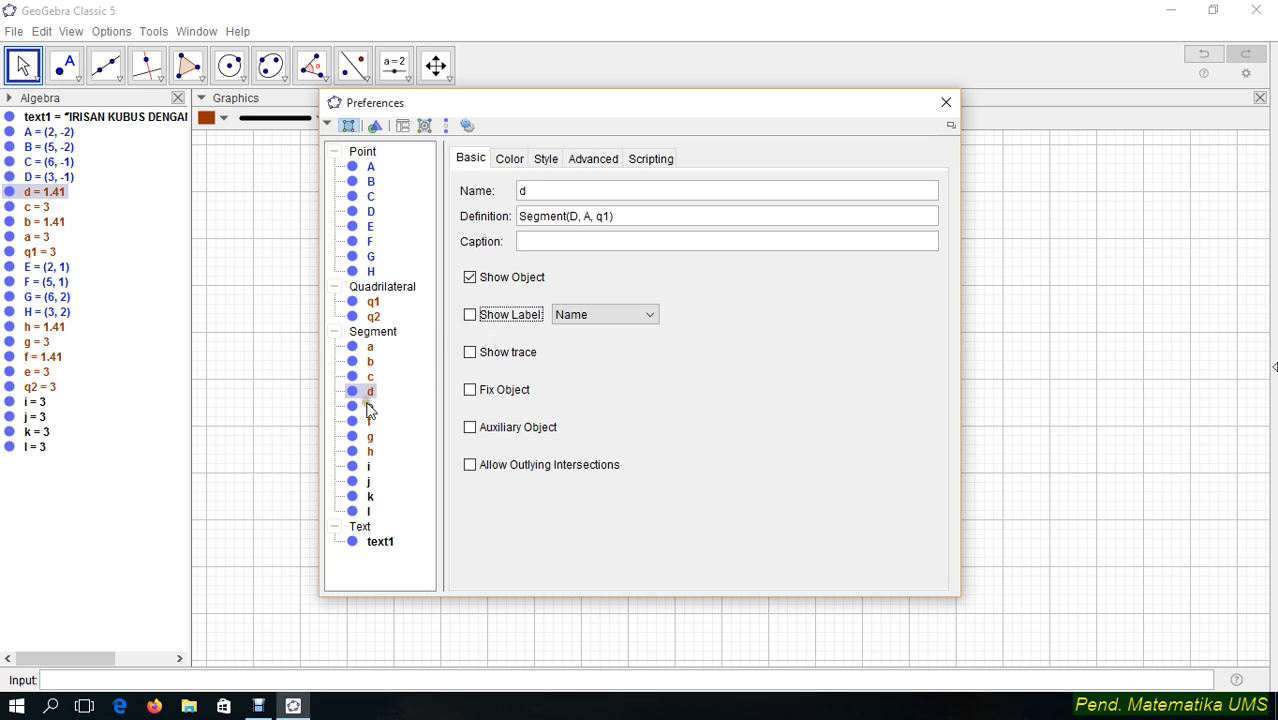
# Hide the labels of the upper-face edges e, f and g in the object preferences and close them
pyautogui.click(369, 405)
pyautogui.click(470, 315)
pyautogui.click(369, 420)
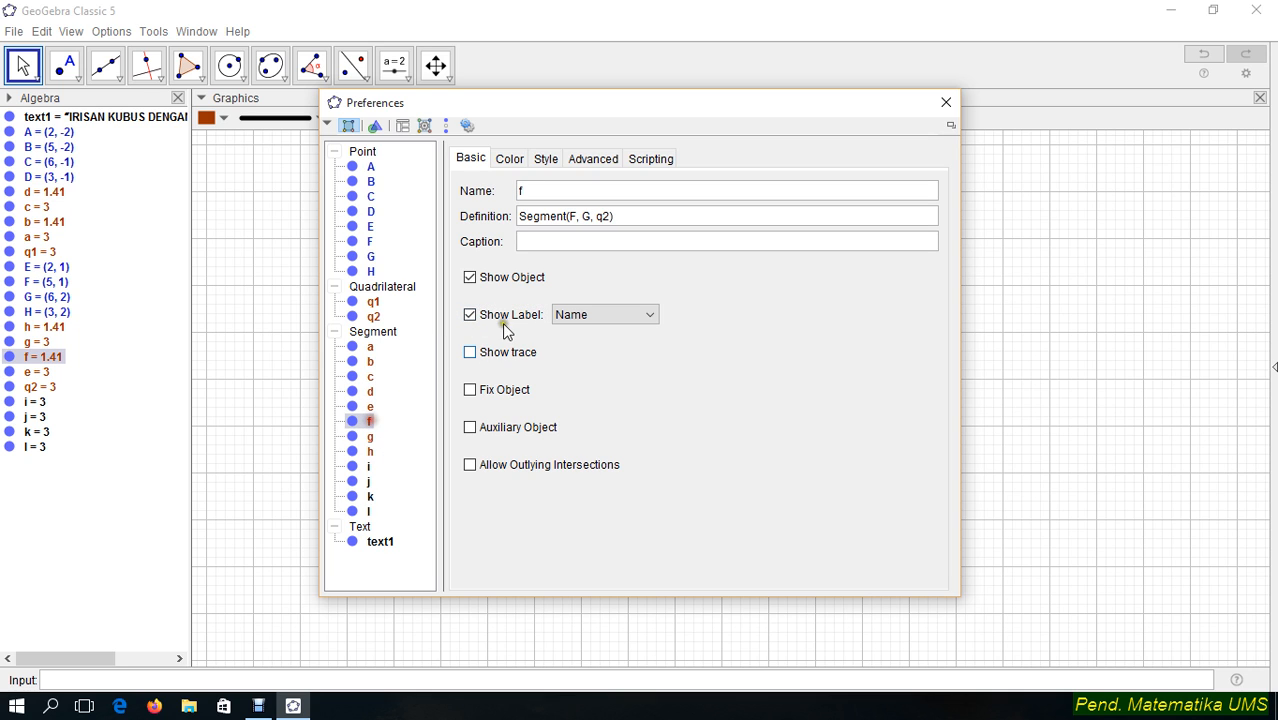
pyautogui.click(470, 315)
pyautogui.click(369, 437)
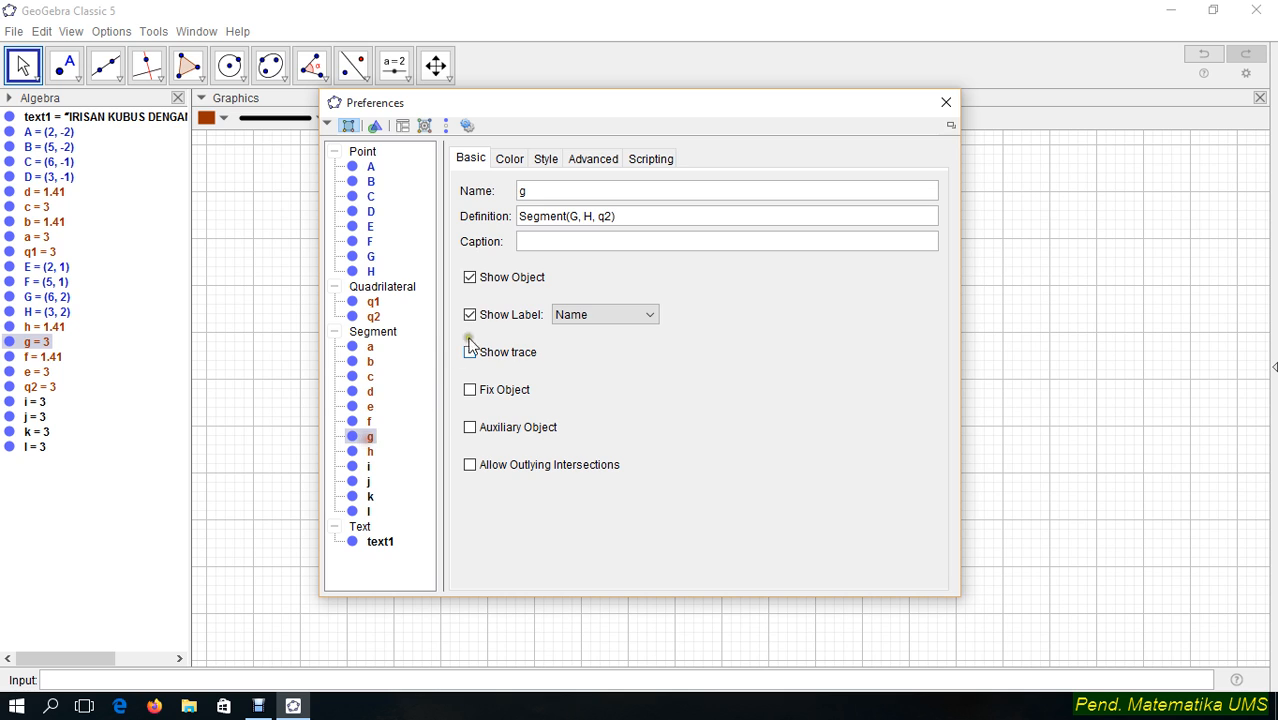
pyautogui.click(470, 315)
pyautogui.click(369, 452)
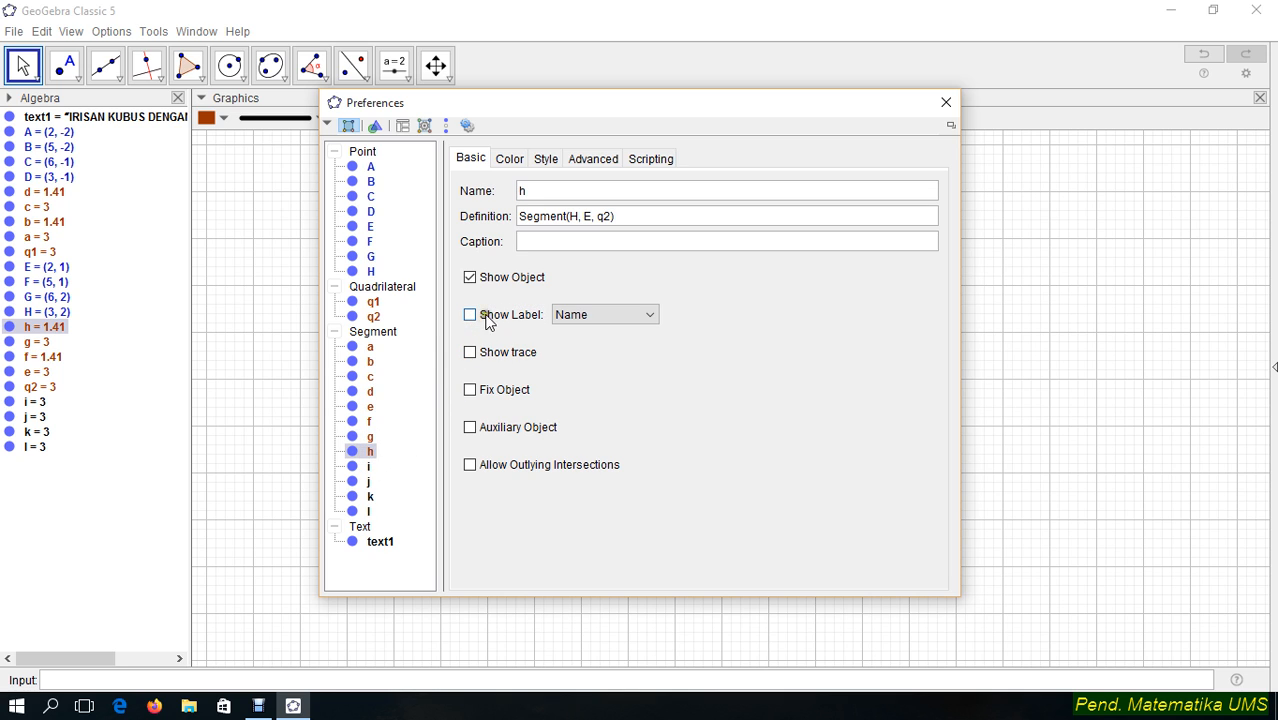
pyautogui.click(395, 466)
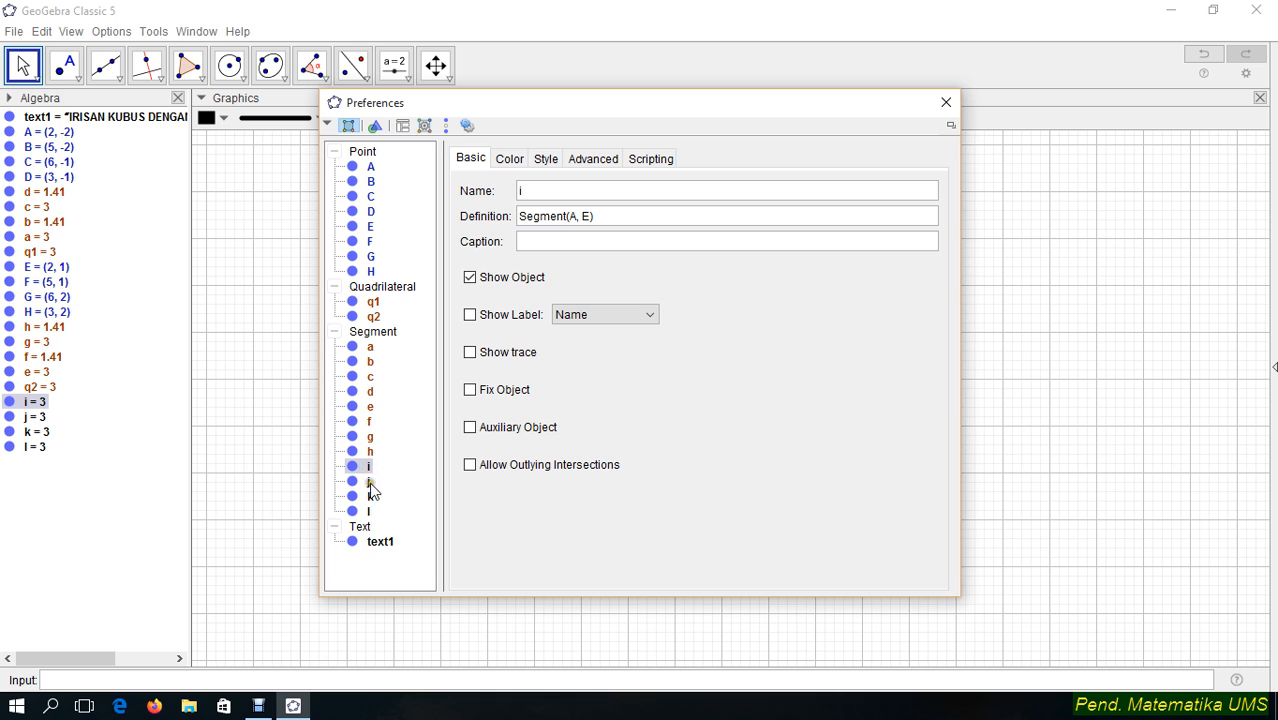
pyautogui.click(369, 482)
pyautogui.click(368, 496)
pyautogui.click(366, 510)
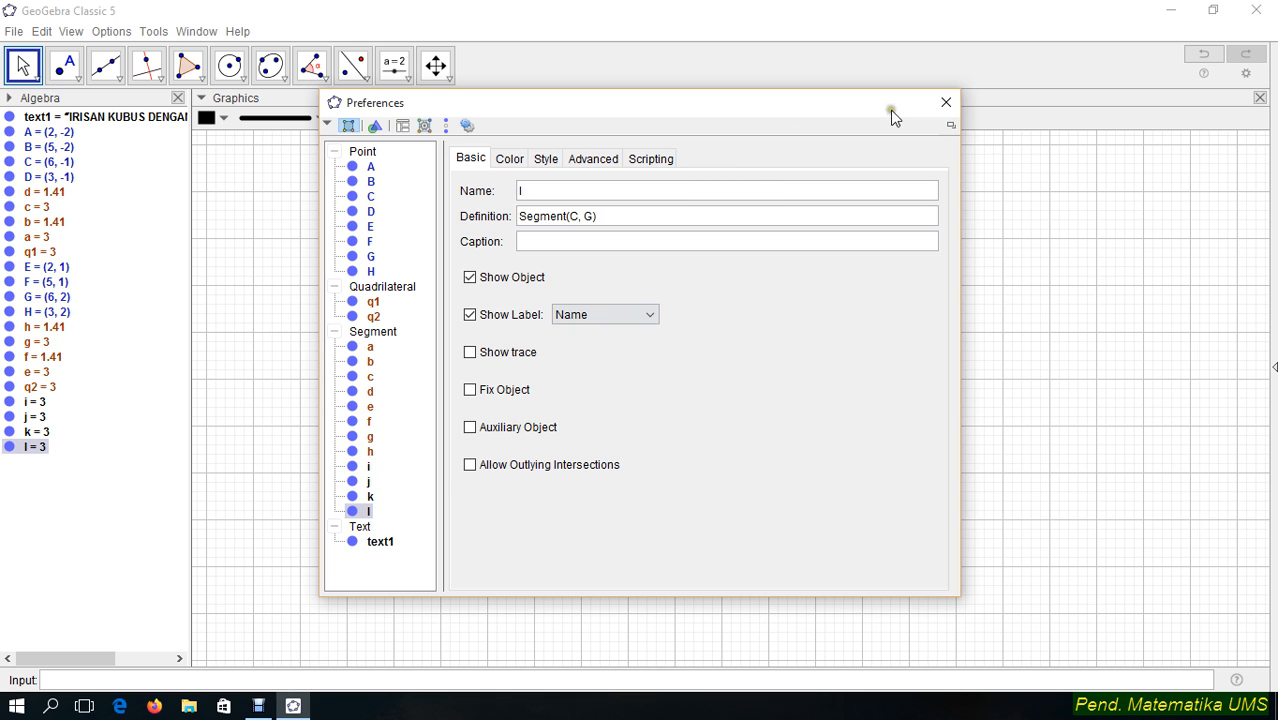
pyautogui.click(945, 102)
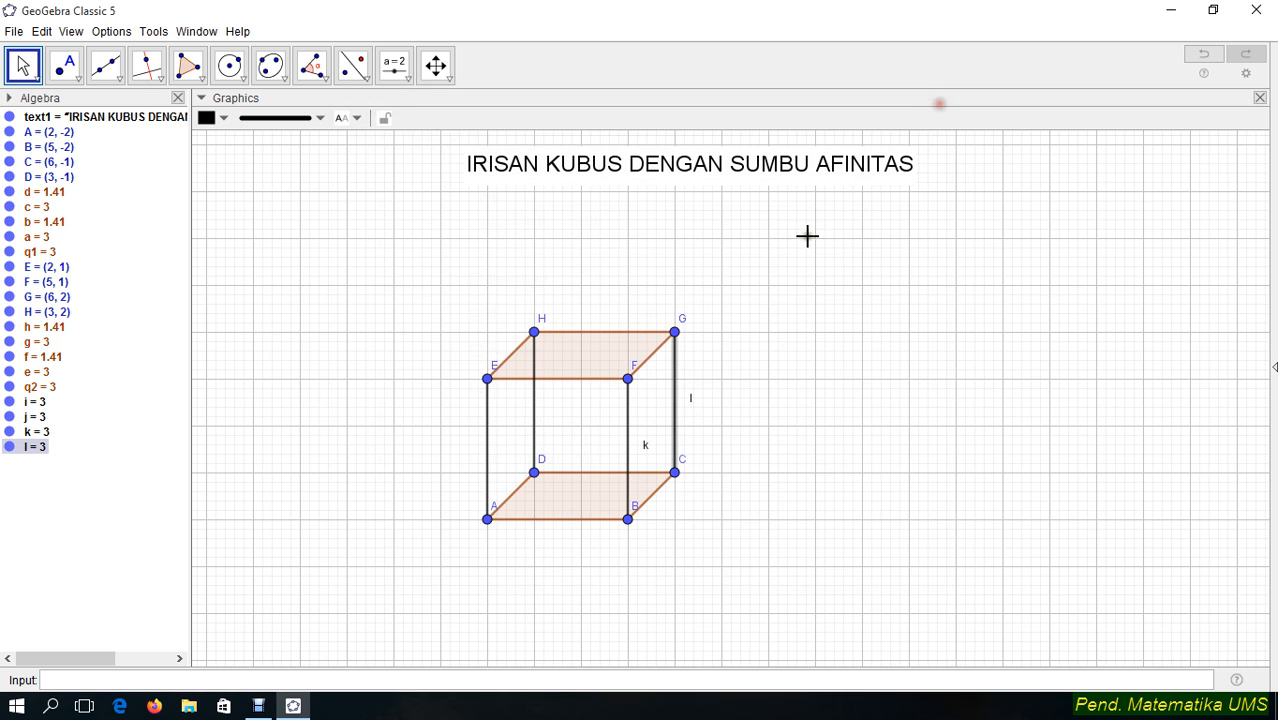
# Hide the labels of the vertical edges CG and BF
pyautogui.rightClick(676, 428)
pyautogui.click(733, 477)
pyautogui.rightClick(628, 438)
pyautogui.click(655, 488)
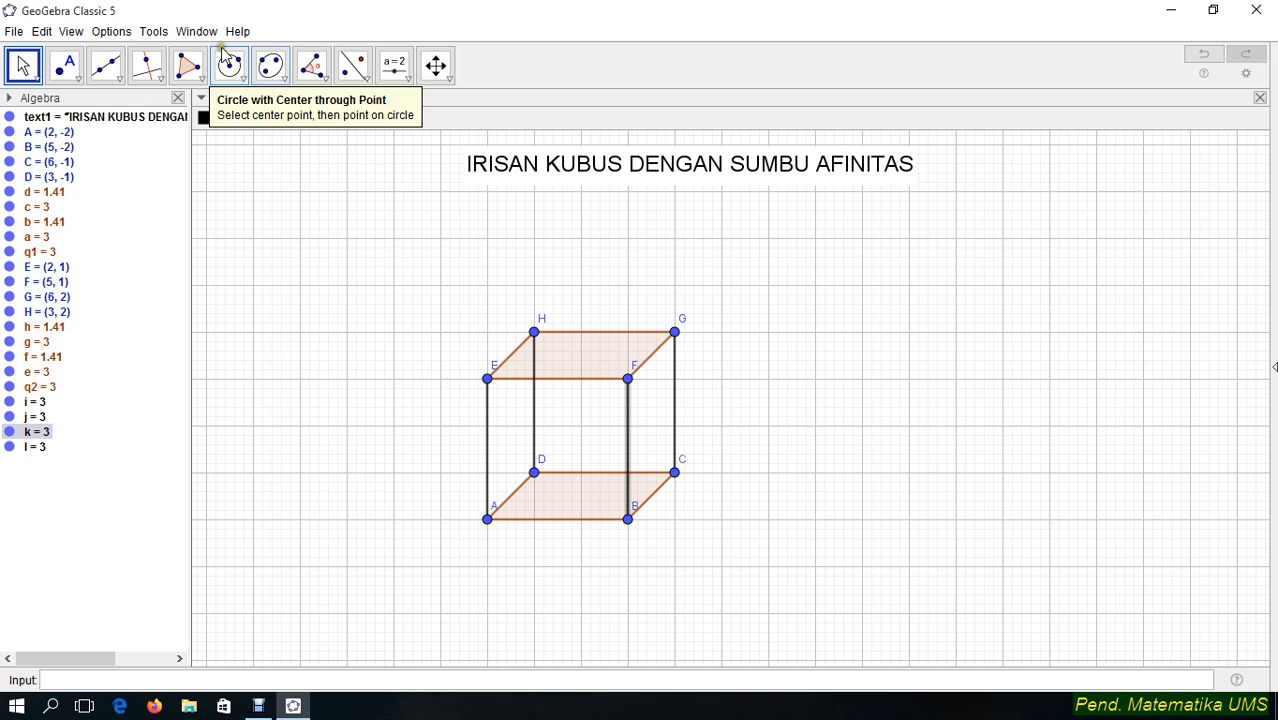
# Start a text object to the right of the cube, below the title, reading "Irisan kubus melalui titik P, Q"
pyautogui.click(398, 76)
pyautogui.click(401, 147)
pyautogui.click(776, 210)
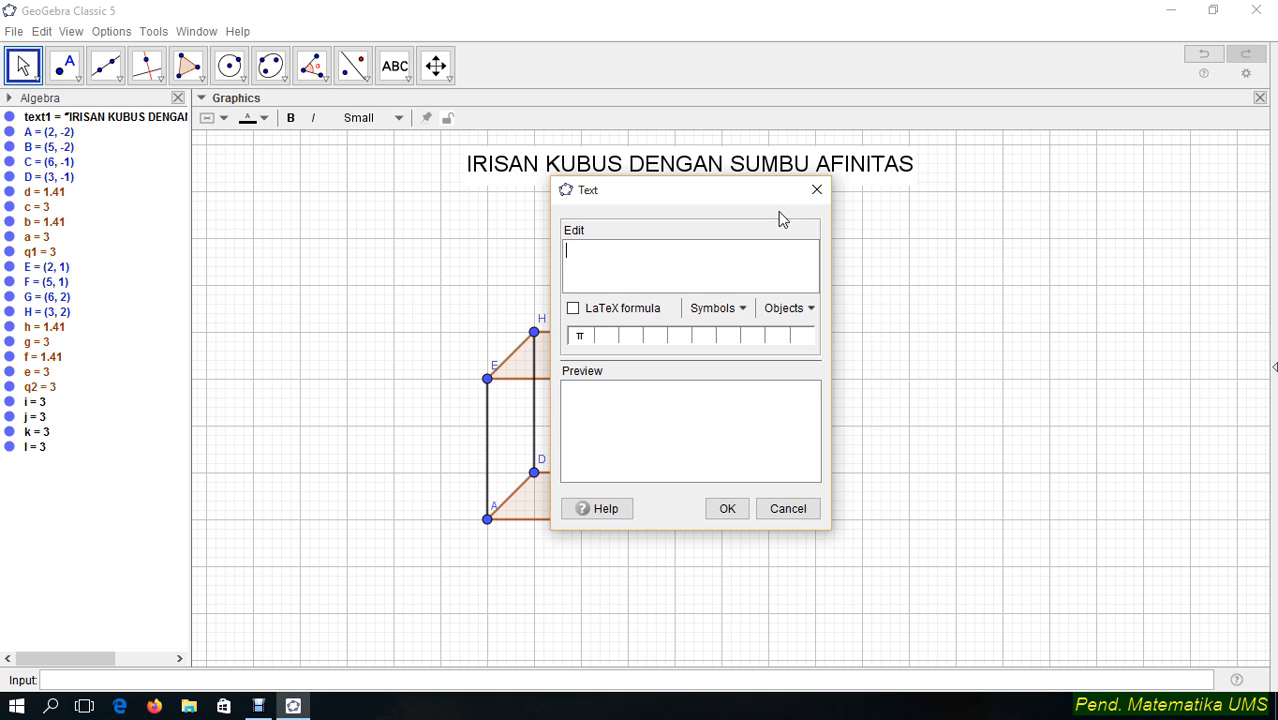
pyautogui.press('BackSpace')
pyautogui.write('Irisan kubus Me')
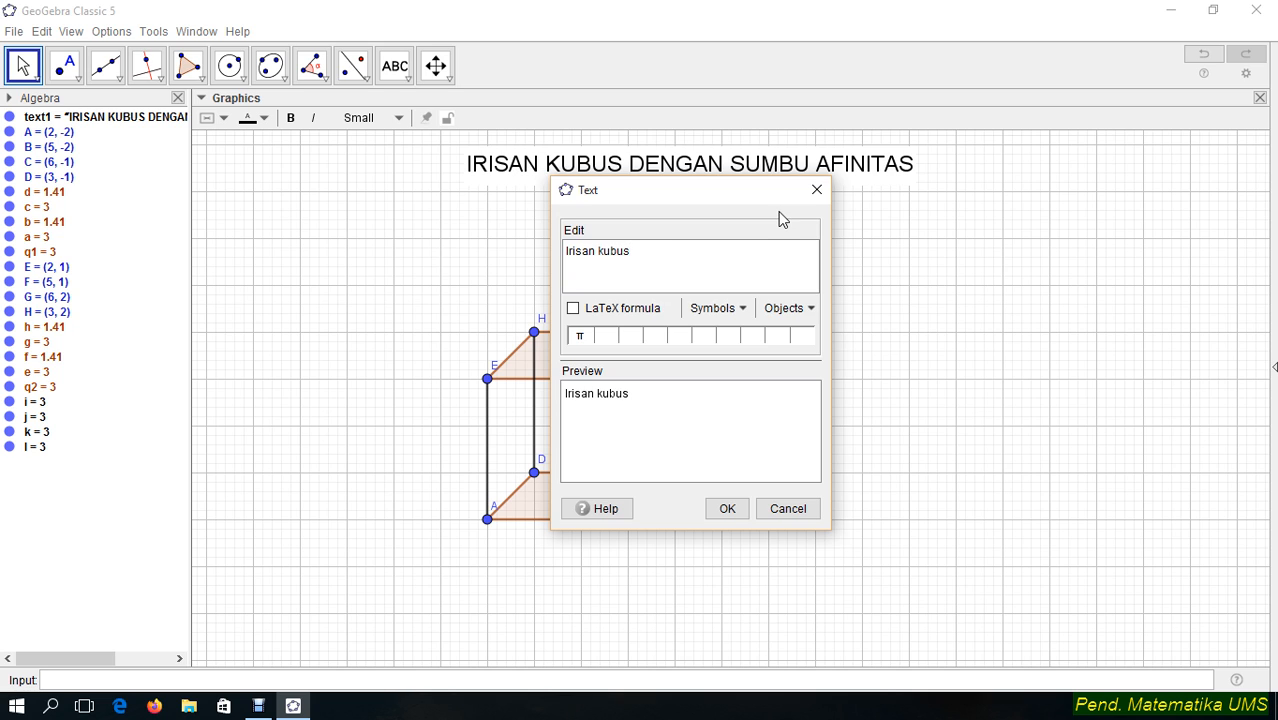
pyautogui.write('n')
pyautogui.press('BackSpace')
pyautogui.press('BackSpace')
pyautogui.press('BackSpace')
pyautogui.write('melalui titik P')
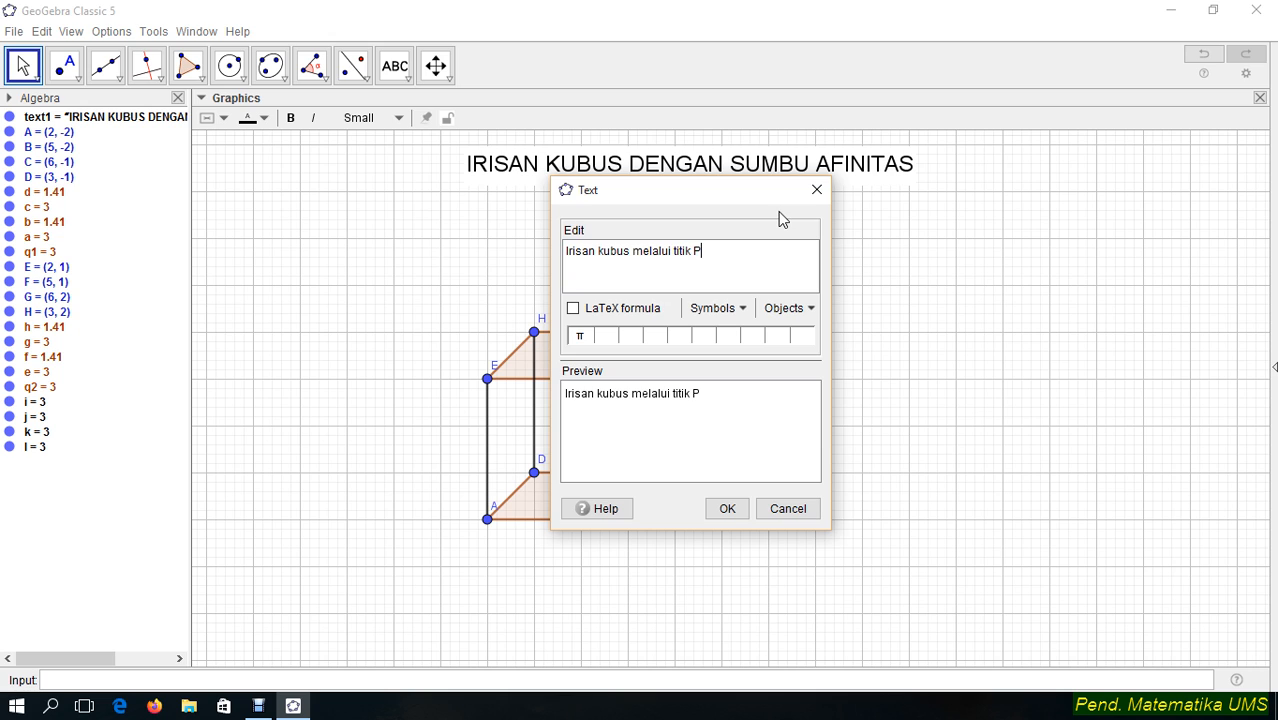
pyautogui.write(', Q')
# Move the text dialog clear of the cube and continue the first line with "dan titik G, dimana P terletak ditengah-tengah"
pyautogui.moveTo(719, 190); pyautogui.dragTo(929, 180)
pyautogui.click(950, 222)
pyautogui.write('dan ti')
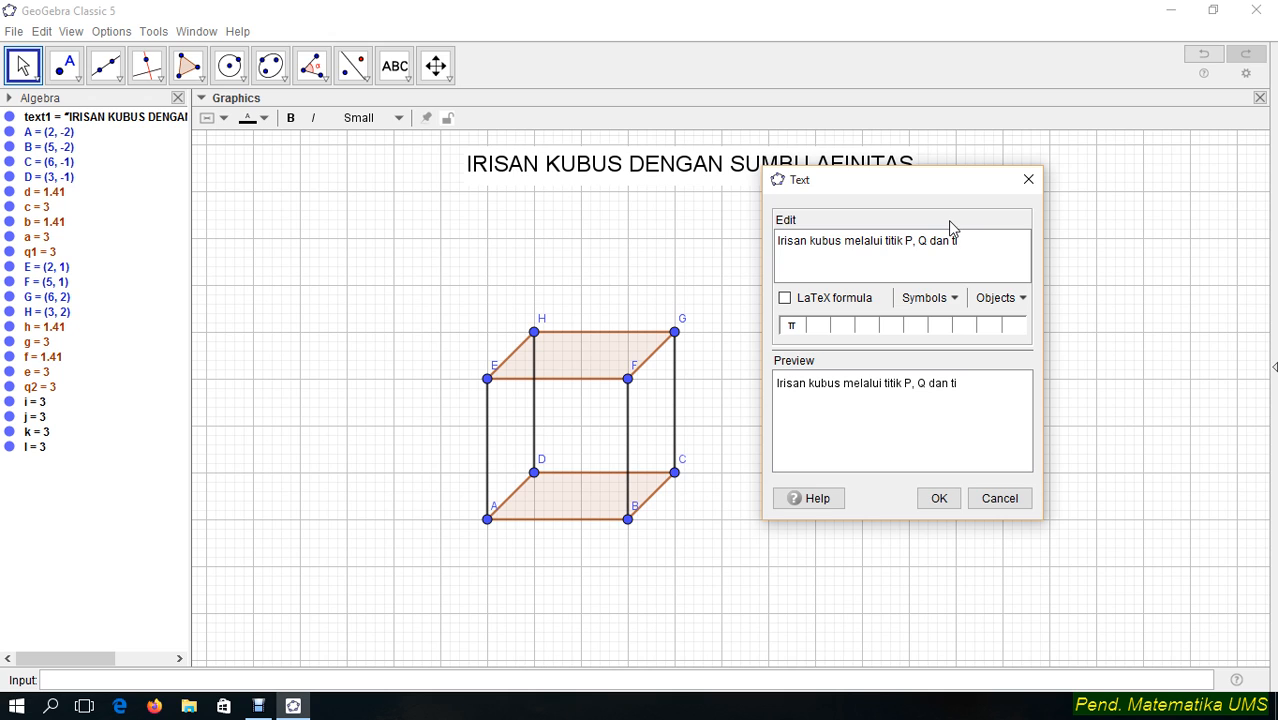
pyautogui.write('tik ')
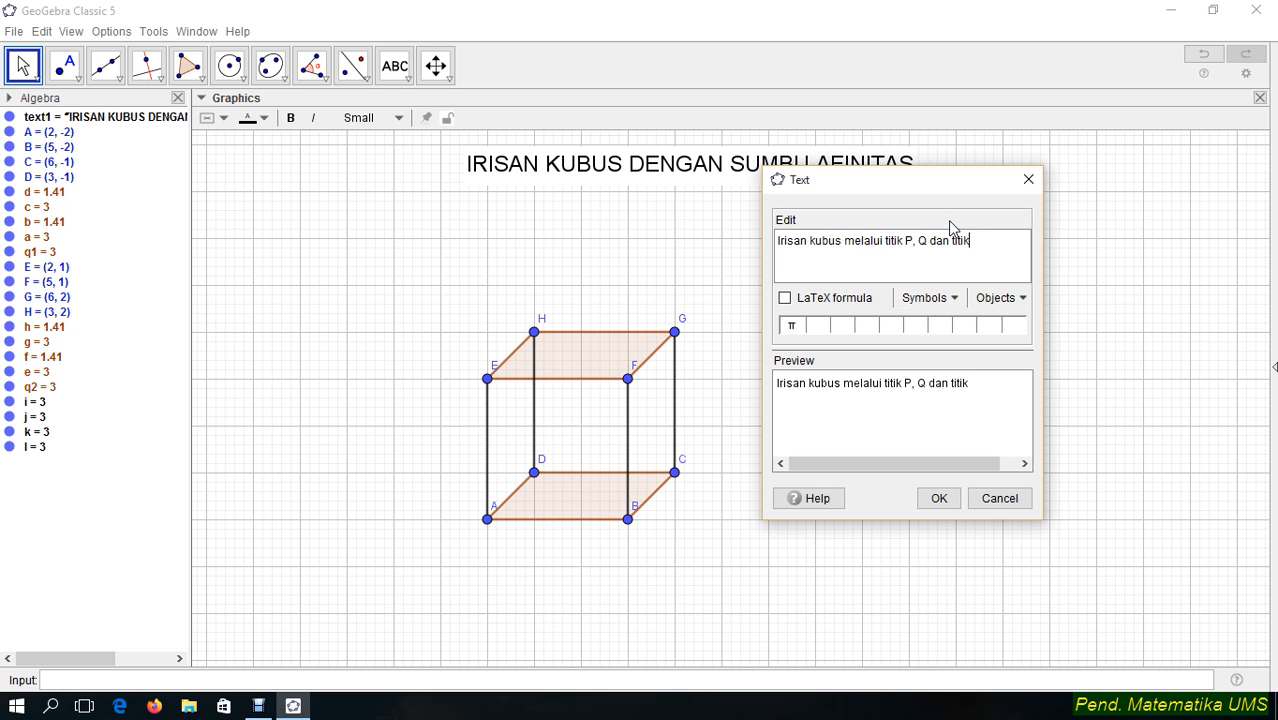
pyautogui.write('G, dimana')
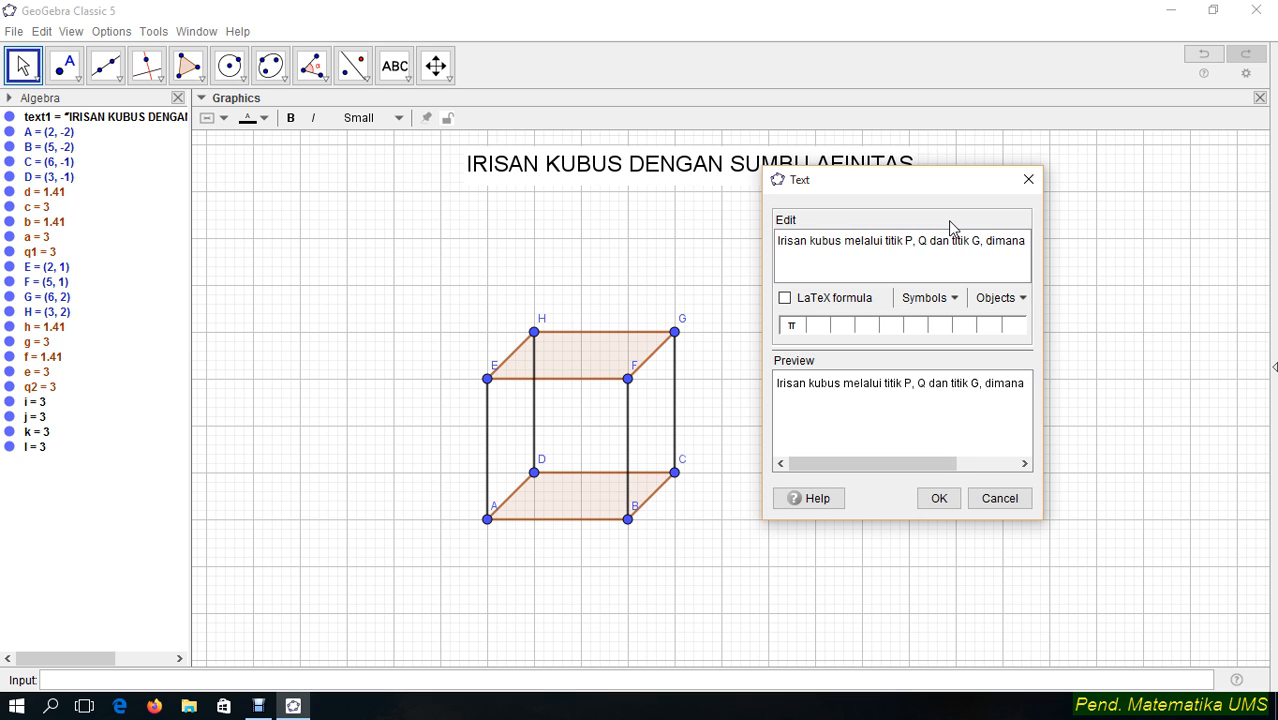
pyautogui.write(' P terletak ditenga')
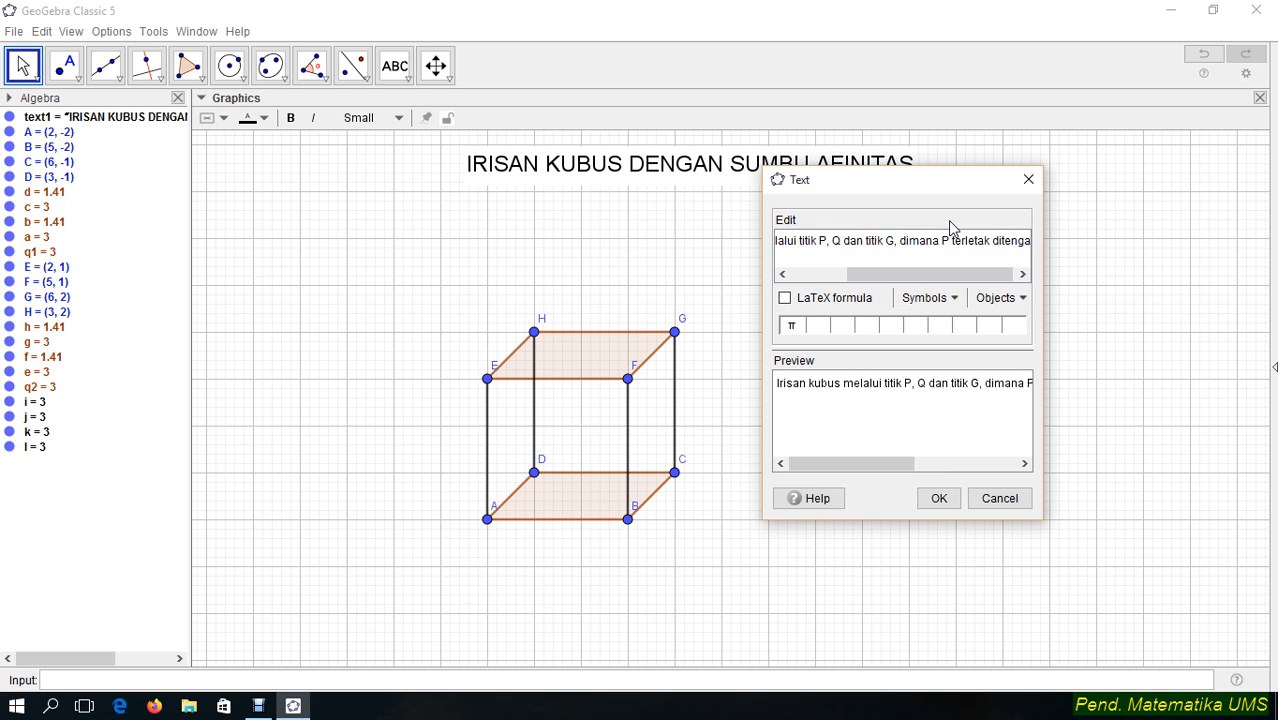
pyautogui.write('h')
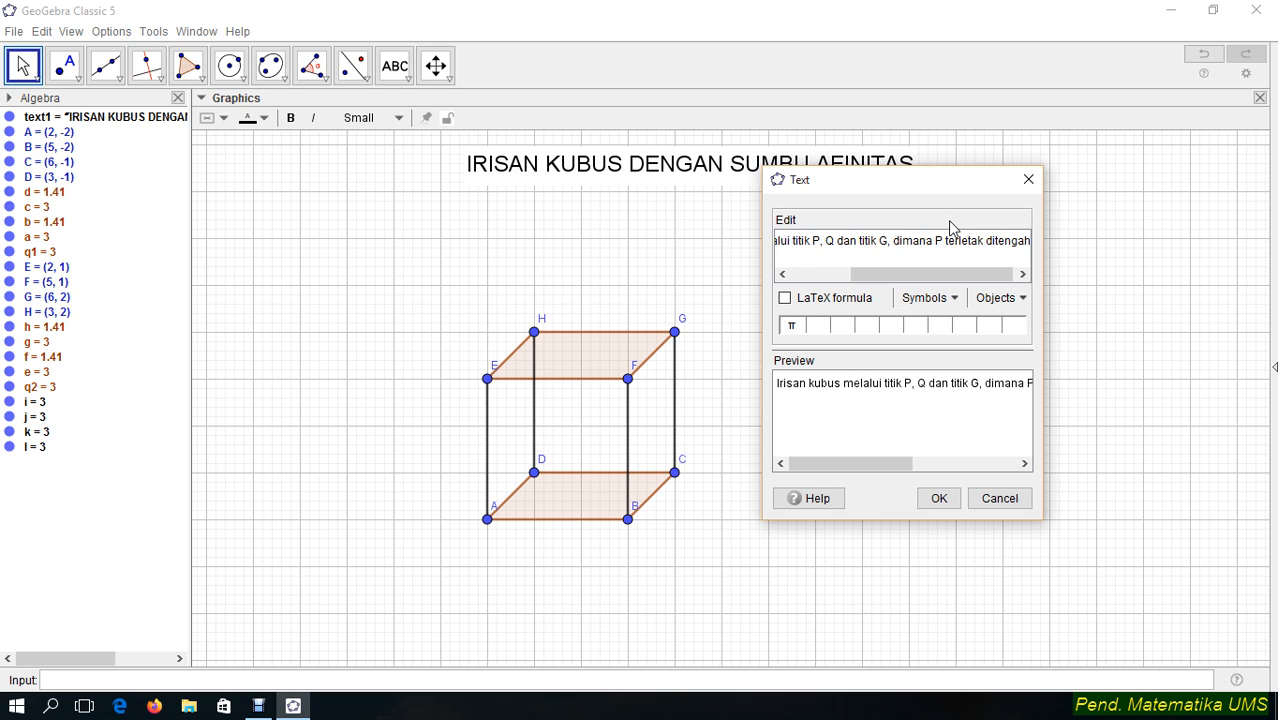
pyautogui.write('-tengah')
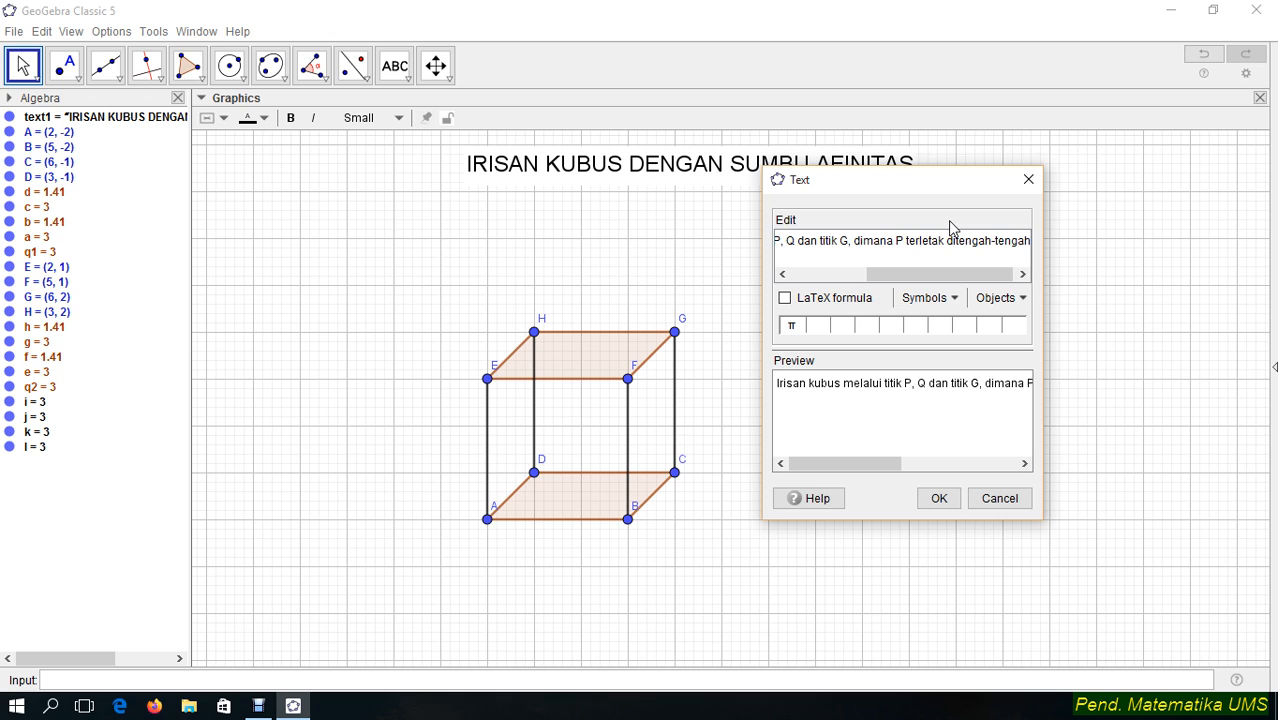
pyautogui.press('BackSpace')
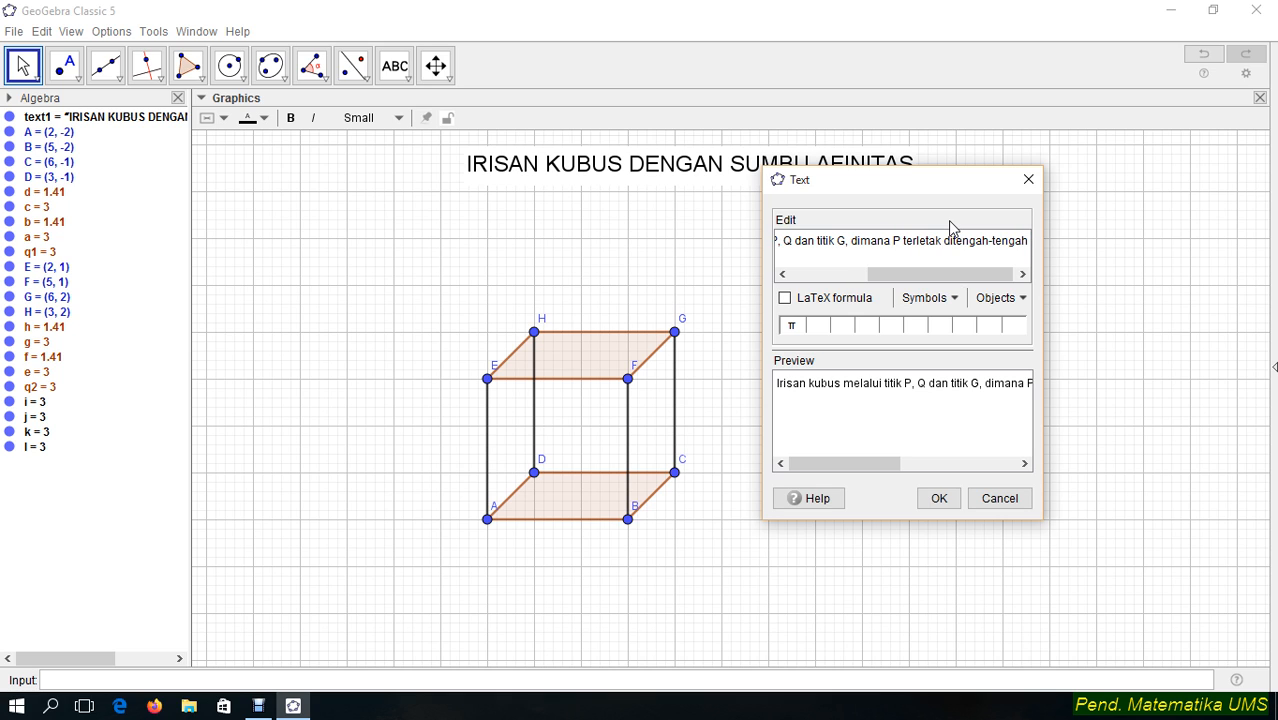
# Add a second line to the text reading "DH dan Q terletak di"
pyautogui.press('Return')
pyautogui.write('DH dan')
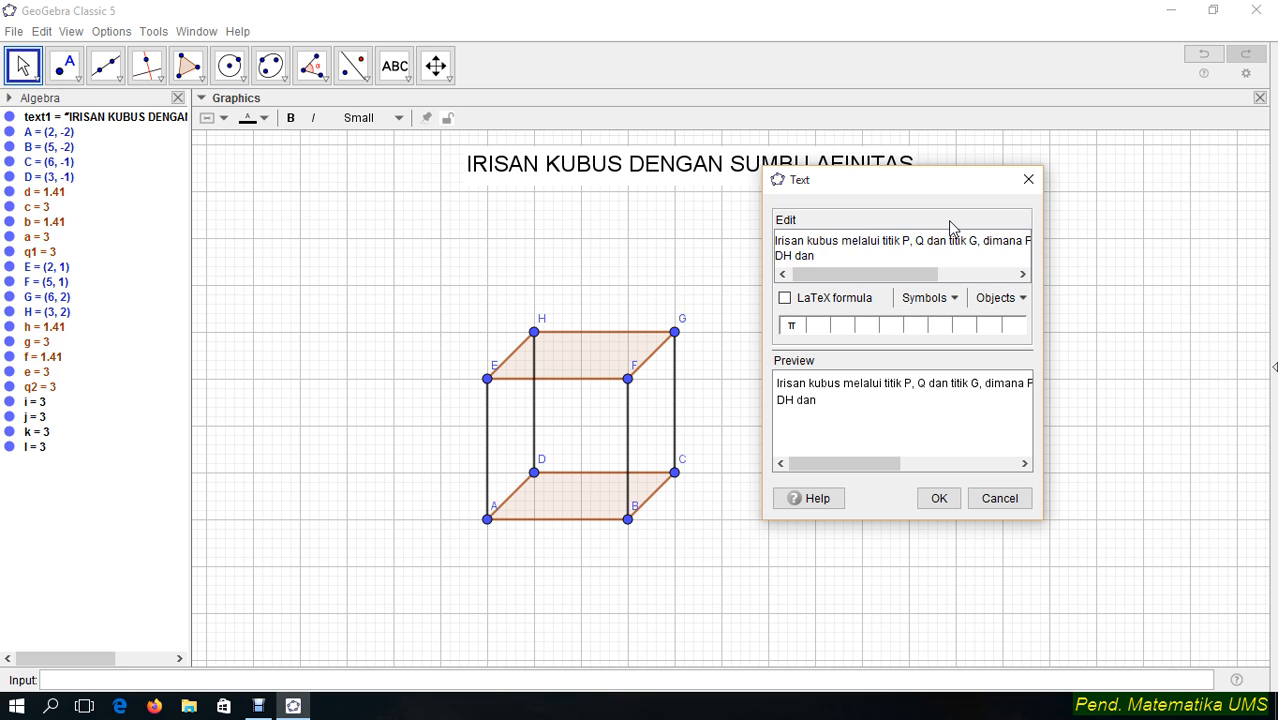
pyautogui.write('Q')
pyautogui.write(' tertelat')
pyautogui.press('BackSpace')
pyautogui.press('BackSpace')
pyautogui.press('BackSpace')
pyautogui.write('letak di ')
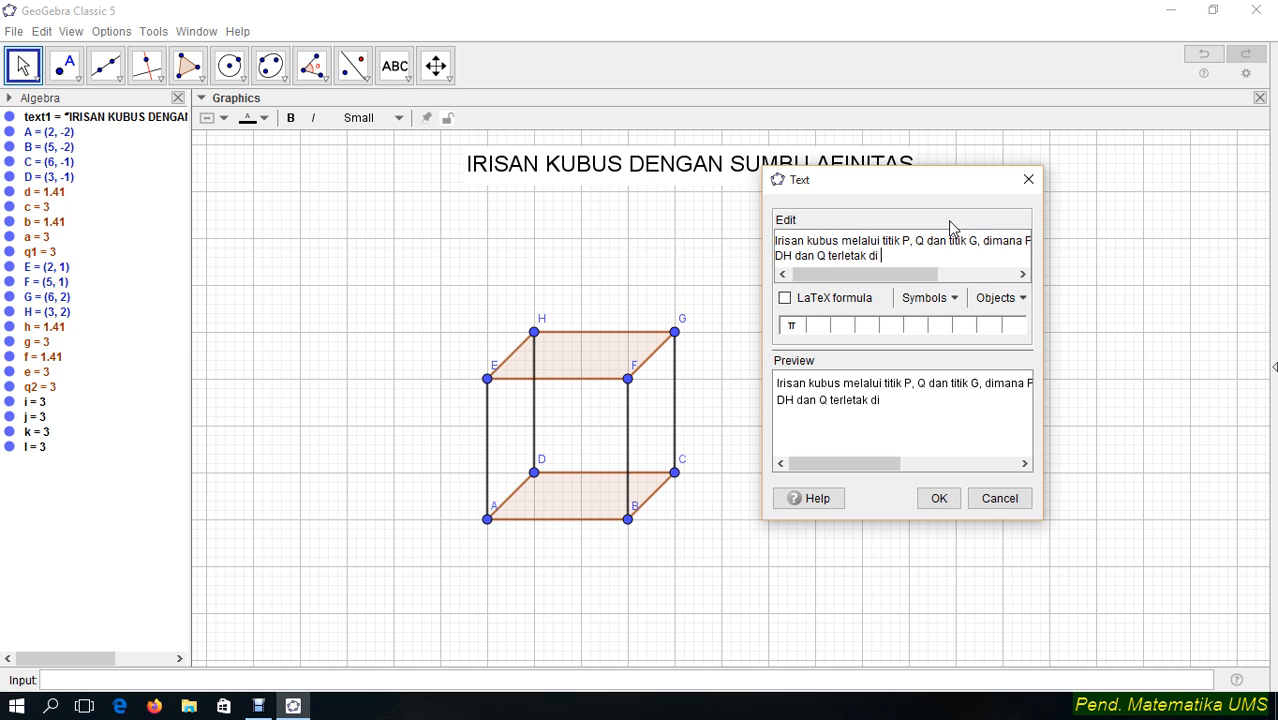
# Finish the second line with "tengah-tengah BF" and place the problem text in the drawing
pyautogui.write('tengah-ten')
pyautogui.press('BackSpace')
pyautogui.press('BackSpace')
pyautogui.press('BackSpace')
pyautogui.press('BackSpace')
pyautogui.press('BackSpace')
pyautogui.press('BackSpace')
pyautogui.write('a')
pyautogui.press('BackSpace')
pyautogui.write('ah-tenga')
pyautogui.press('BackSpace')
pyautogui.press('BackSpace')
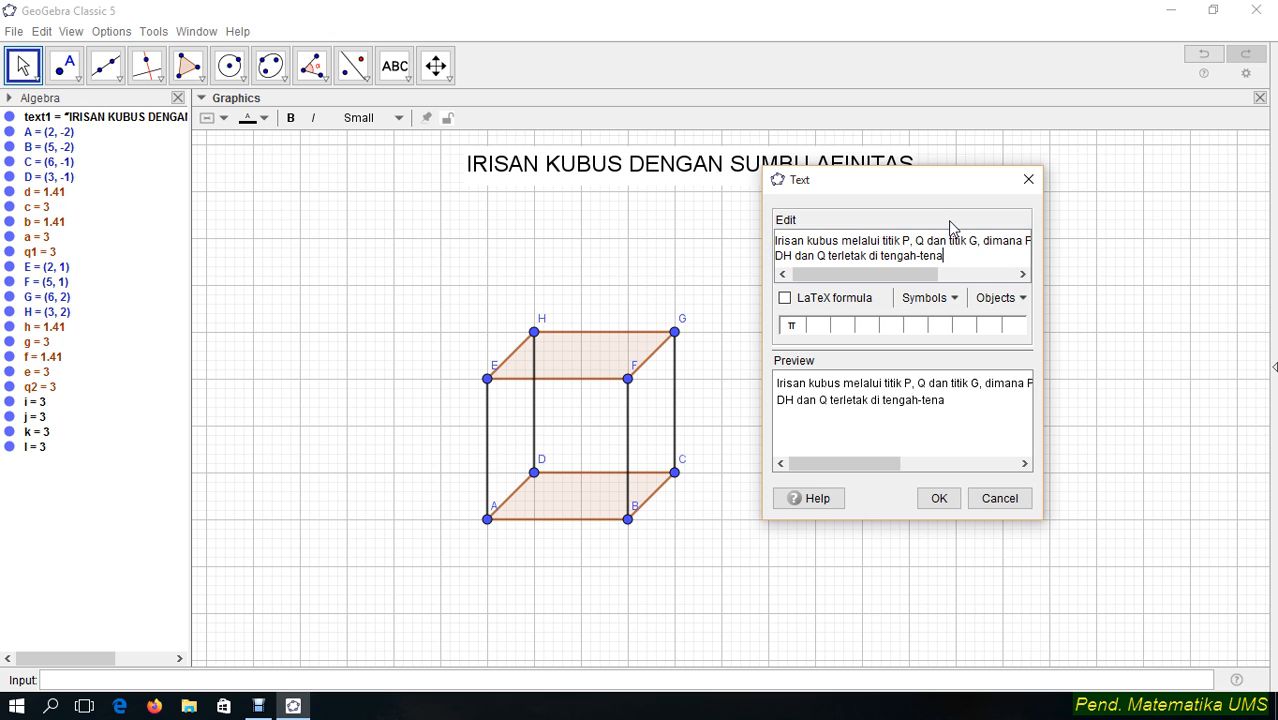
pyautogui.write('gah BF')
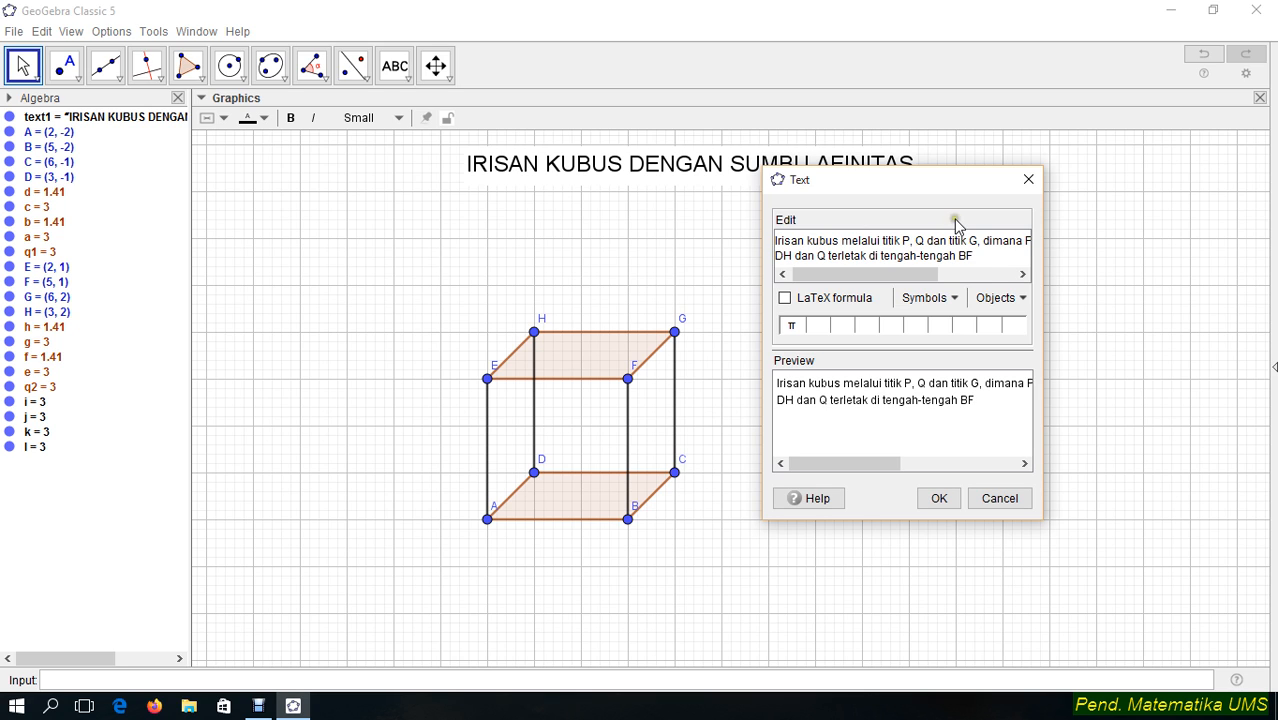
pyautogui.click(937, 498)
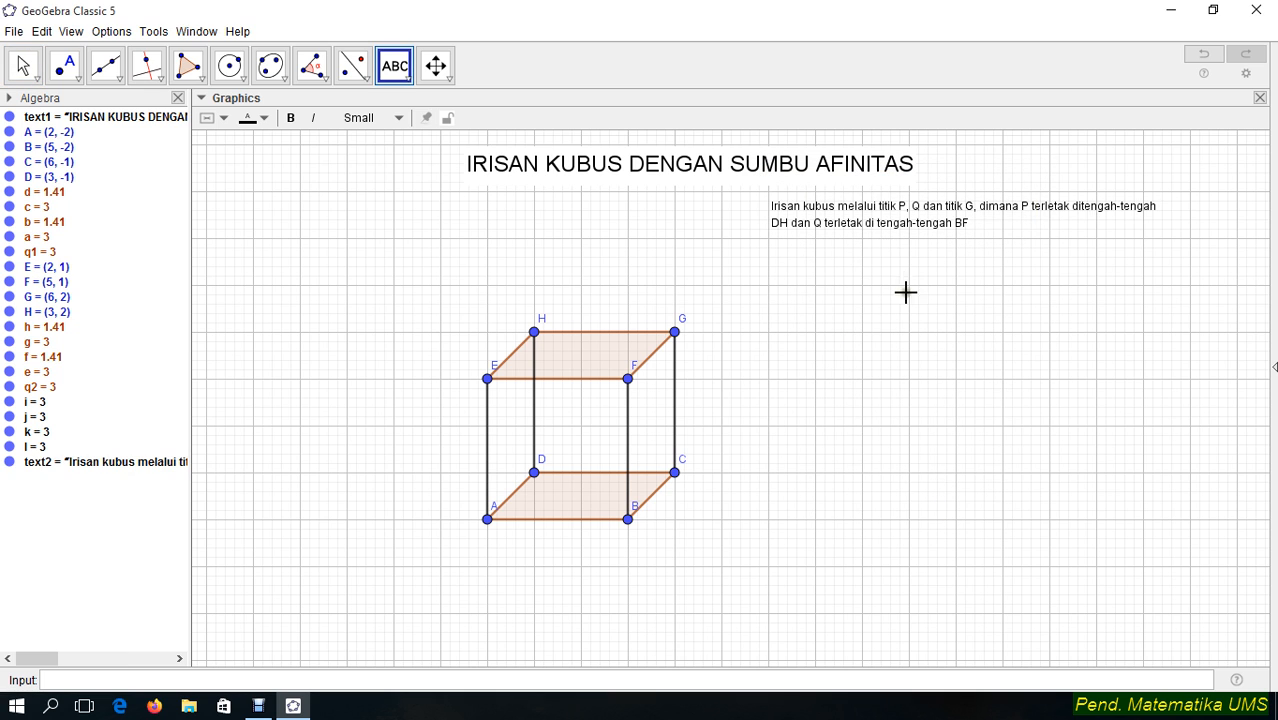
# Shift the problem text slightly down and left, and try to give it a white background and Medium size
pyautogui.moveTo(868, 207); pyautogui.dragTo(858, 220)
pyautogui.click(212, 119)
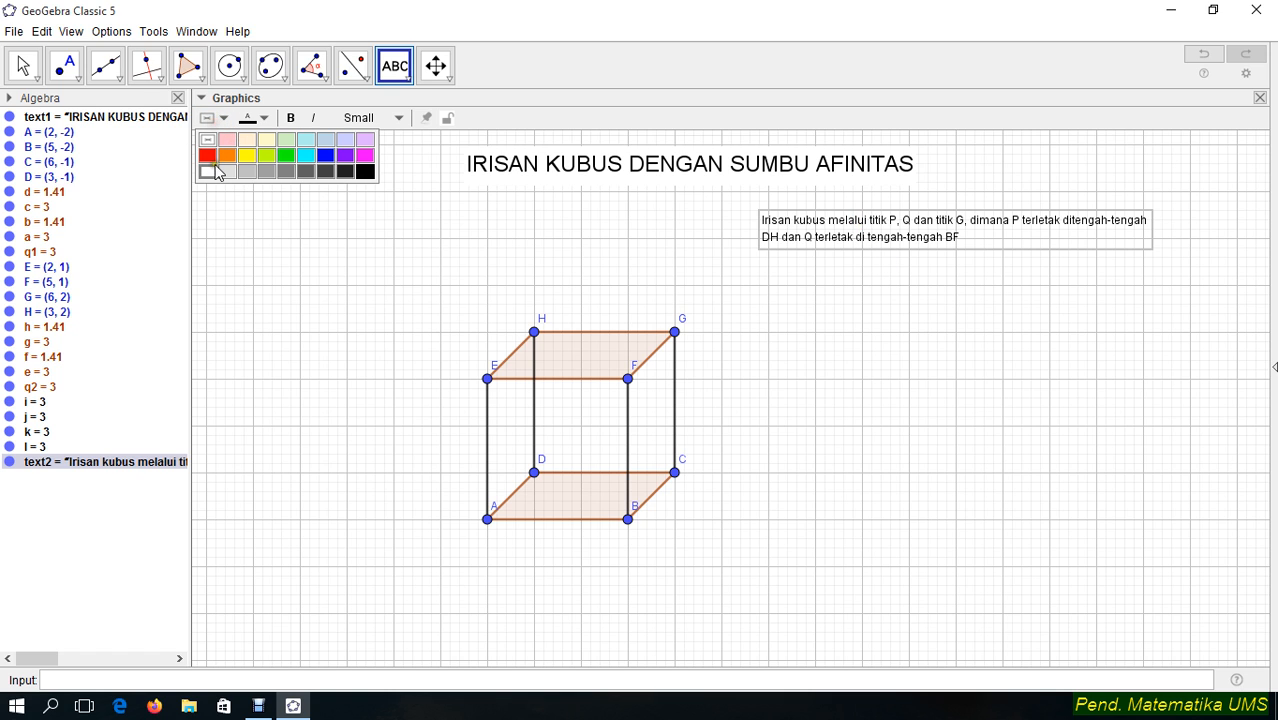
pyautogui.click(370, 118)
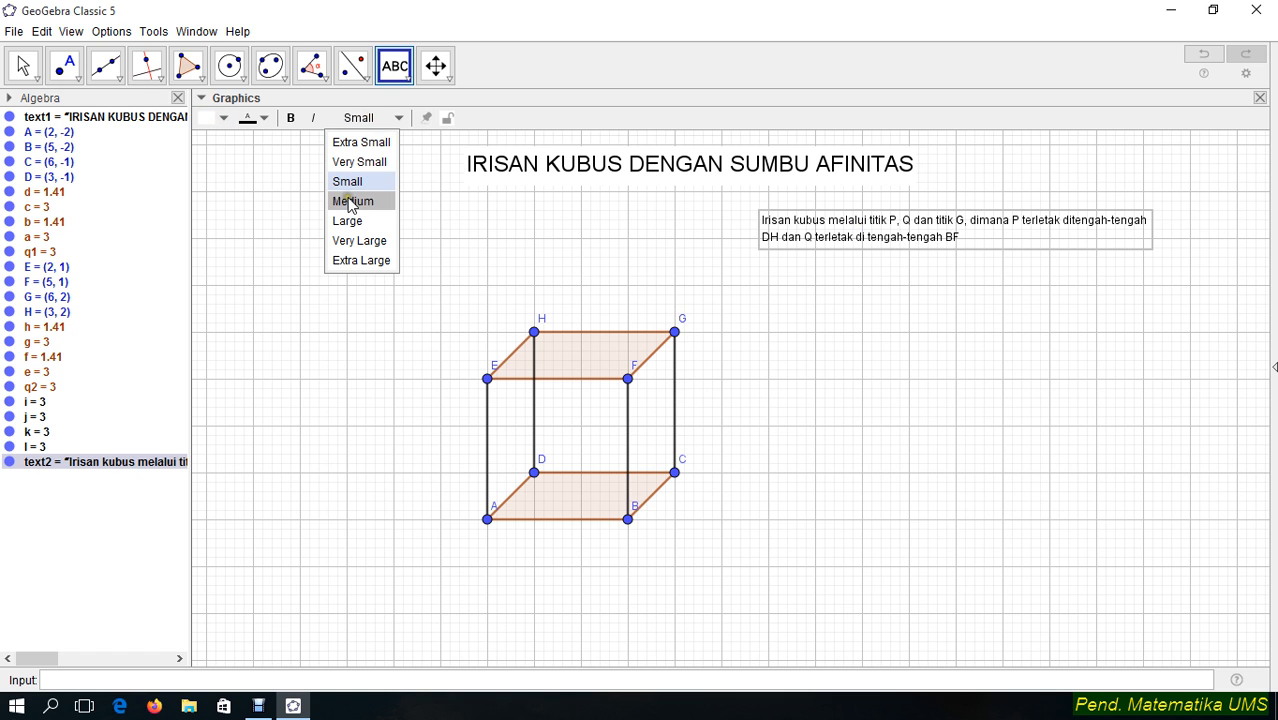
pyautogui.click(349, 203)
pyautogui.click(23, 65)
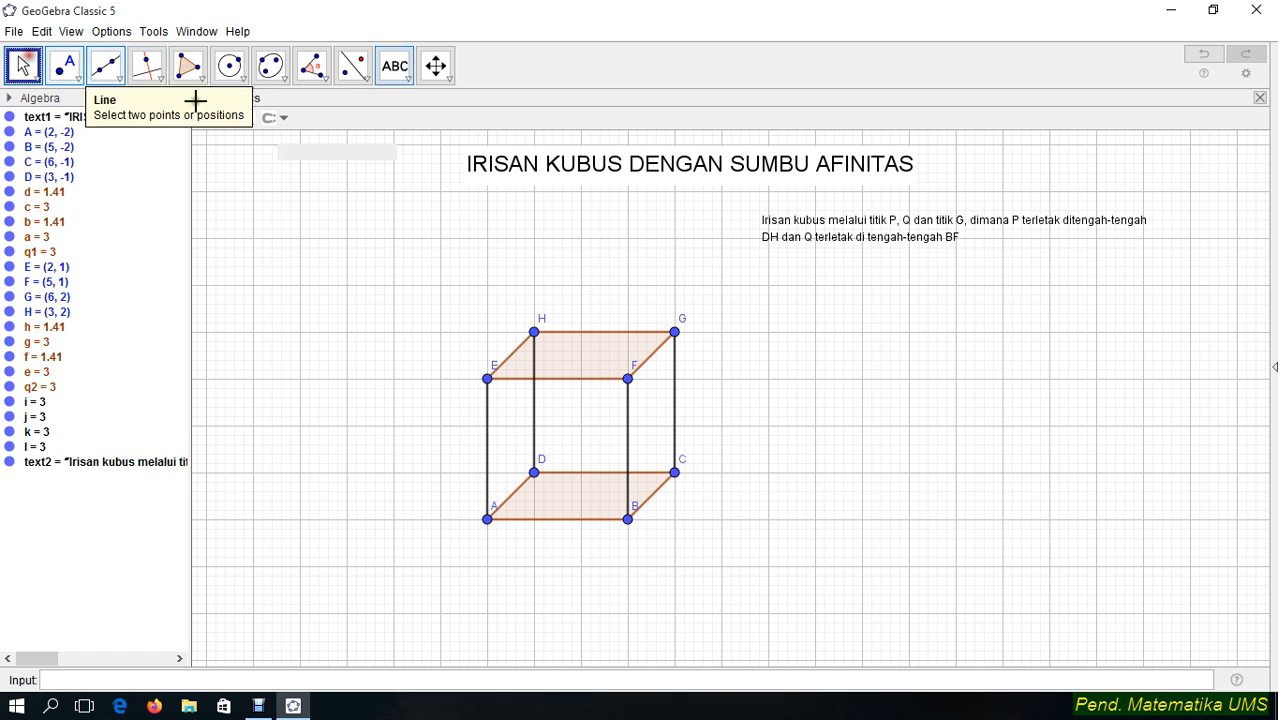
# Set the problem text to Medium size with a white background
pyautogui.click(764, 228)
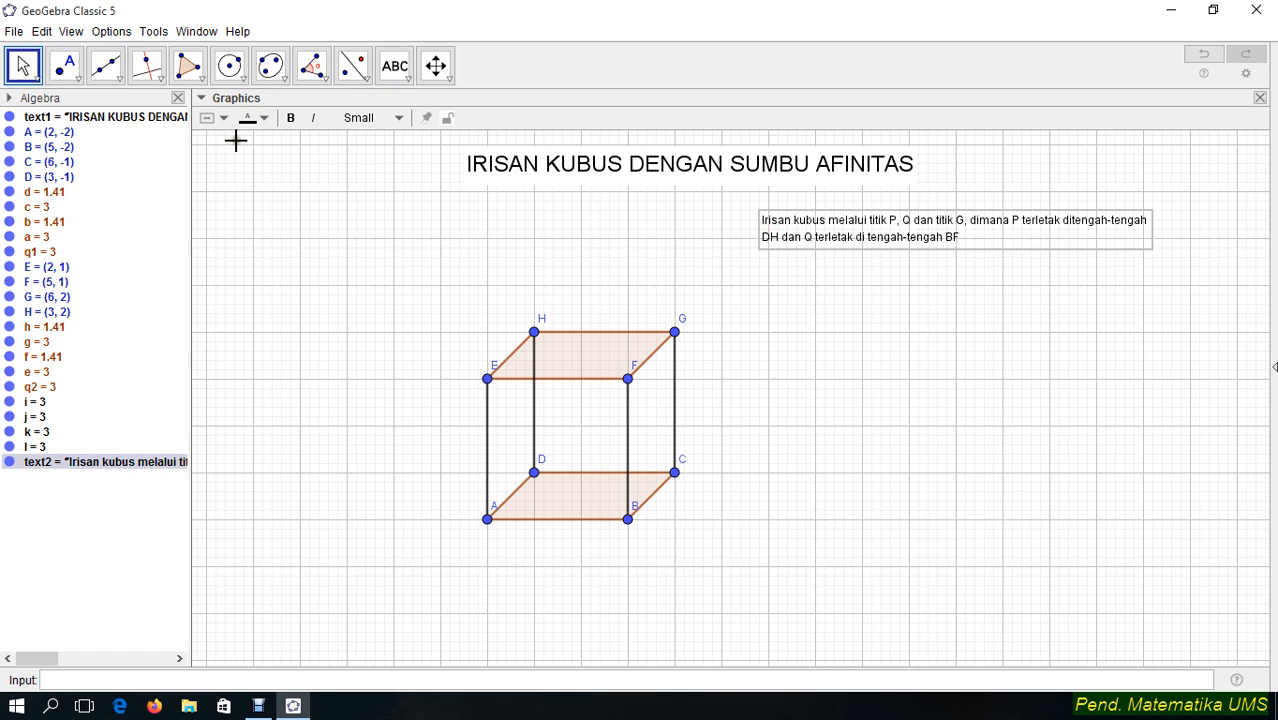
pyautogui.click(360, 118)
pyautogui.click(352, 201)
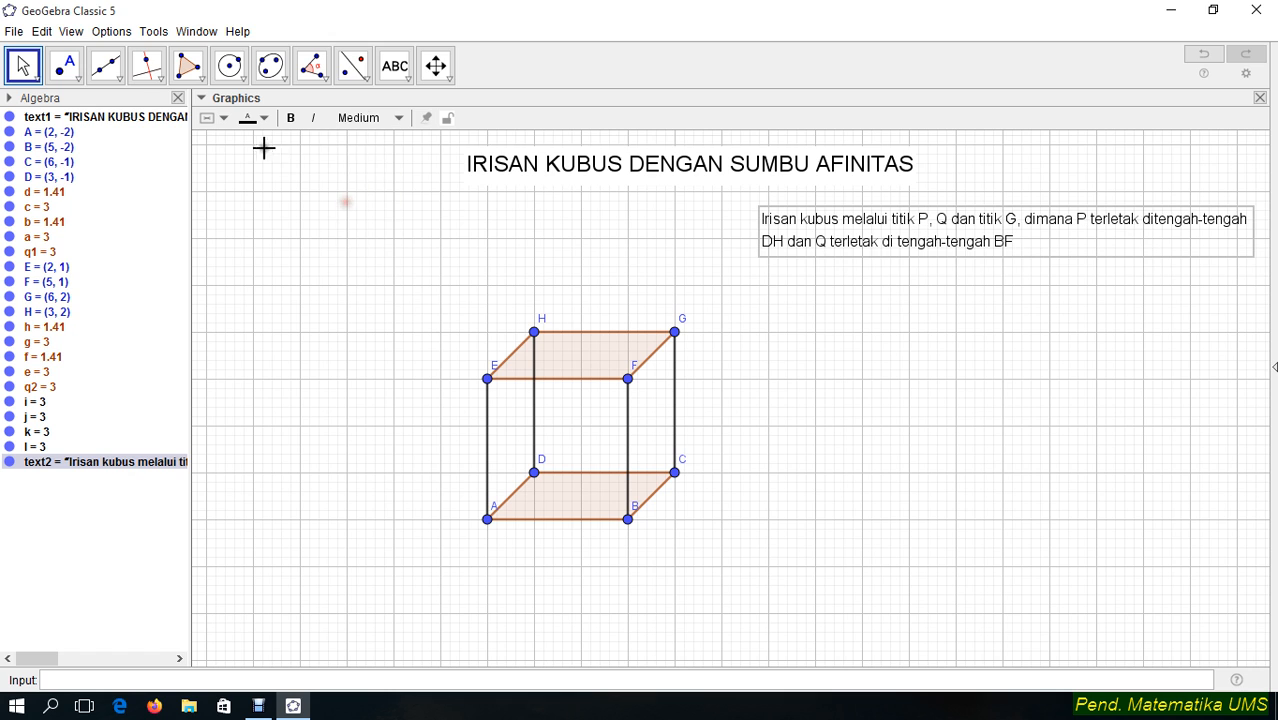
pyautogui.click(213, 119)
pyautogui.click(214, 172)
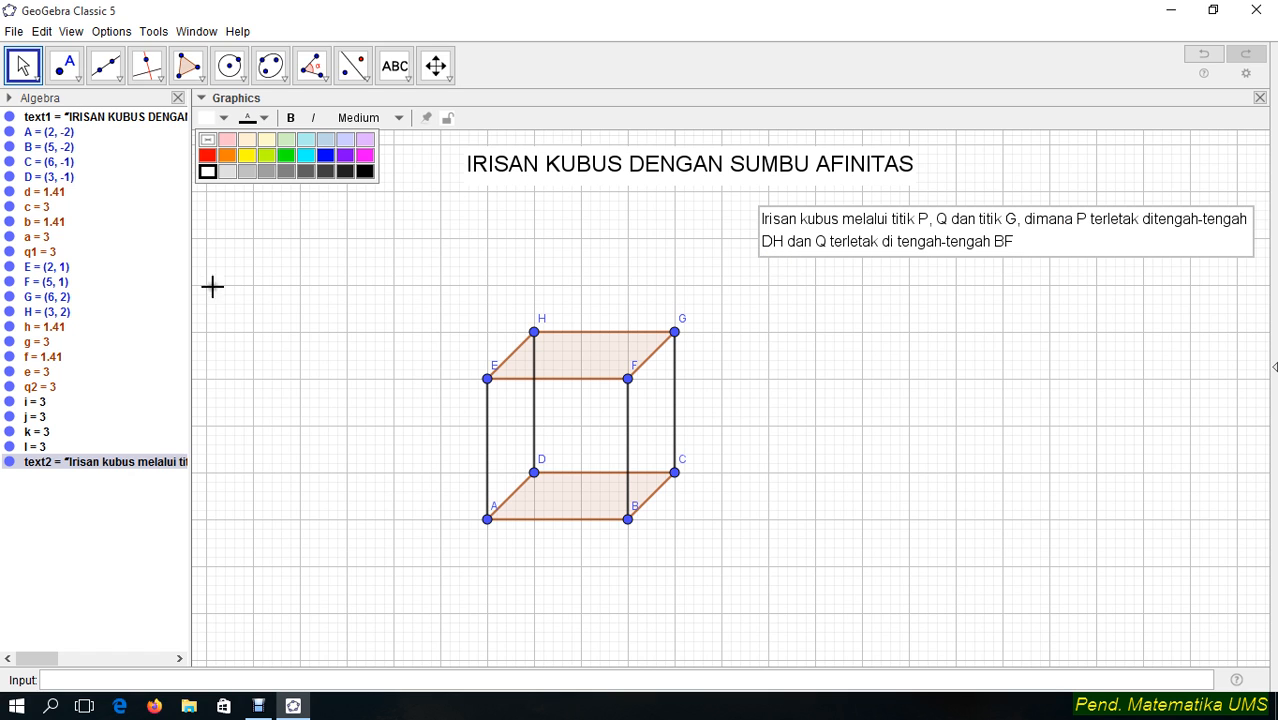
pyautogui.click(70, 31)
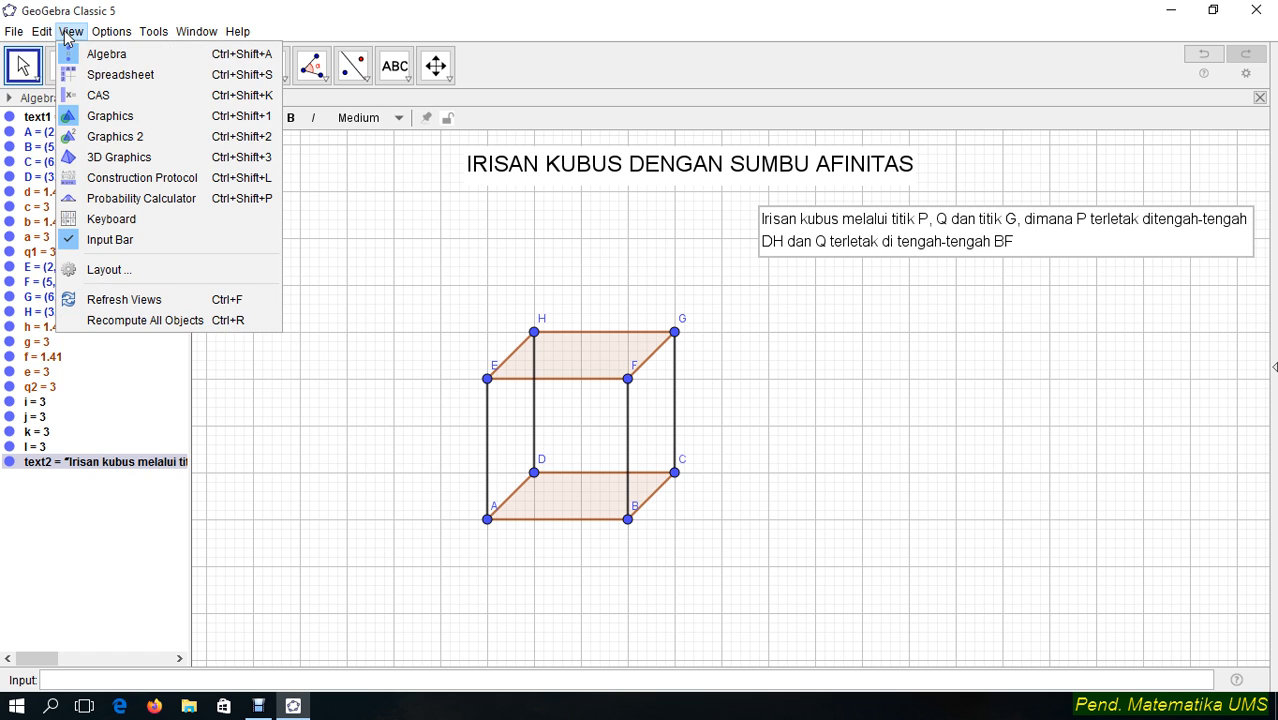
pyautogui.click(532, 74)
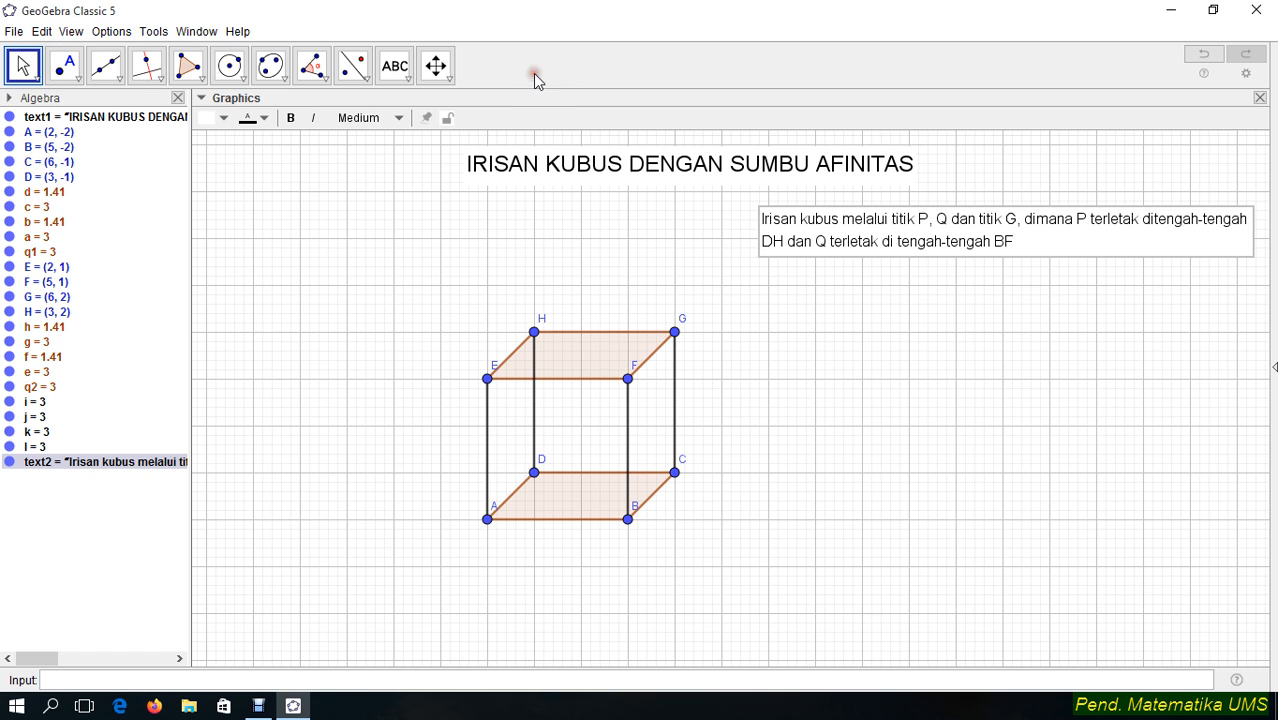
# Construct the midpoint of cube edge DH from its end points D and H
pyautogui.click(66, 66)
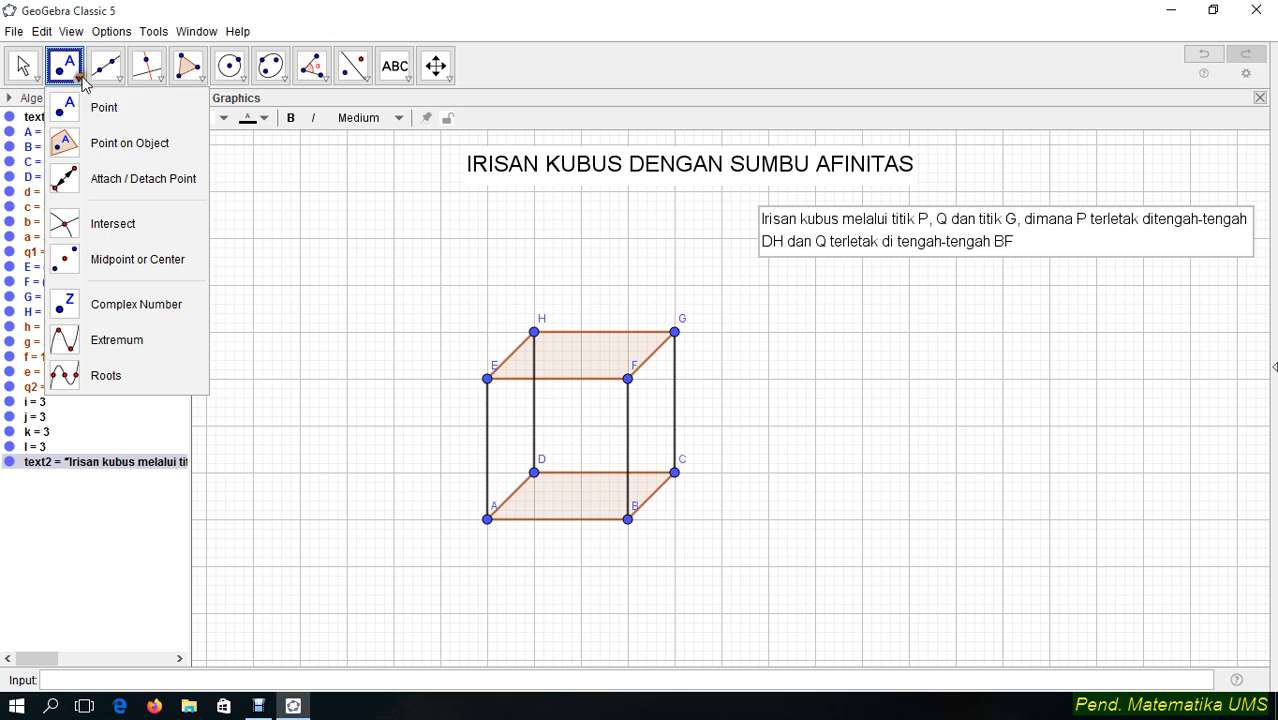
pyautogui.click(88, 262)
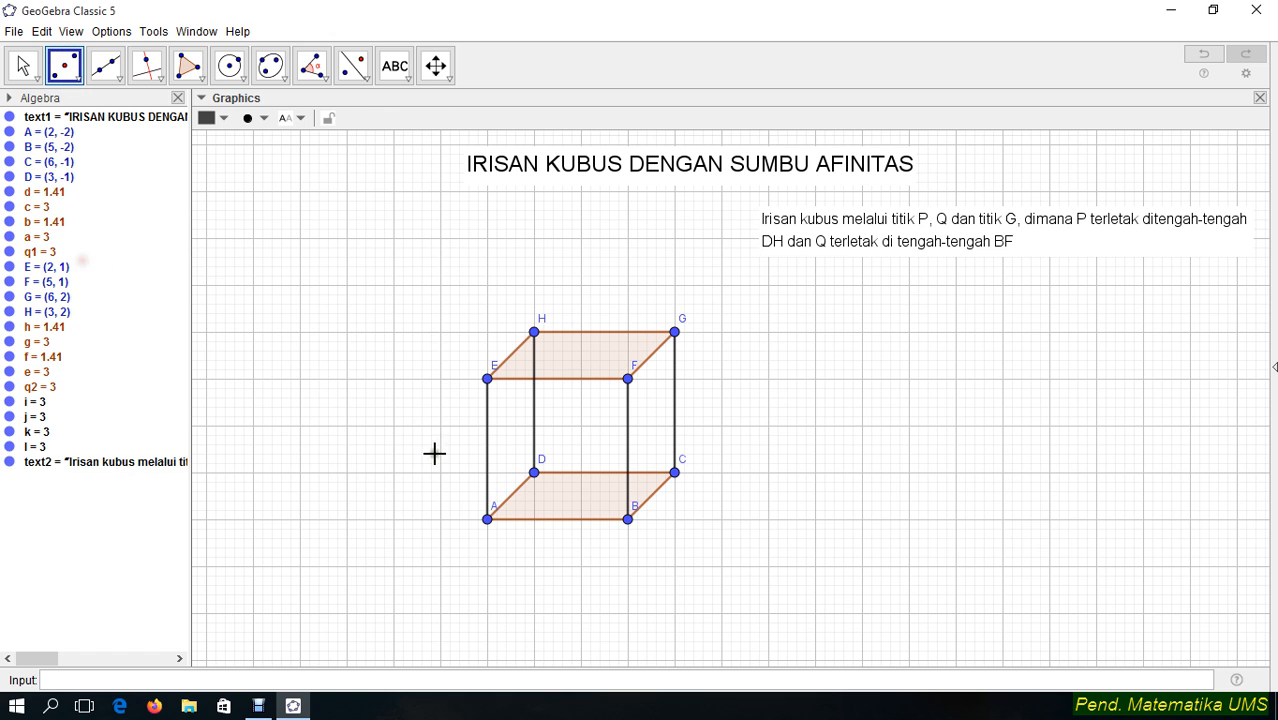
pyautogui.click(534, 472)
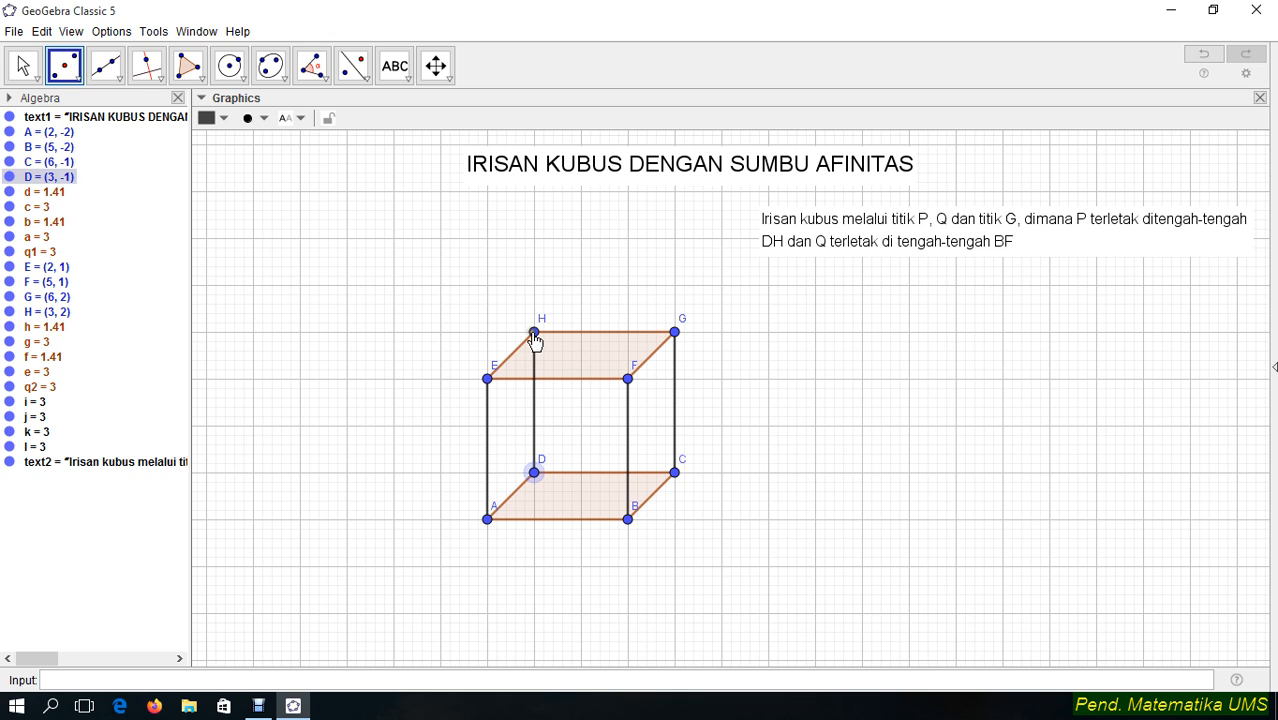
pyautogui.click(530, 332)
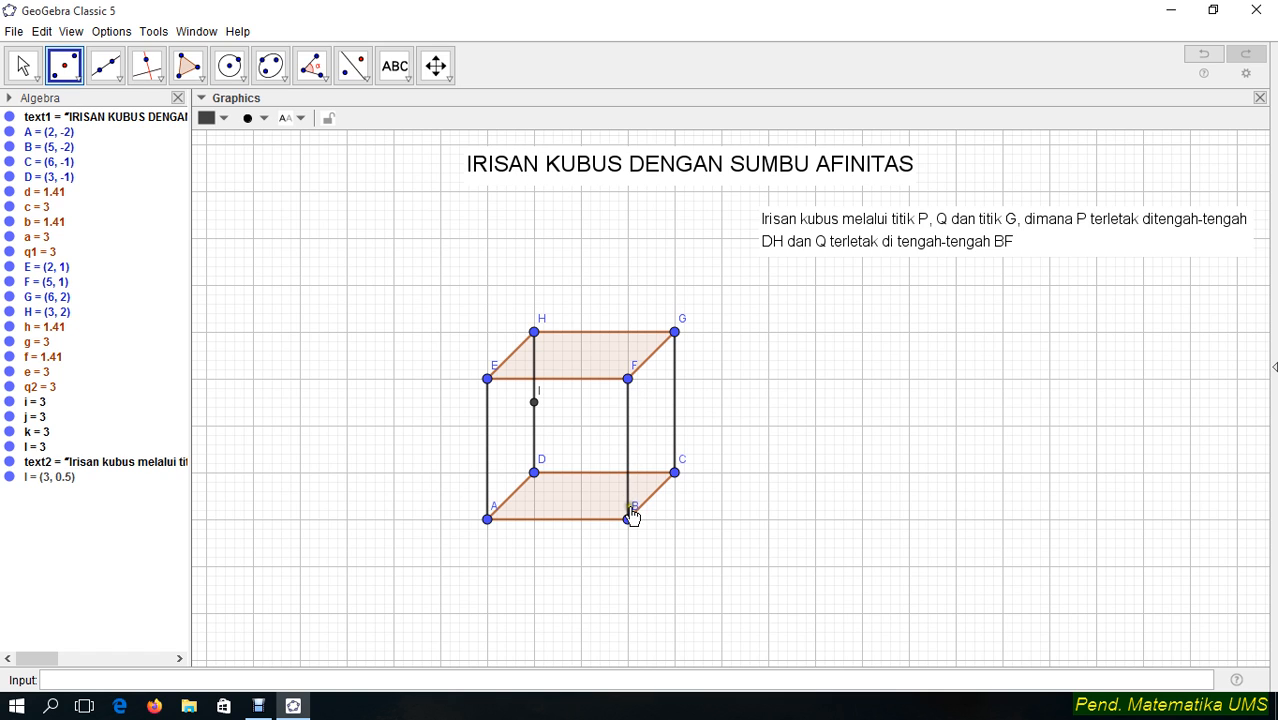
# Measure the distance from F to B and move its length label outside the cube, beside edge CG
pyautogui.click(318, 80)
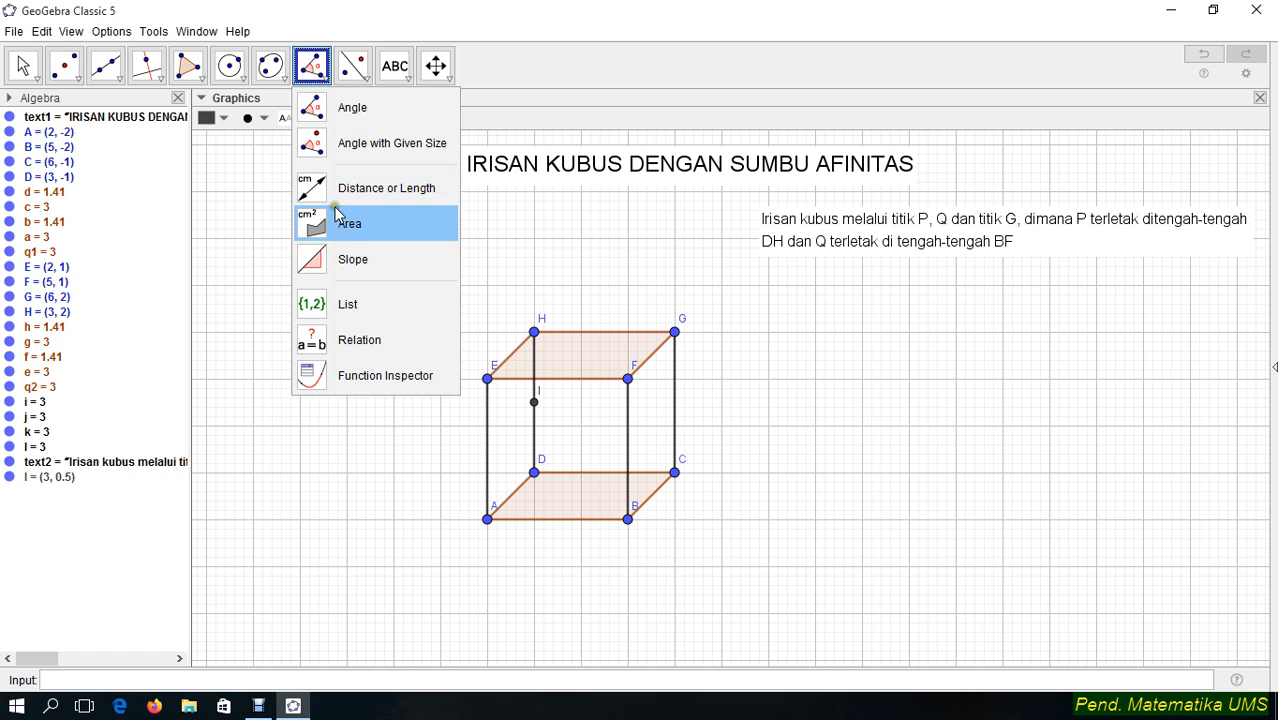
pyautogui.click(335, 200)
pyautogui.click(629, 379)
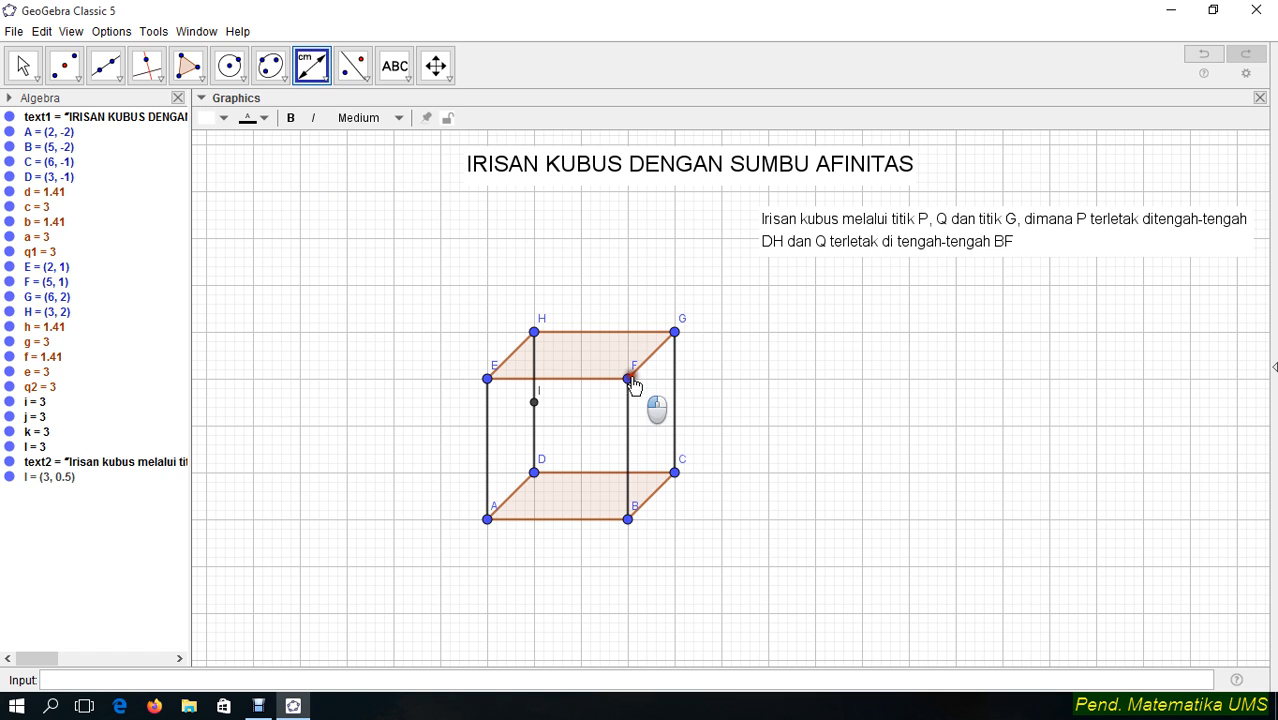
pyautogui.click(628, 520)
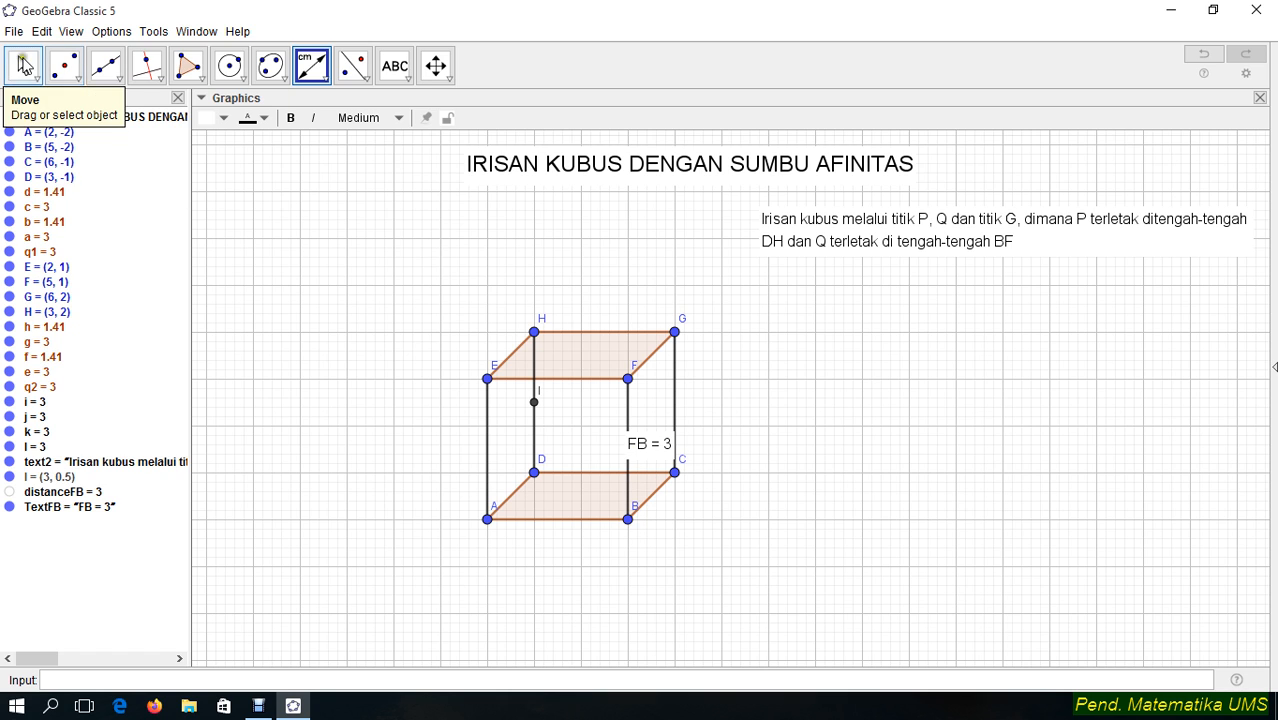
pyautogui.click(24, 65)
pyautogui.moveTo(640, 452); pyautogui.dragTo(710, 448)
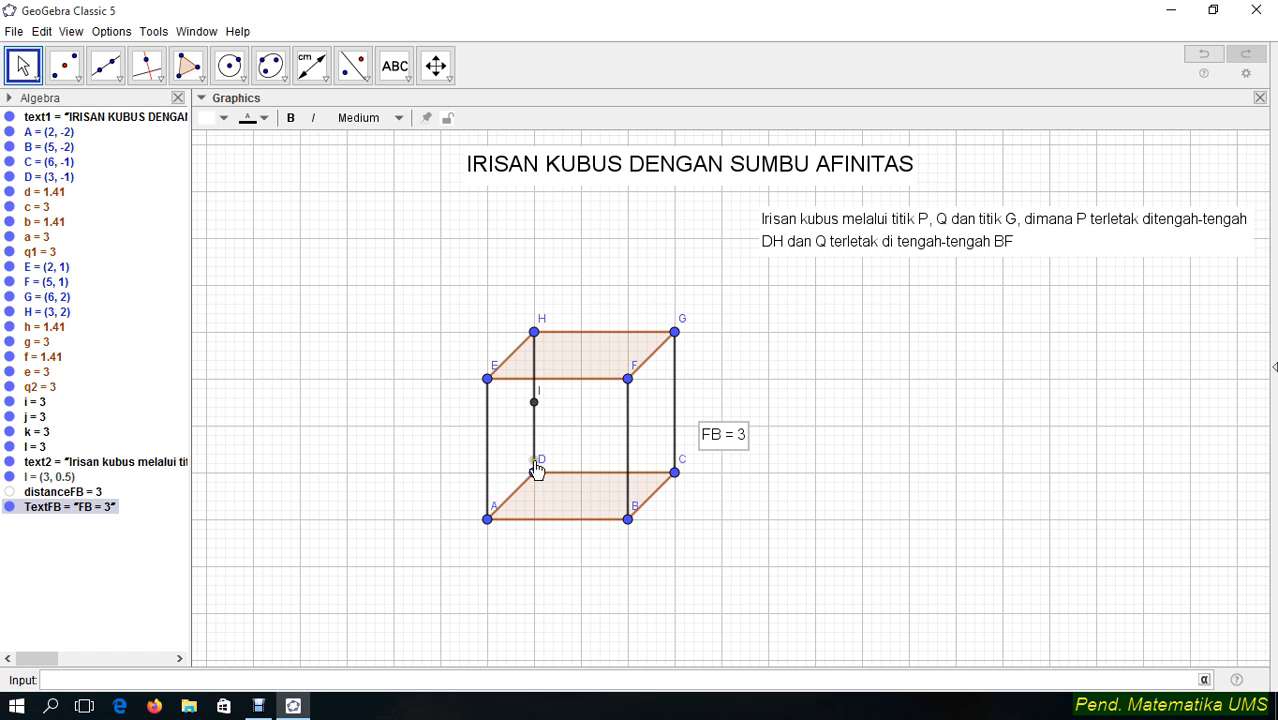
# Rename the midpoint of edge DH to P
pyautogui.rightClick(534, 402)
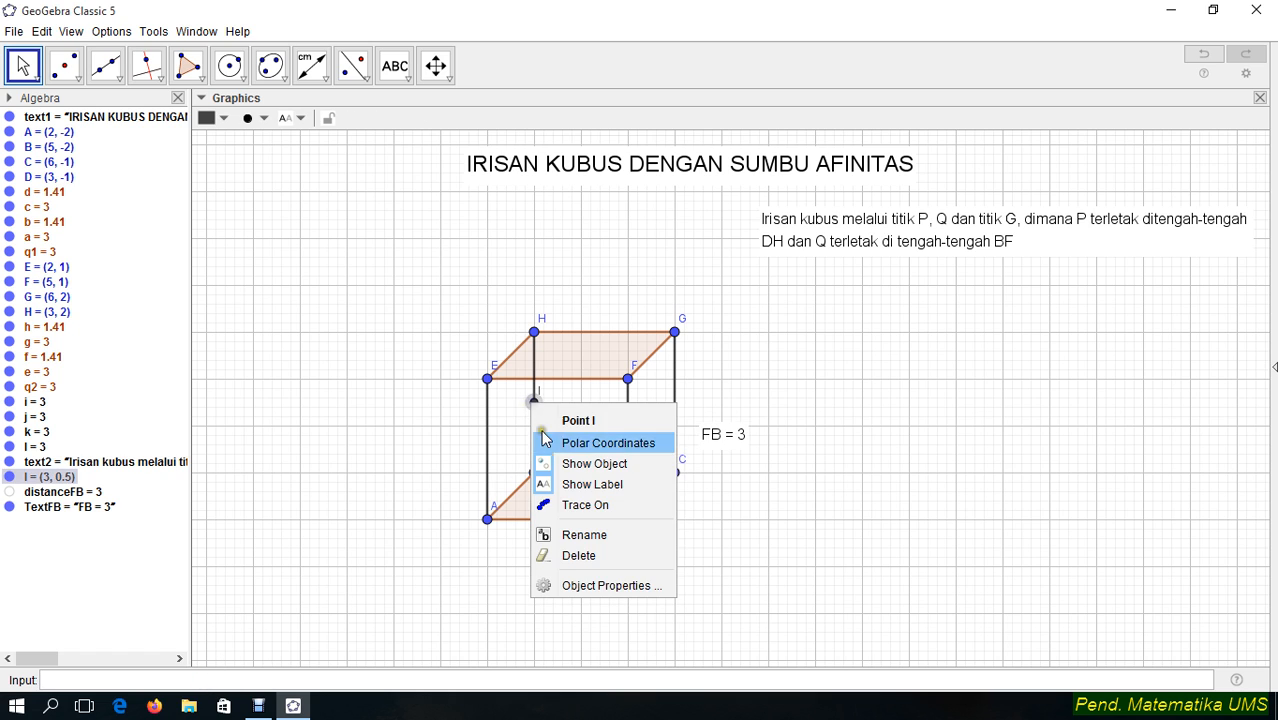
pyautogui.click(585, 537)
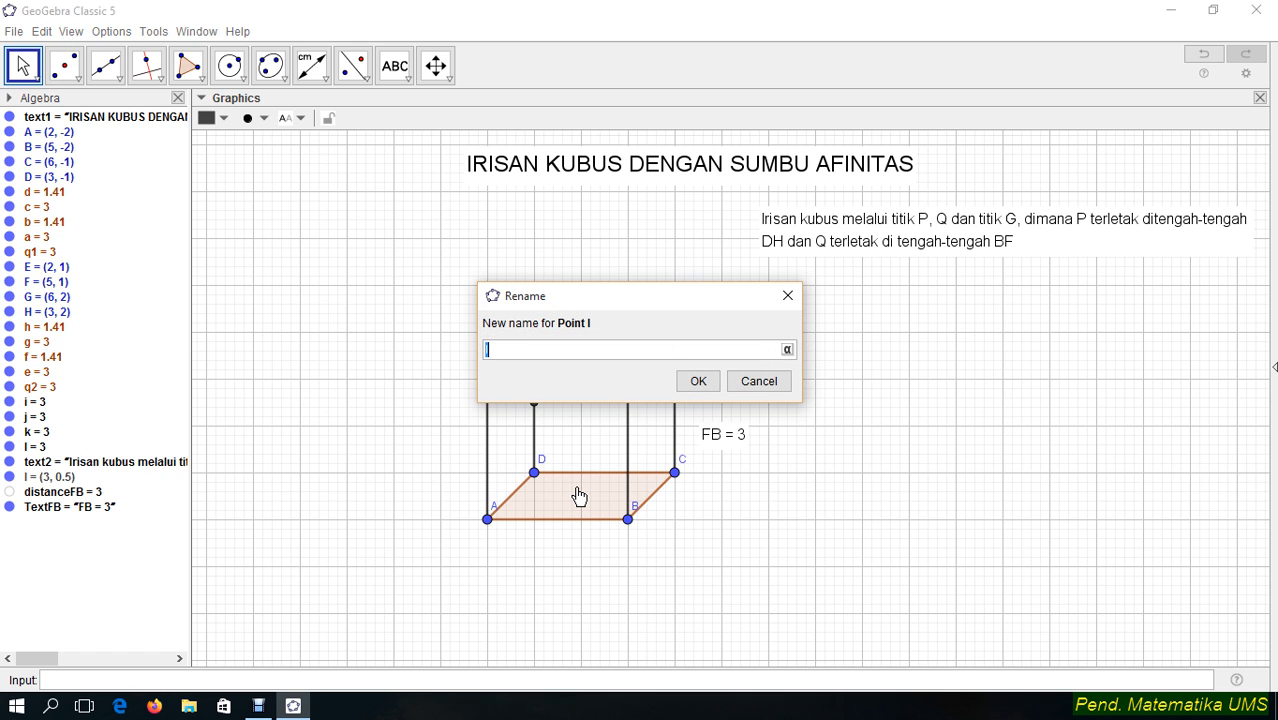
pyautogui.write('P')
pyautogui.click(697, 380)
# Begin a typed definition of point Q on edge BF, using x(B) as its x-coordinate
pyautogui.click(90, 679)
pyautogui.write('Q')
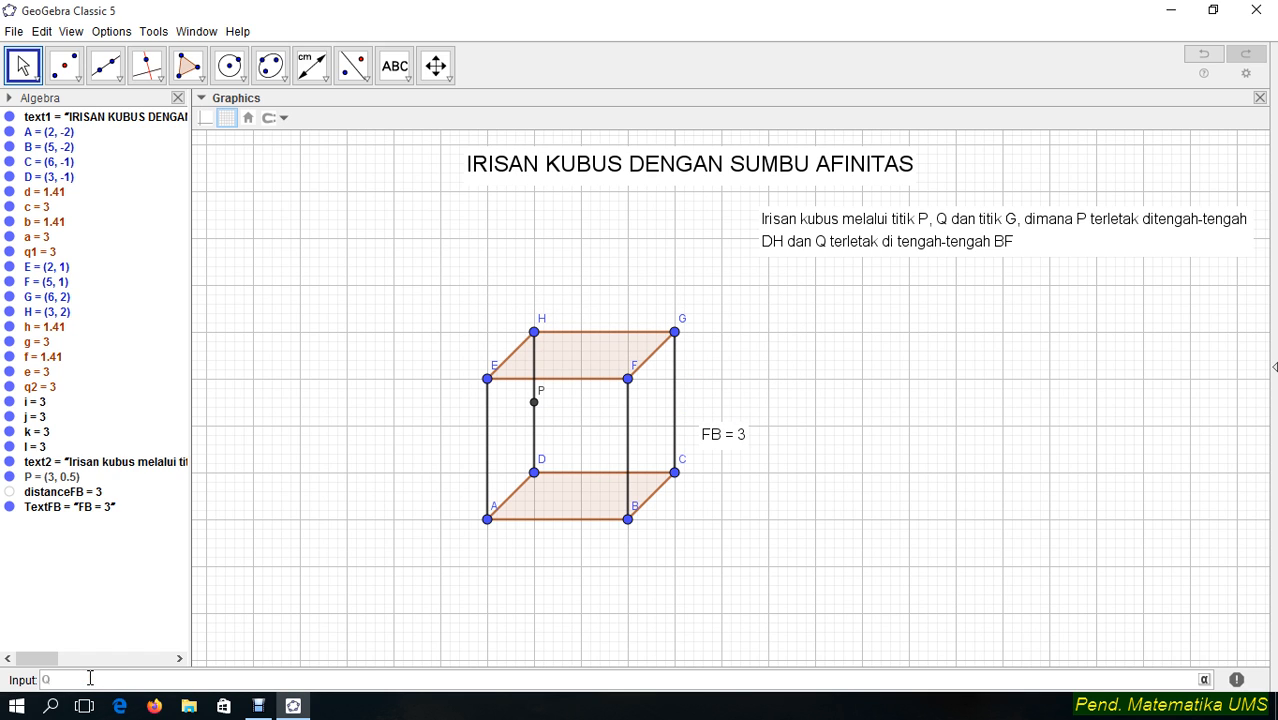
pyautogui.write('=')
pyautogui.write('(X')
pyautogui.write('(')
pyautogui.write('a')
pyautogui.click(62, 680)
pyautogui.press('Delete')
pyautogui.press('Delete')
pyautogui.write('x')
pyautogui.press('Right')
pyautogui.press('Right')
pyautogui.press('Right')
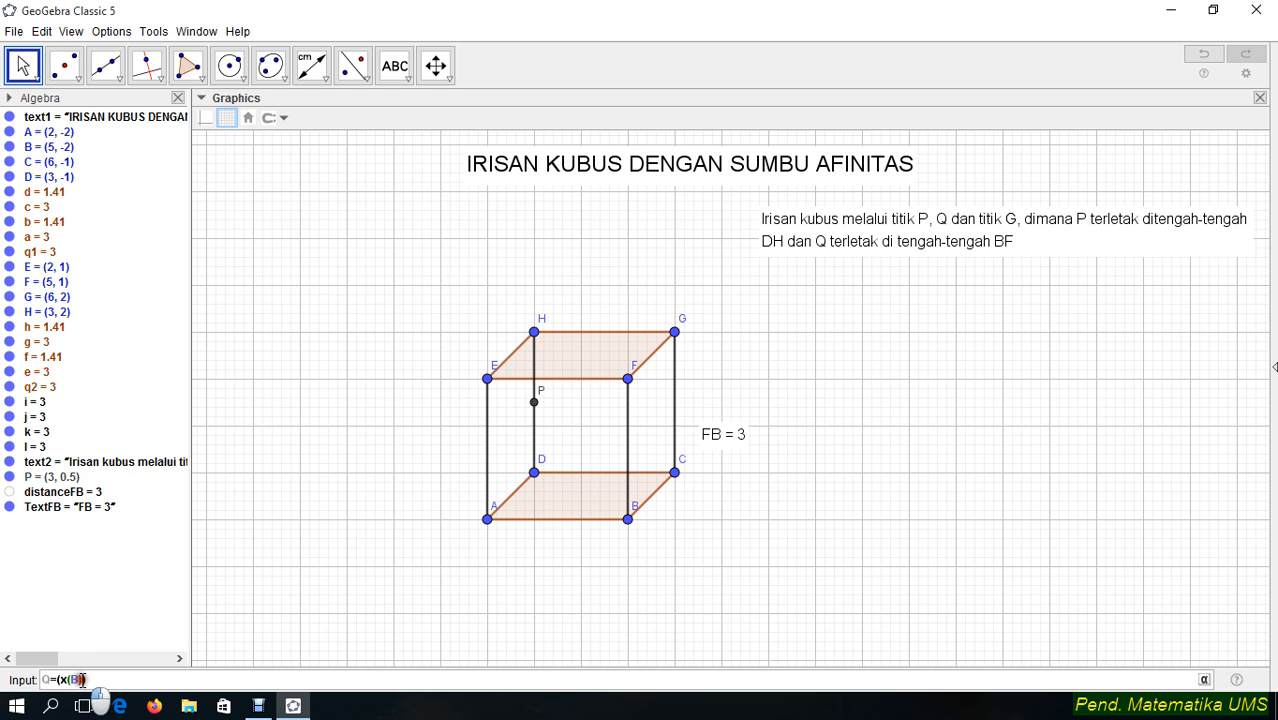
# Complete Q's definition with y-coordinate y(B)+(FB/2), create the point, and check its definition
pyautogui.write(',')
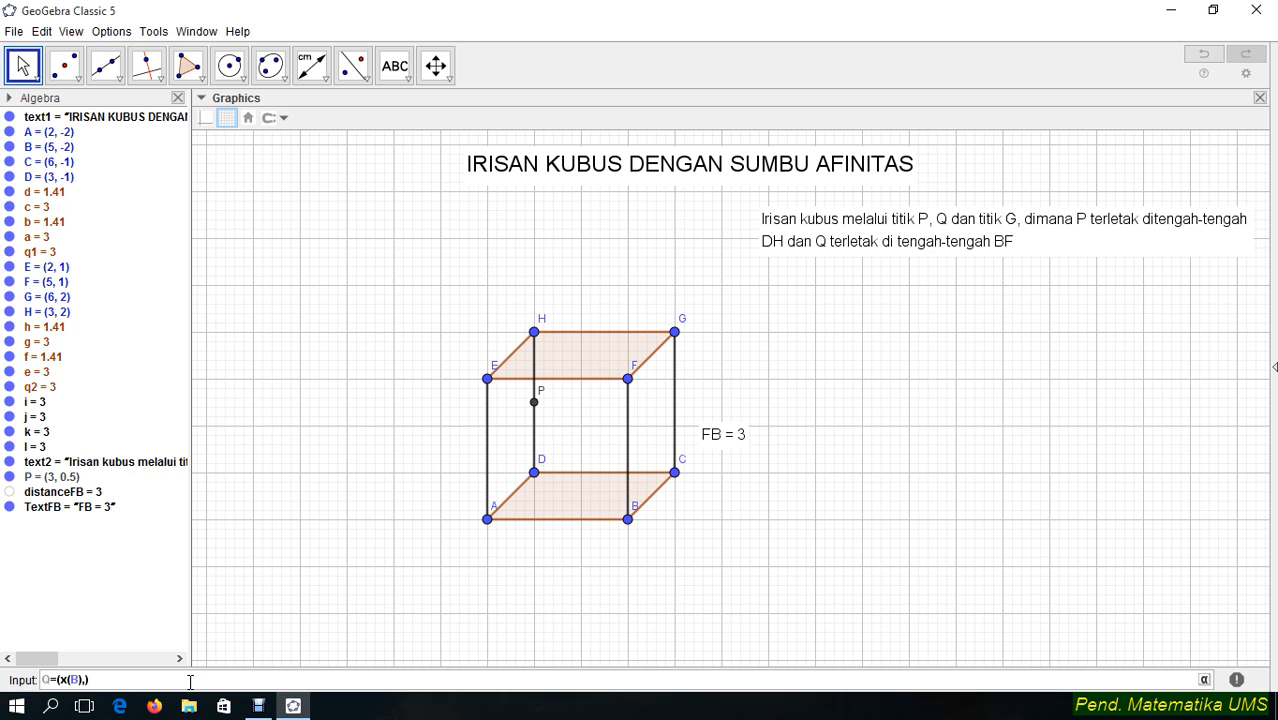
pyautogui.write('y(B)+')
pyautogui.write('(FB/')
pyautogui.press('BackSpace')
pyautogui.write('/2')
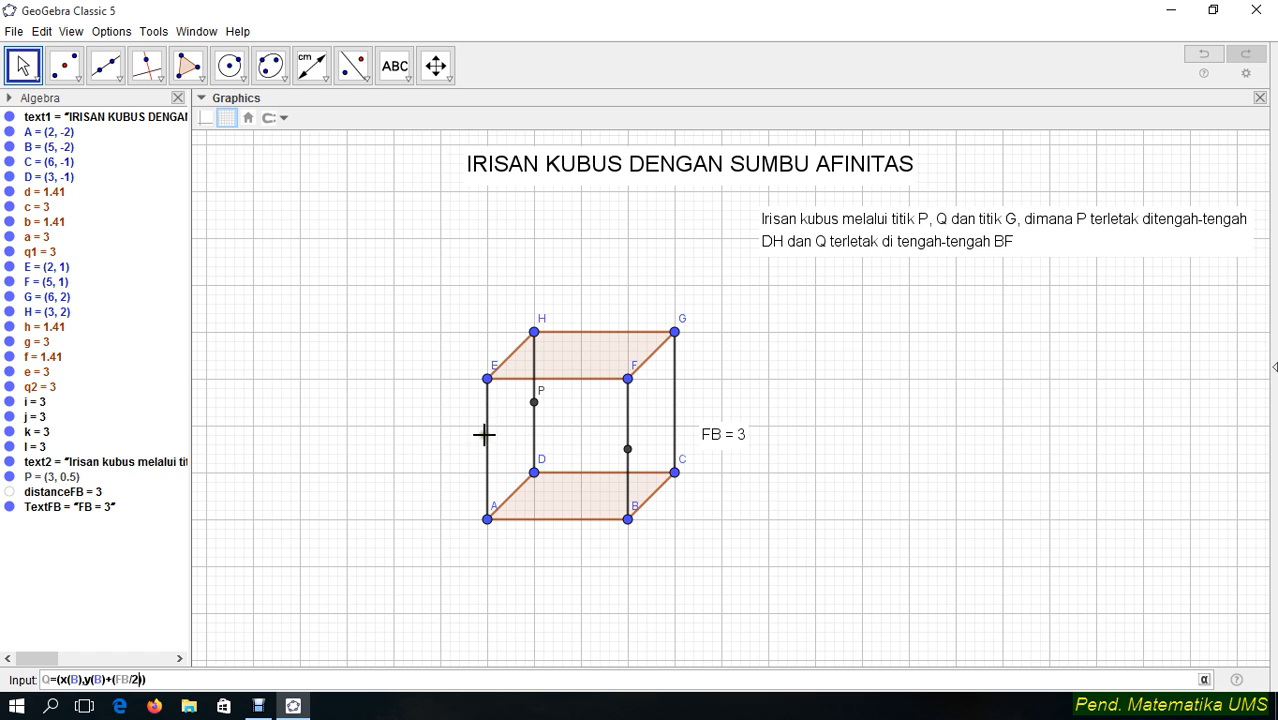
pyautogui.press('Return')
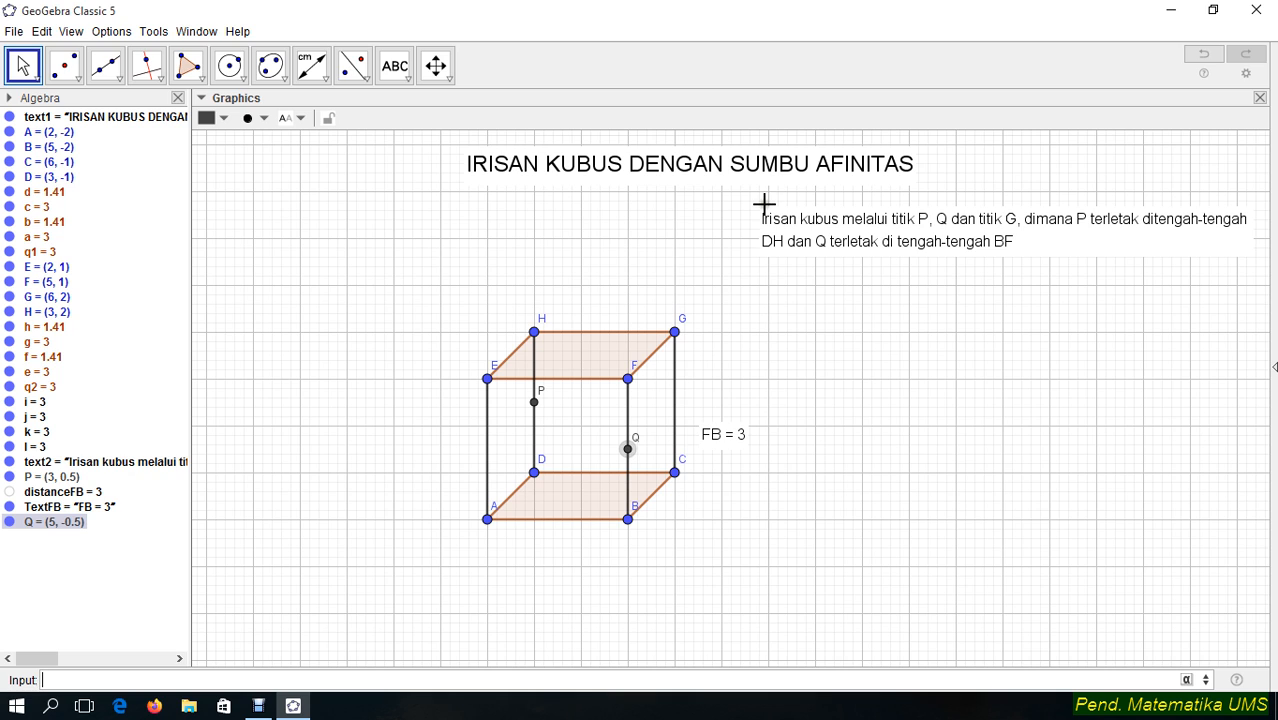
pyautogui.doubleClick(628, 450)
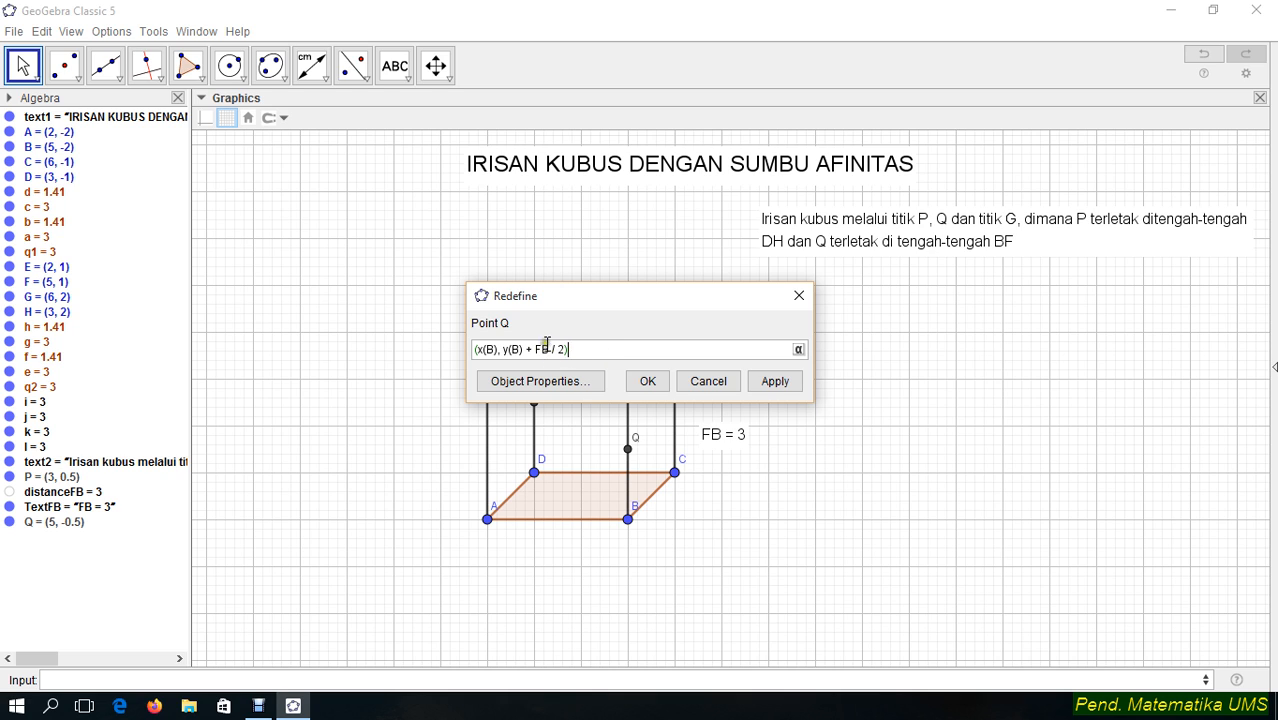
pyautogui.click(648, 381)
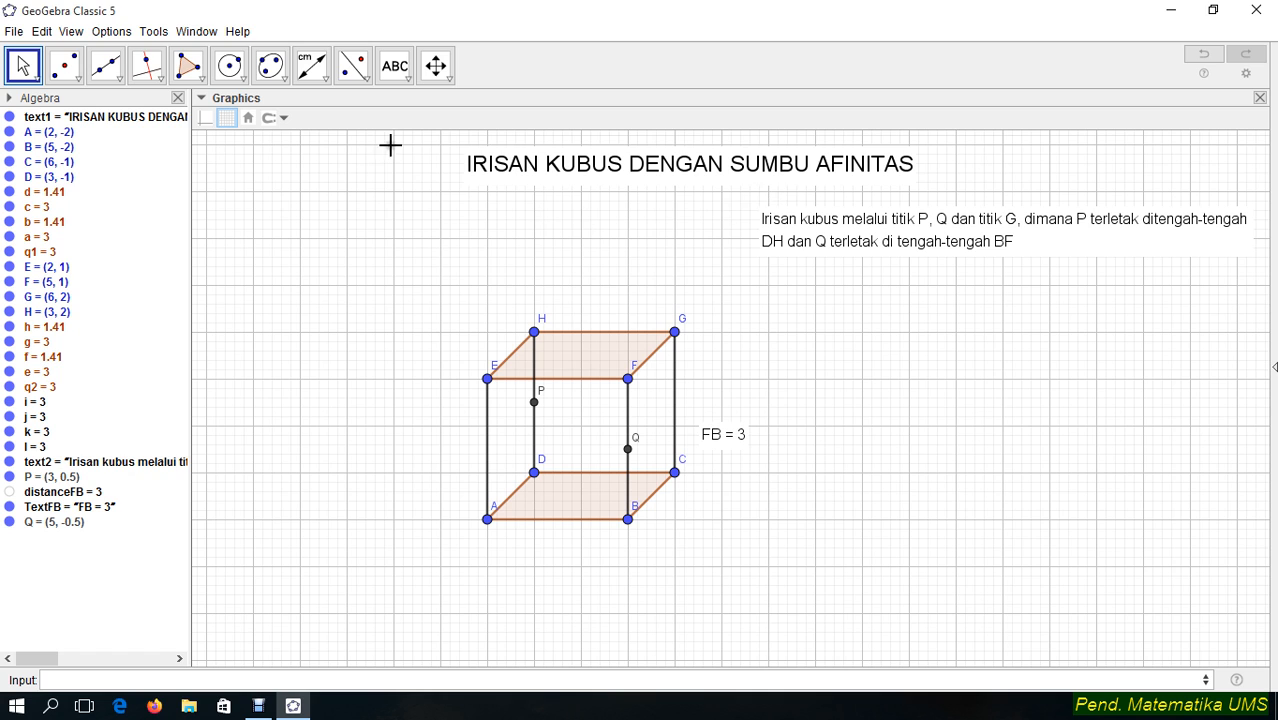
# Add the text "LANGKAH-LANGKAH DENGAN SUMBU AFINITAS" below the problem statement
pyautogui.click(398, 68)
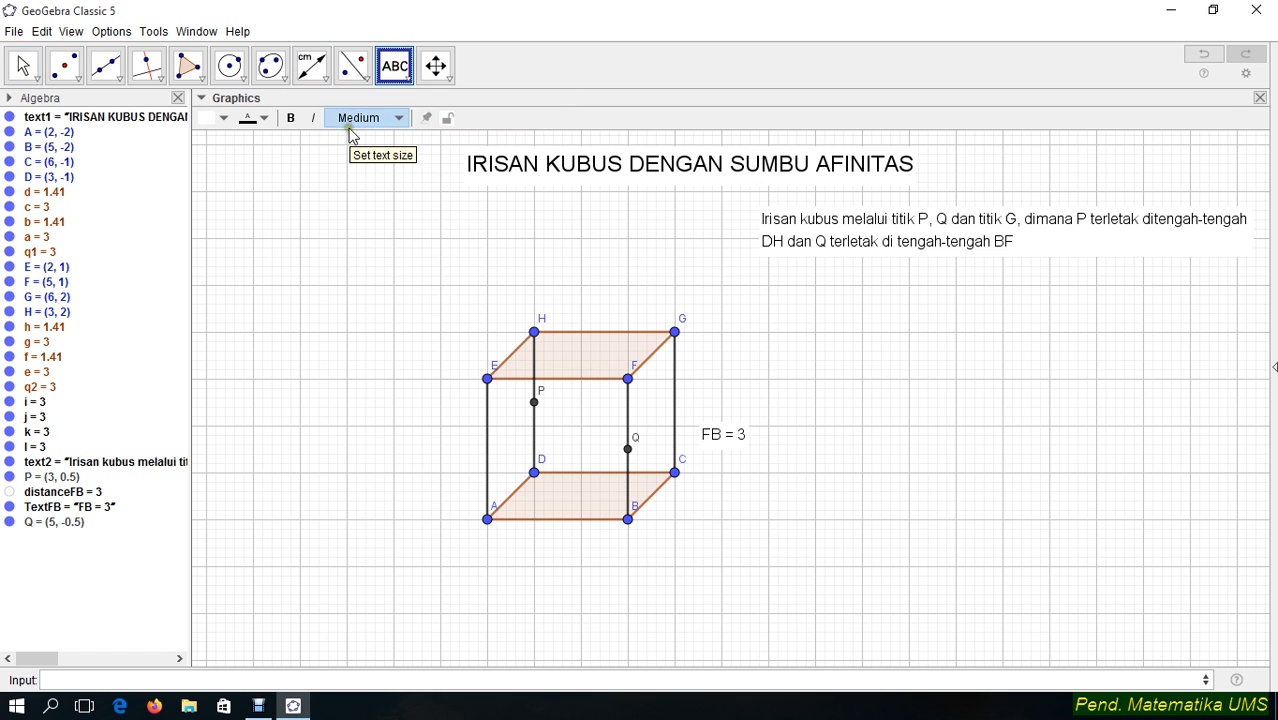
pyautogui.click(768, 287)
pyautogui.write('IANGKAH-LANGKAH')
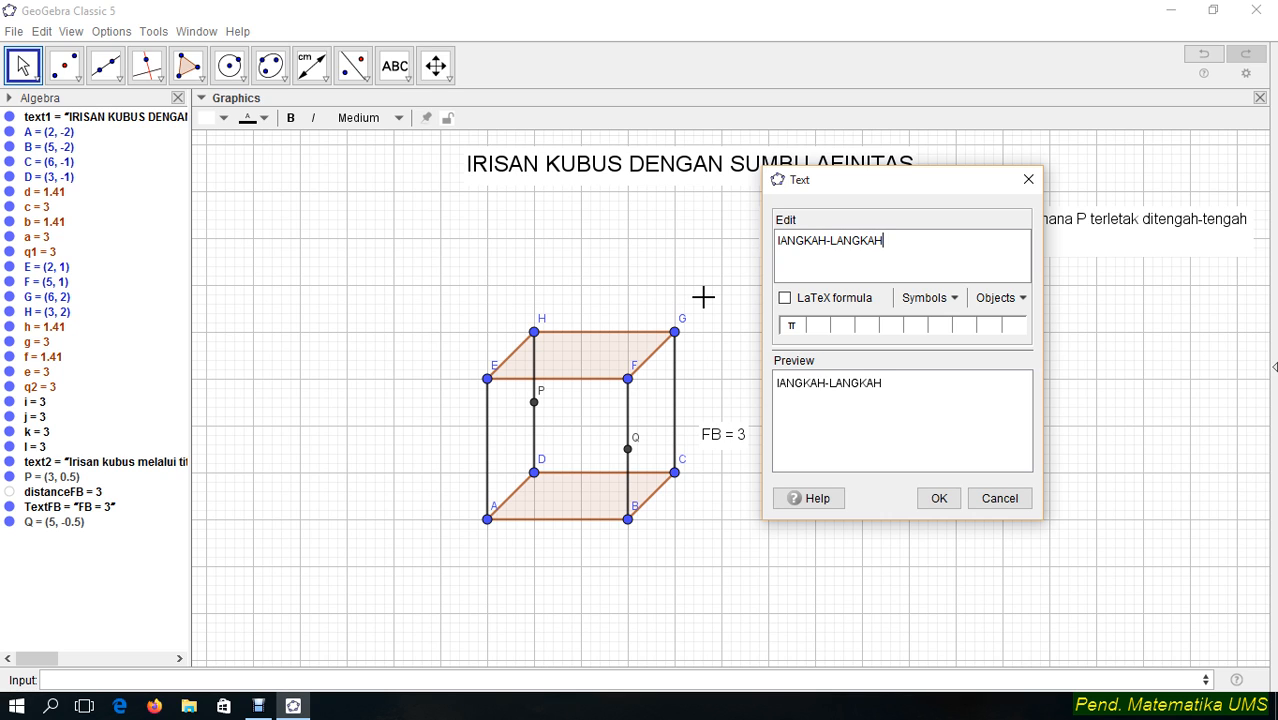
pyautogui.click(782, 242)
pyautogui.press('Delete')
pyautogui.write('L')
pyautogui.click(911, 247)
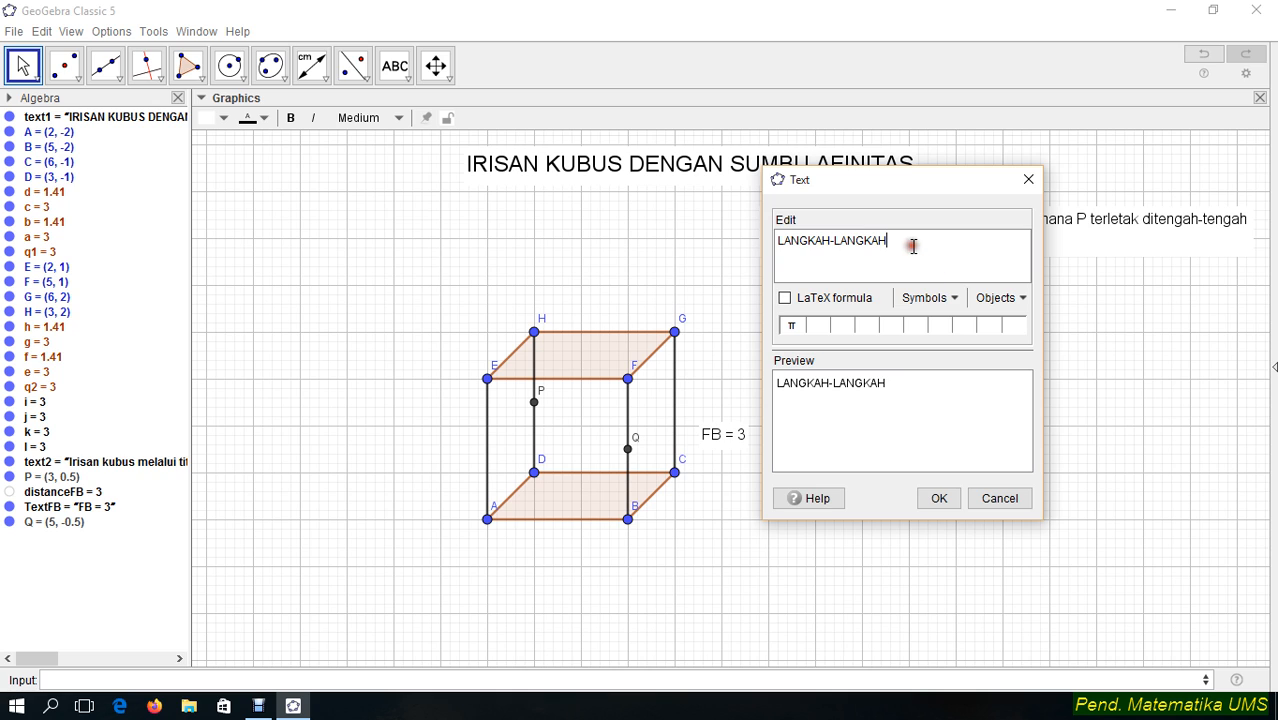
pyautogui.write('DENGA')
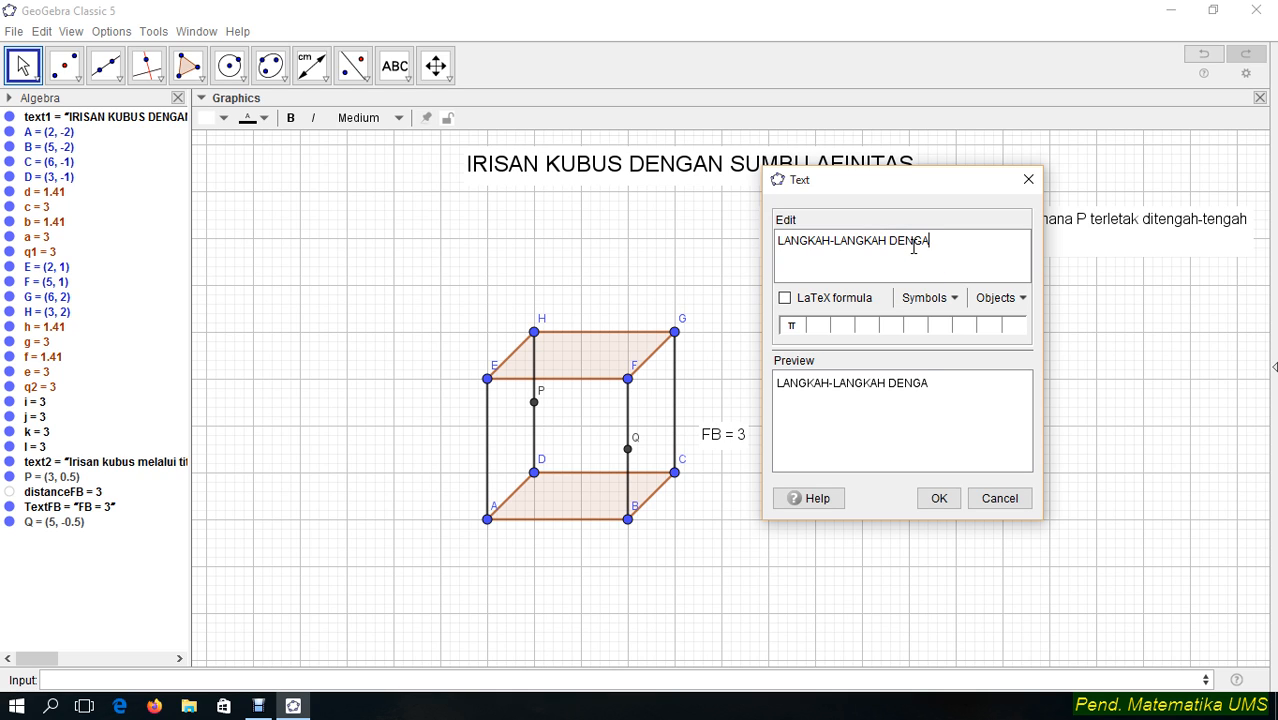
pyautogui.write('N SUMBU AFINITAS')
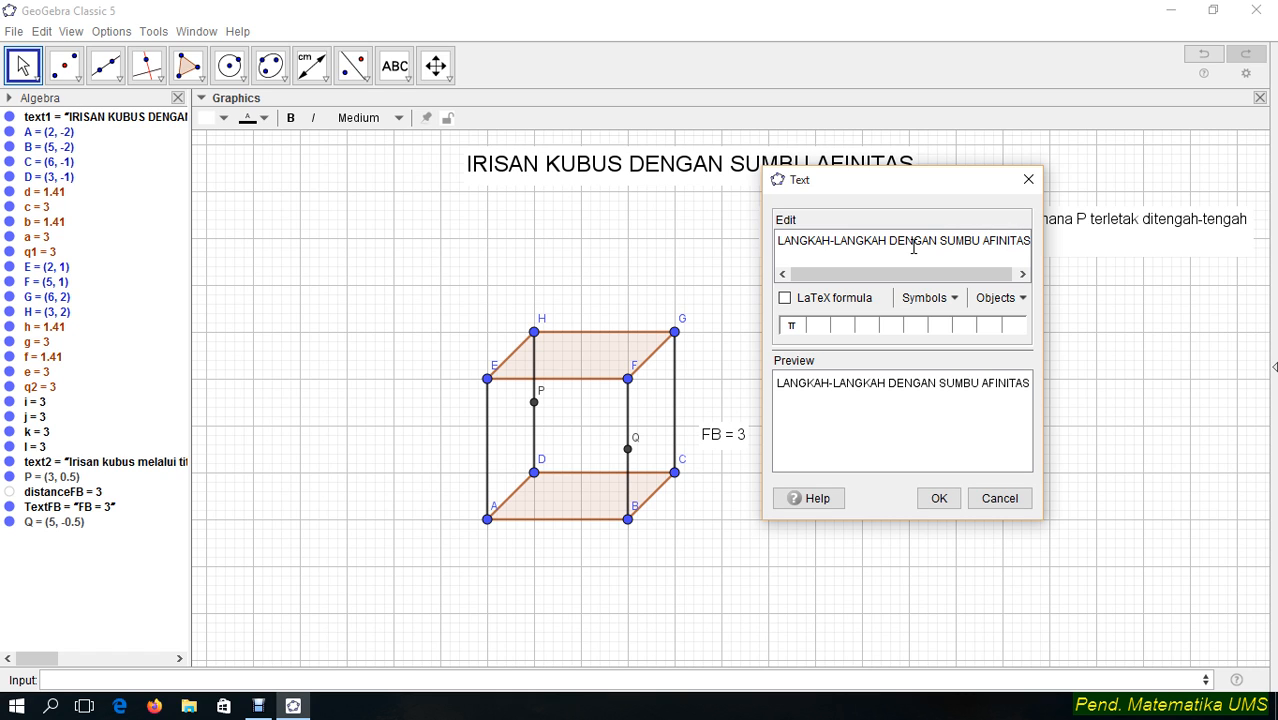
pyautogui.click(943, 501)
# Align the "LANGKAH-LANGKAH" heading with the left edge of the problem text and make it bold
pyautogui.click(23, 66)
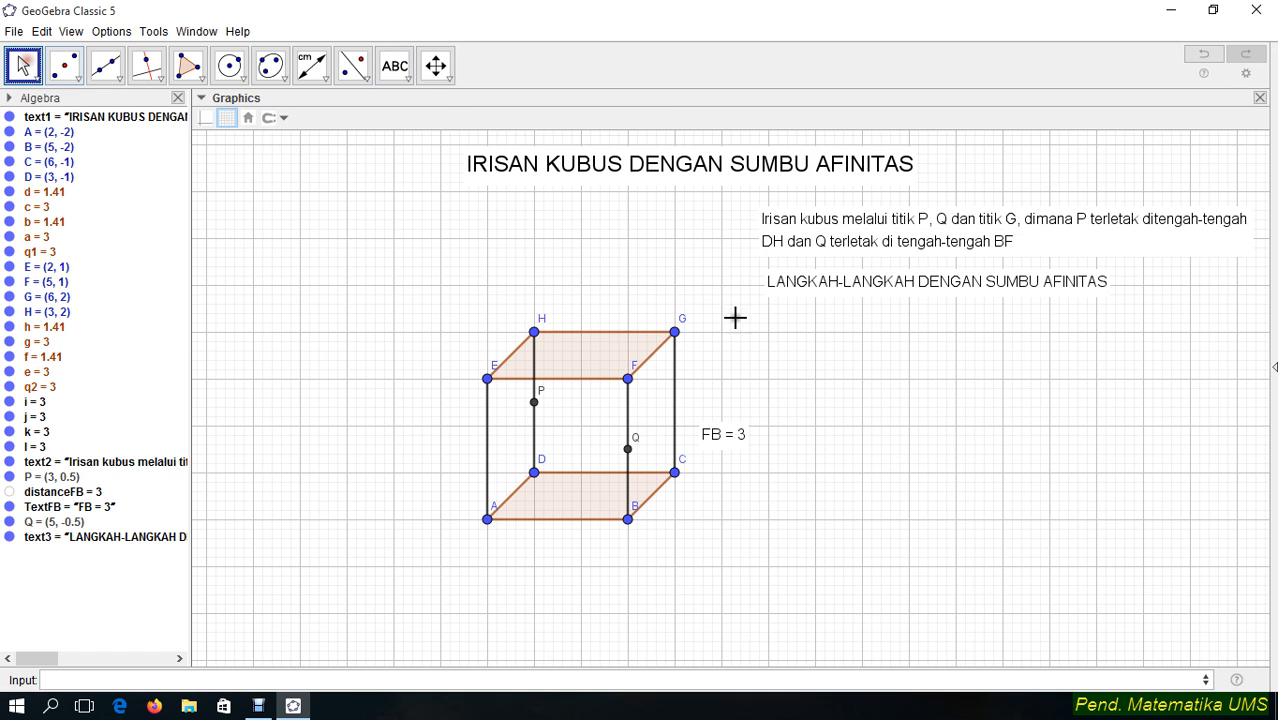
pyautogui.click(787, 282)
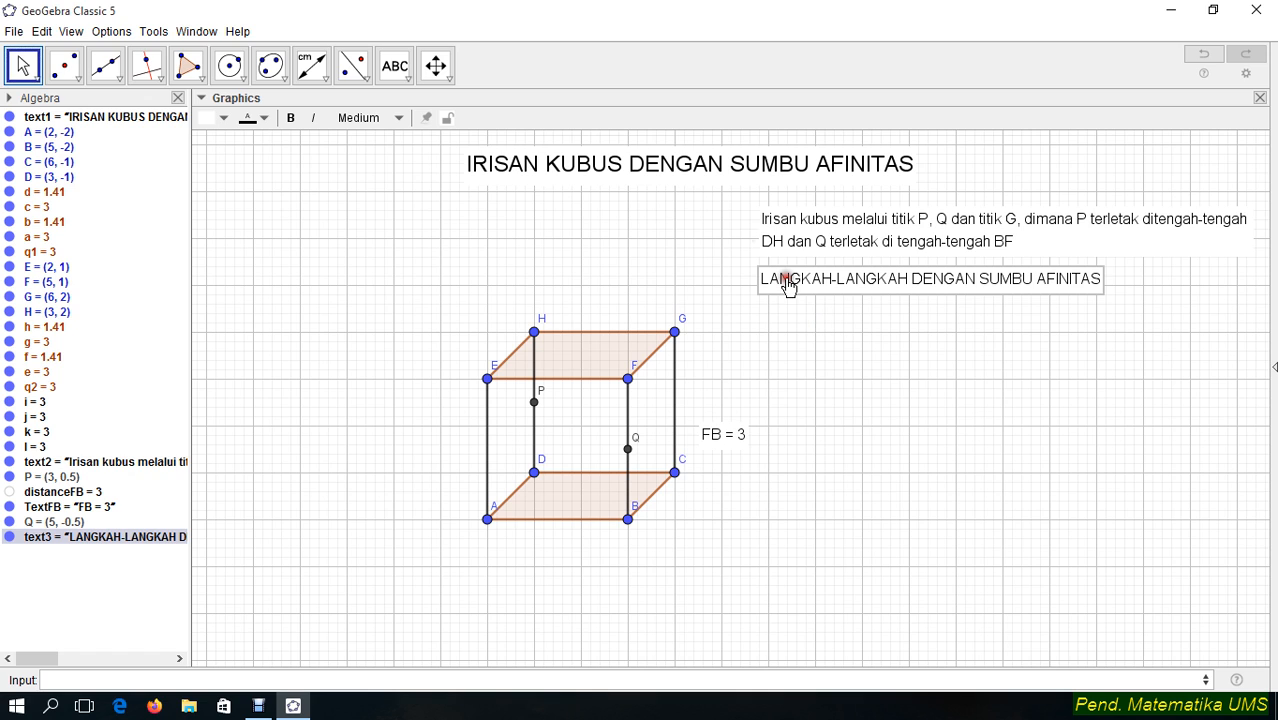
pyautogui.click(290, 117)
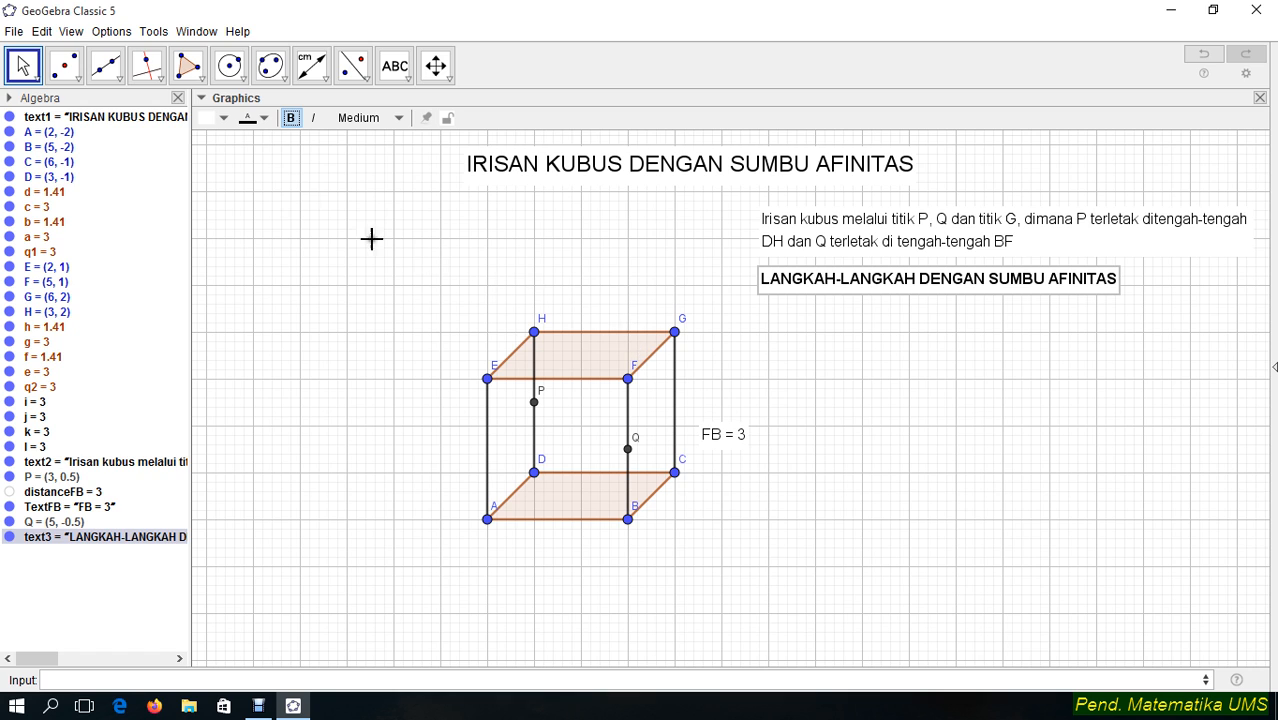
# Draw a line through G and P and another through C and D
pyautogui.click(110, 67)
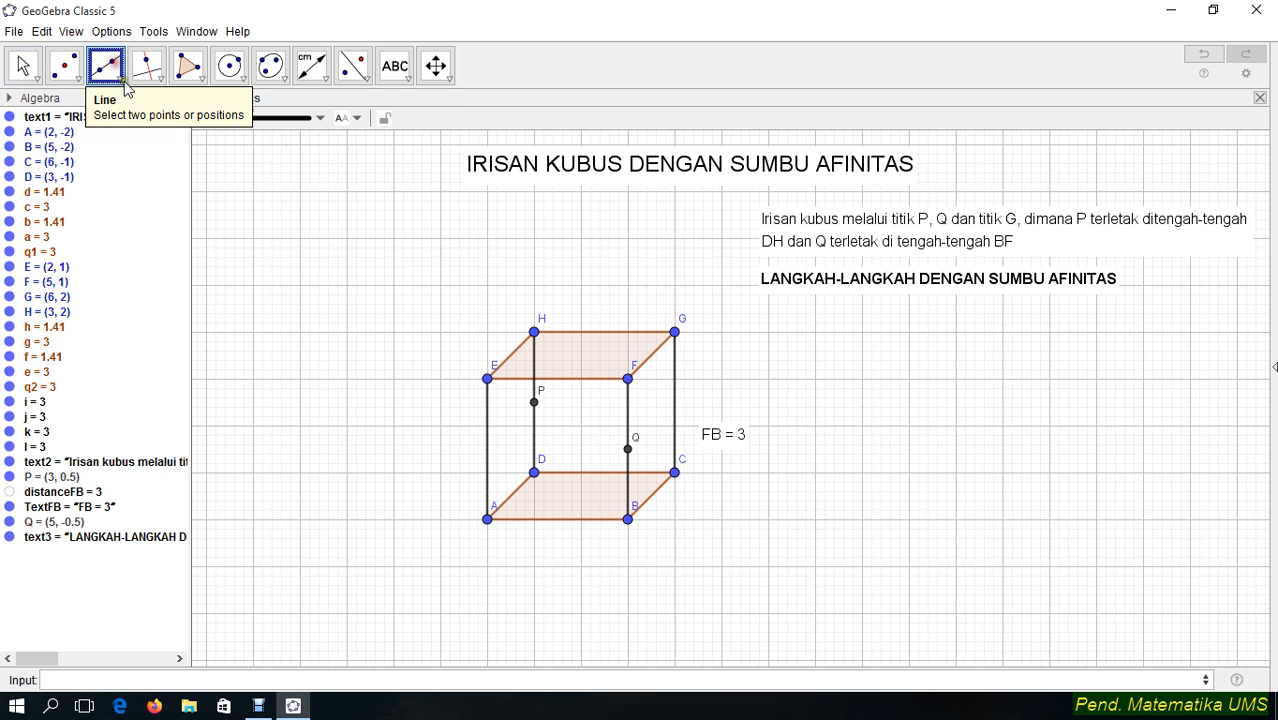
pyautogui.click(675, 333)
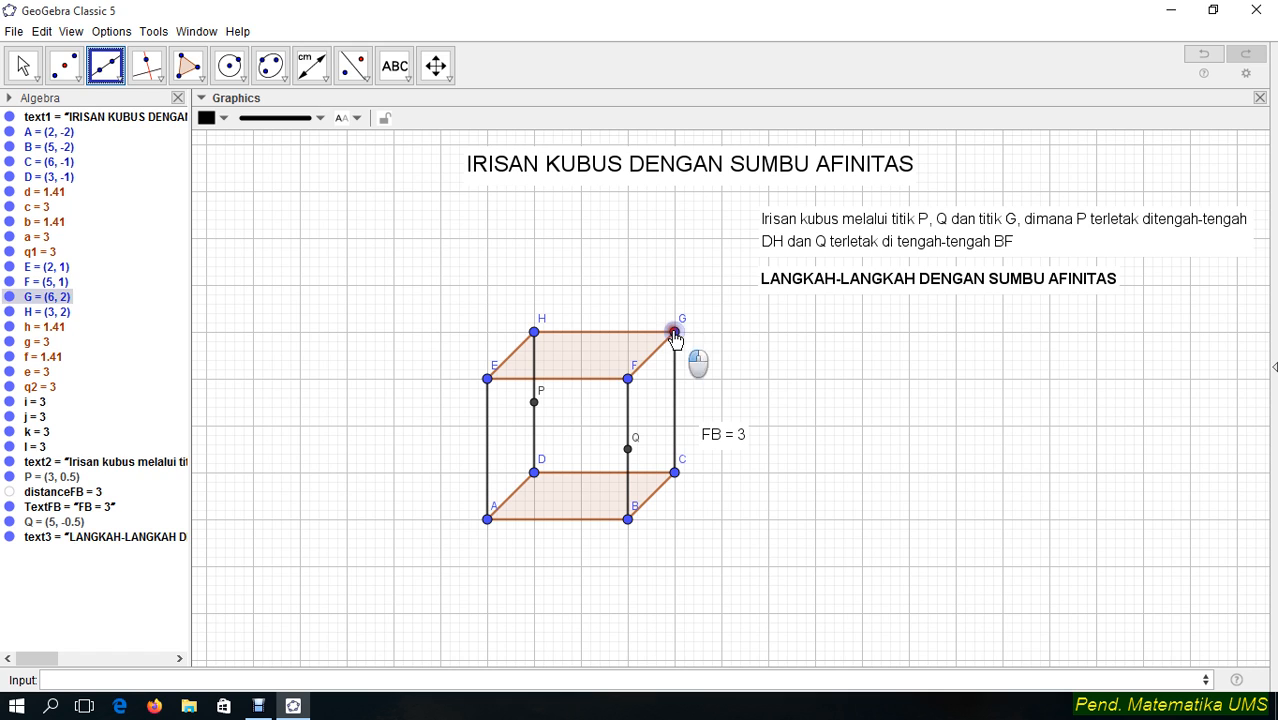
pyautogui.click(534, 402)
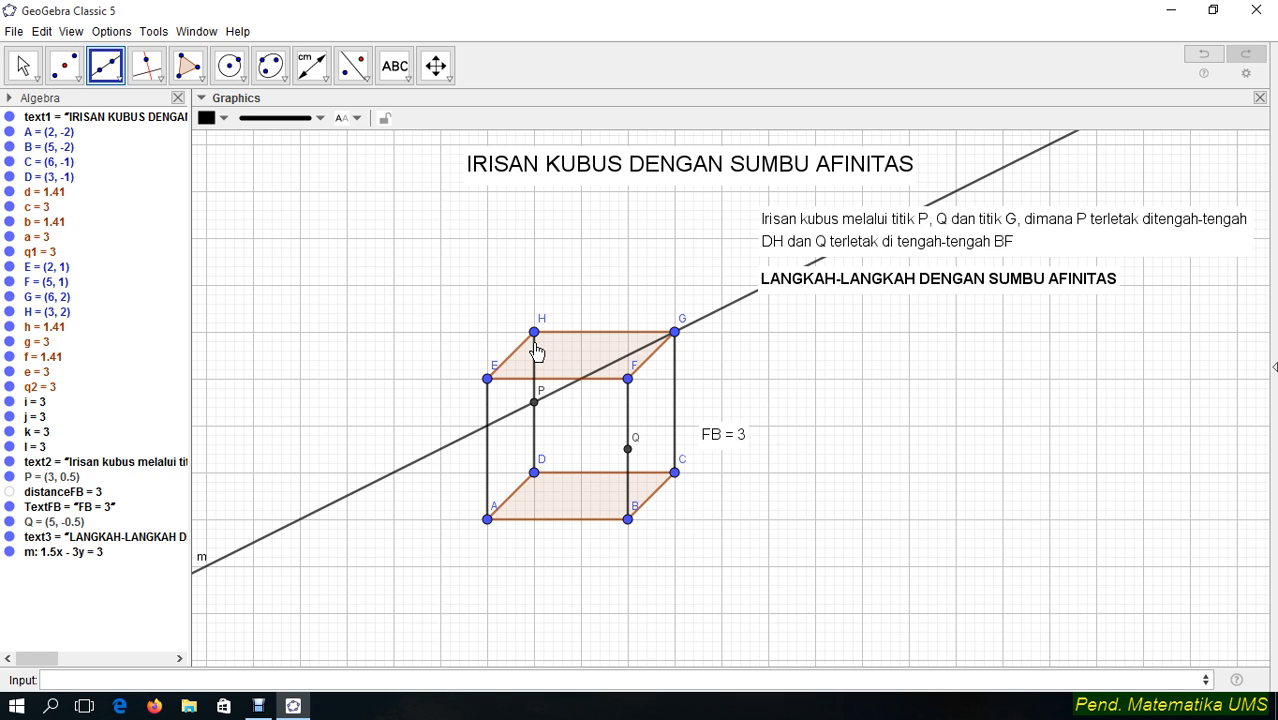
pyautogui.click(675, 473)
pyautogui.click(534, 472)
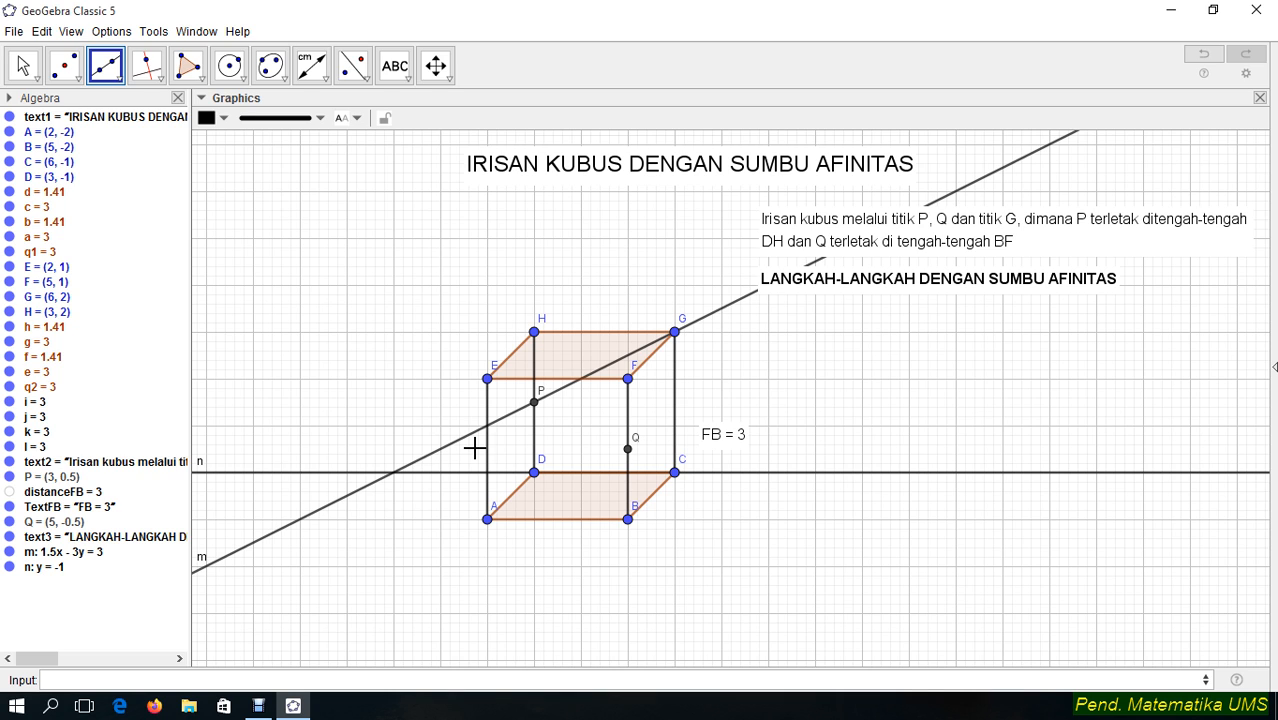
# Create a number named gp with the value 5
pyautogui.click(206, 681)
pyautogui.write('g')
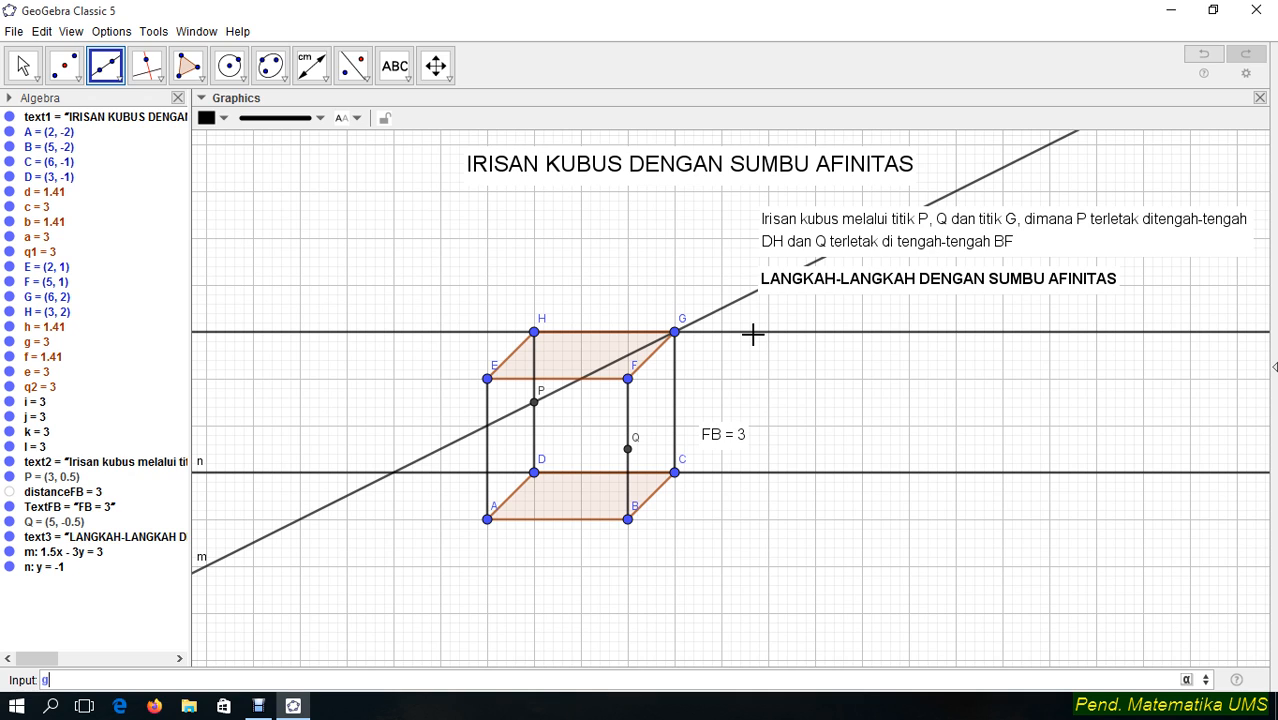
pyautogui.write('p')
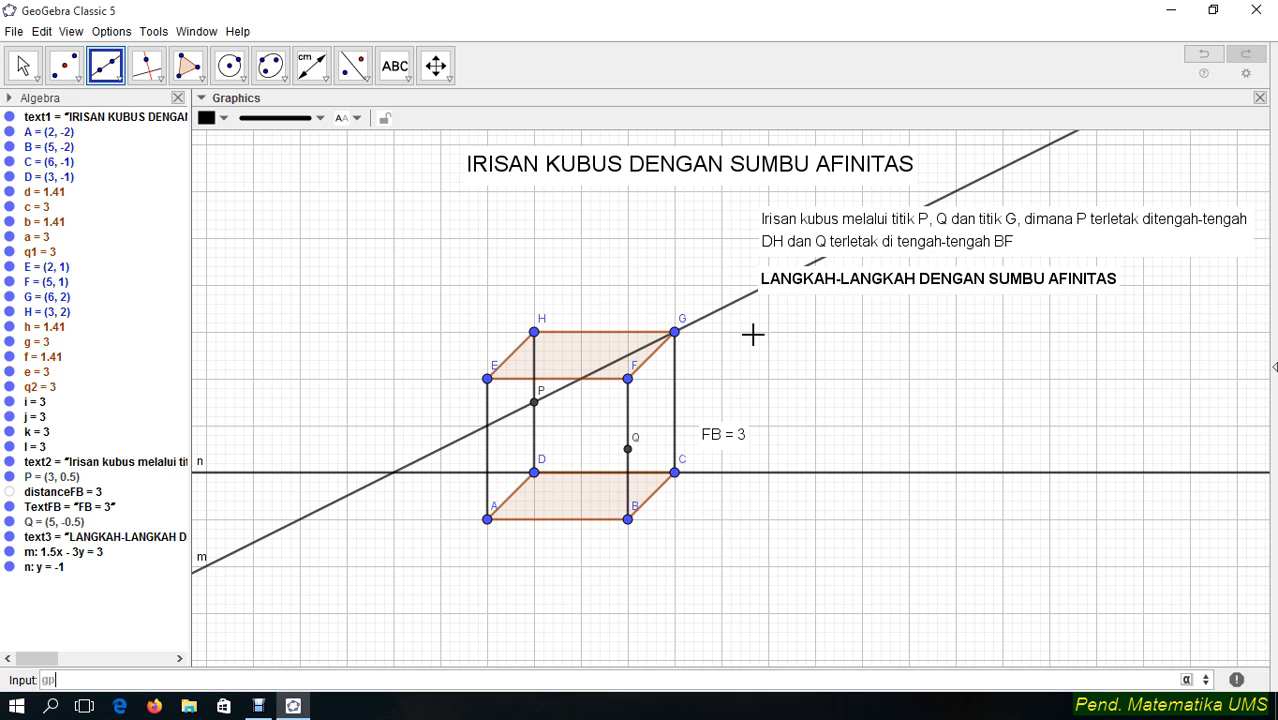
pyautogui.write('=5')
pyautogui.press('Return')
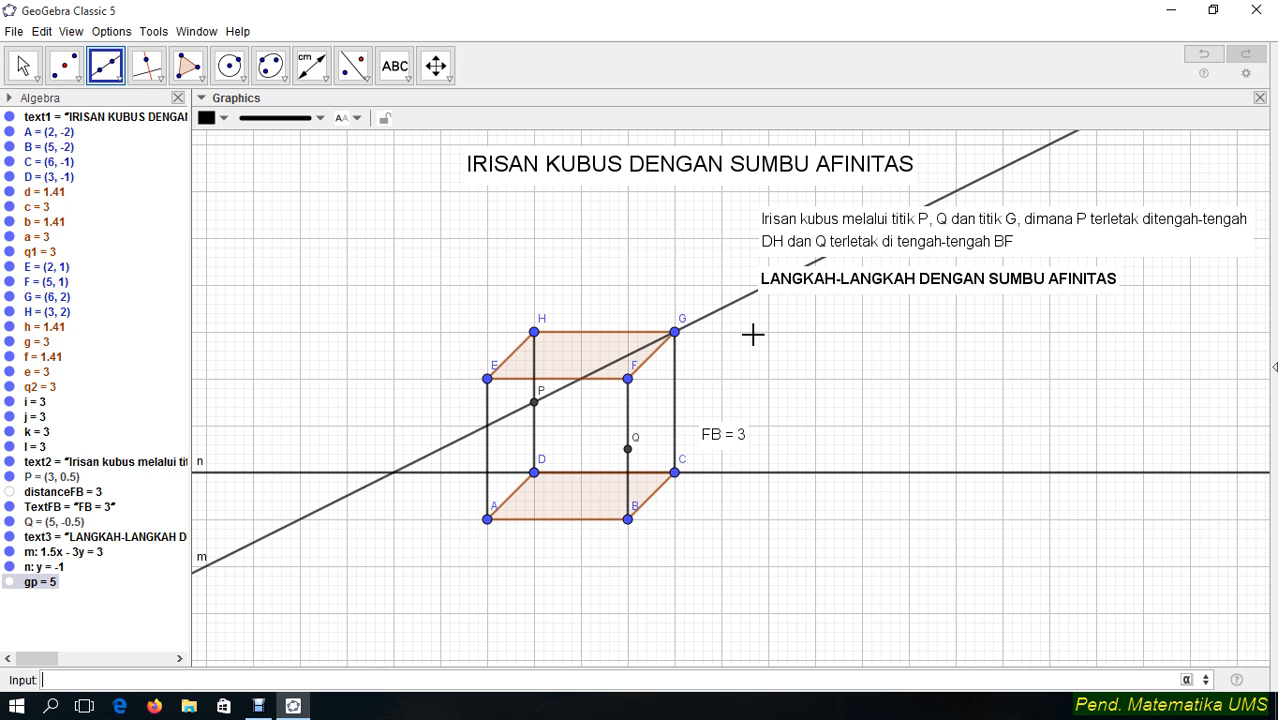
# Show gp as a slider, place it beneath the "LANGKAH-LANGKAH" heading and set it to 0.9
pyautogui.click(8, 581)
pyautogui.press('Escape')
pyautogui.moveTo(352, 183); pyautogui.dragTo(880, 354)
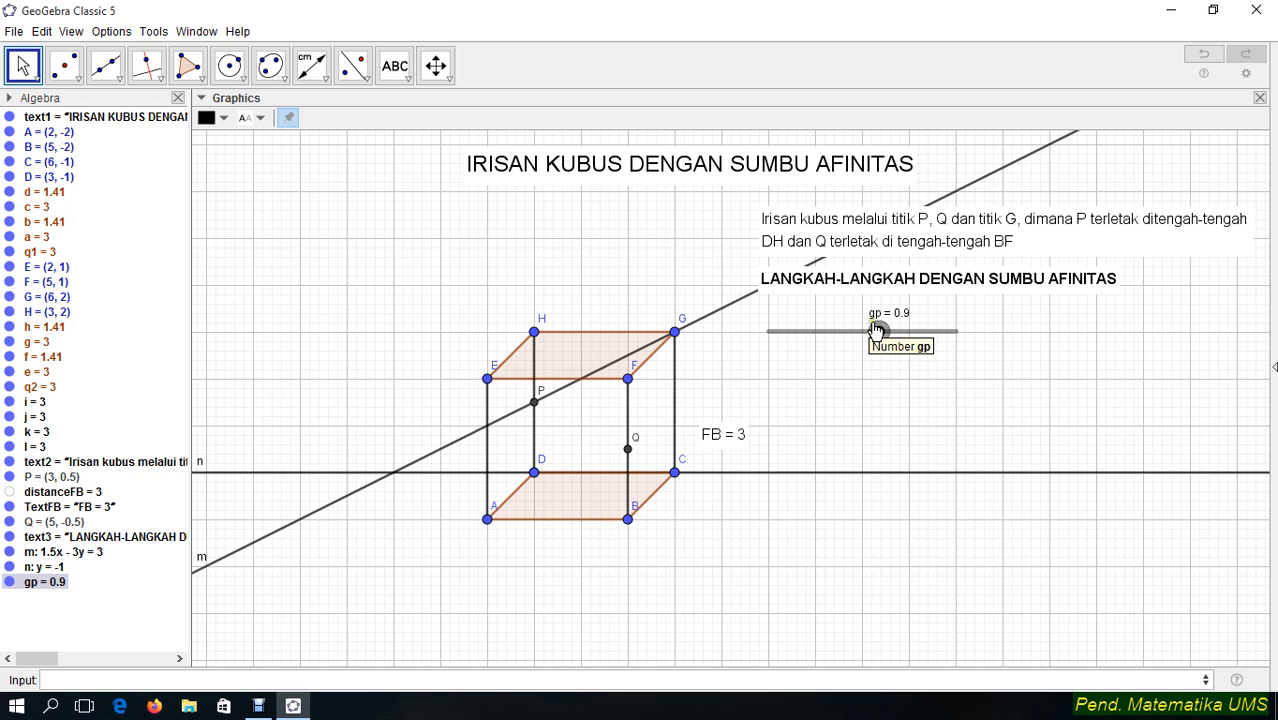
# Define the number xgp=x(G)-gp and set the gp slider to 3.1
pyautogui.moveTo(875, 330)
pyautogui.mouseDown()
pyautogui.moveTo(800, 331)
pyautogui.moveTo(890, 326)
pyautogui.mouseUp()
pyautogui.click(101, 675)
pyautogui.write('xgp=')
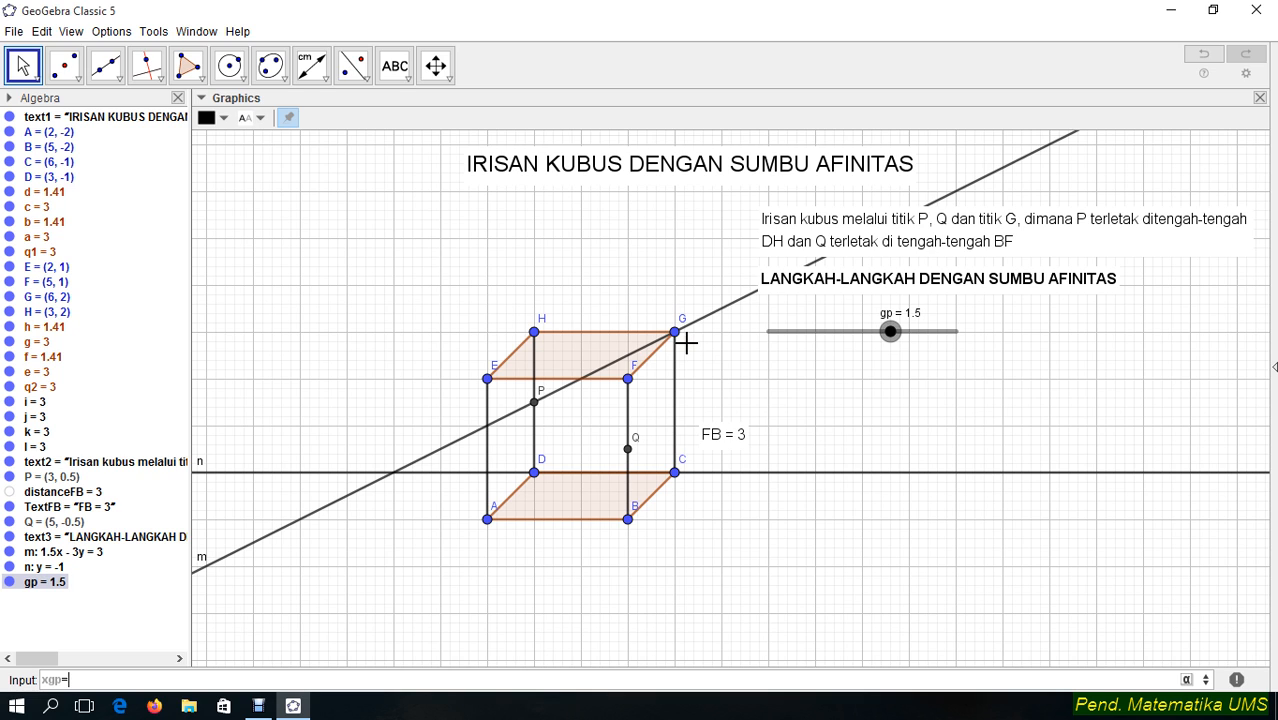
pyautogui.write('x(G)-gp')
pyautogui.press('Return')
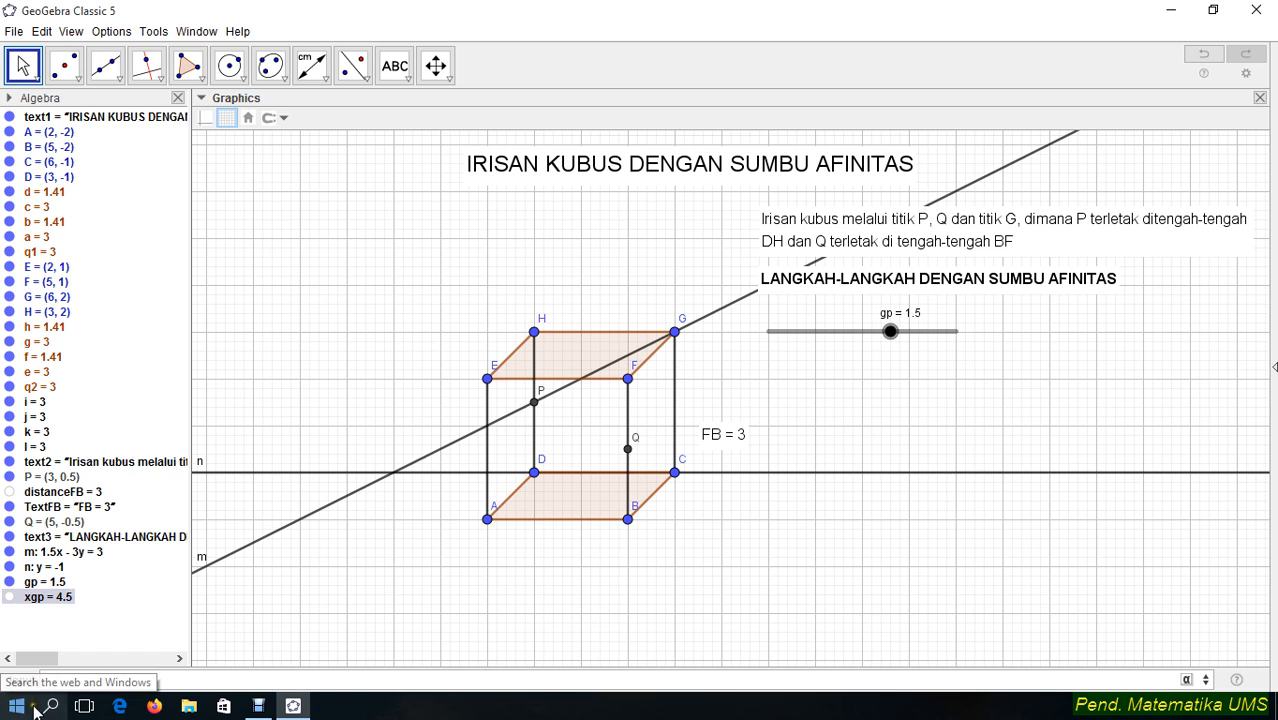
pyautogui.moveTo(890, 331); pyautogui.dragTo(920, 331)
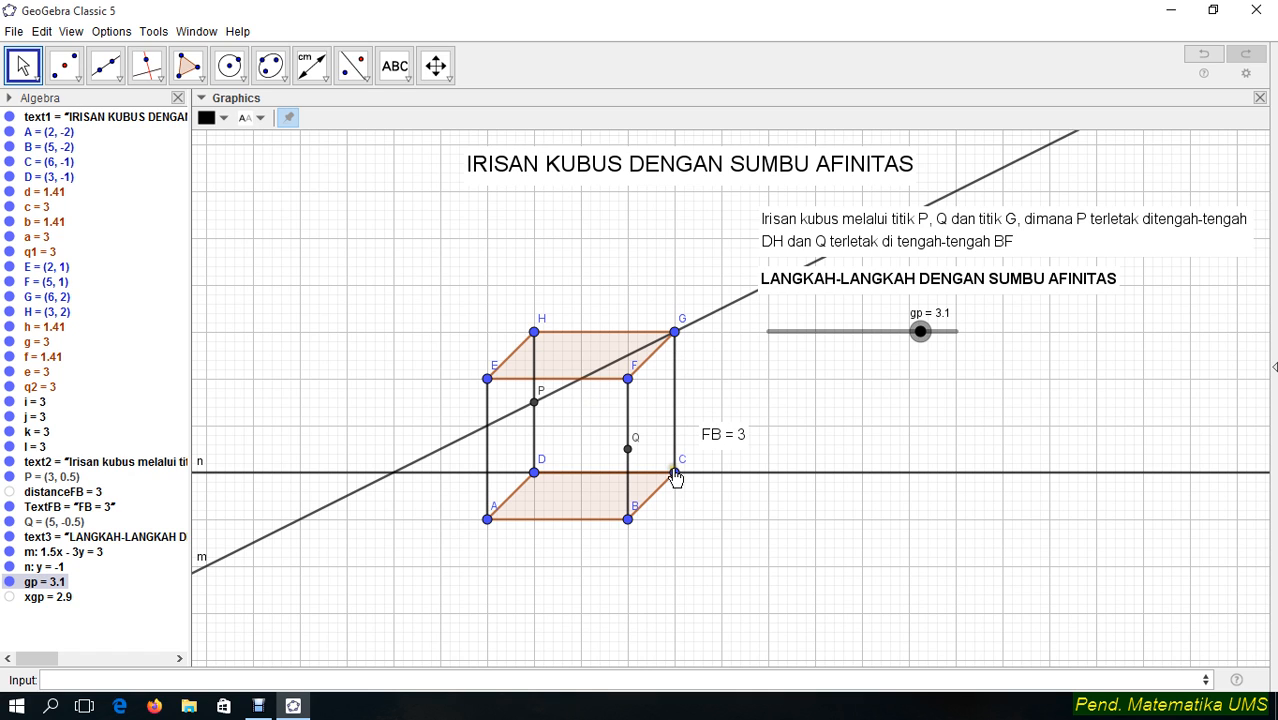
# Define the number ygp=m(xgp) from the line through G and P
pyautogui.click(64, 681)
pyautogui.write('ygp=m(')
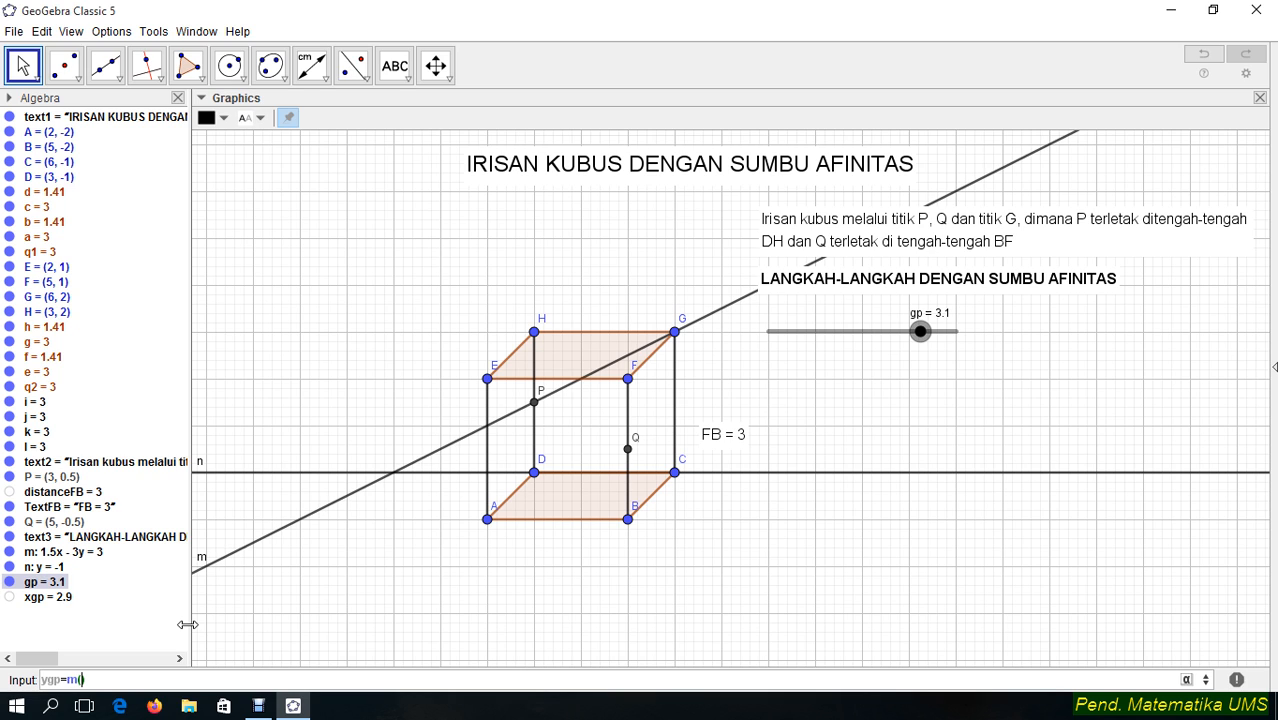
pyautogui.write('xgp')
pyautogui.press('Return')
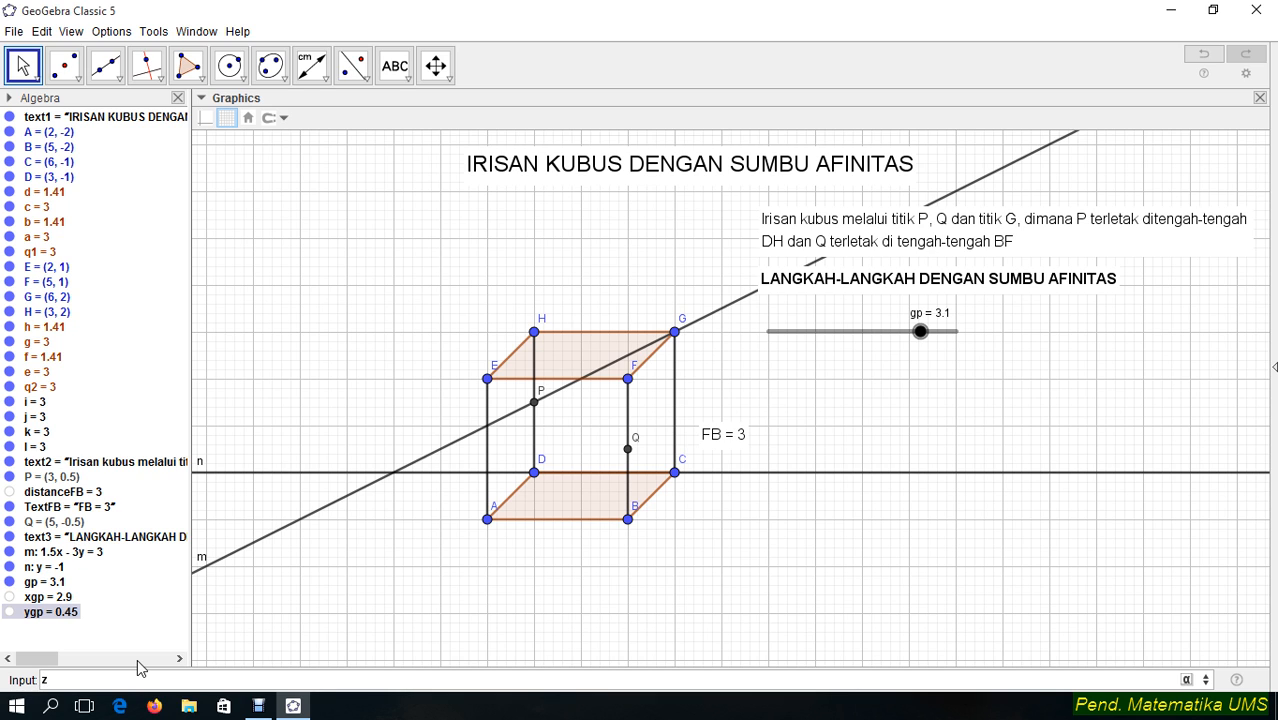
# Create the point Z1=(xgp,ygp) and set gp to 0.8 to move it along the line GP
pyautogui.write('Zgp')
pyautogui.press('BackSpace')
pyautogui.press('BackSpace')
pyautogui.write('1=(xgp,ygp')
pyautogui.press('Return')
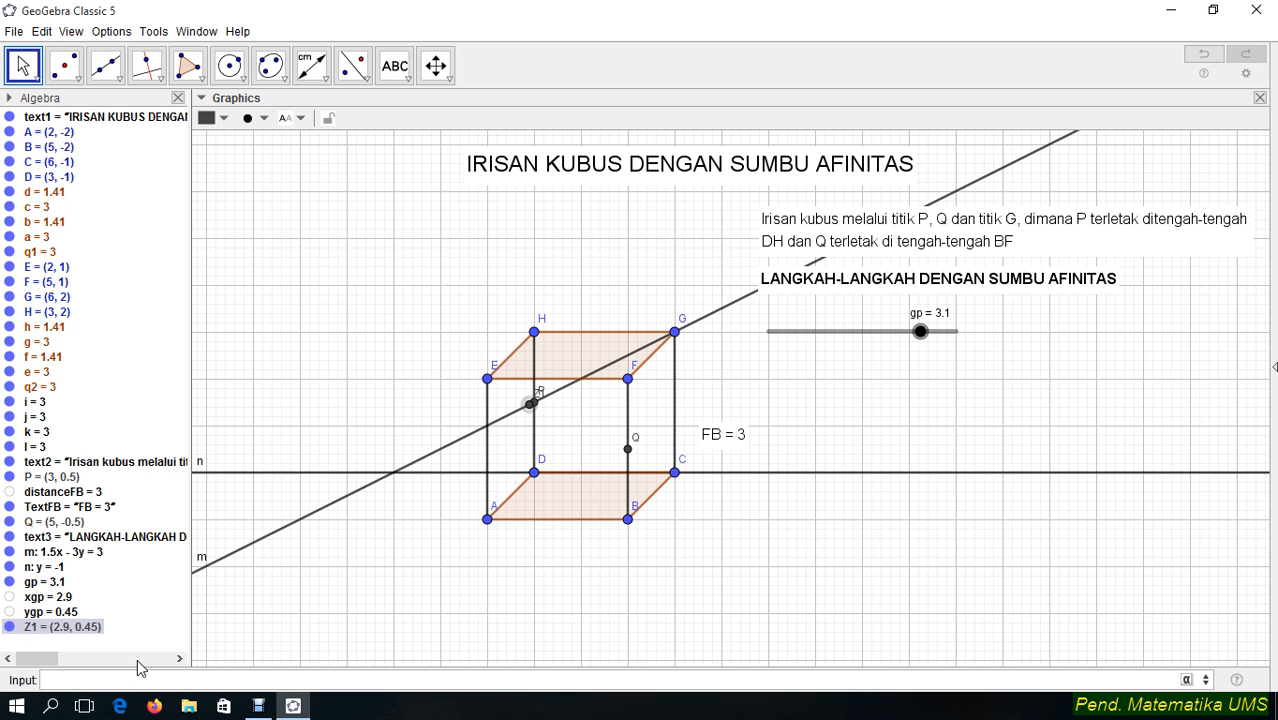
pyautogui.moveTo(920, 332); pyautogui.dragTo(878, 335)
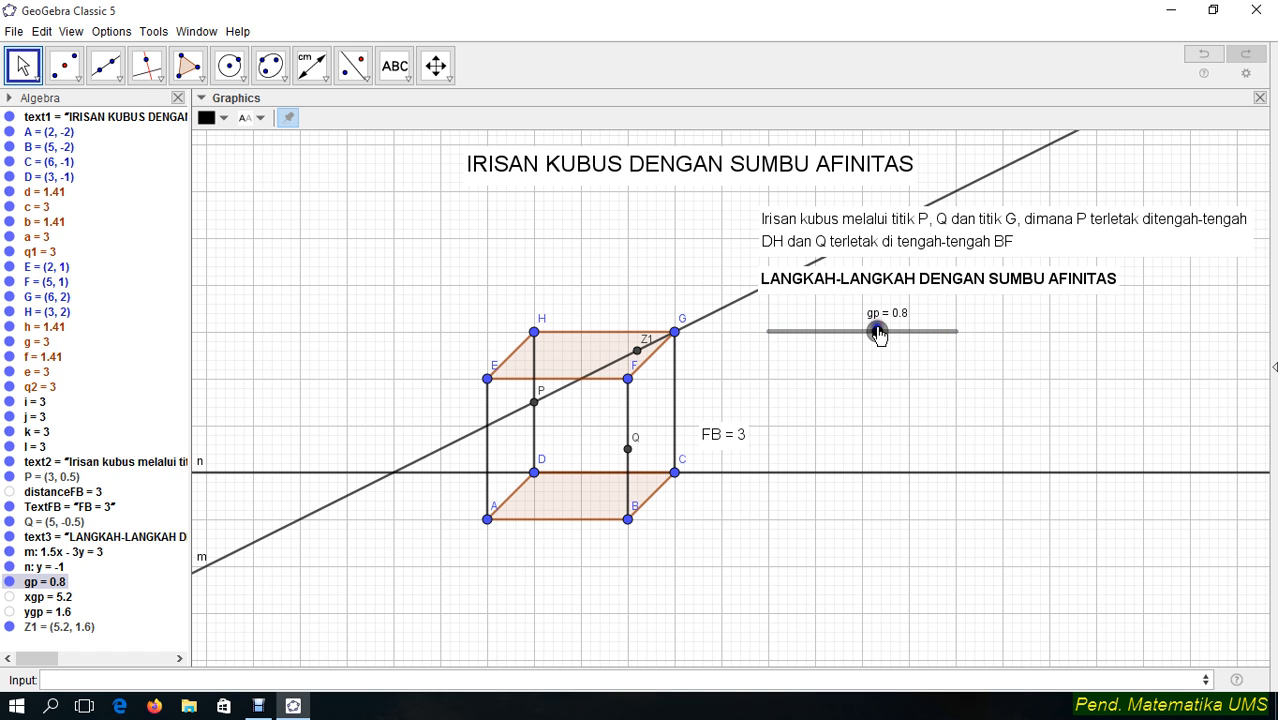
# Set the gp slider's interval to a minimum of 0 and a maximum of 25, and set gp to 1.5
pyautogui.rightClick(878, 335)
pyautogui.click(920, 534)
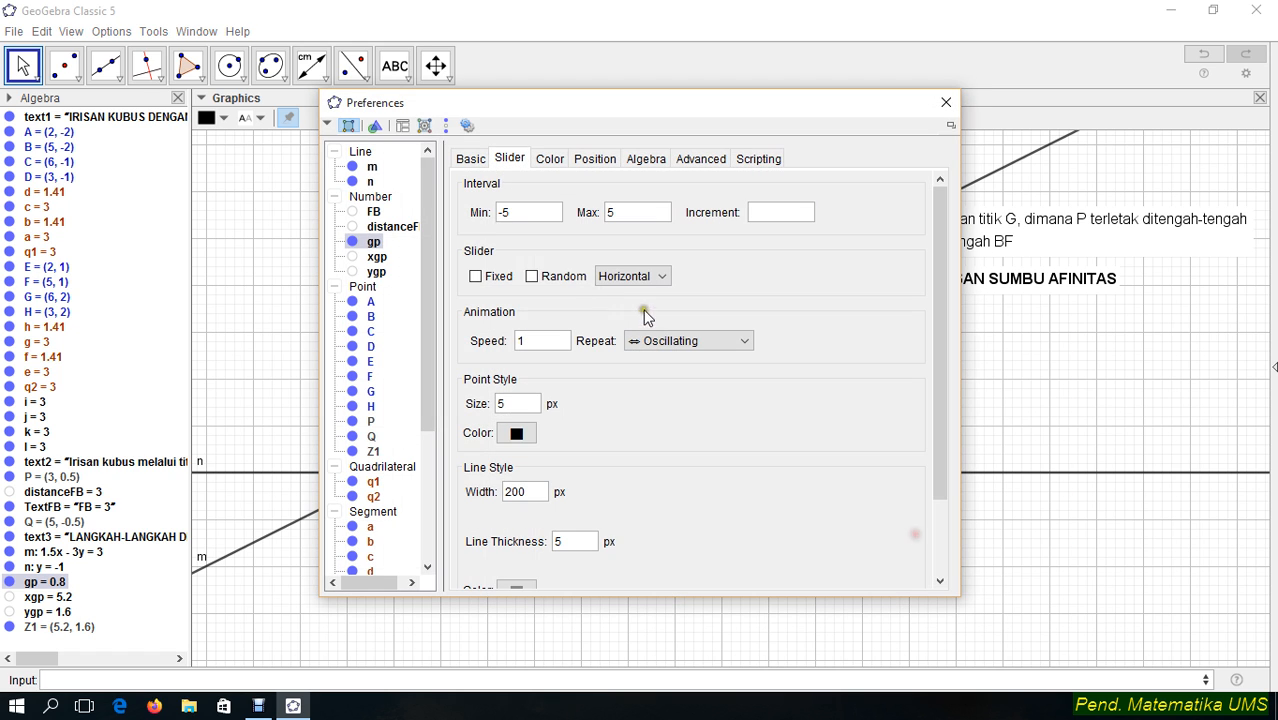
pyautogui.moveTo(511, 213); pyautogui.dragTo(480, 213)
pyautogui.moveTo(623, 212); pyautogui.dragTo(606, 211)
pyautogui.click(767, 213)
pyautogui.click(946, 102)
pyautogui.moveTo(777, 340)
pyautogui.mouseDown()
pyautogui.moveTo(822, 334)
pyautogui.moveTo(813, 360)
pyautogui.moveTo(747, 363)
pyautogui.moveTo(826, 335)
pyautogui.moveTo(746, 341)
pyautogui.moveTo(765, 340)
pyautogui.mouseUp()
pyautogui.click(728, 336)
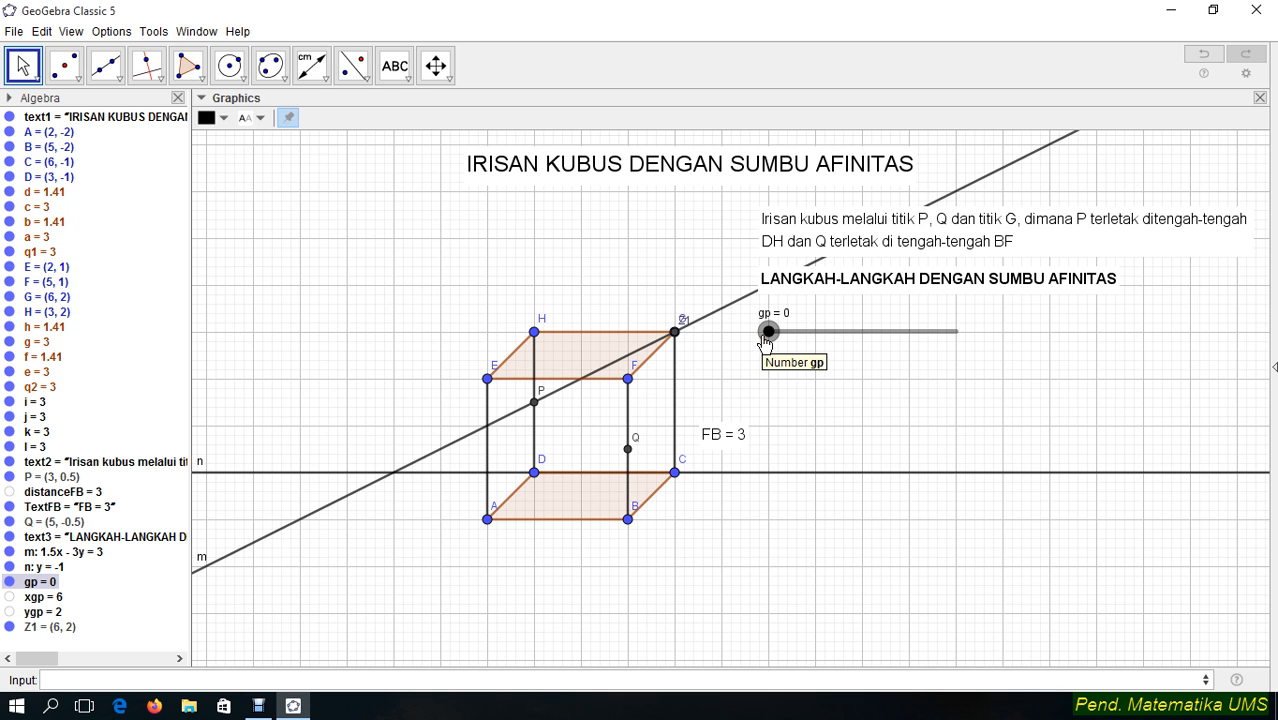
pyautogui.moveTo(765, 340); pyautogui.dragTo(805, 362)
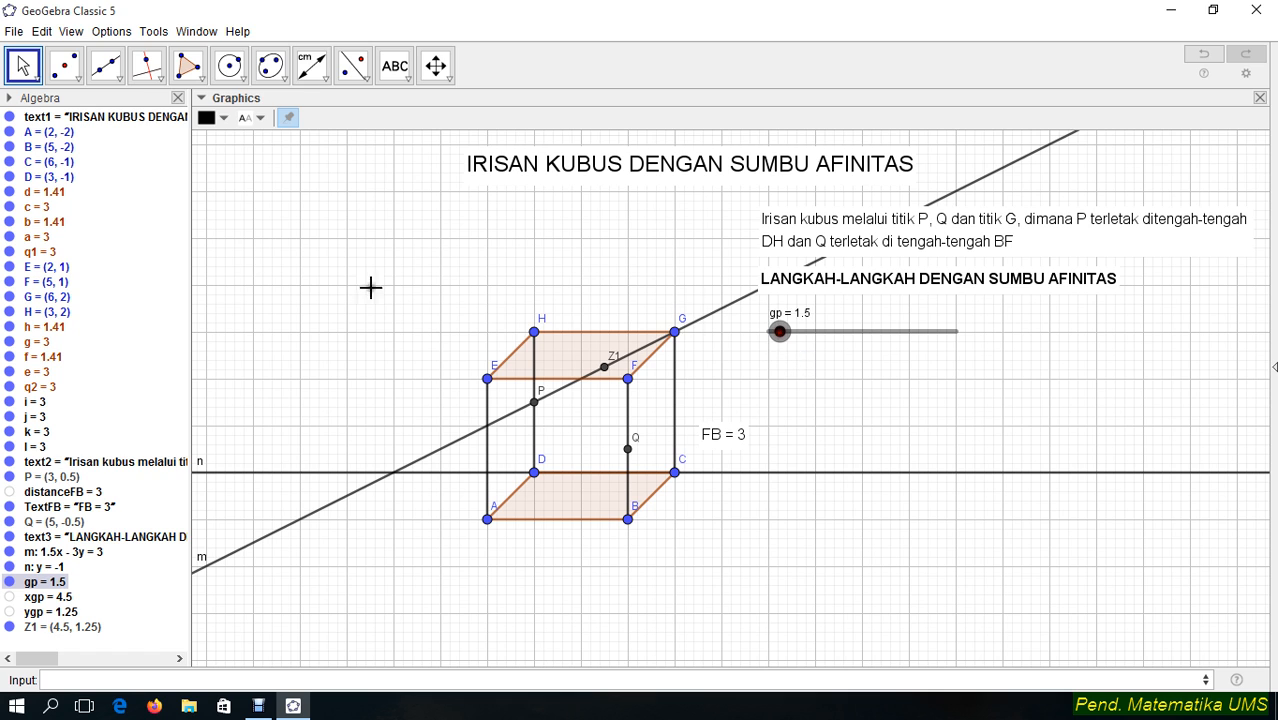
# Draw a segment from G to Z1 and extend it by setting gp to 6
pyautogui.click(107, 70)
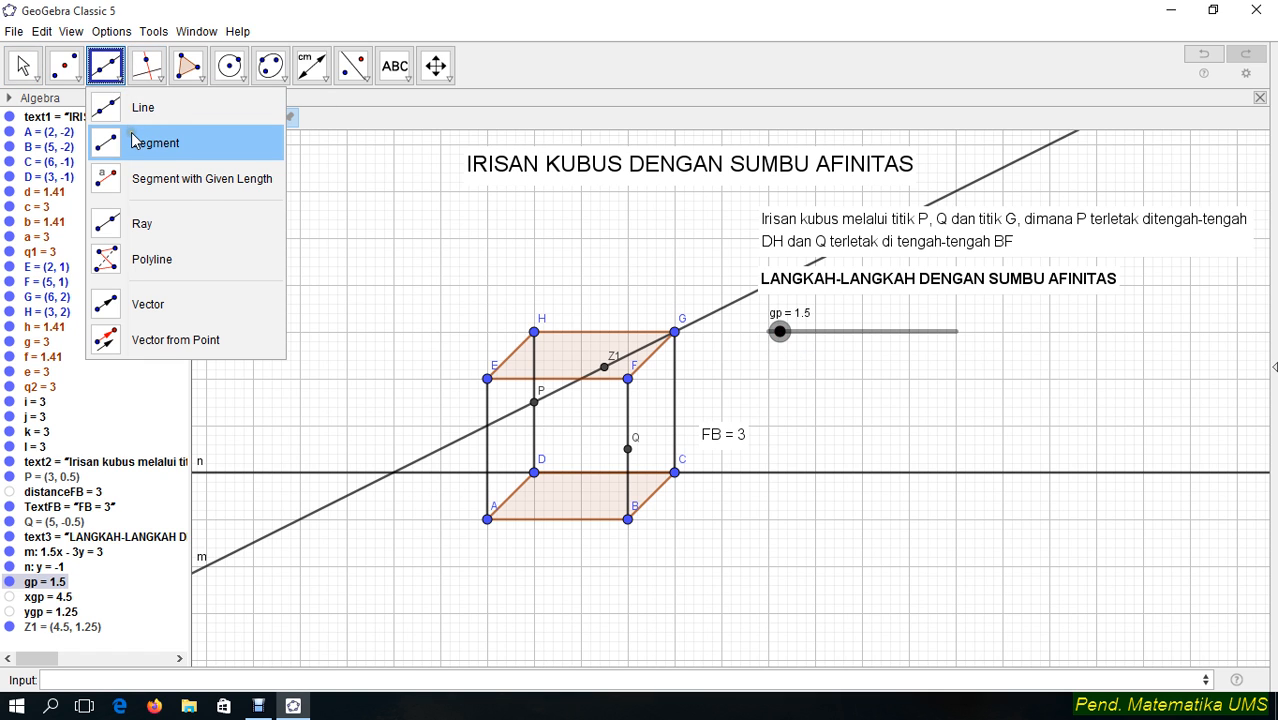
pyautogui.click(148, 128)
pyautogui.click(285, 117)
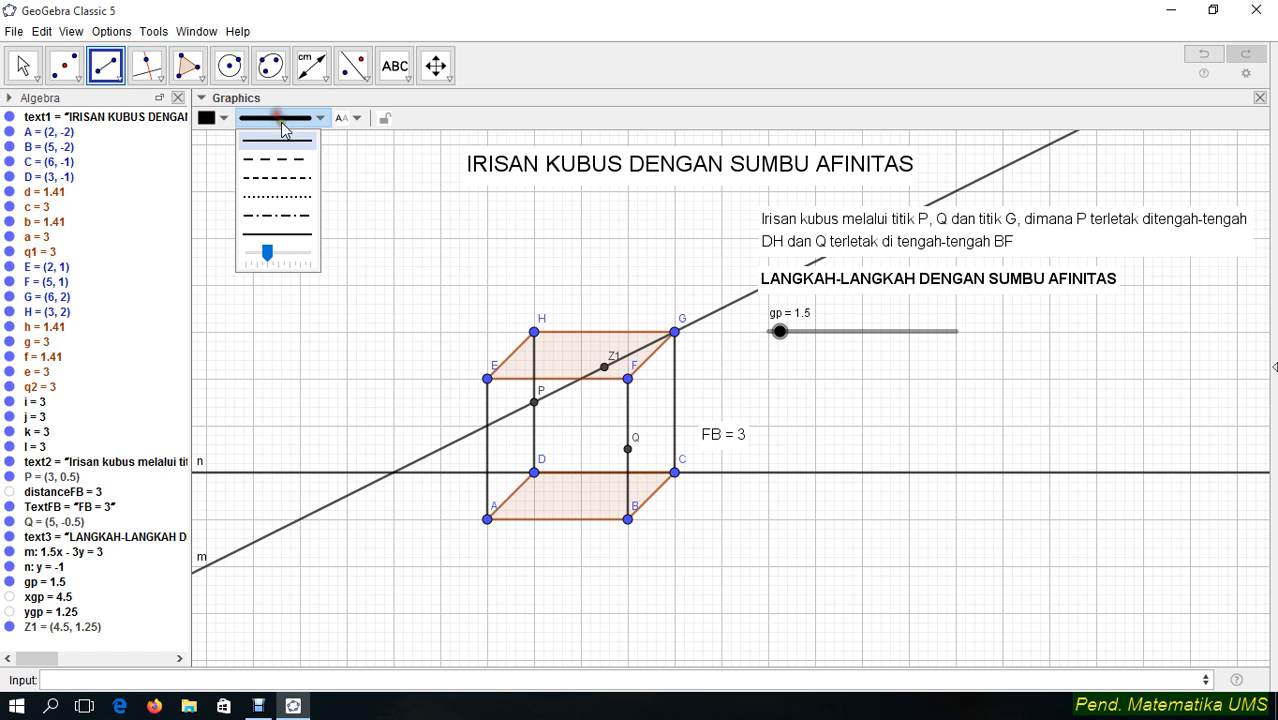
pyautogui.click(220, 117)
pyautogui.click(207, 139)
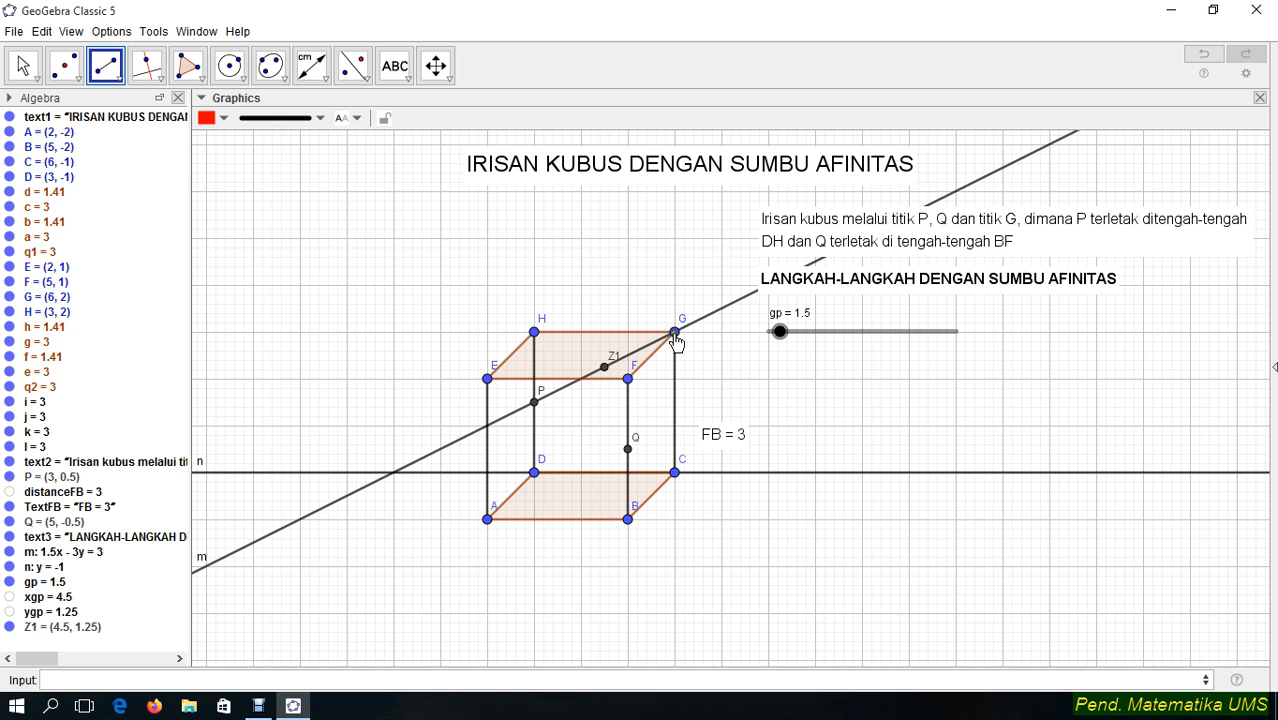
pyautogui.click(675, 334)
pyautogui.click(604, 367)
pyautogui.press('Escape')
pyautogui.moveTo(780, 332); pyautogui.dragTo(815, 335)
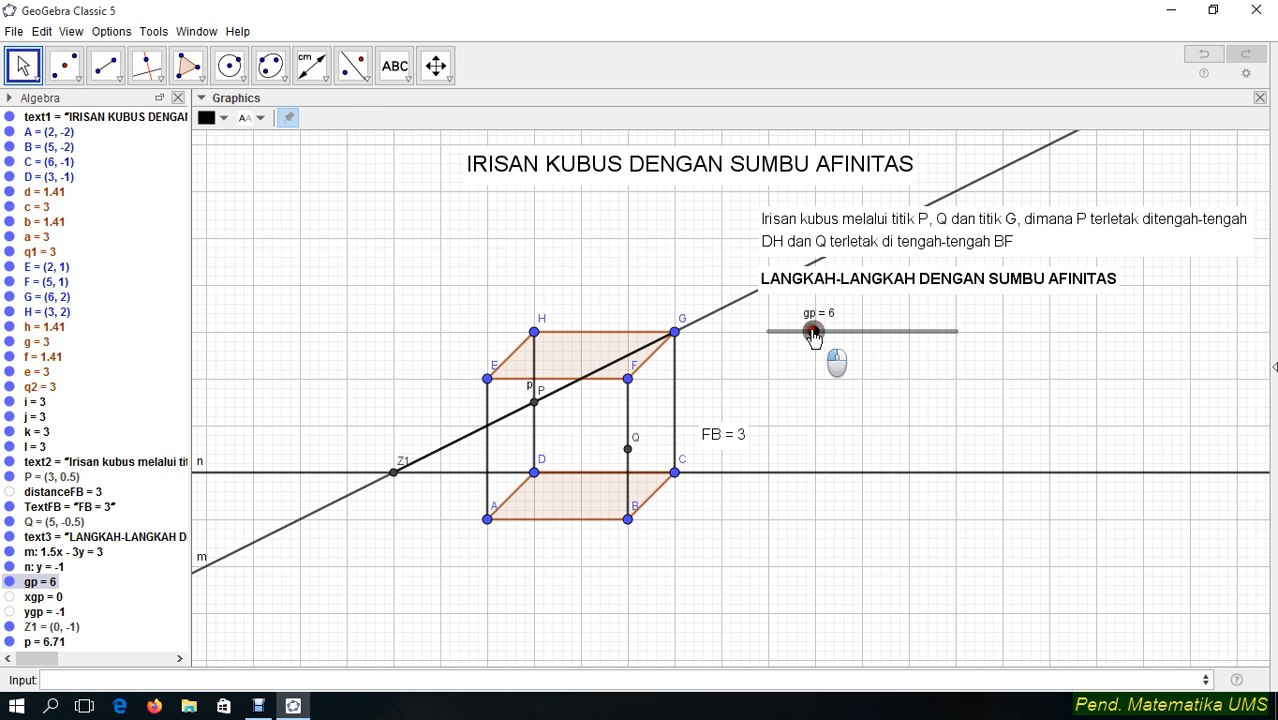
# Hide line m through G and P, and colour the segment from G to Z1 blue
pyautogui.rightClick(343, 498)
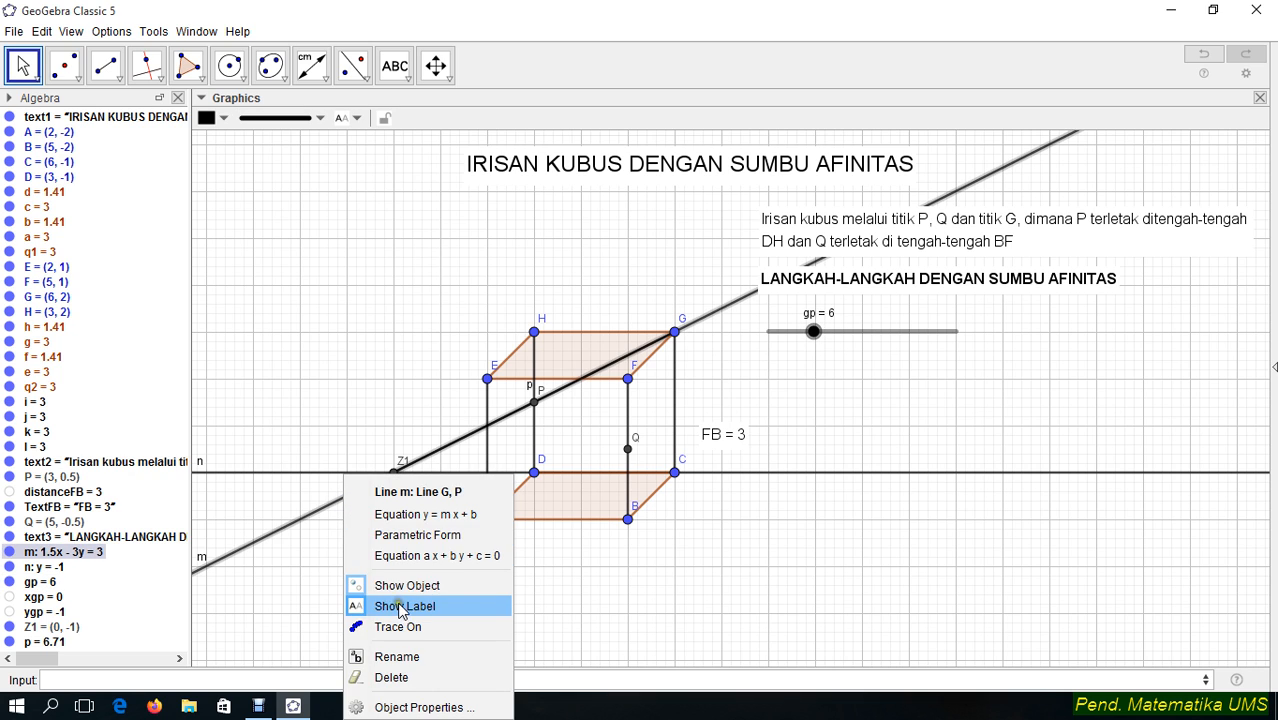
pyautogui.click(397, 583)
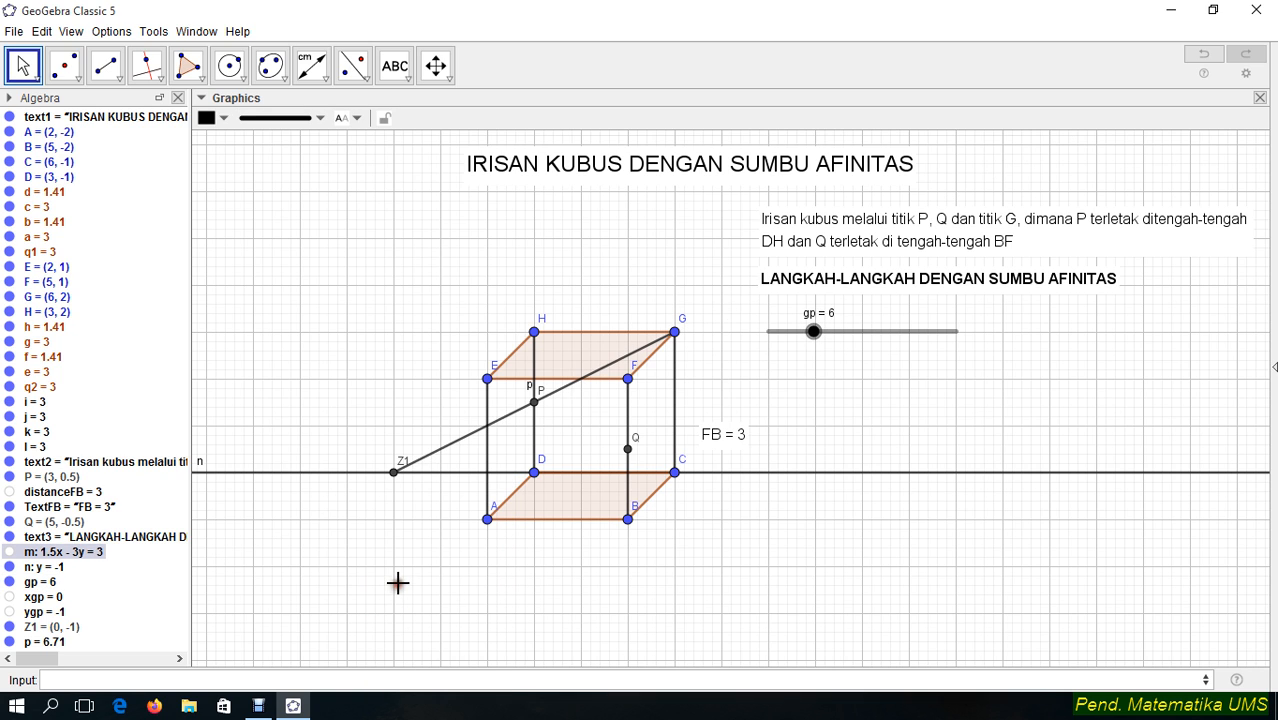
pyautogui.click(430, 442)
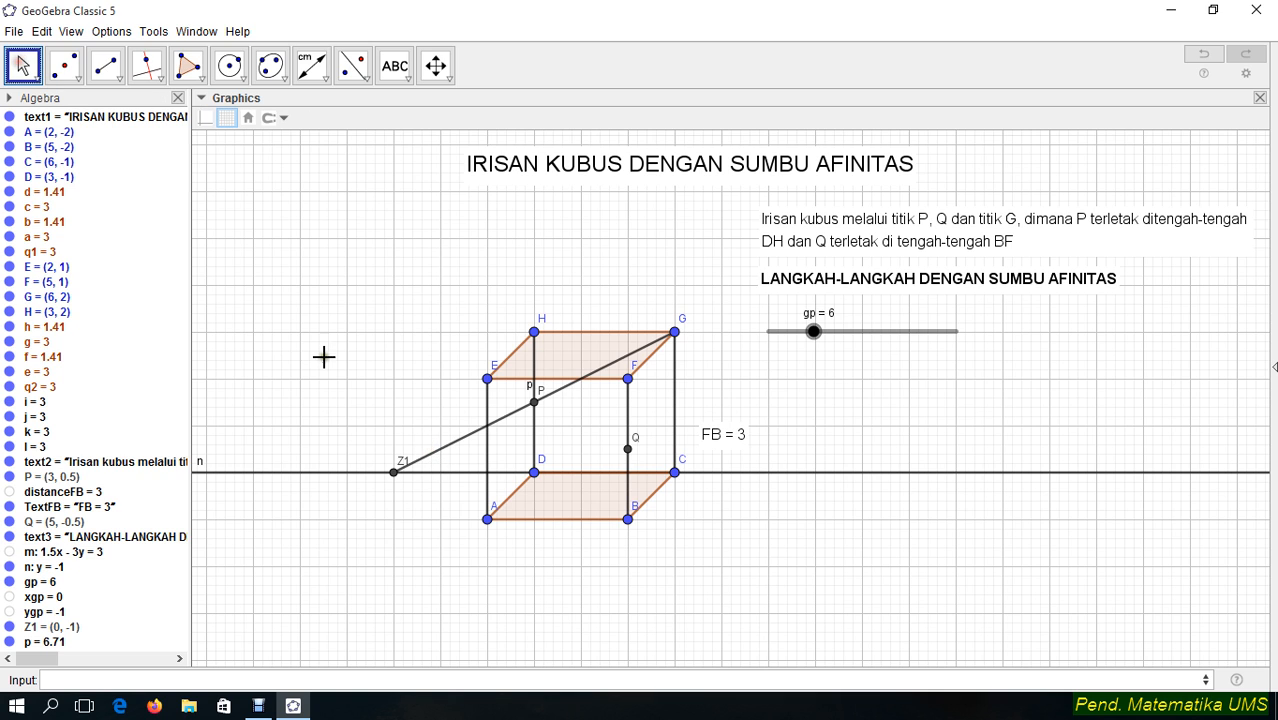
pyautogui.click(446, 459)
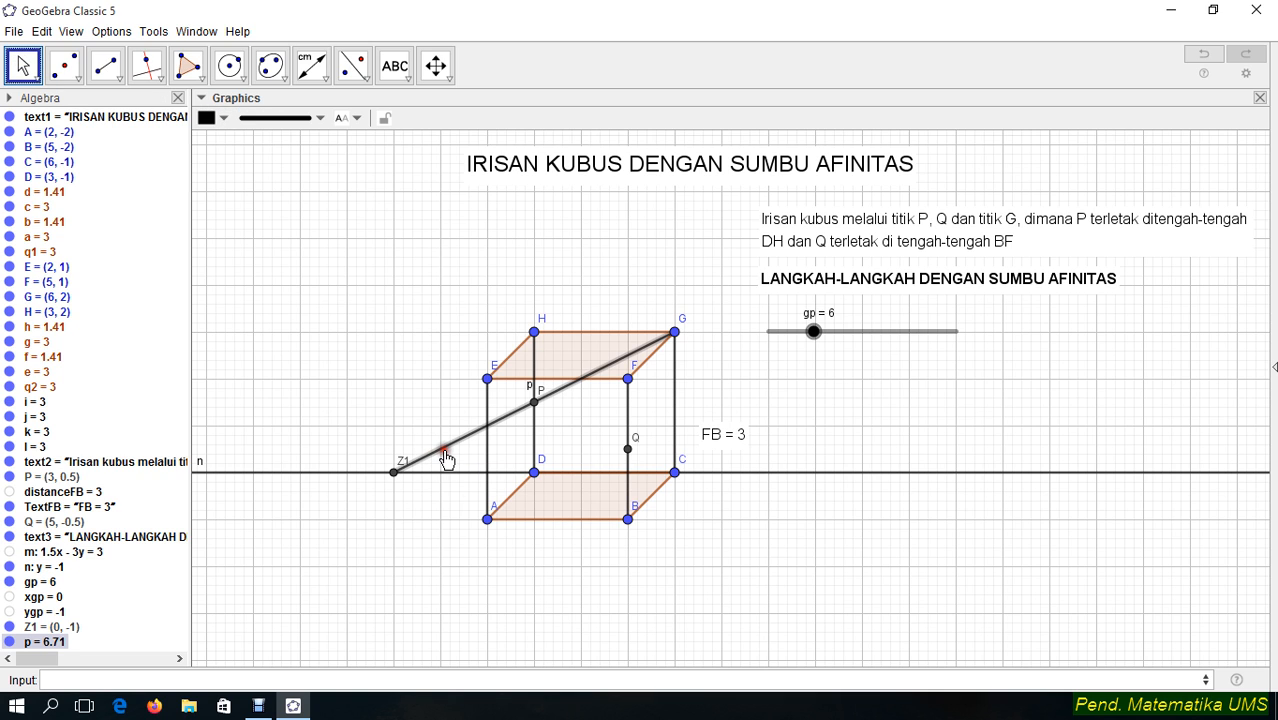
pyautogui.click(220, 118)
pyautogui.click(210, 140)
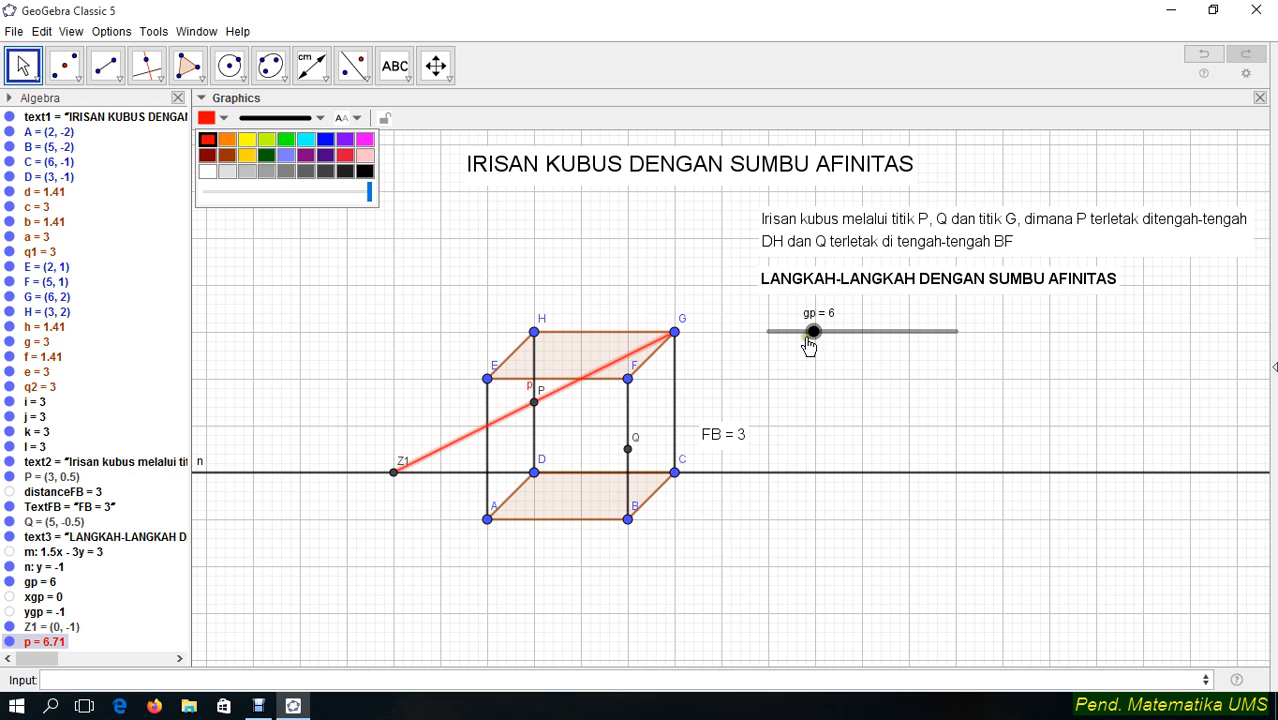
pyautogui.click(326, 140)
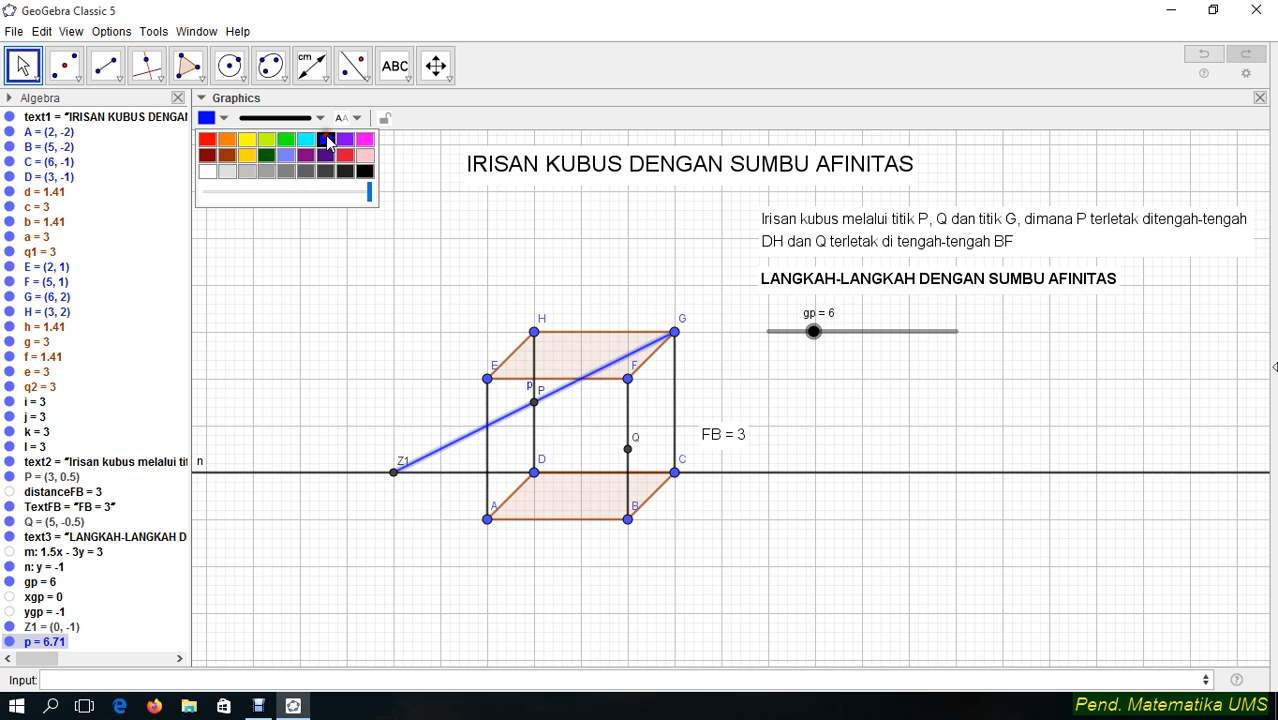
# Hide the blue segment's label and the point Z1, and set gp to 25
pyautogui.moveTo(814, 331)
pyautogui.mouseDown()
pyautogui.moveTo(745, 345)
pyautogui.moveTo(846, 331)
pyautogui.moveTo(824, 333)
pyautogui.mouseUp()
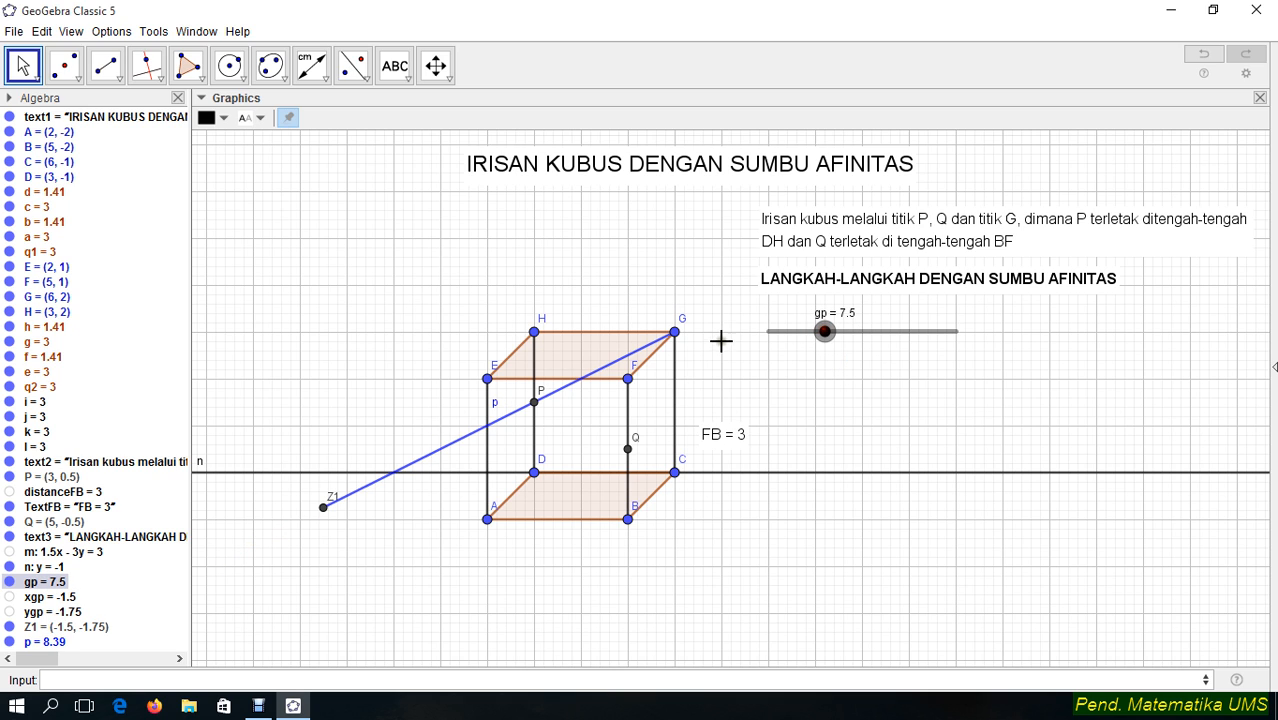
pyautogui.rightClick(439, 450)
pyautogui.click(483, 511)
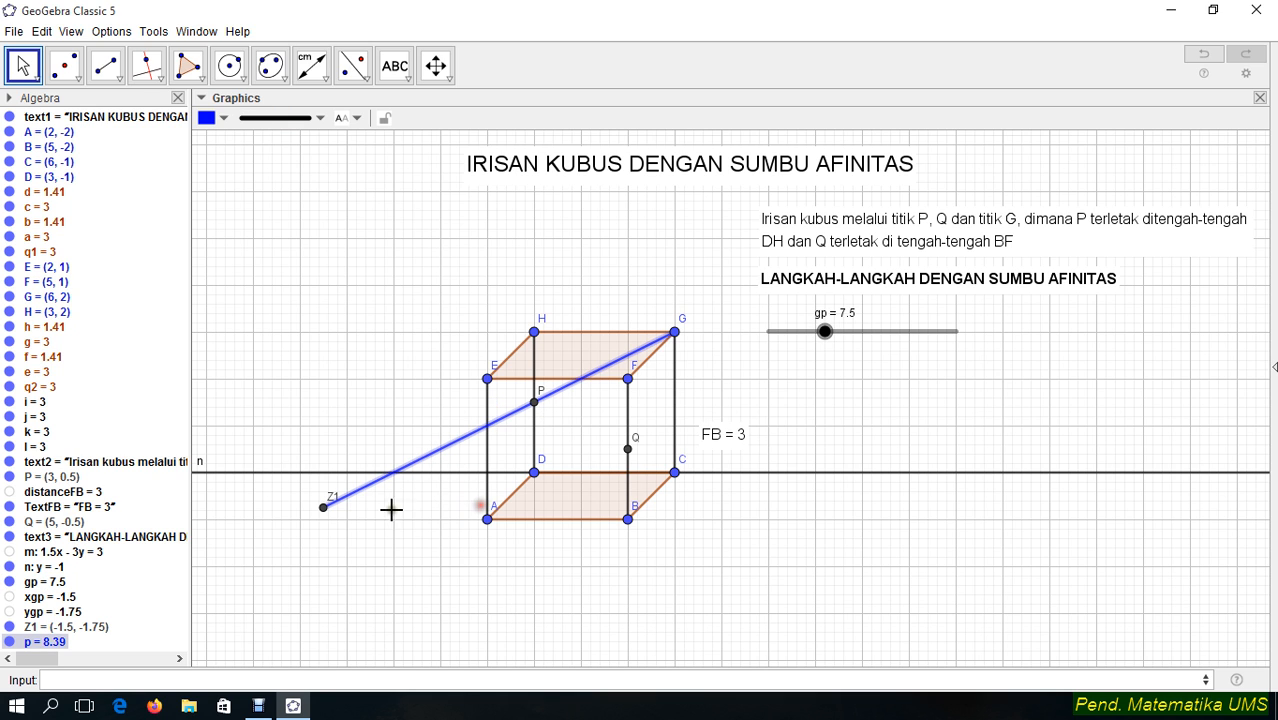
pyautogui.rightClick(323, 507)
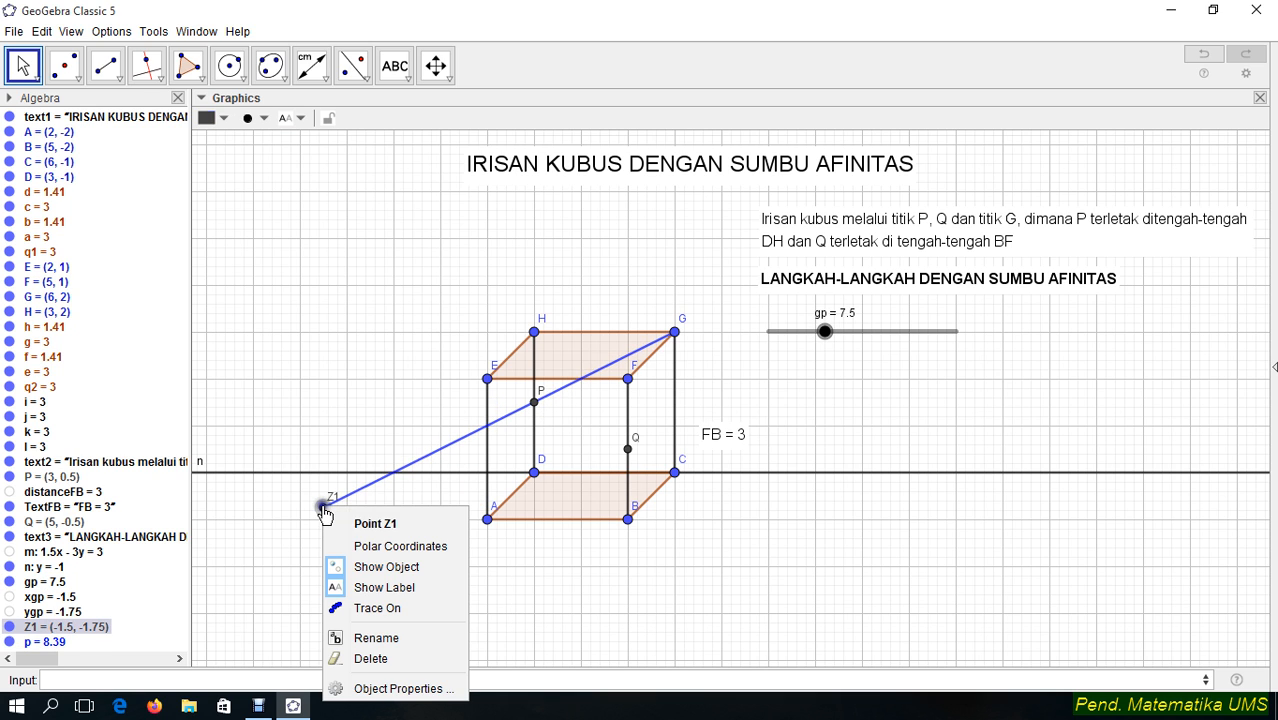
pyautogui.click(393, 569)
pyautogui.moveTo(825, 331); pyautogui.dragTo(956, 330)
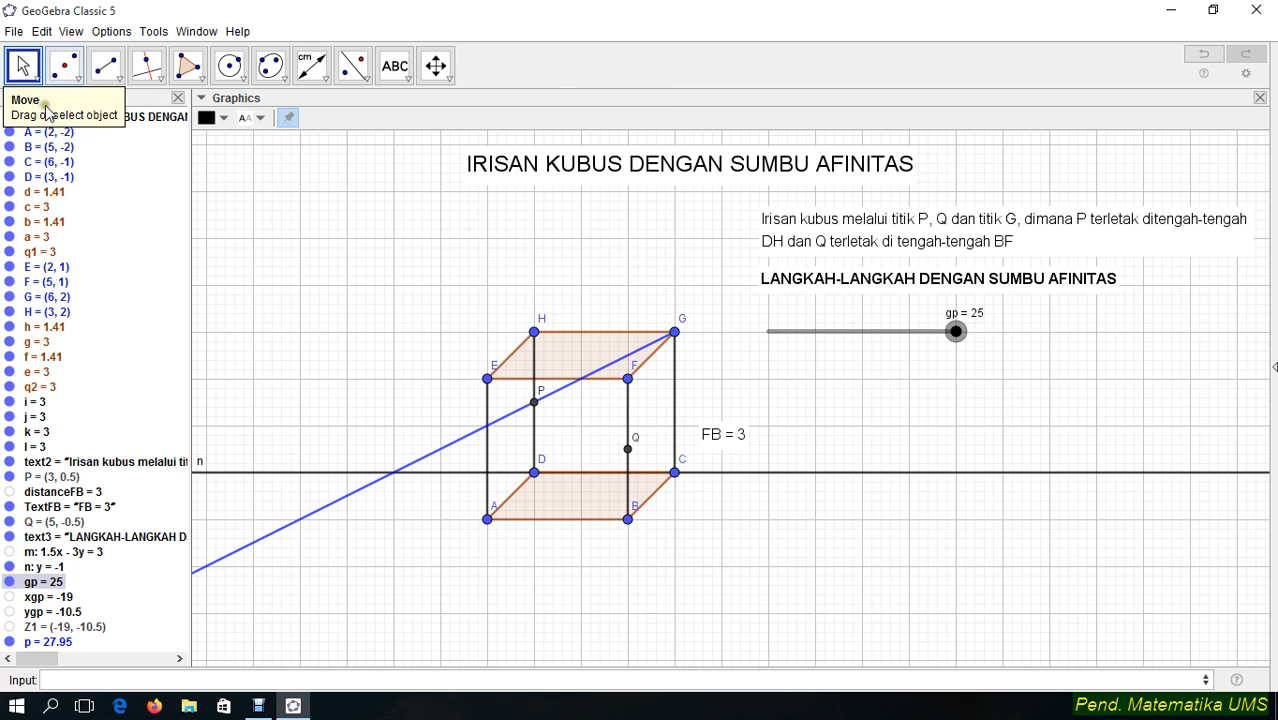
# Shift the gp slider sideways and place the text "1. Membuat garis melalui G dan P" in its old spot beneath the heading
pyautogui.moveTo(829, 341); pyautogui.dragTo(1083, 345)
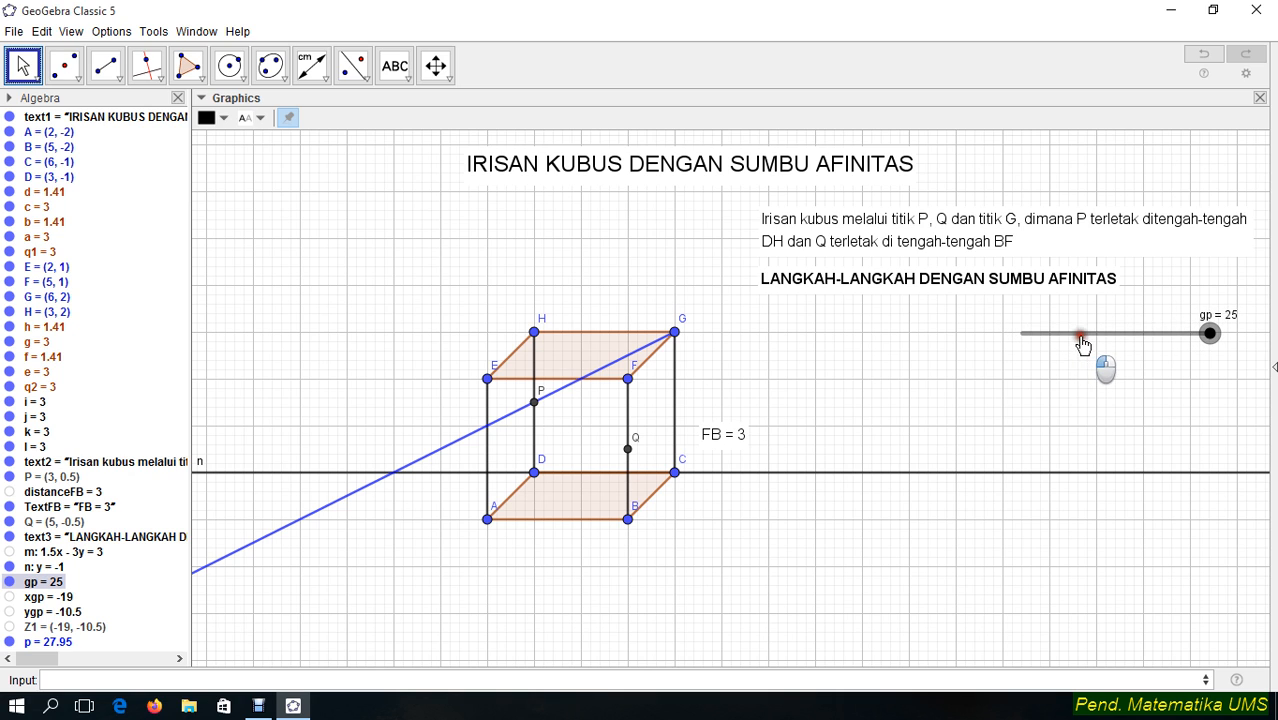
pyautogui.click(395, 66)
pyautogui.click(767, 327)
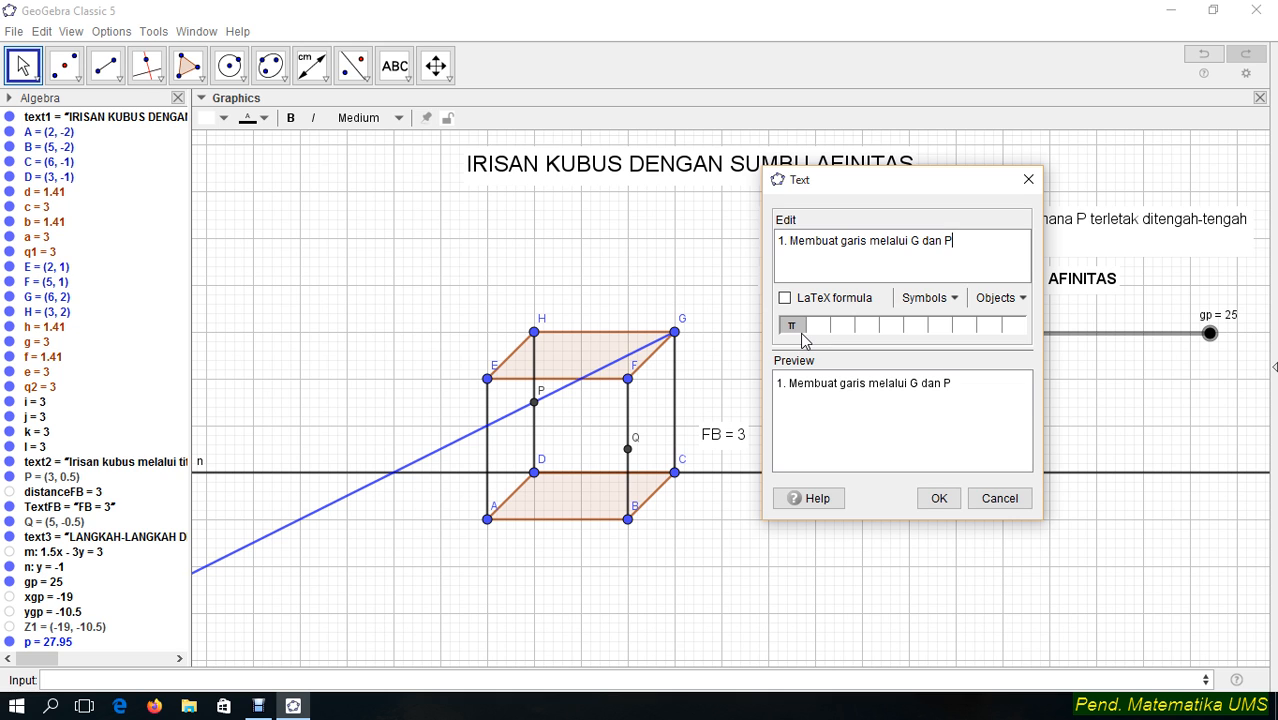
pyautogui.click(940, 498)
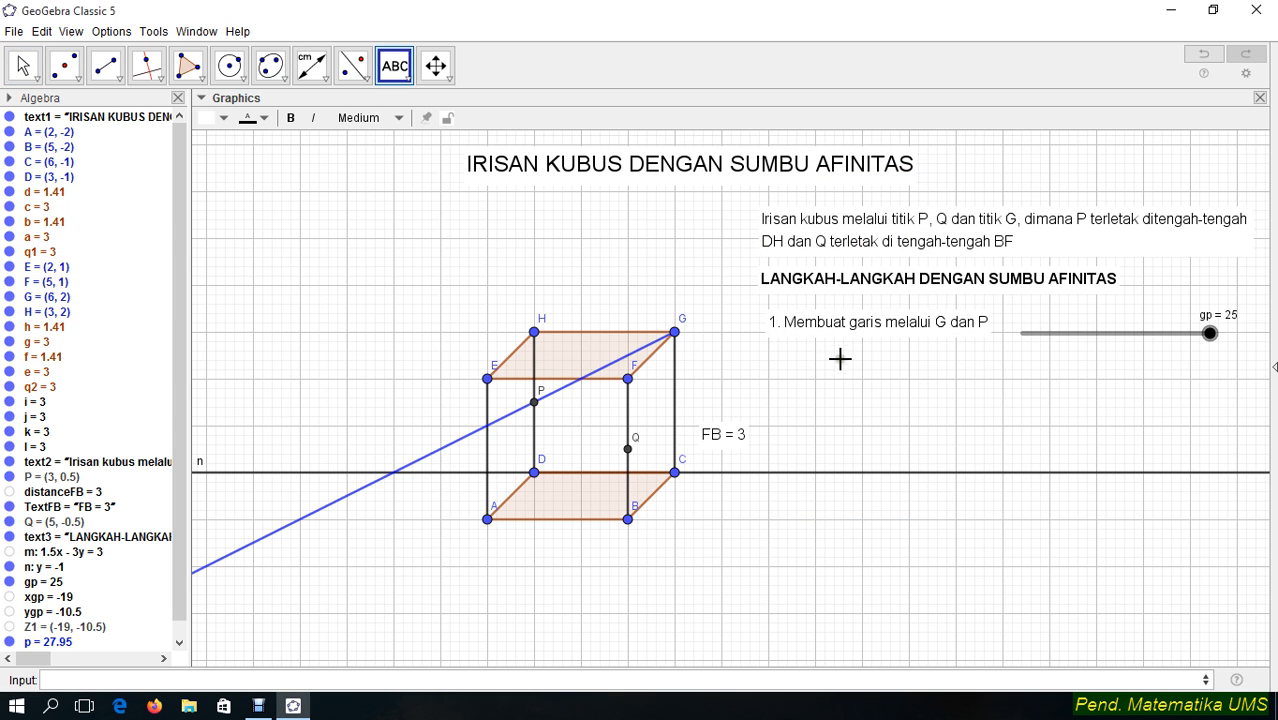
pyautogui.click(843, 331)
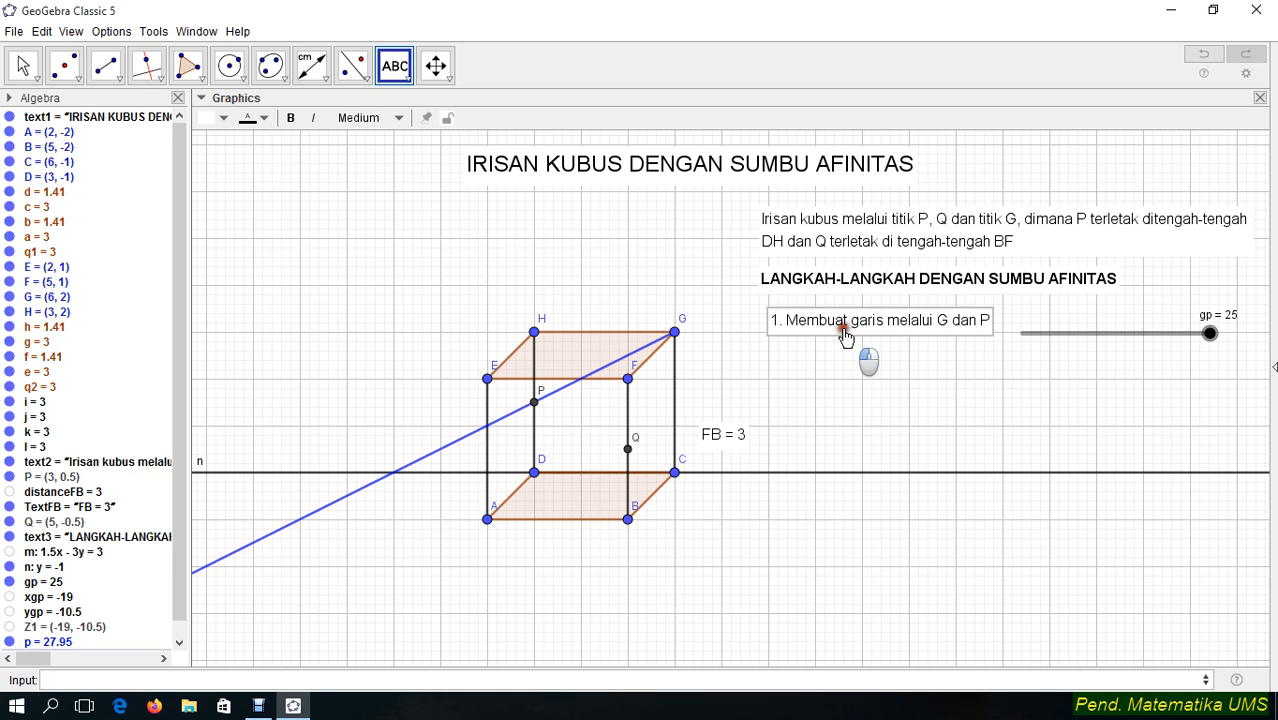
pyautogui.click(822, 288)
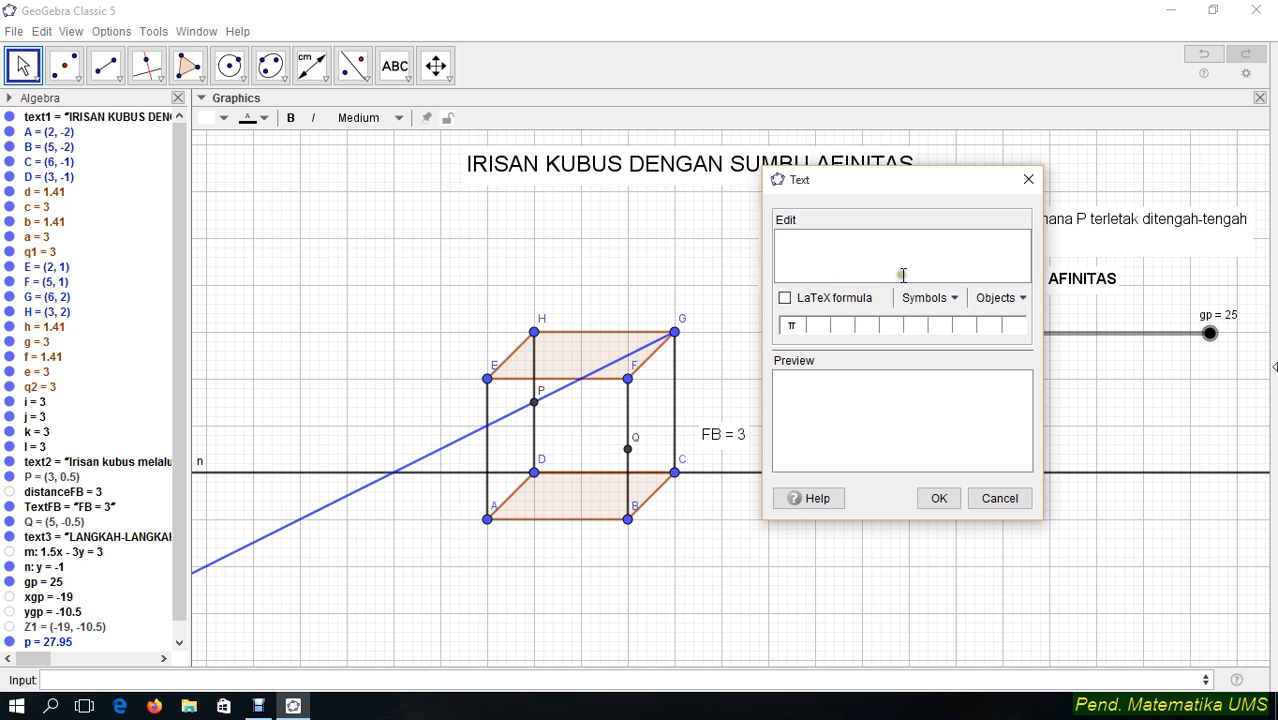
pyautogui.click(1000, 498)
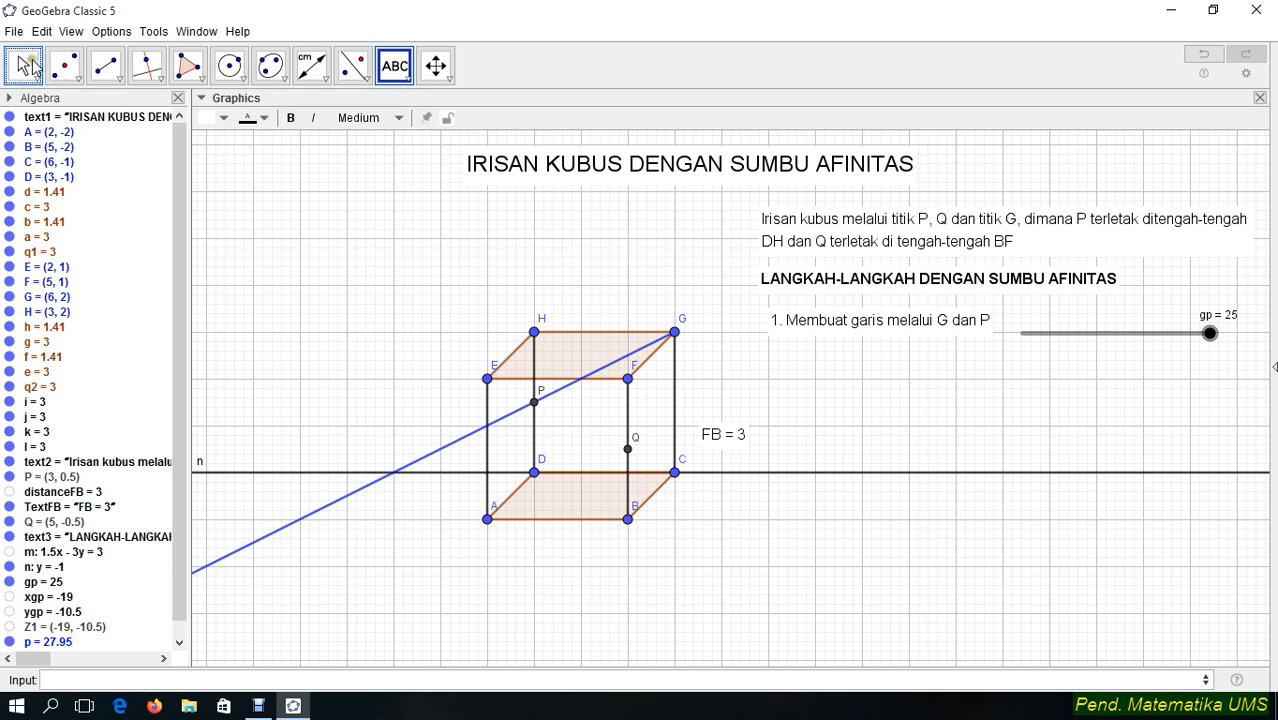
# Fix the problem text, the "LANGKAH-LANGKAH" heading, the first step's text and the gp slider in place on the screen
pyautogui.click(25, 66)
pyautogui.click(819, 240)
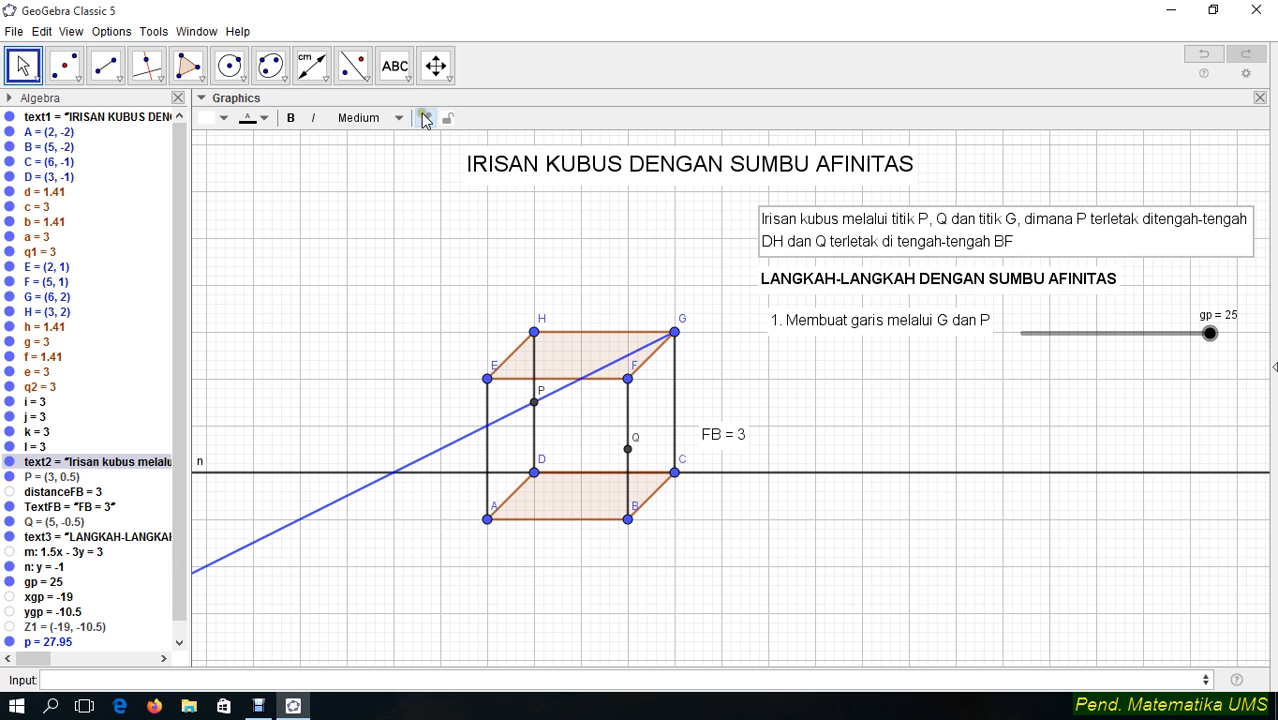
pyautogui.click(805, 286)
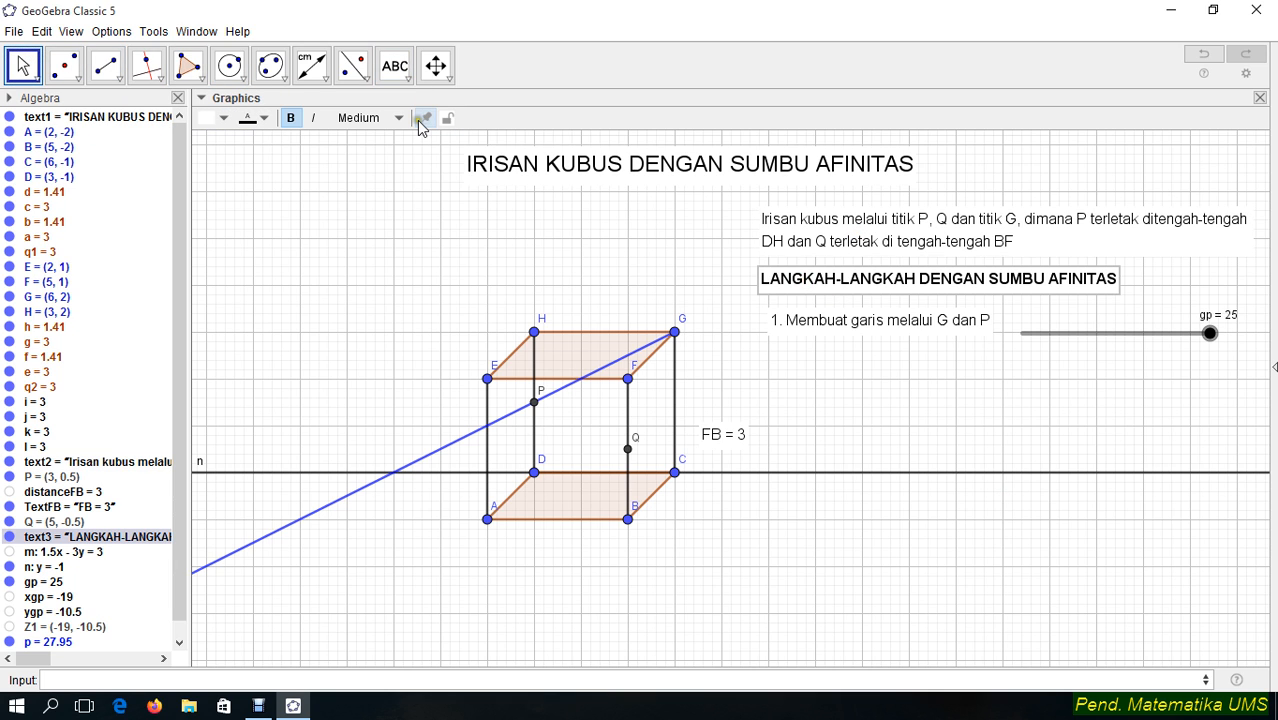
pyautogui.click(828, 320)
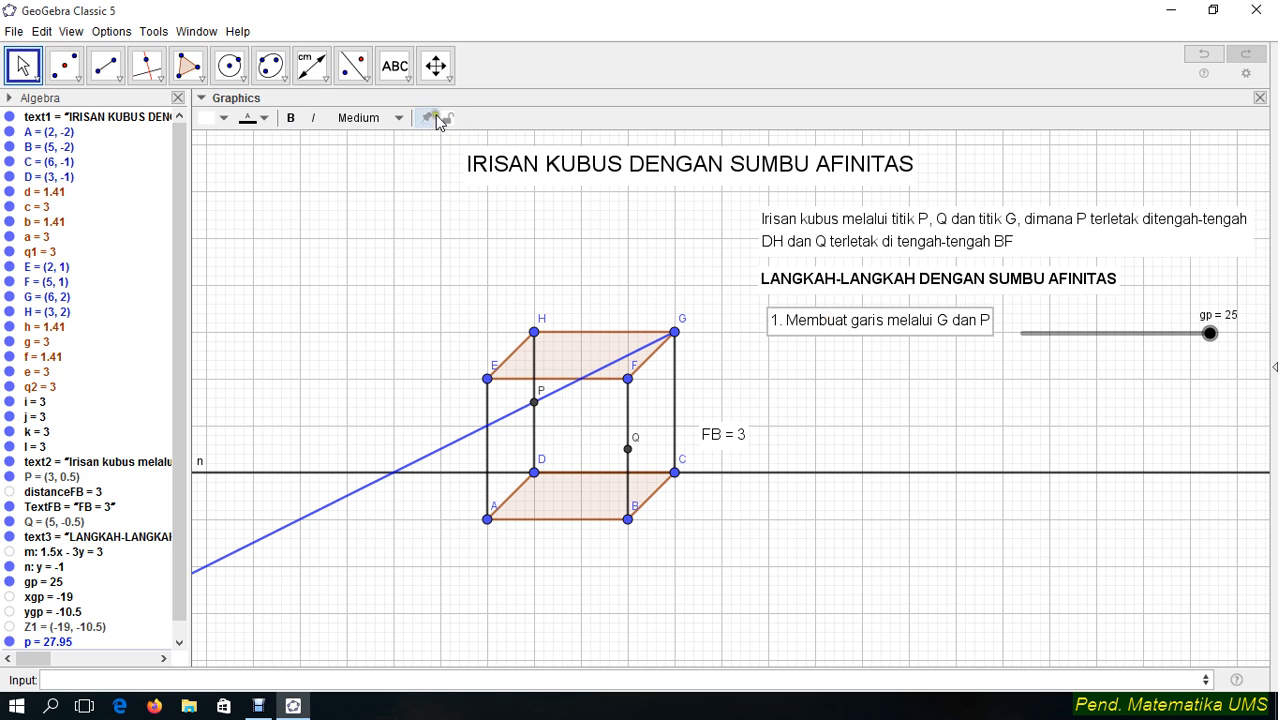
pyautogui.click(1060, 334)
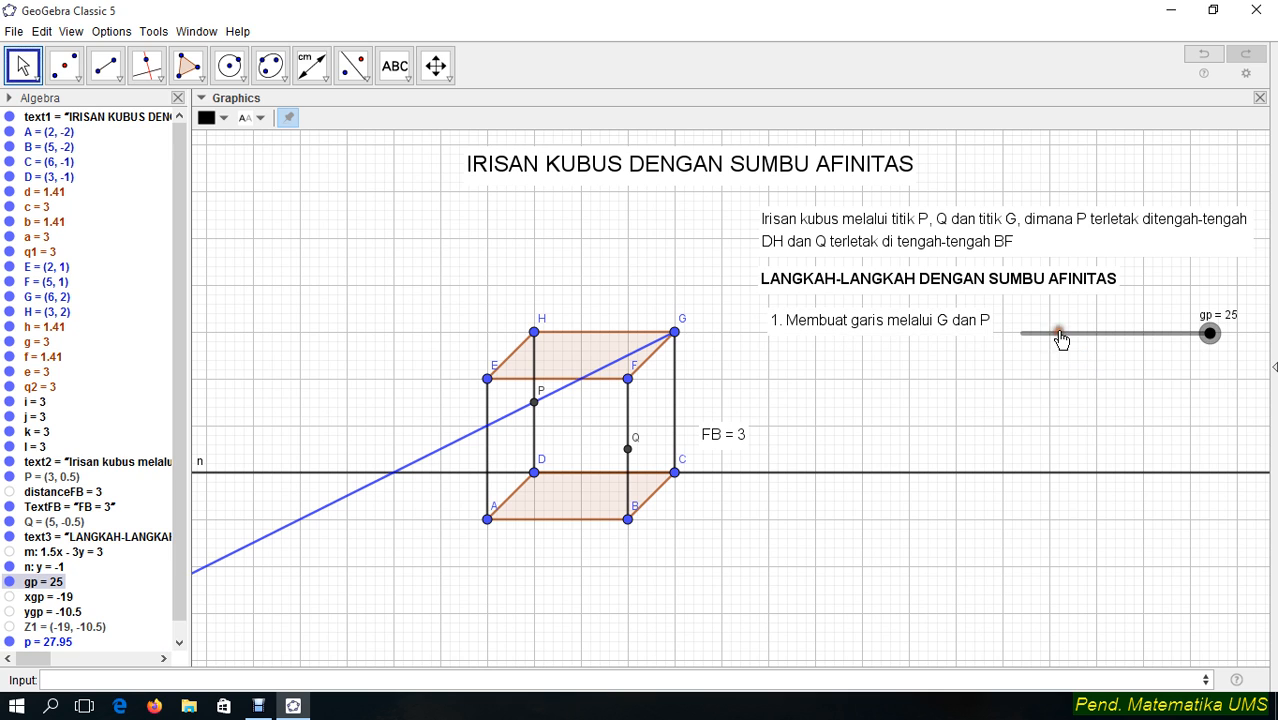
pyautogui.rightClick(1058, 334)
pyautogui.click(1099, 428)
pyautogui.moveTo(1210, 334)
pyautogui.mouseDown()
pyautogui.moveTo(1122, 336)
pyautogui.moveTo(1220, 343)
pyautogui.mouseUp()
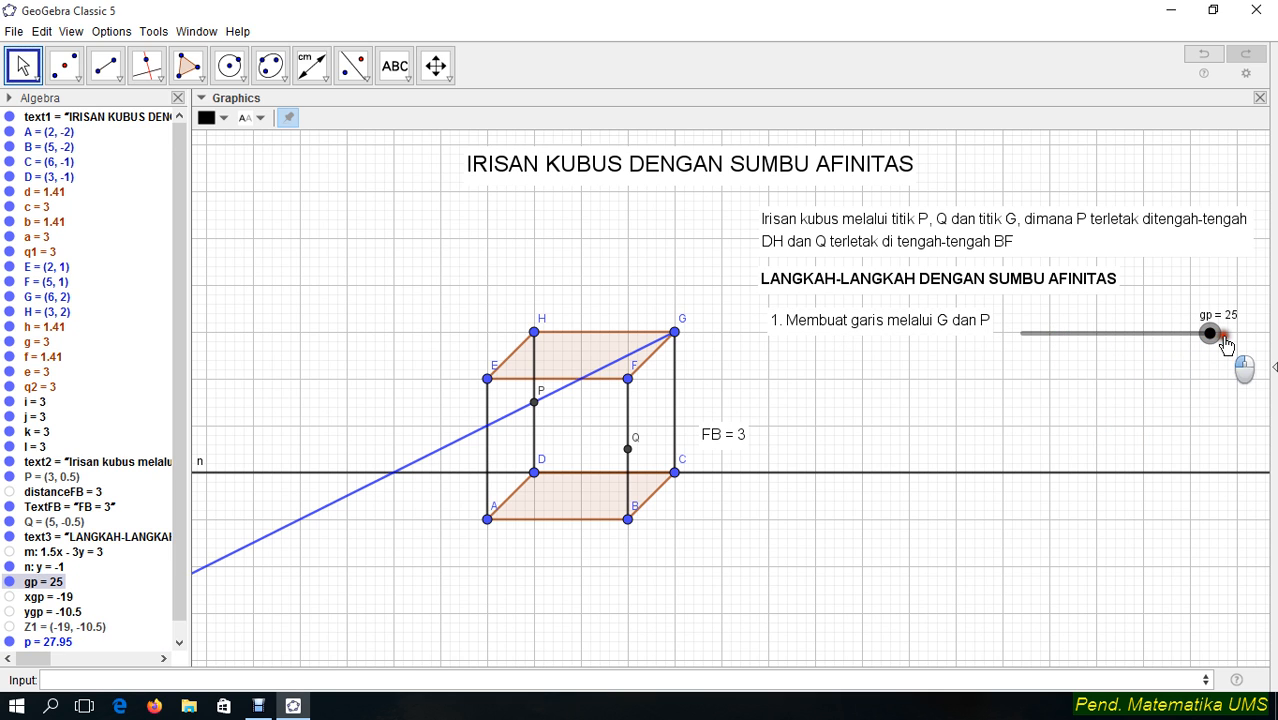
# Unlock the gp slider, move it level with the first step's text, fix it again and set gp to 15.5
pyautogui.rightClick(1211, 337)
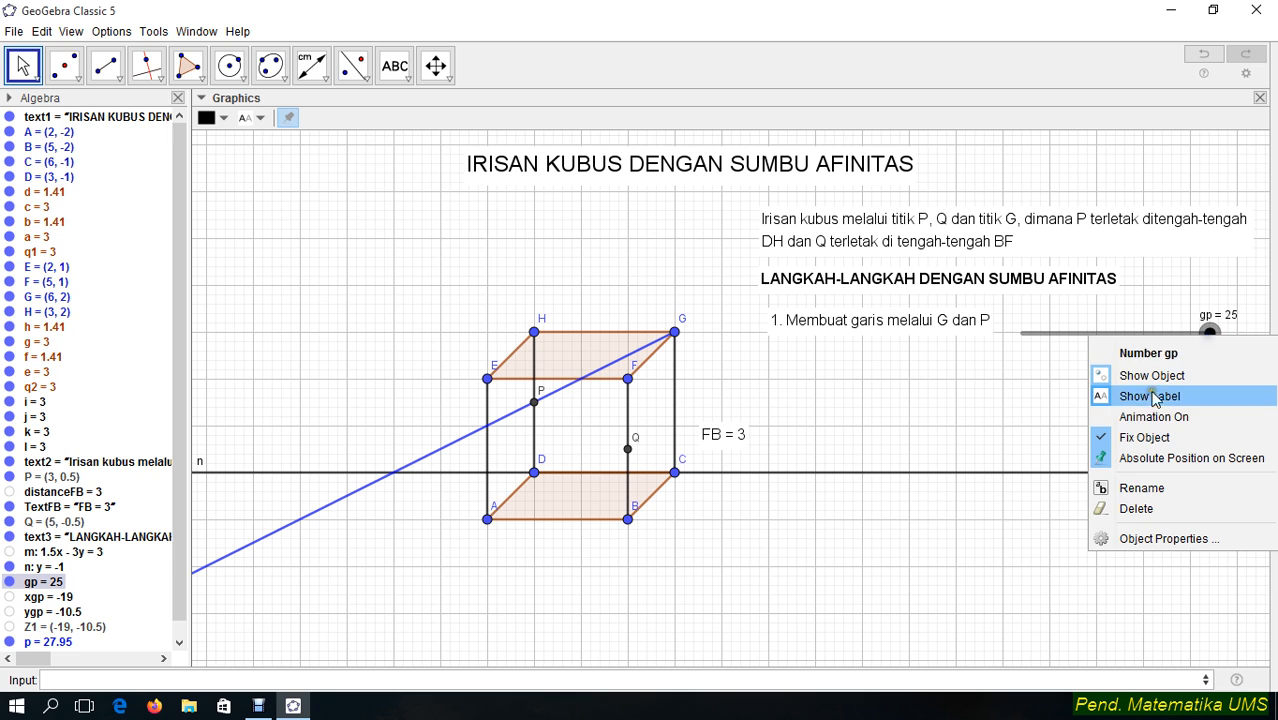
pyautogui.click(1145, 437)
pyautogui.moveTo(1210, 336); pyautogui.dragTo(1103, 321)
pyautogui.rightClick(1105, 331)
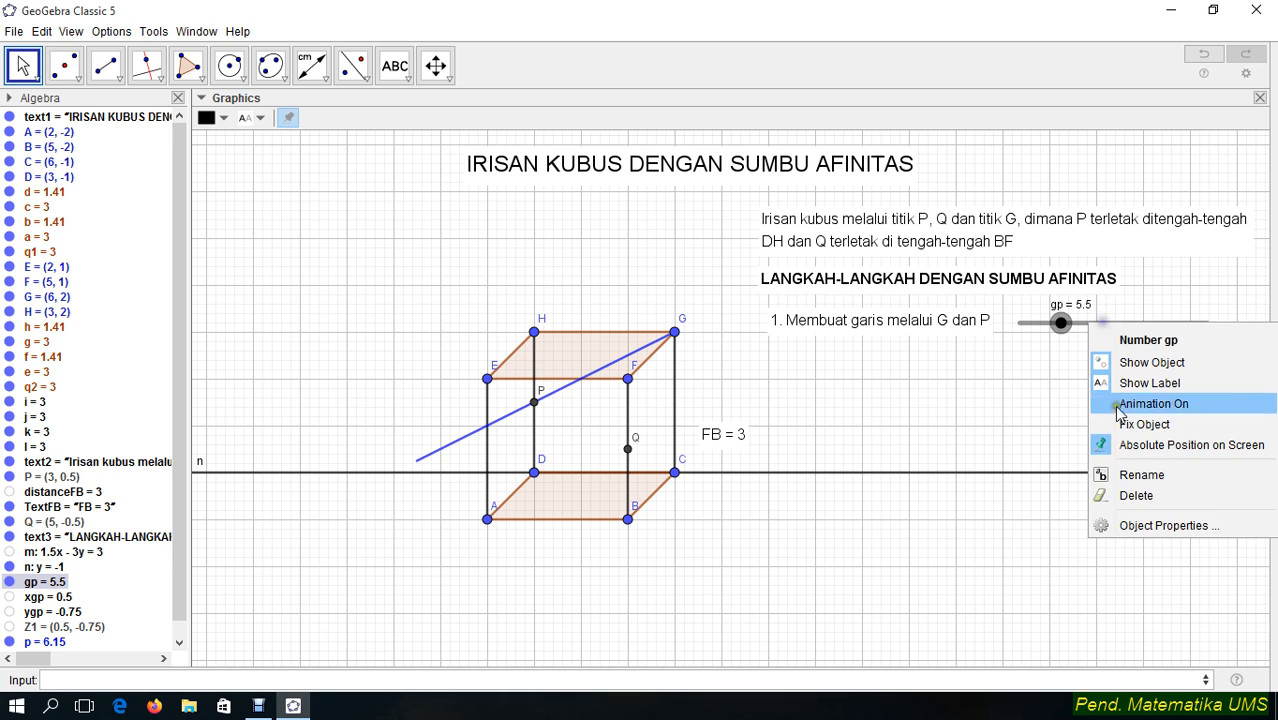
pyautogui.click(1107, 420)
pyautogui.moveTo(1062, 324); pyautogui.dragTo(1138, 337)
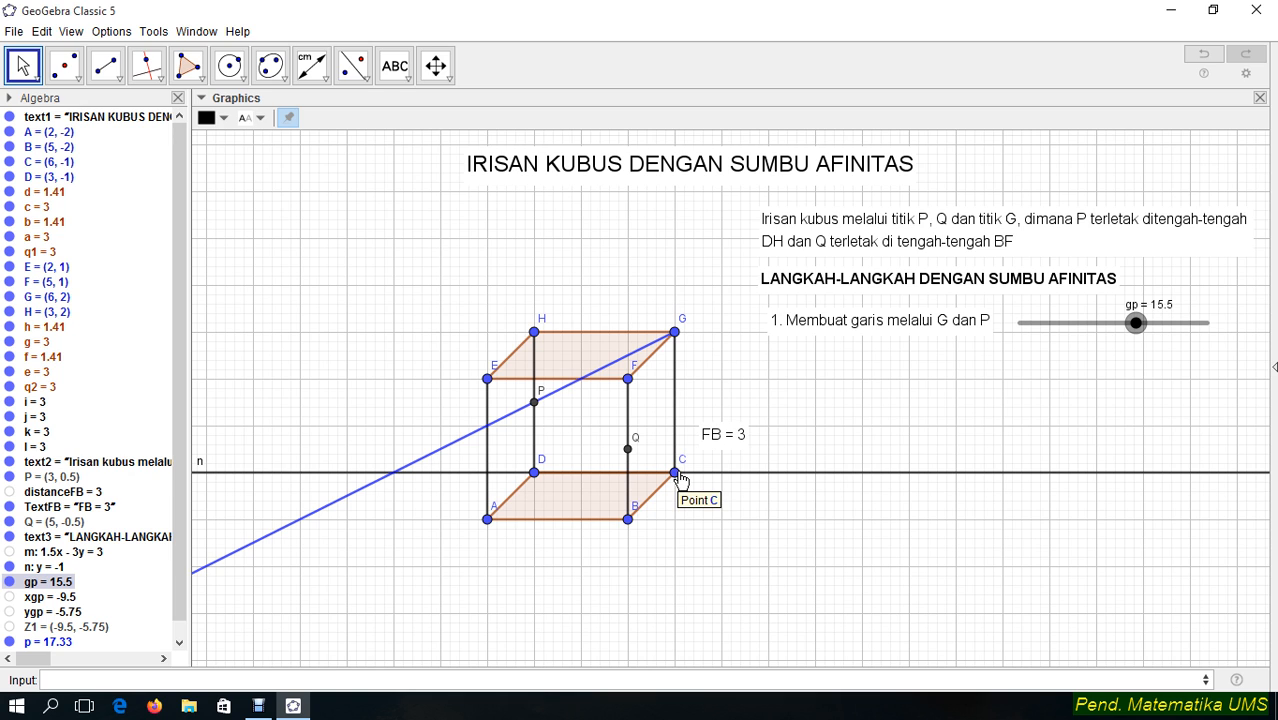
pyautogui.click(74, 677)
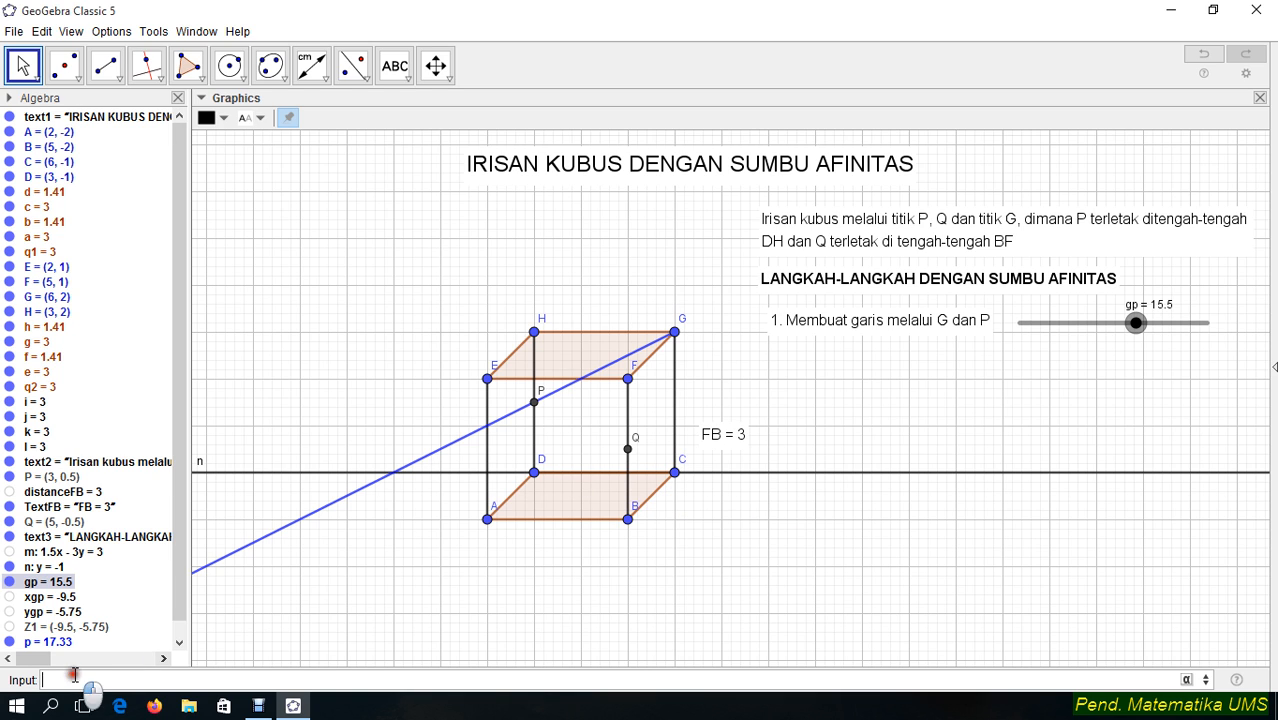
pyautogui.write('xcd=')
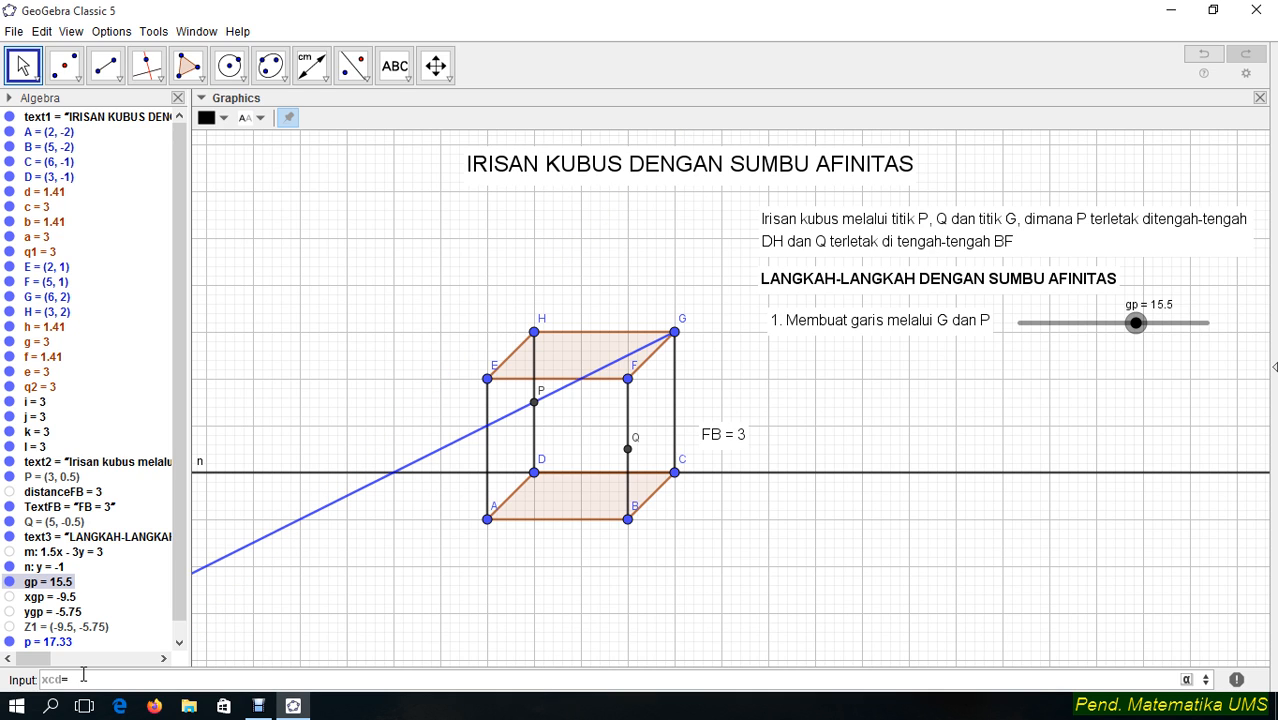
pyautogui.write('x')
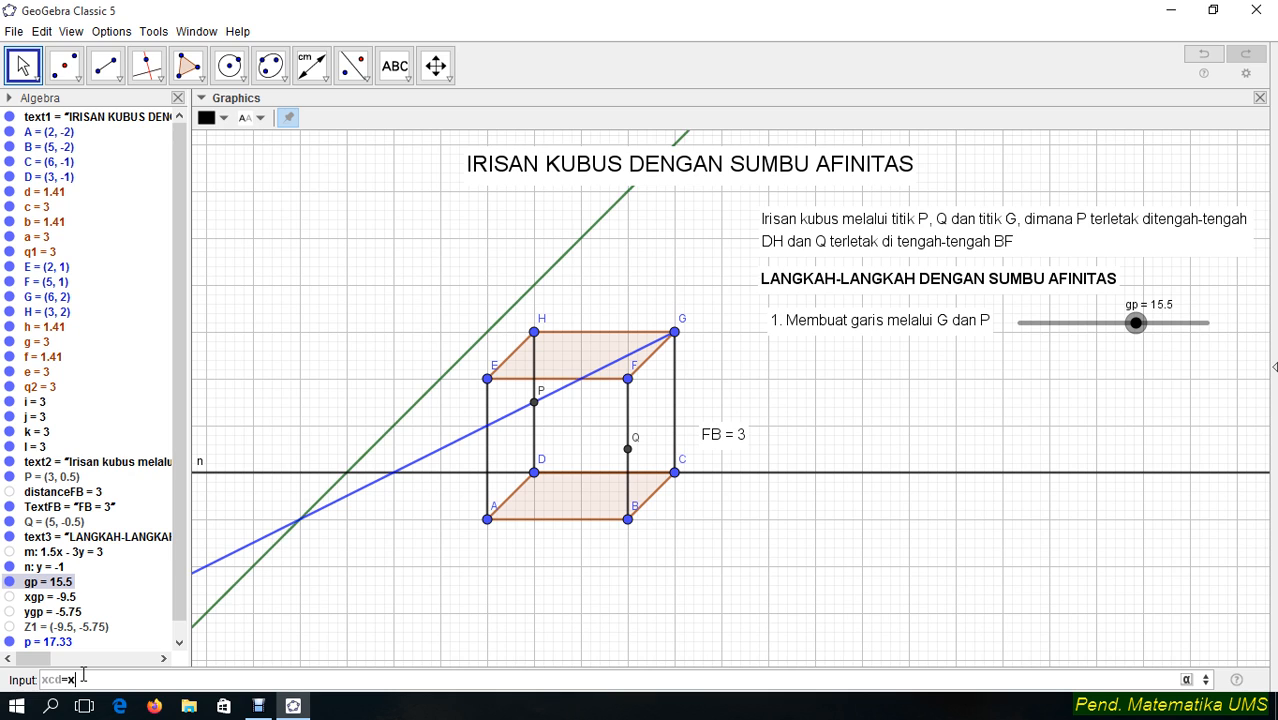
pyautogui.write('(G')
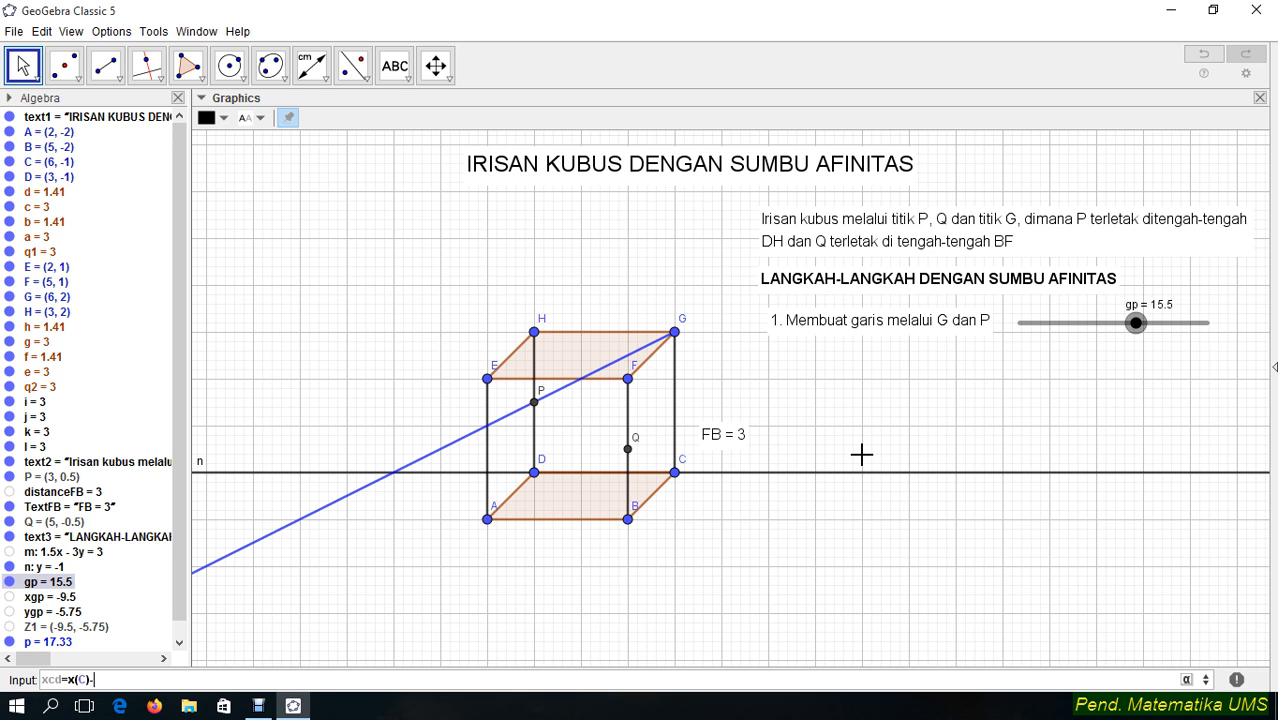
pyautogui.press('BackSpace')
pyautogui.press('BackSpace')
pyautogui.press('BackSpace')
pyautogui.press('BackSpace')
pyautogui.press('BackSpace')
pyautogui.press('BackSpace')
pyautogui.press('BackSpace')
pyautogui.press('BackSpace')
# Create the number cd=0, show it as a slider and place it beneath the gp slider
pyautogui.write('cd=0')
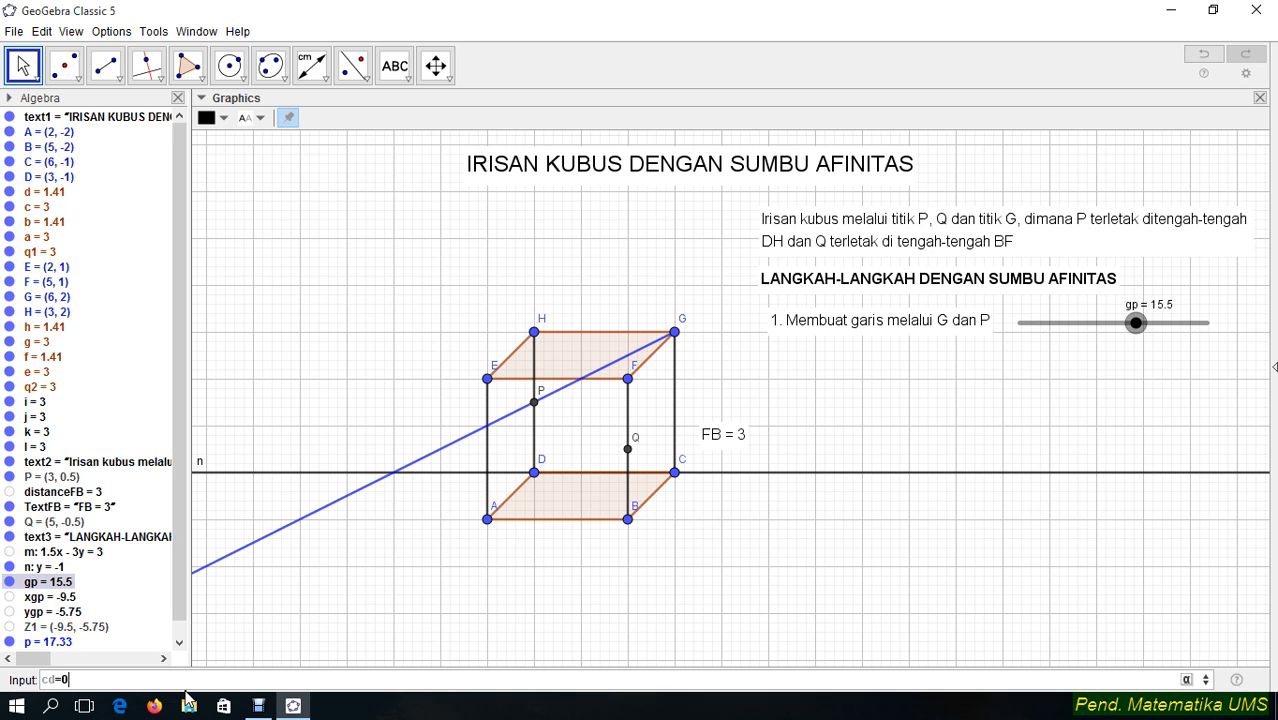
pyautogui.press('Return')
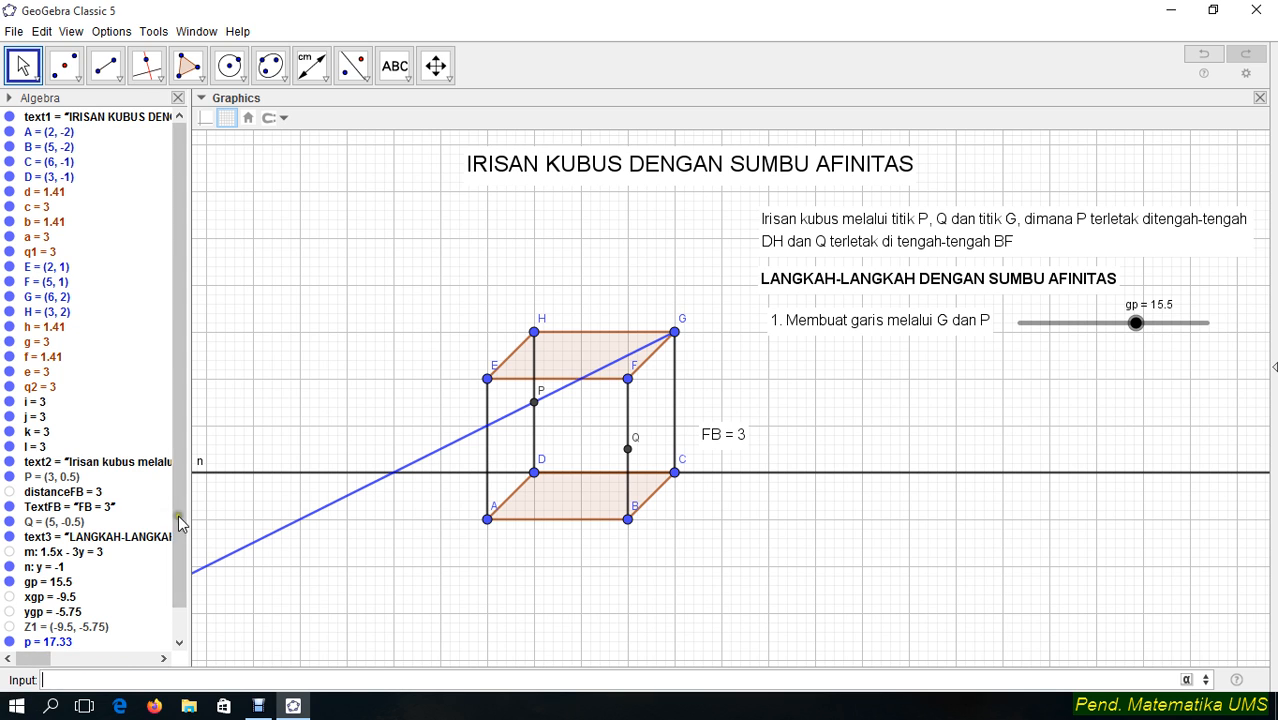
pyautogui.scroll(-1, 176, 524)
pyautogui.click(9, 641)
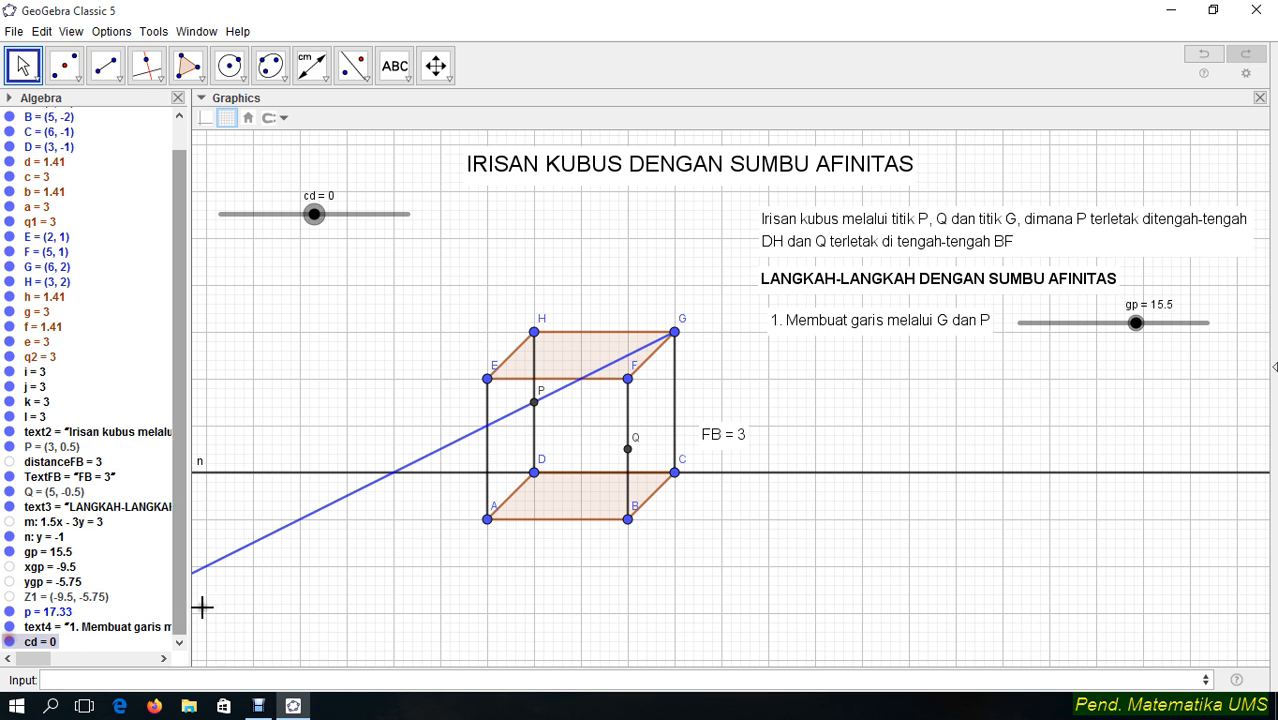
pyautogui.moveTo(282, 222); pyautogui.dragTo(1088, 390)
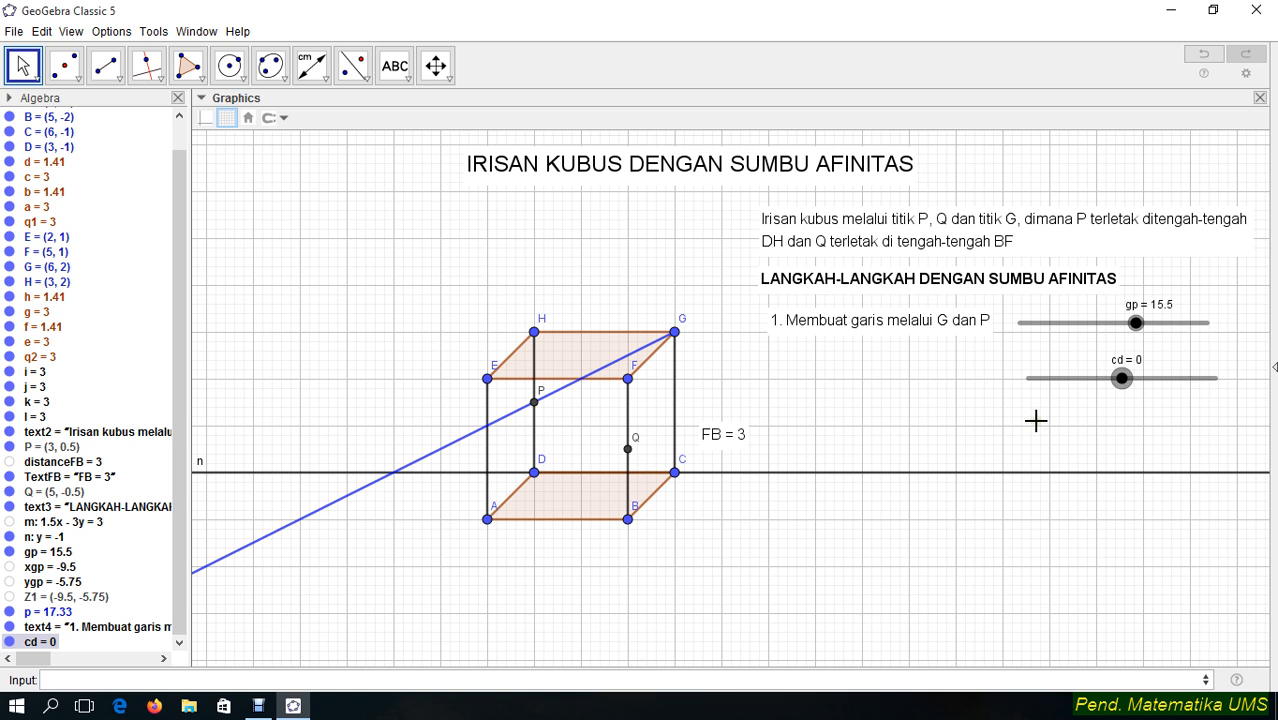
# Hide the labels of the gp and cd sliders
pyautogui.rightClick(1136, 324)
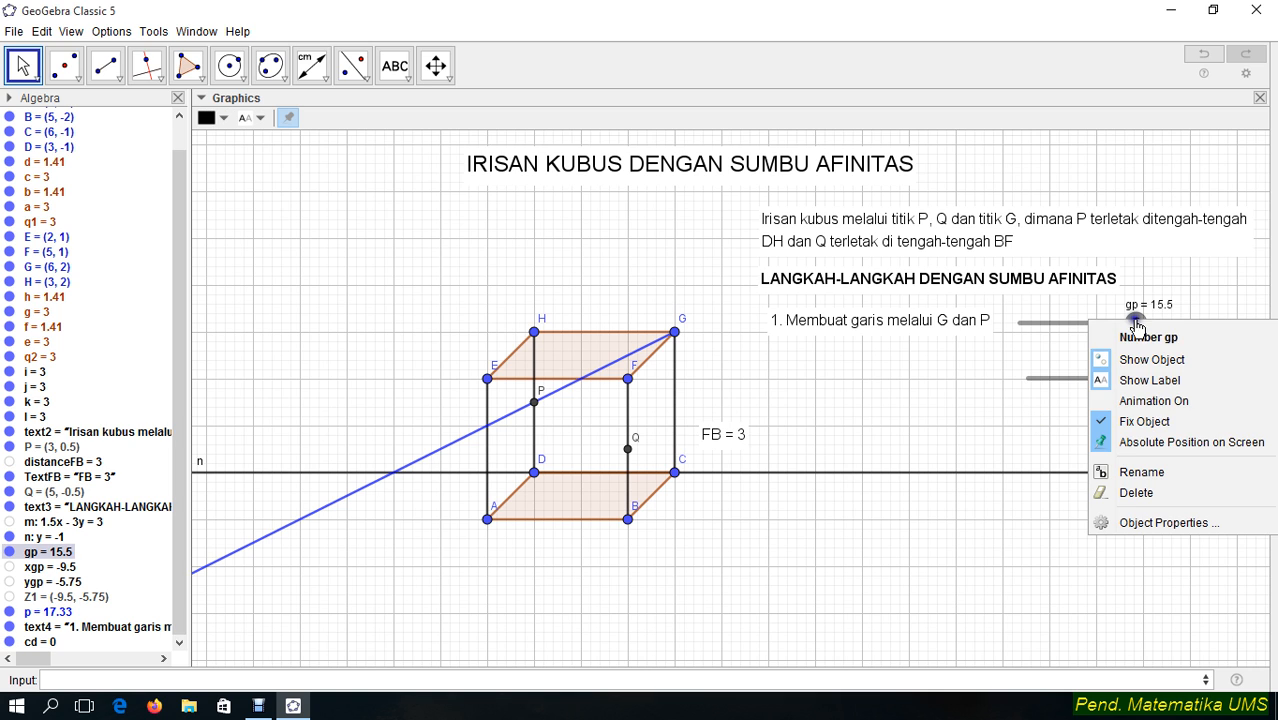
pyautogui.click(1132, 390)
pyautogui.rightClick(1121, 378)
pyautogui.click(1136, 440)
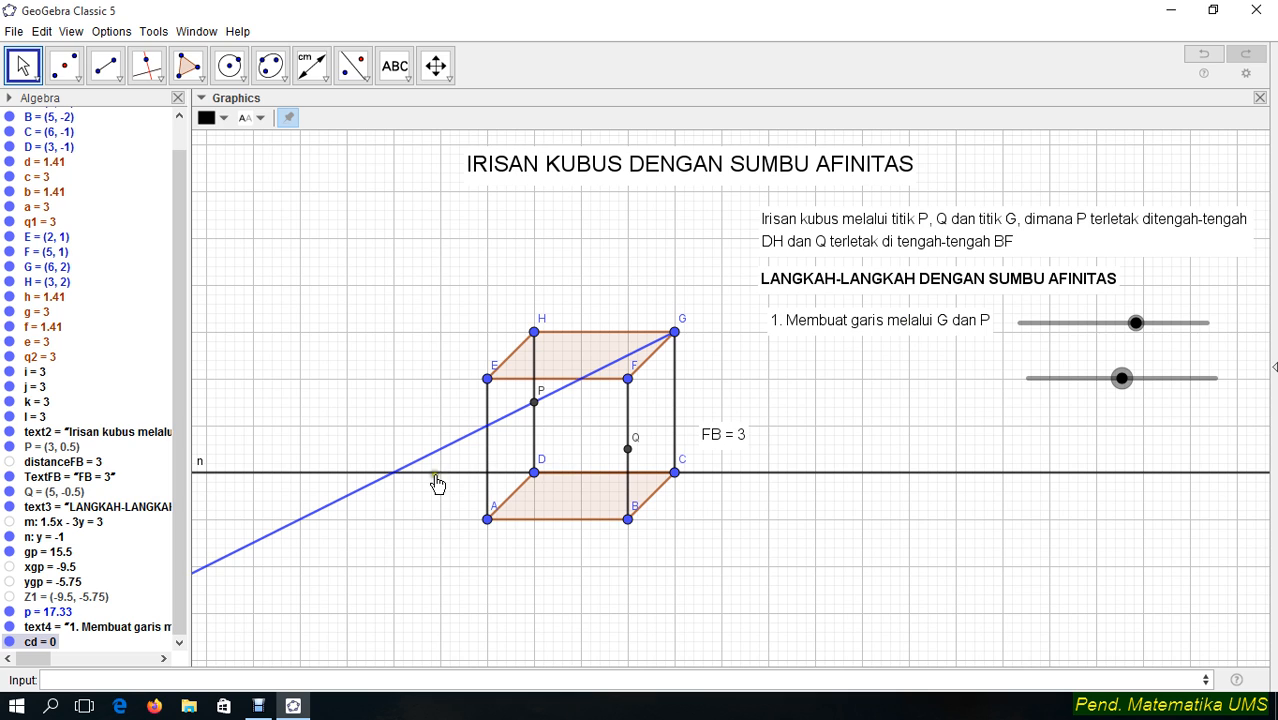
# Define the number xcd=x(C)-cd
pyautogui.click(79, 683)
pyautogui.write('xcd')
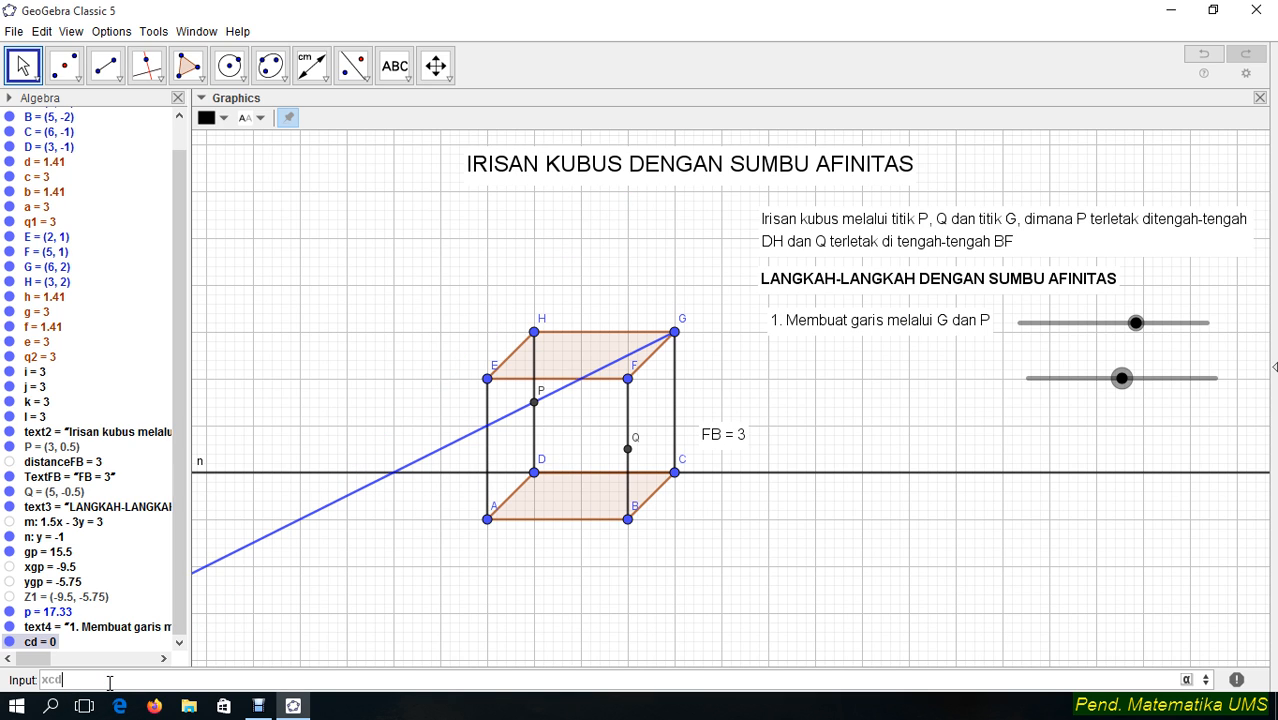
pyautogui.write('=x(')
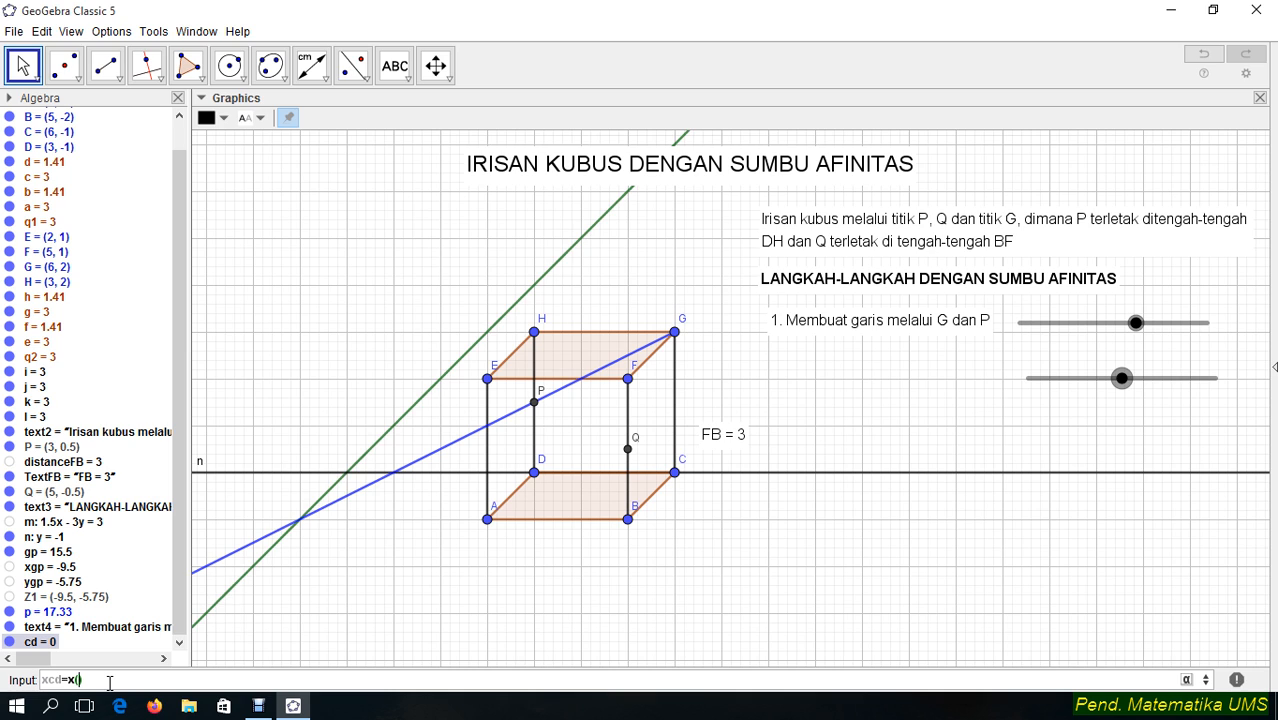
pyautogui.write('C')
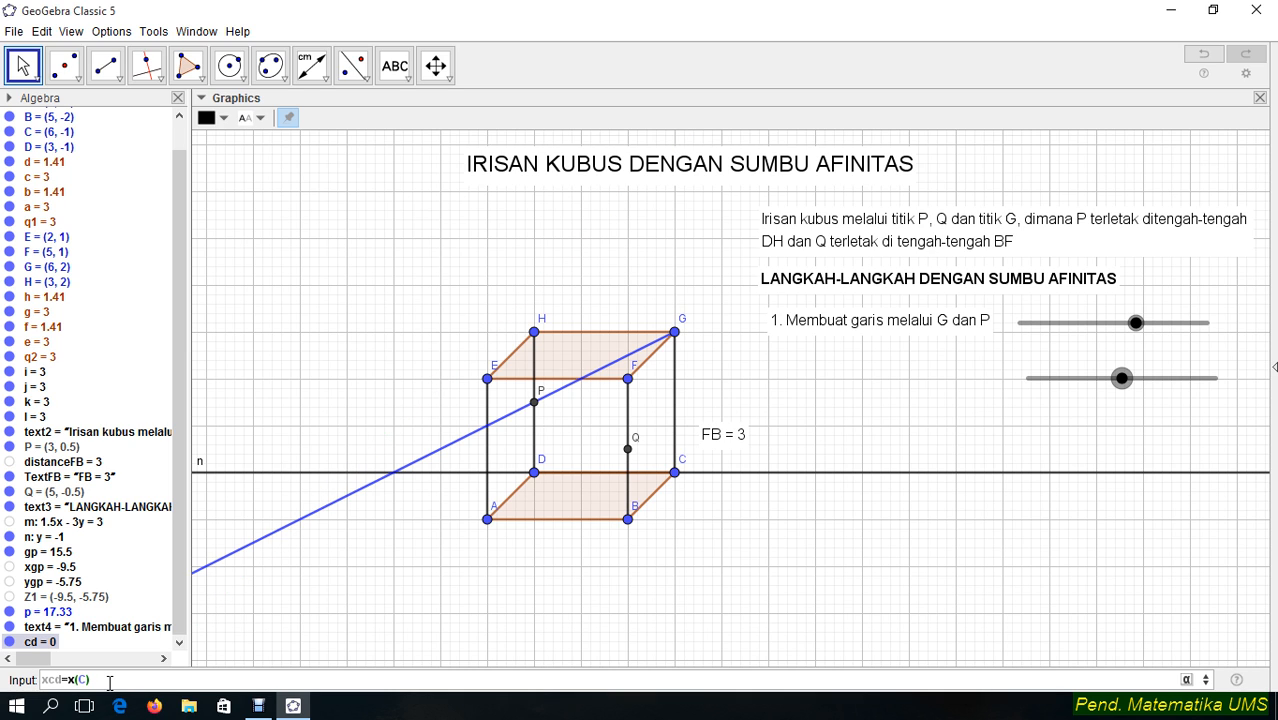
pyautogui.write('-x')
pyautogui.write('c')
pyautogui.write('d')
pyautogui.press('Return')
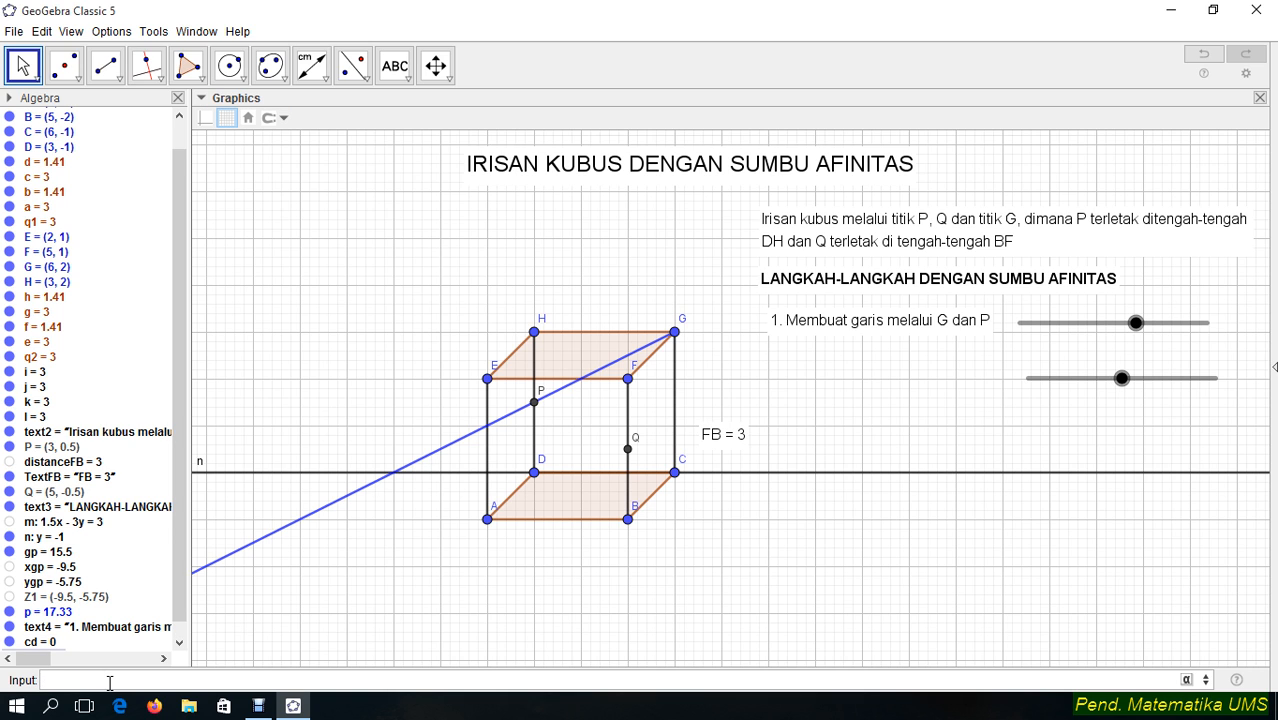
# Define ycd=n(xcd) and create the point Z2=(xcd,ycd)
pyautogui.scroll(-1, 150, 560)
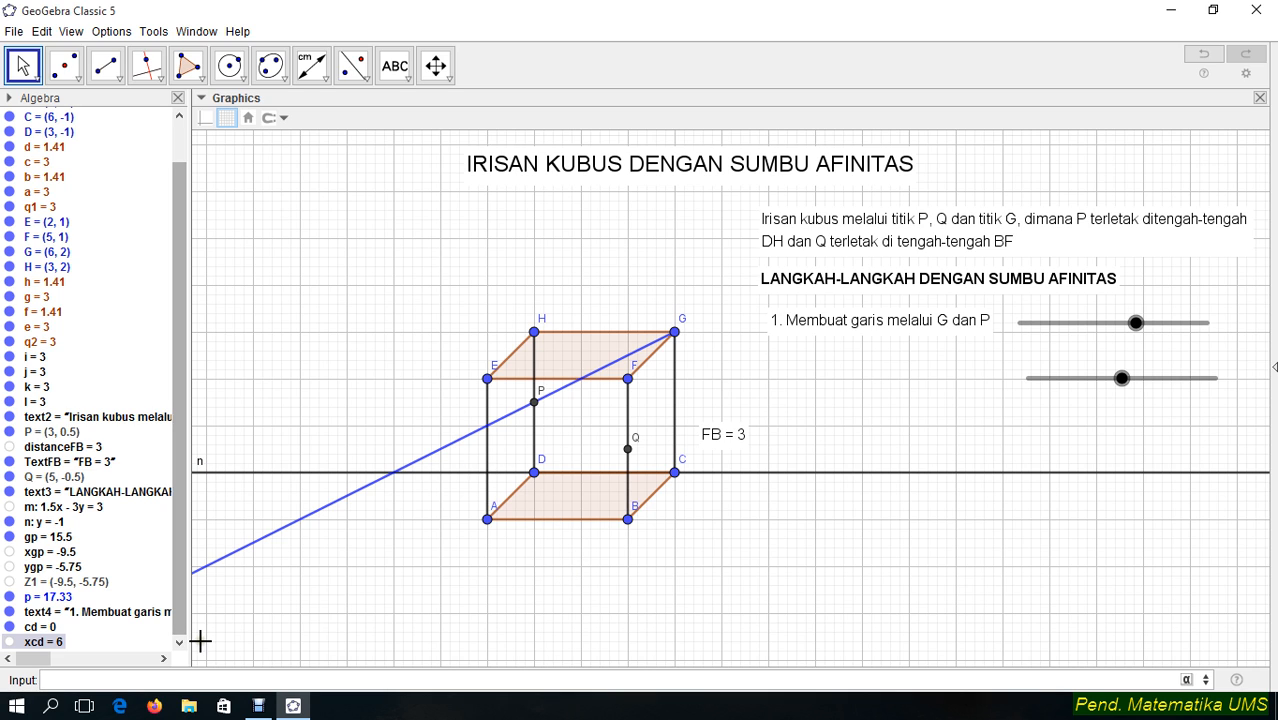
pyautogui.write('ycd')
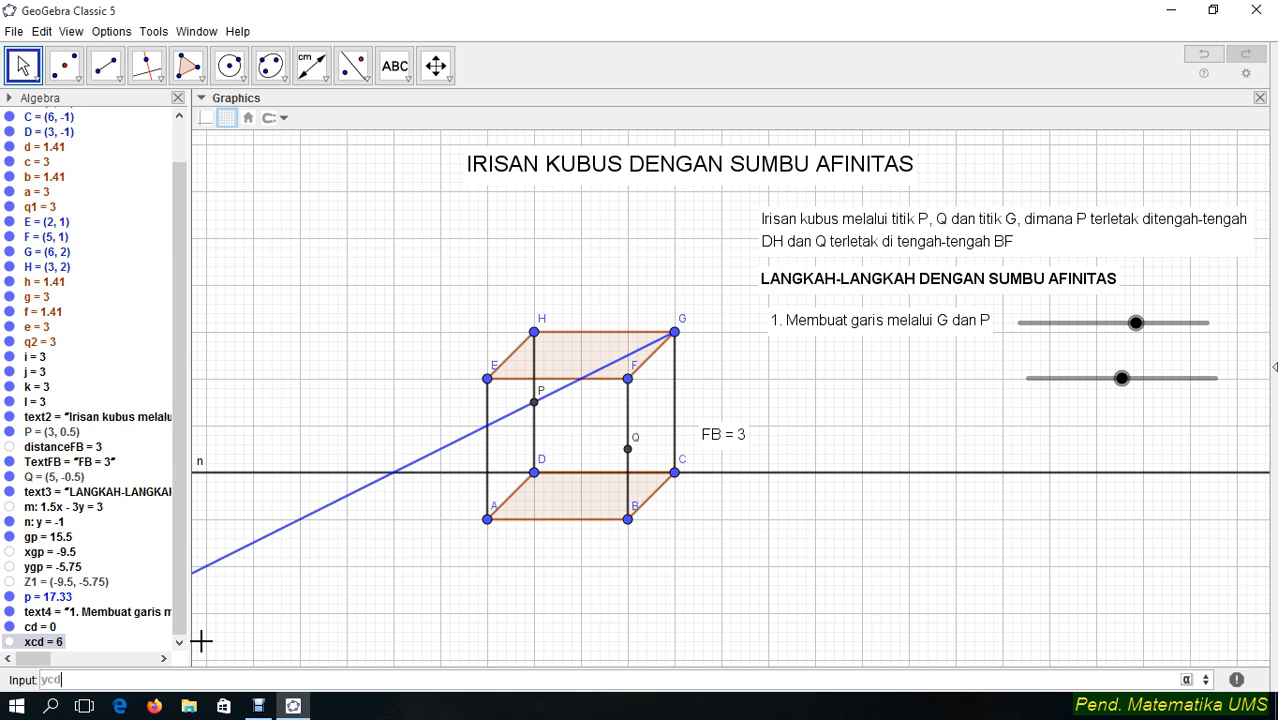
pyautogui.write('=n')
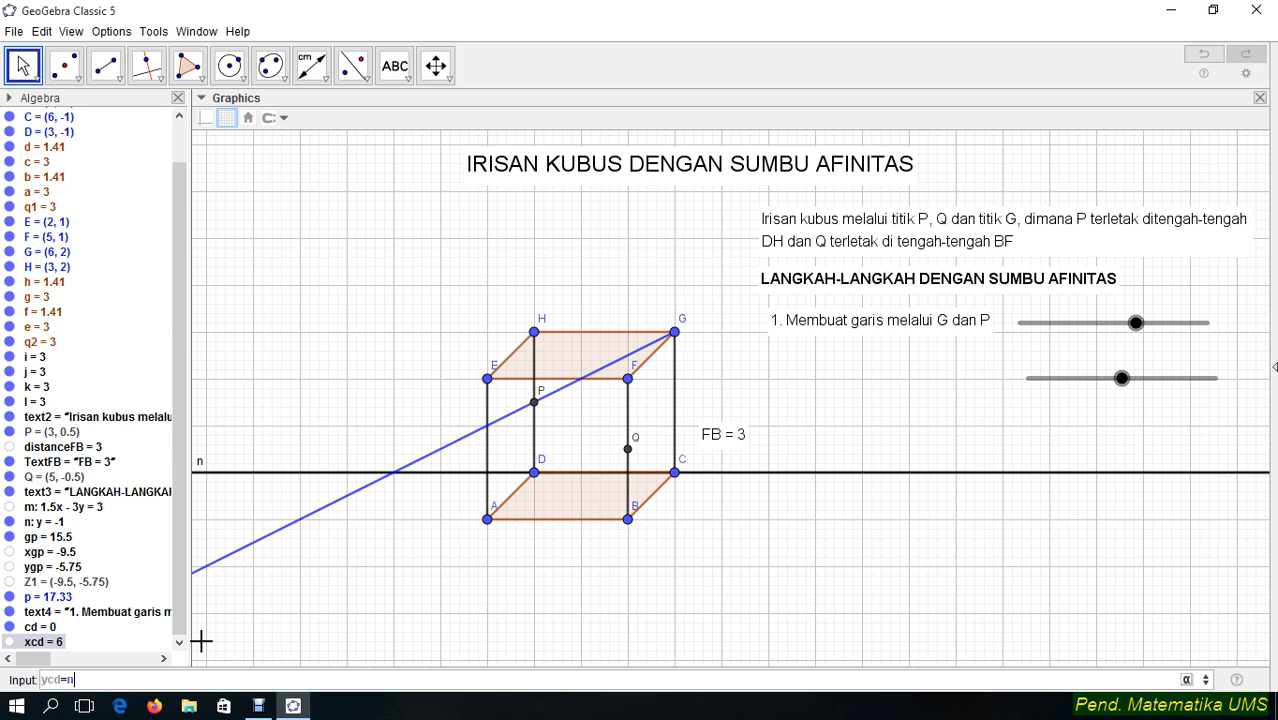
pyautogui.write('(xcd')
pyautogui.press('Return')
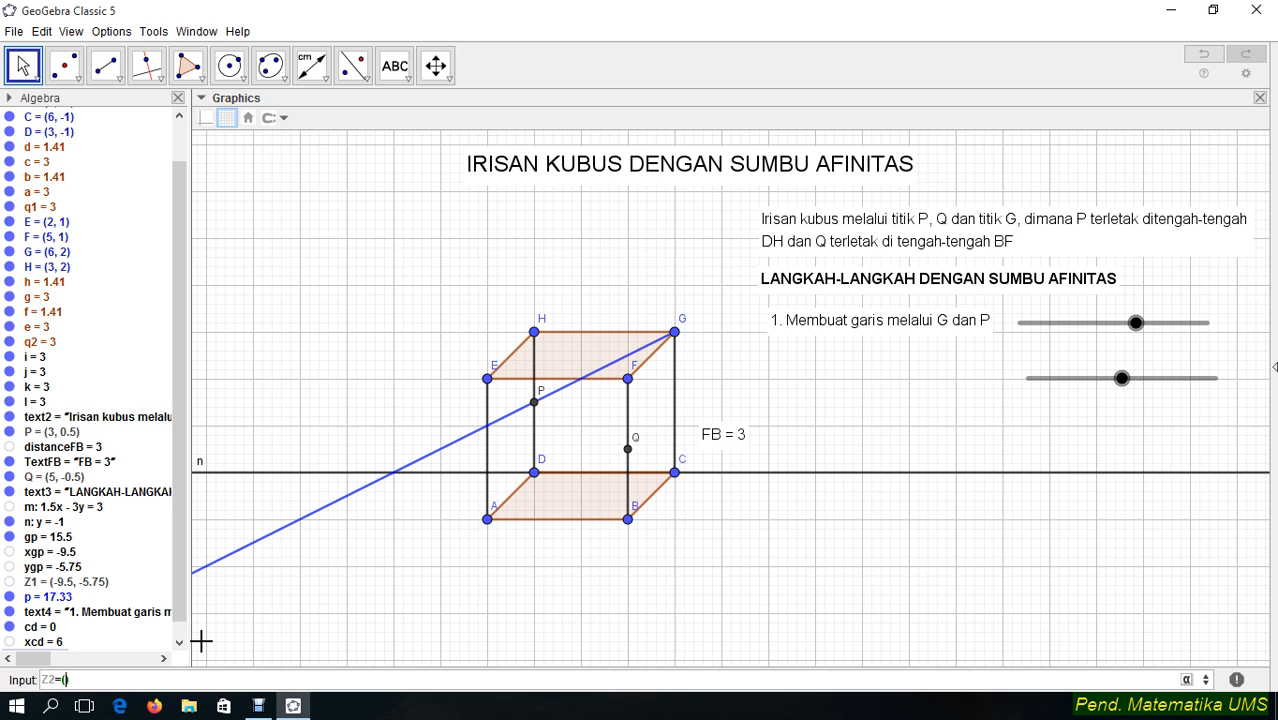
pyautogui.write('xcd,ycd')
pyautogui.press('Return')
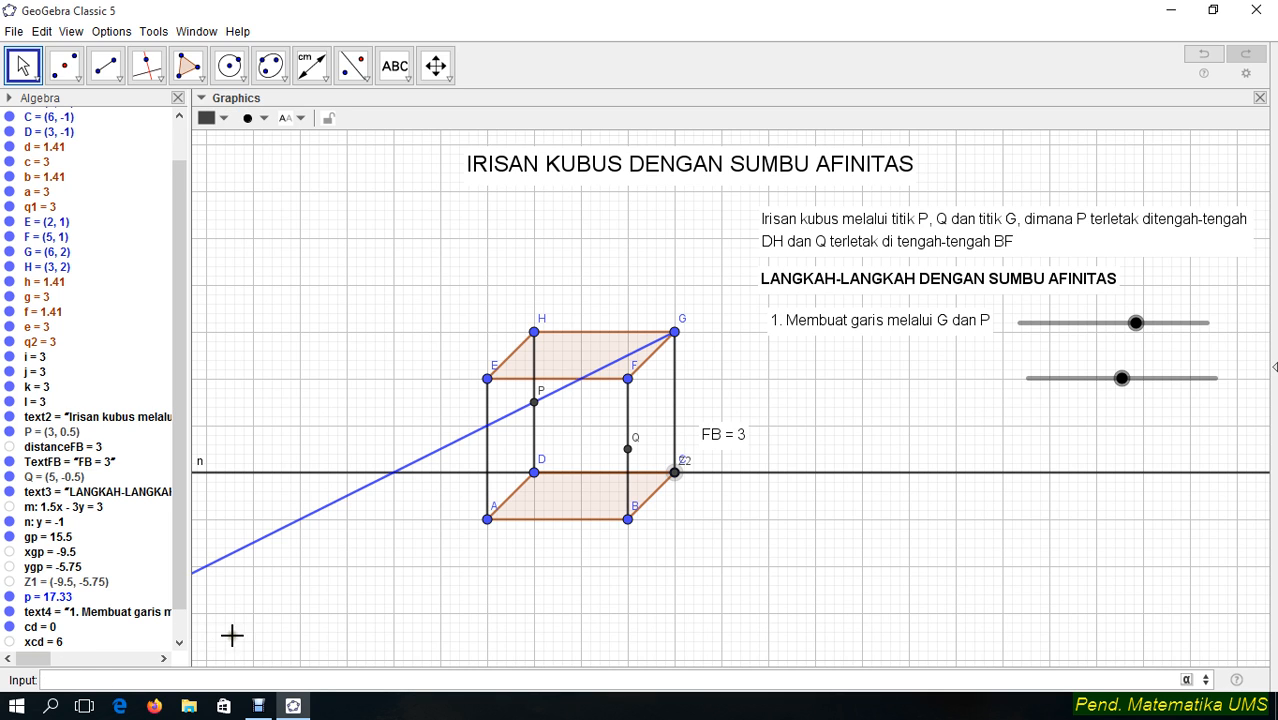
# Set cd to 2 and give its slider an interval from 0 to 25
pyautogui.moveTo(1122, 378); pyautogui.dragTo(1160, 380)
pyautogui.rightClick(1121, 385)
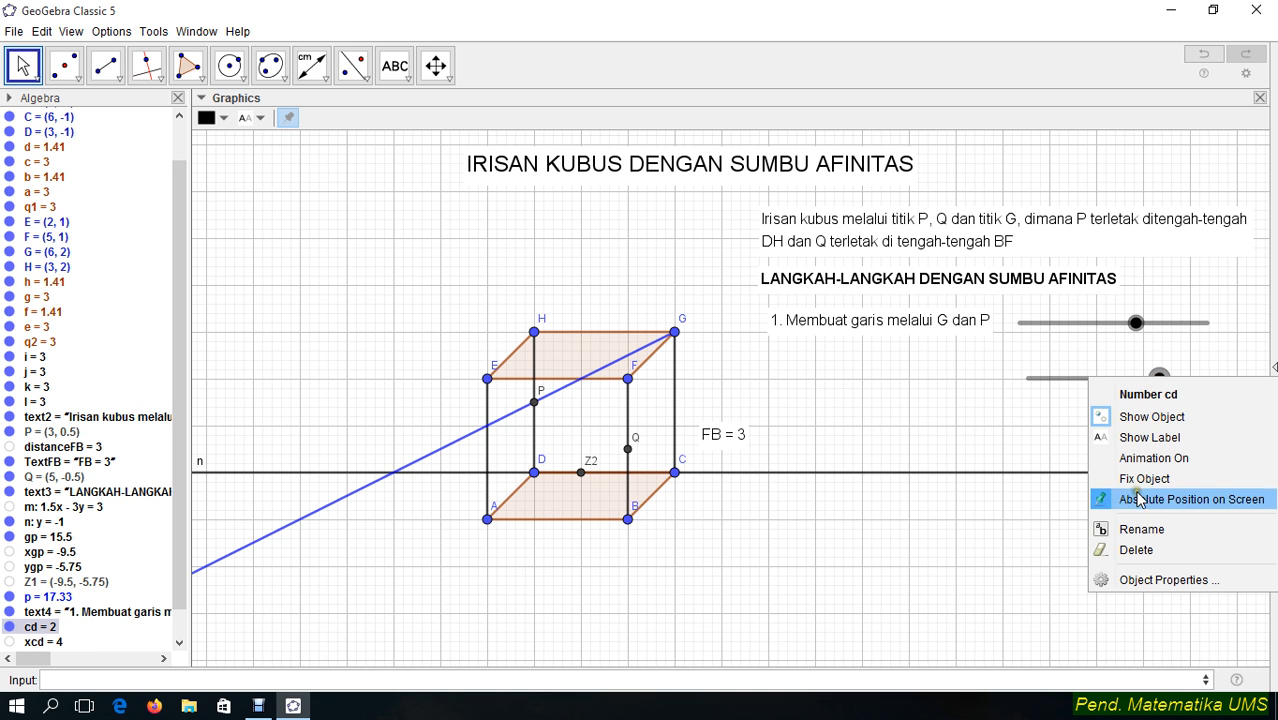
pyautogui.click(1130, 578)
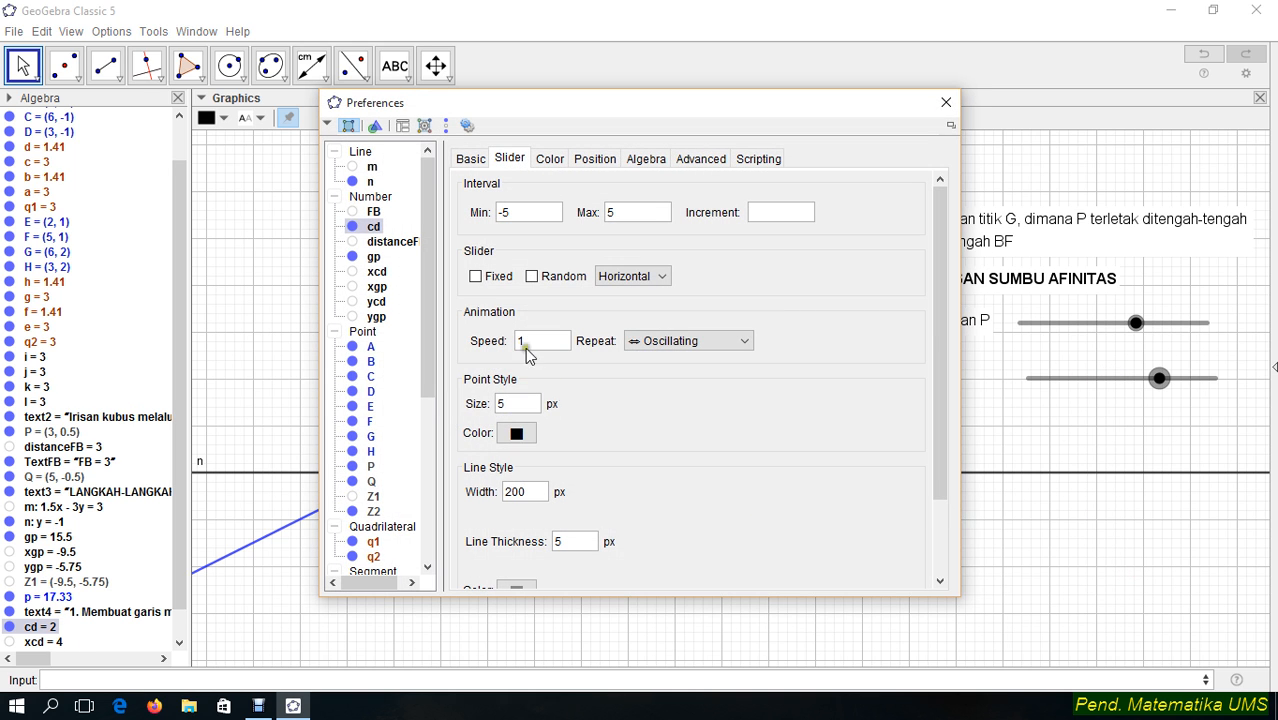
pyautogui.moveTo(522, 214); pyautogui.dragTo(480, 220)
pyautogui.write('0')
pyautogui.click(608, 212)
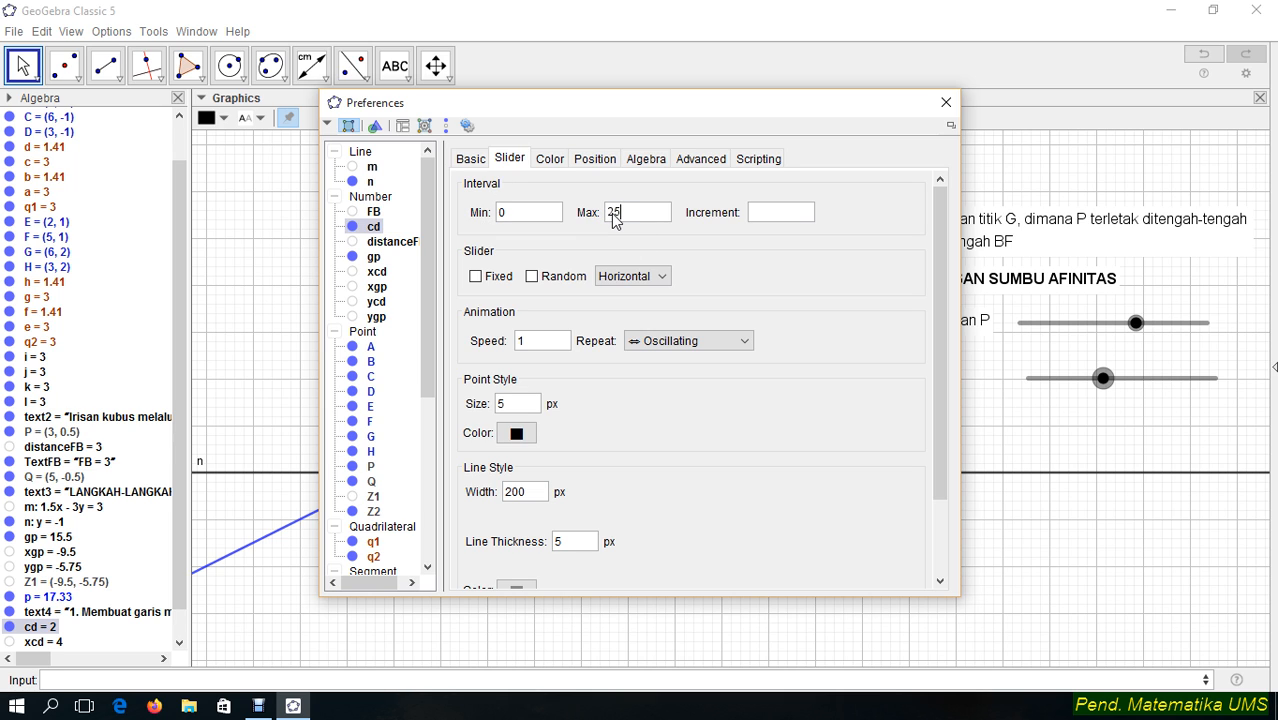
pyautogui.press('Return')
pyautogui.click(944, 103)
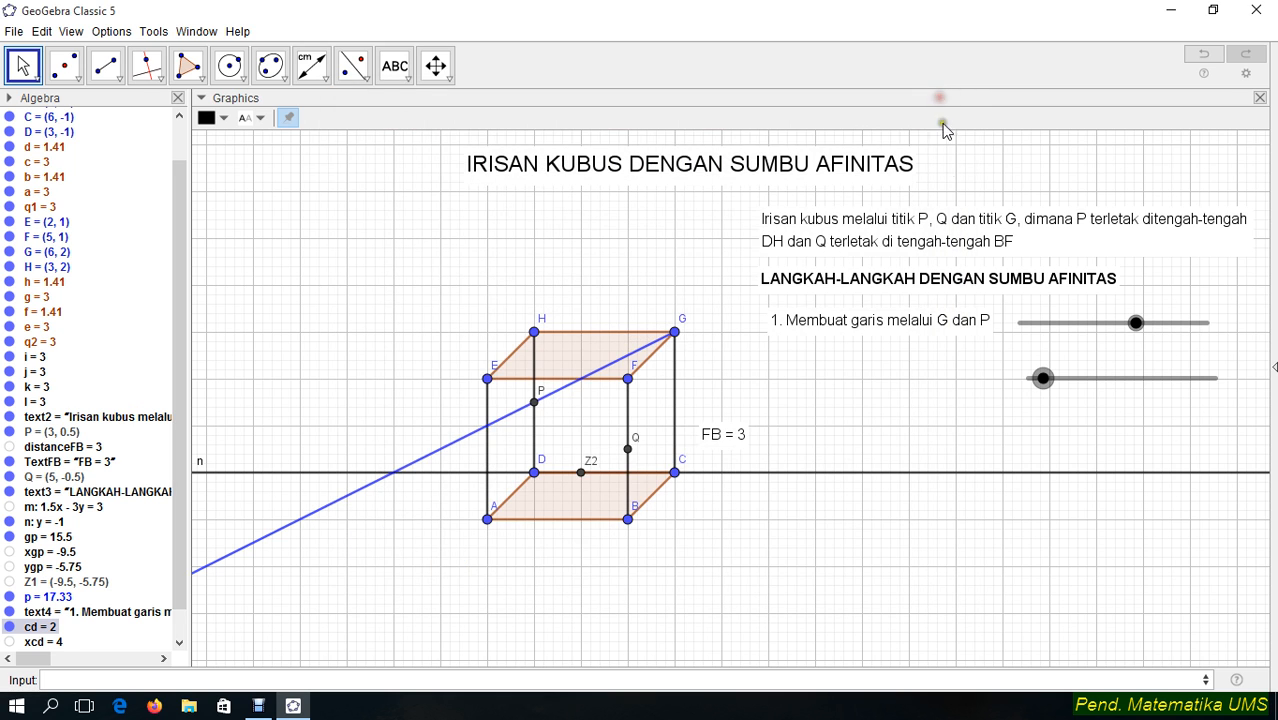
# Hide line n through C and D, and set cd to 6.6
pyautogui.moveTo(1044, 375); pyautogui.dragTo(1130, 388)
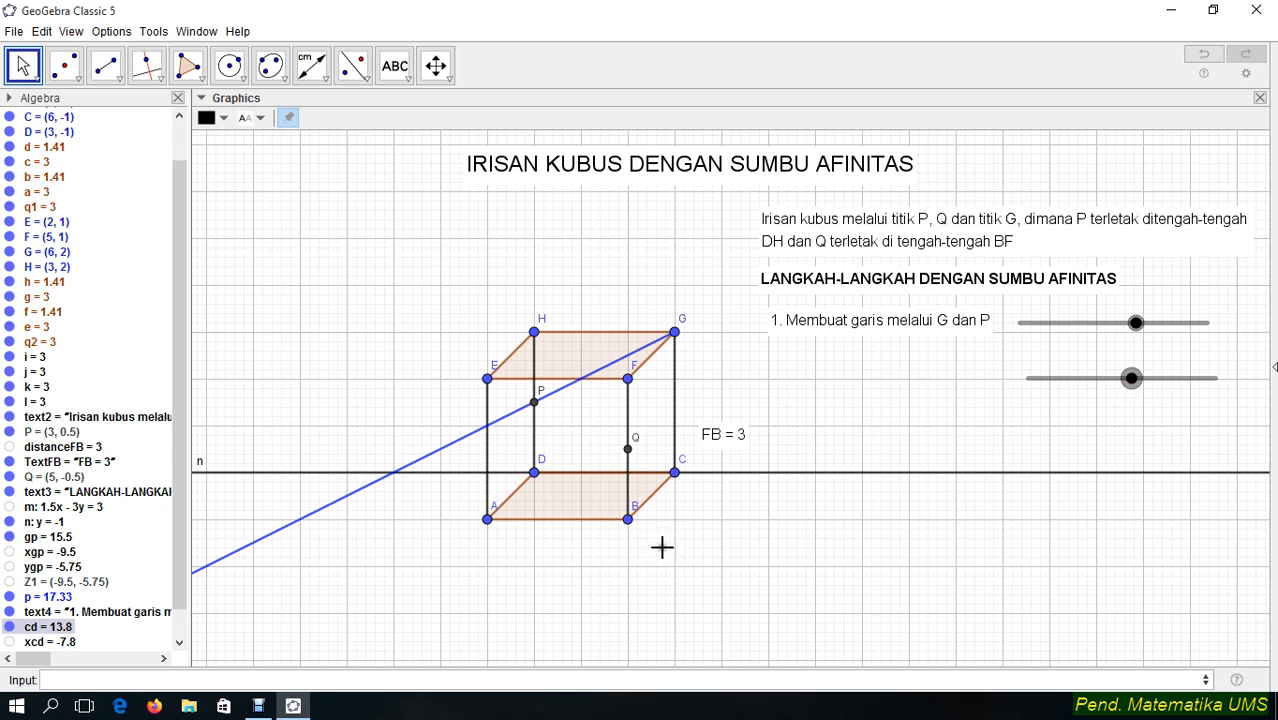
pyautogui.rightClick(720, 469)
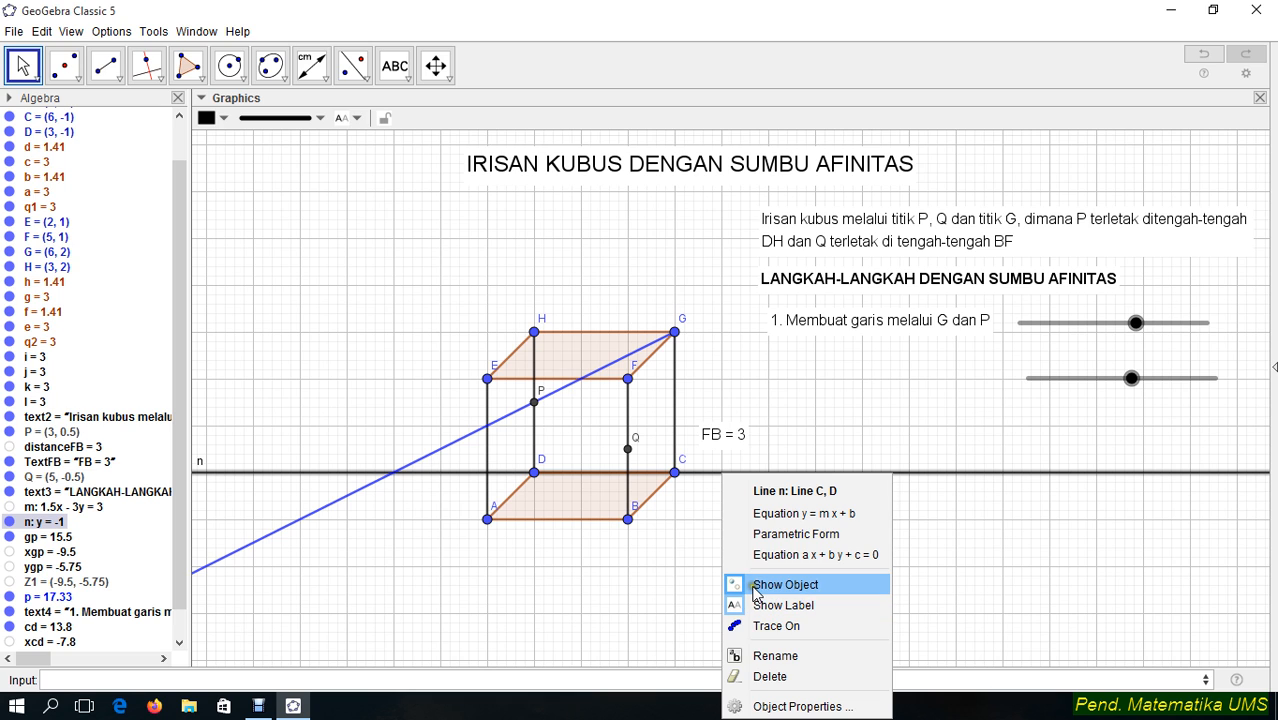
pyautogui.click(755, 584)
pyautogui.moveTo(1131, 379); pyautogui.dragTo(1077, 392)
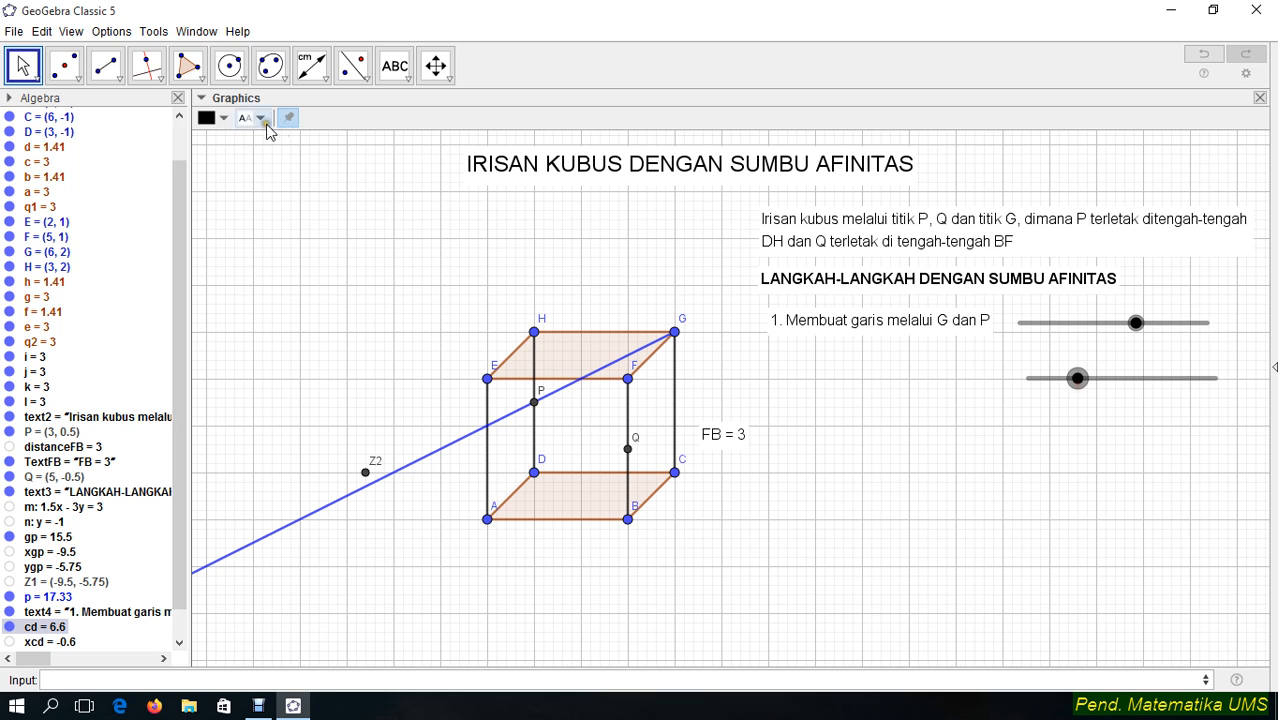
# Draw a segment from C to Z2 and colour it blue
pyautogui.click(106, 66)
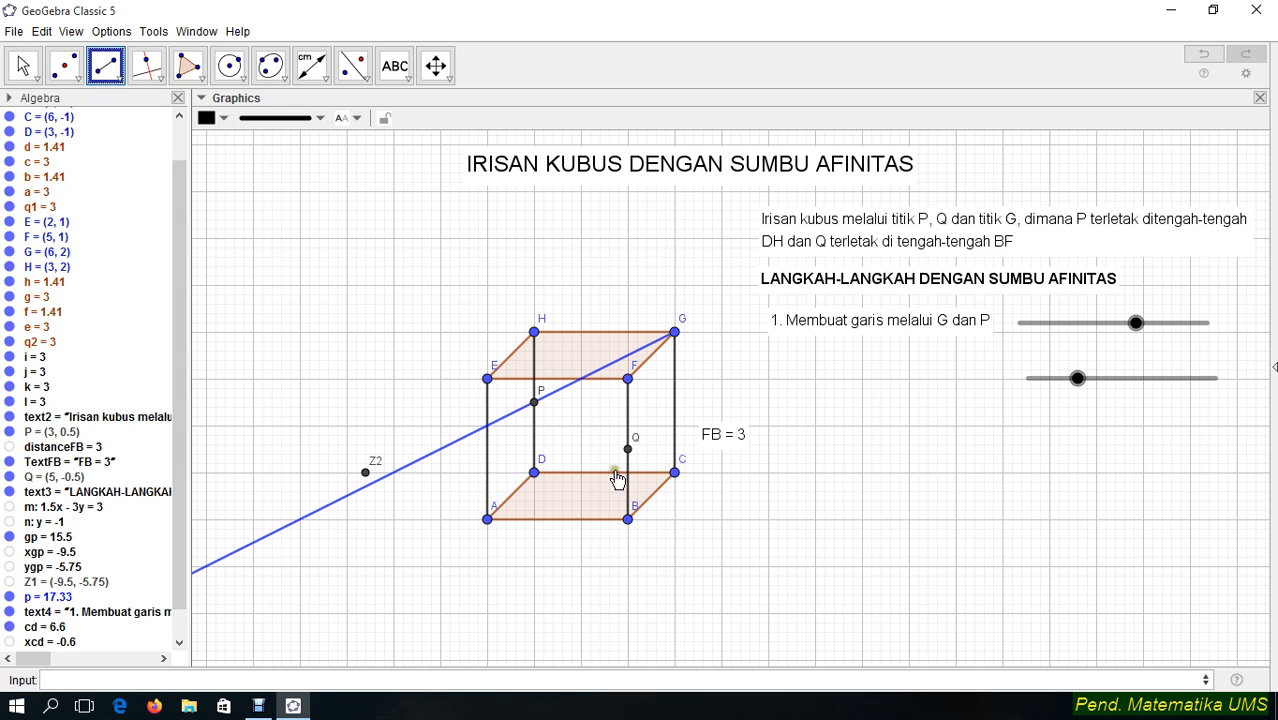
pyautogui.click(676, 473)
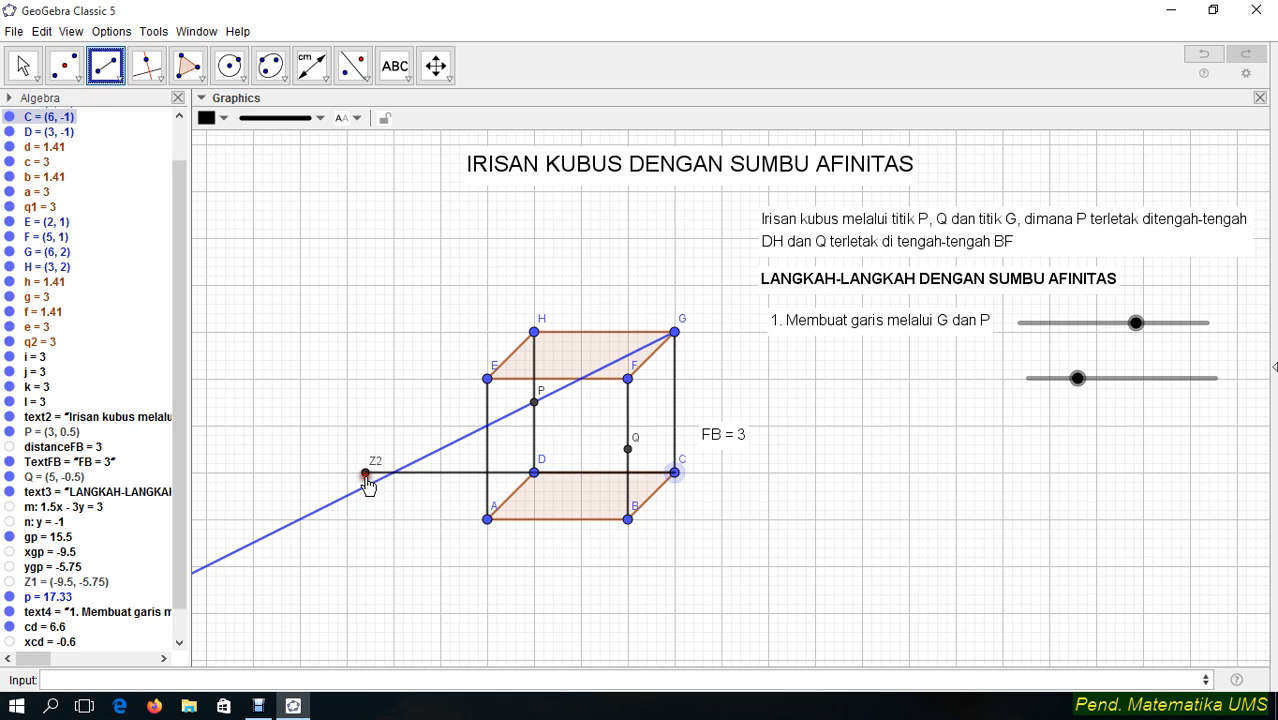
pyautogui.click(366, 472)
pyautogui.click(20, 64)
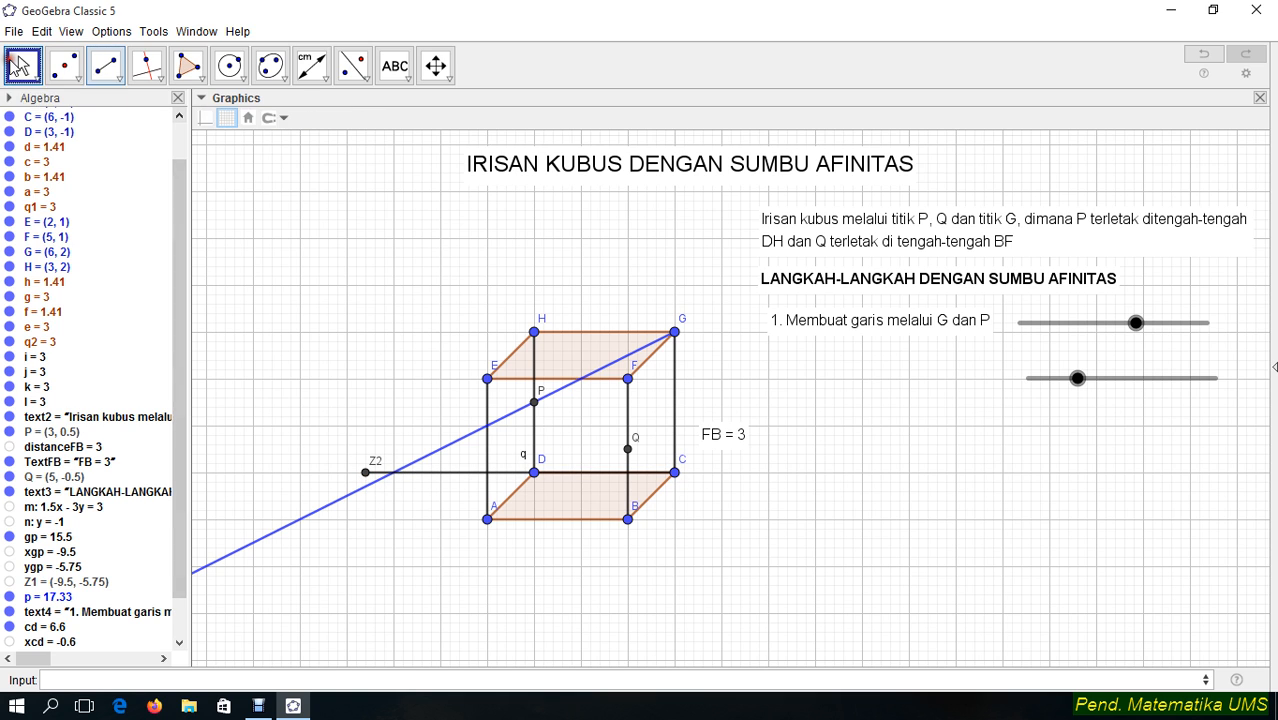
pyautogui.click(456, 484)
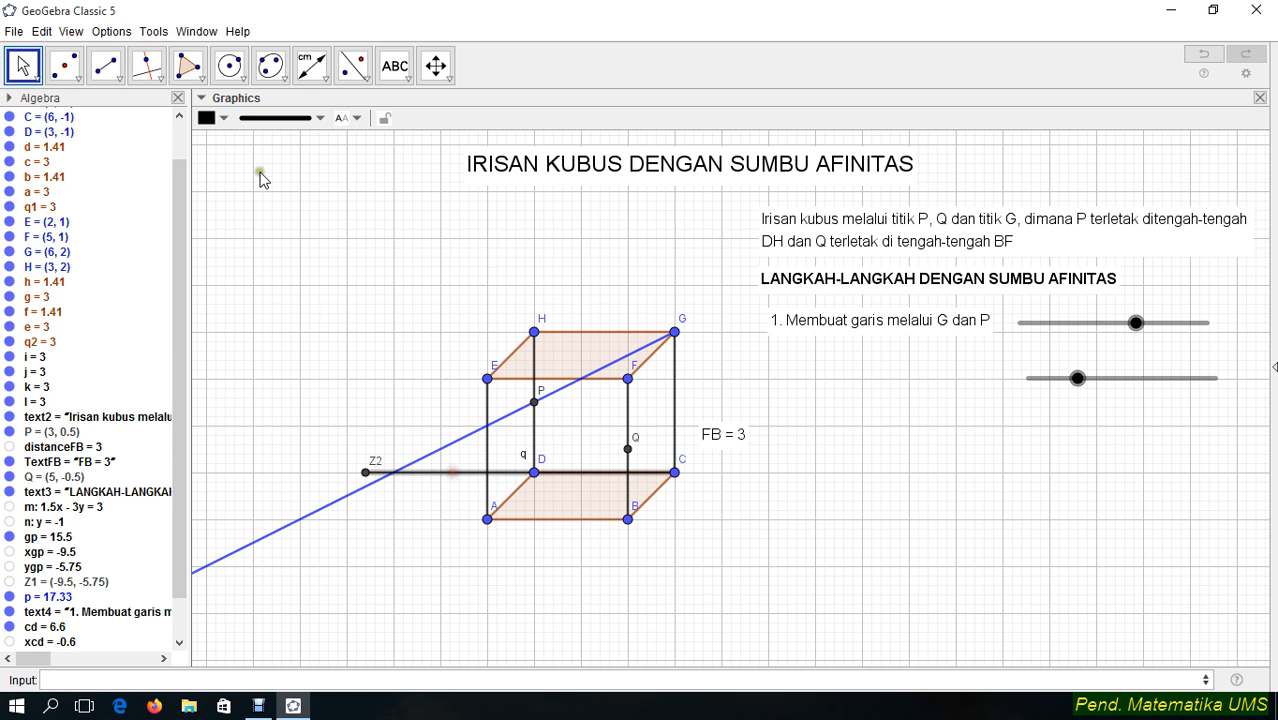
pyautogui.click(207, 118)
pyautogui.click(325, 139)
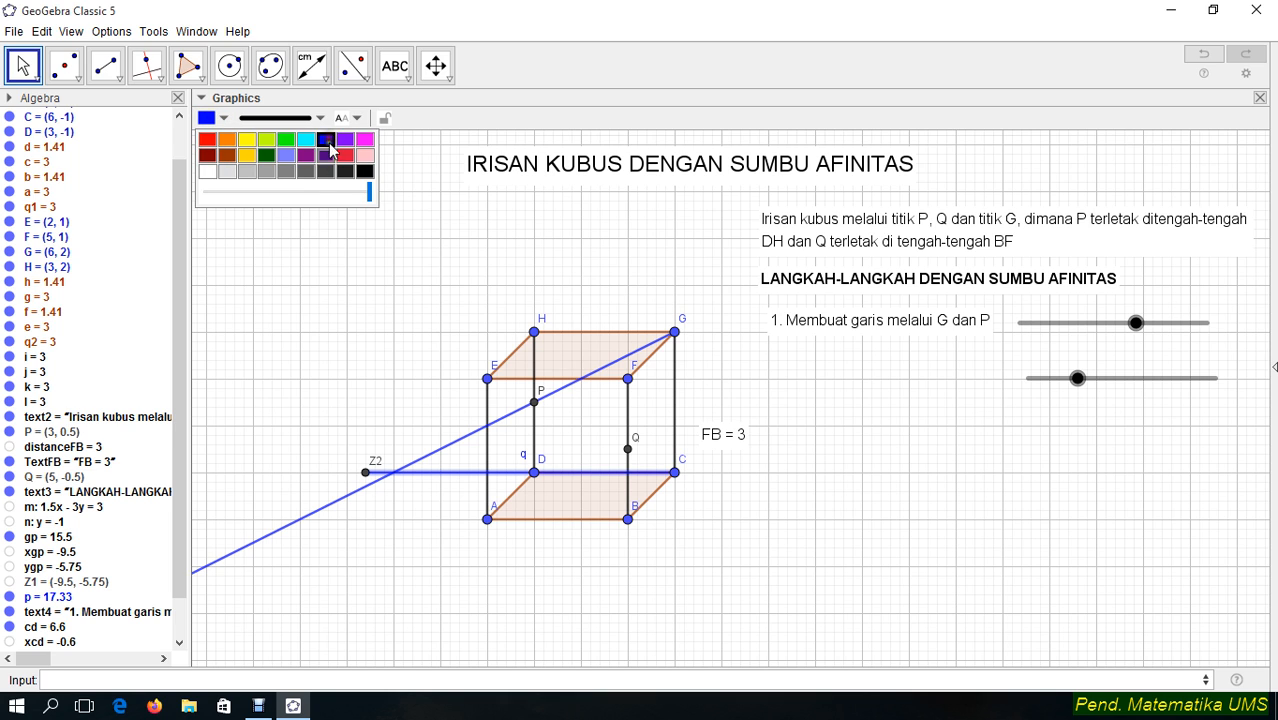
# Hide point Z2 with its label and the label of segment C–Z2, and set cd to 9.6
pyautogui.rightClick(369, 476)
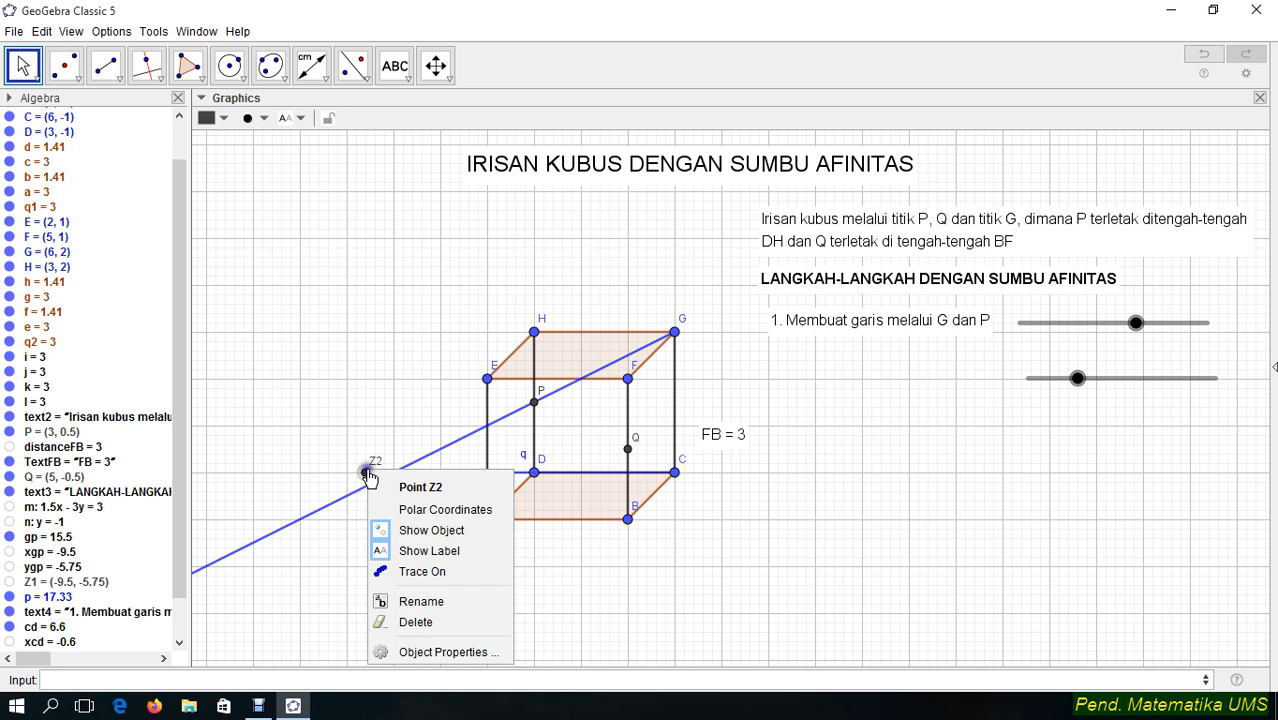
pyautogui.click(409, 541)
pyautogui.rightClick(456, 474)
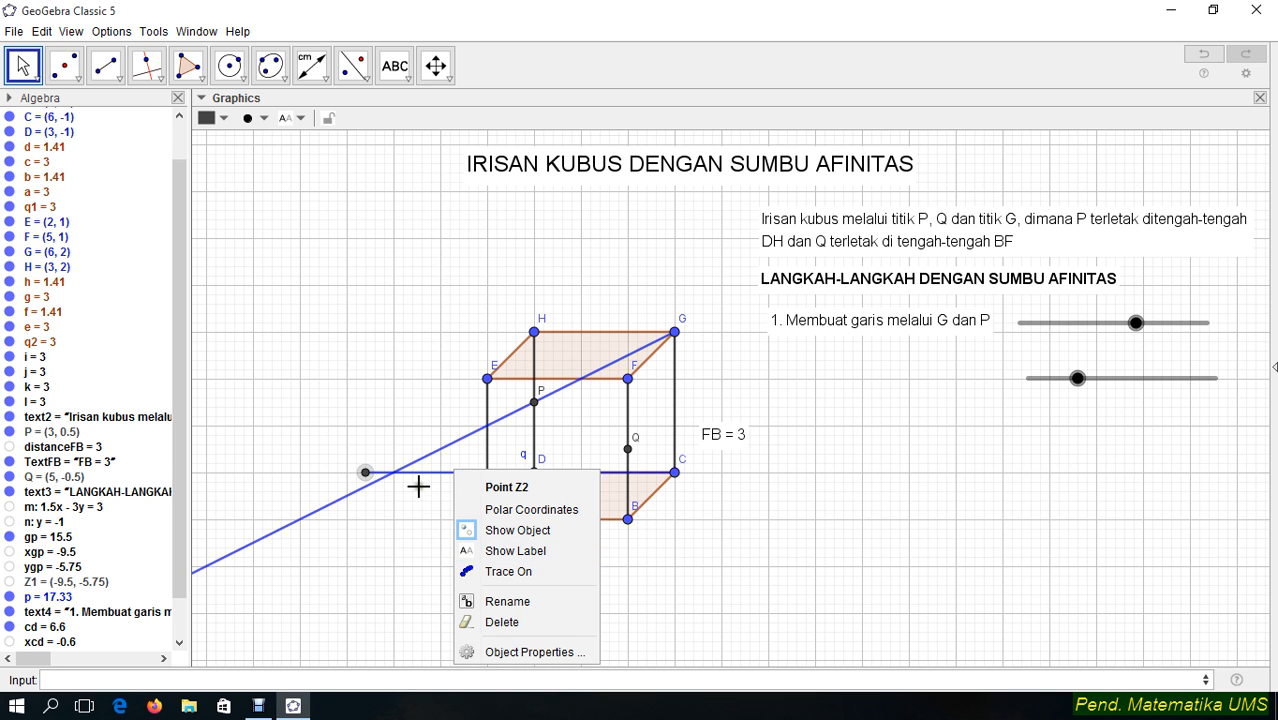
pyautogui.rightClick(421, 475)
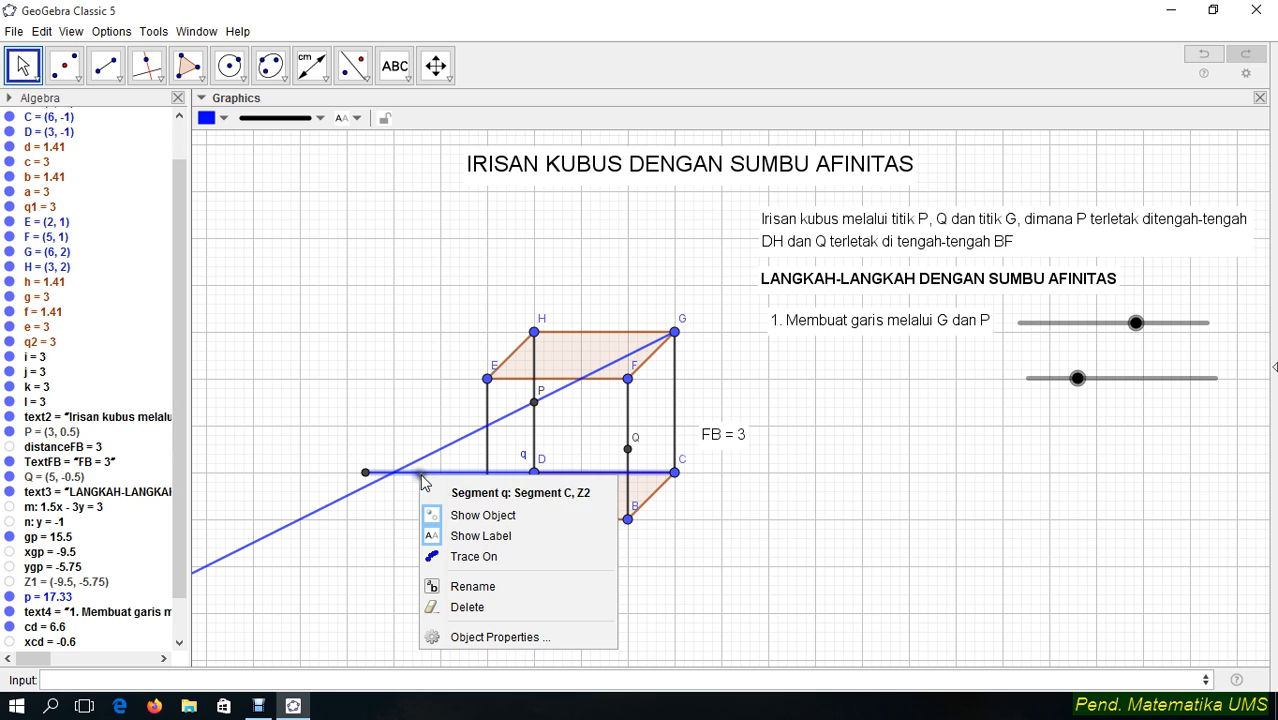
pyautogui.click(464, 533)
pyautogui.rightClick(366, 474)
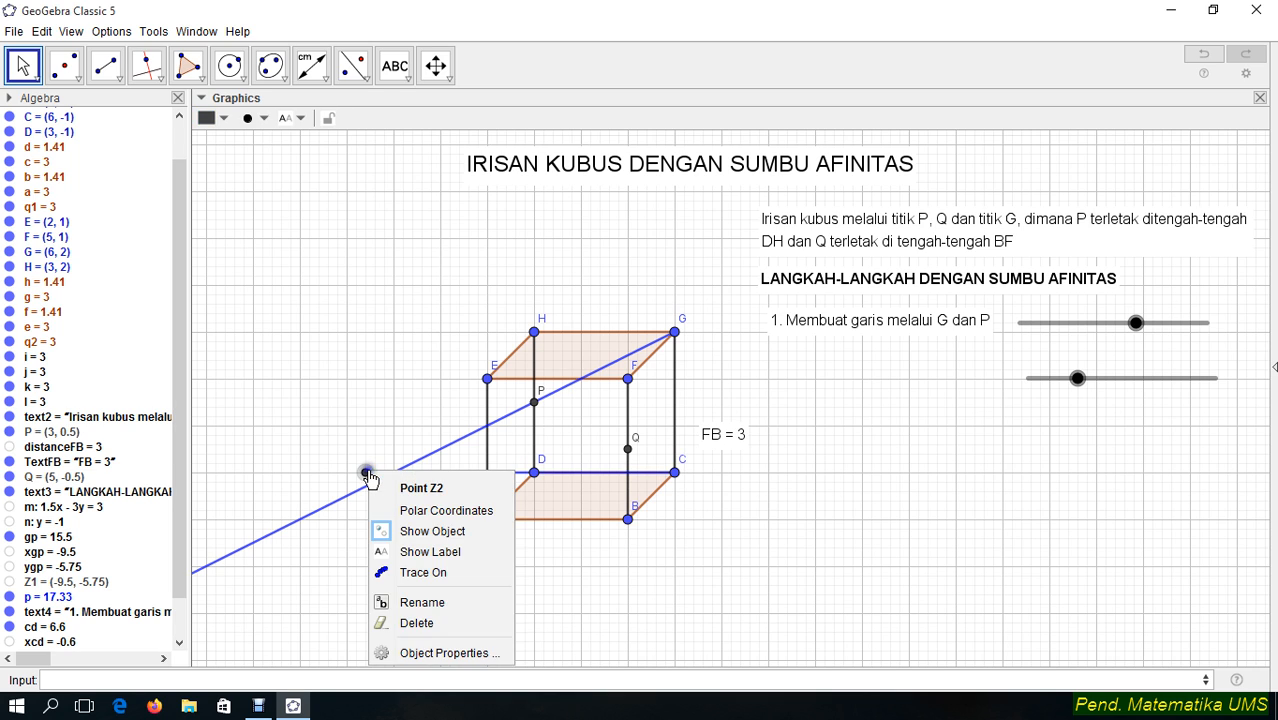
pyautogui.click(415, 531)
pyautogui.click(1079, 381)
pyautogui.moveTo(1081, 385)
pyautogui.mouseDown()
pyautogui.moveTo(1138, 380)
pyautogui.moveTo(1022, 380)
pyautogui.moveTo(1101, 378)
pyautogui.mouseUp()
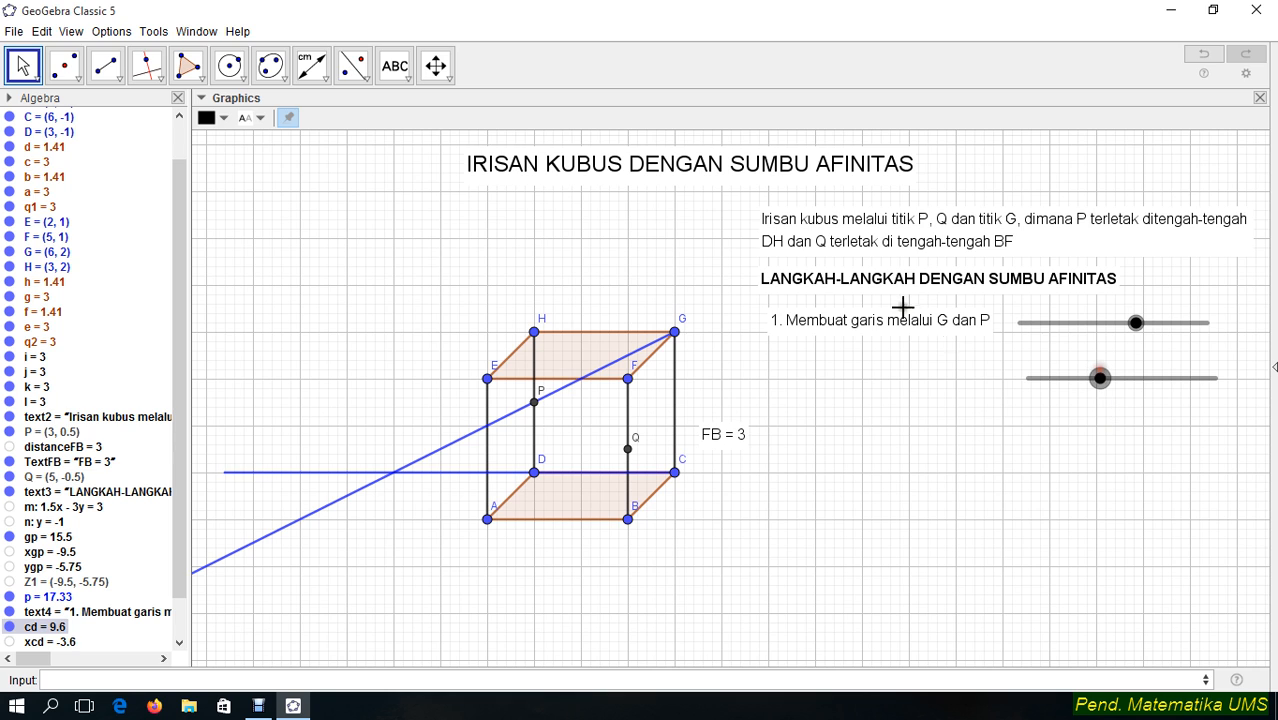
# Add the text "2. Membuat Garis Alas bidang CDHG" beneath the first construction step
pyautogui.click(893, 324)
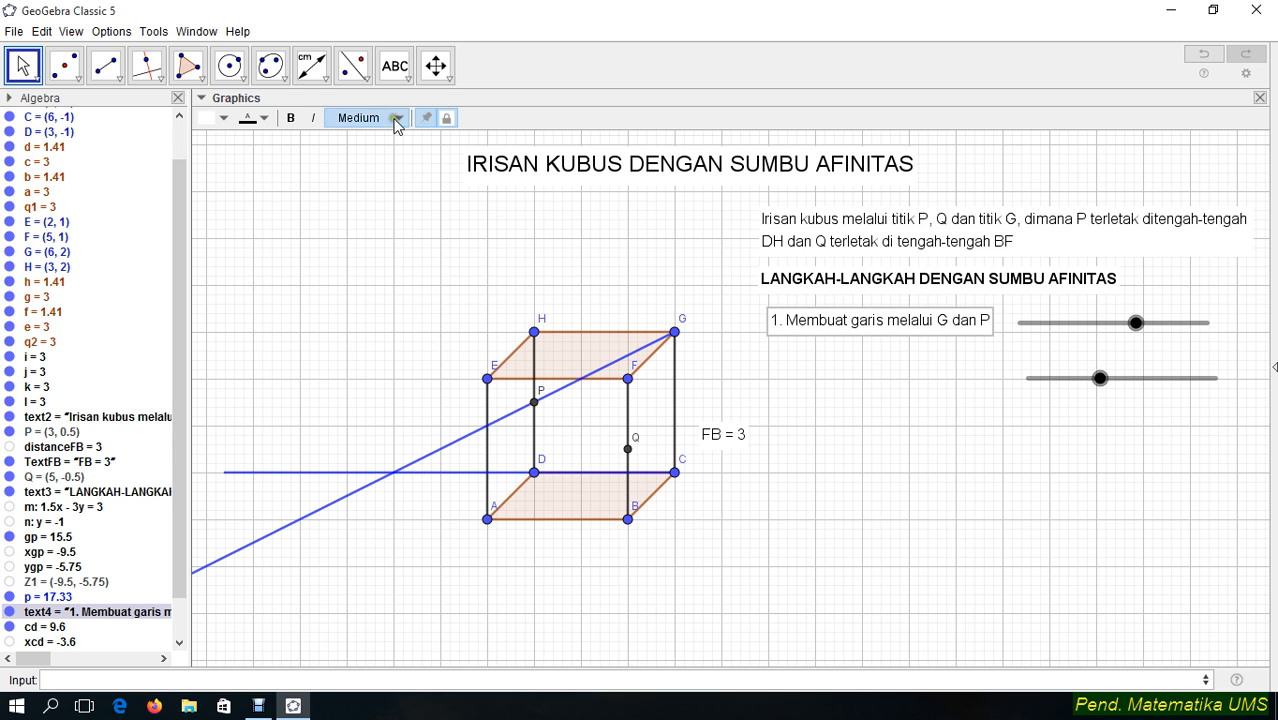
pyautogui.click(395, 66)
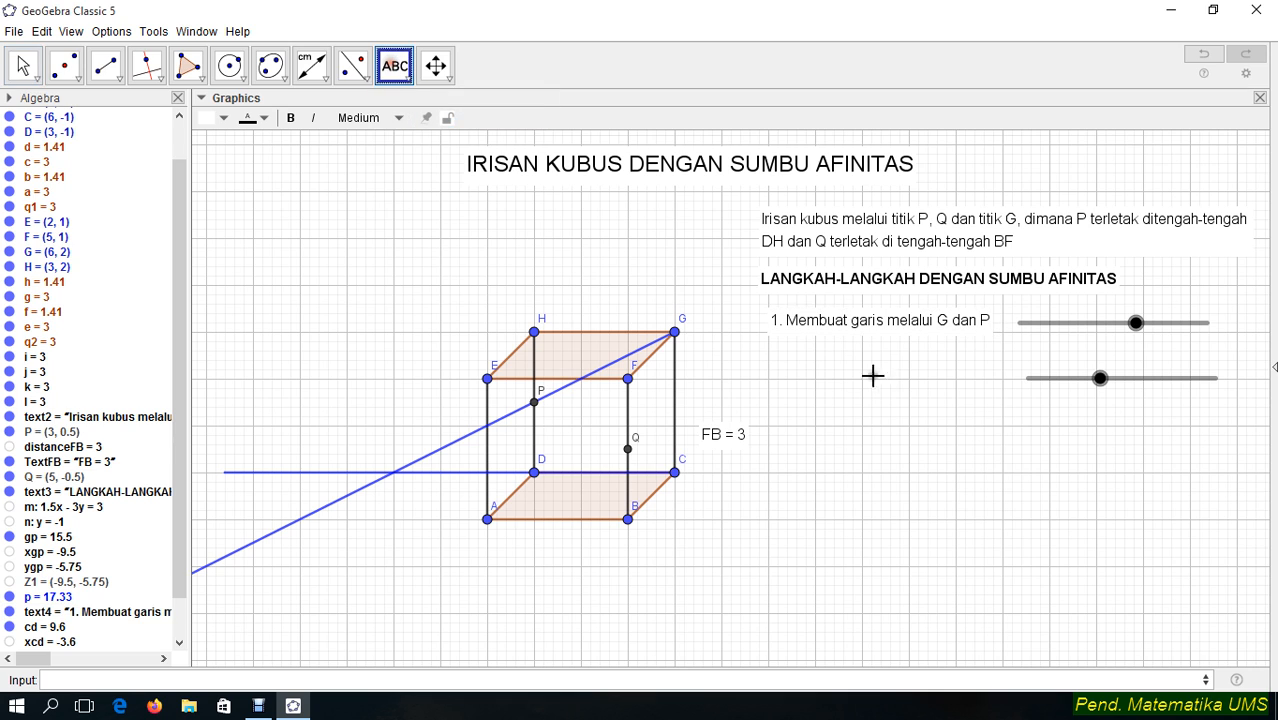
pyautogui.click(776, 371)
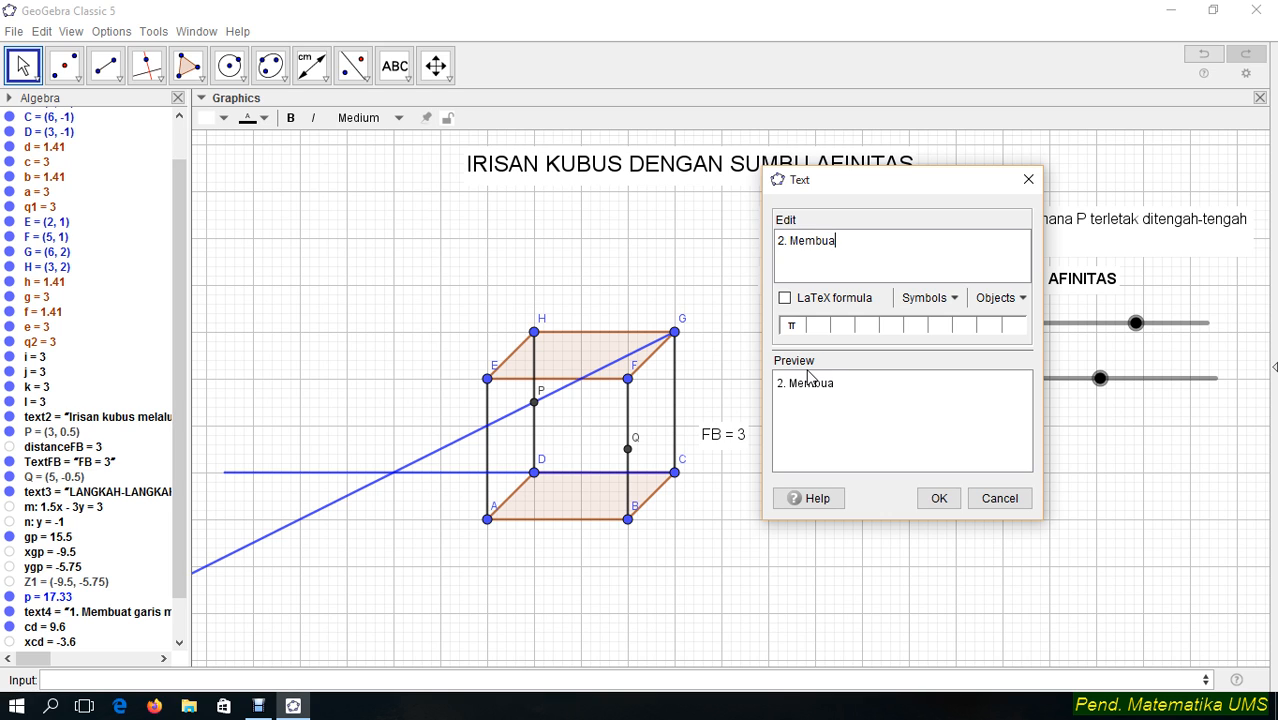
pyautogui.write('2. Membuat Garis Alas bidang CDHG')
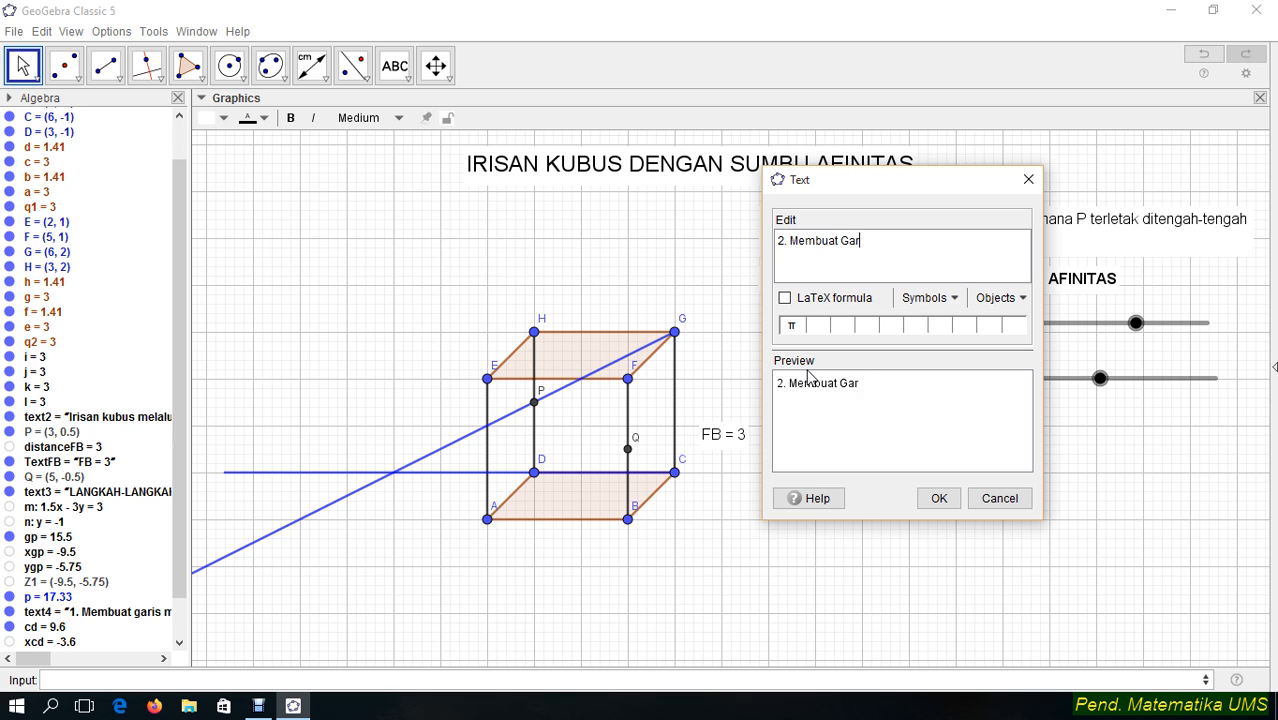
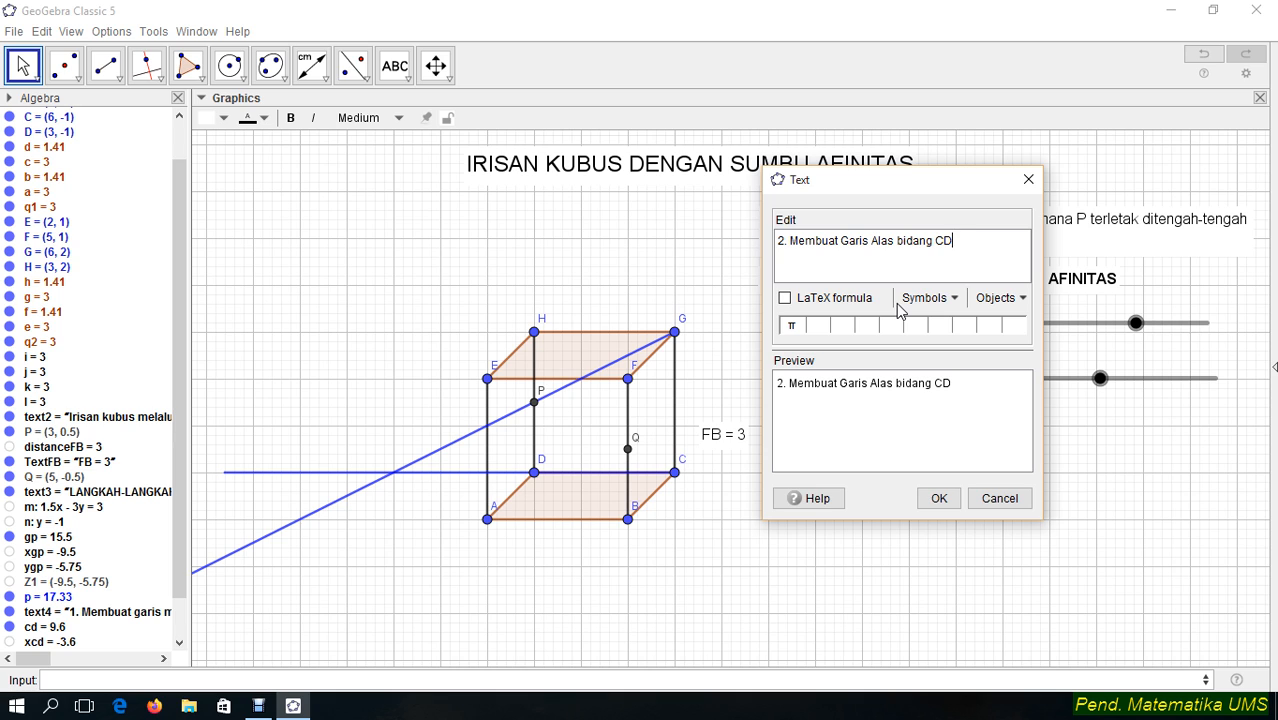
pyautogui.press('BackSpace')
pyautogui.press('BackSpace')
pyautogui.click(939, 498)
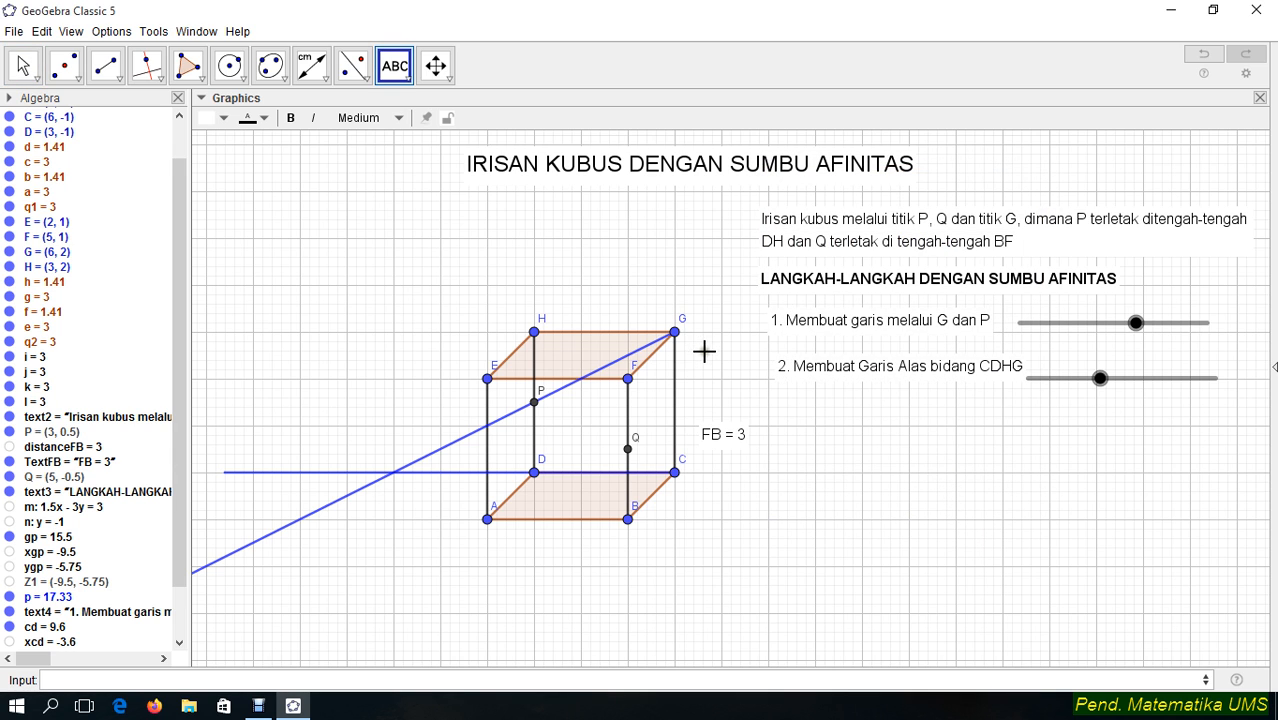
# Align the step 2 text beside the cd slider, then pin it to the screen and lock its position
pyautogui.moveTo(832, 378); pyautogui.dragTo(820, 378)
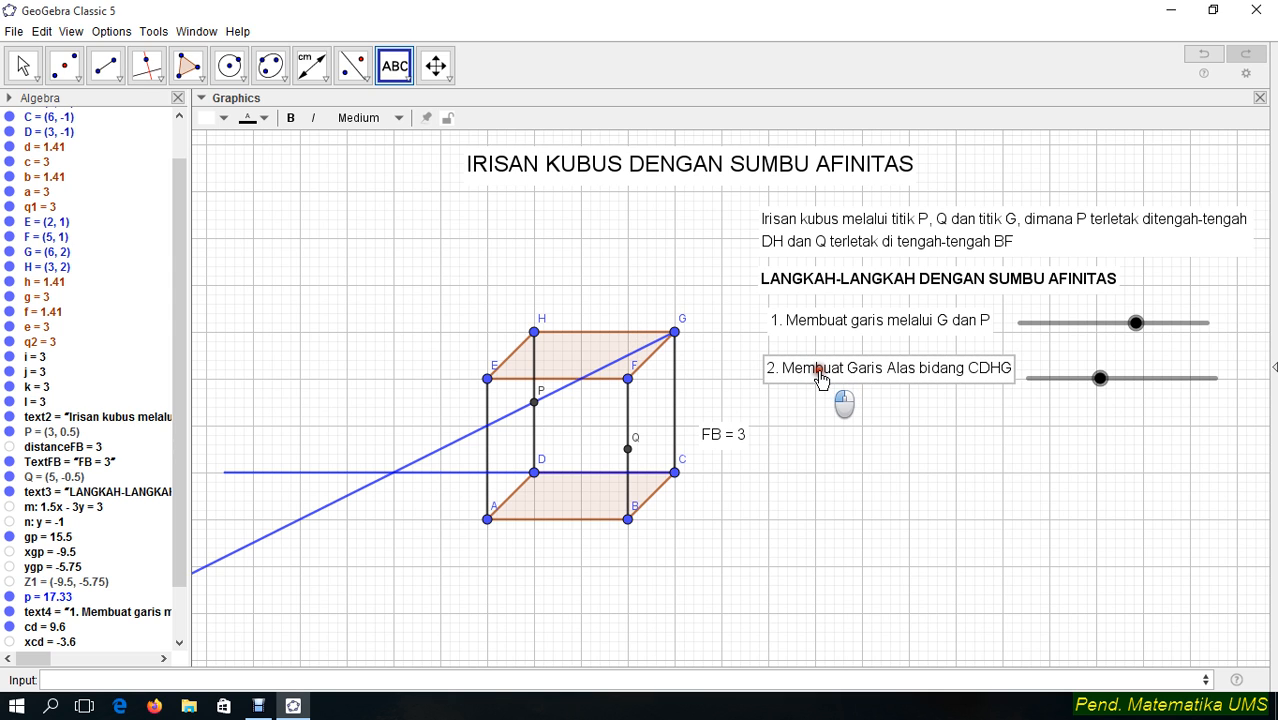
pyautogui.doubleClick(820, 378)
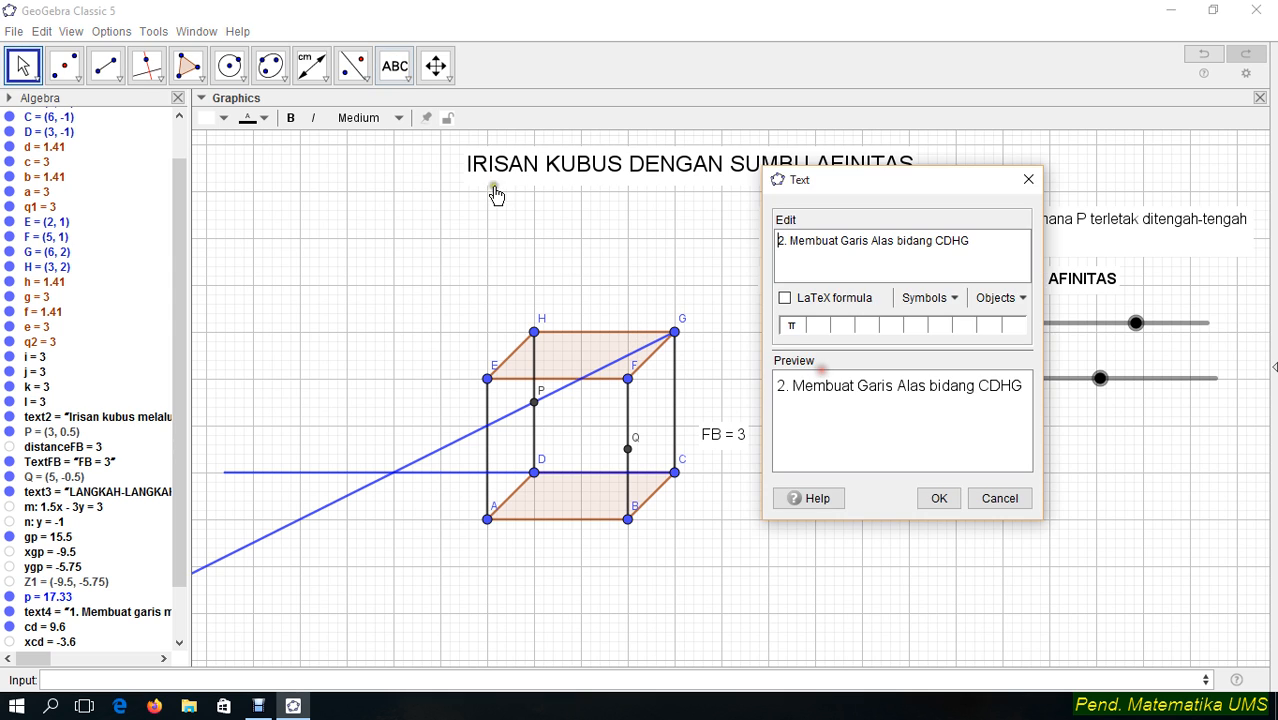
pyautogui.click(1028, 180)
pyautogui.click(70, 70)
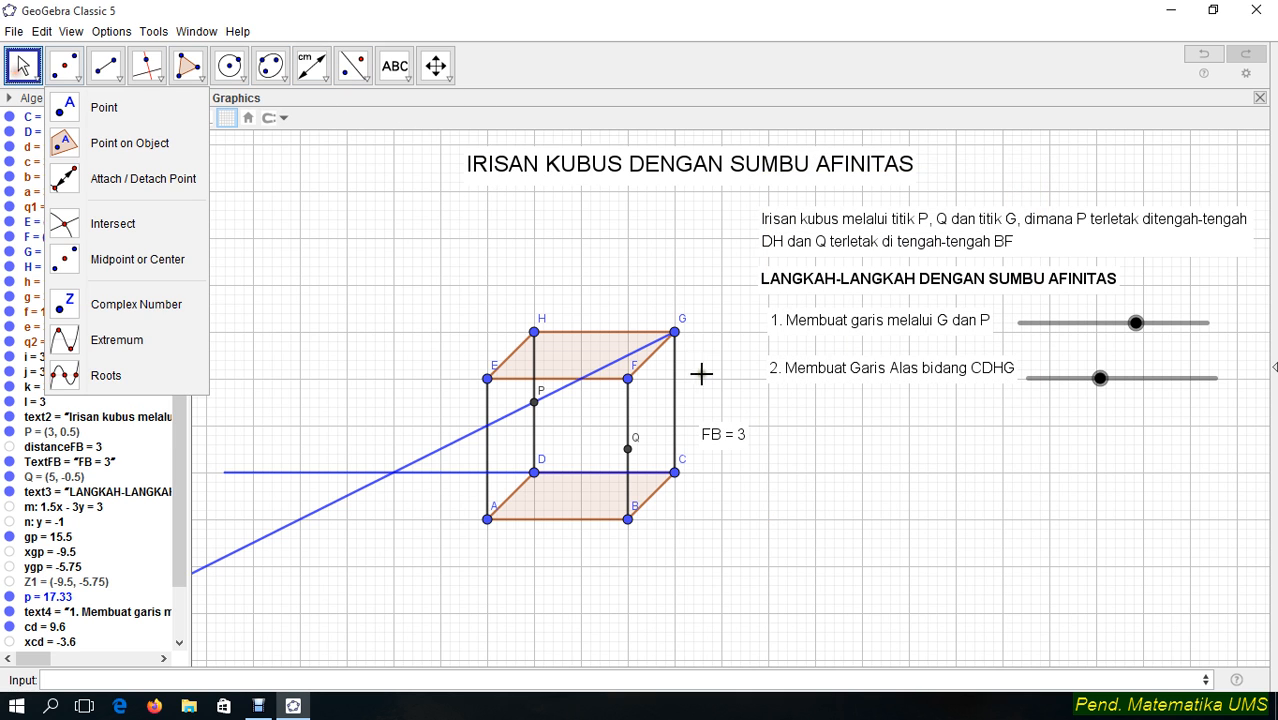
pyautogui.click(797, 376)
pyautogui.click(427, 119)
pyautogui.click(448, 120)
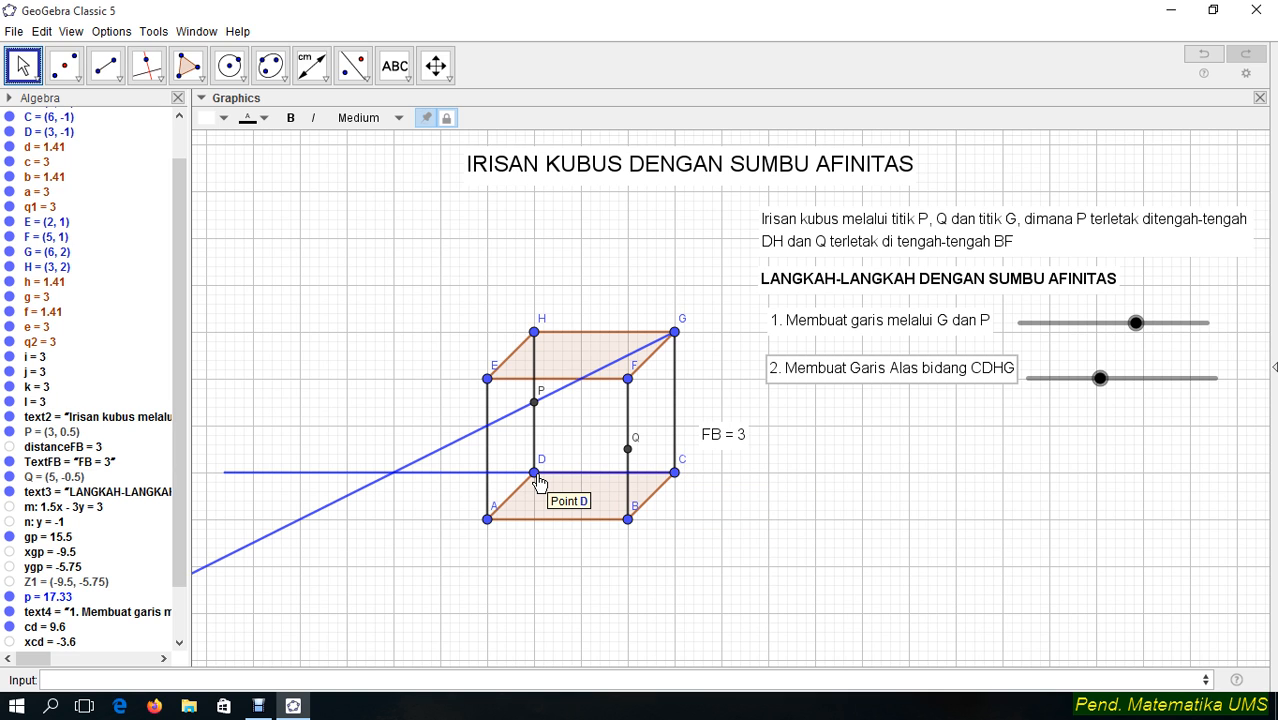
# Set cd to 12.8 and mark the intersection of the blue segment through G and P with the extended base segment CD
pyautogui.moveTo(1100, 378)
pyautogui.mouseDown()
pyautogui.moveTo(1052, 385)
pyautogui.moveTo(1124, 380)
pyautogui.mouseUp()
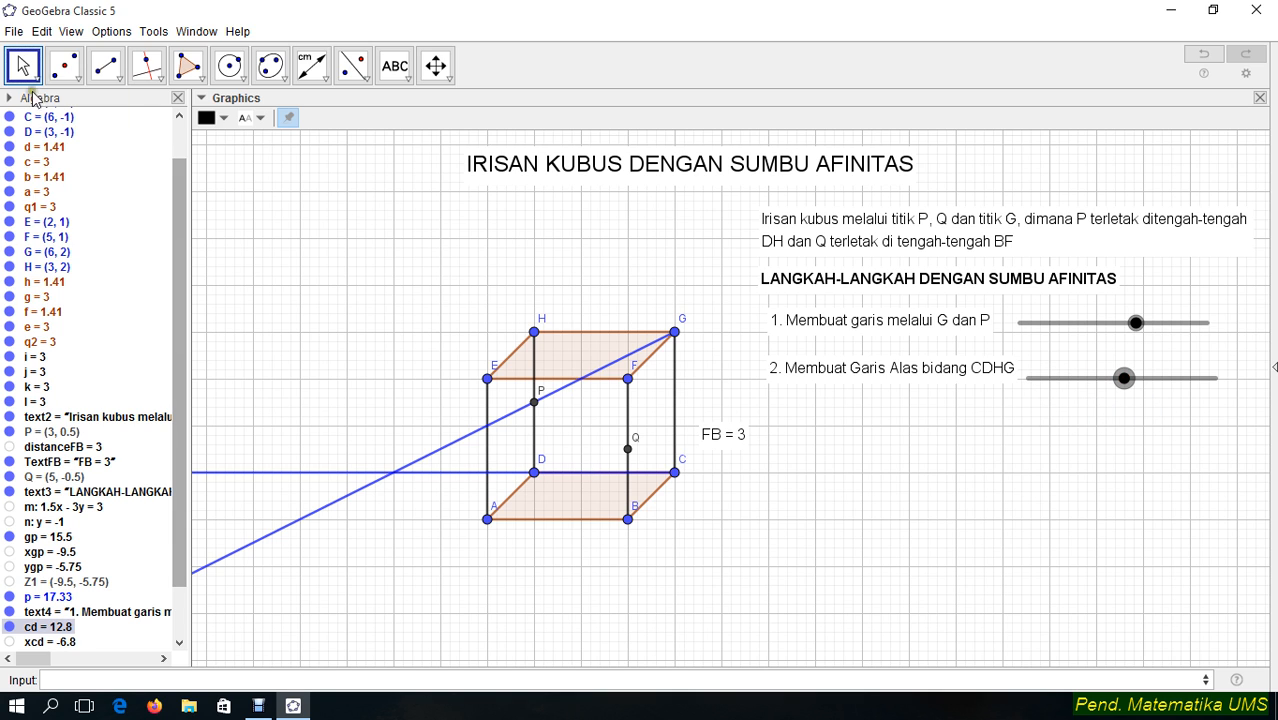
pyautogui.click(64, 66)
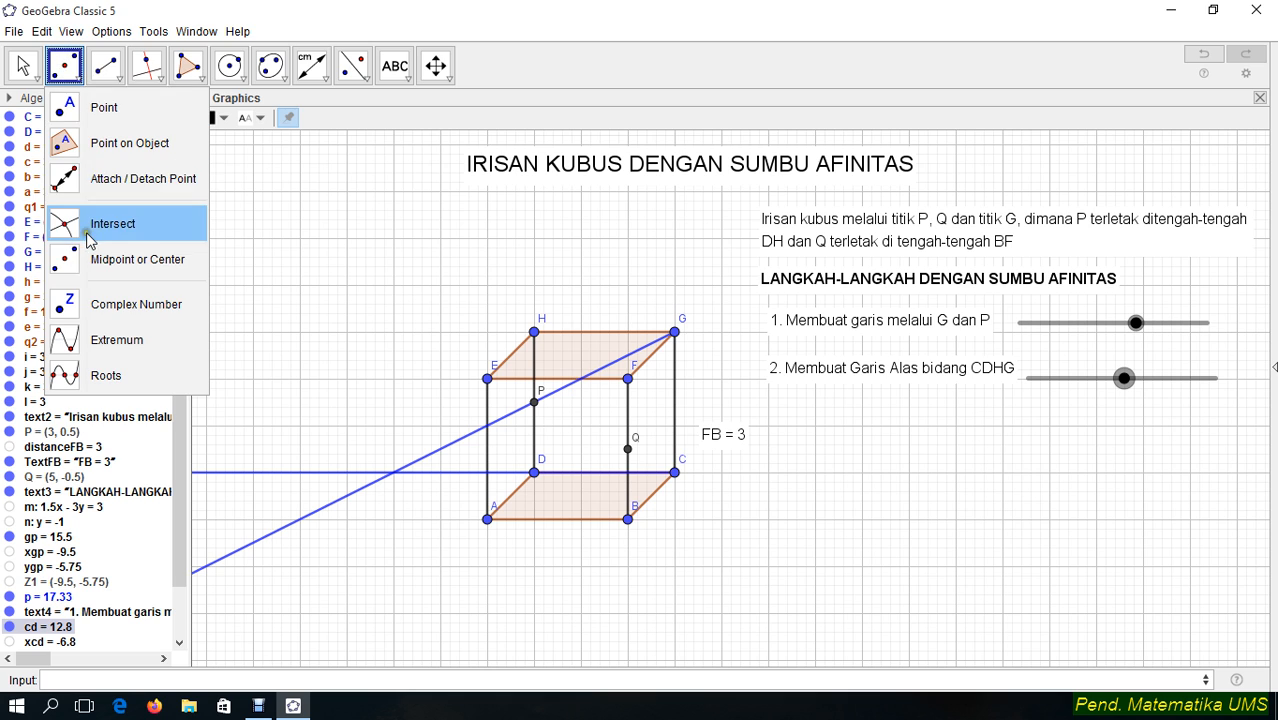
pyautogui.click(88, 236)
pyautogui.click(394, 472)
pyautogui.click(23, 66)
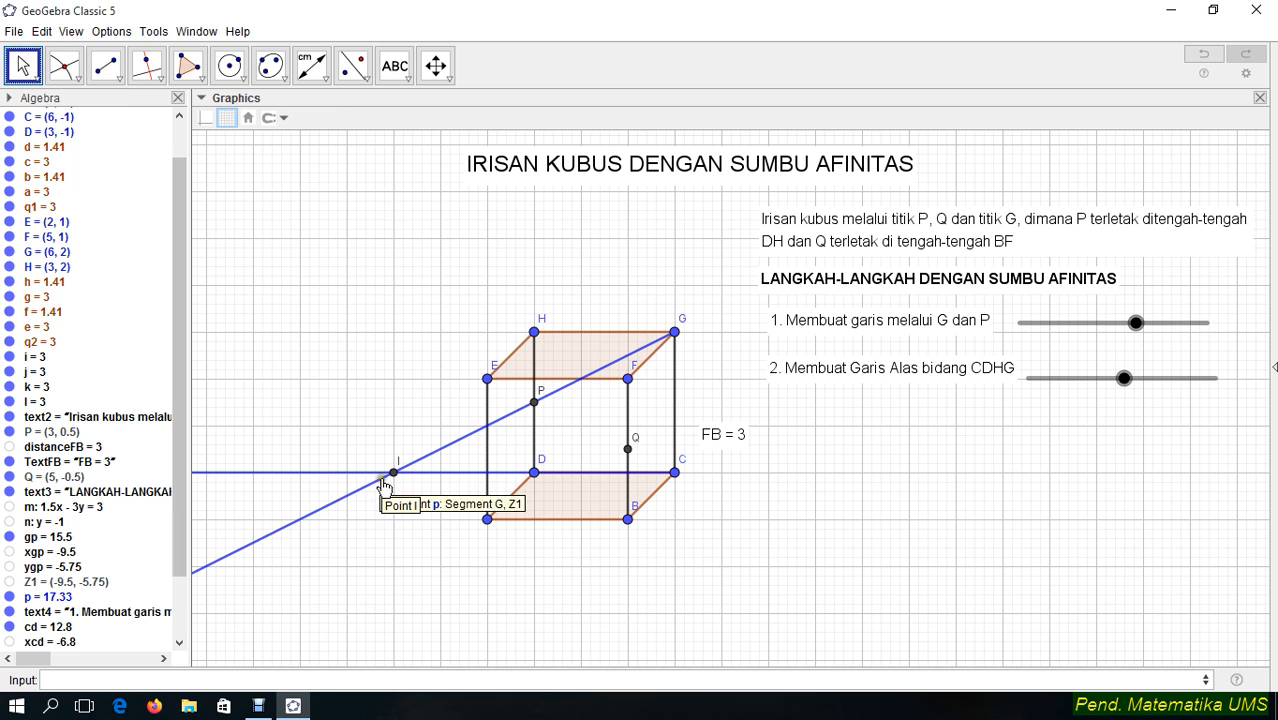
# Set cd to 10.4 and define the numbers gq=0 and xgq=x(G)-gq
pyautogui.moveTo(1121, 378)
pyautogui.mouseDown()
pyautogui.moveTo(1043, 388)
pyautogui.moveTo(1150, 388)
pyautogui.moveTo(1058, 390)
pyautogui.moveTo(1127, 396)
pyautogui.moveTo(1060, 392)
pyautogui.moveTo(1108, 388)
pyautogui.mouseUp()
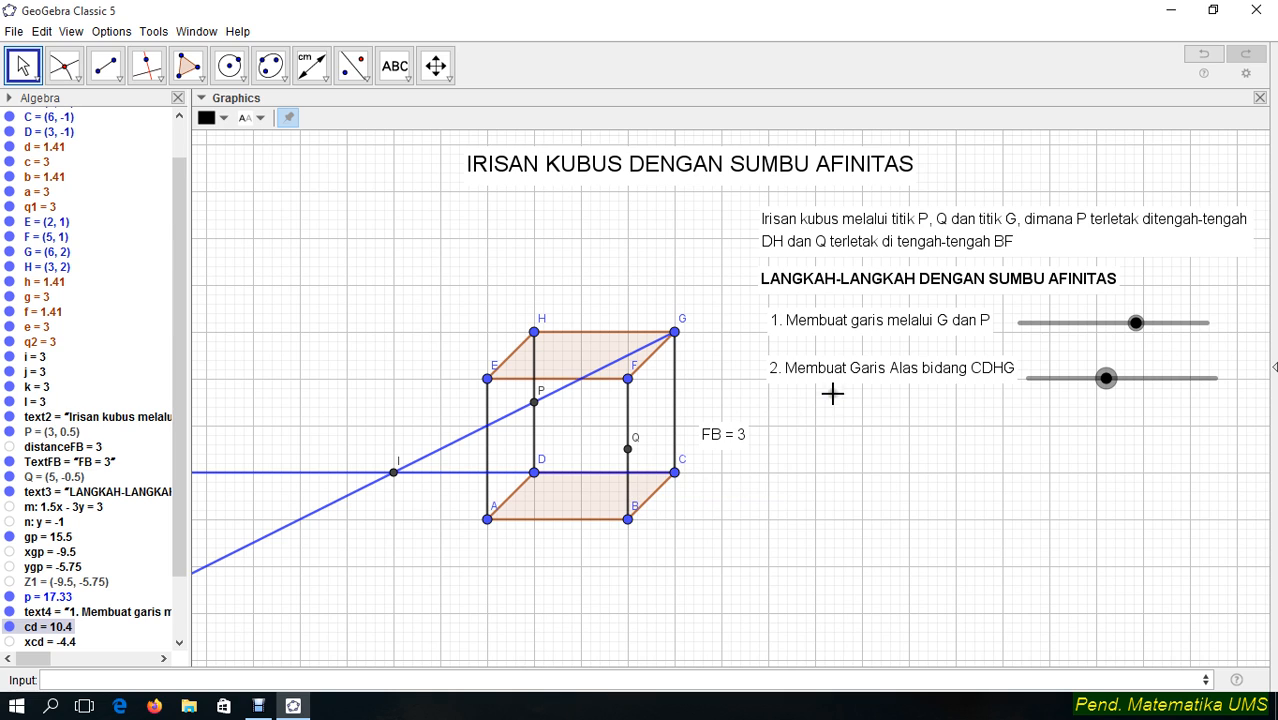
pyautogui.click(96, 679)
pyautogui.write('q=6')
pyautogui.press('Return')
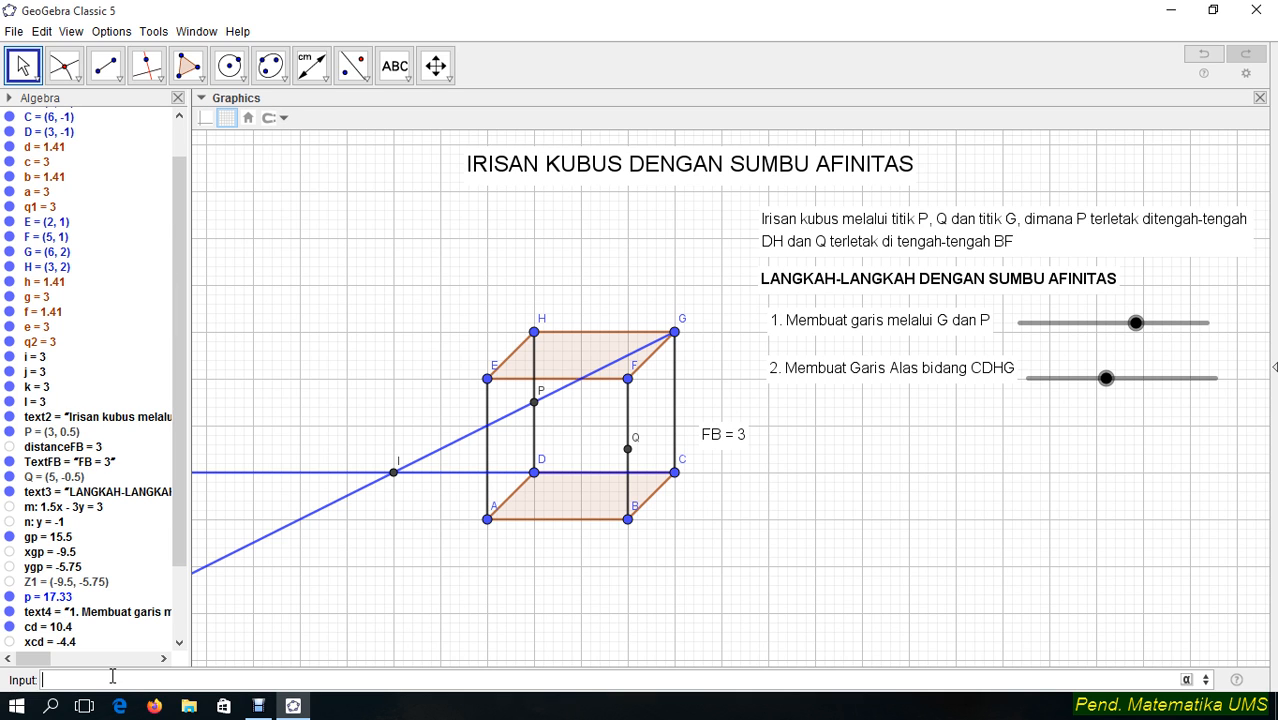
pyautogui.write('xgq=x(G)-')
pyautogui.press('Return')
# Discard the started algebra entry and draw a line through G and Q
pyautogui.write('yG')
pyautogui.press('BackSpace')
pyautogui.press('BackSpace')
pyautogui.press('BackSpace')
pyautogui.press('BackSpace')
pyautogui.click(107, 67)
pyautogui.click(121, 107)
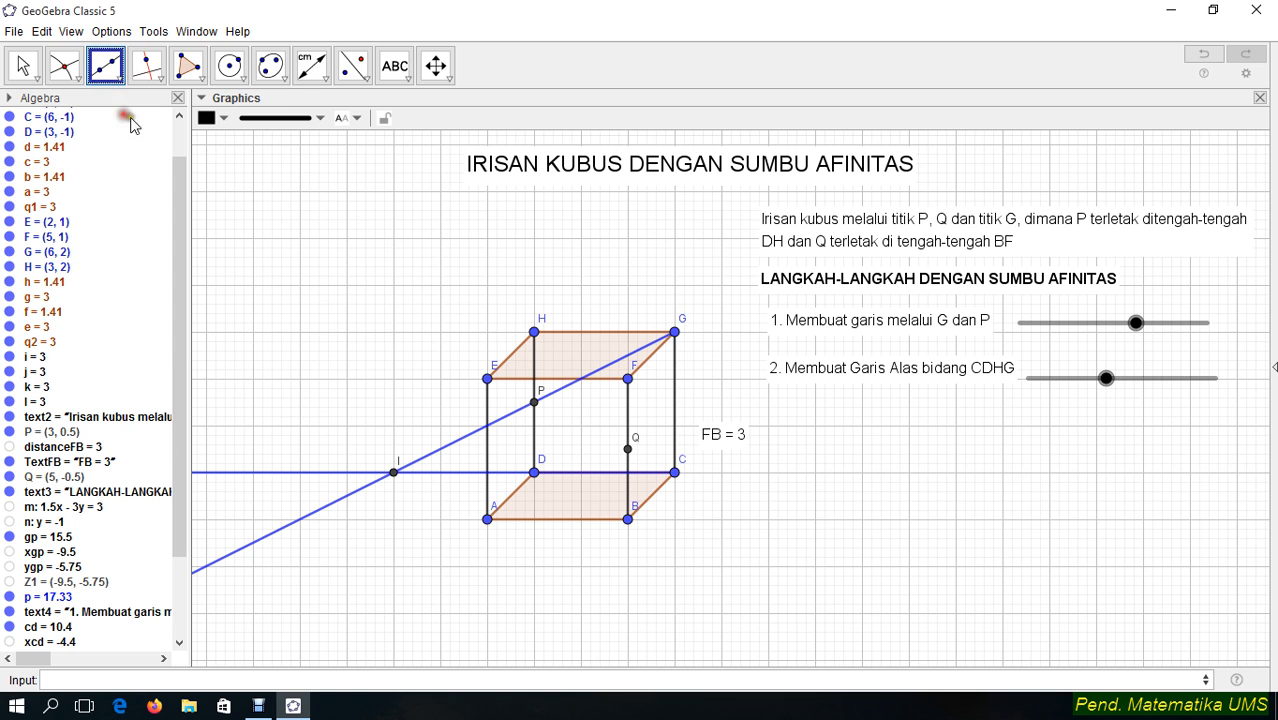
pyautogui.click(675, 333)
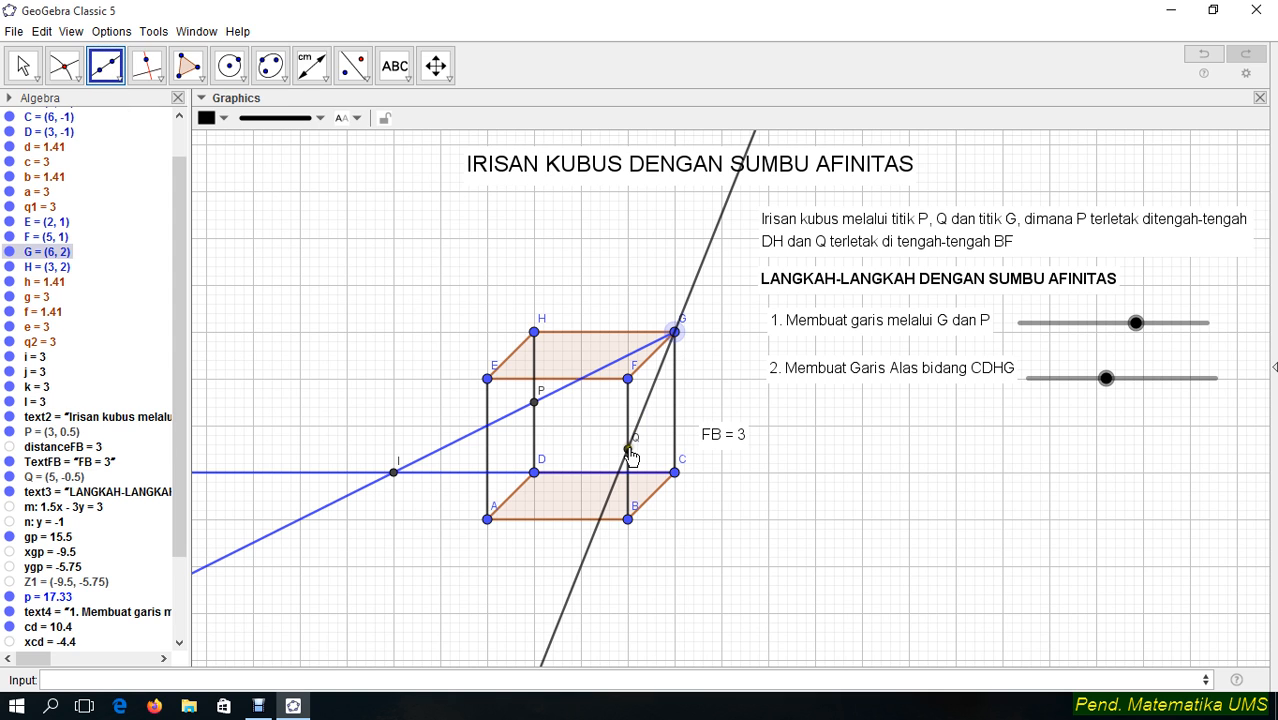
pyautogui.click(628, 449)
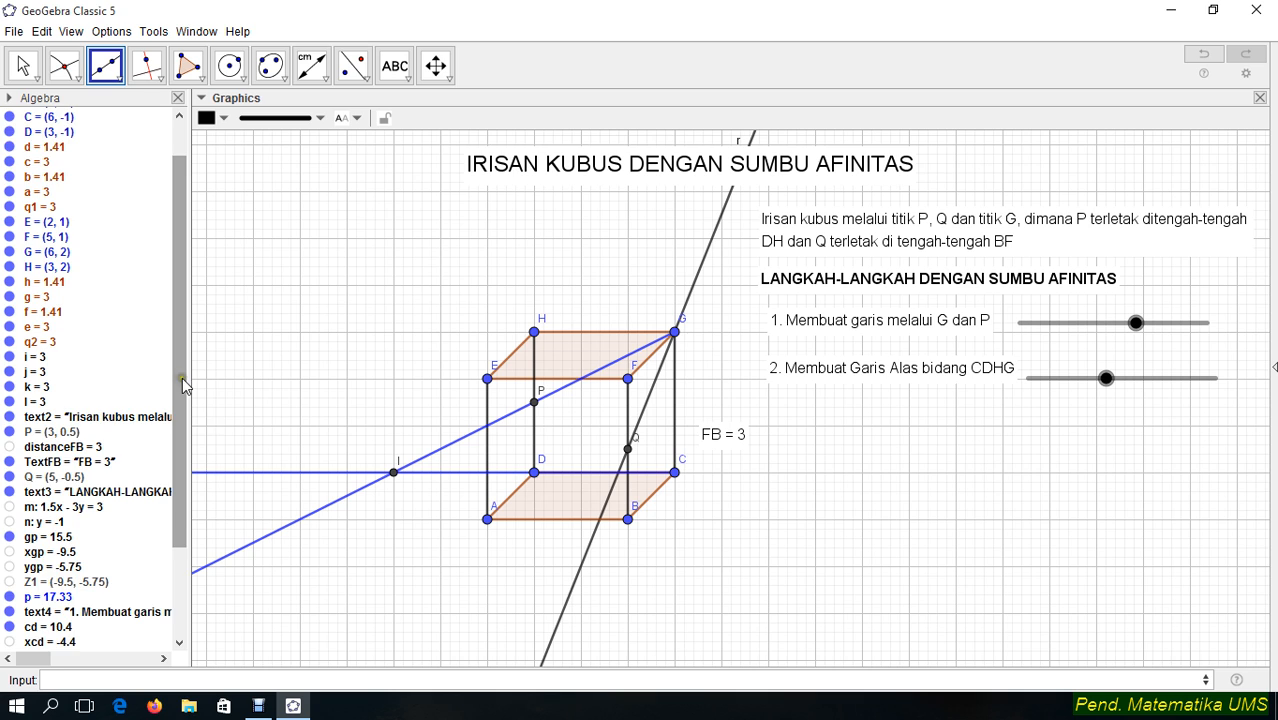
# Define ygq=r(xgq) from the line through G and Q
pyautogui.scroll(-4, 150, 520)
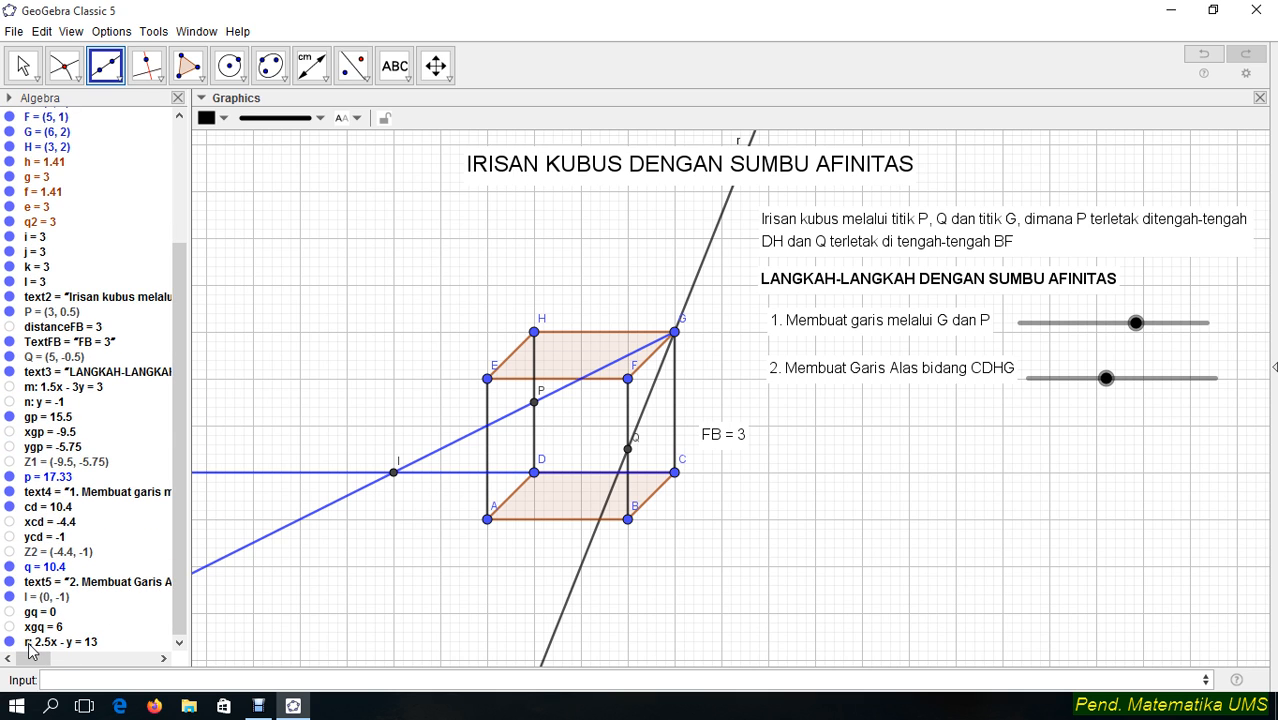
pyautogui.click(73, 683)
pyautogui.write('ygq=r')
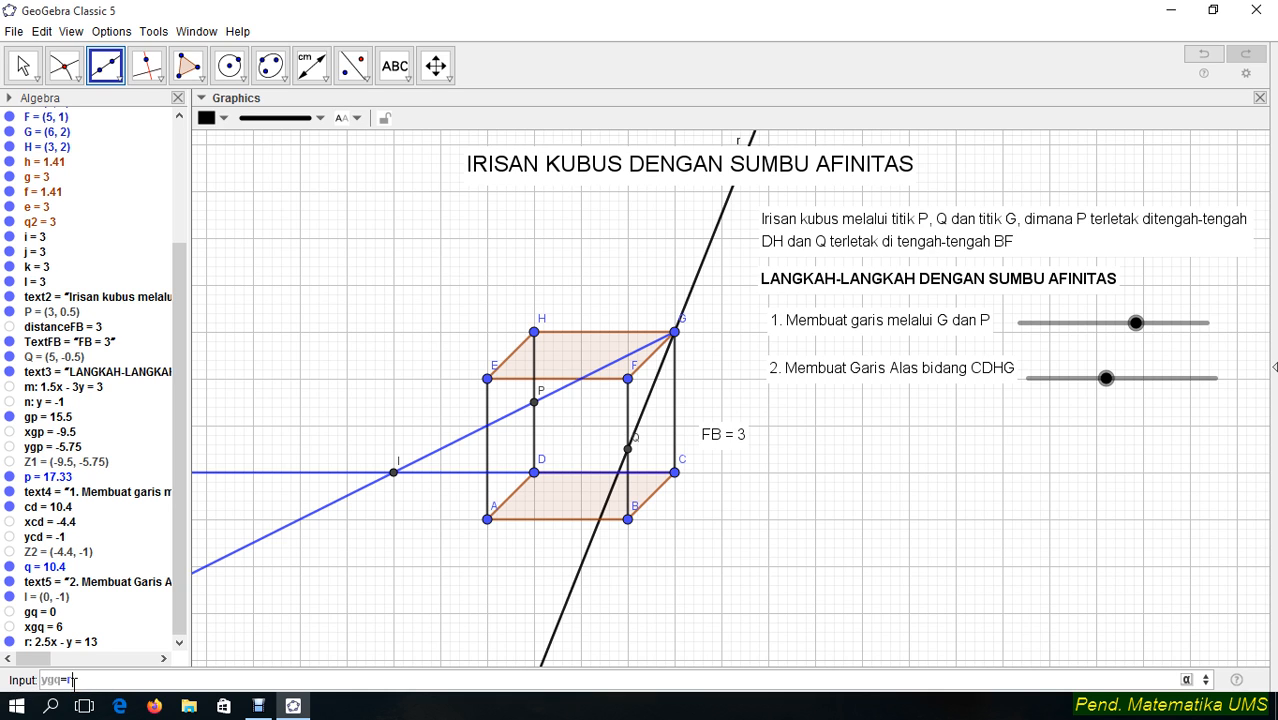
pyautogui.write("(xgq'")
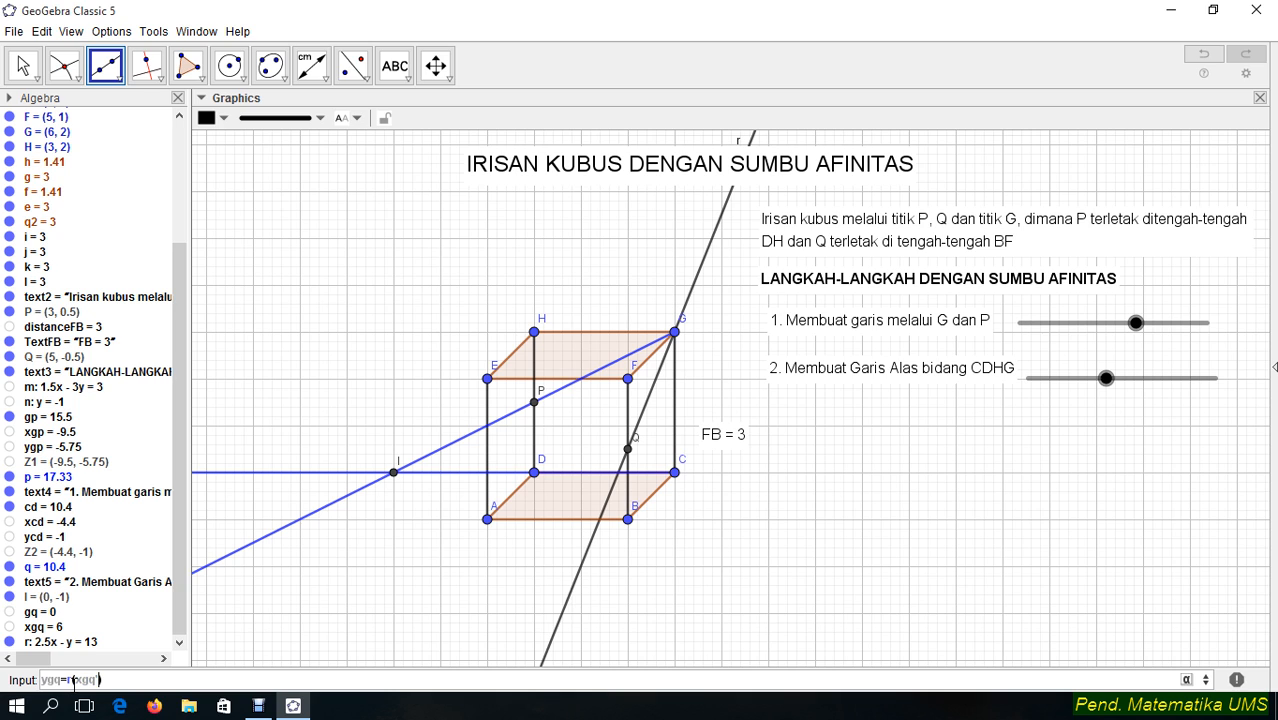
pyautogui.press('Return')
pyautogui.press('Escape')
# Set cd to 8.1 and create the point Z3=(xgq,ygq)
pyautogui.moveTo(1110, 366); pyautogui.dragTo(1090, 393)
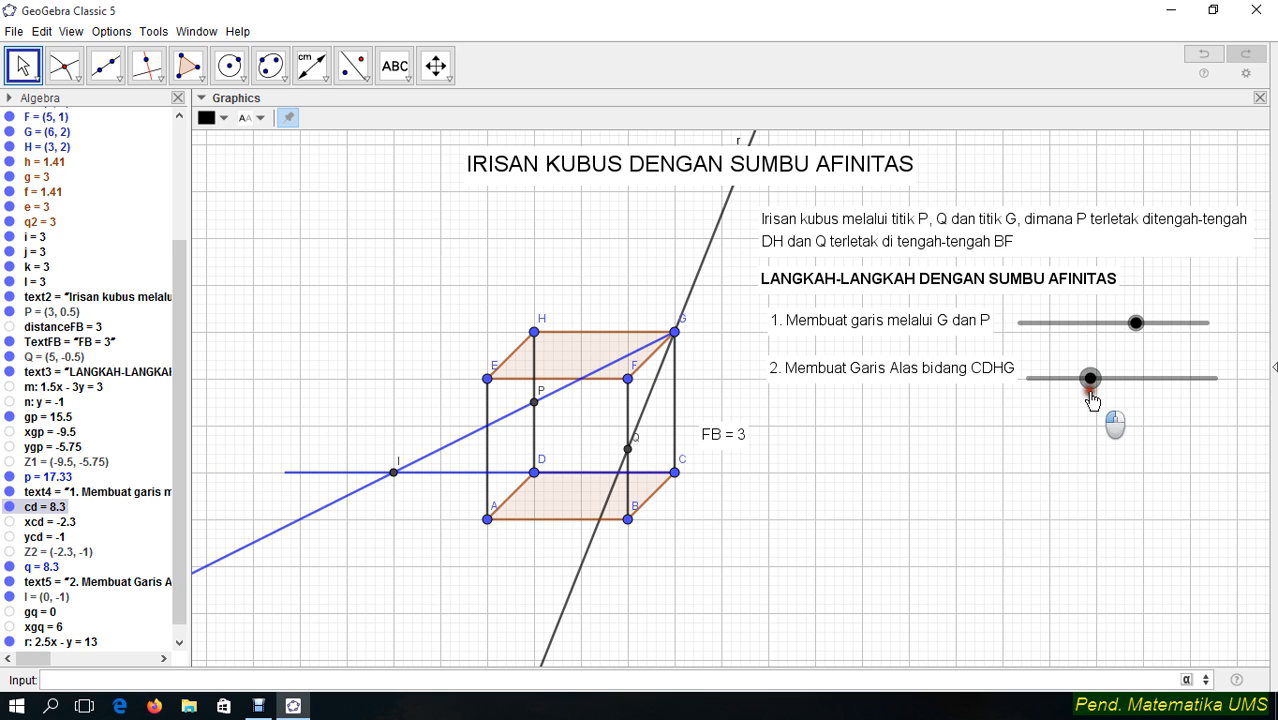
pyautogui.click(243, 679)
pyautogui.write('z3')
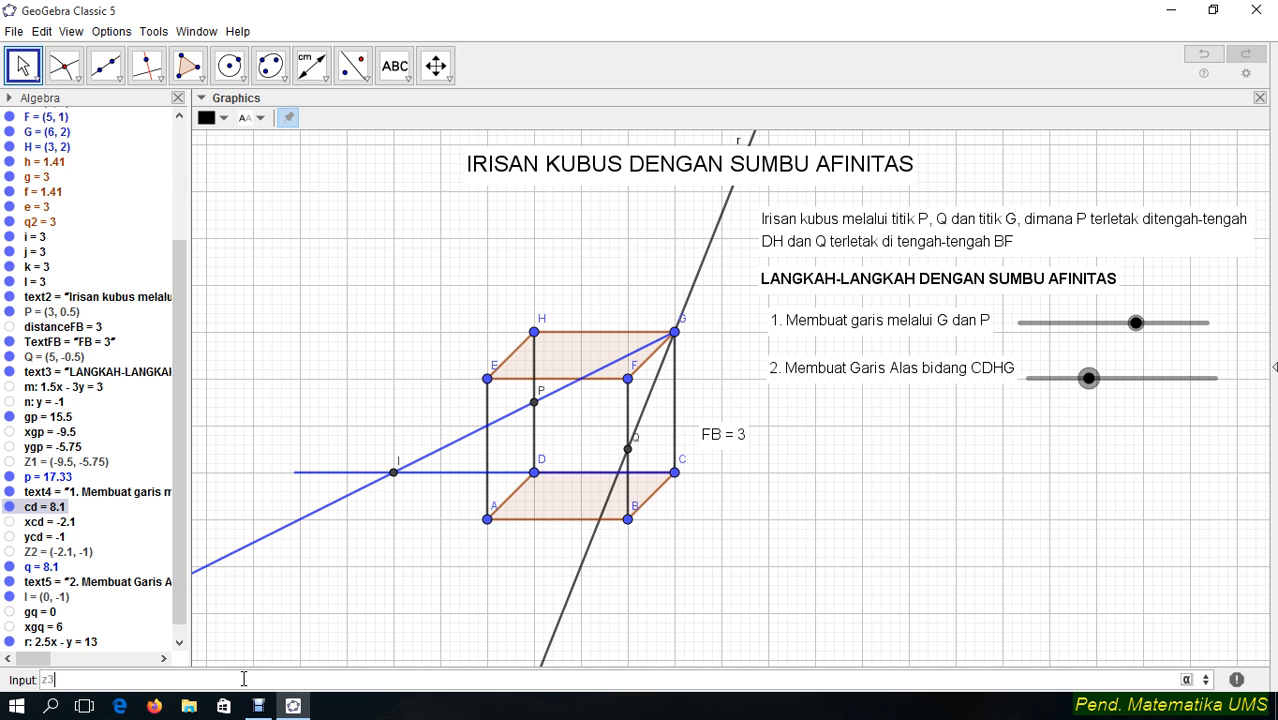
pyautogui.press('BackSpace')
pyautogui.press('BackSpace')
pyautogui.write('gq,y')
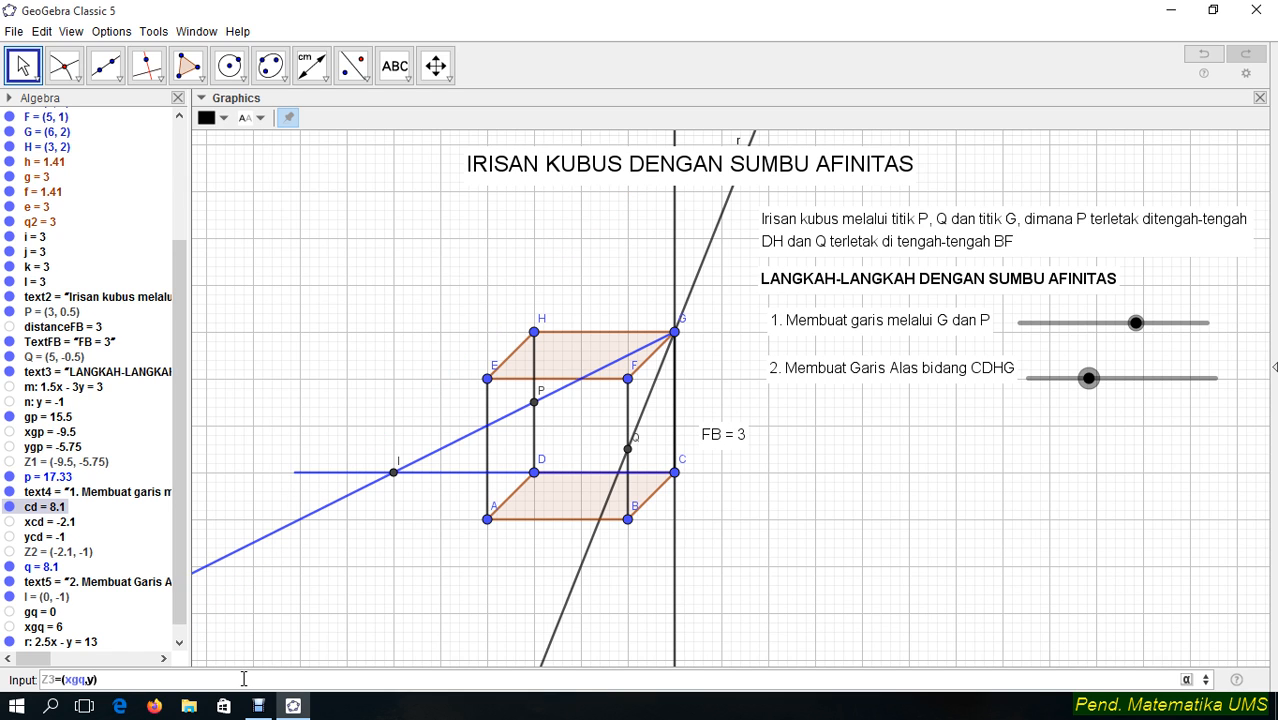
pyautogui.write('gq')
pyautogui.press('Return')
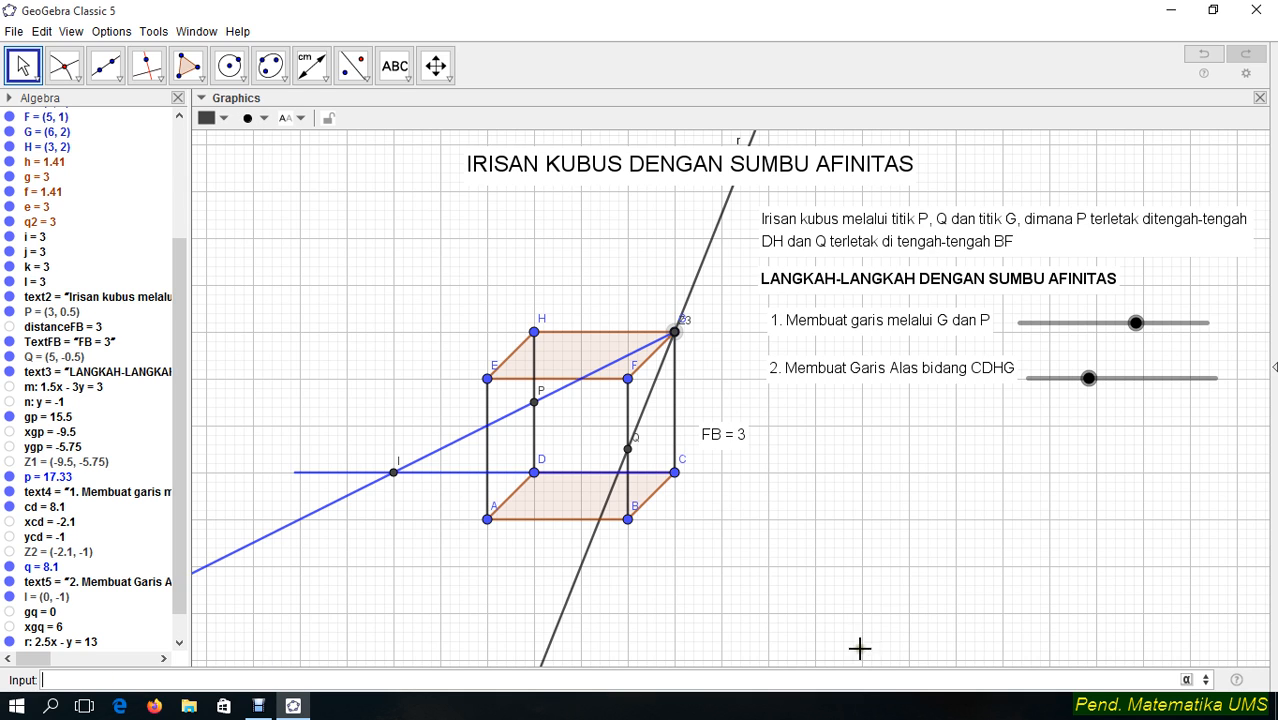
# Set cd to 8.3, and show the gq slider below the cd slider with gq at 0.7
pyautogui.moveTo(1088, 378); pyautogui.dragTo(1091, 378)
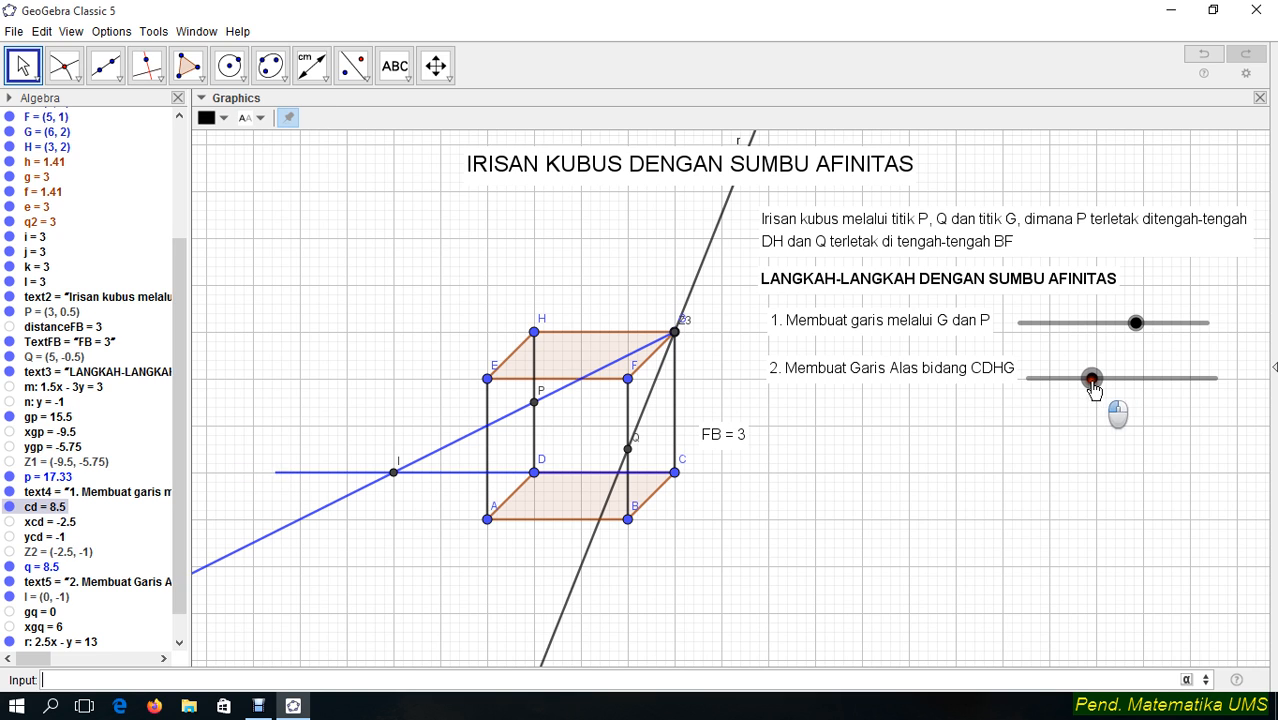
pyautogui.click(10, 613)
pyautogui.moveTo(274, 262); pyautogui.dragTo(1141, 427)
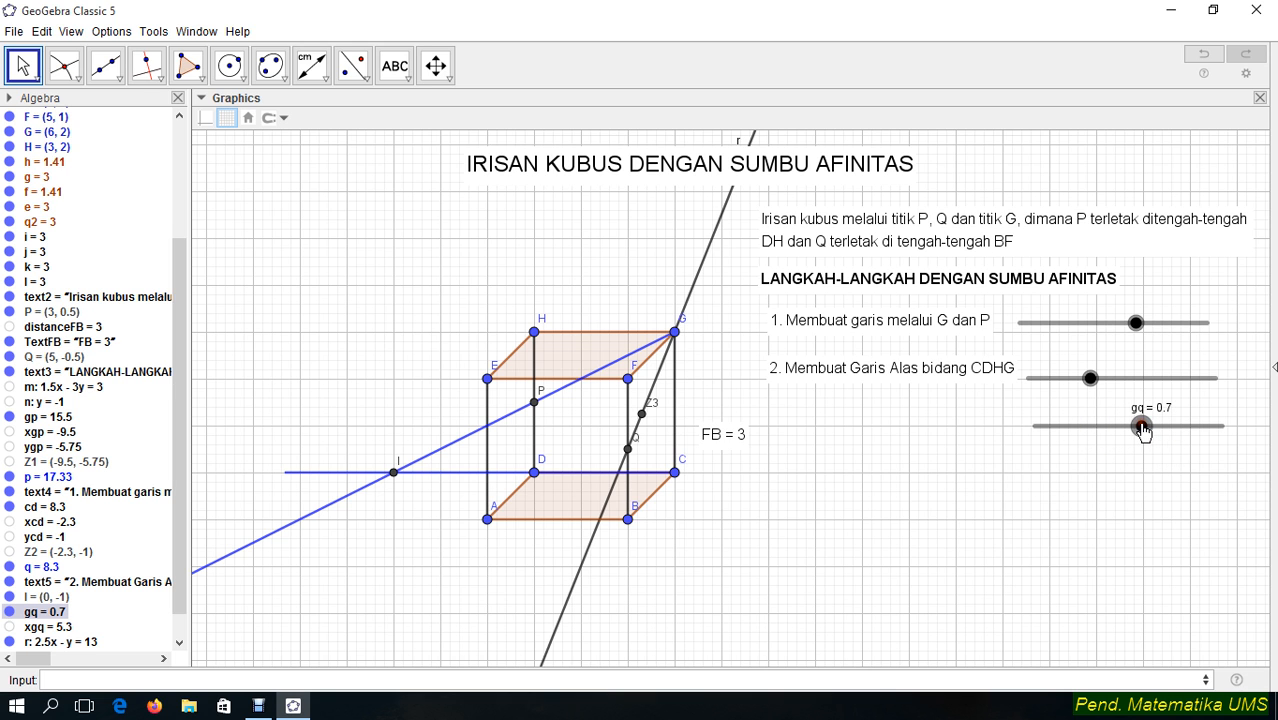
# Give the gq slider an interval from 0 to 10
pyautogui.rightClick(1141, 427)
pyautogui.click(1136, 622)
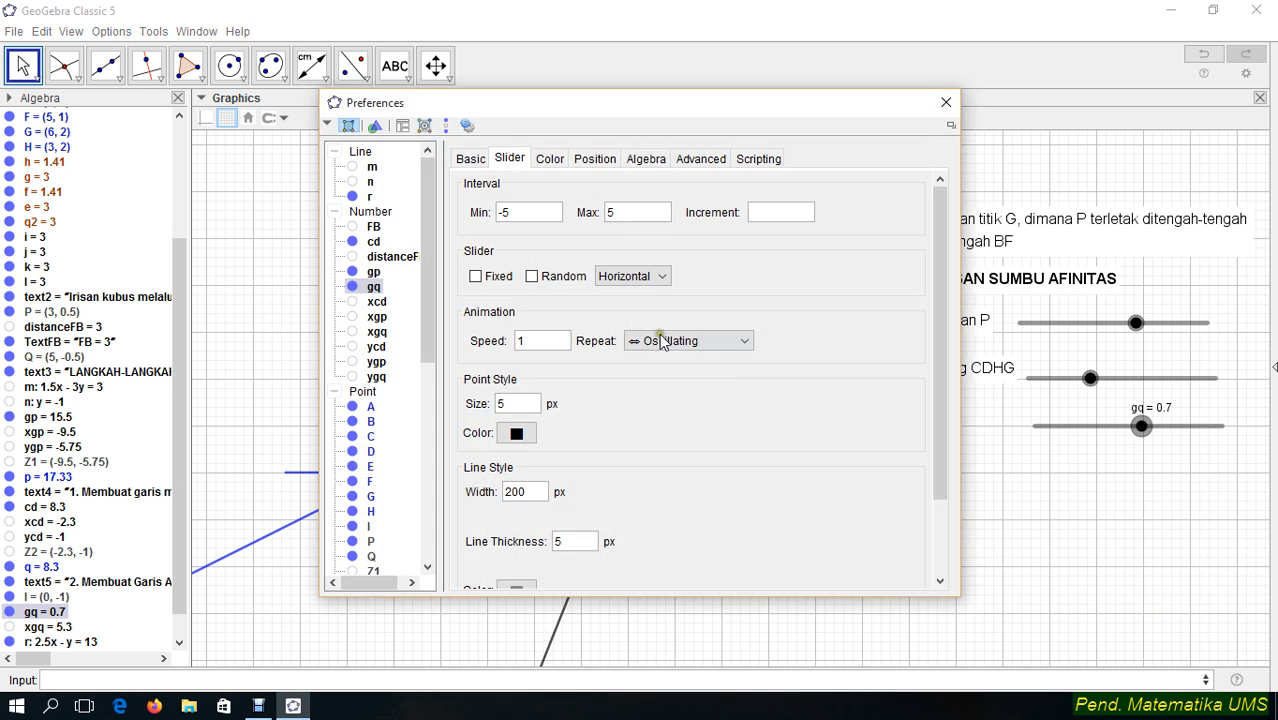
pyautogui.moveTo(543, 213); pyautogui.dragTo(480, 215)
pyautogui.write('0')
pyautogui.click(630, 216)
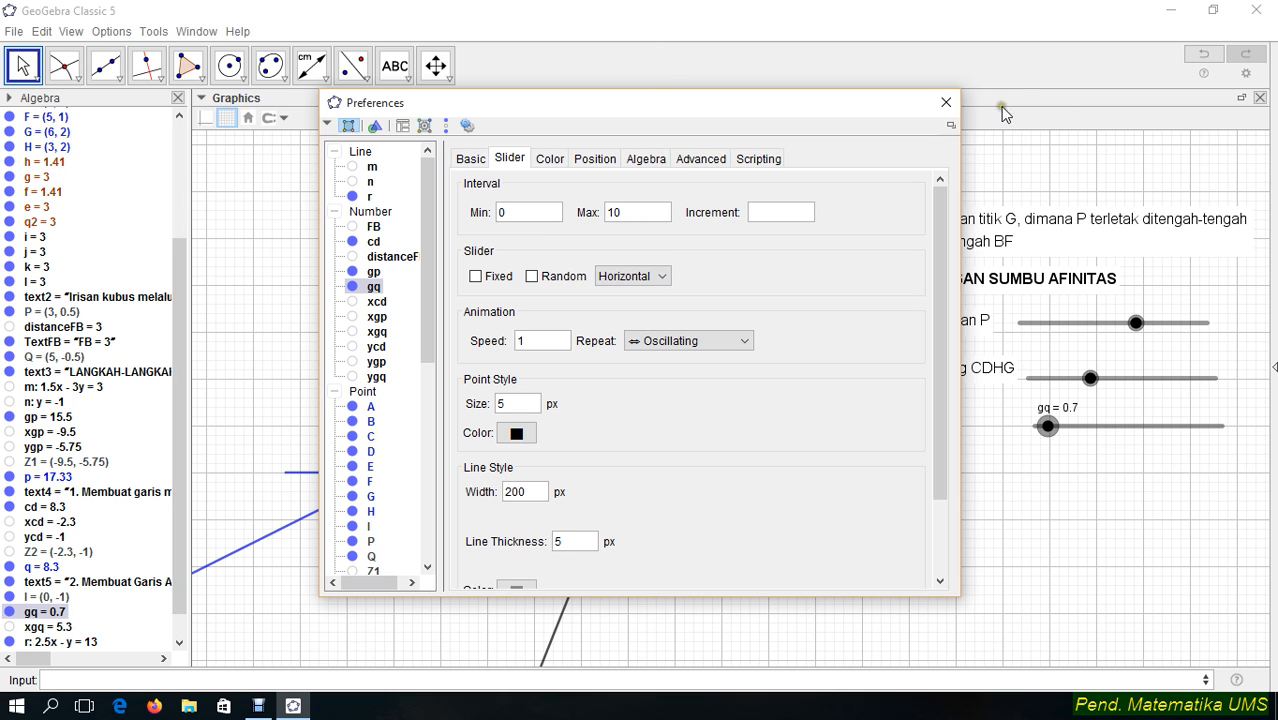
pyautogui.click(946, 102)
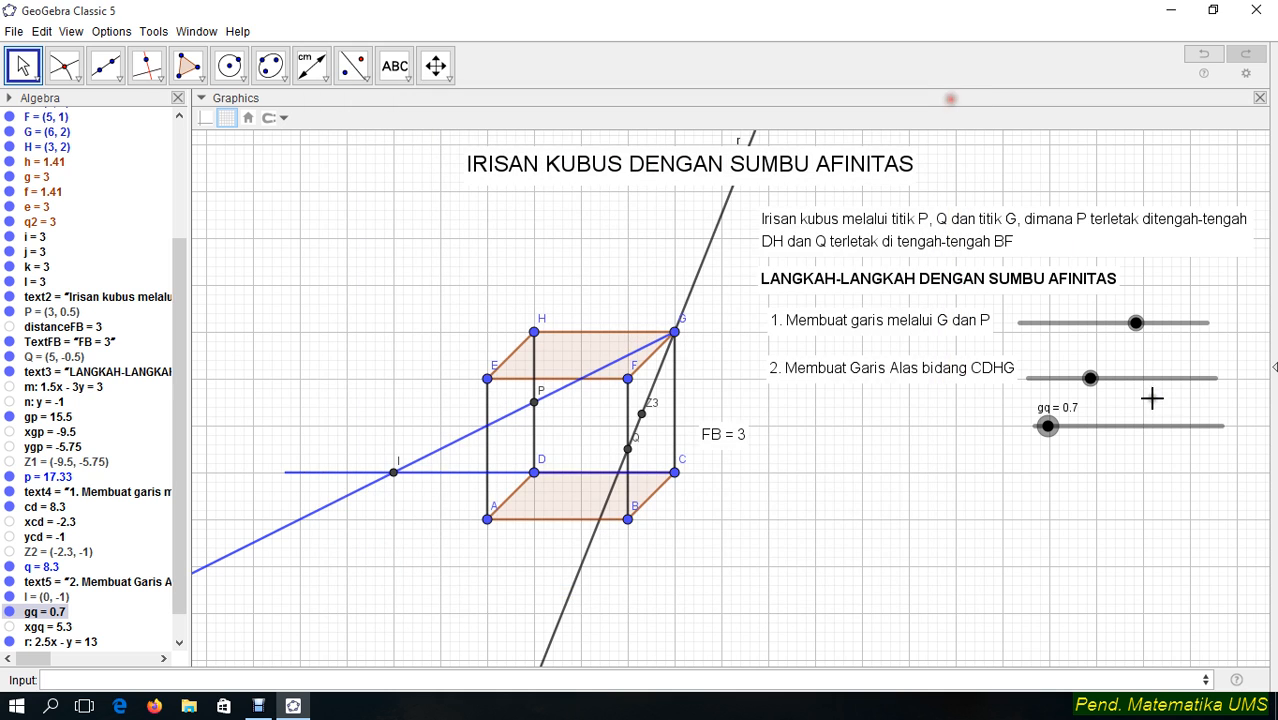
# Open the display options of the gq slider
pyautogui.rightClick(1062, 388)
pyautogui.click(1093, 445)
pyautogui.rightClick(1092, 430)
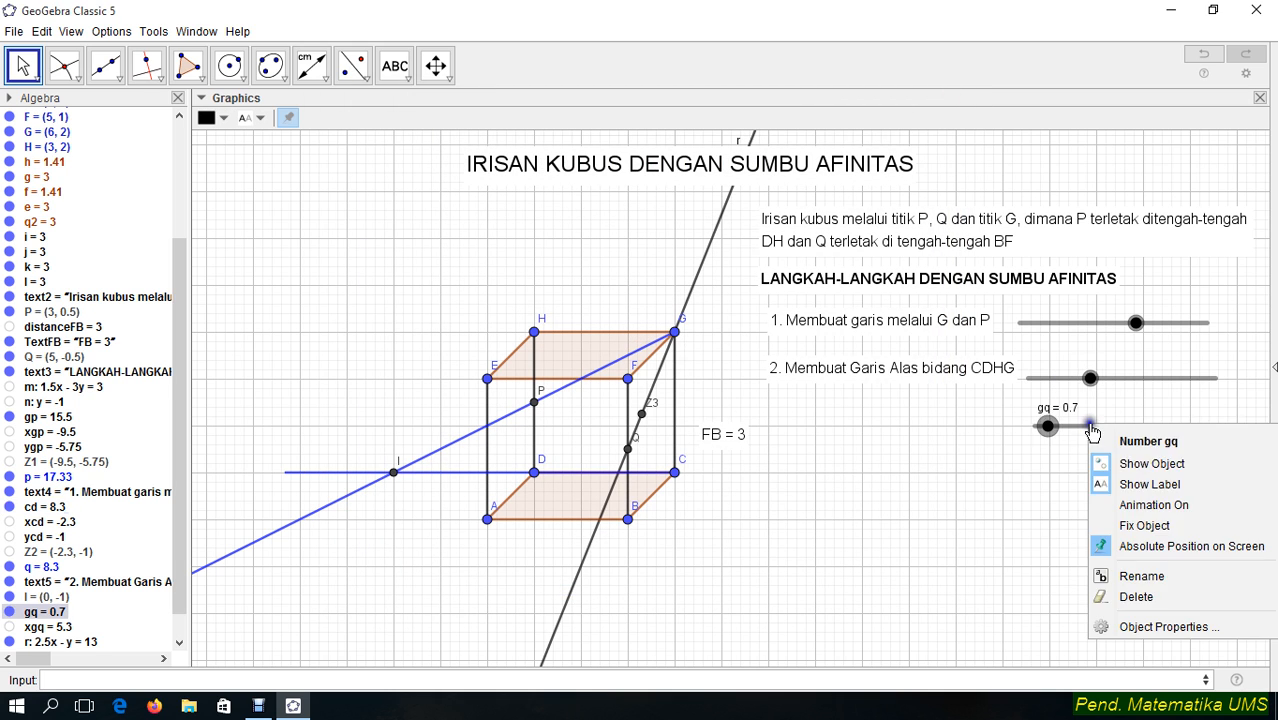
# Lock the gq slider in place, hide its label and set its value to 1.1
pyautogui.click(1144, 525)
pyautogui.moveTo(1047, 427)
pyautogui.mouseDown()
pyautogui.moveTo(1126, 430)
pyautogui.moveTo(1043, 427)
pyautogui.mouseUp()
pyautogui.rightClick(1042, 427)
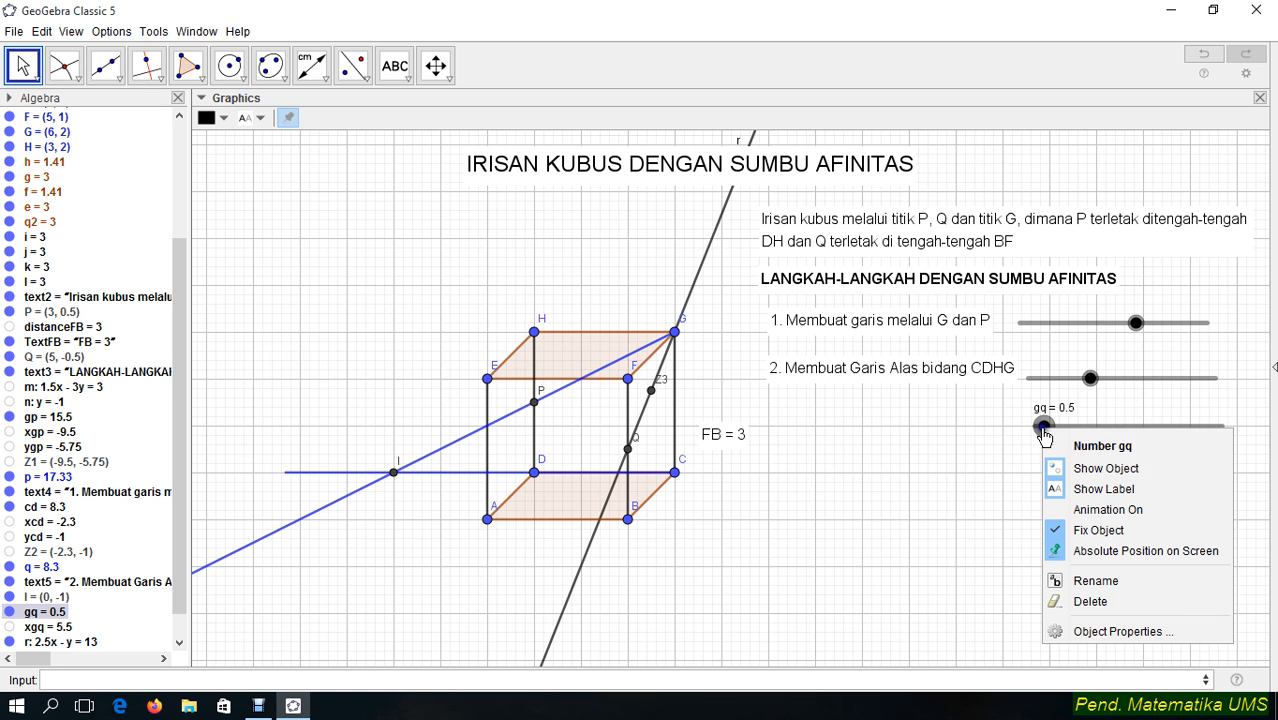
pyautogui.click(1085, 492)
pyautogui.moveTo(1041, 426); pyautogui.dragTo(1054, 427)
# Hide the line through G and Q and move the gq slider to 1.9
pyautogui.click(699, 279)
pyautogui.rightClick(699, 279)
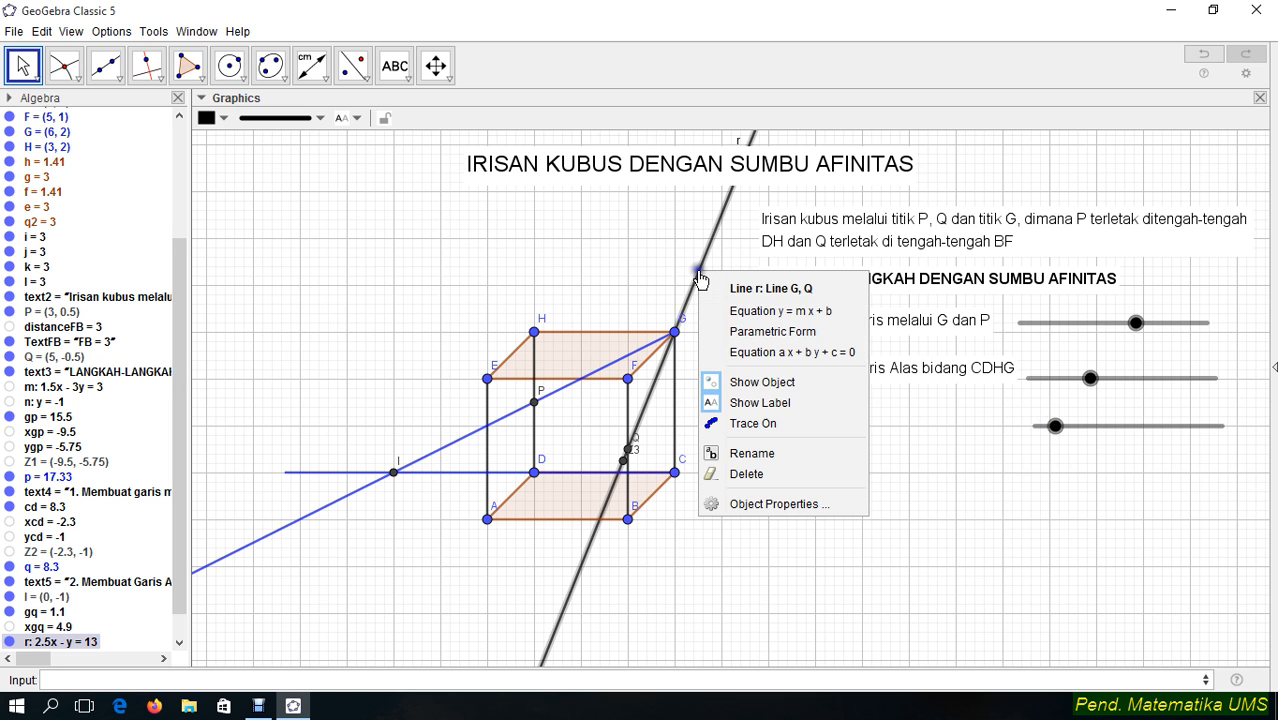
pyautogui.click(752, 382)
pyautogui.moveTo(1055, 426)
pyautogui.mouseDown()
pyautogui.moveTo(1082, 427)
pyautogui.moveTo(1070, 426)
pyautogui.mouseUp()
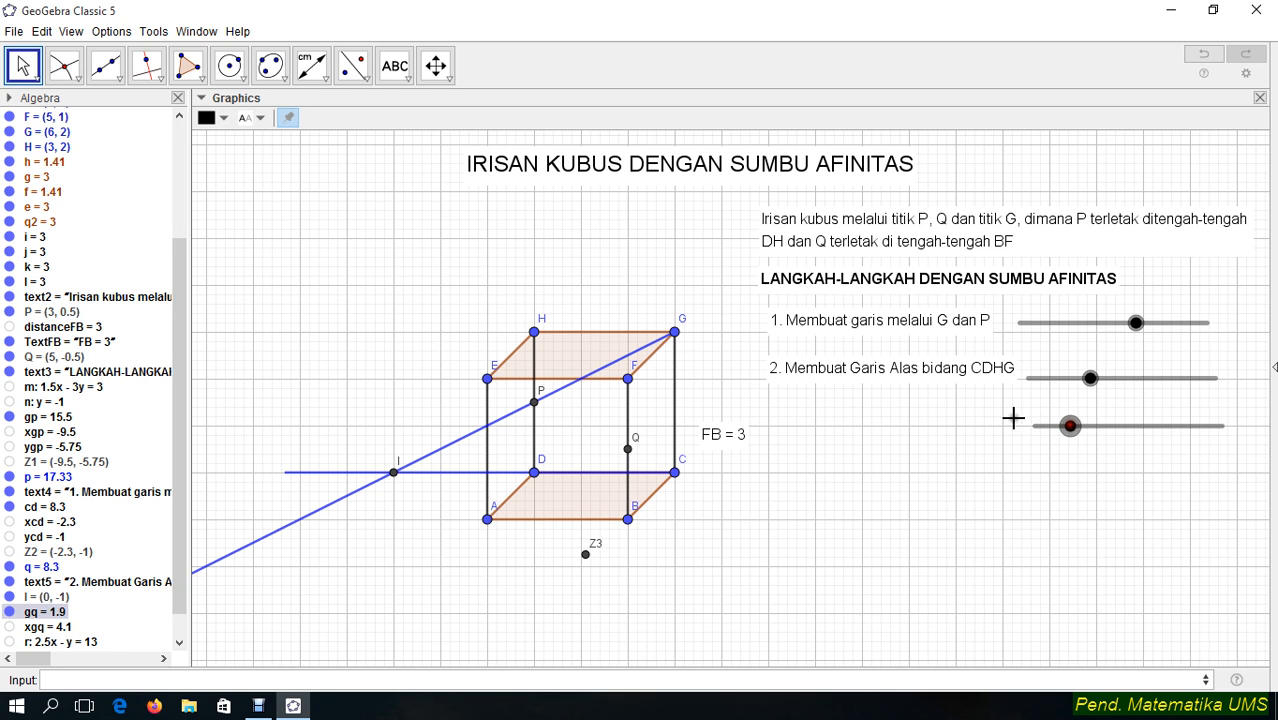
# Draw a segment from point G to point Z3
pyautogui.click(105, 64)
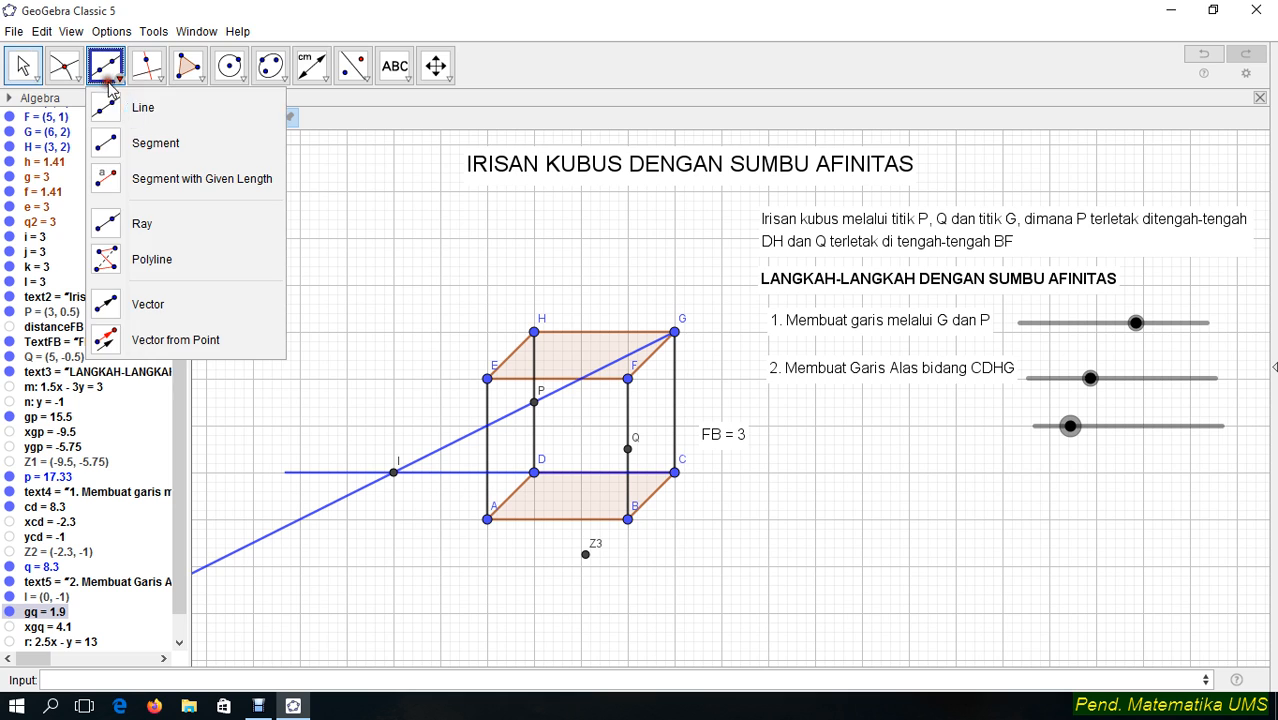
pyautogui.click(136, 140)
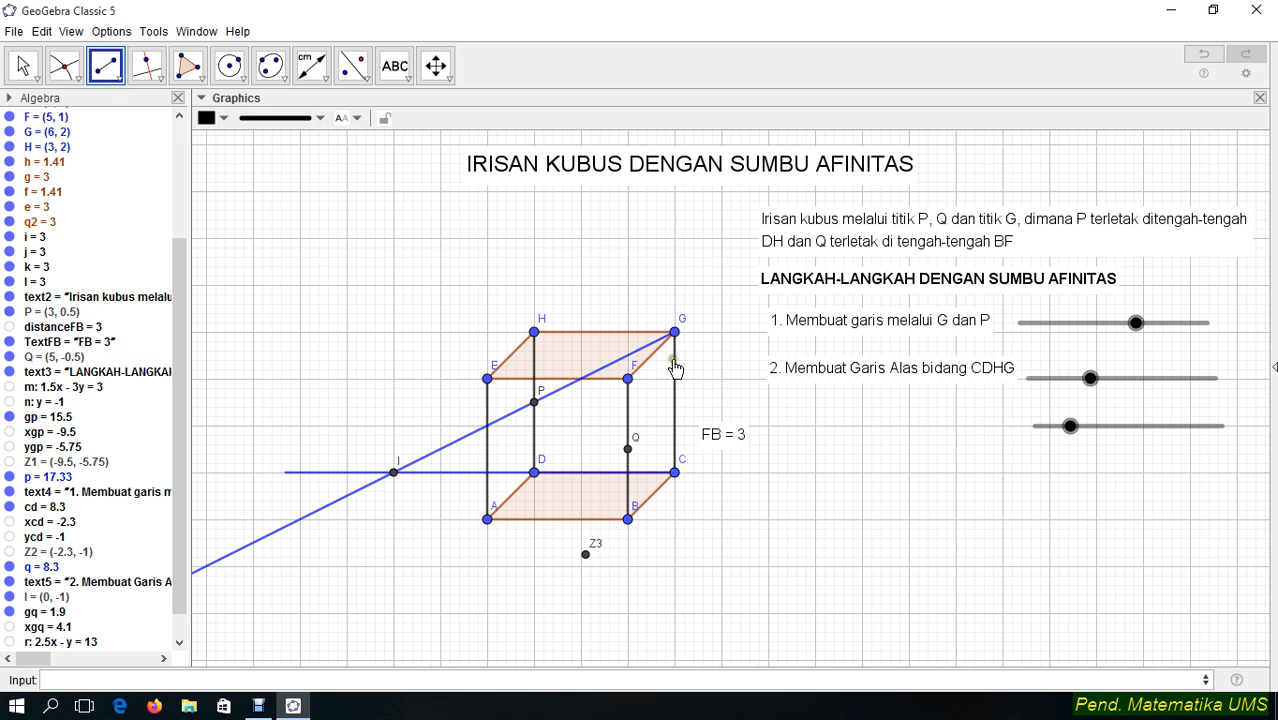
pyautogui.click(675, 332)
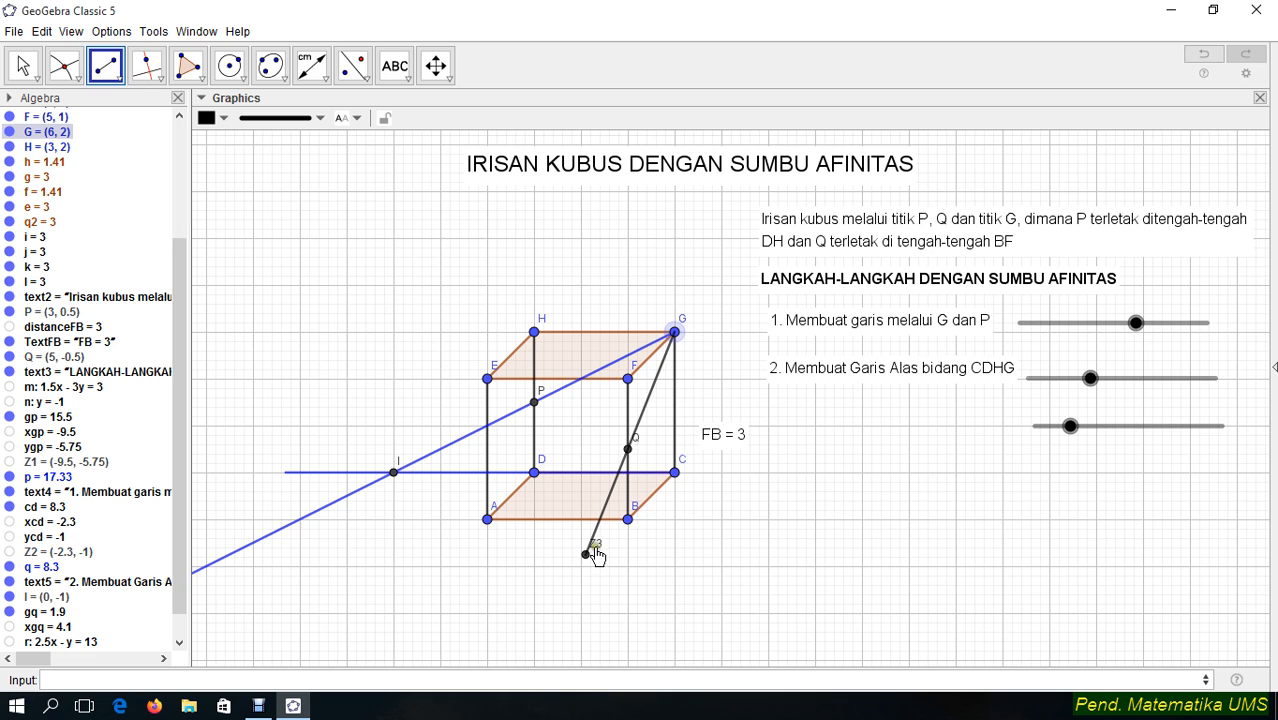
pyautogui.click(588, 555)
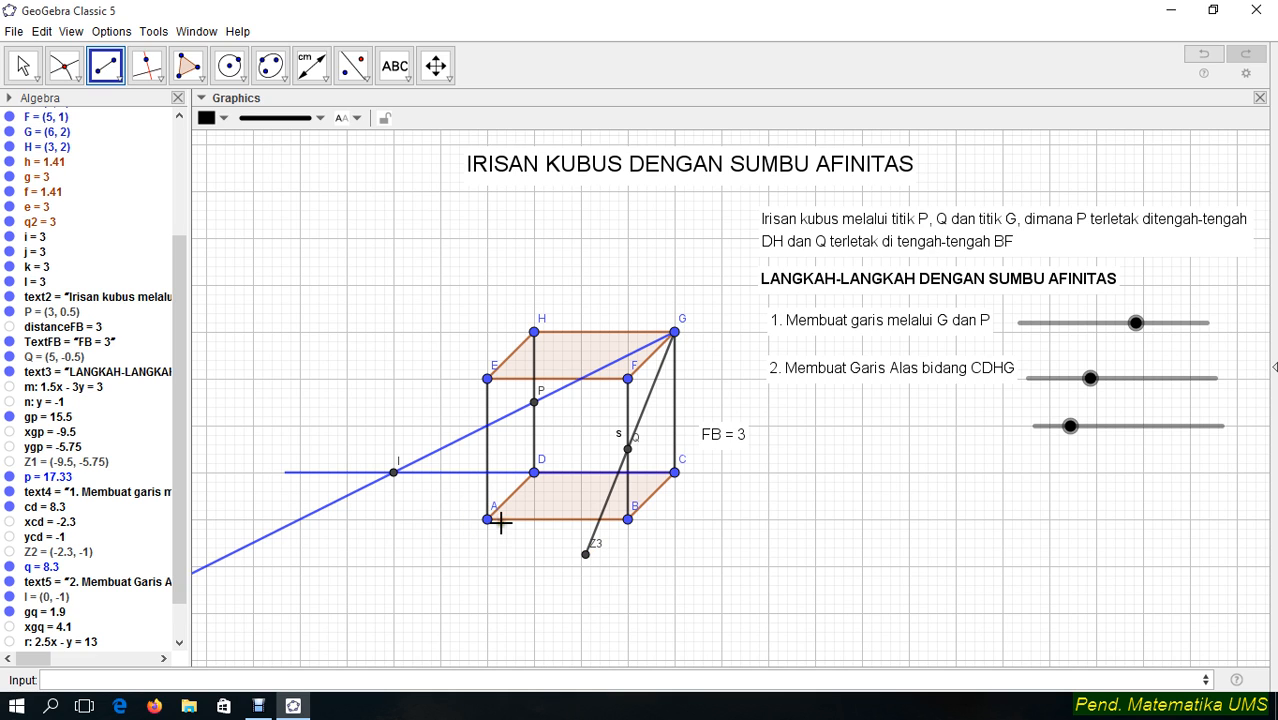
# Colour the segment from G to Z3 bright green and hide its label
pyautogui.click(24, 66)
pyautogui.click(610, 490)
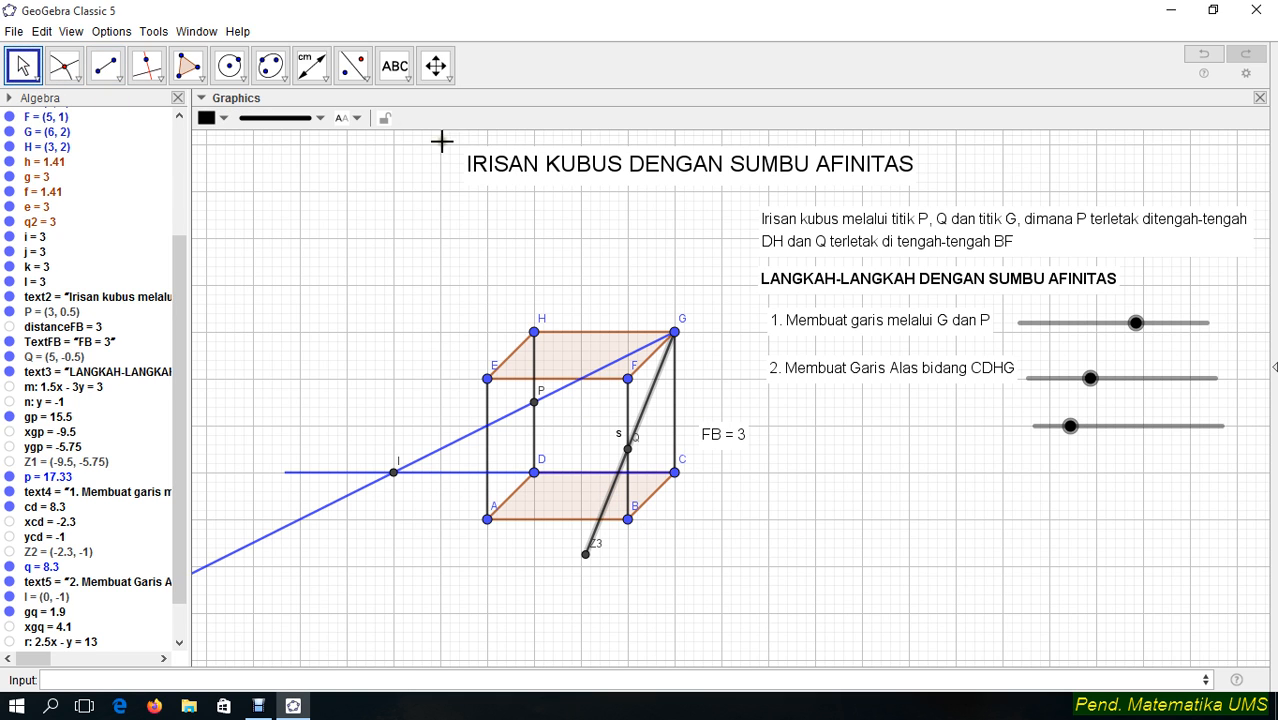
pyautogui.click(207, 119)
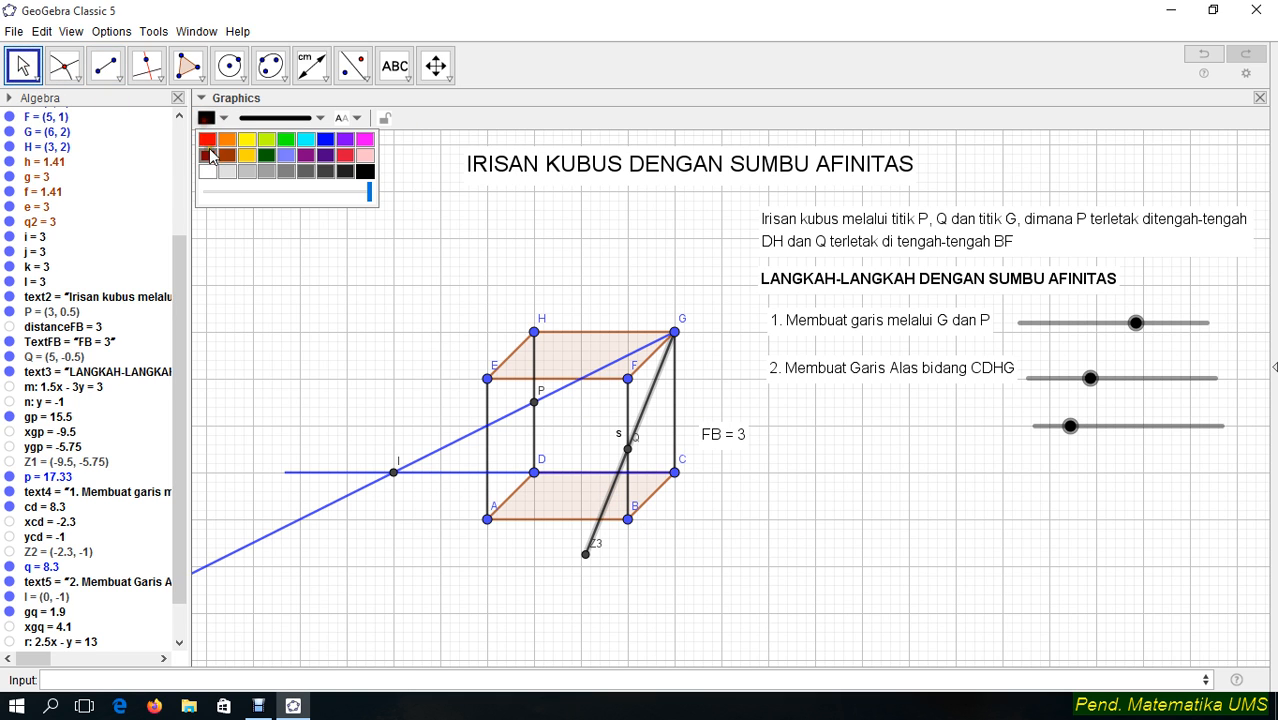
pyautogui.click(334, 141)
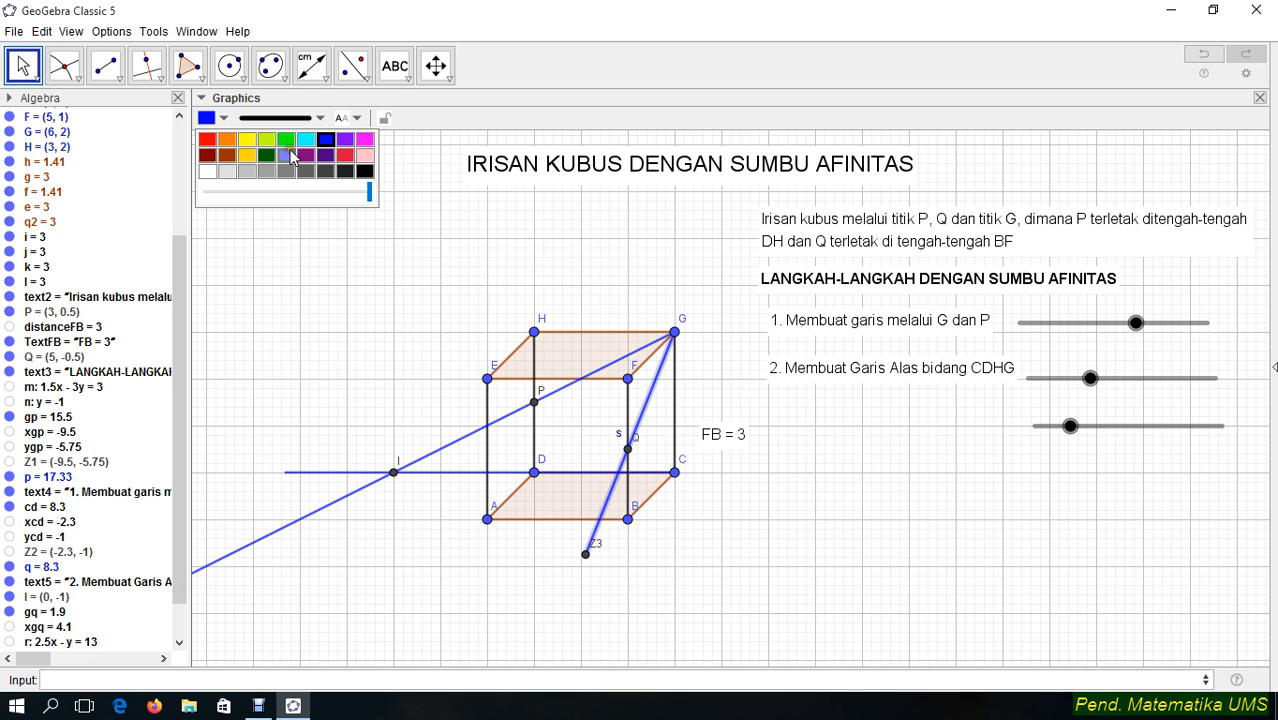
pyautogui.click(286, 140)
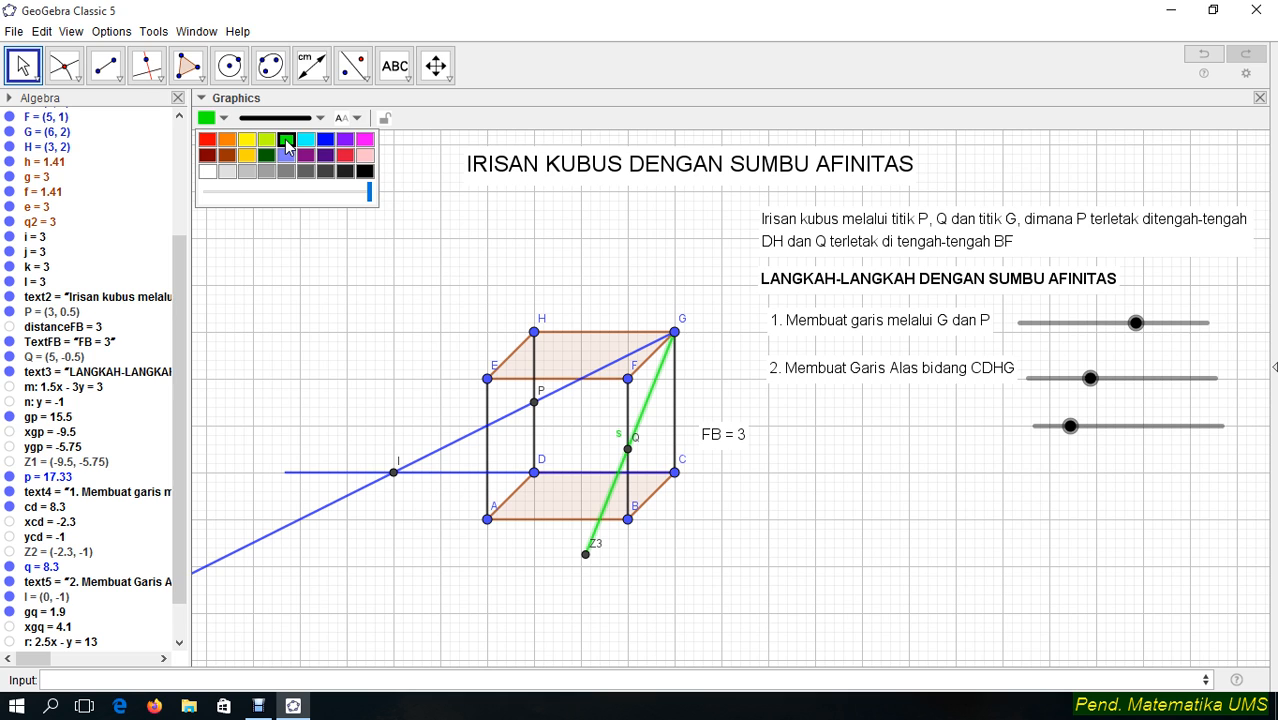
pyautogui.click(604, 511)
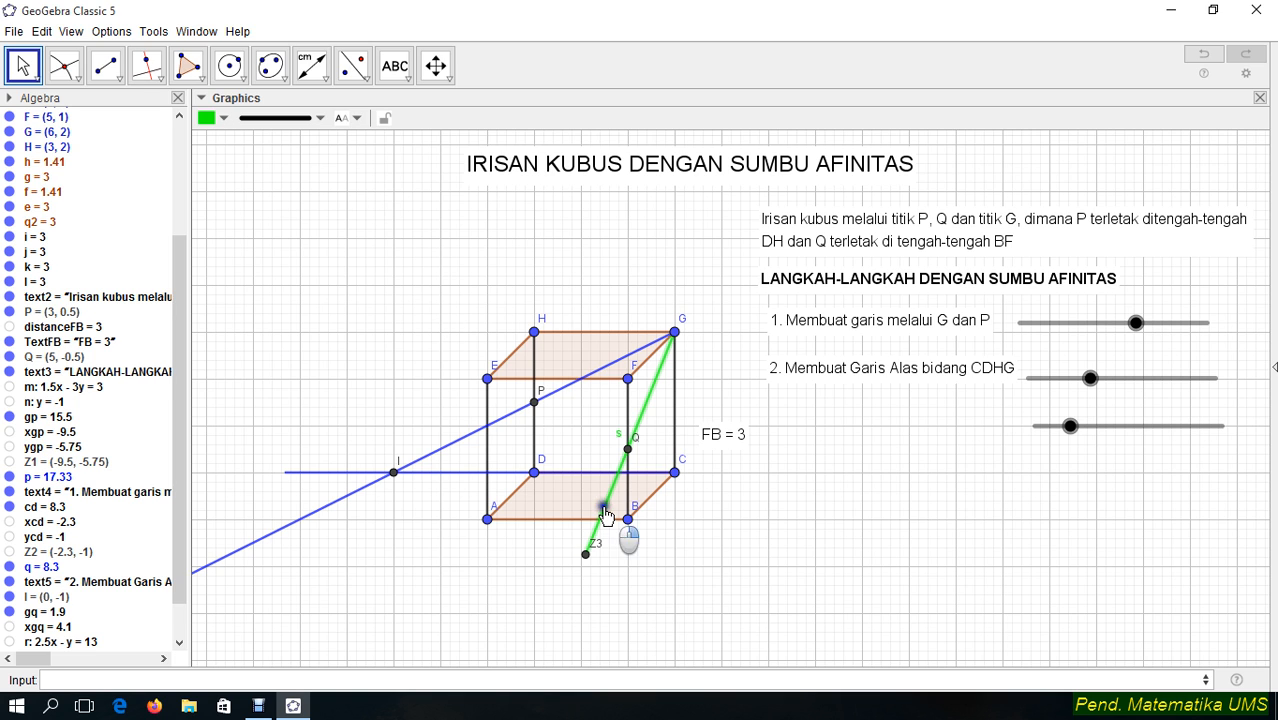
pyautogui.rightClick(604, 511)
pyautogui.click(648, 586)
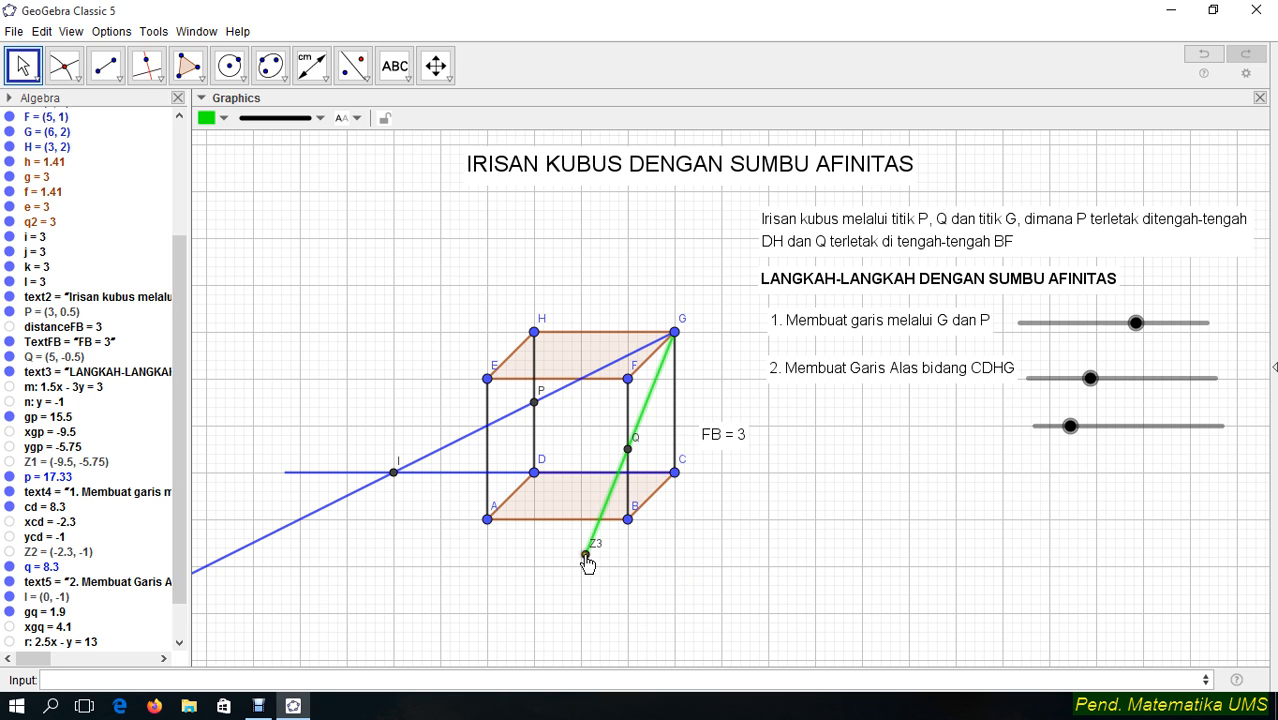
# Hide point Z3 and set the gq slider to 4 to extend the green segment
pyautogui.rightClick(586, 557)
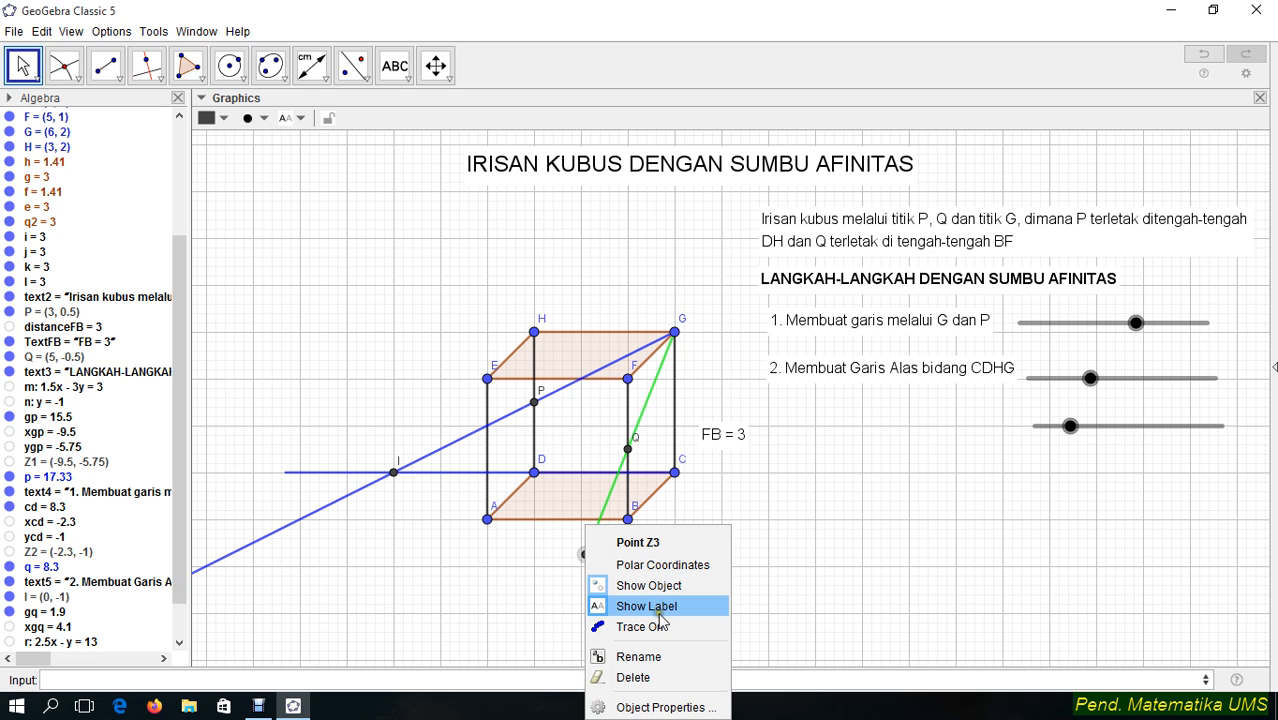
pyautogui.click(658, 586)
pyautogui.moveTo(1071, 427); pyautogui.dragTo(1110, 430)
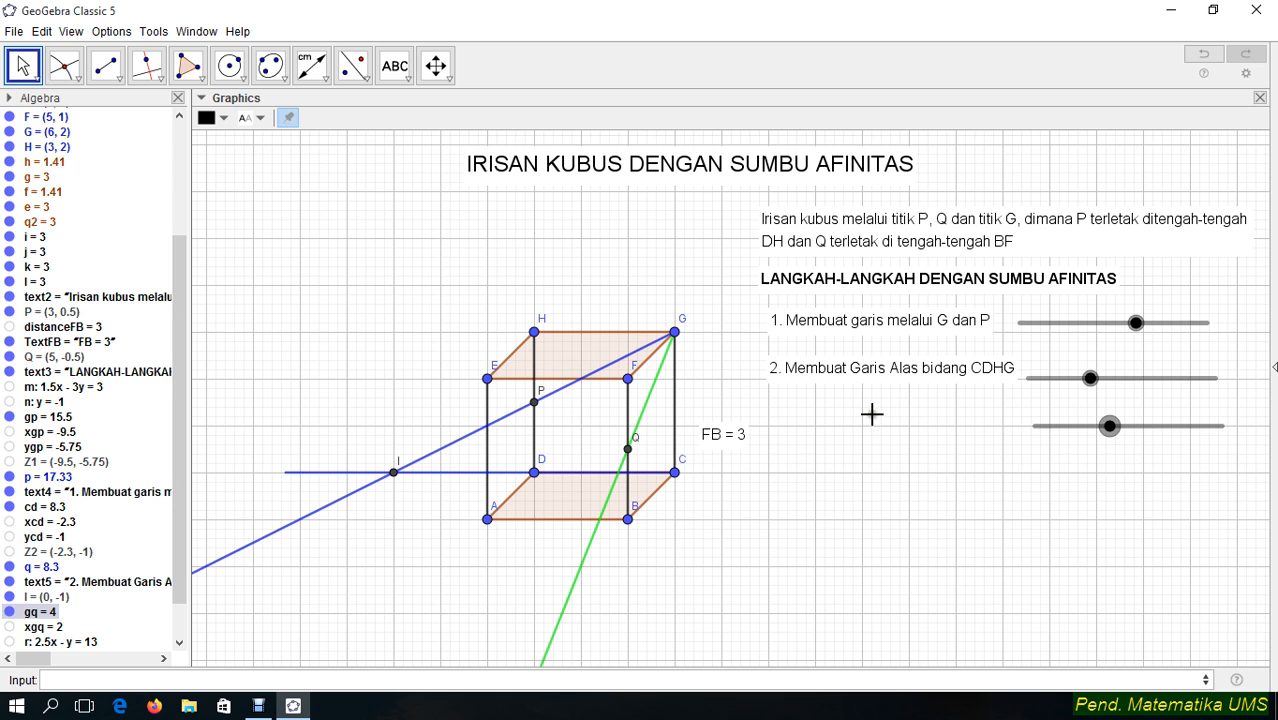
# Add the text "3. Menentukan Garis Melalui GQ" beside the gq slider
pyautogui.click(395, 66)
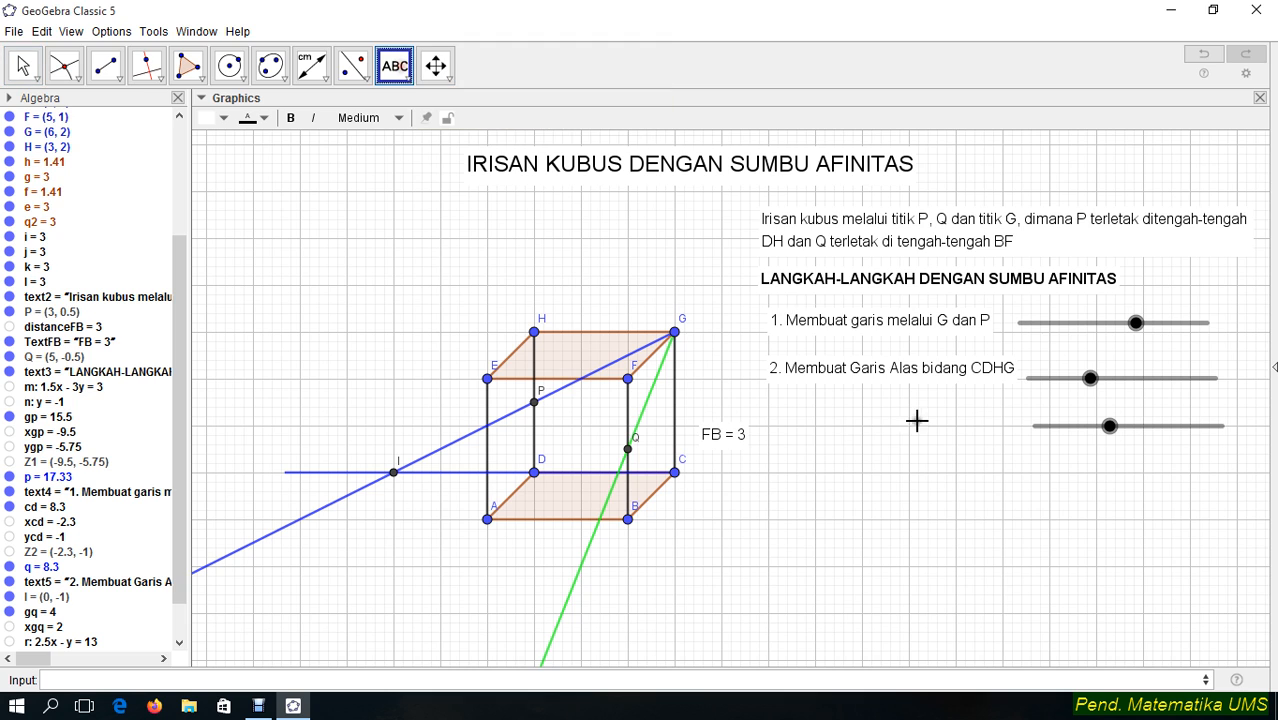
pyautogui.click(785, 426)
pyautogui.write('3. ')
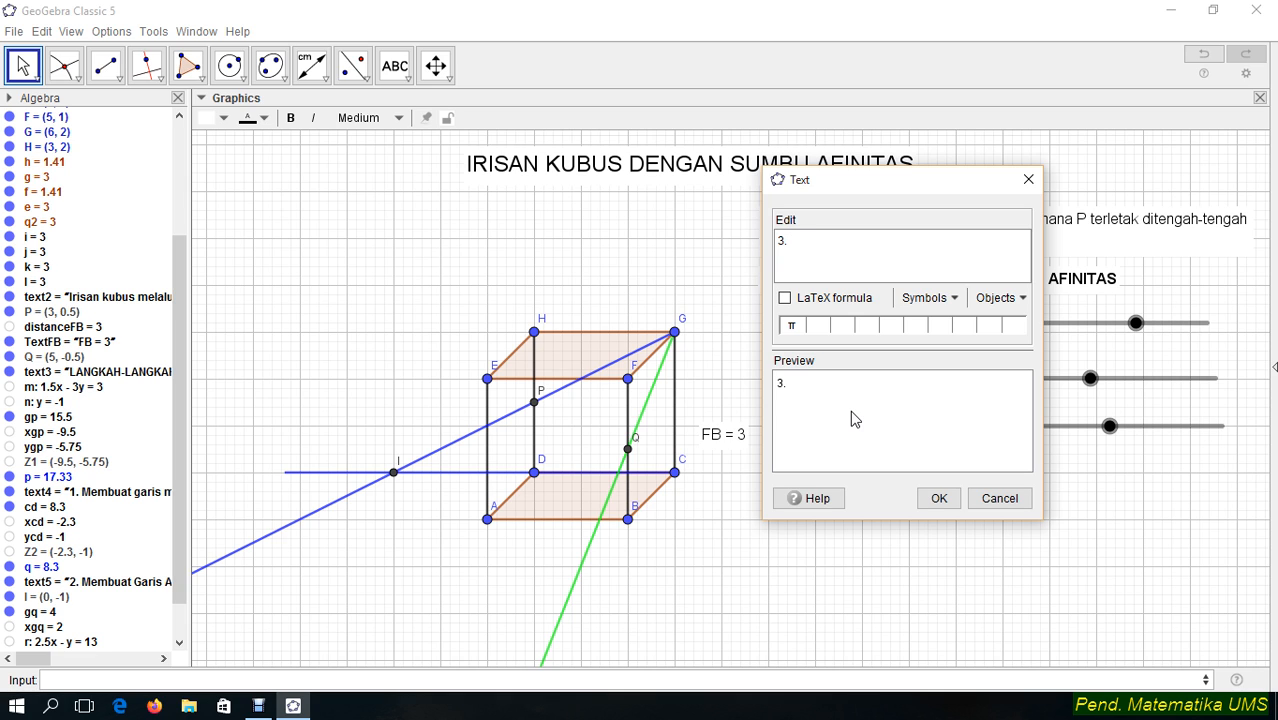
pyautogui.write('Menentukan ')
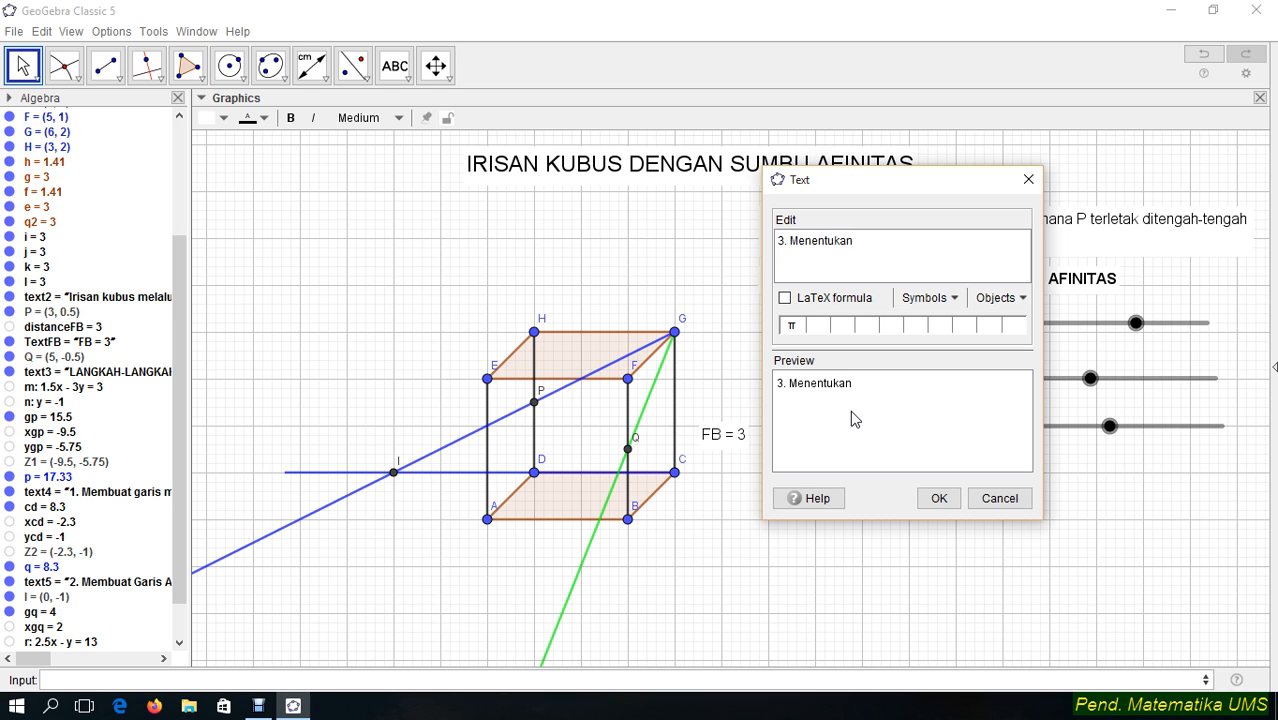
pyautogui.write('Garis P')
pyautogui.press('BackSpace')
pyautogui.write('G')
pyautogui.press('BackSpace')
pyautogui.write('Melalui')
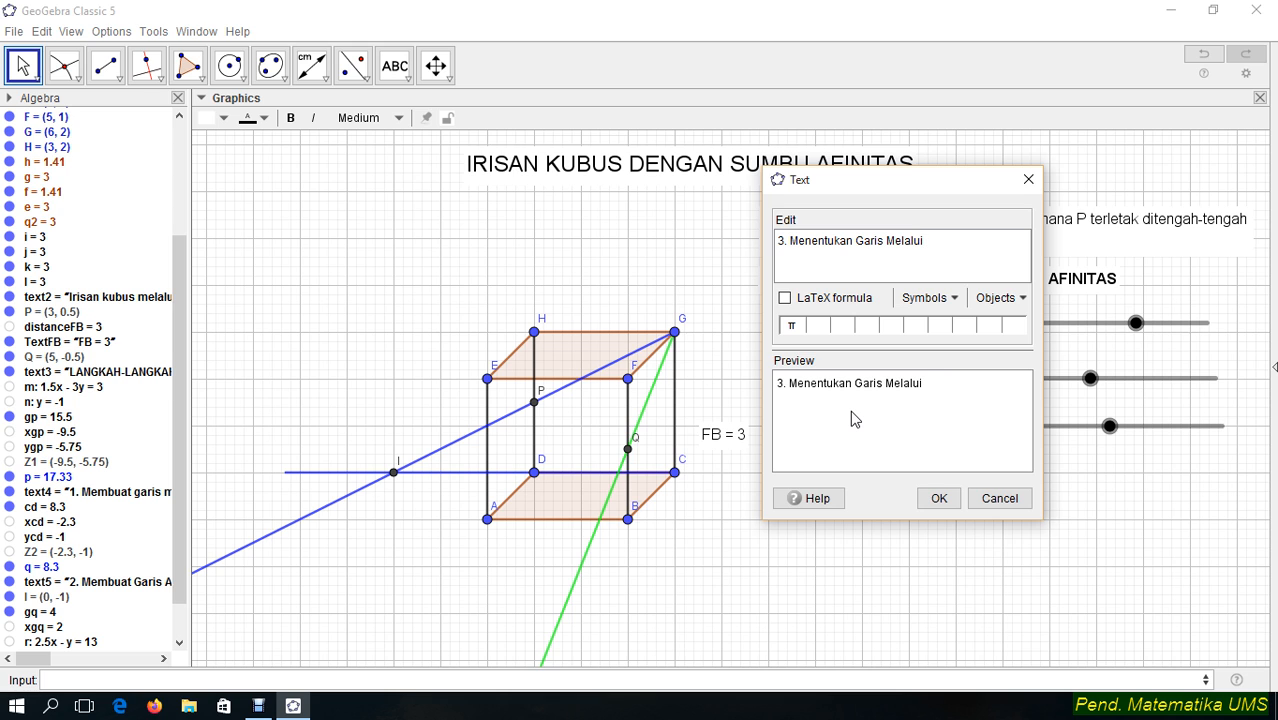
pyautogui.write(' GQ')
pyautogui.click(934, 497)
# Align the step 3 text under the step 2 text, pin it to the screen and lock it
pyautogui.moveTo(916, 438); pyautogui.dragTo(897, 433)
pyautogui.click(426, 118)
pyautogui.click(446, 121)
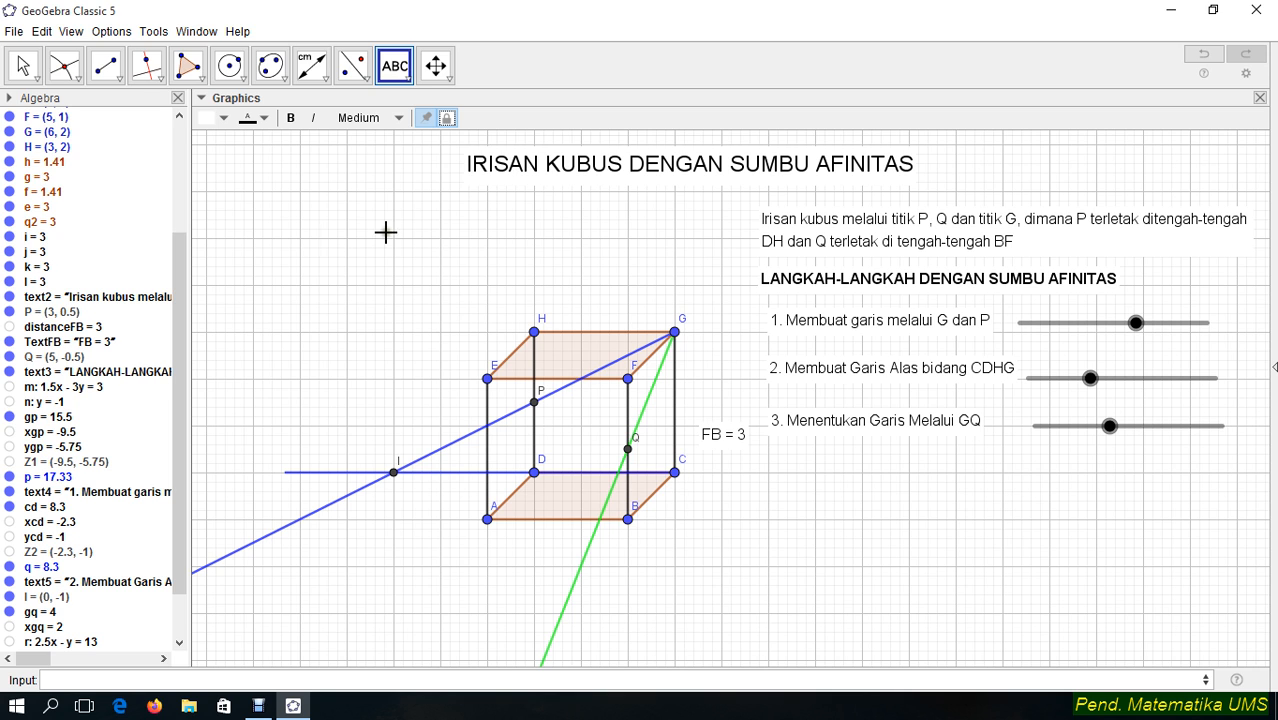
# Draw a line through the cube's base points C and B
pyautogui.click(109, 76)
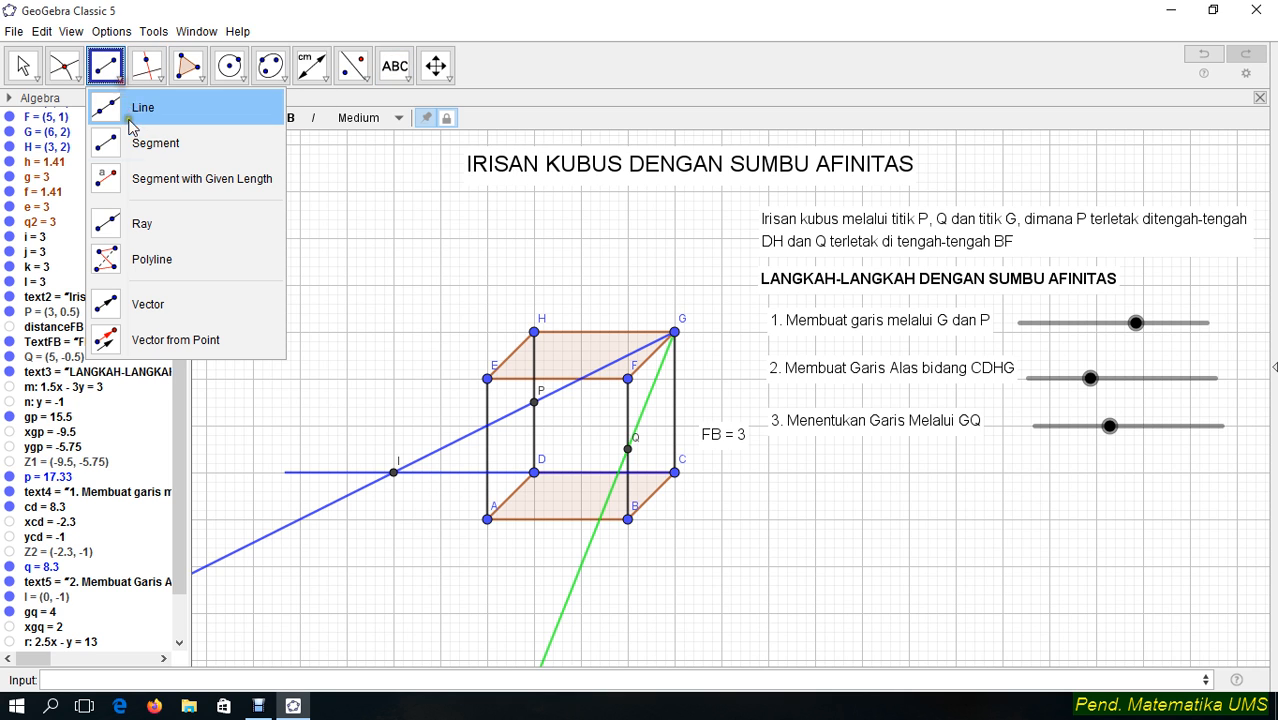
pyautogui.click(128, 107)
pyautogui.click(675, 472)
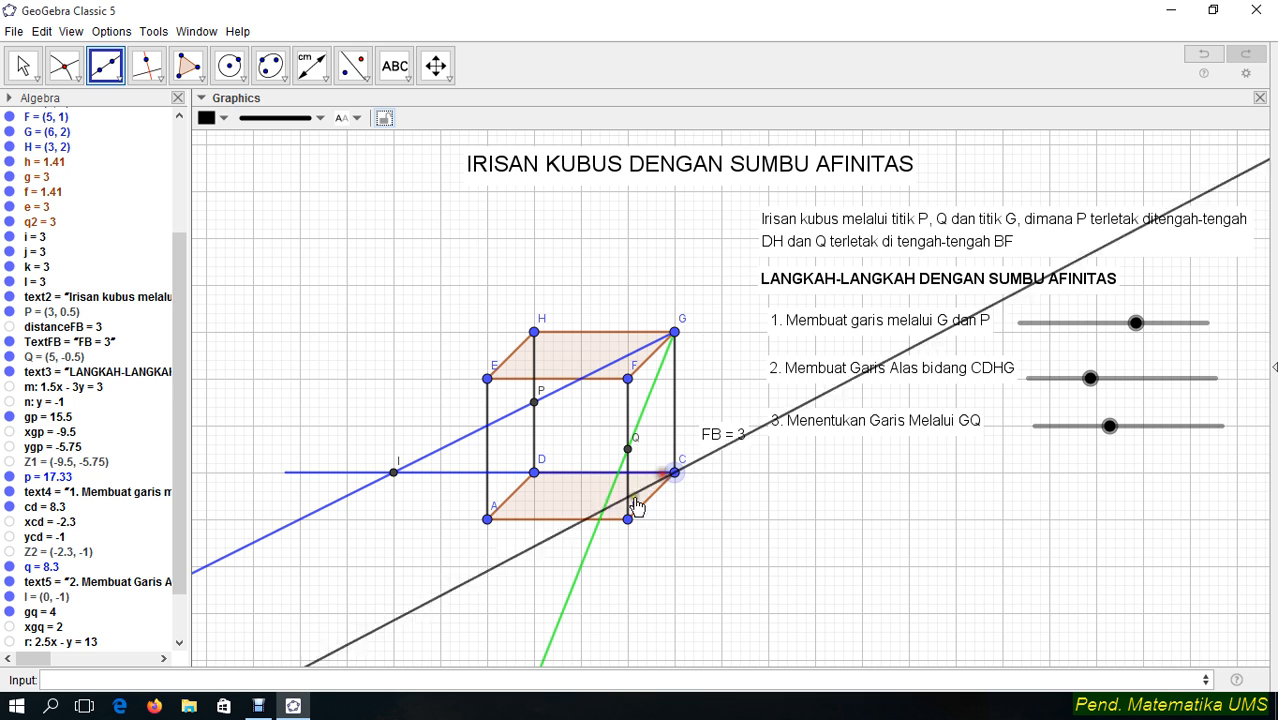
pyautogui.click(627, 519)
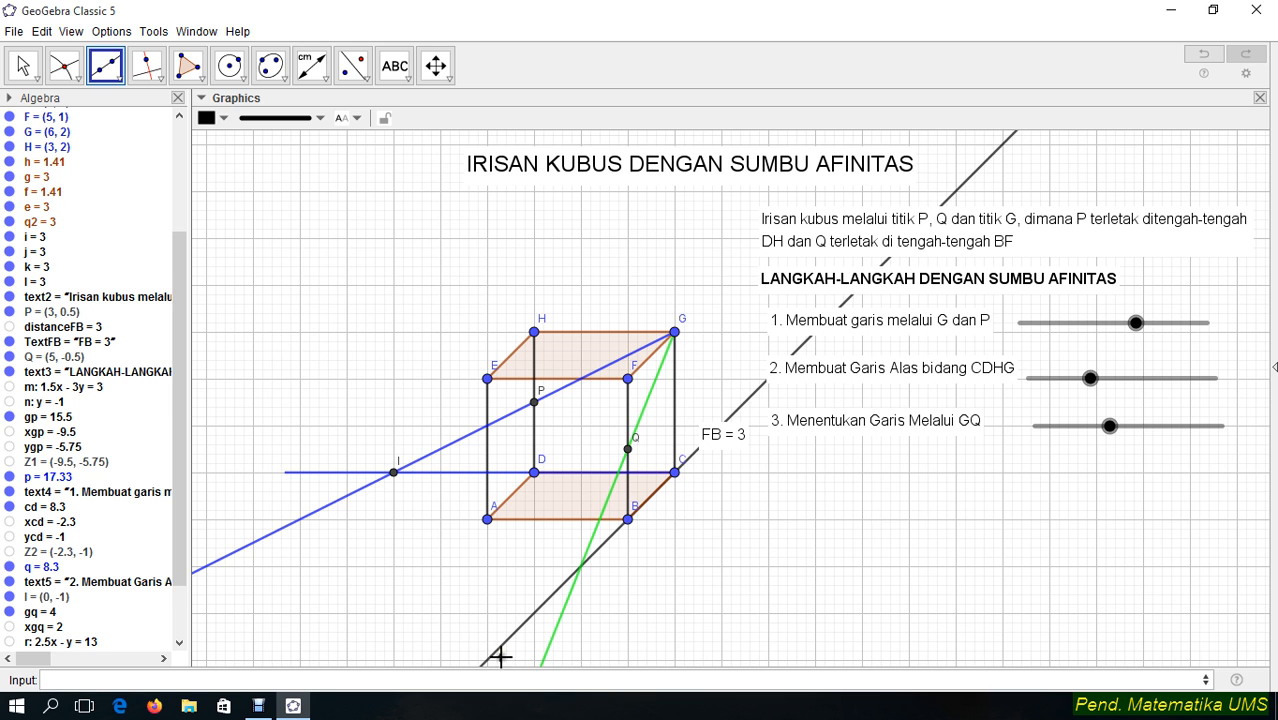
# Create the number cb=0, show it as a slider and place it below the gq slider
pyautogui.scroll(-2, 182, 600)
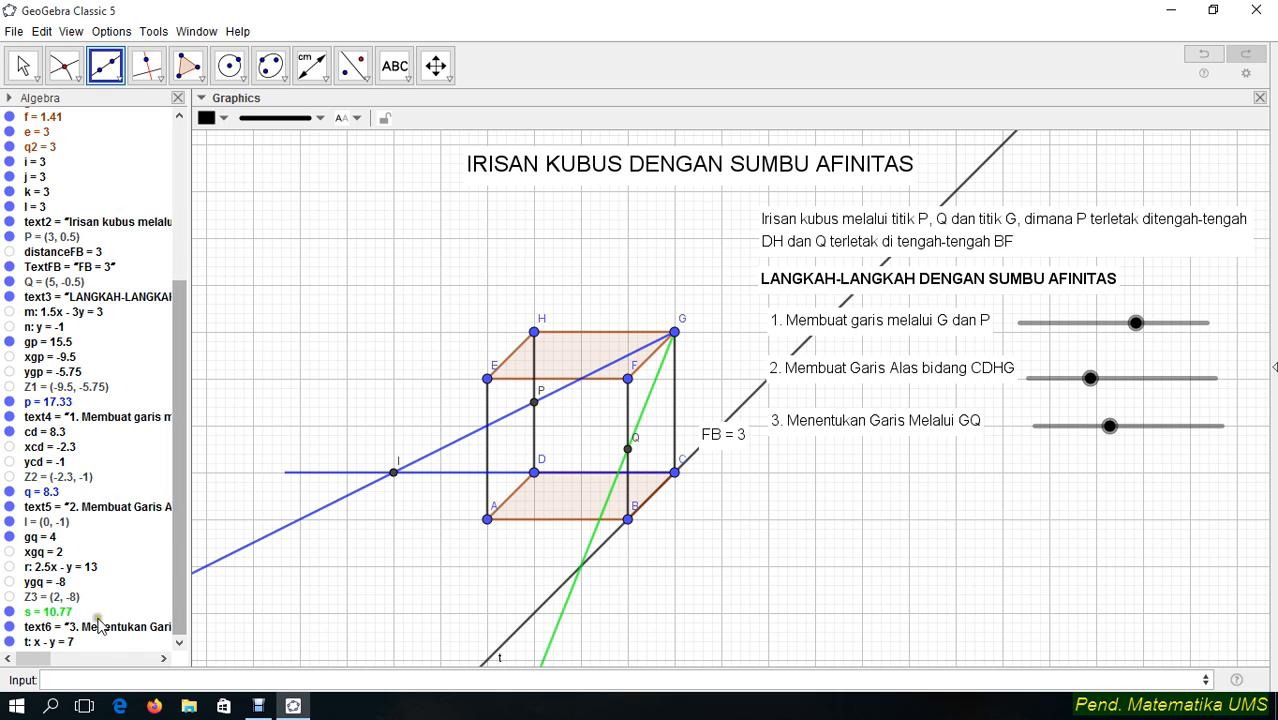
pyautogui.click(95, 680)
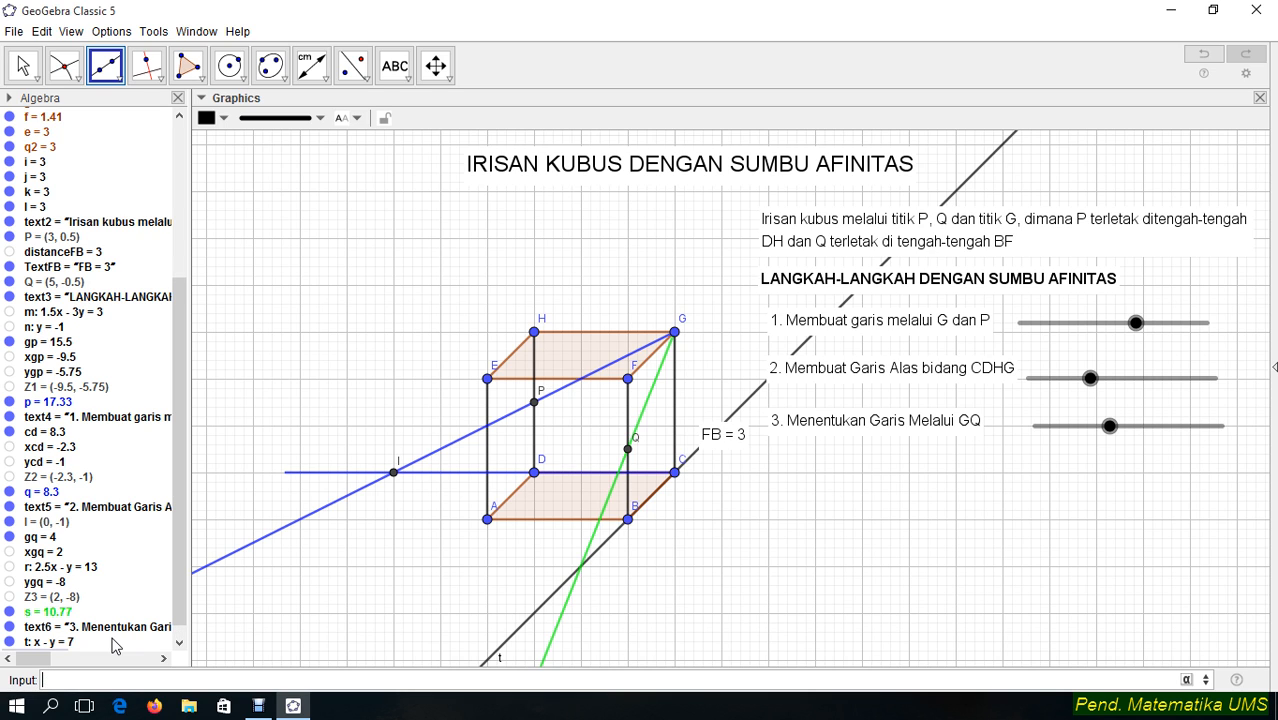
pyautogui.write('cb=0')
pyautogui.press('Return')
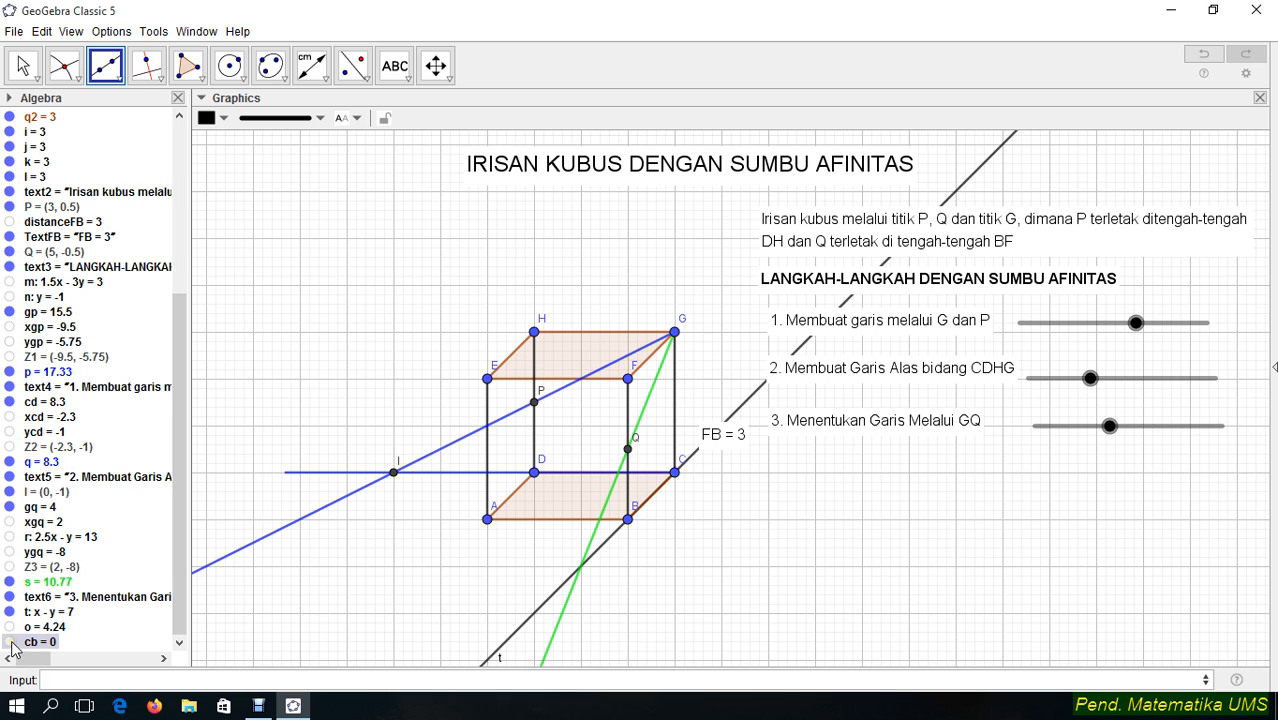
pyautogui.click(10, 642)
pyautogui.press('Escape')
pyautogui.moveTo(278, 296); pyautogui.dragTo(1089, 481)
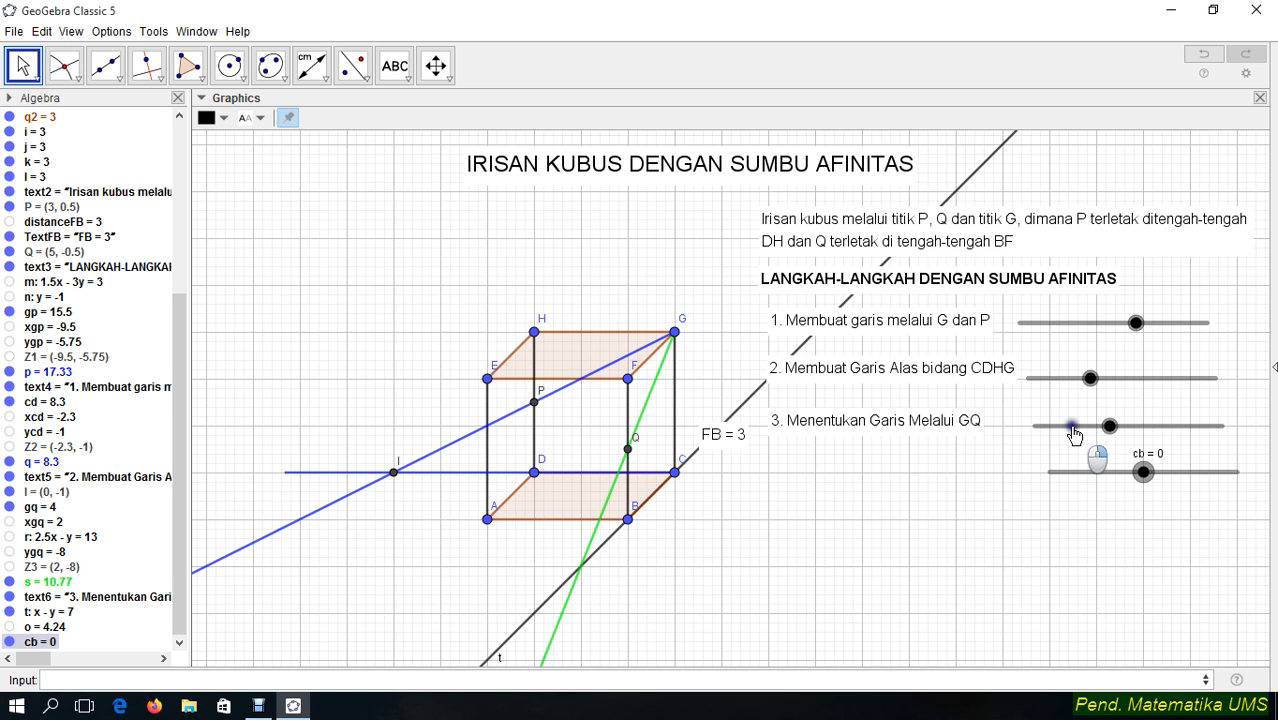
# Unlock the gq slider, shift it into line with the cb slider and lock it again
pyautogui.rightClick(1068, 426)
pyautogui.click(1107, 525)
pyautogui.moveTo(1076, 429); pyautogui.dragTo(1092, 430)
pyautogui.rightClick(1090, 430)
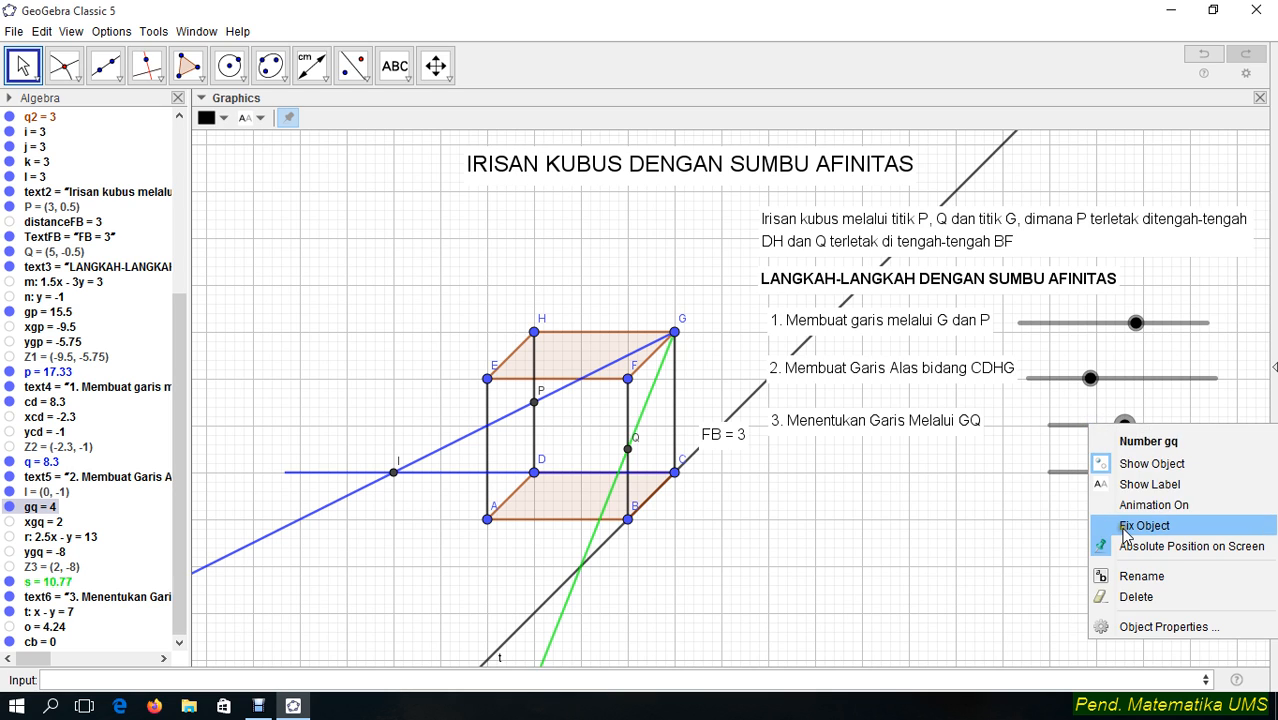
pyautogui.click(1100, 522)
# Unlock the cd slider, shift it into line with the gq slider and lock it again
pyautogui.rightClick(1044, 372)
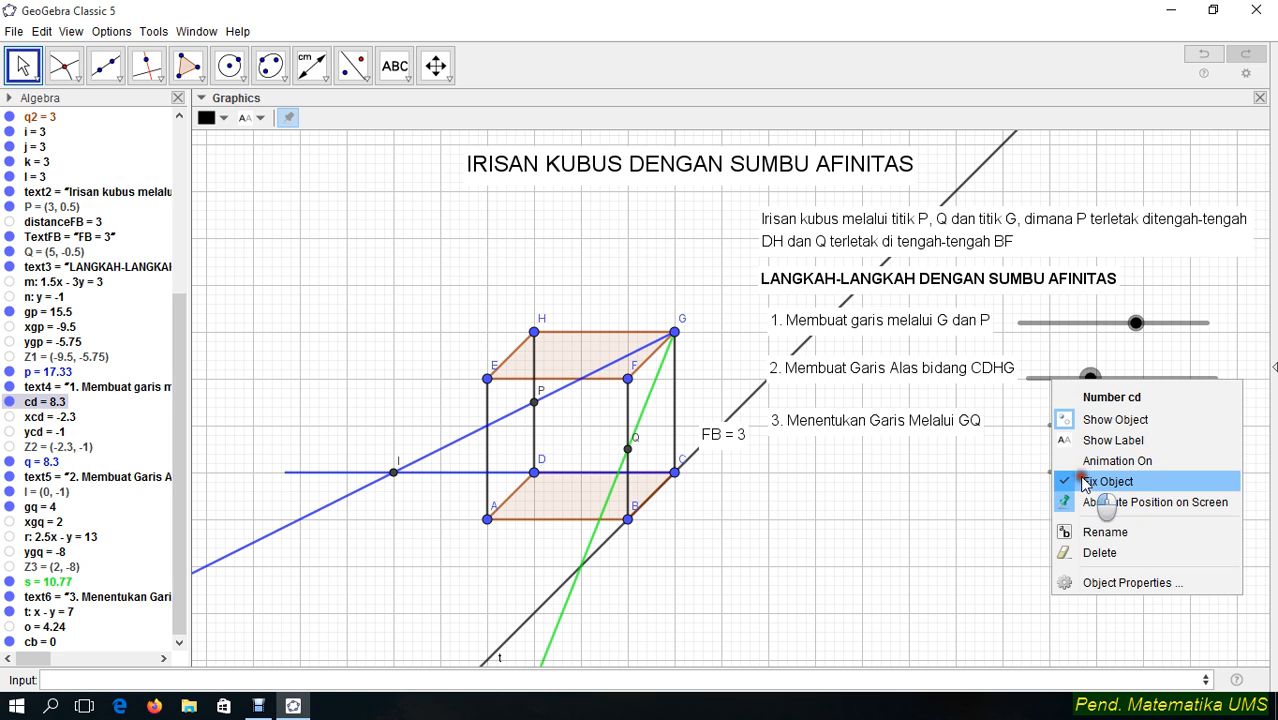
pyautogui.click(1078, 468)
pyautogui.moveTo(1058, 378); pyautogui.dragTo(1080, 378)
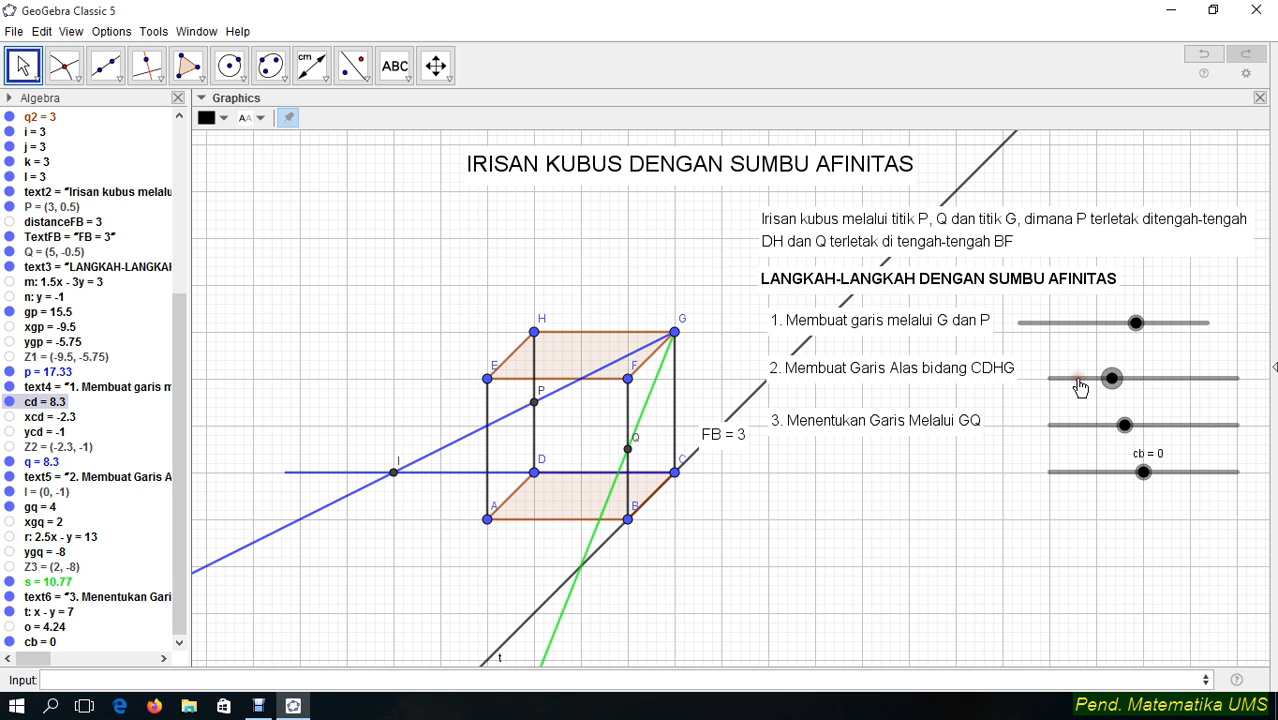
pyautogui.rightClick(1066, 386)
pyautogui.click(1098, 478)
# Unlock the gp slider, shift it into line with the sliders below it and lock it again
pyautogui.moveTo(1061, 323); pyautogui.dragTo(1101, 323)
pyautogui.rightClick(1073, 322)
pyautogui.click(1097, 424)
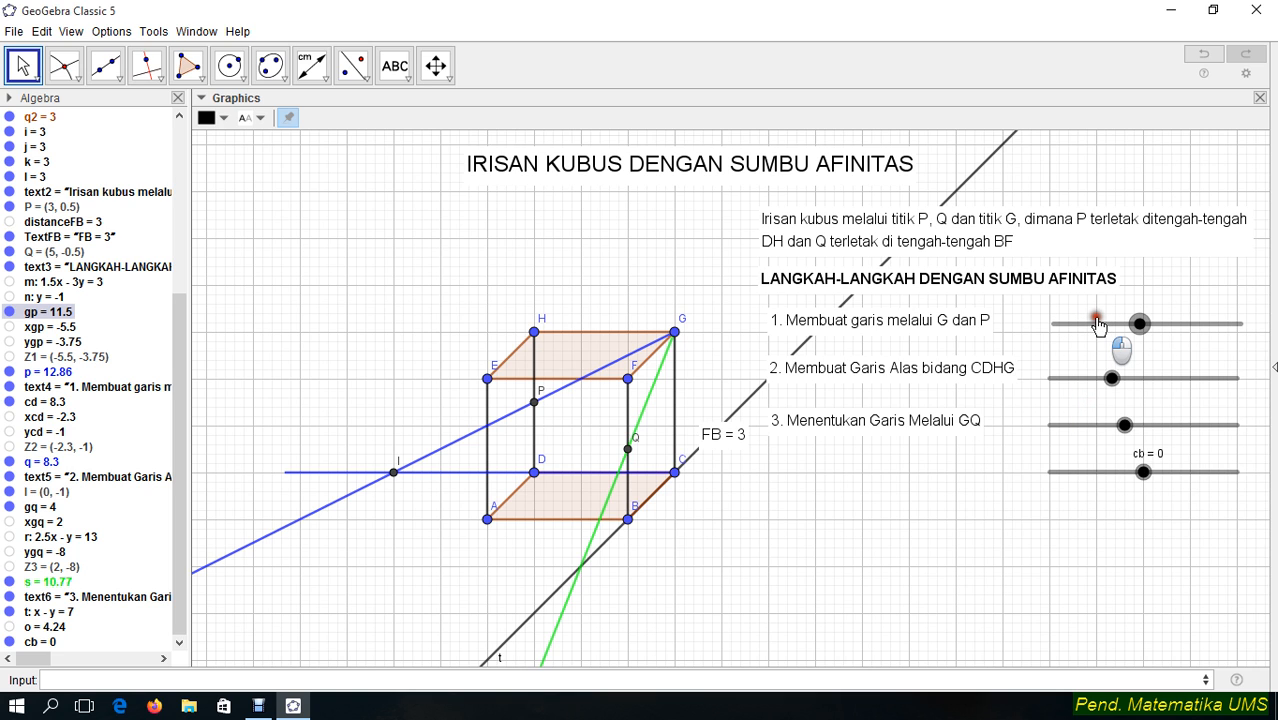
pyautogui.rightClick(1091, 323)
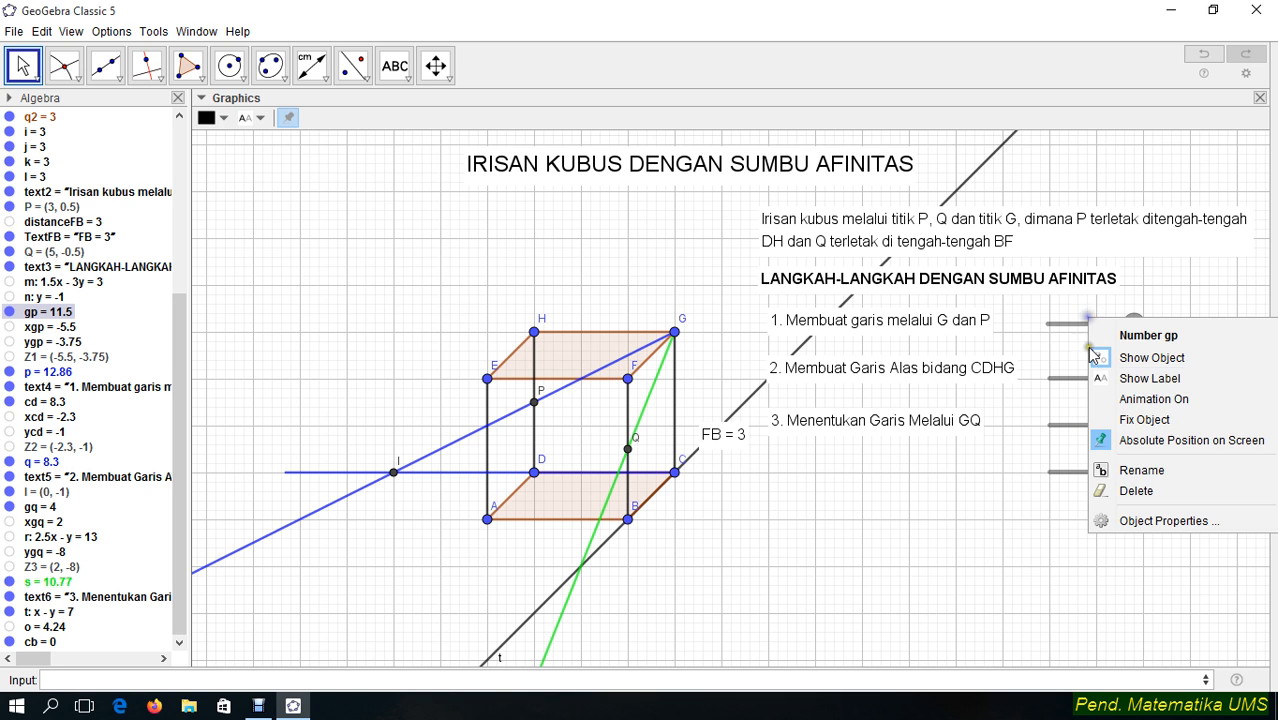
pyautogui.click(1106, 414)
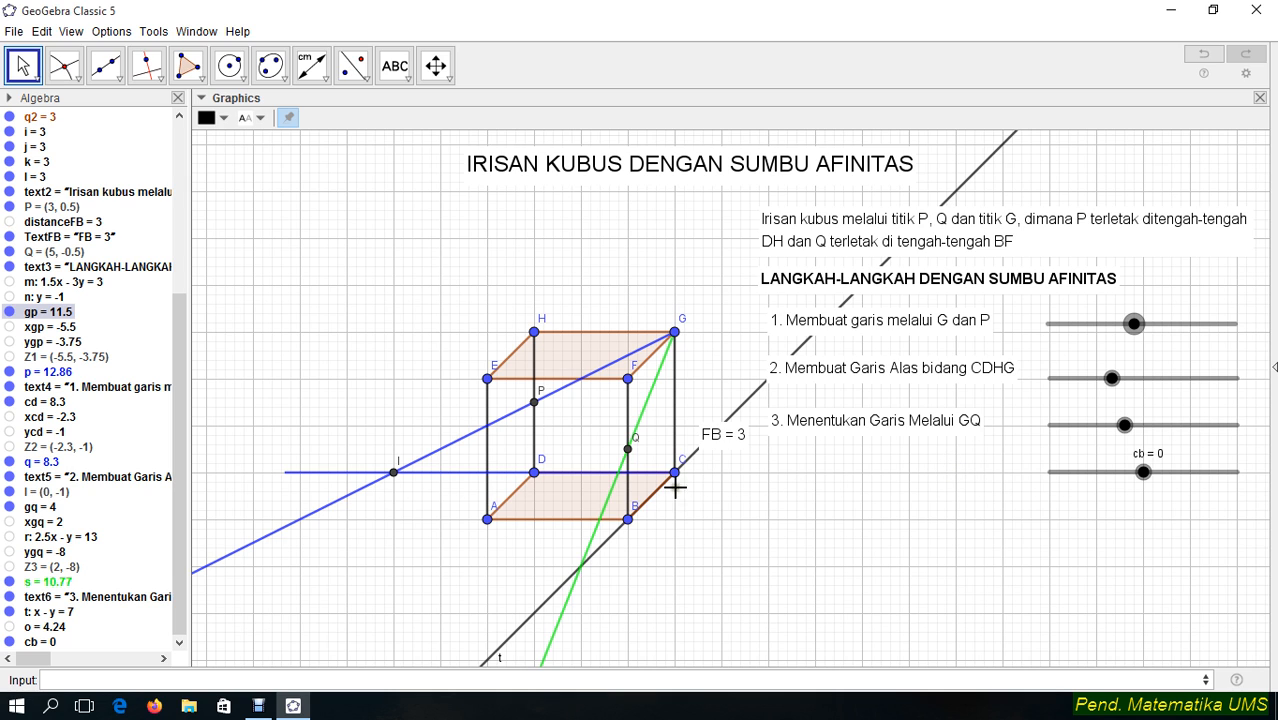
# Define the number xcb=x(C)-cb
pyautogui.click(134, 679)
pyautogui.write('x')
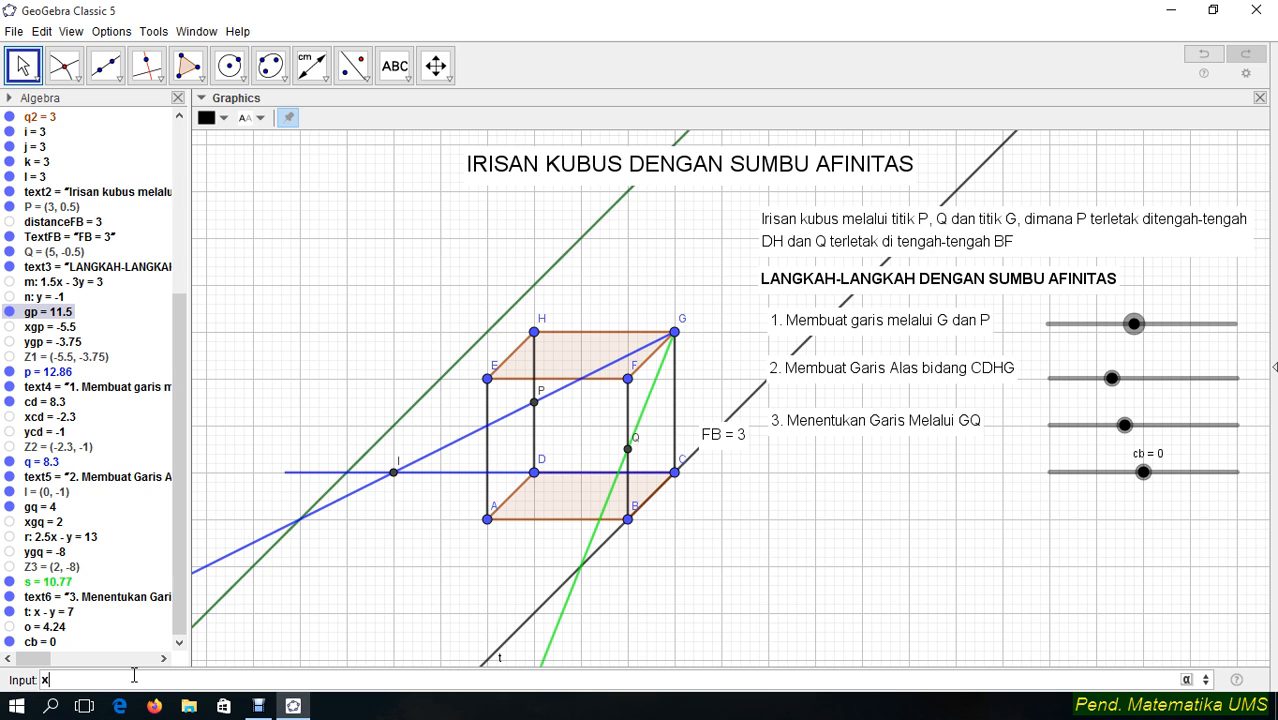
pyautogui.write('cq=x(C)-c')
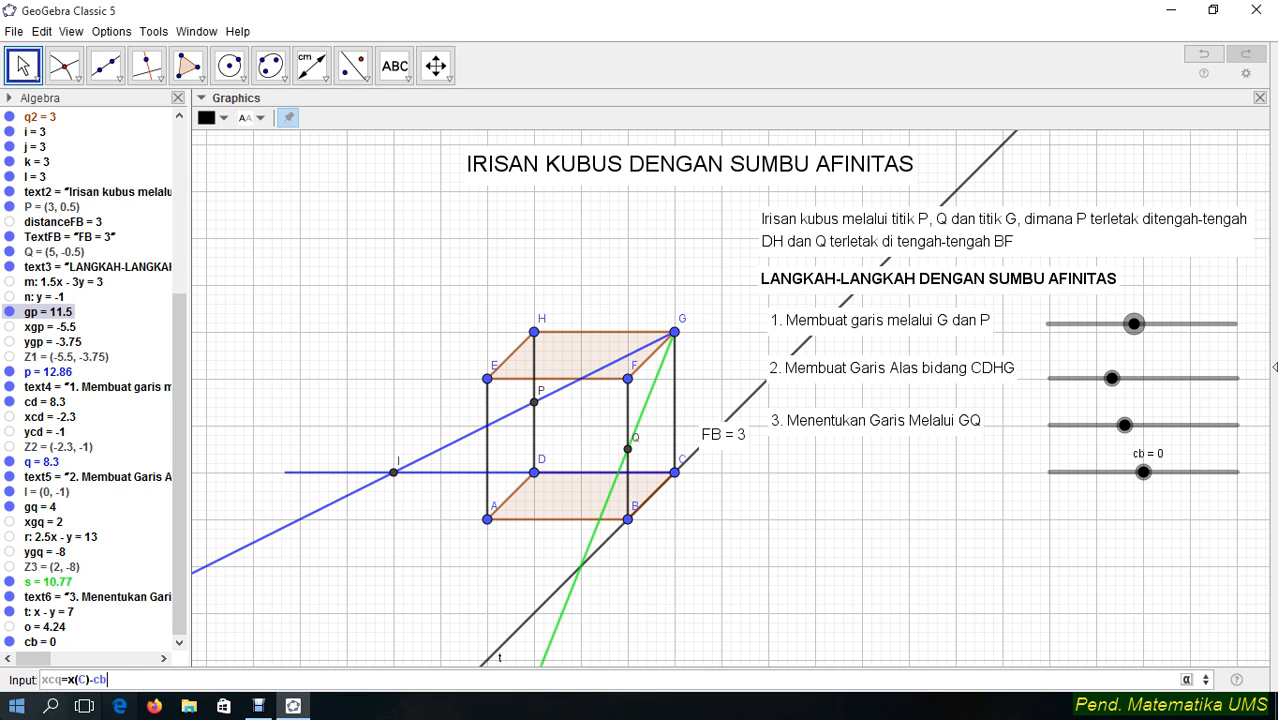
pyautogui.write('b')
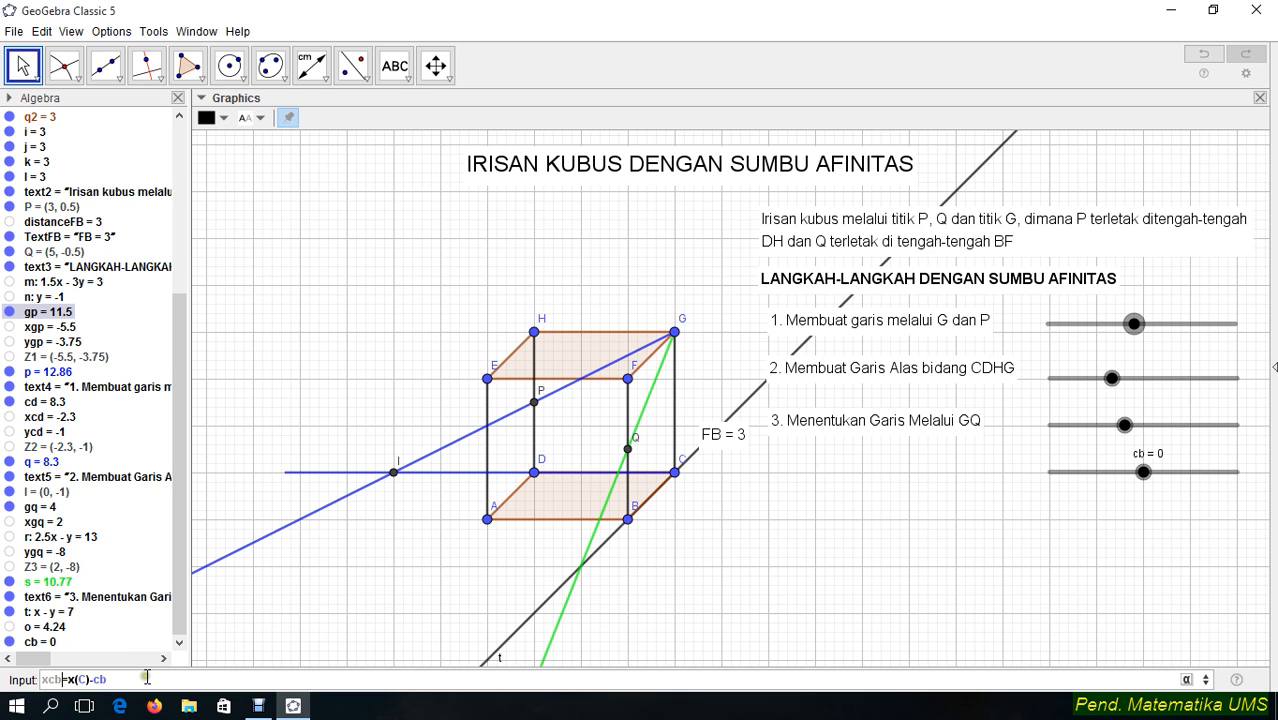
pyautogui.press('Return')
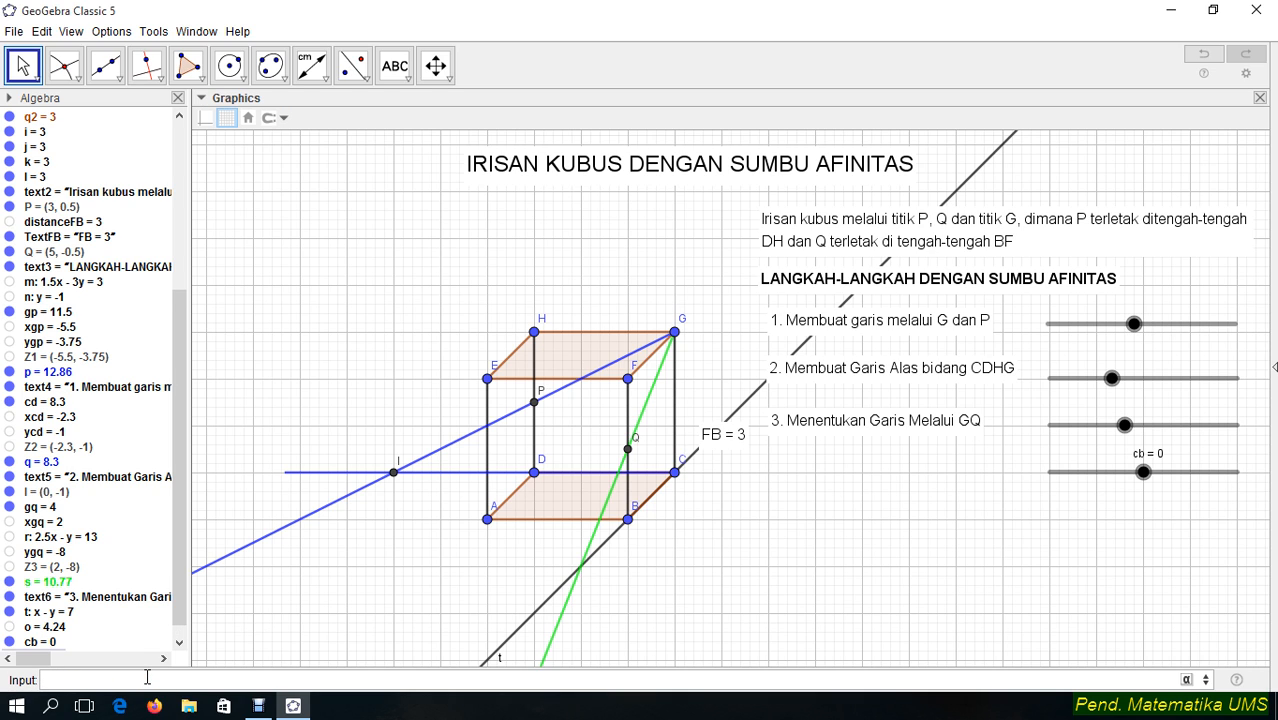
# Define the number ycb=t(xcb), using the line t through C and B
pyautogui.click(179, 643)
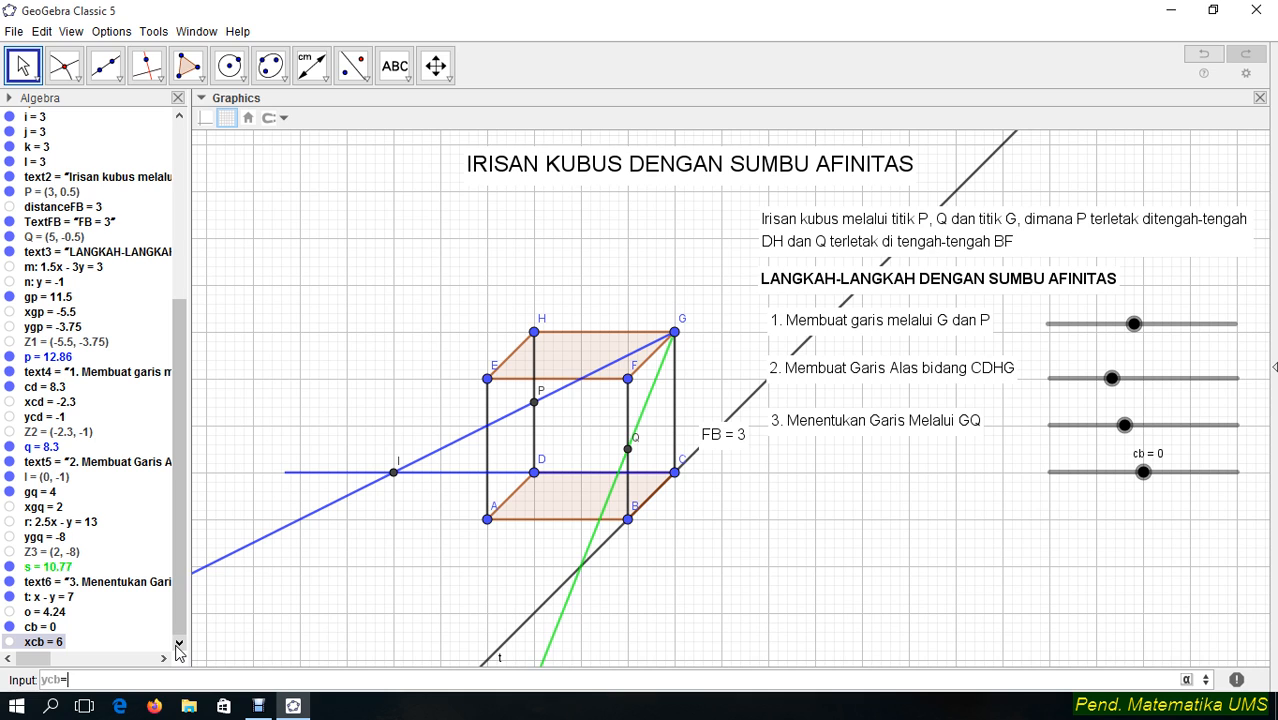
pyautogui.write('t')
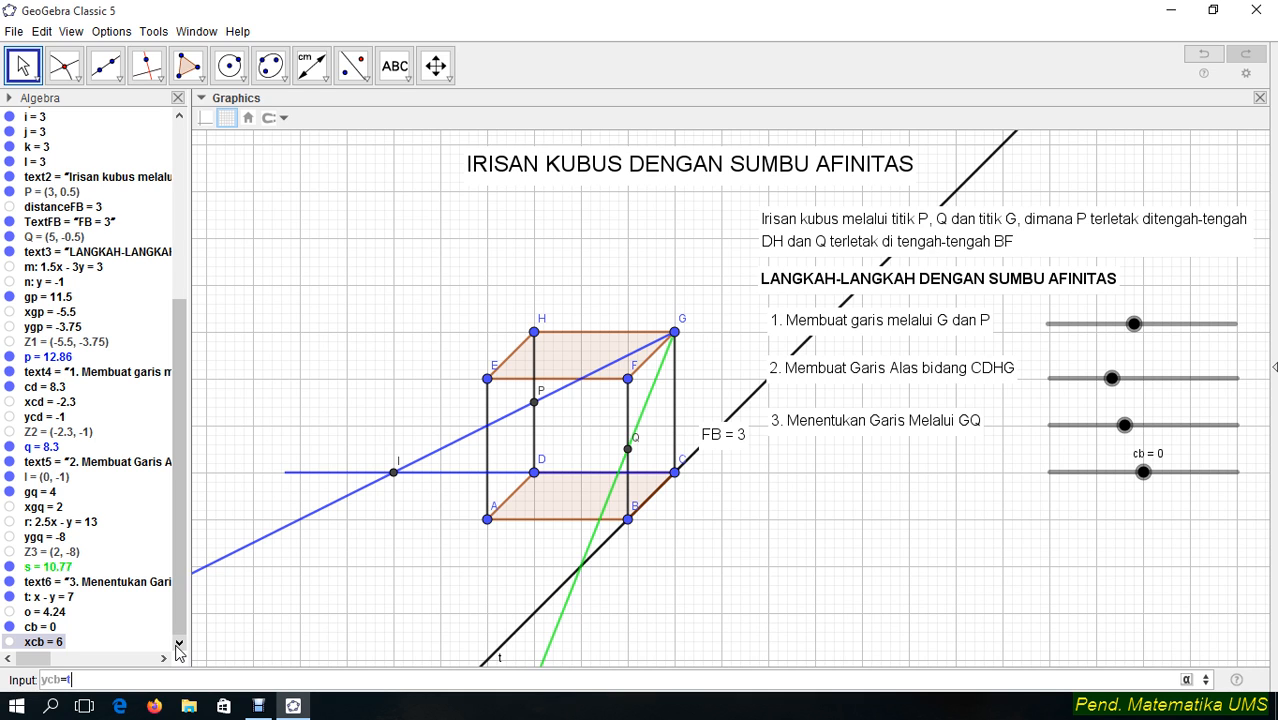
pyautogui.write('(')
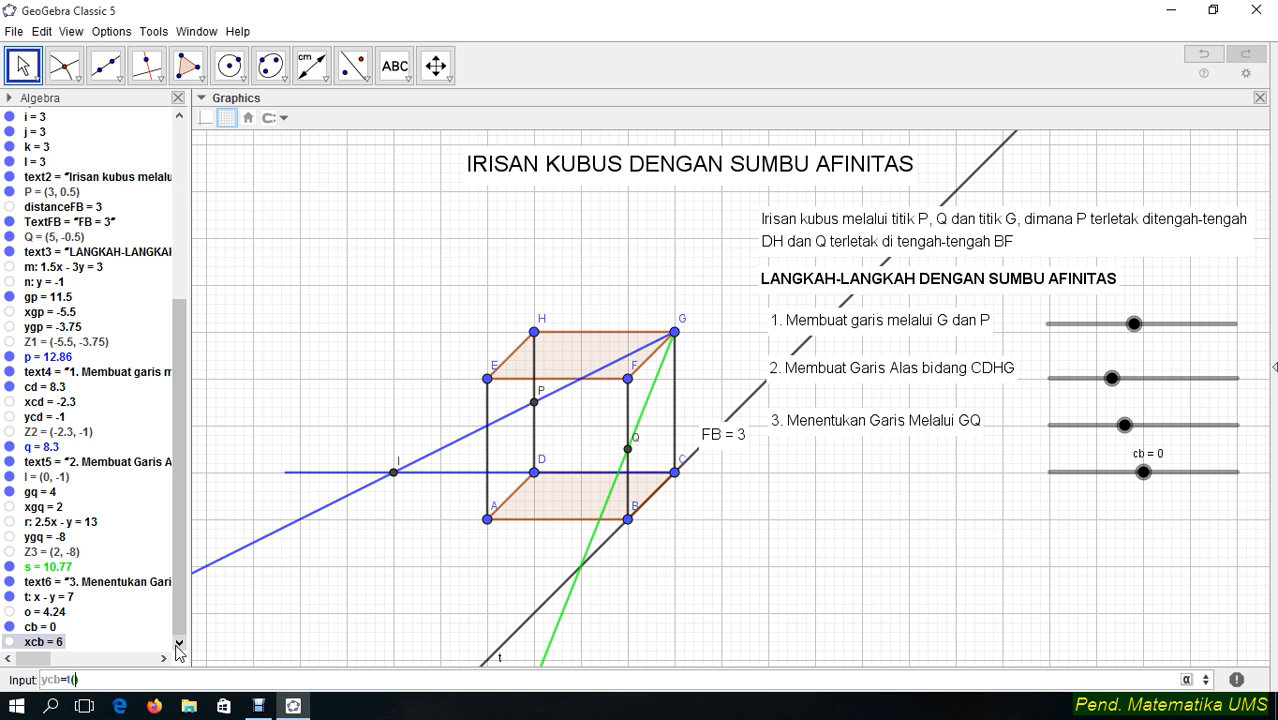
pyautogui.write('xcb')
pyautogui.press('Return')
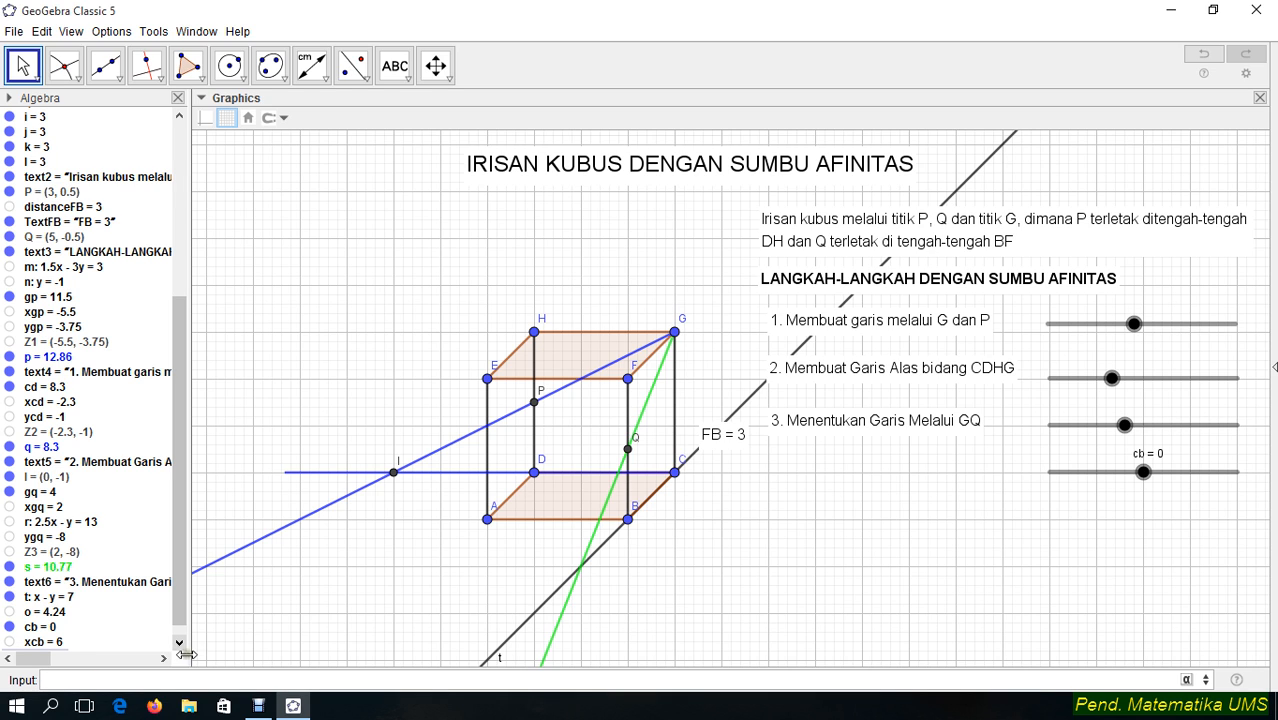
# Create the point Z4=(xcb,ycb)
pyautogui.moveTo(180, 624); pyautogui.dragTo(203, 665)
pyautogui.click(116, 677)
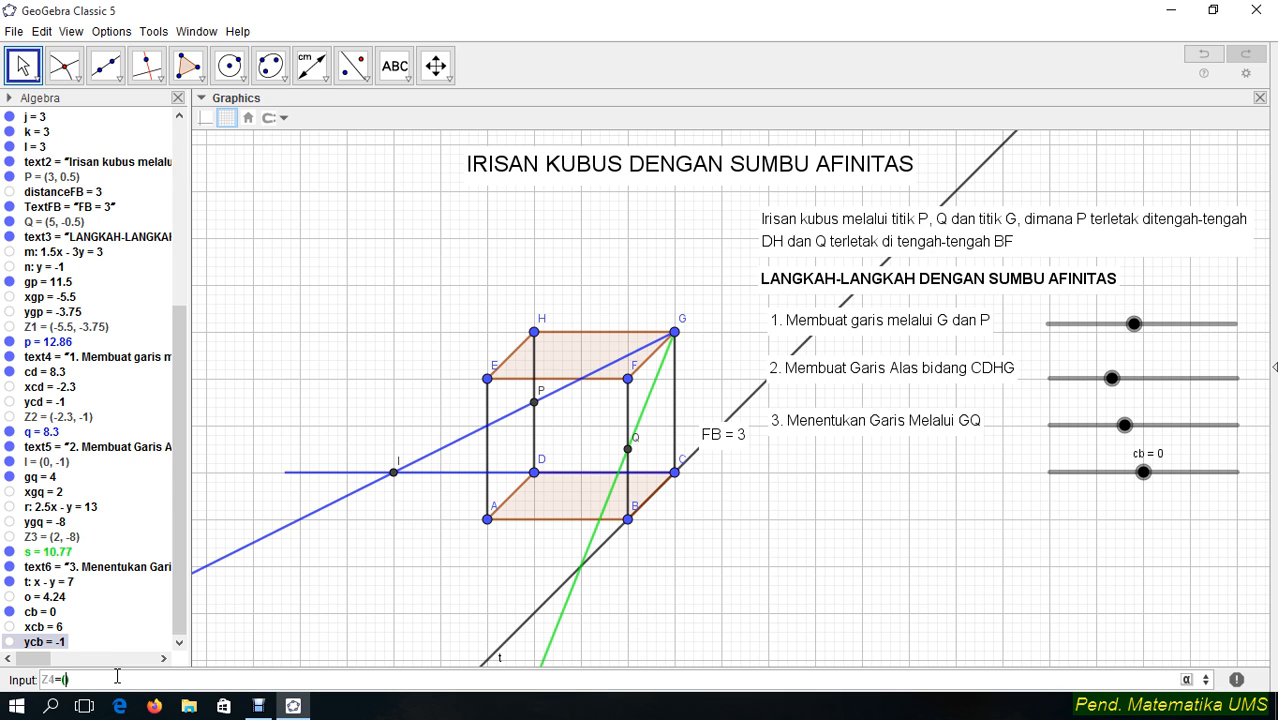
pyautogui.write('cb,ycb')
pyautogui.press('Return')
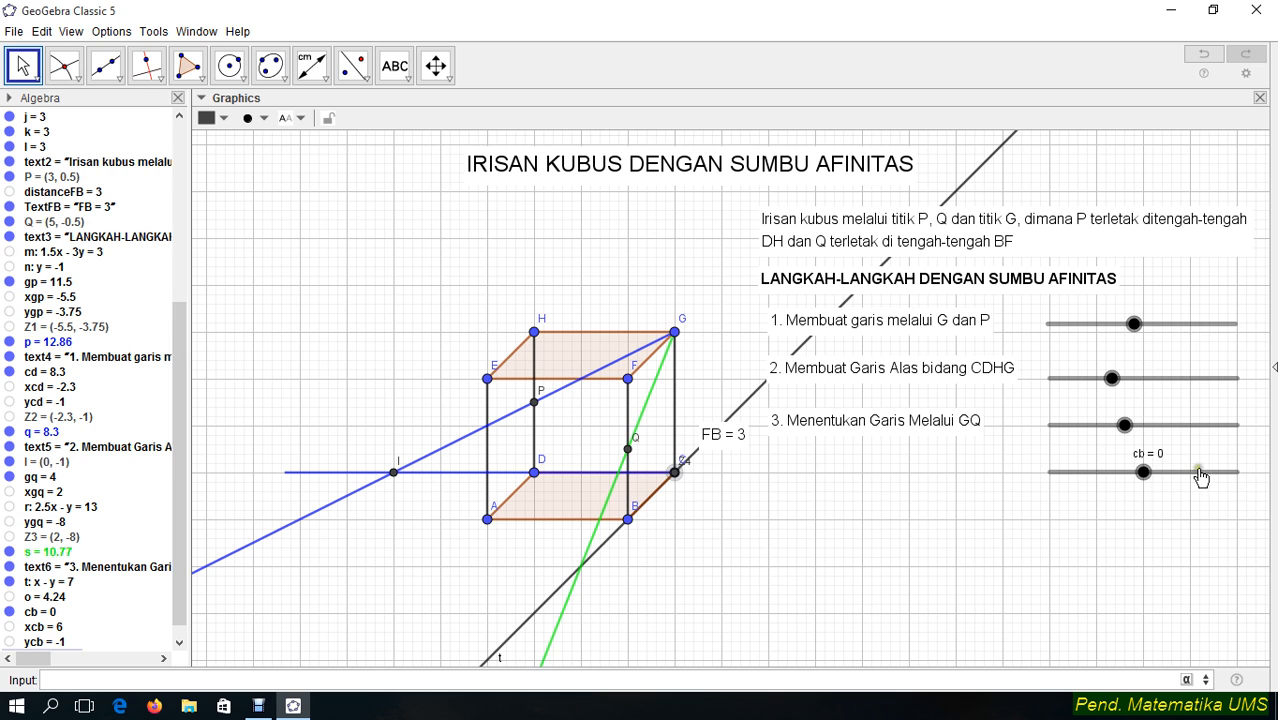
# Set the cb slider's interval to a minimum of 0 and a maximum of 10
pyautogui.moveTo(1143, 474)
pyautogui.mouseDown()
pyautogui.moveTo(1082, 474)
pyautogui.moveTo(1161, 474)
pyautogui.moveTo(1130, 473)
pyautogui.mouseUp()
pyautogui.rightClick(1130, 473)
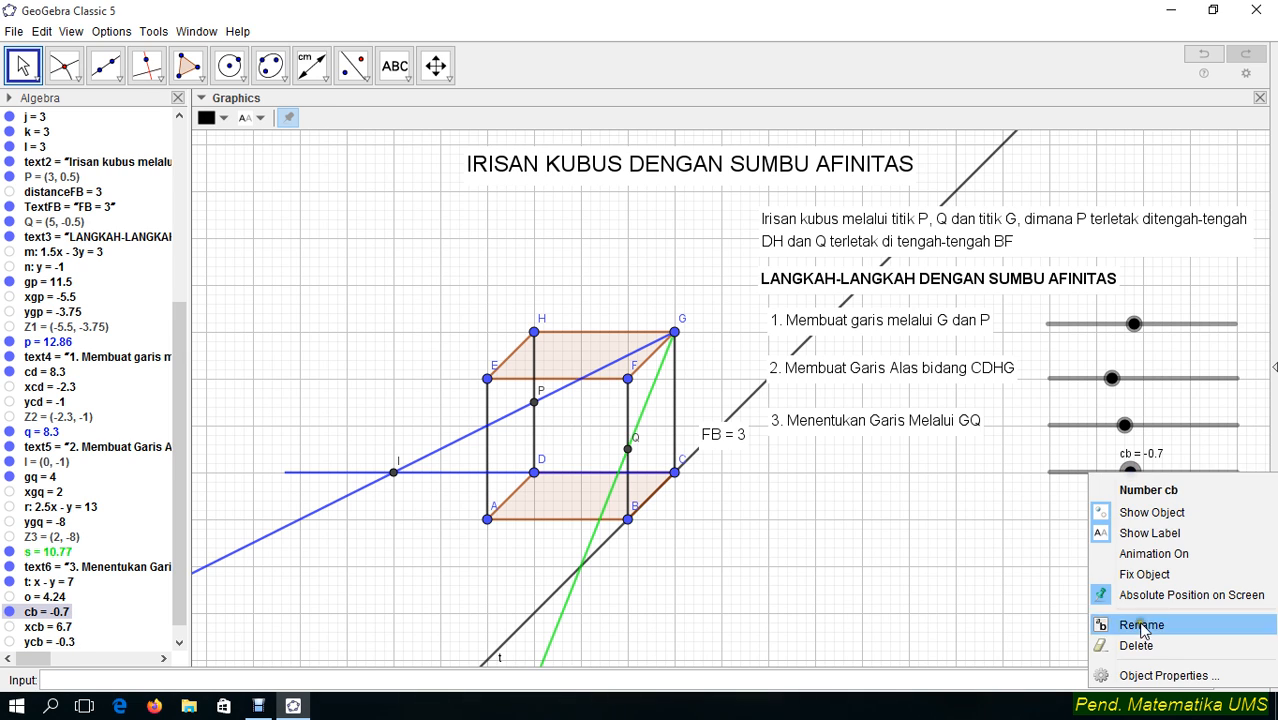
pyautogui.click(1145, 675)
pyautogui.click(540, 214)
pyautogui.moveTo(540, 214); pyautogui.dragTo(478, 221)
pyautogui.write('0')
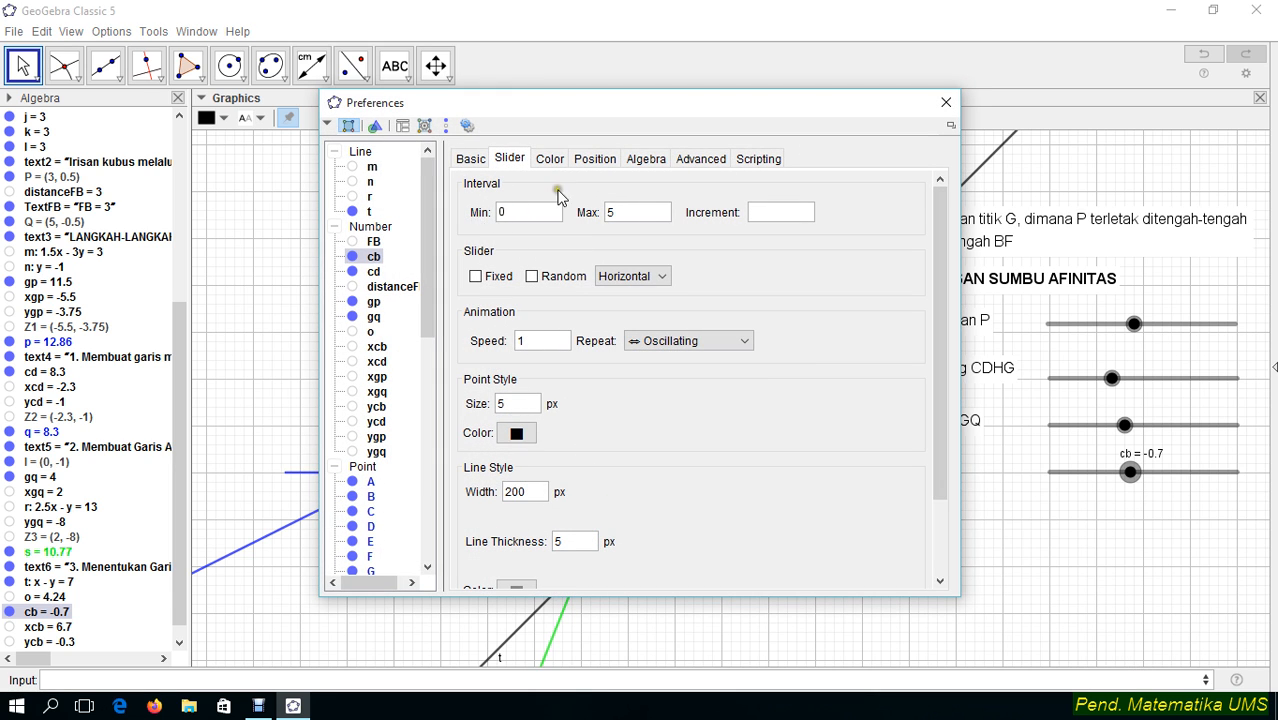
pyautogui.click(630, 212)
pyautogui.moveTo(630, 212); pyautogui.dragTo(604, 214)
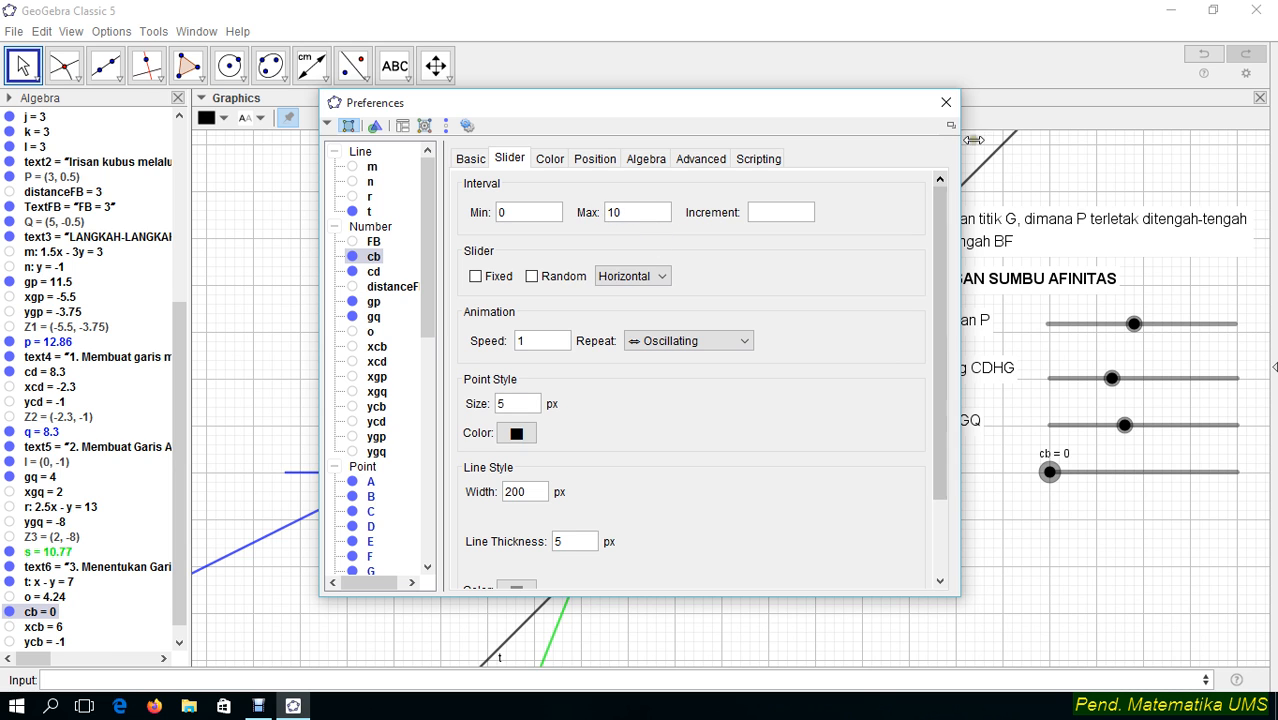
pyautogui.click(946, 102)
# Fix the cb slider in place and hide its label
pyautogui.rightClick(1050, 474)
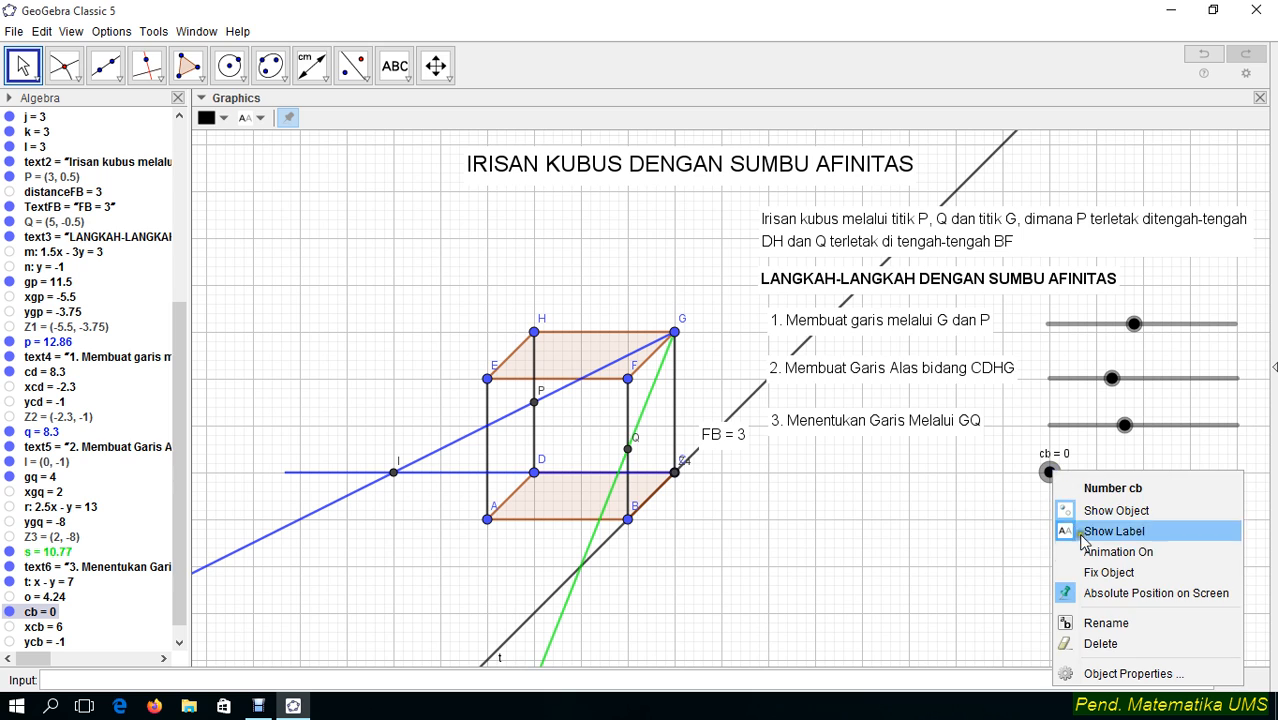
pyautogui.click(1090, 572)
pyautogui.rightClick(1077, 480)
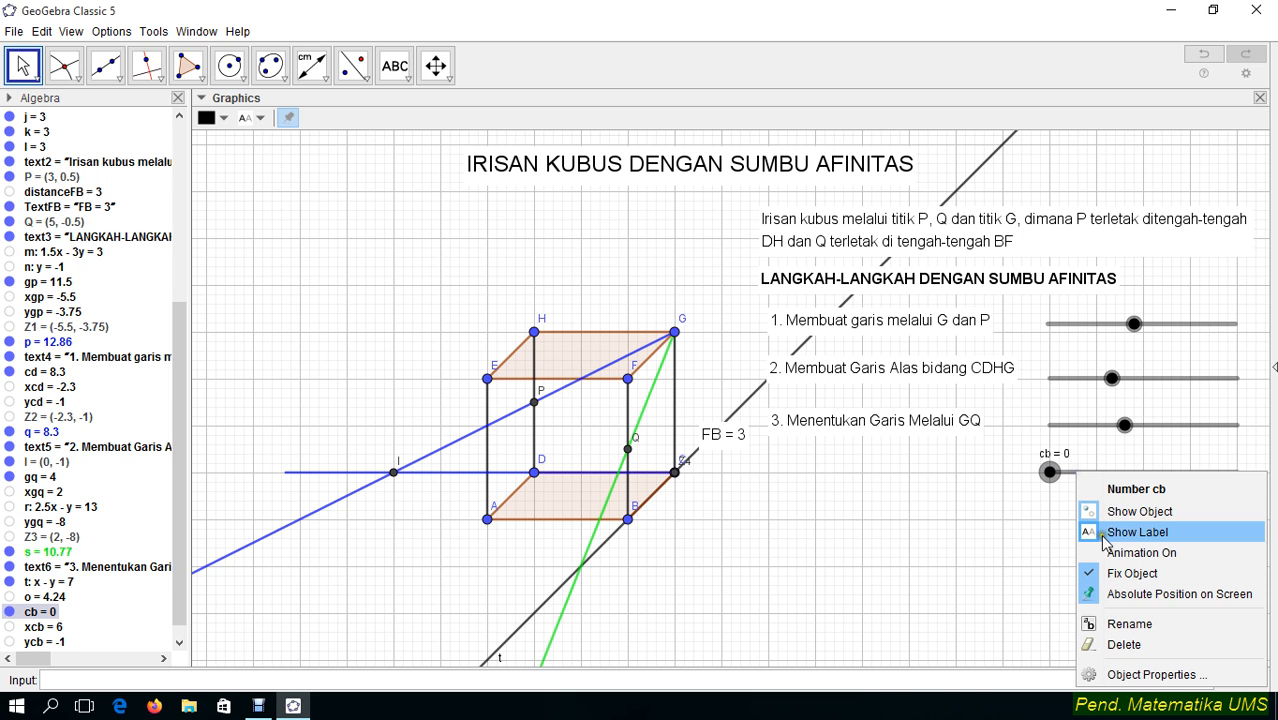
pyautogui.click(1110, 533)
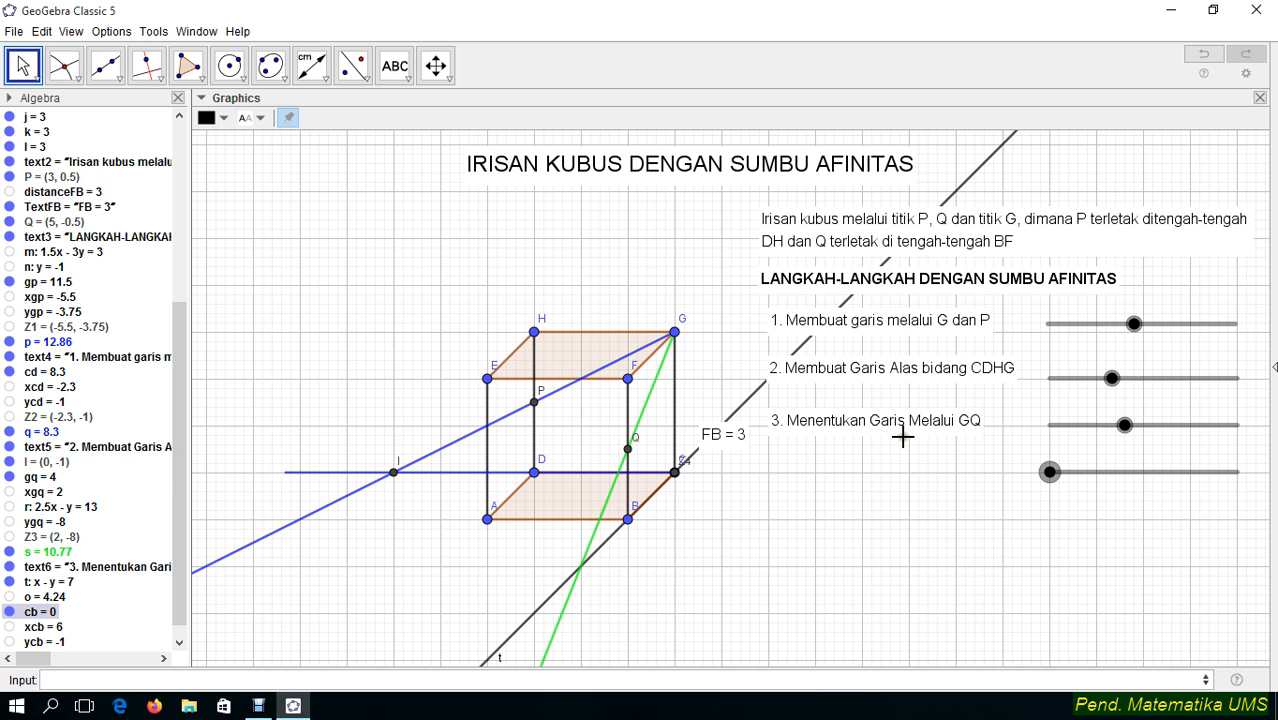
# Add the text "4. Membuat Garis CB" below the third step caption, beside the cb slider
pyautogui.click(395, 66)
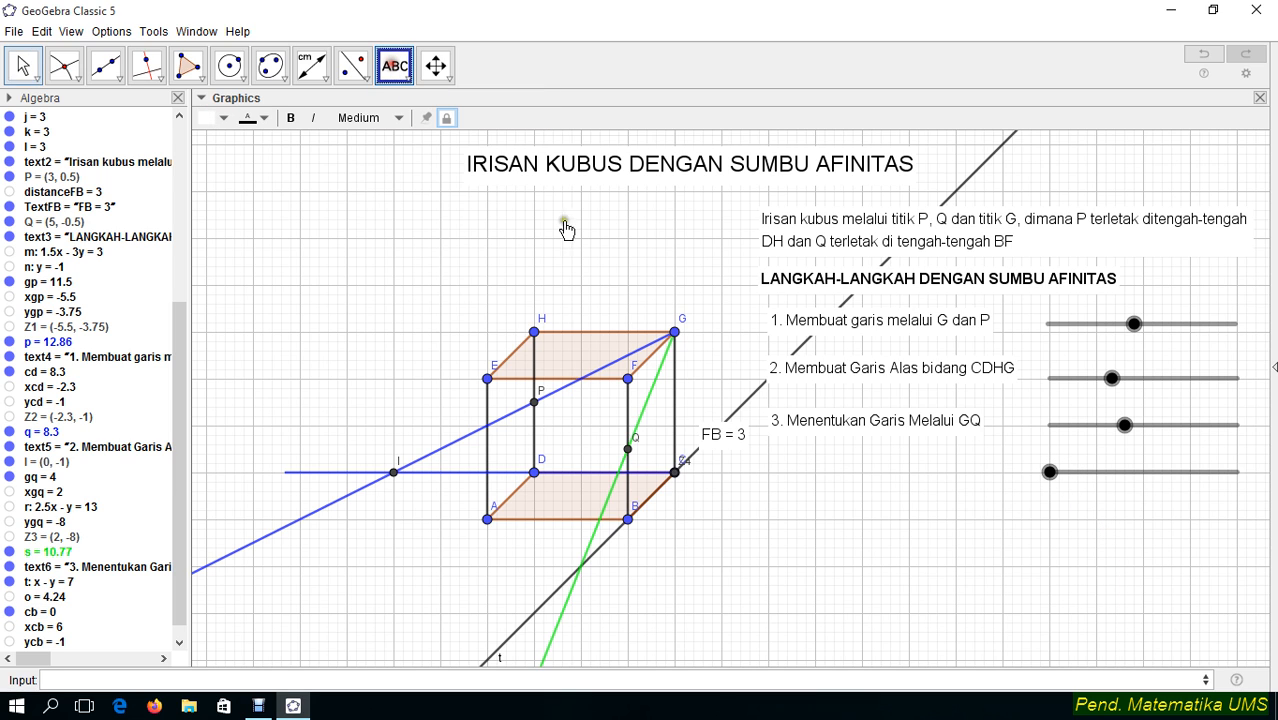
pyautogui.click(776, 468)
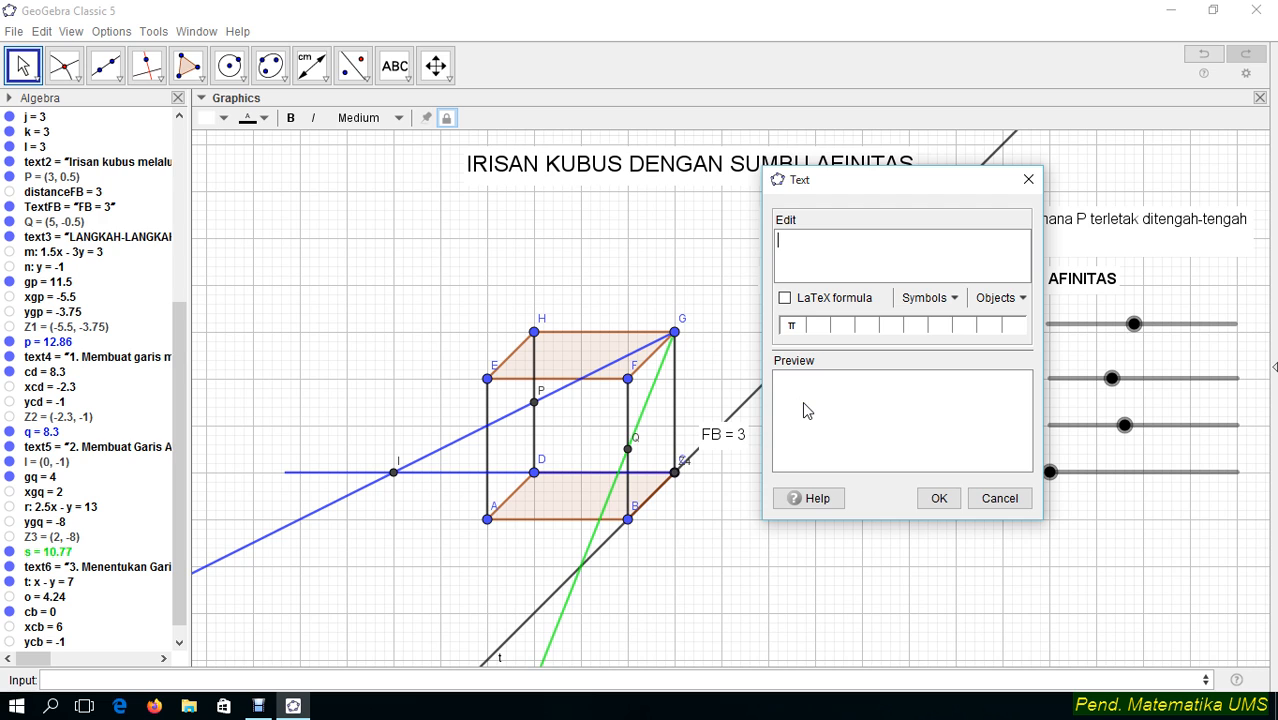
pyautogui.write('4. Membuat Garis CB')
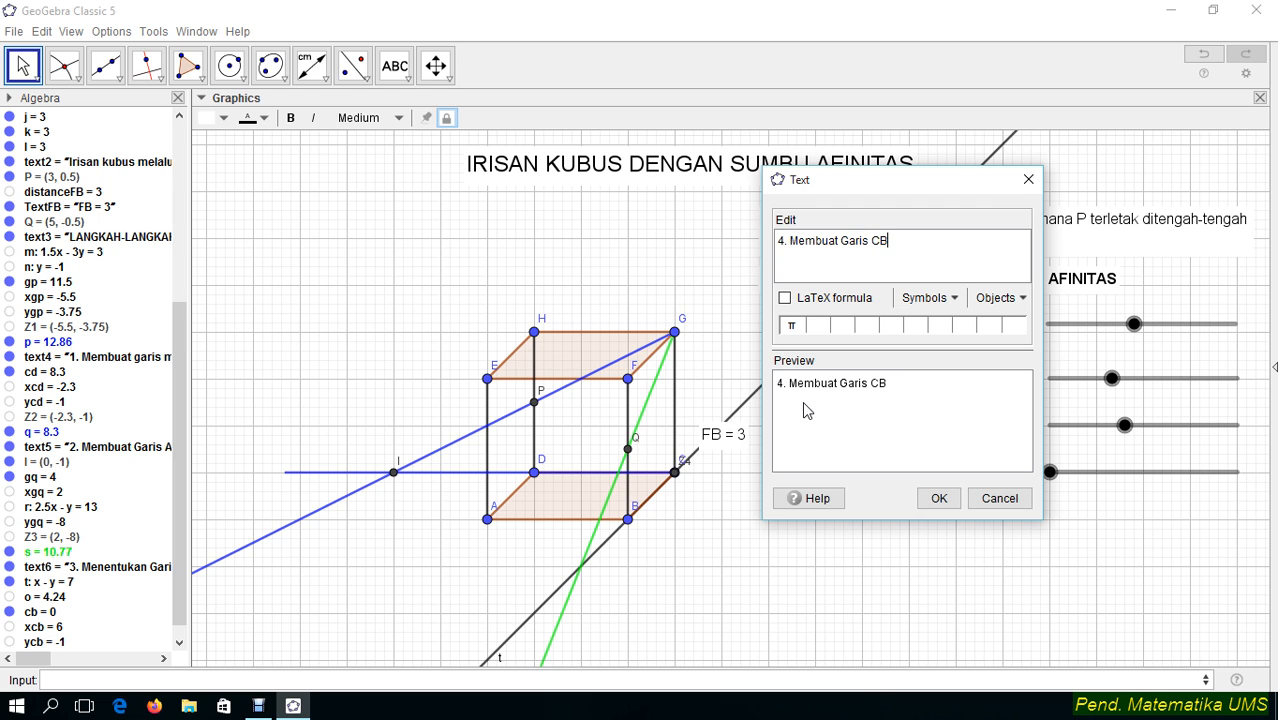
pyautogui.click(930, 490)
pyautogui.click(853, 465)
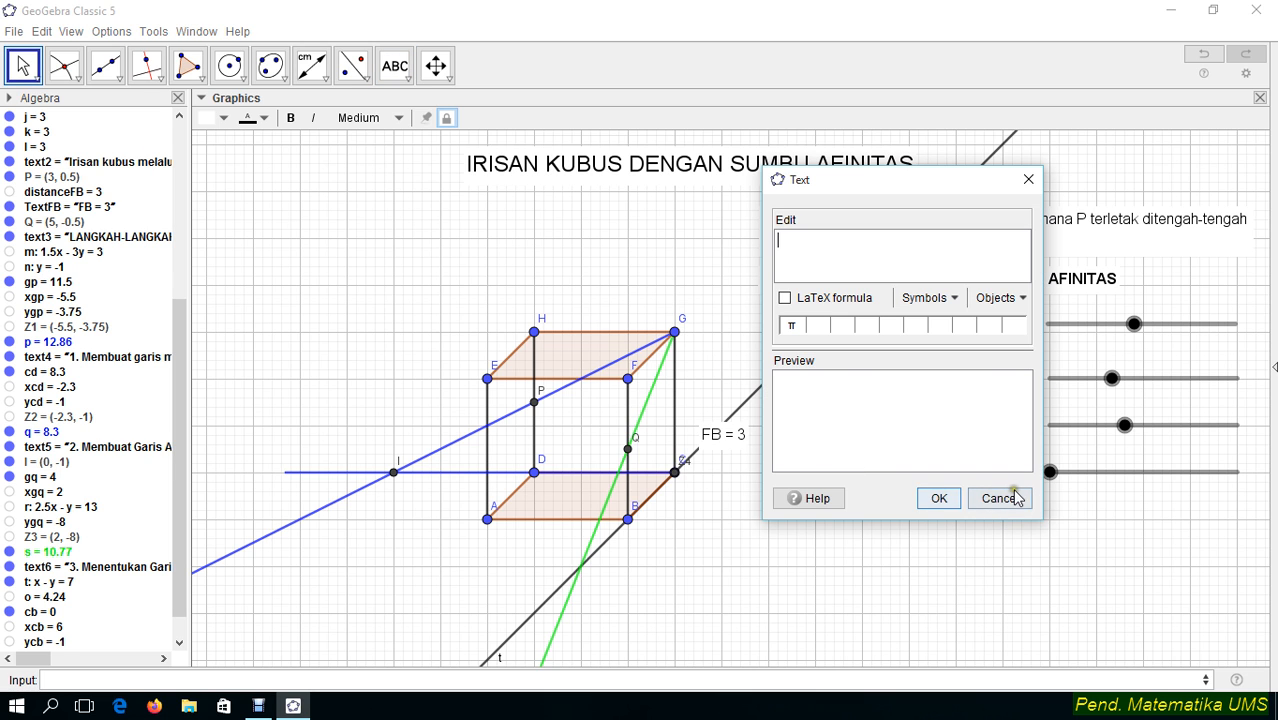
pyautogui.click(1000, 498)
pyautogui.press('Escape')
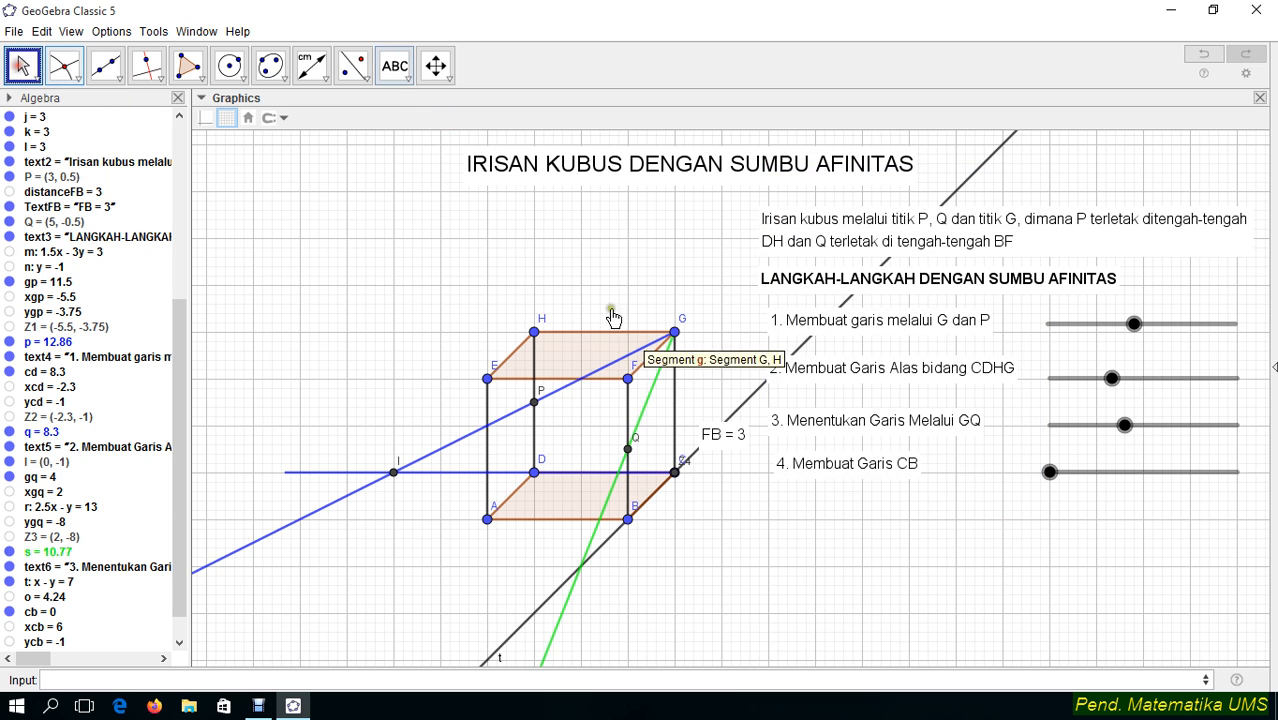
# Pin the step captions, including "4. Membuat Garis CB", to an absolute position on the screen
pyautogui.click(855, 455)
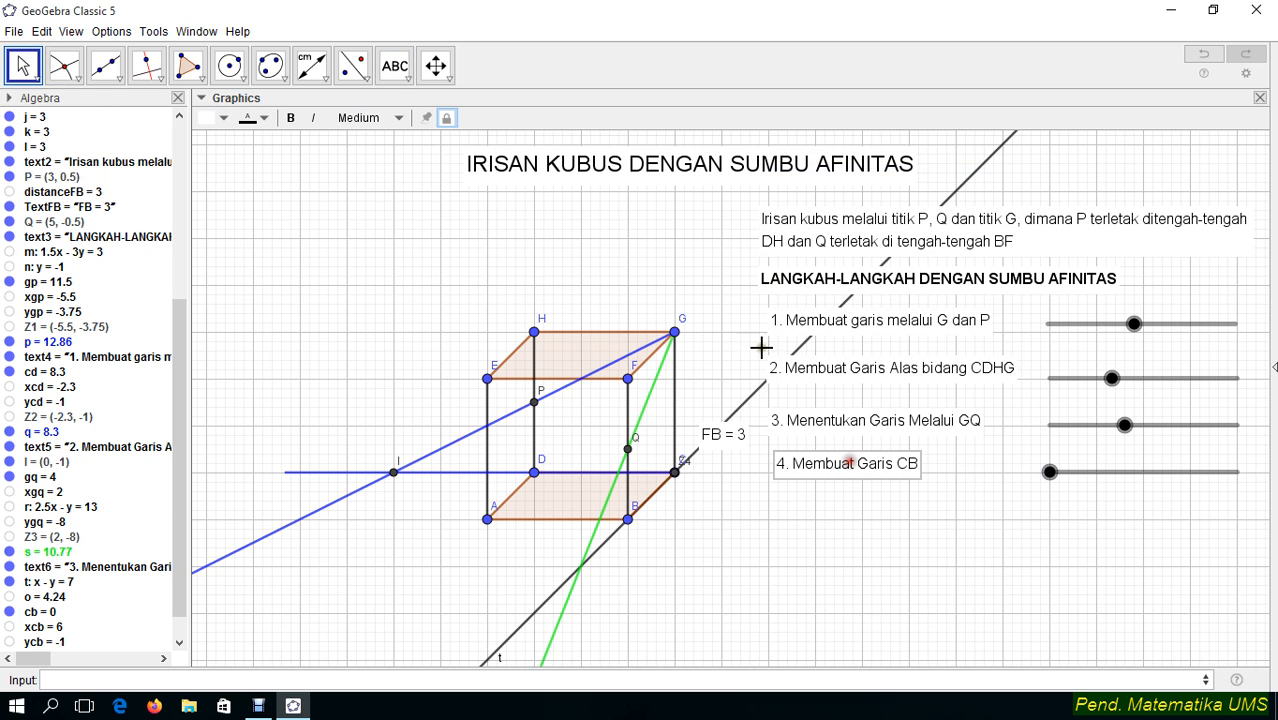
pyautogui.click(815, 440)
pyautogui.click(440, 118)
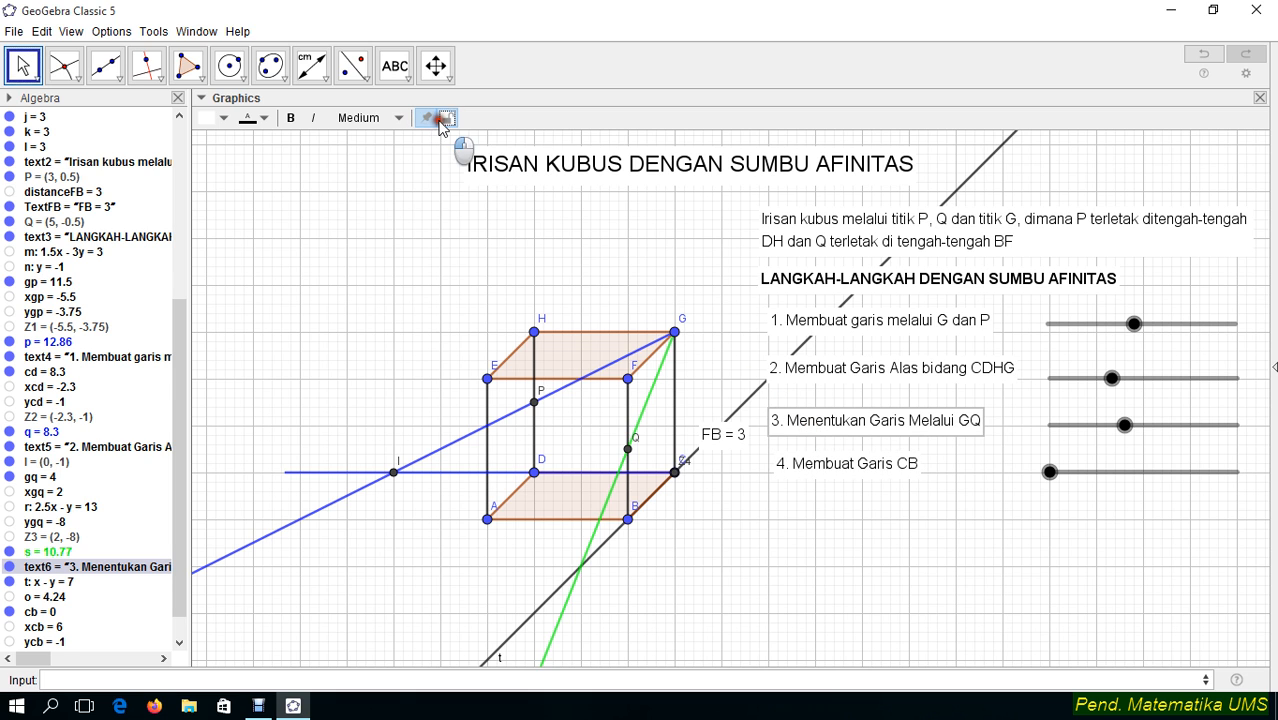
pyautogui.click(815, 370)
pyautogui.scroll(-1, 878, 395)
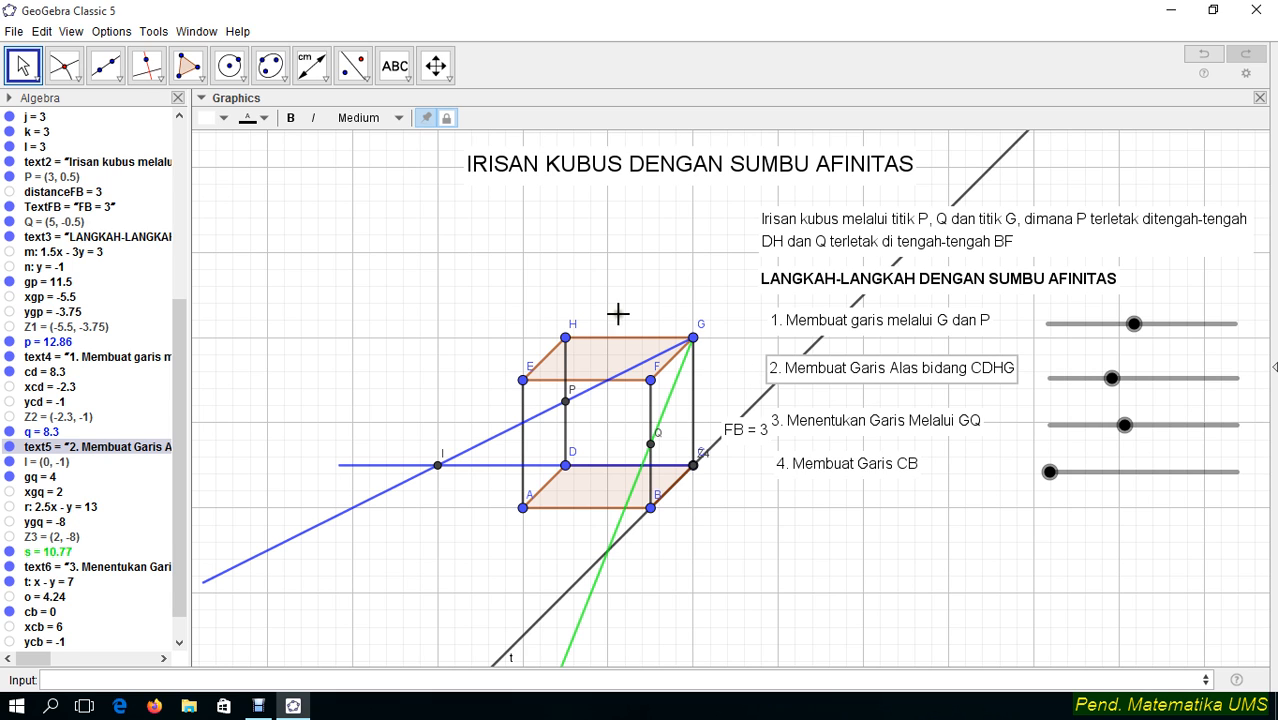
# Hide the "FB = 3" length text beside the cube
pyautogui.click(436, 65)
pyautogui.moveTo(428, 220); pyautogui.dragTo(316, 229)
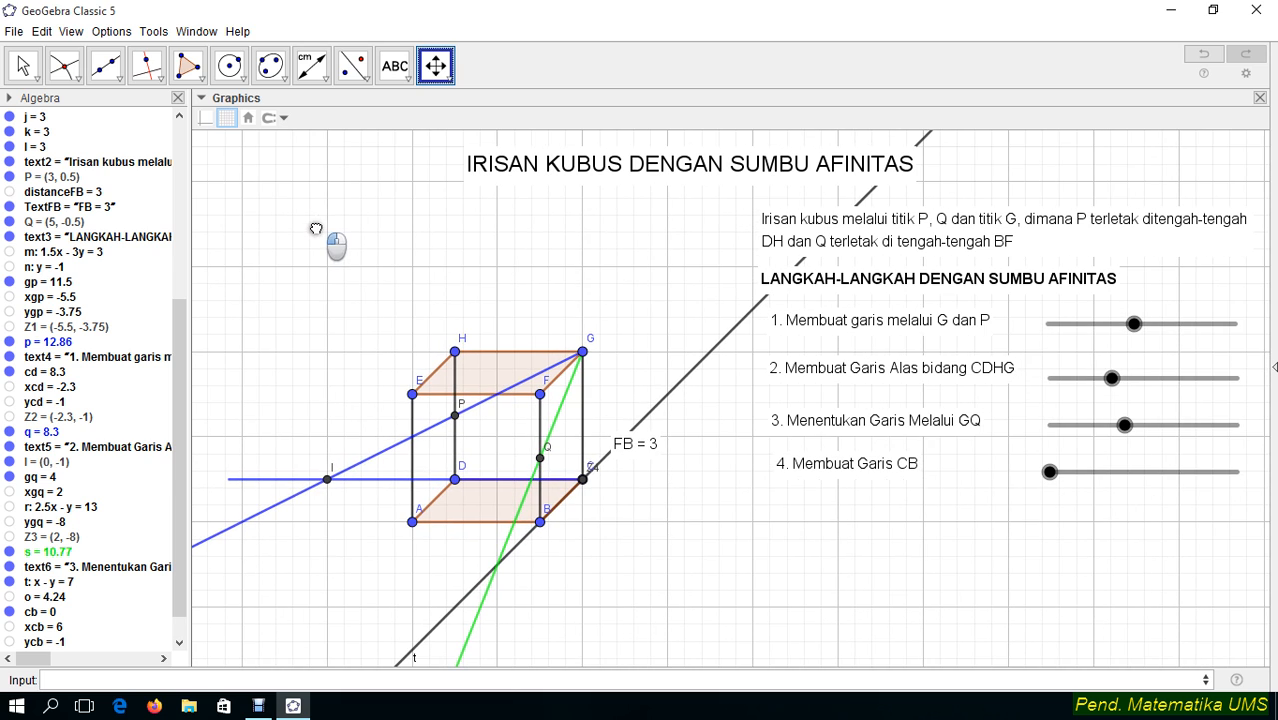
pyautogui.rightClick(622, 446)
pyautogui.click(673, 490)
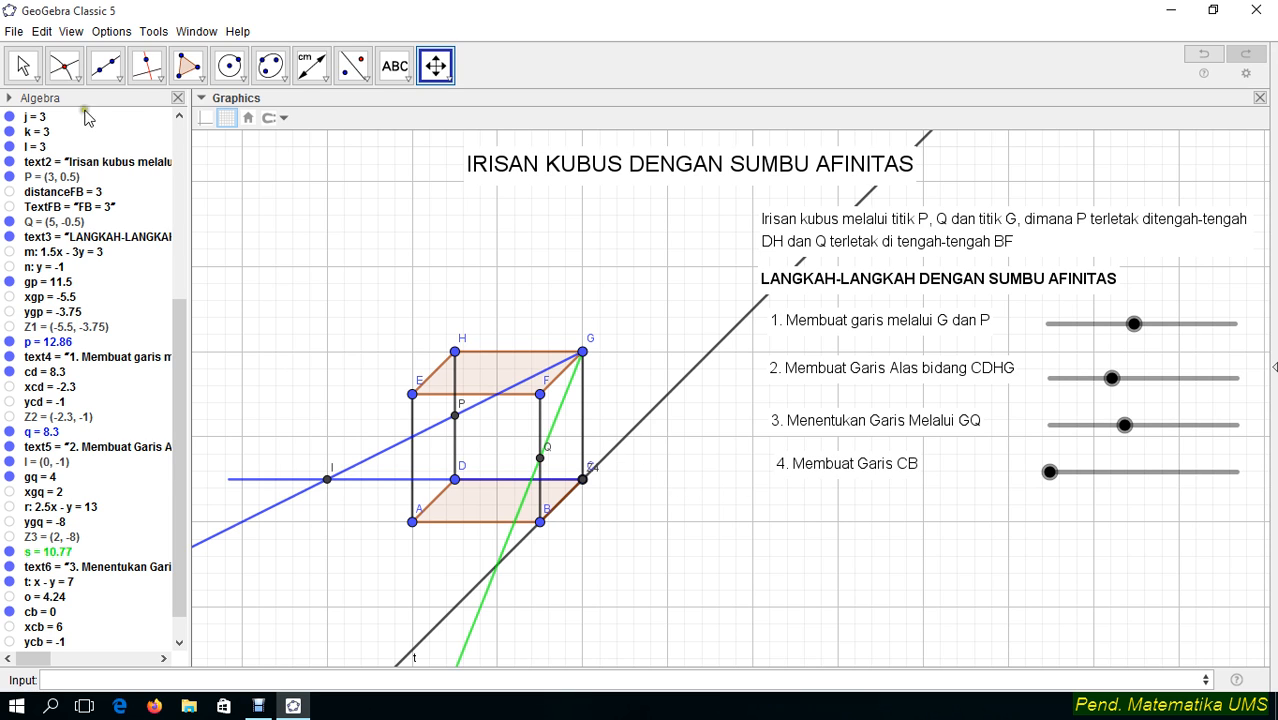
# Hide the line t that runs through C and B
pyautogui.click(22, 65)
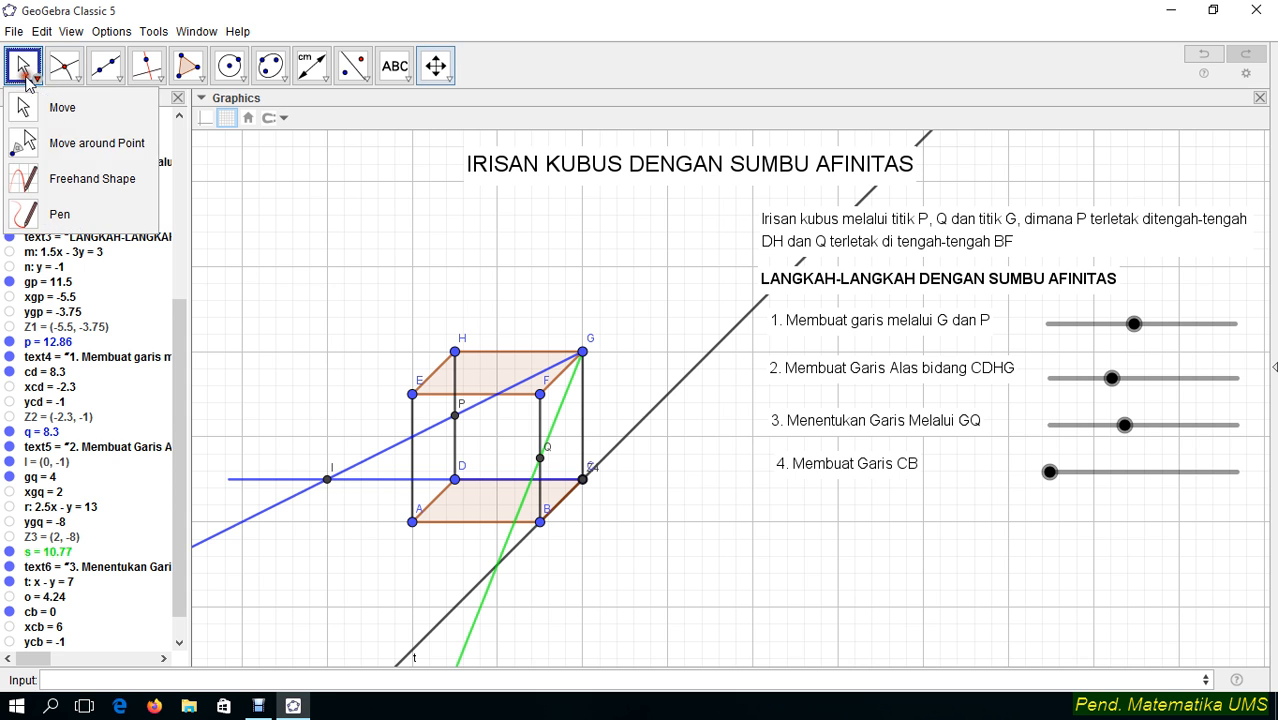
pyautogui.rightClick(673, 388)
pyautogui.click(622, 371)
pyautogui.scroll(3, 607, 375)
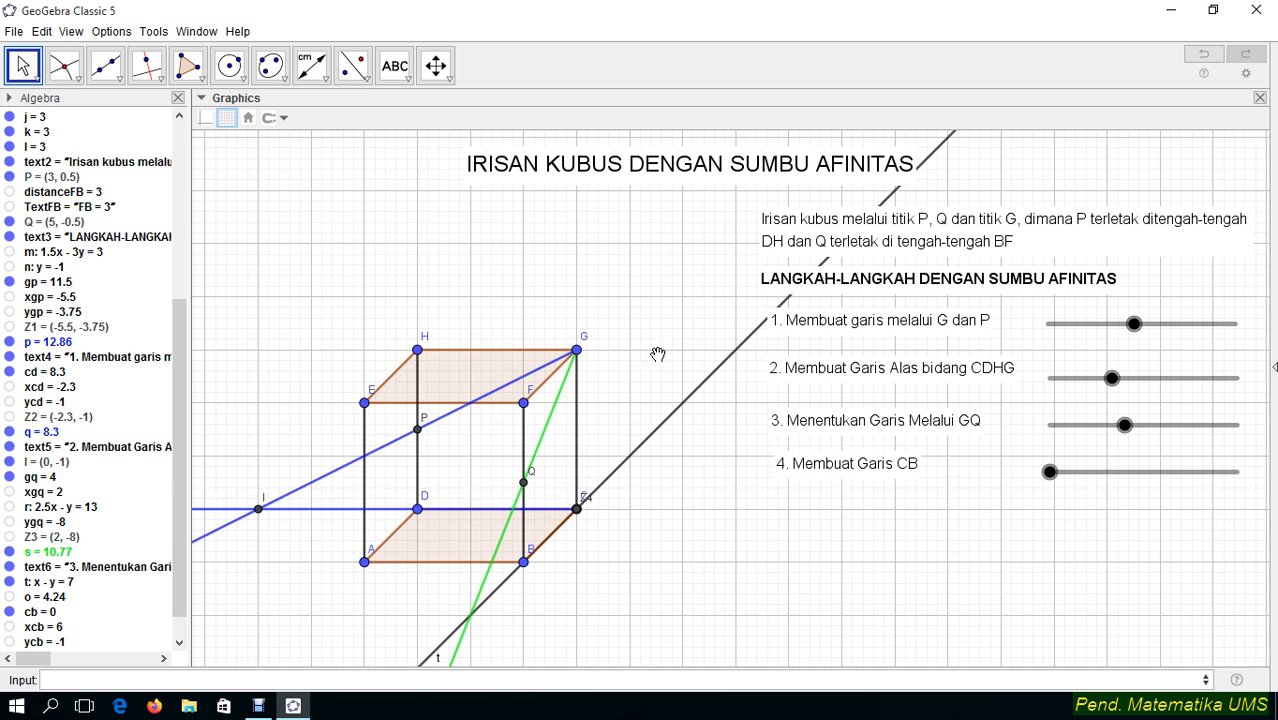
pyautogui.click(22, 67)
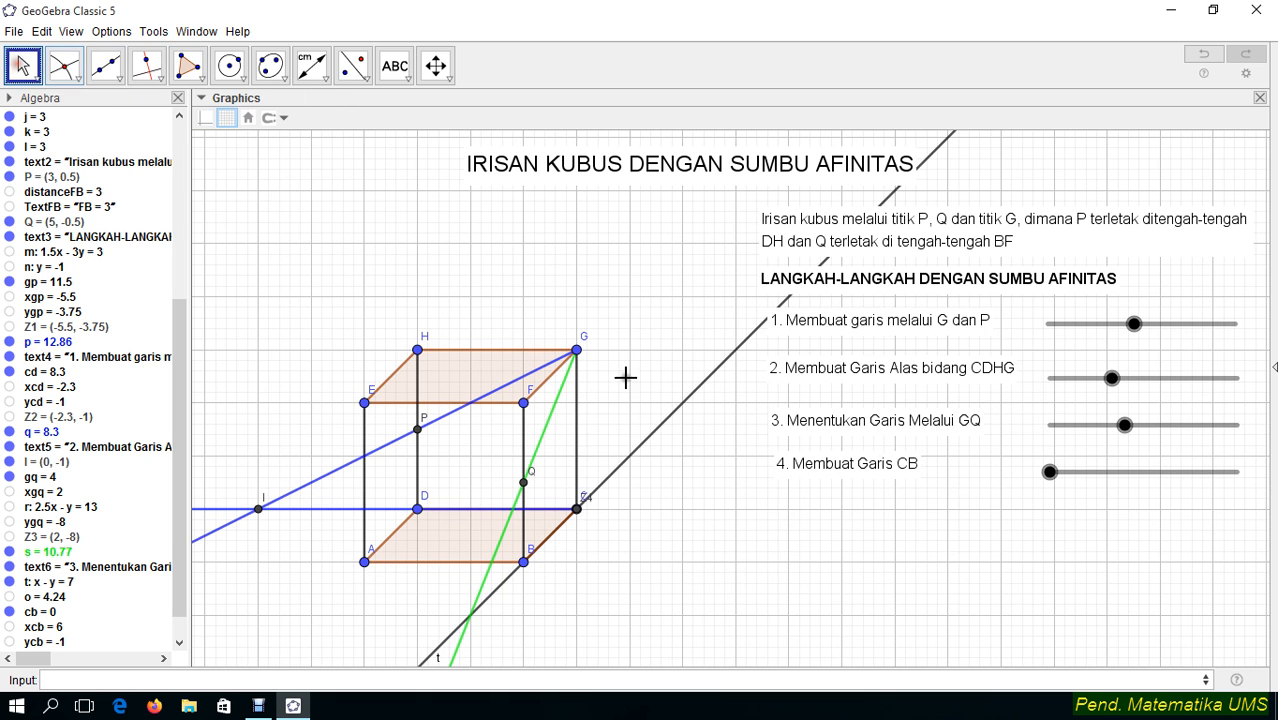
pyautogui.rightClick(655, 432)
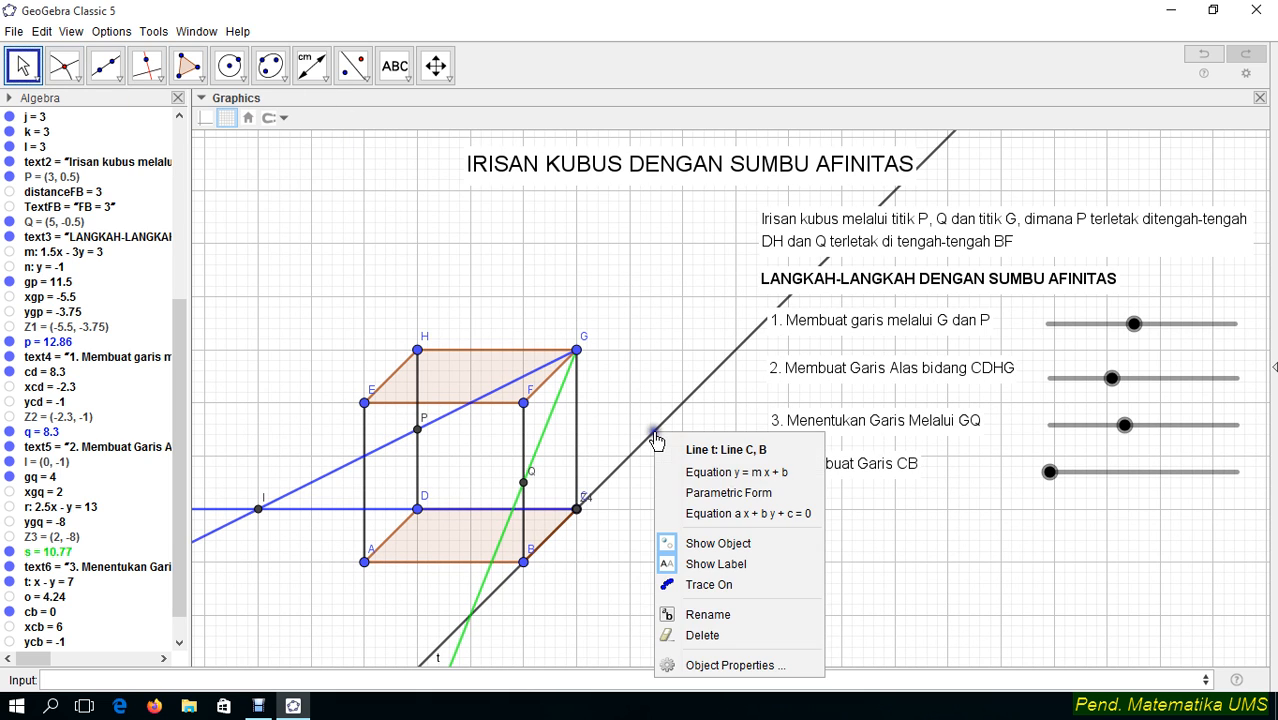
pyautogui.click(697, 541)
# Move the cb slider to 1.5 and draw a segment from C to Z4
pyautogui.moveTo(1049, 472); pyautogui.dragTo(1078, 476)
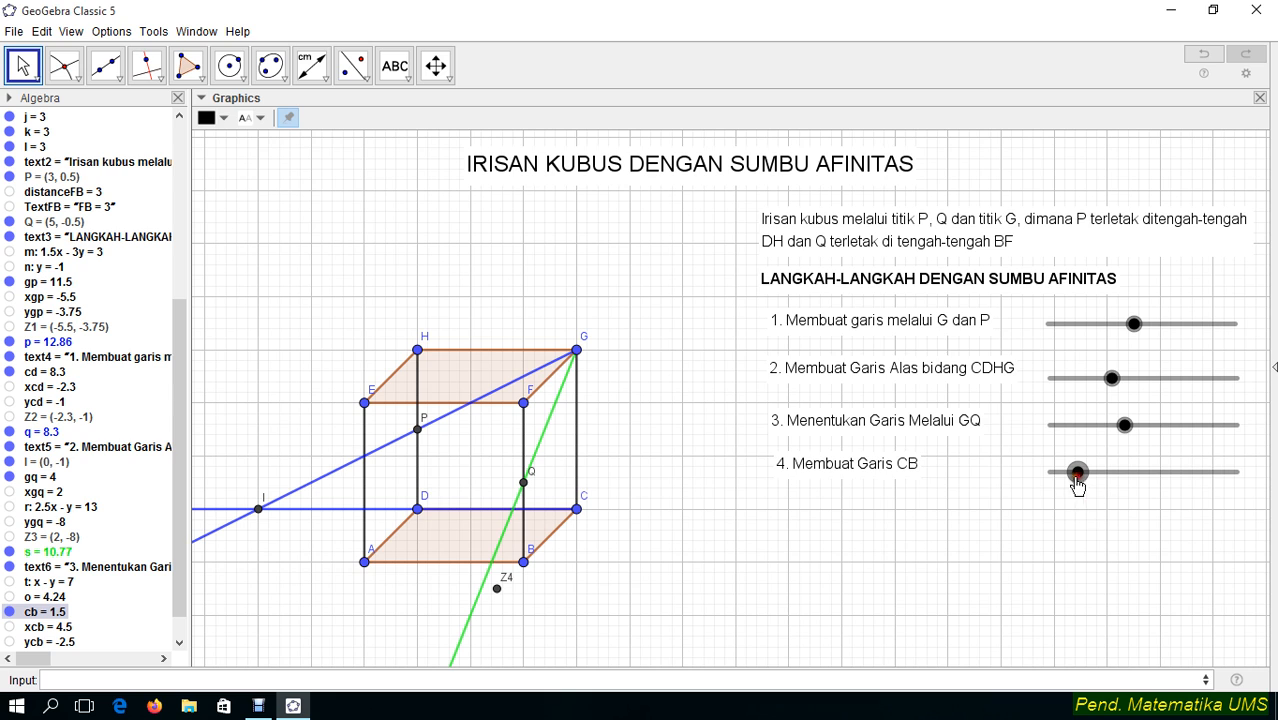
pyautogui.click(105, 65)
pyautogui.click(160, 140)
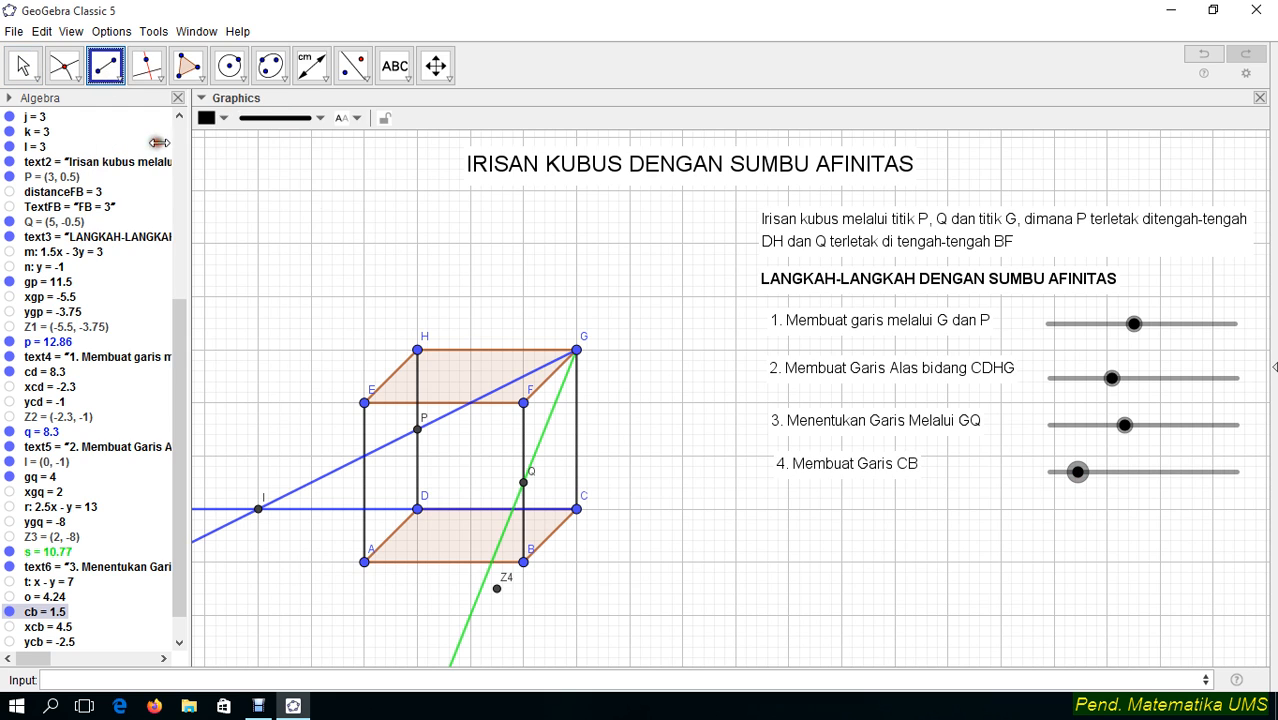
pyautogui.click(576, 509)
pyautogui.click(499, 590)
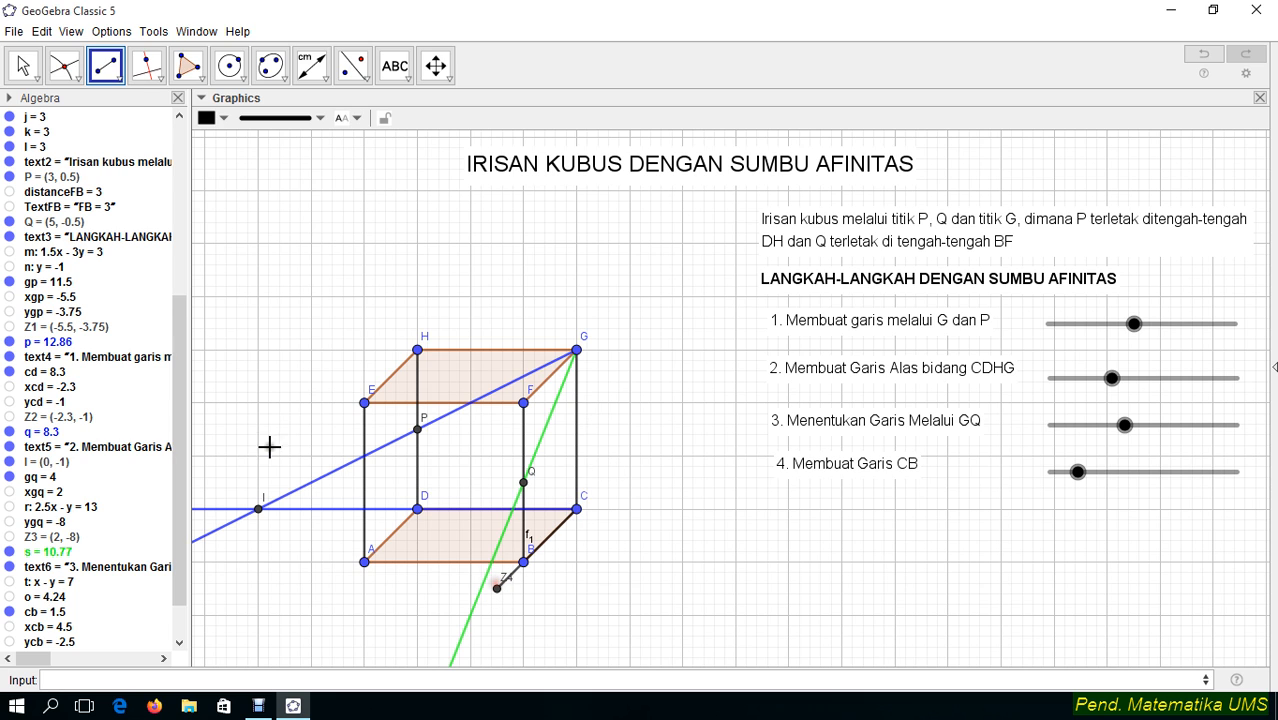
# Hide the label of point Z4 and the point itself at the end of the segment from C
pyautogui.click(22, 65)
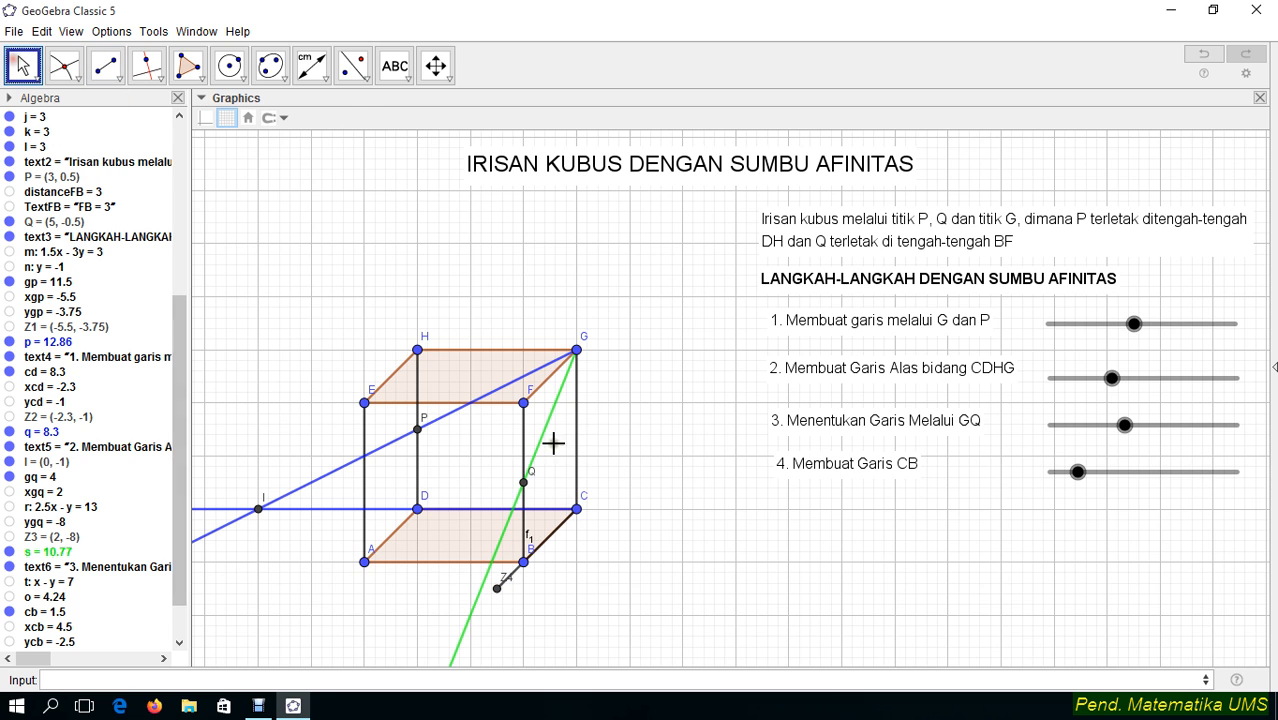
pyautogui.rightClick(509, 582)
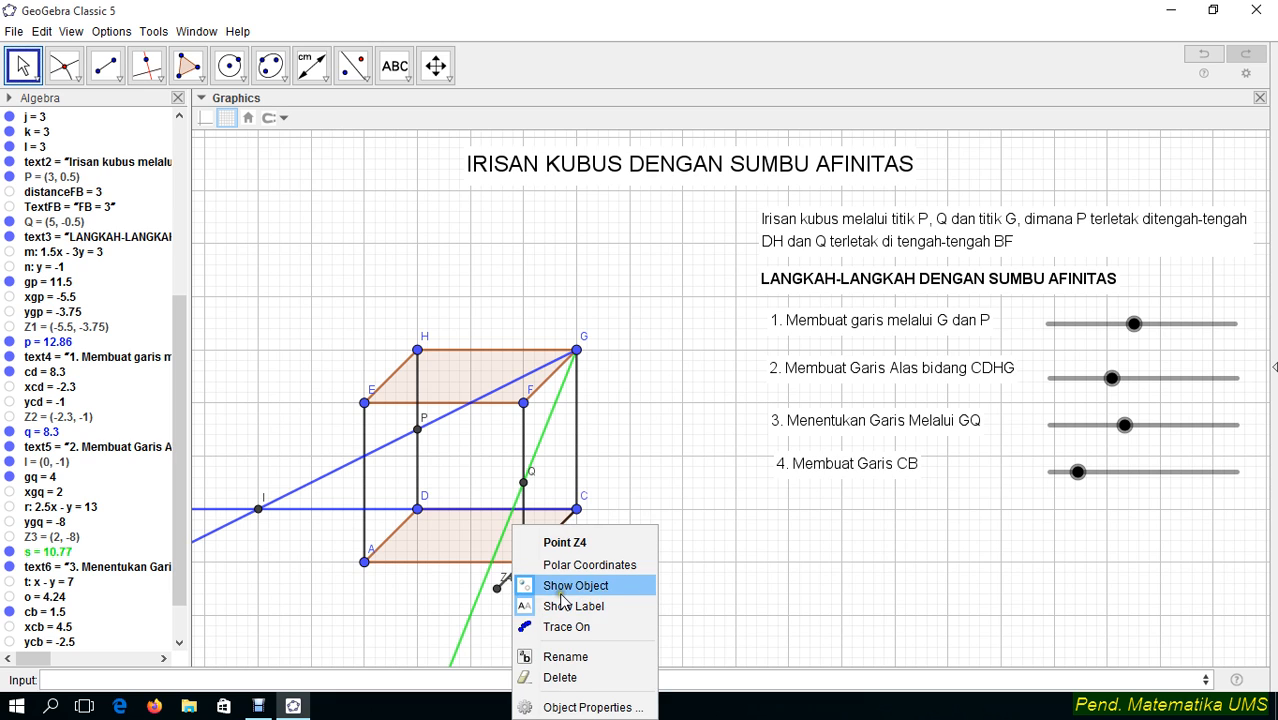
pyautogui.click(561, 607)
pyautogui.rightClick(496, 589)
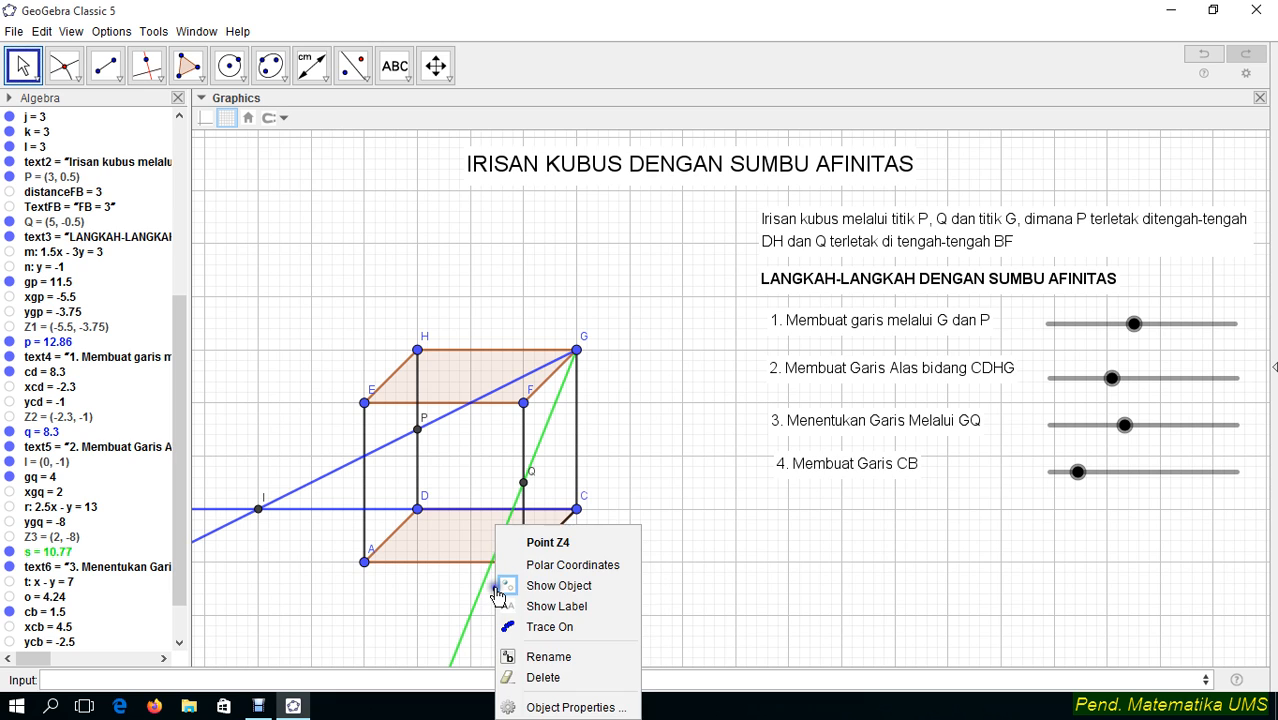
pyautogui.click(550, 586)
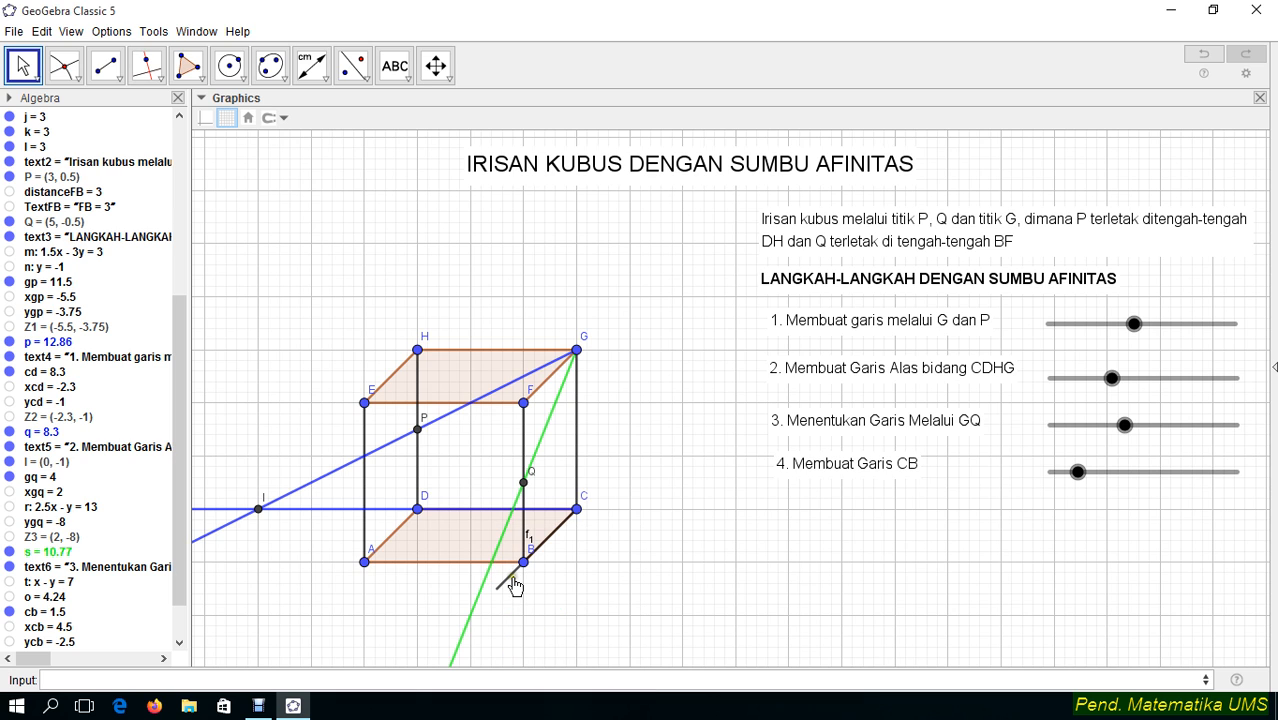
# Colour the segment from C through B bright green, matching the line through G and Q
pyautogui.rightClick(511, 576)
pyautogui.click(502, 581)
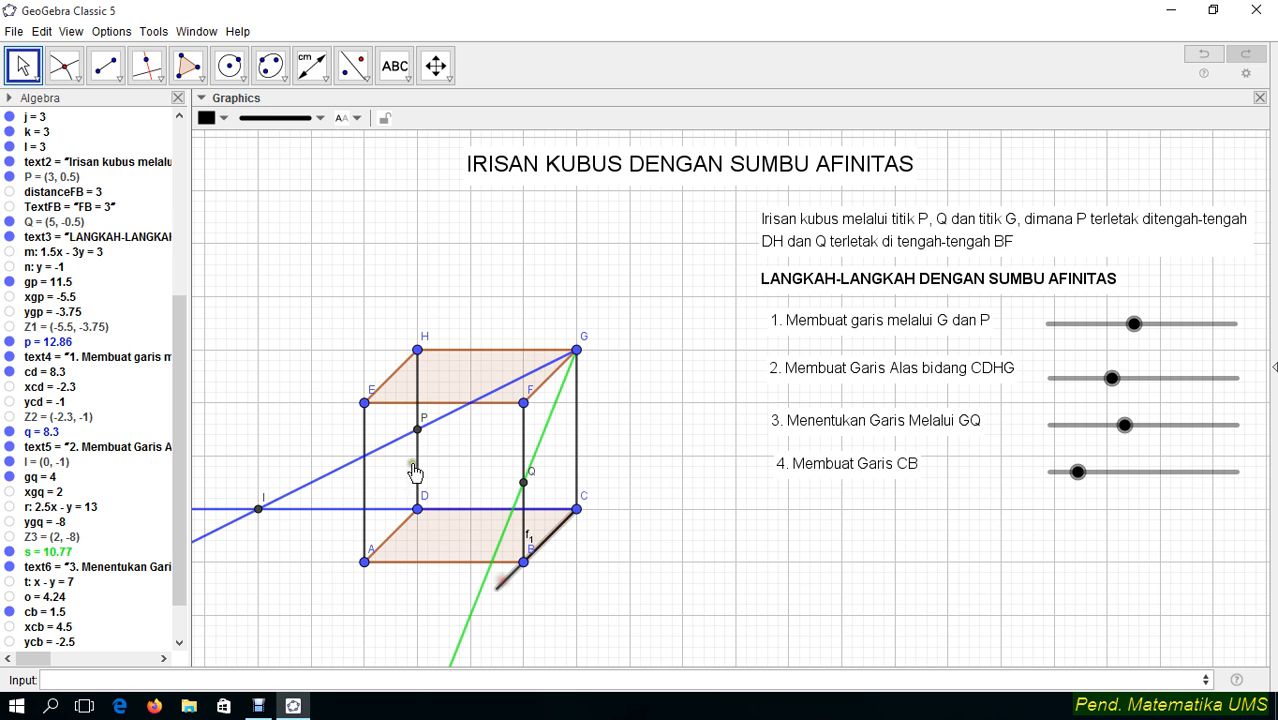
pyautogui.click(229, 119)
pyautogui.click(286, 139)
pyautogui.click(660, 278)
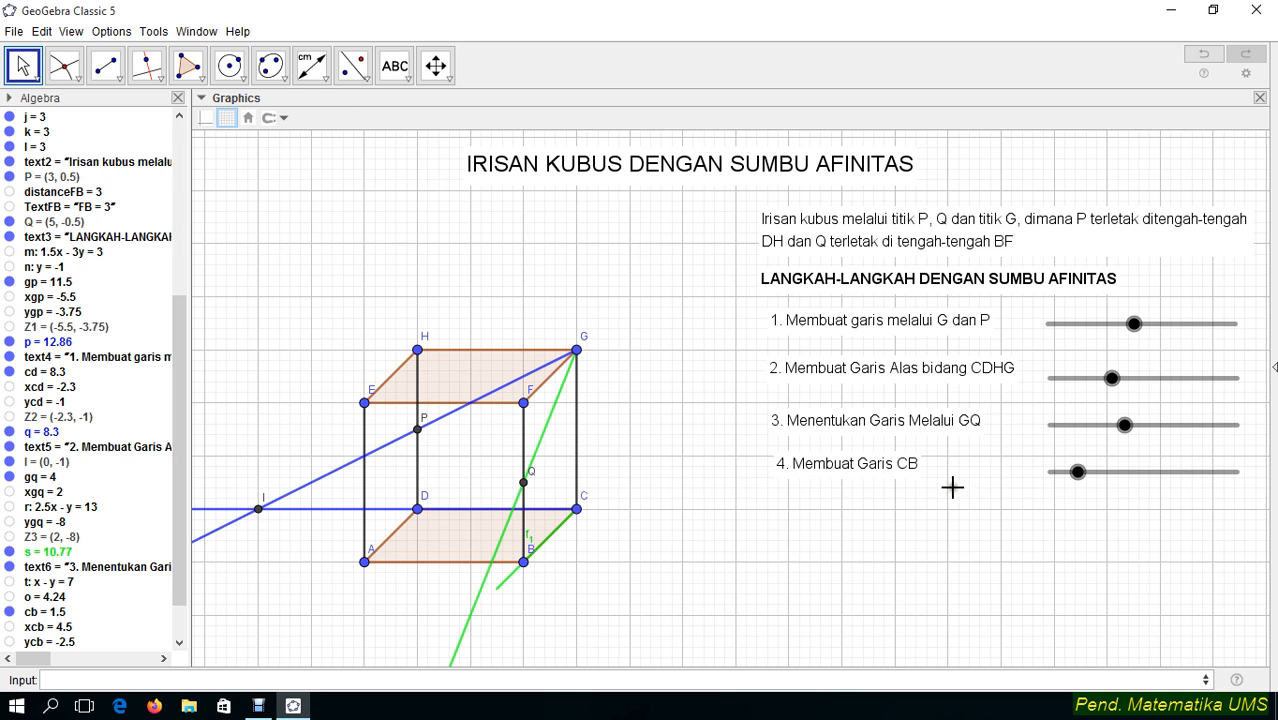
# Move the cb slider to 4.7 and hide the label of the green segment from C through B
pyautogui.moveTo(1077, 472); pyautogui.dragTo(1138, 471)
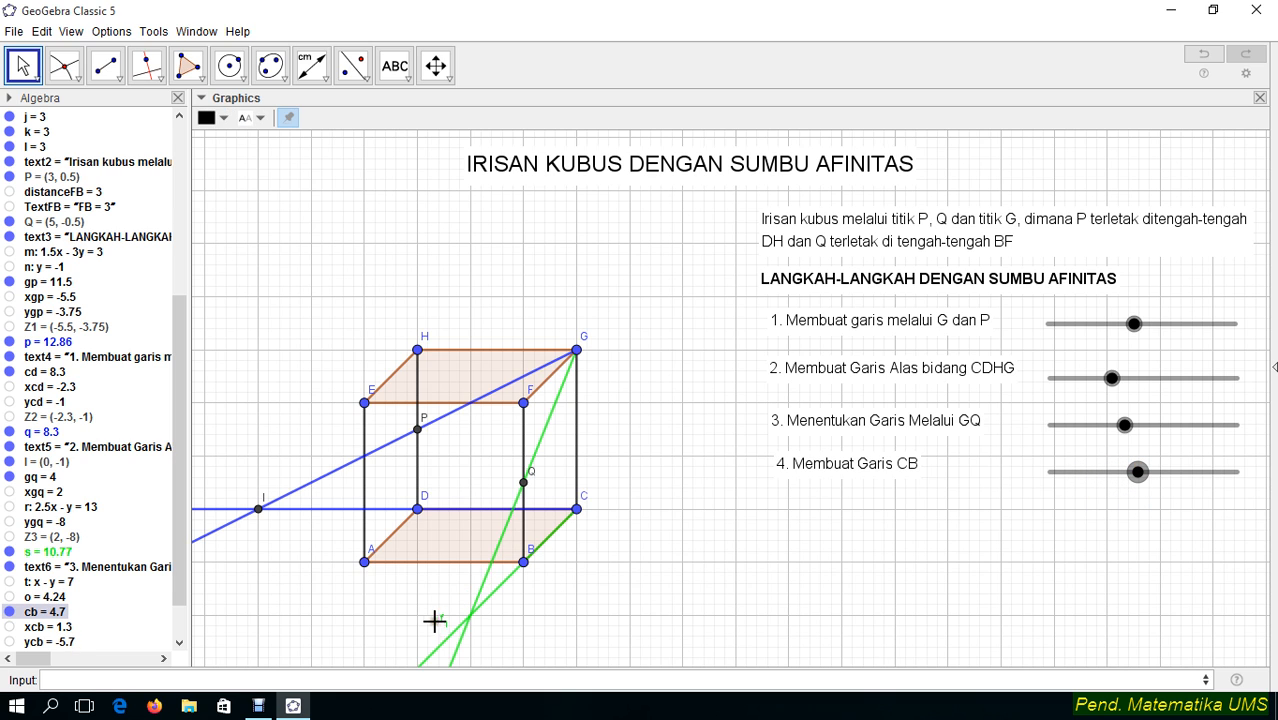
pyautogui.rightClick(469, 626)
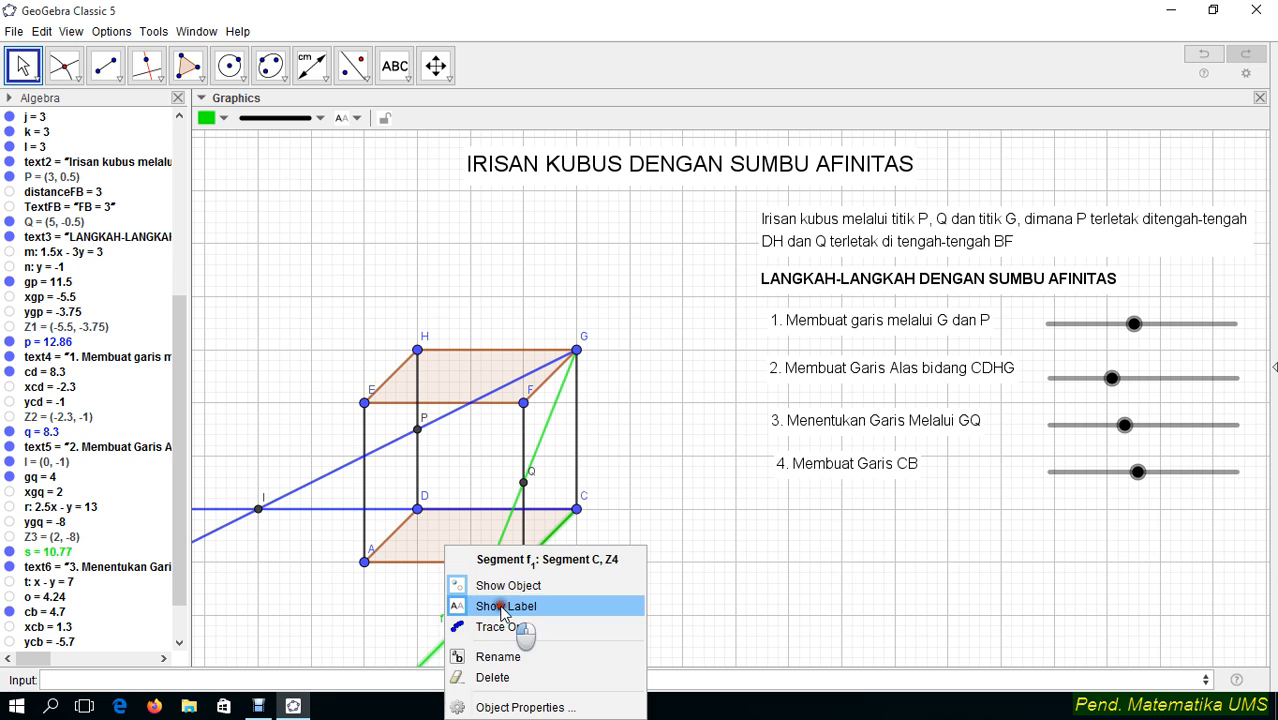
pyautogui.click(508, 603)
# Mark the intersection point of the green segments through GQ and CB below the cube
pyautogui.click(64, 66)
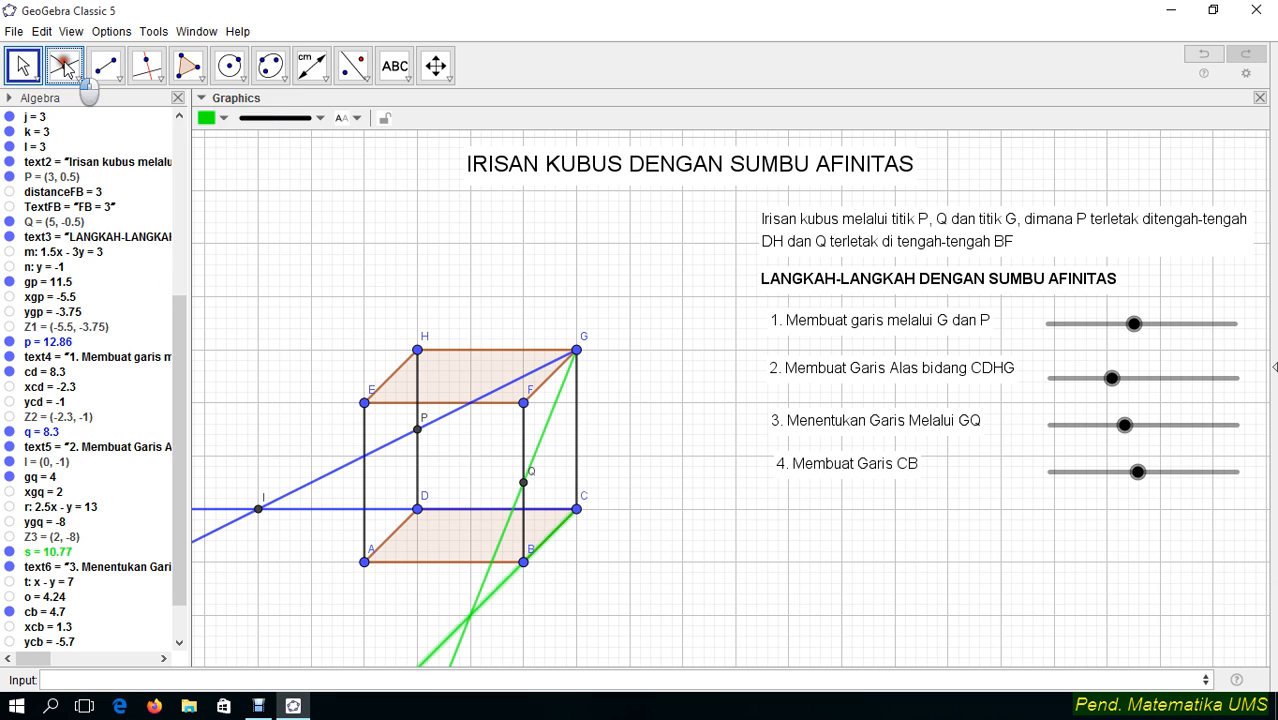
pyautogui.click(470, 615)
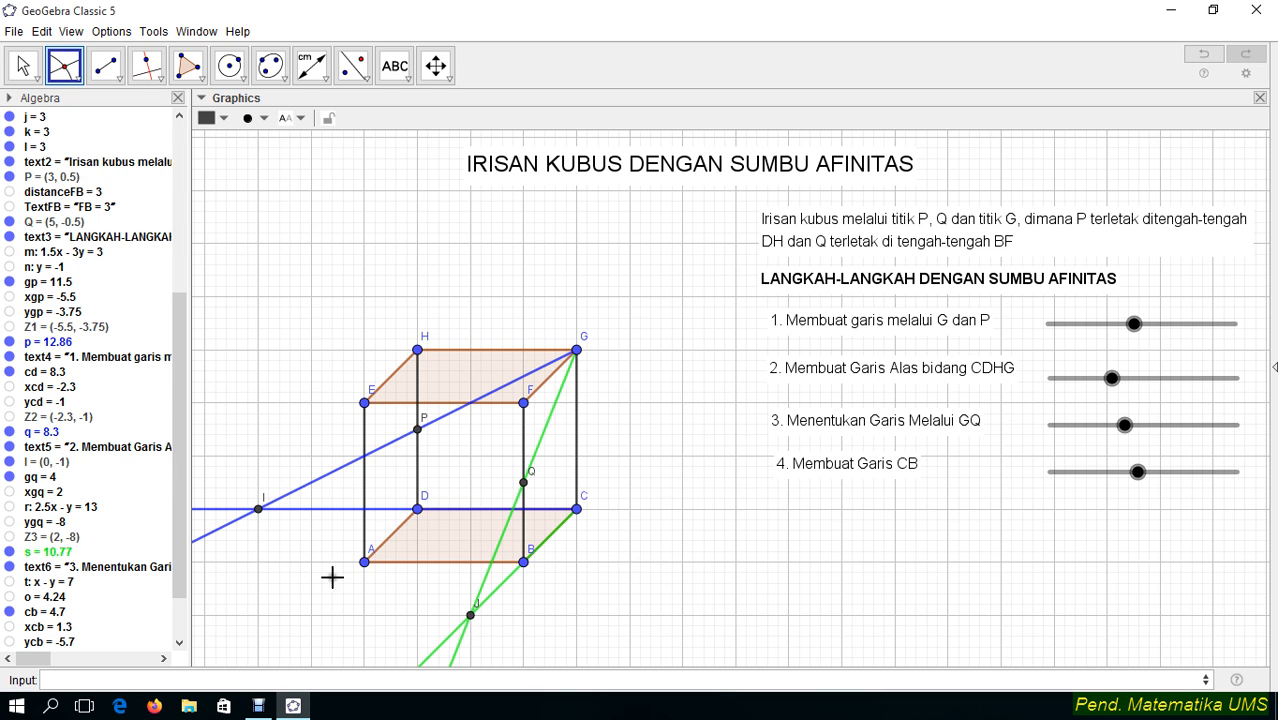
# Create a number named ij with the value 0
pyautogui.click(100, 683)
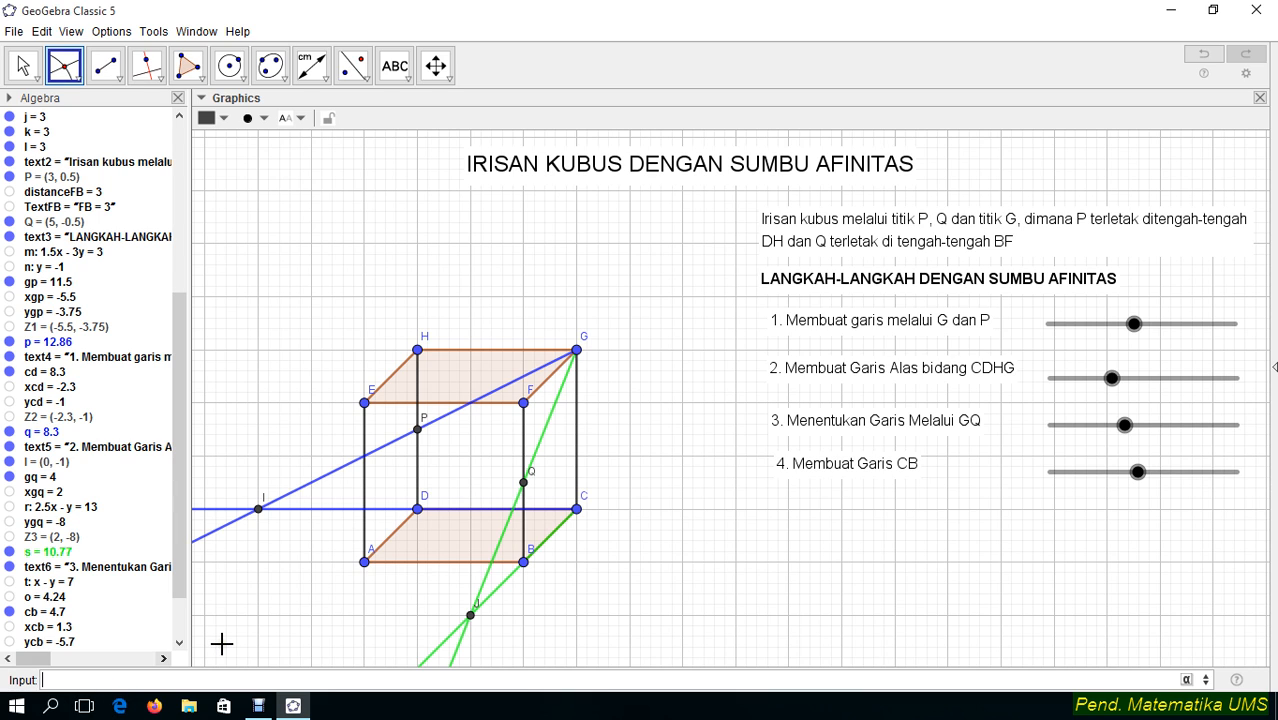
pyautogui.write('ij')
pyautogui.click(180, 644)
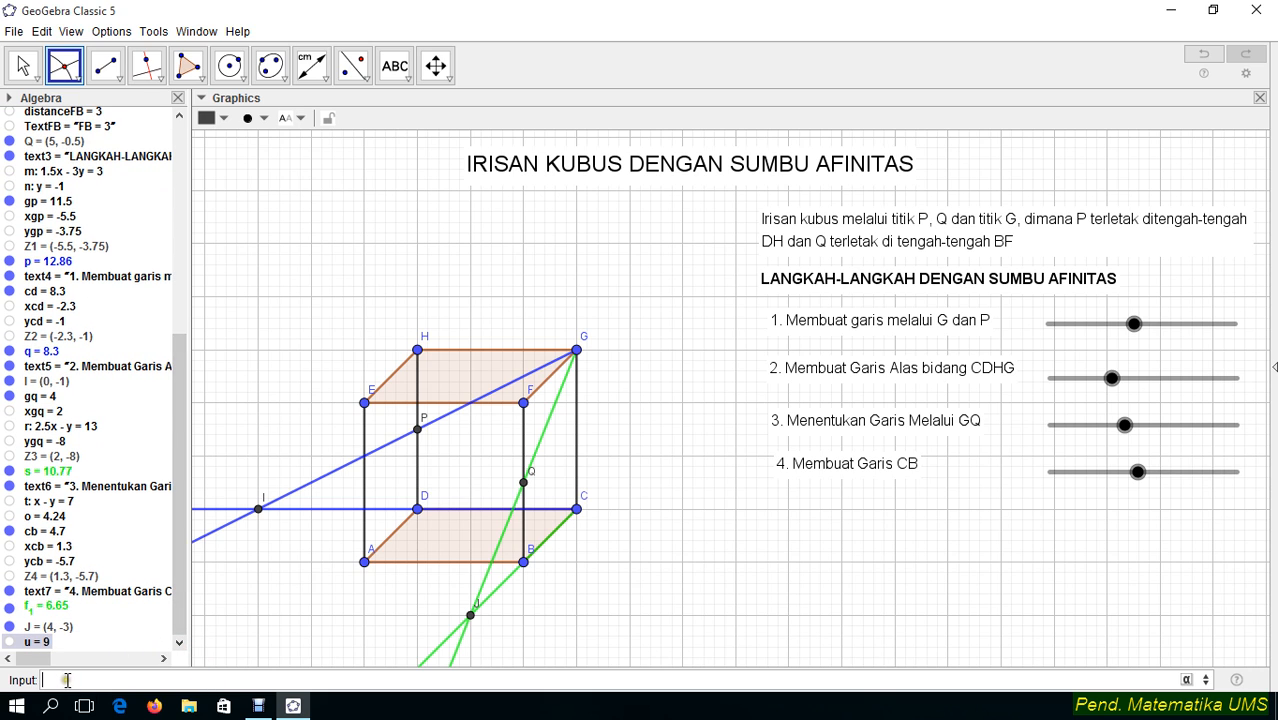
pyautogui.write('j=0')
pyautogui.press('Return')
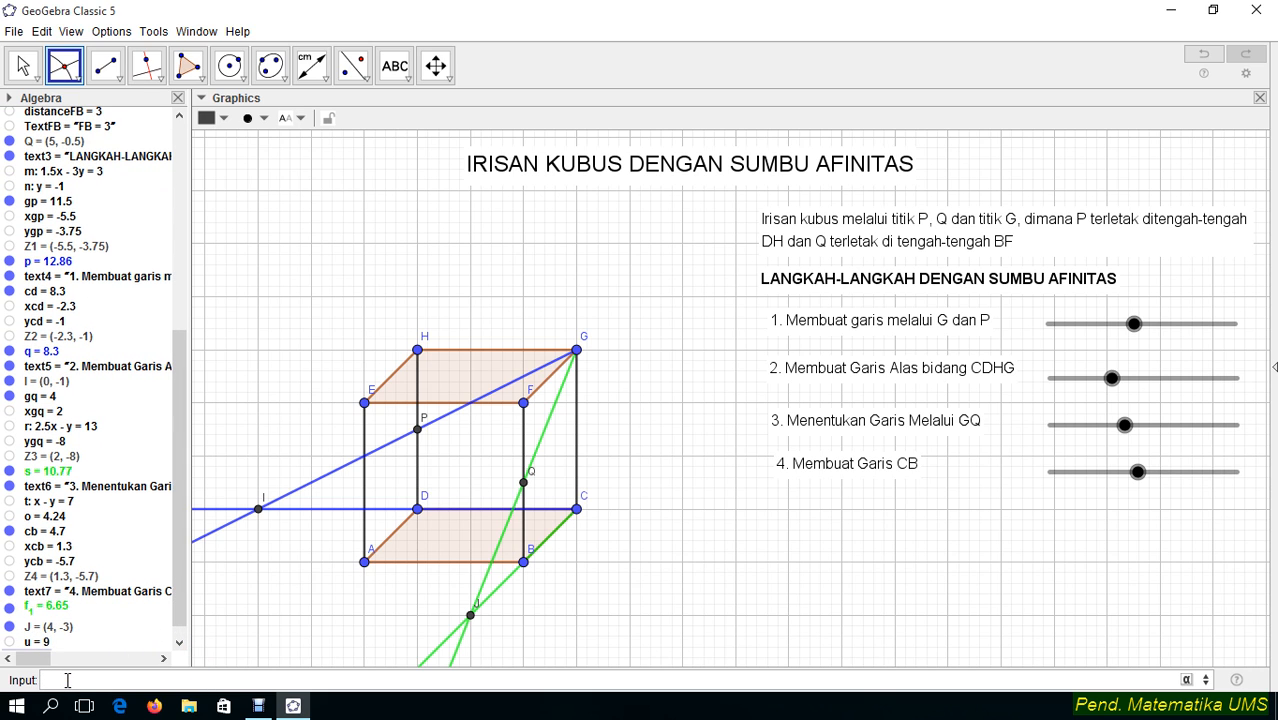
# Show the number ij as a slider and place it directly below the "4. Membuat Garis CB" slider
pyautogui.moveTo(181, 551); pyautogui.dragTo(182, 570)
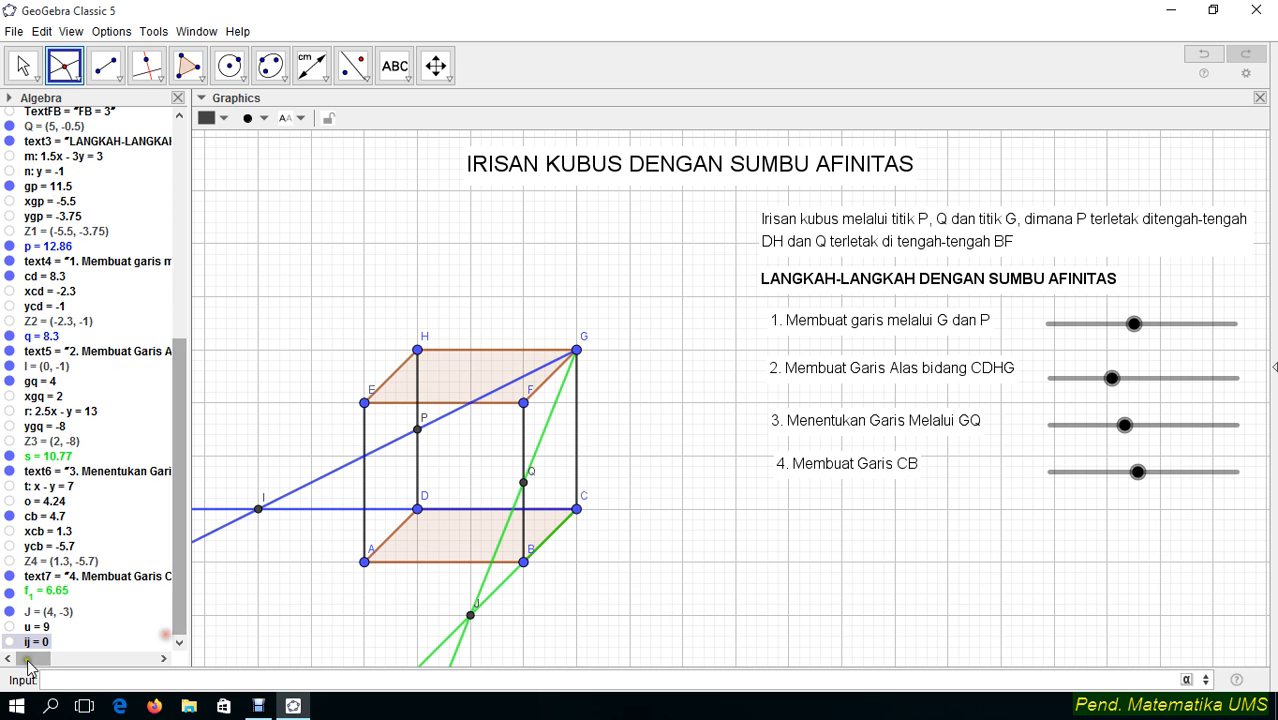
pyautogui.click(10, 642)
pyautogui.press('Escape')
pyautogui.moveTo(271, 333)
pyautogui.mouseDown()
pyautogui.moveTo(958, 563)
pyautogui.moveTo(1099, 523)
pyautogui.mouseUp()
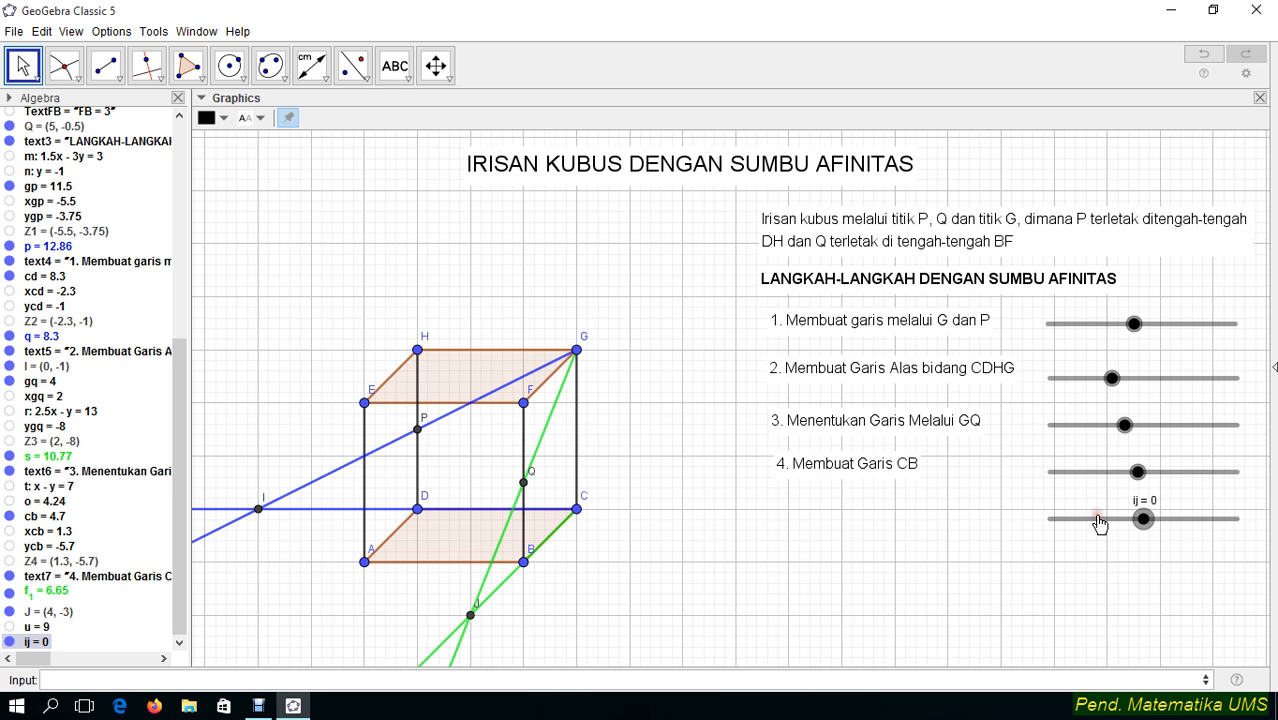
# Fix the ij slider in place and hide its label
pyautogui.rightClick(1099, 523)
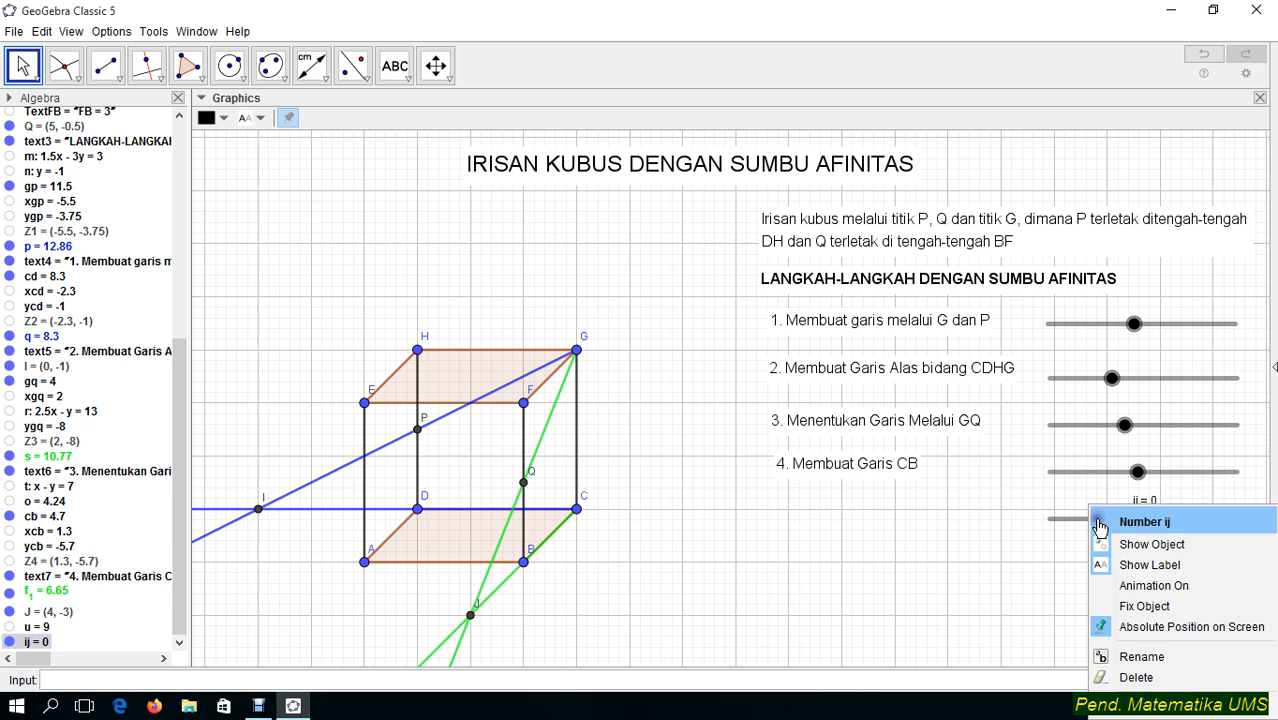
pyautogui.click(1121, 610)
pyautogui.rightClick(1096, 522)
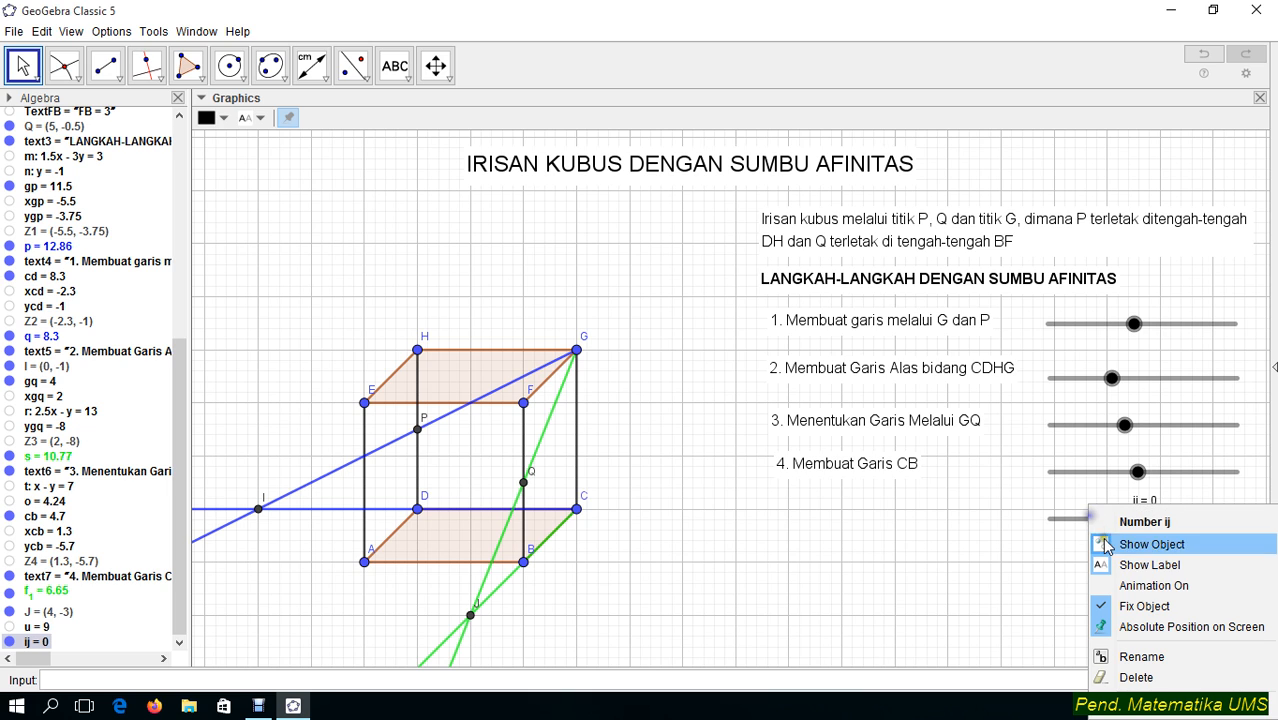
pyautogui.click(1118, 565)
# Set the ij slider's interval to a minimum of 0 and a maximum of 20
pyautogui.rightClick(1096, 520)
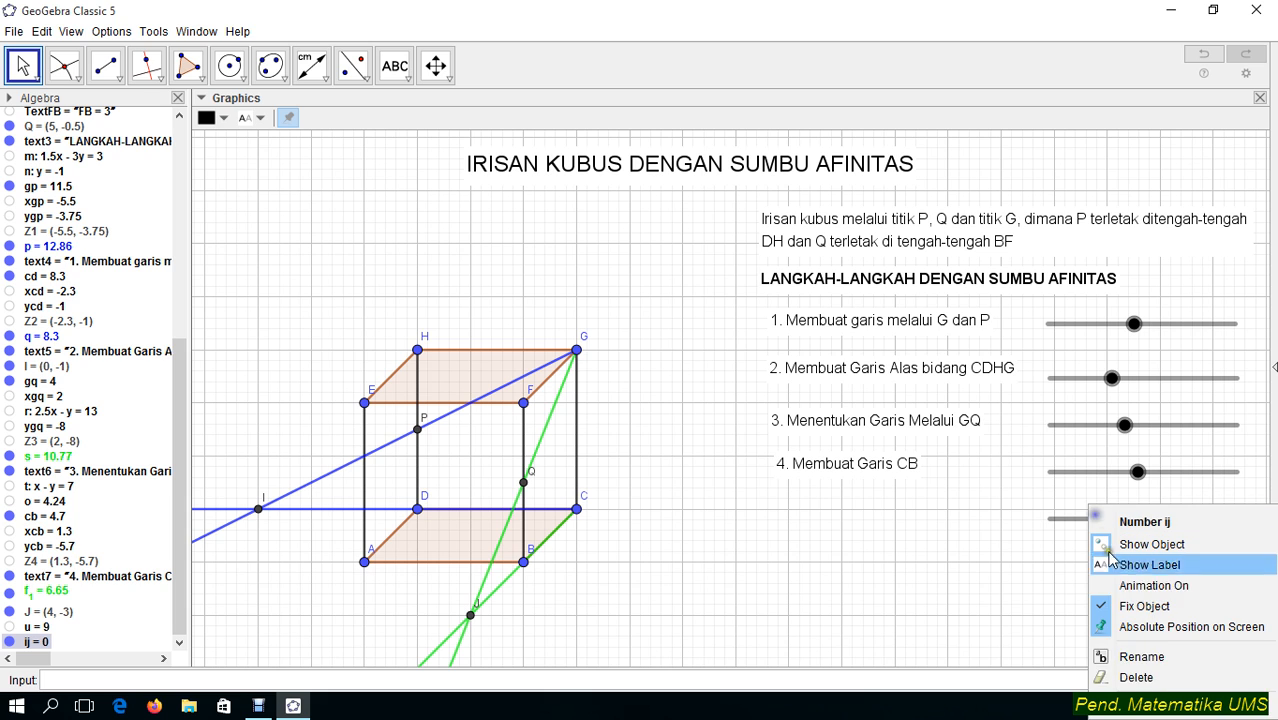
pyautogui.click(1147, 712)
pyautogui.click(515, 213)
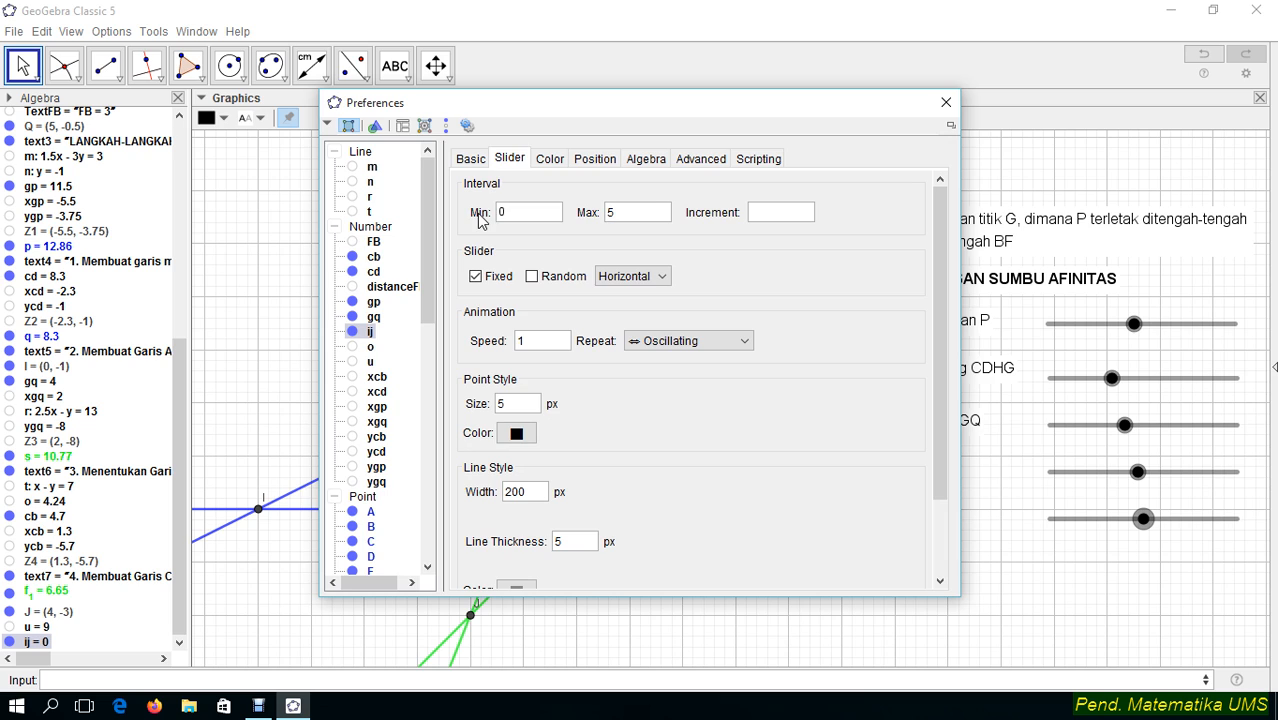
pyautogui.click(612, 212)
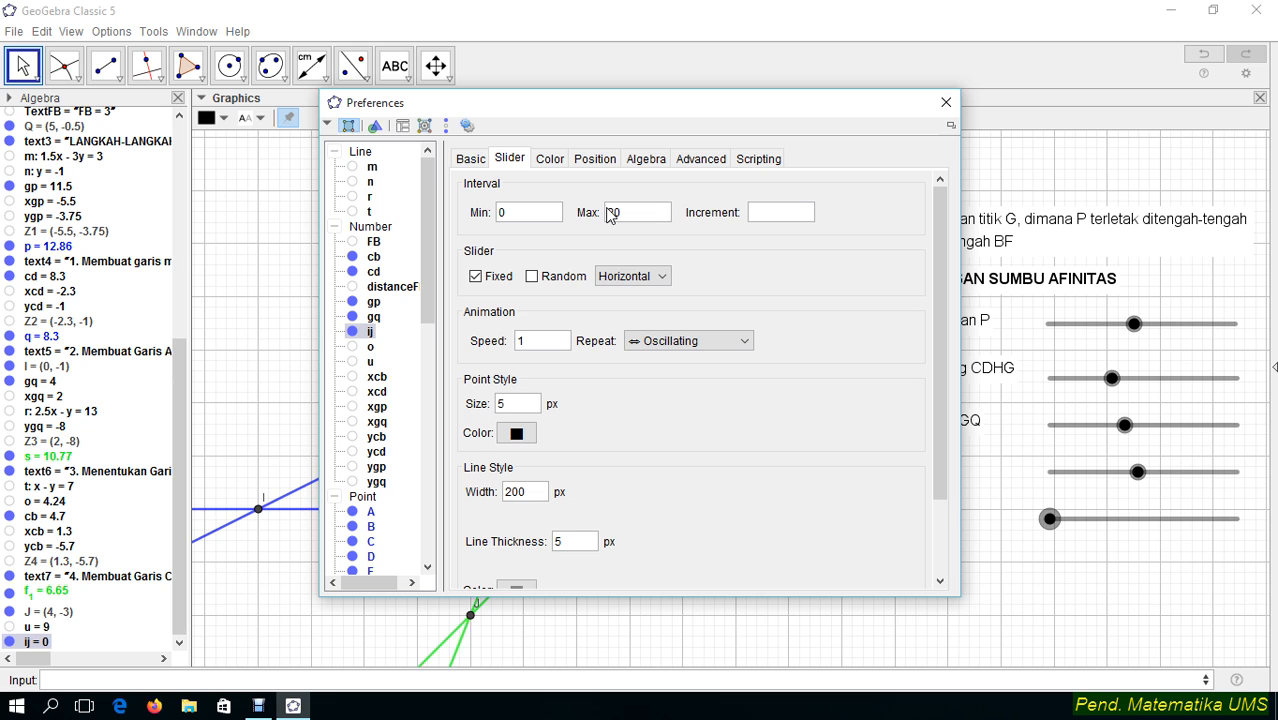
pyautogui.click(946, 102)
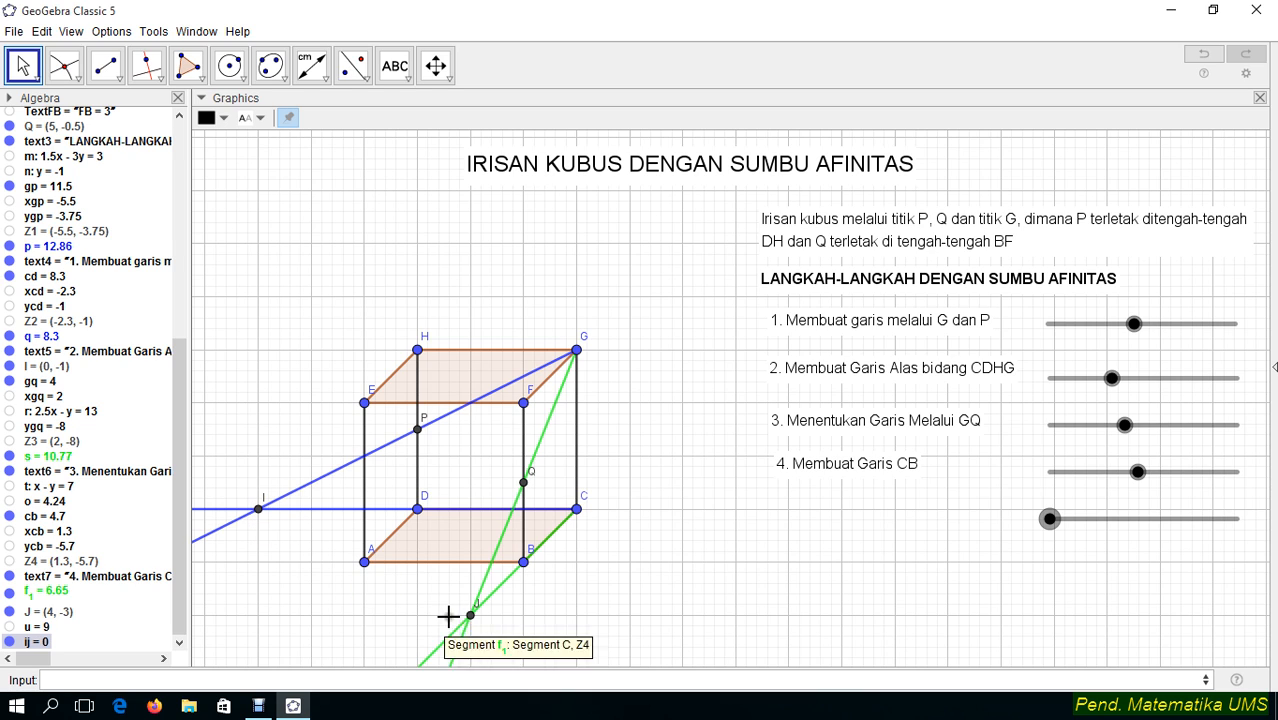
# Define the number xij as x(I)+ij
pyautogui.click(64, 679)
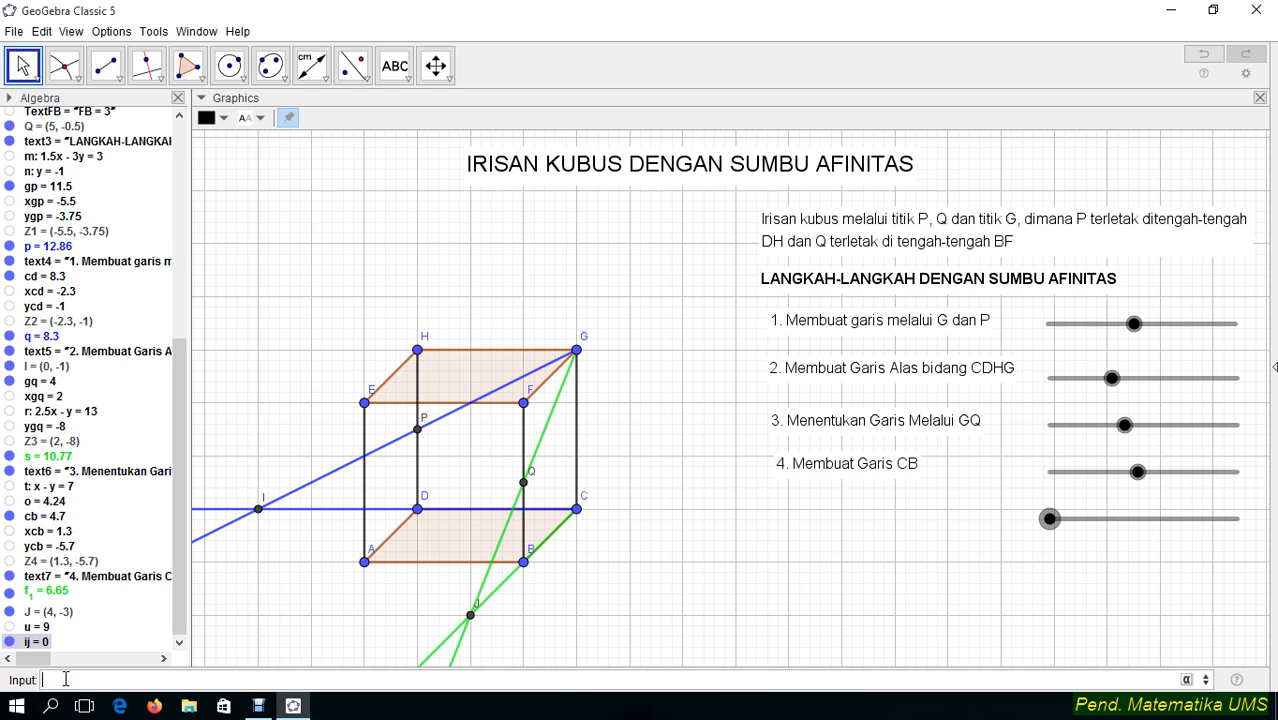
pyautogui.write('xi')
pyautogui.write('j=x(')
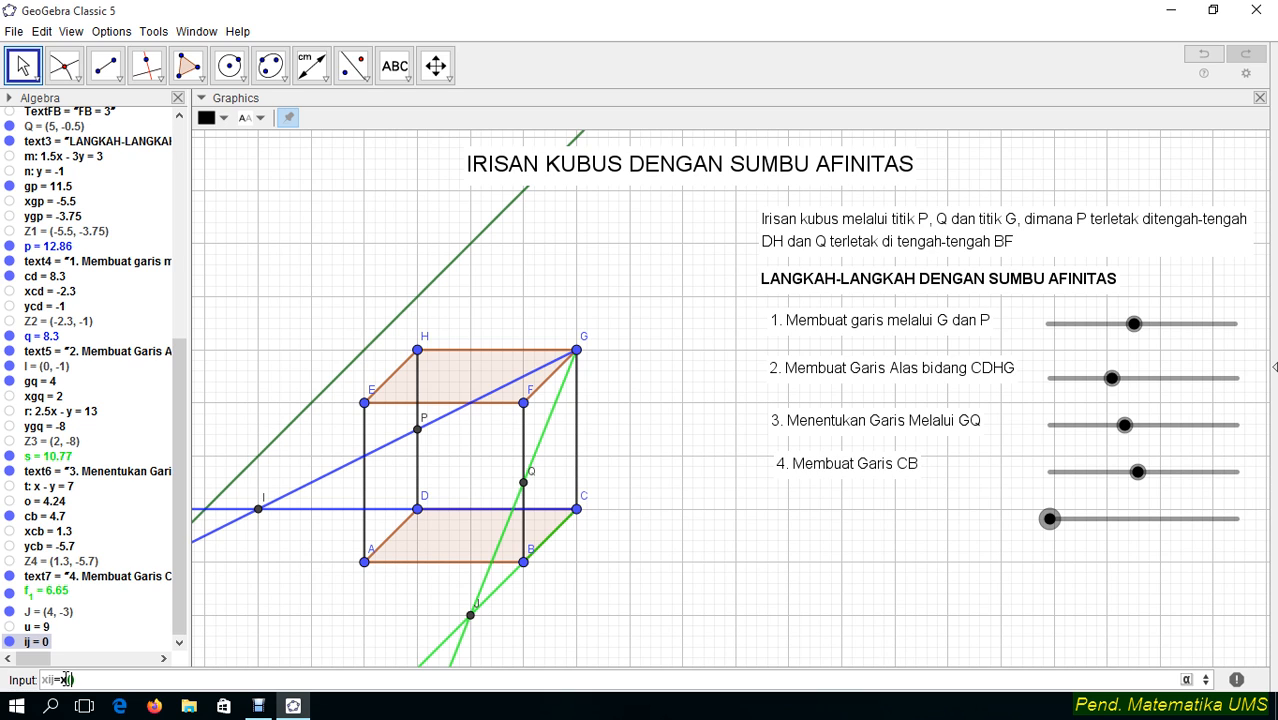
pyautogui.write('I')
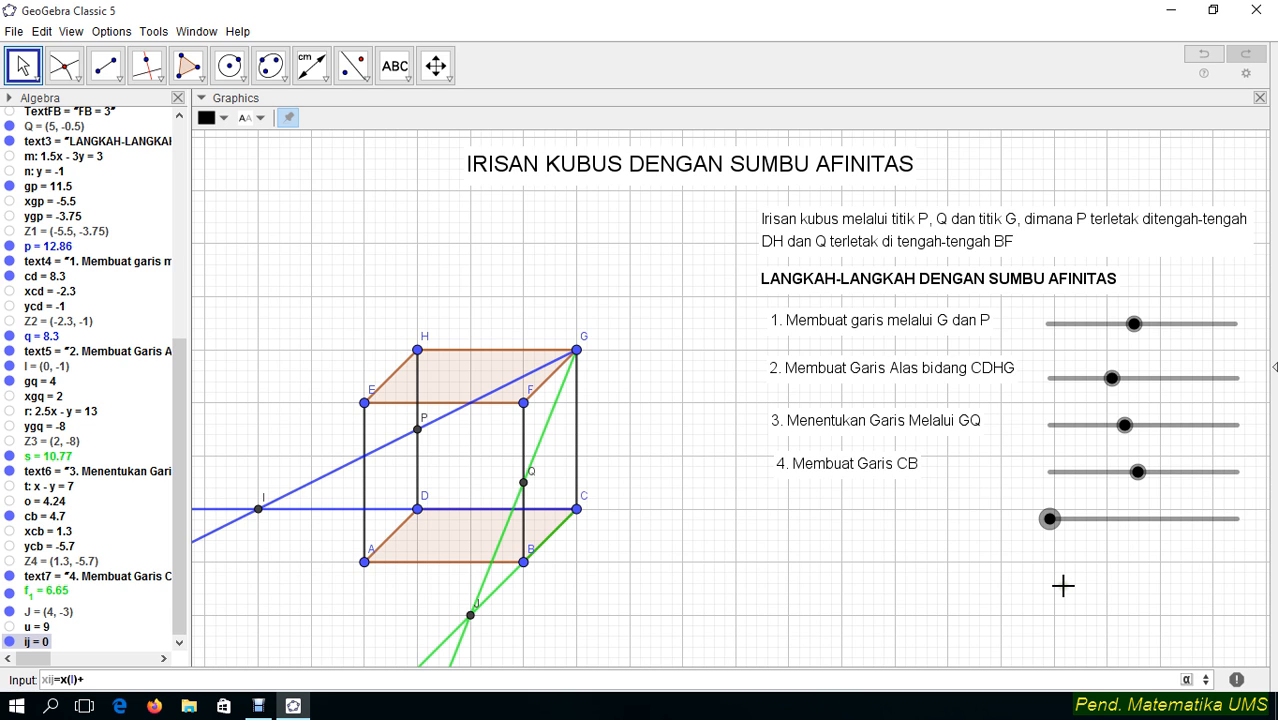
pyautogui.press('Escape')
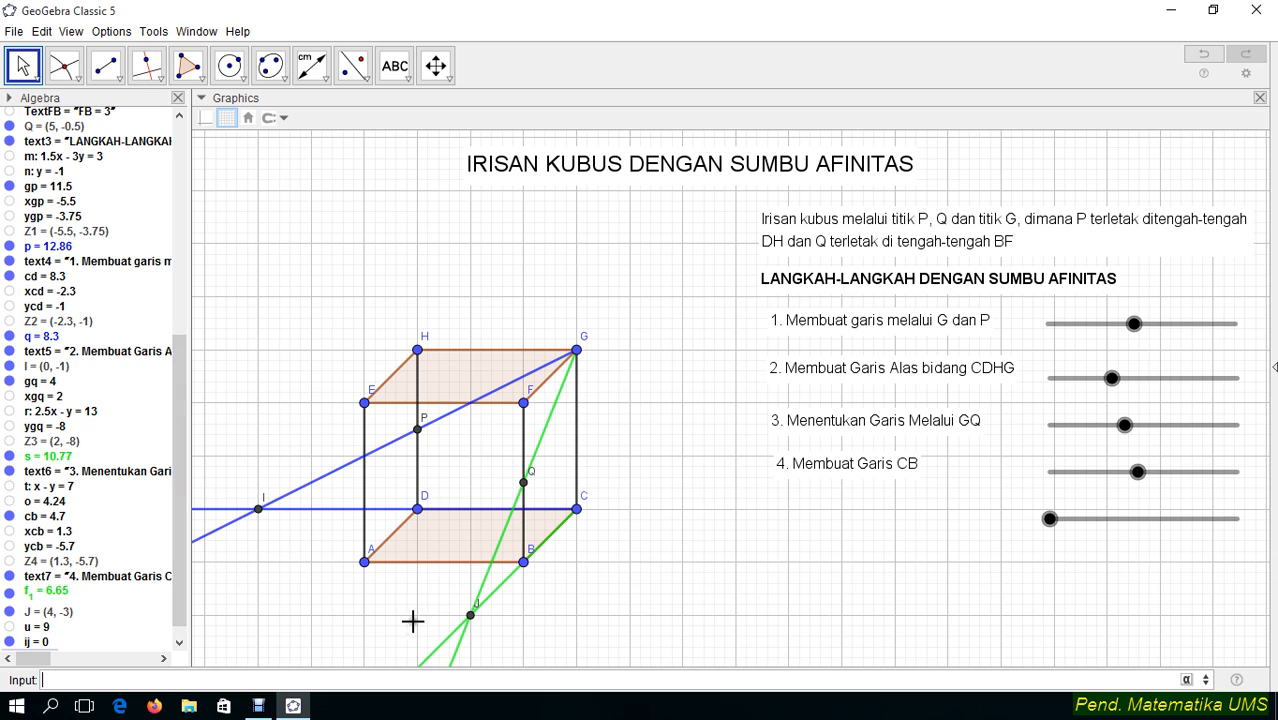
pyautogui.scroll(-1, 183, 555)
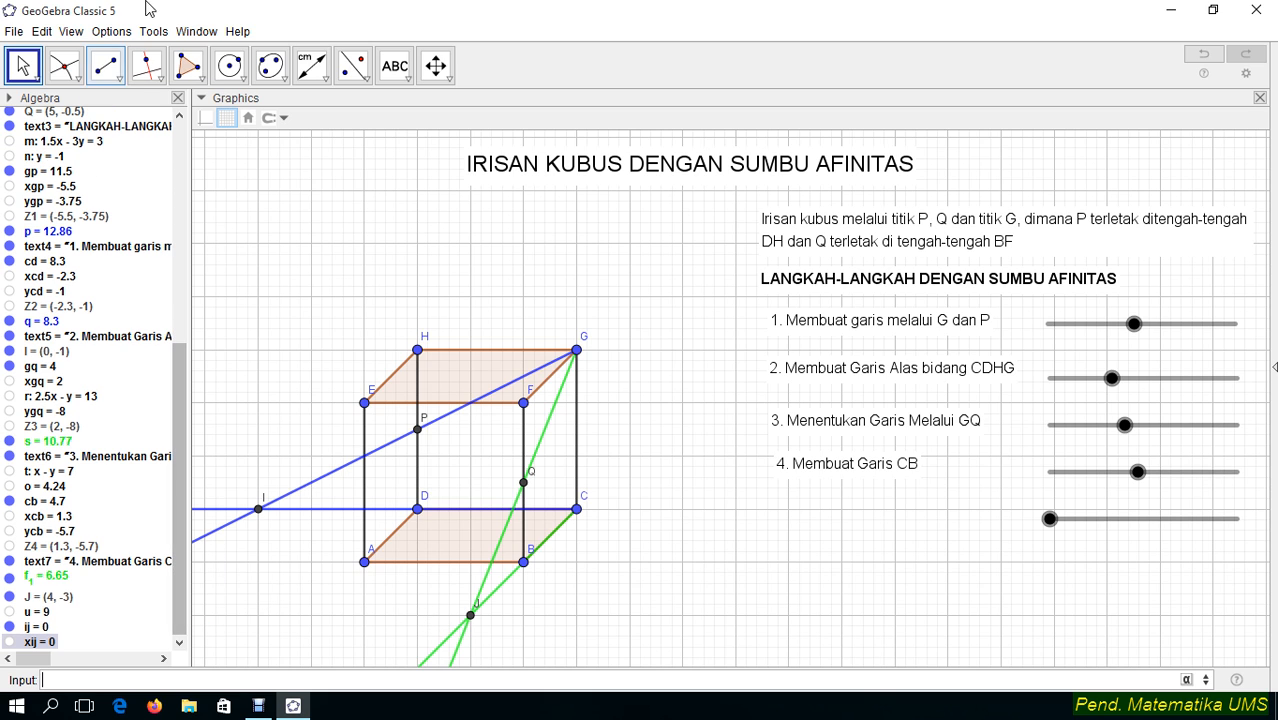
# Draw a line through points I and J
pyautogui.click(110, 88)
pyautogui.click(122, 142)
pyautogui.click(258, 512)
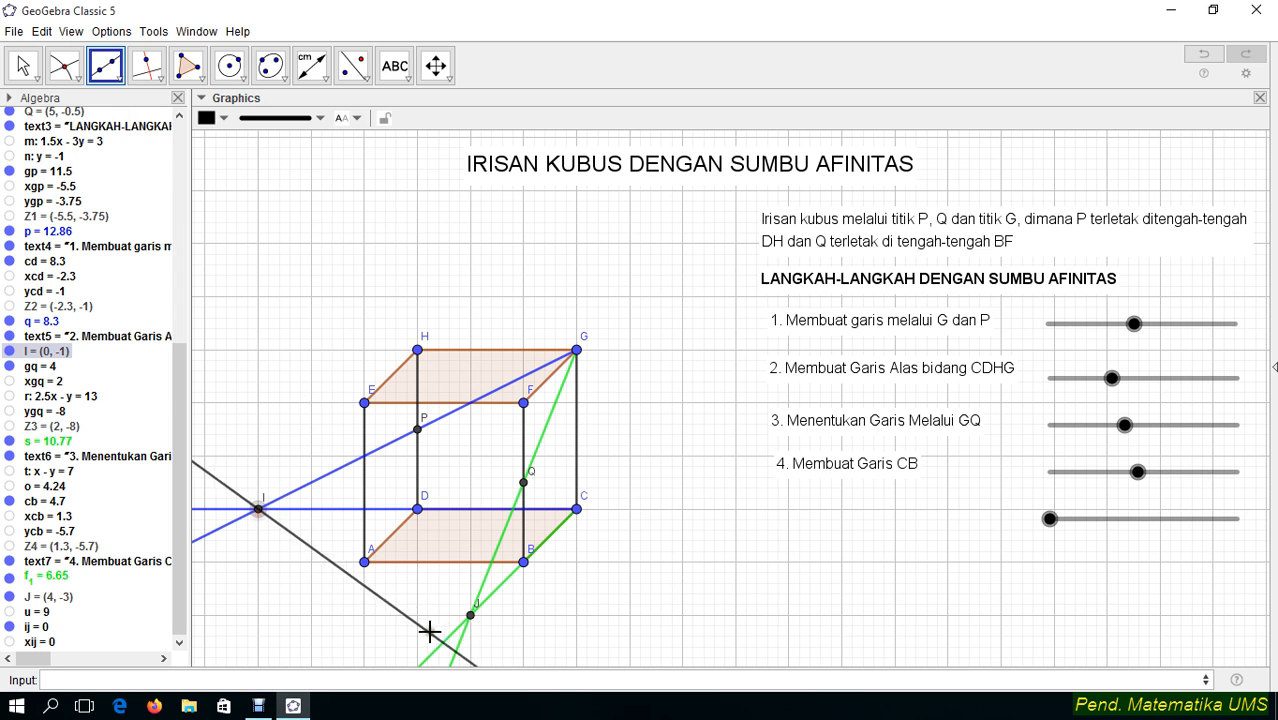
pyautogui.click(471, 616)
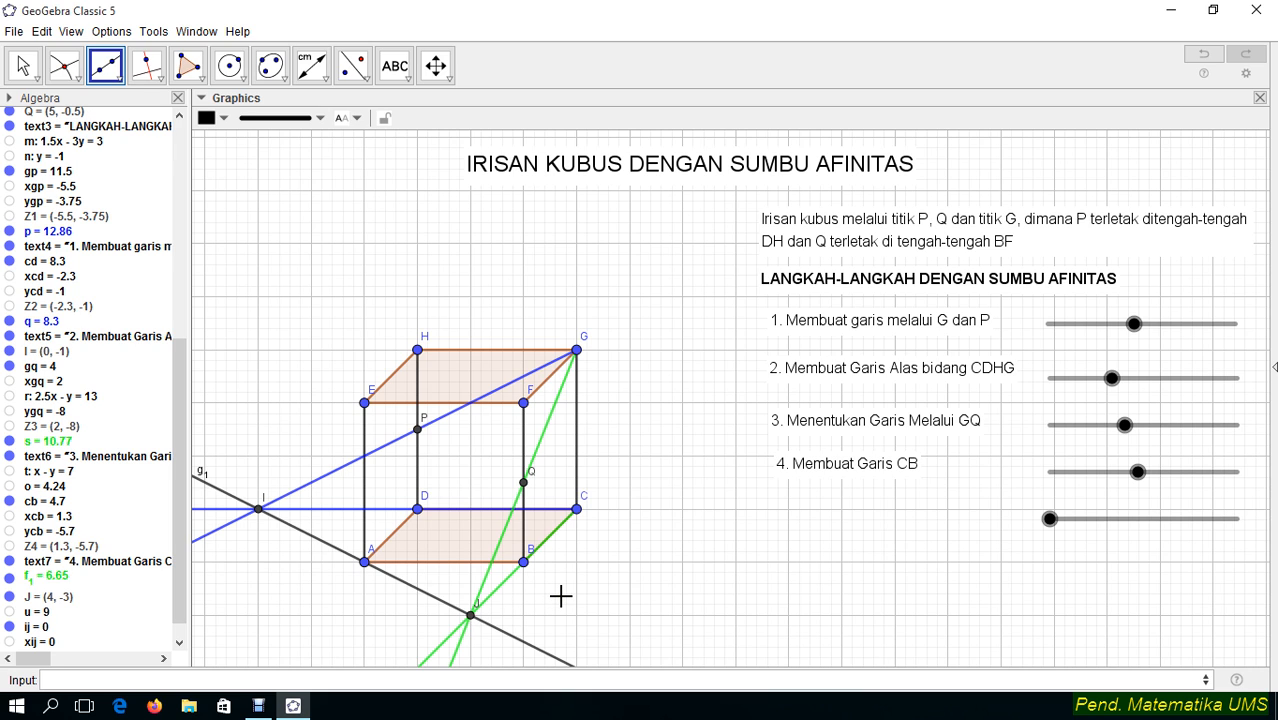
# Define the number yij as g_1(xij), using the line through I and J
pyautogui.moveTo(181, 533); pyautogui.dragTo(181, 543)
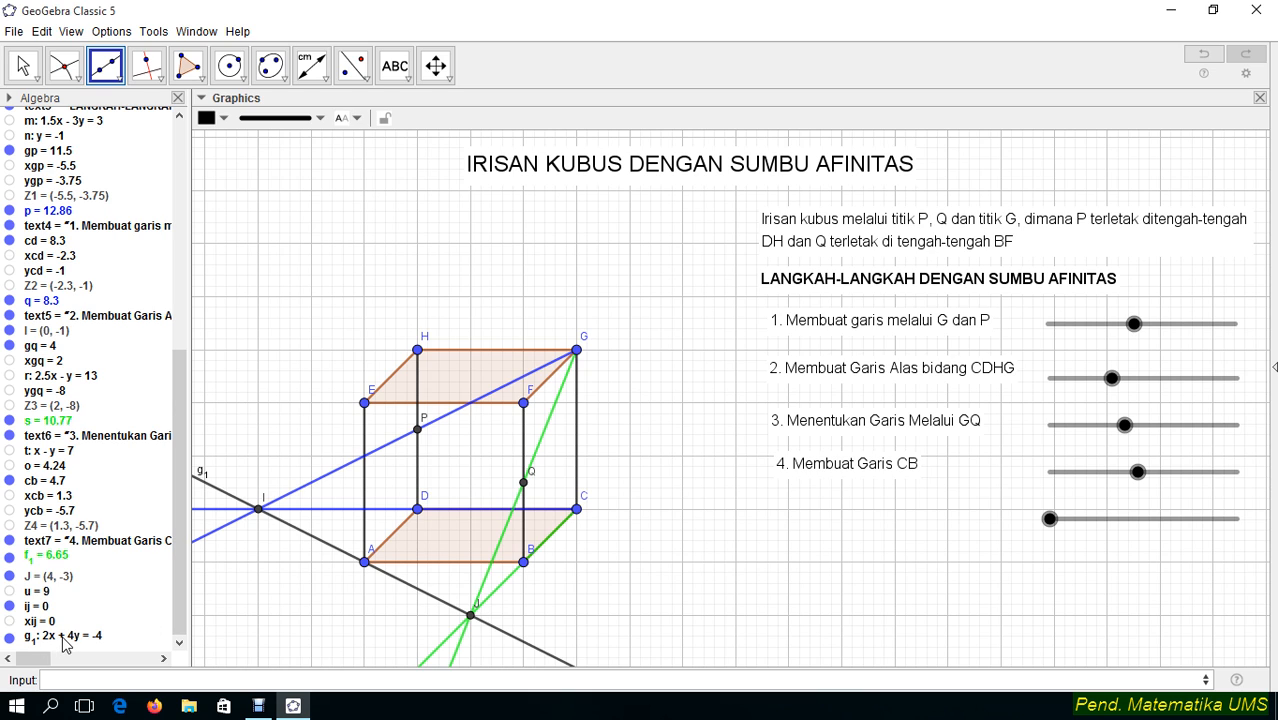
pyautogui.click(63, 678)
pyautogui.write('yij')
pyautogui.write('=-1')
pyautogui.write('(')
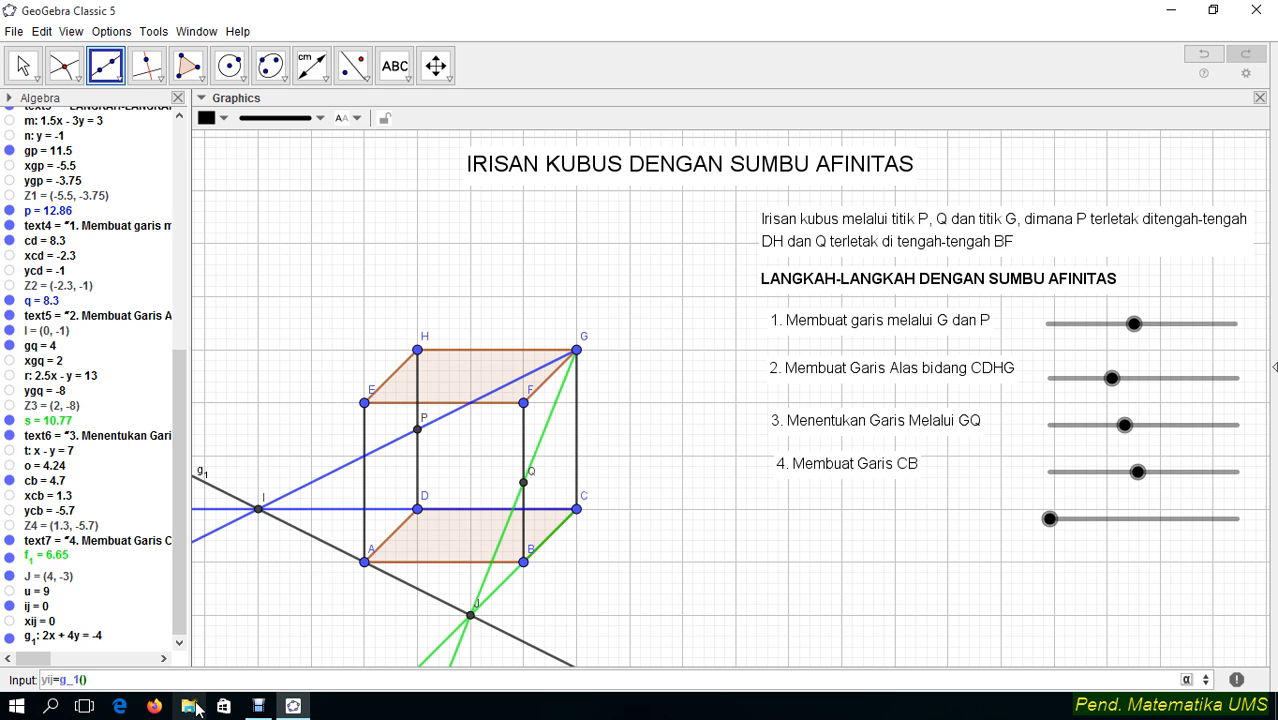
pyautogui.write('xij')
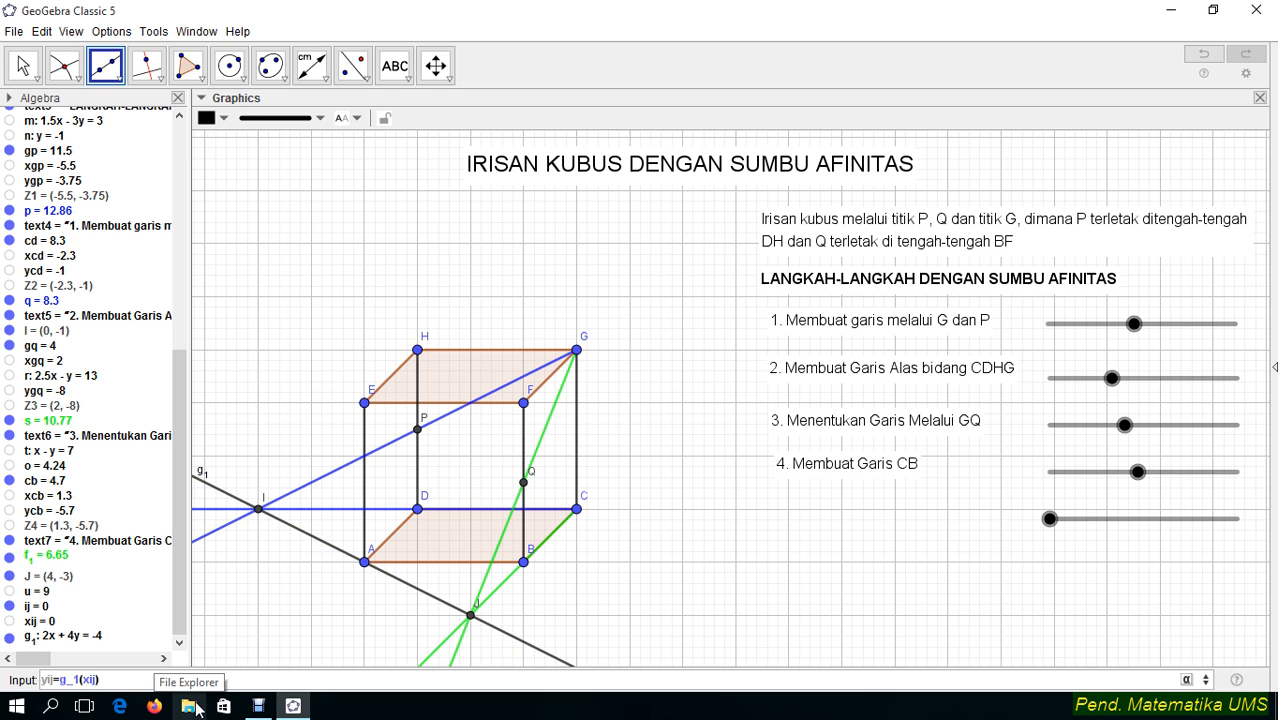
pyautogui.press('Return')
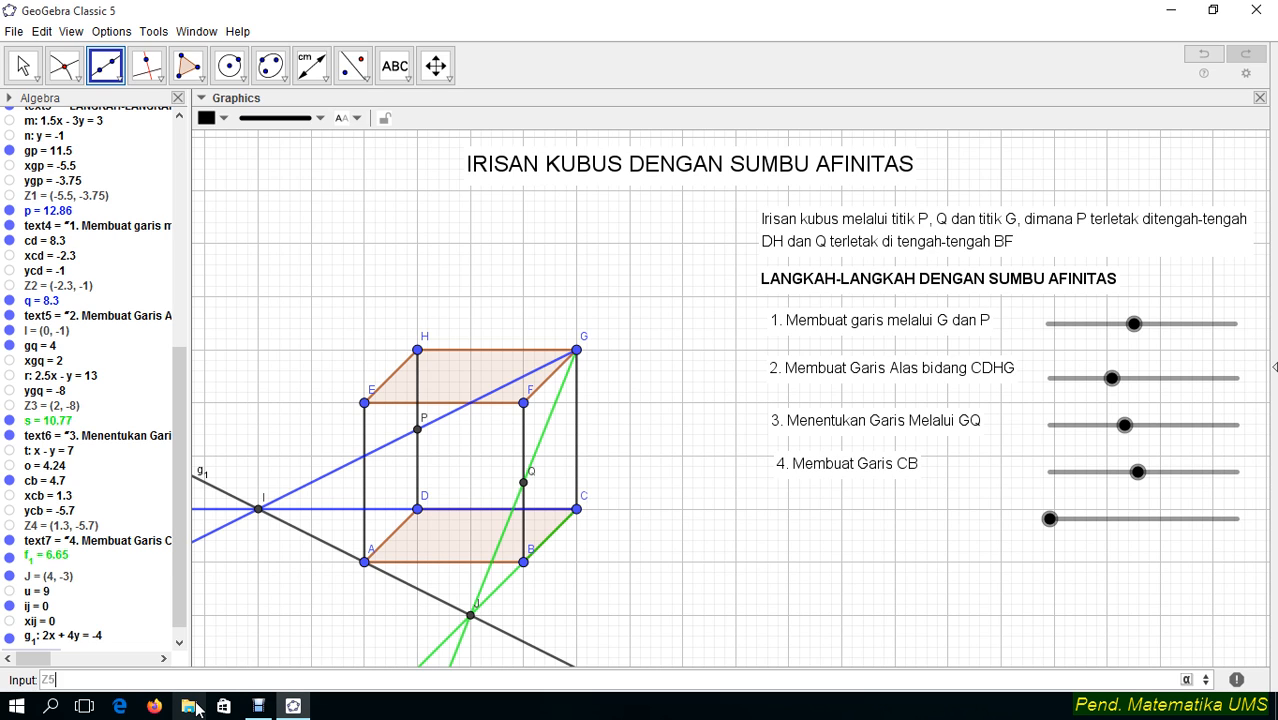
# Create point Z5 at (xij,yij) on the line through I and J
pyautogui.write('xij')
pyautogui.press('BackSpace')
pyautogui.write('9')
pyautogui.write('ij,yij')
pyautogui.press('Return')
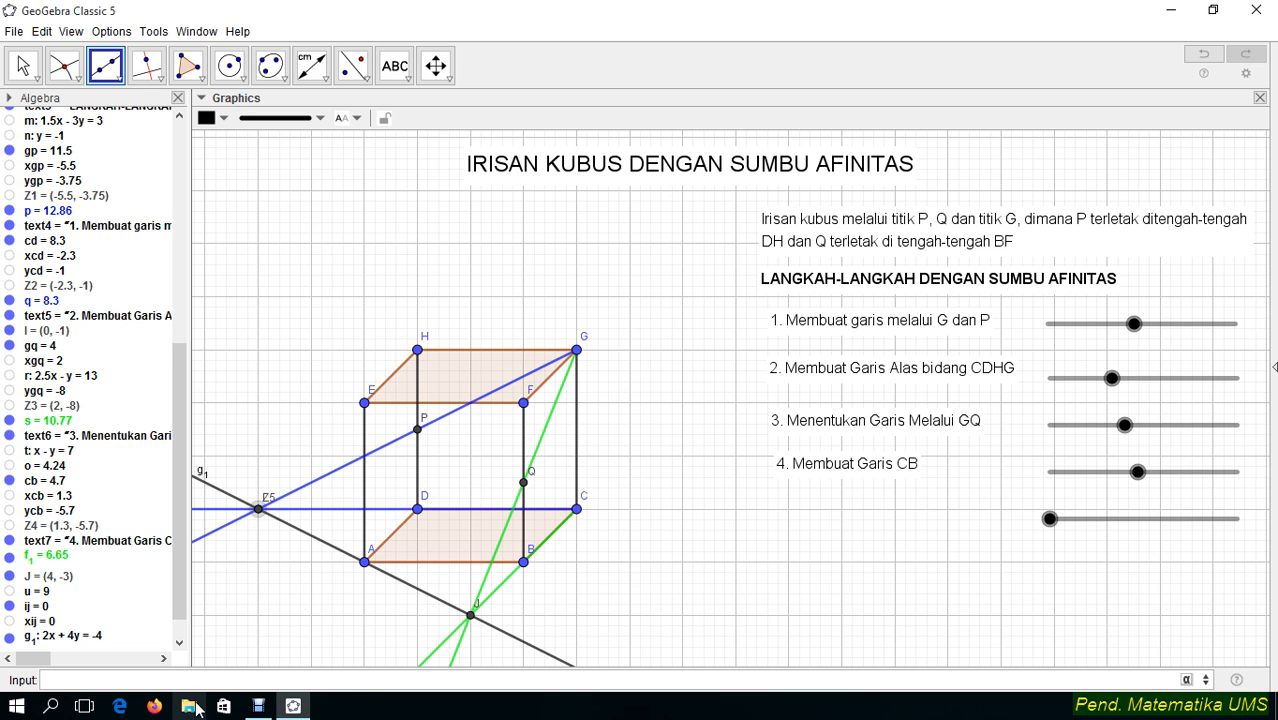
# Set the ij slider to 5.7 and hide the line through I and J
pyautogui.moveTo(1050, 518); pyautogui.dragTo(1103, 518)
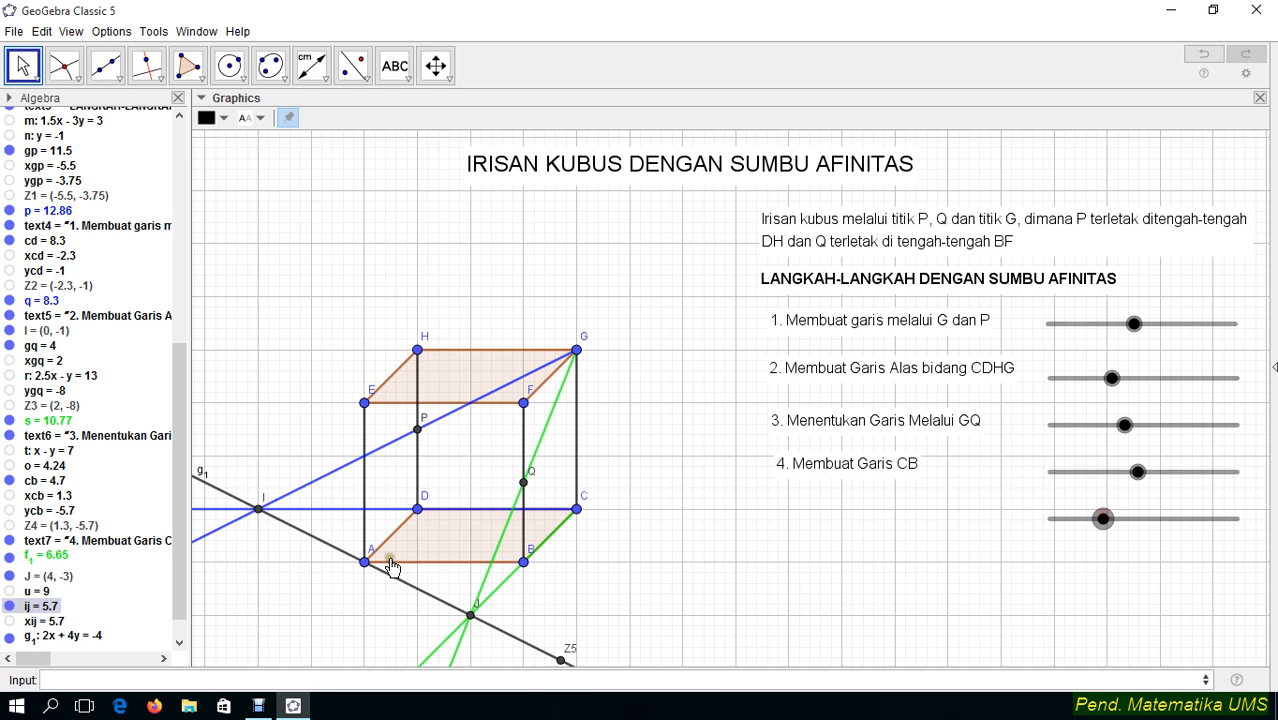
pyautogui.rightClick(218, 484)
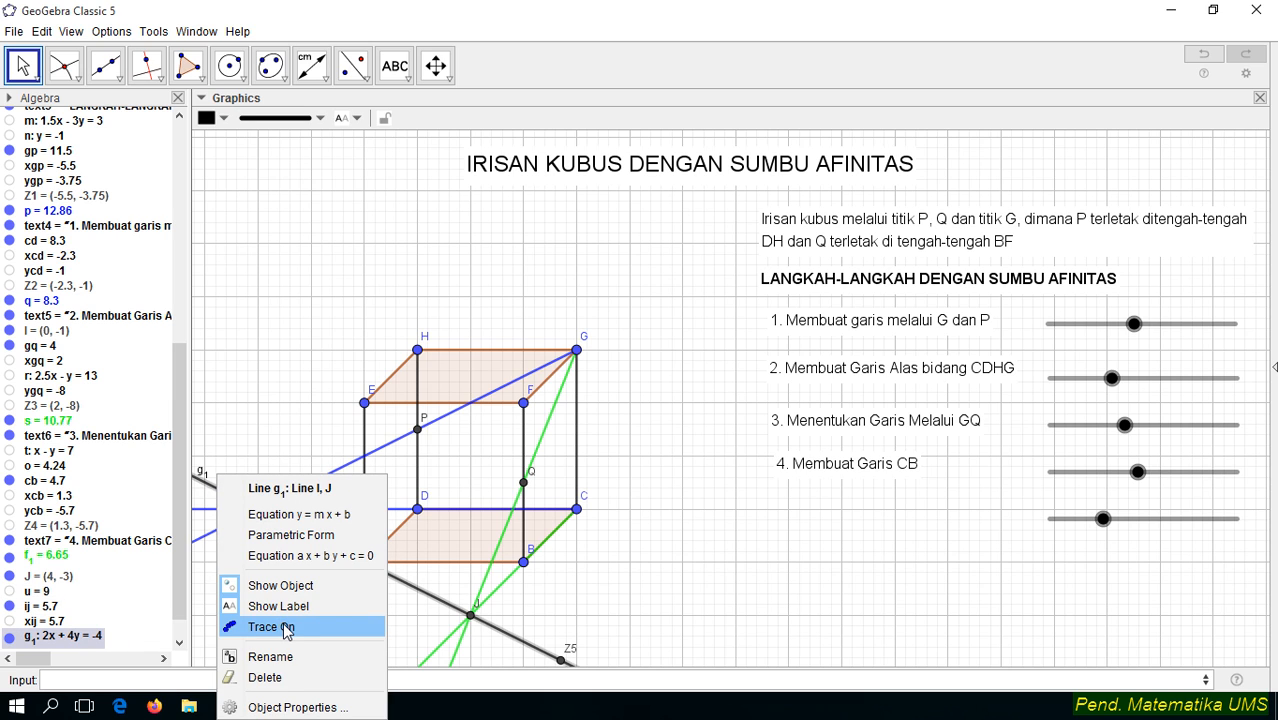
pyautogui.click(287, 587)
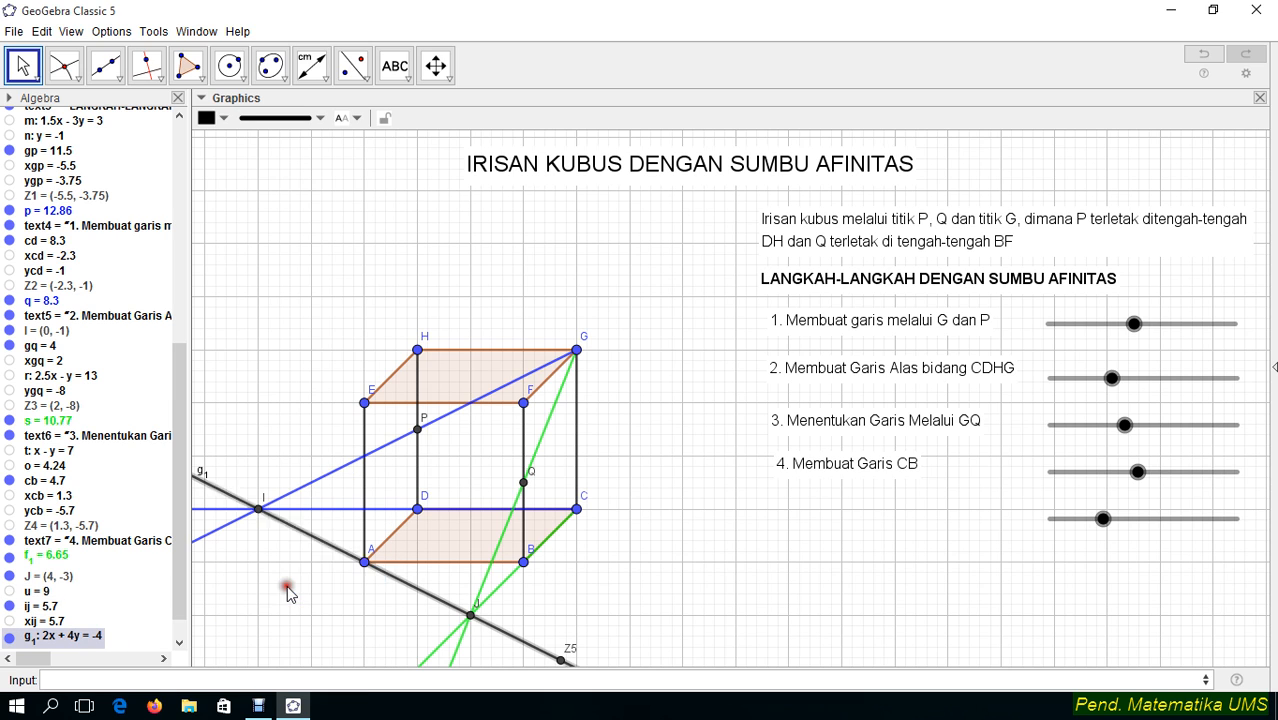
# Set the ij slider's minimum to -5
pyautogui.rightClick(1101, 519)
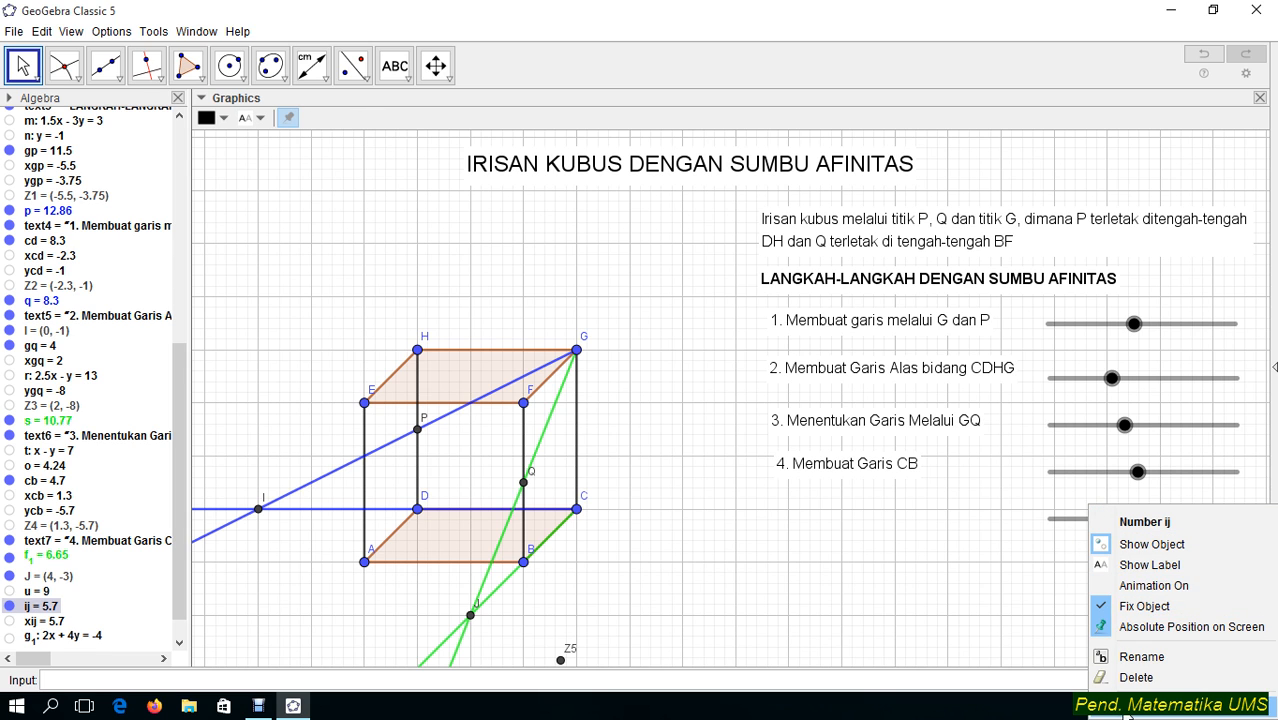
pyautogui.click(1127, 712)
pyautogui.click(497, 212)
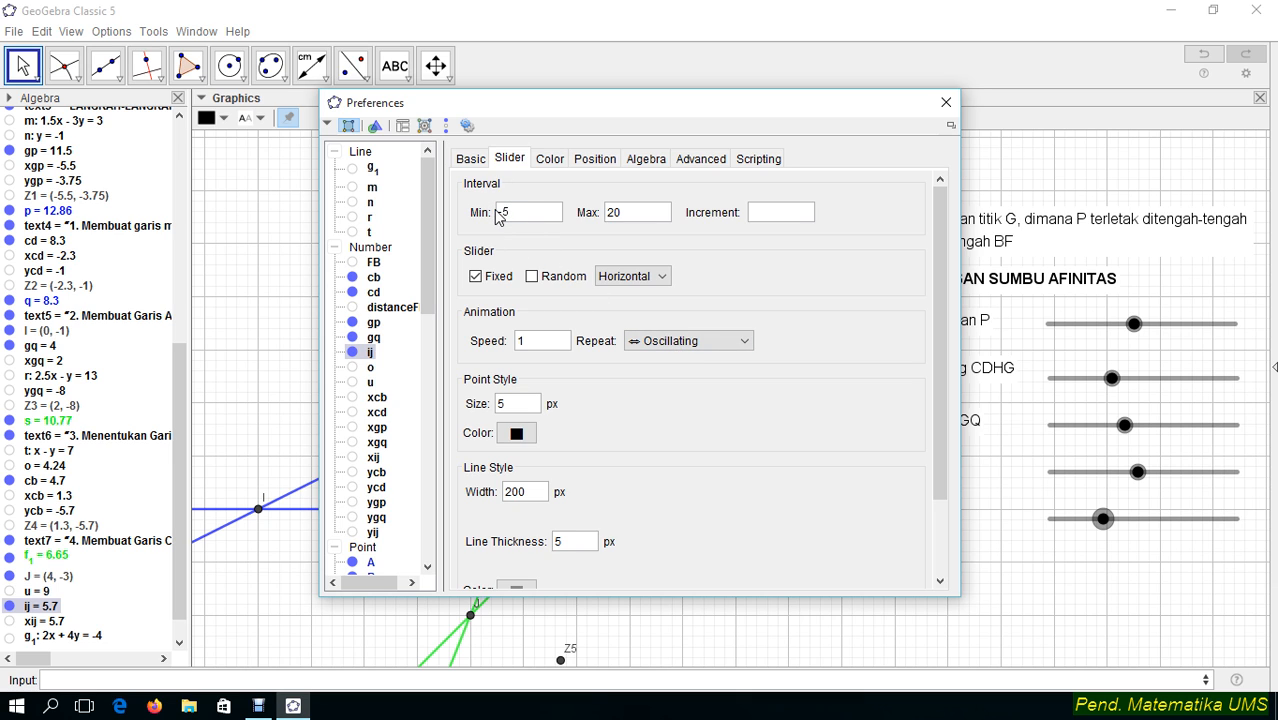
pyautogui.write('-5')
pyautogui.press('Return')
pyautogui.click(948, 103)
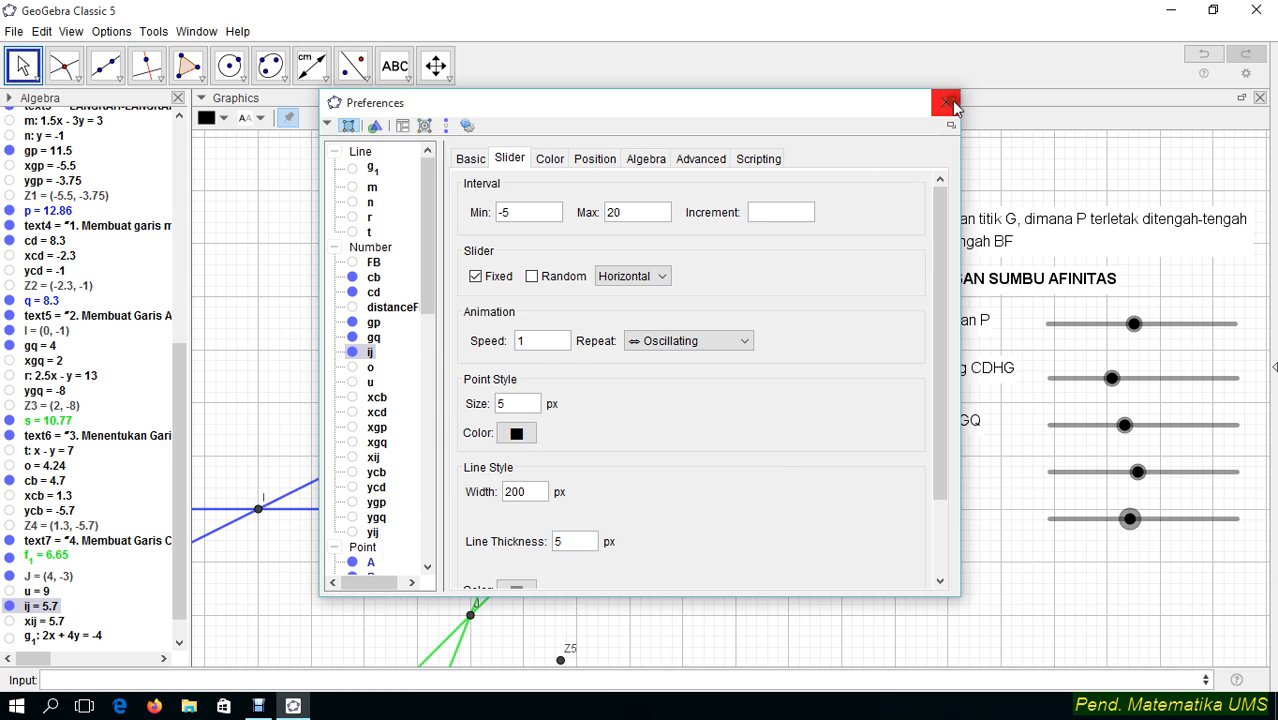
pyautogui.click(948, 103)
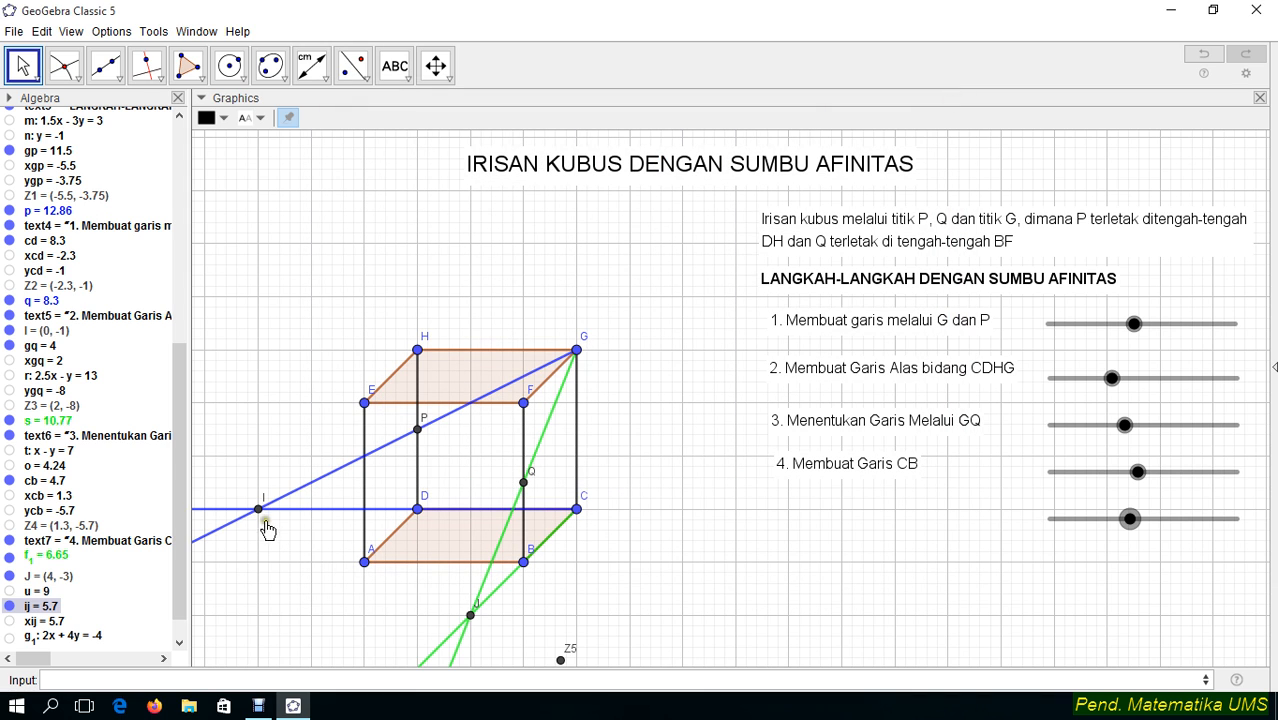
# Draw a segment from point I to point Z5
pyautogui.click(122, 80)
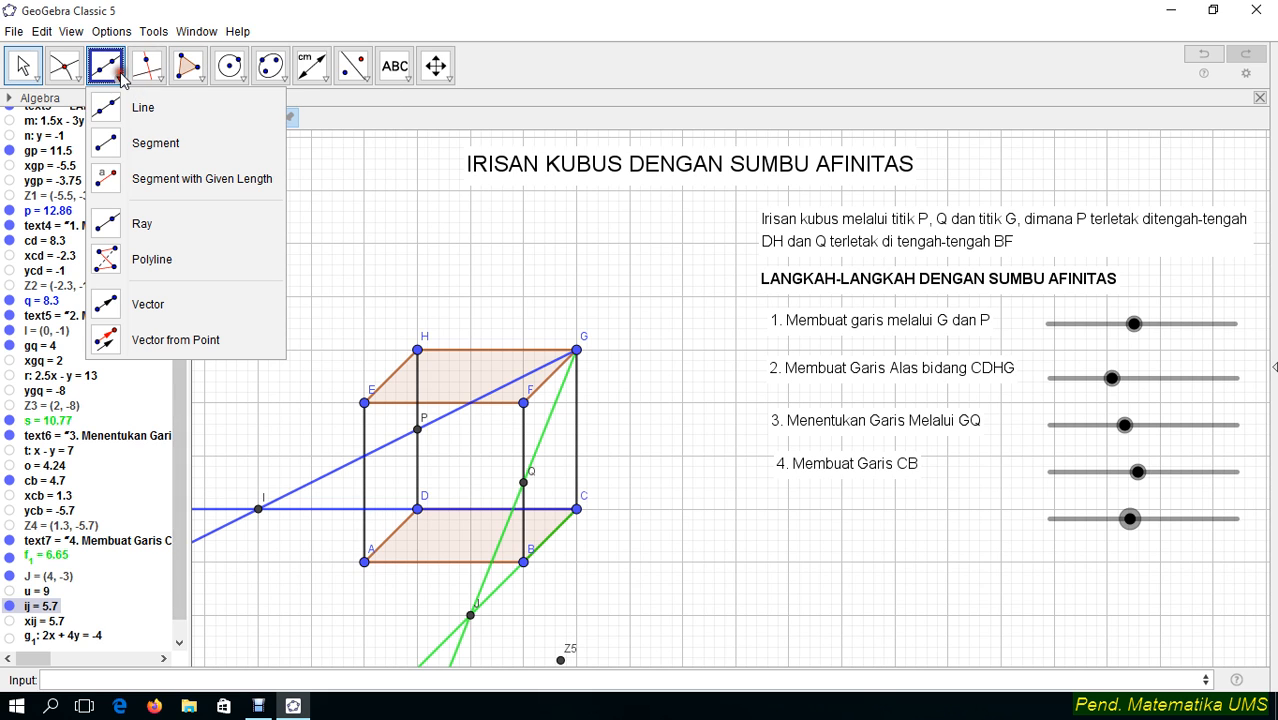
pyautogui.click(110, 140)
pyautogui.click(258, 509)
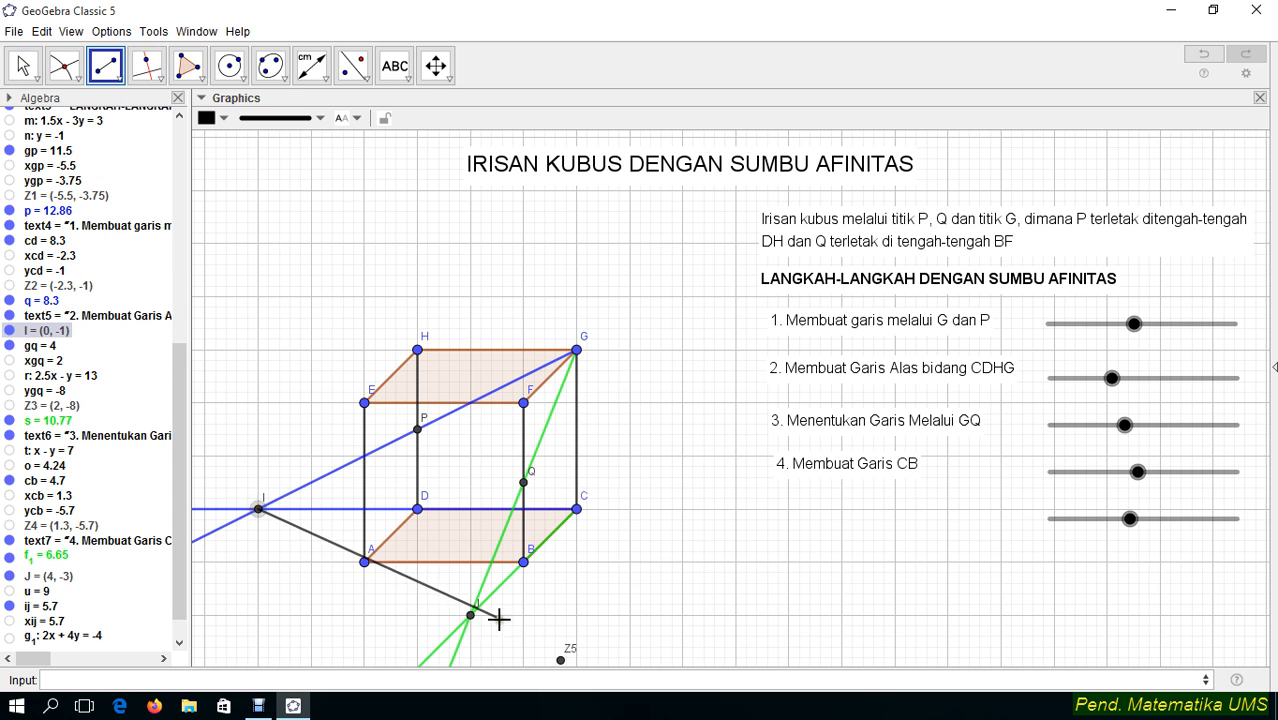
pyautogui.click(562, 661)
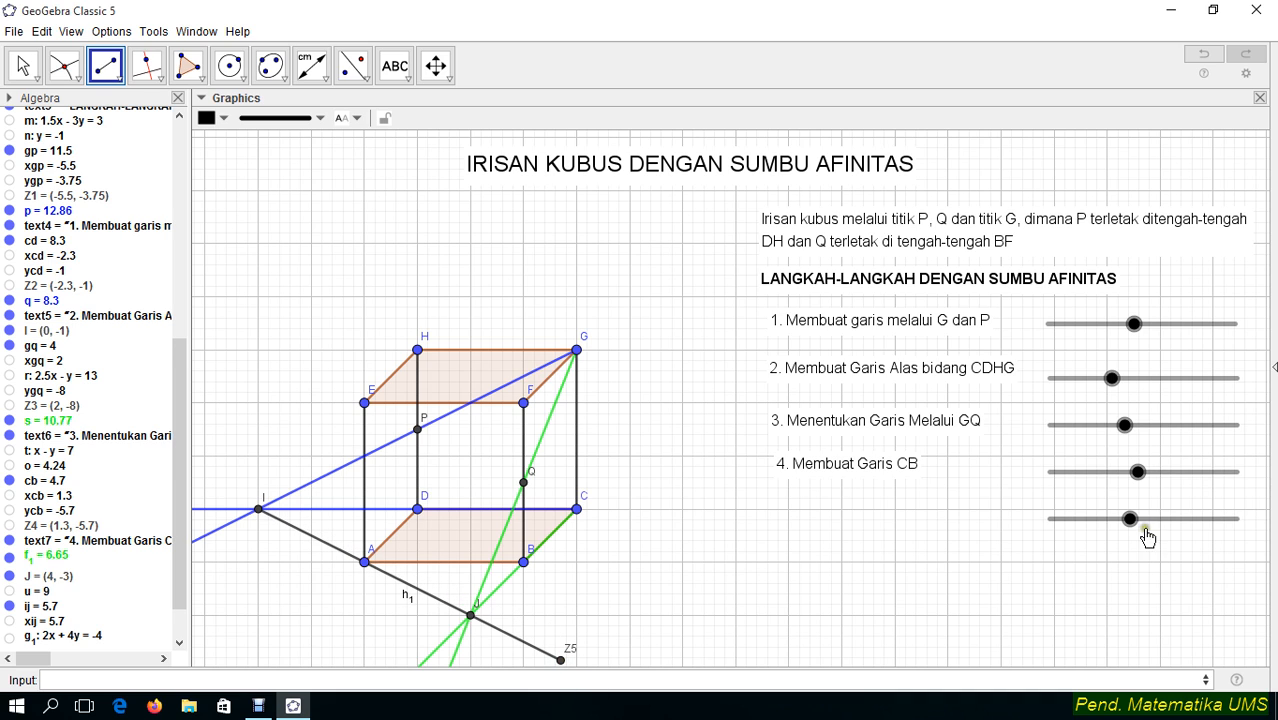
pyautogui.press('Escape')
# Set the ij slider to 7.4 and mark the segment's intersection with the cube's base at vertex A
pyautogui.moveTo(1131, 518); pyautogui.dragTo(1142, 543)
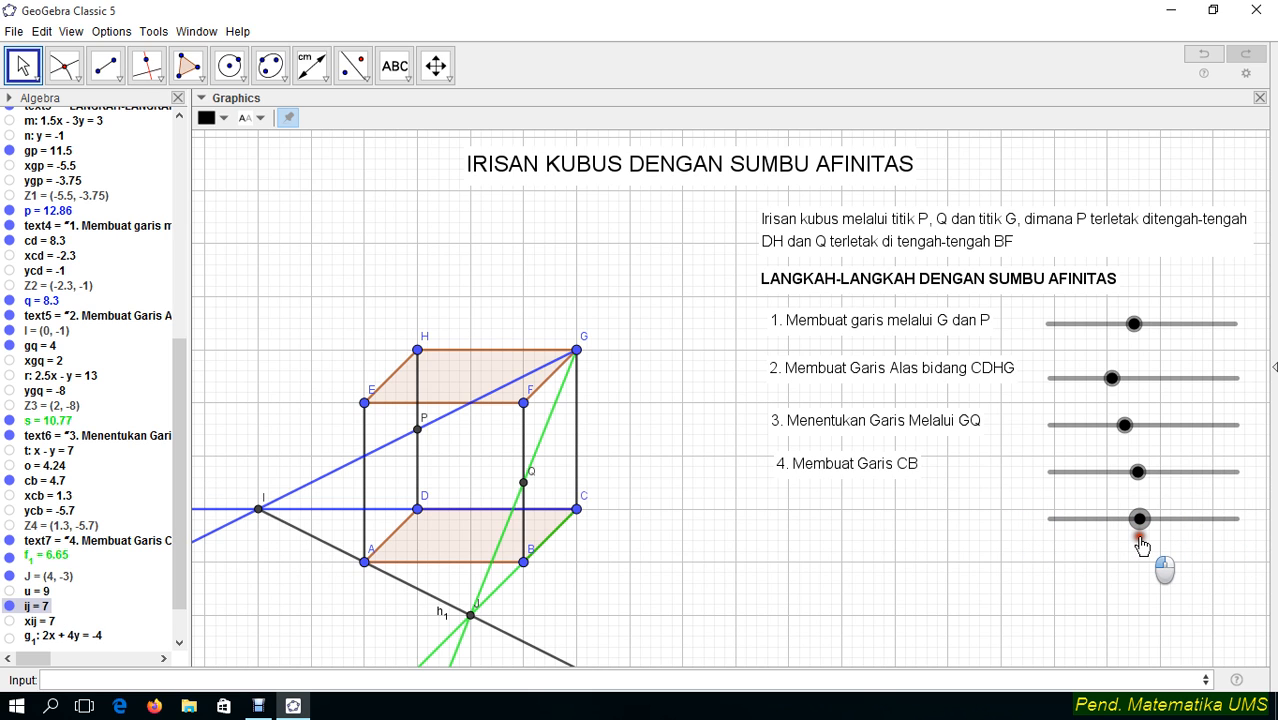
pyautogui.moveTo(1135, 528)
pyautogui.mouseDown()
pyautogui.moveTo(1013, 531)
pyautogui.moveTo(1153, 531)
pyautogui.moveTo(1010, 535)
pyautogui.moveTo(1145, 540)
pyautogui.mouseUp()
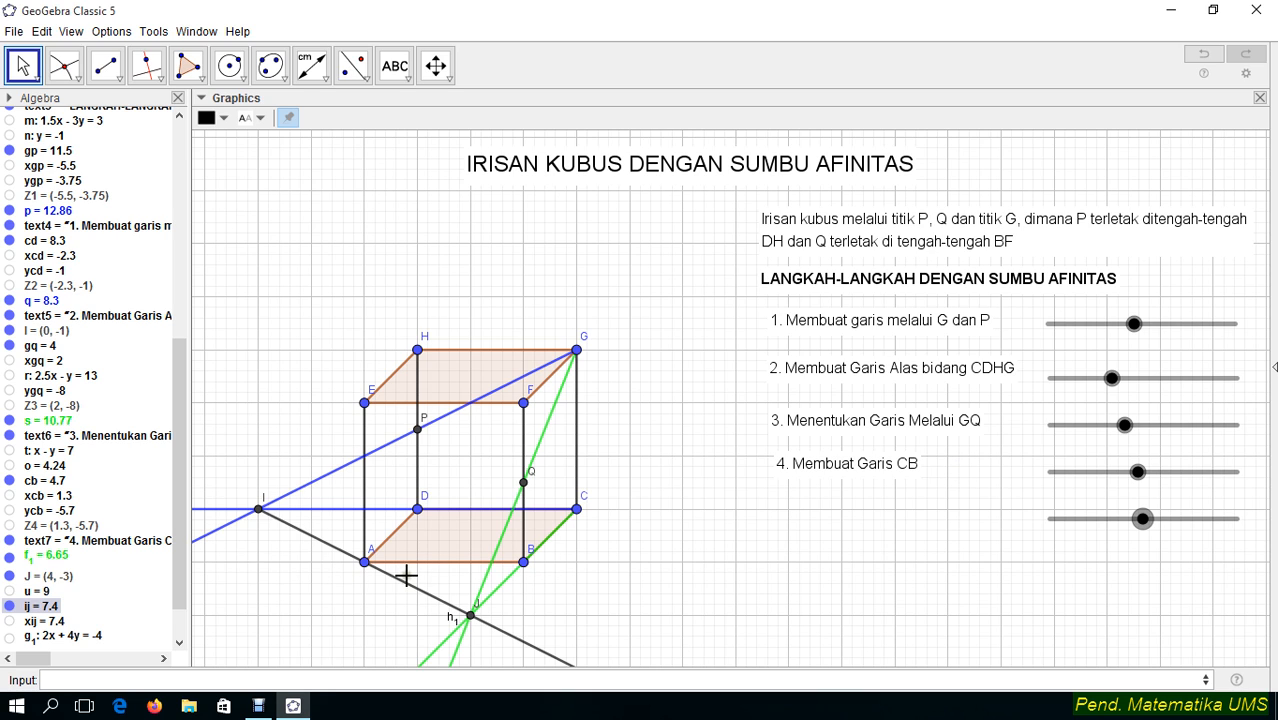
pyautogui.click(63, 64)
pyautogui.click(364, 565)
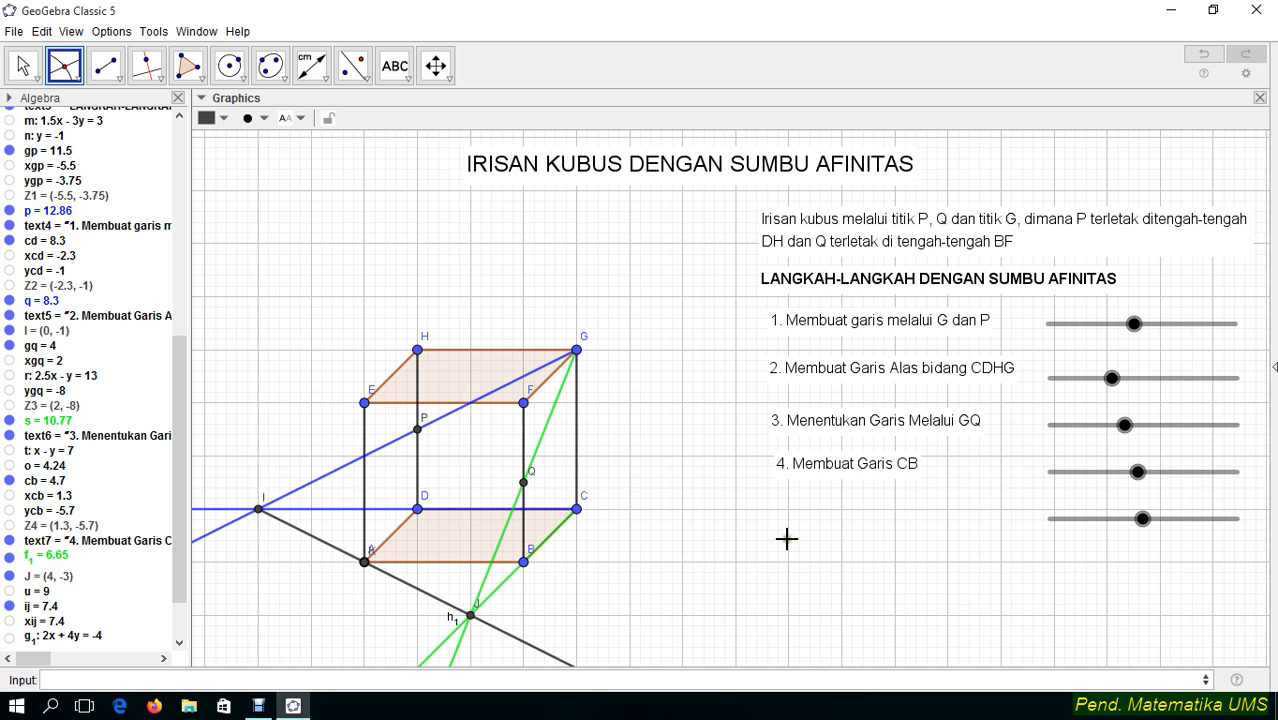
# Add the caption "5. Menentukan sumbu afinitas (IJ)" beside the ij slider
pyautogui.click(404, 66)
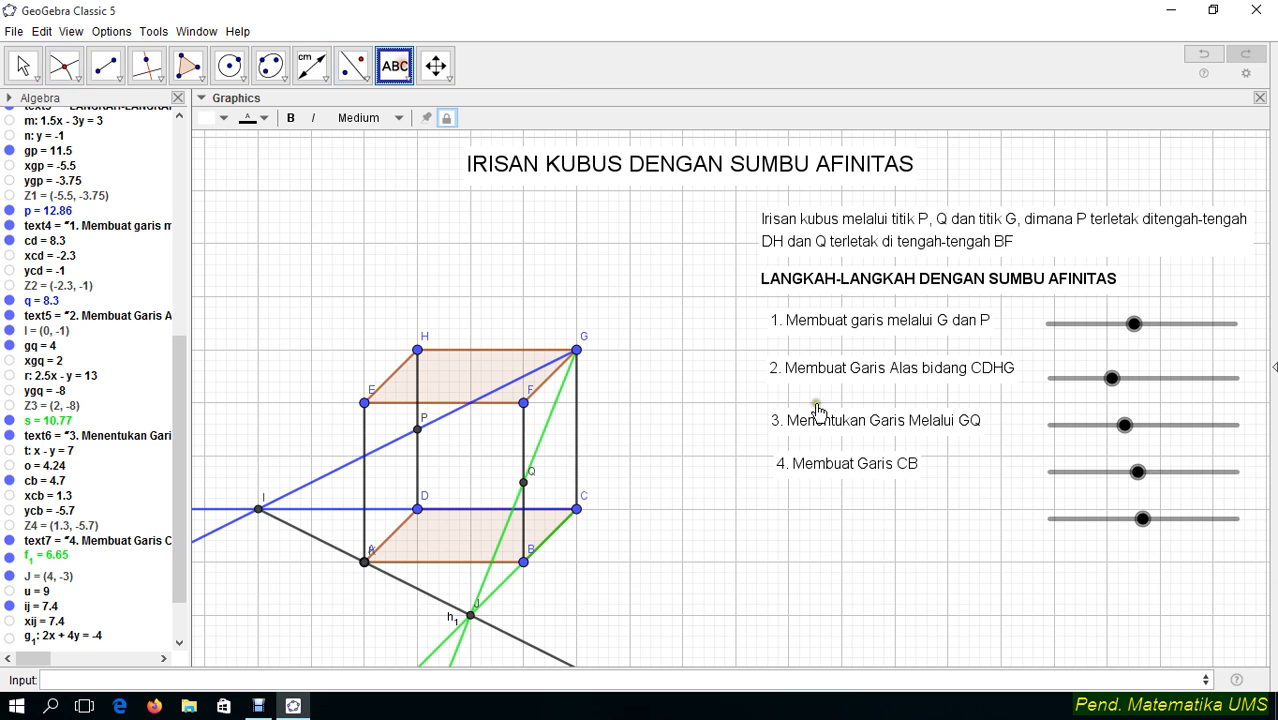
pyautogui.click(784, 517)
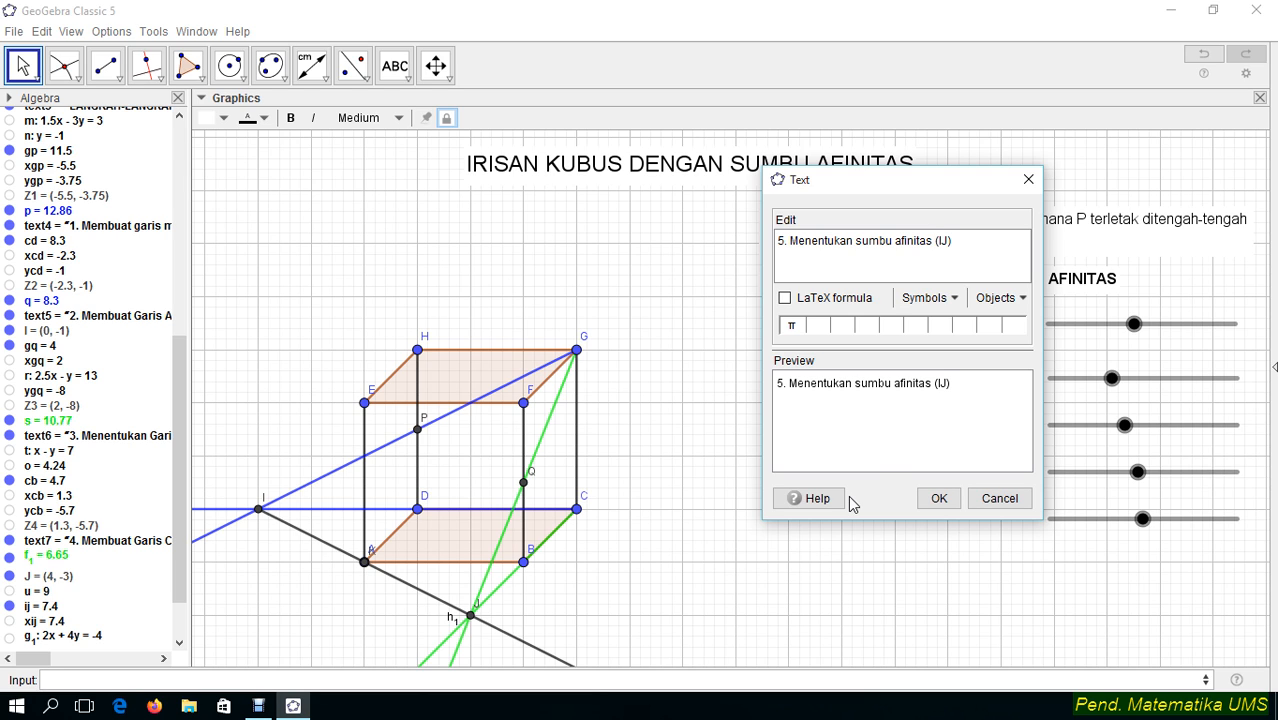
pyautogui.click(938, 498)
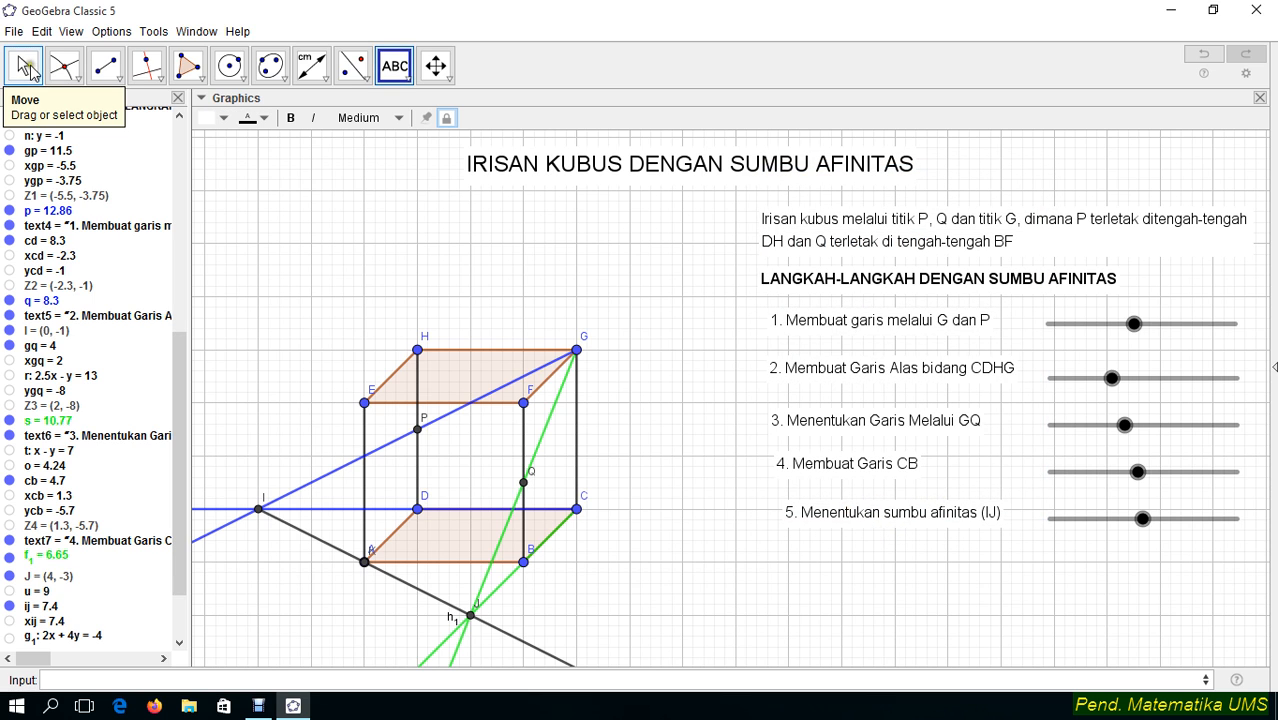
# Align the step 5 caption with the captions above it, and fix it at an absolute position on screen
pyautogui.click(23, 66)
pyautogui.click(878, 513)
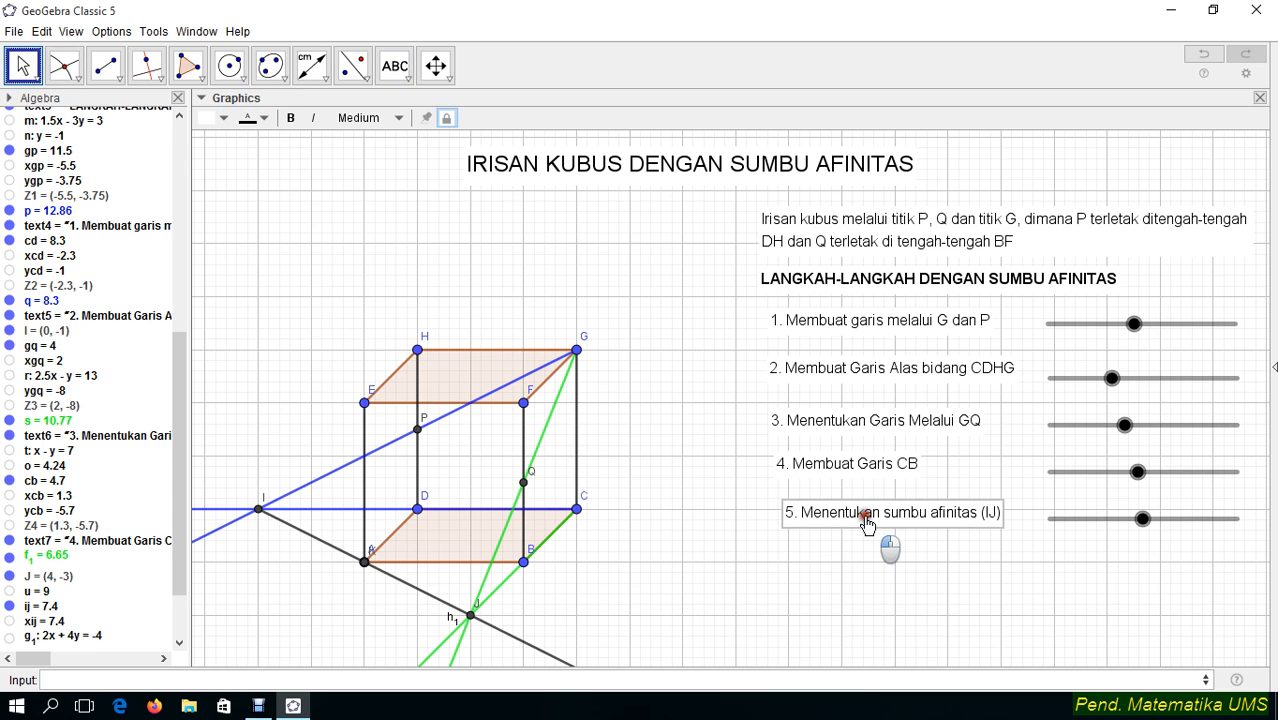
pyautogui.click(447, 118)
pyautogui.moveTo(858, 526); pyautogui.dragTo(849, 528)
pyautogui.rightClick(850, 528)
pyautogui.click(890, 574)
pyautogui.rightClick(857, 524)
pyautogui.click(900, 594)
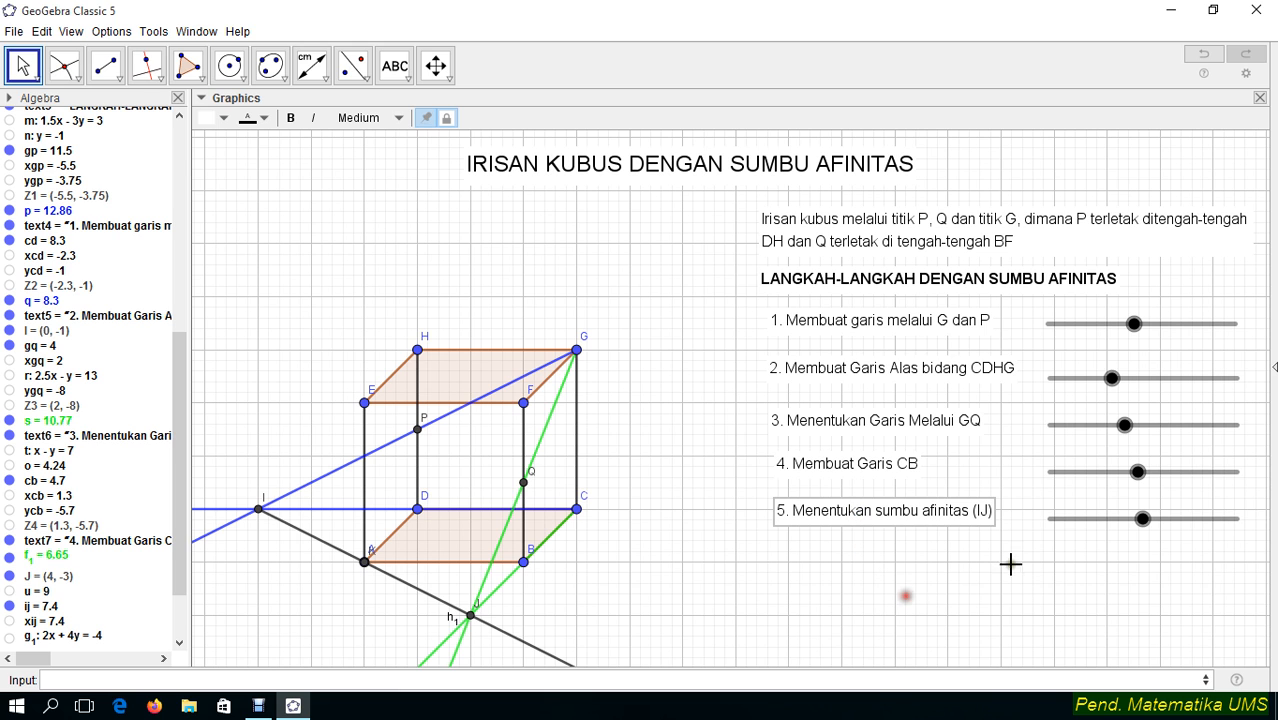
# Set the ij slider's minimum to 0 and move the slider to 5.8
pyautogui.rightClick(1087, 527)
pyautogui.click(1120, 707)
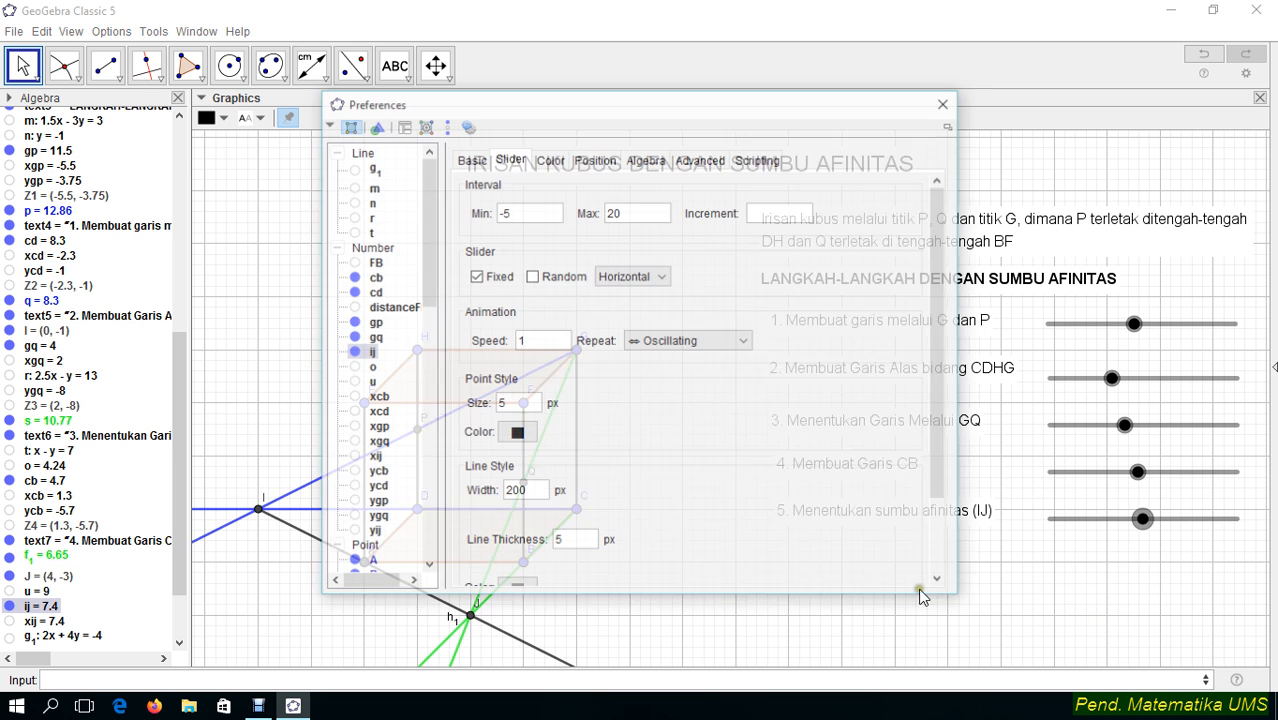
pyautogui.moveTo(512, 213); pyautogui.dragTo(501, 218)
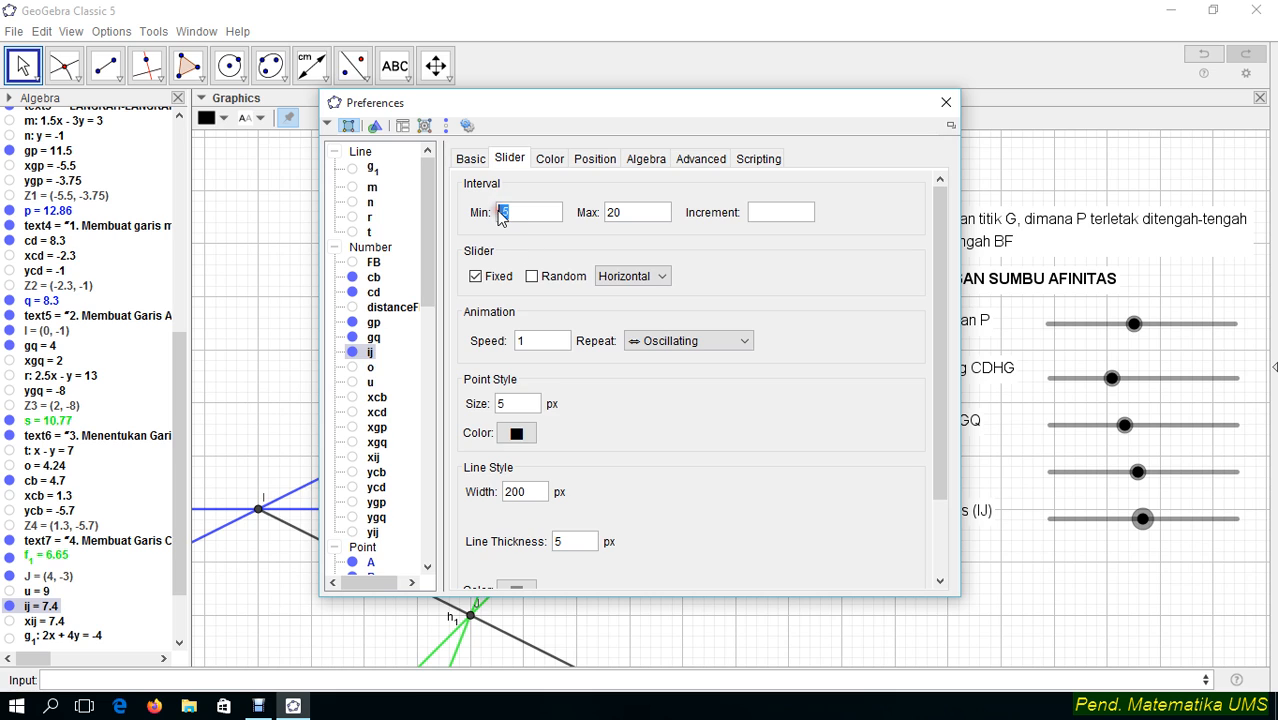
pyautogui.write('0')
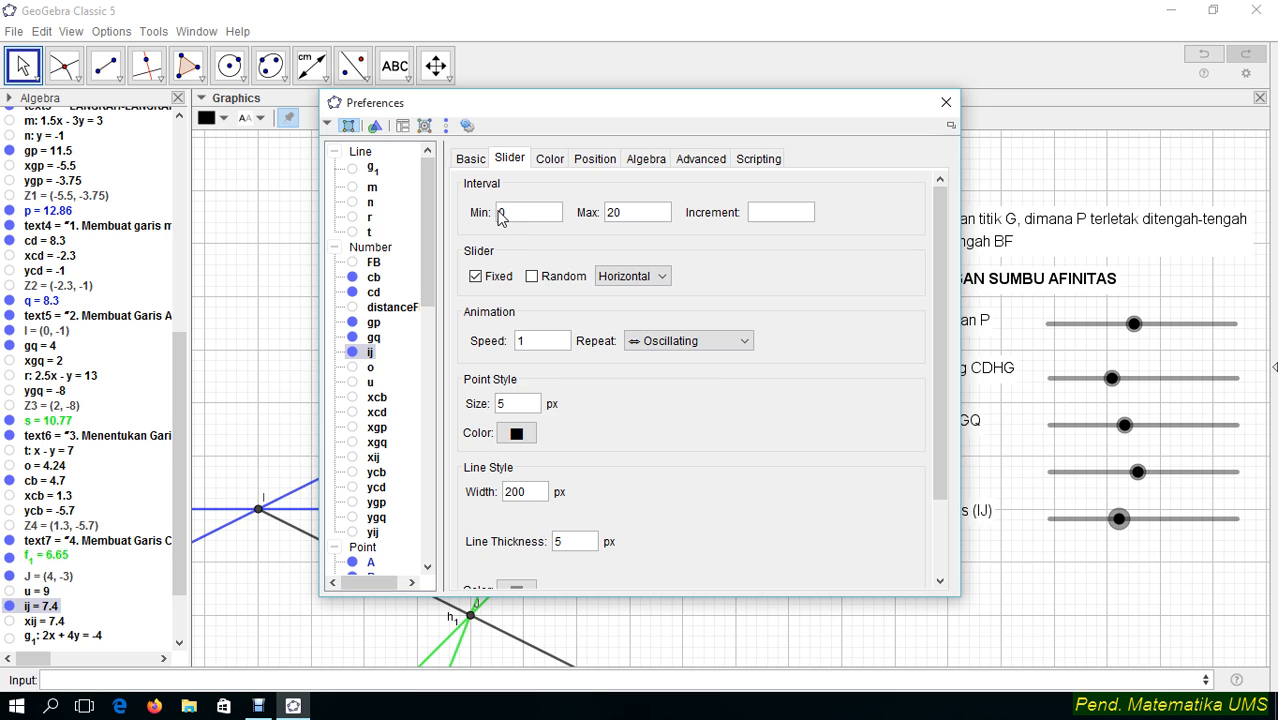
pyautogui.click(946, 103)
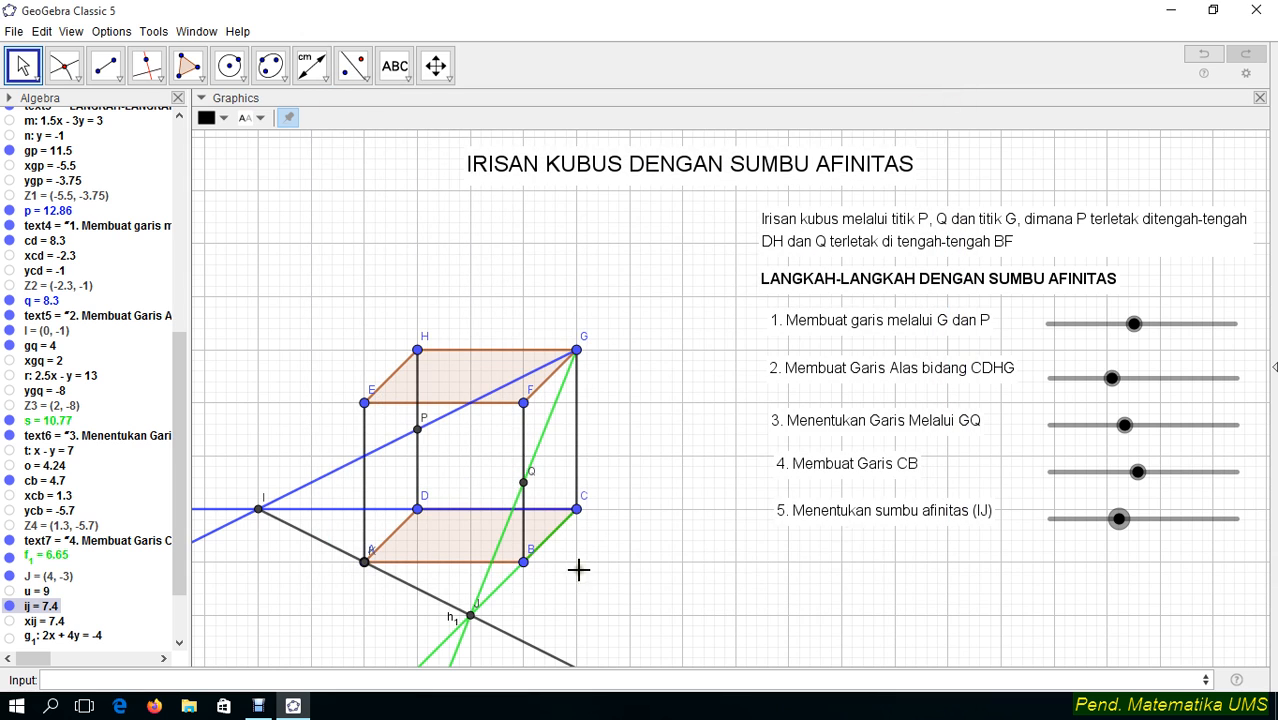
pyautogui.moveTo(1120, 518)
pyautogui.mouseDown()
pyautogui.moveTo(1177, 517)
pyautogui.moveTo(1032, 518)
pyautogui.moveTo(1105, 522)
pyautogui.mouseUp()
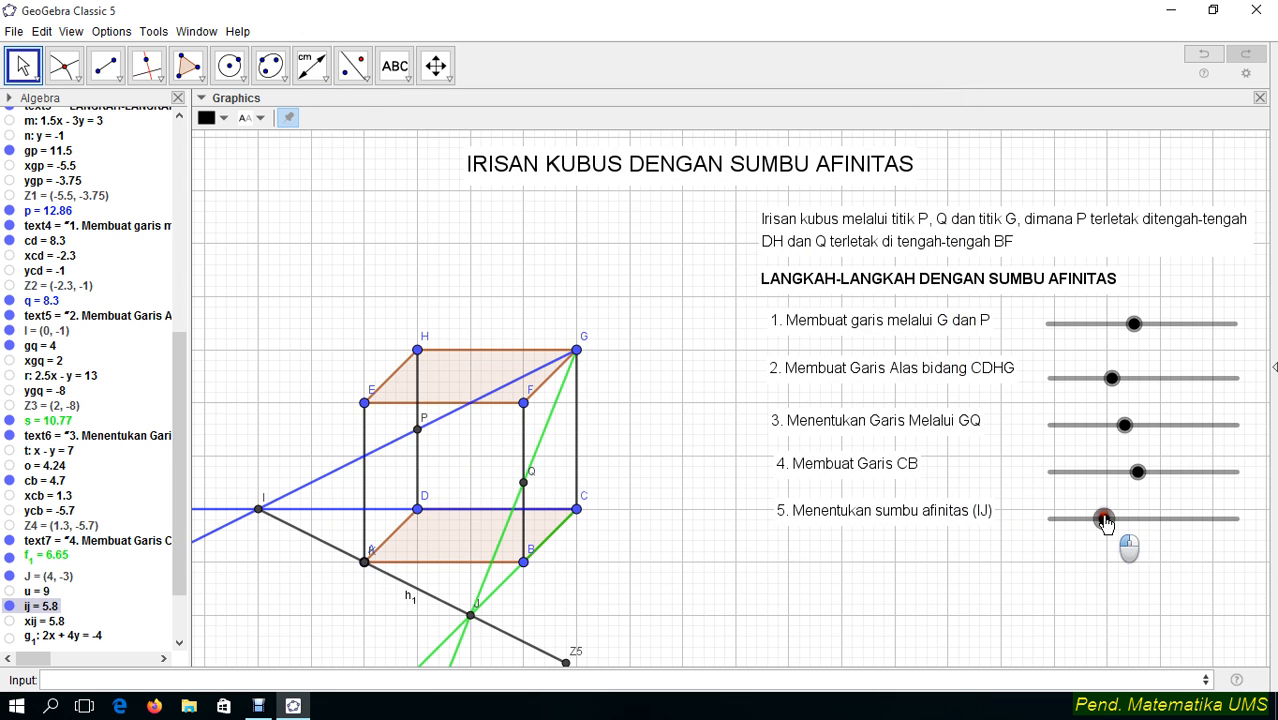
# Hide the label of the segment from I to Z5 and hide point Z5
pyautogui.rightClick(449, 606)
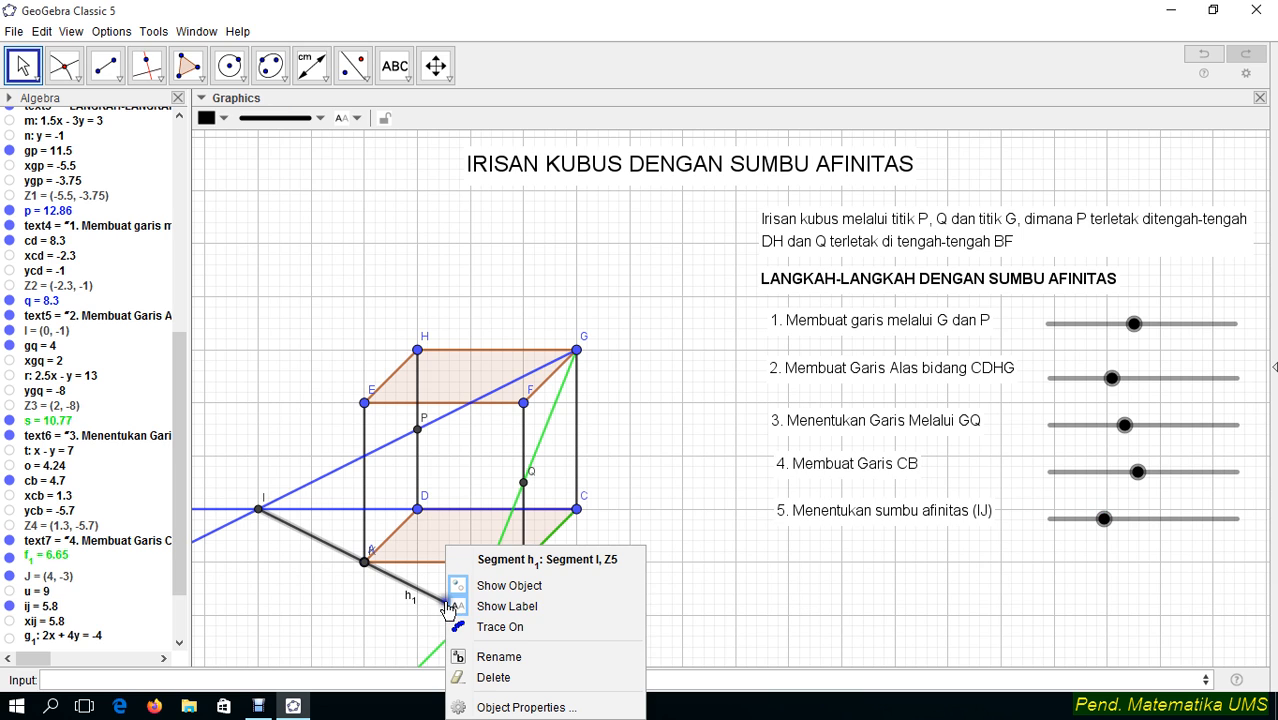
pyautogui.click(499, 606)
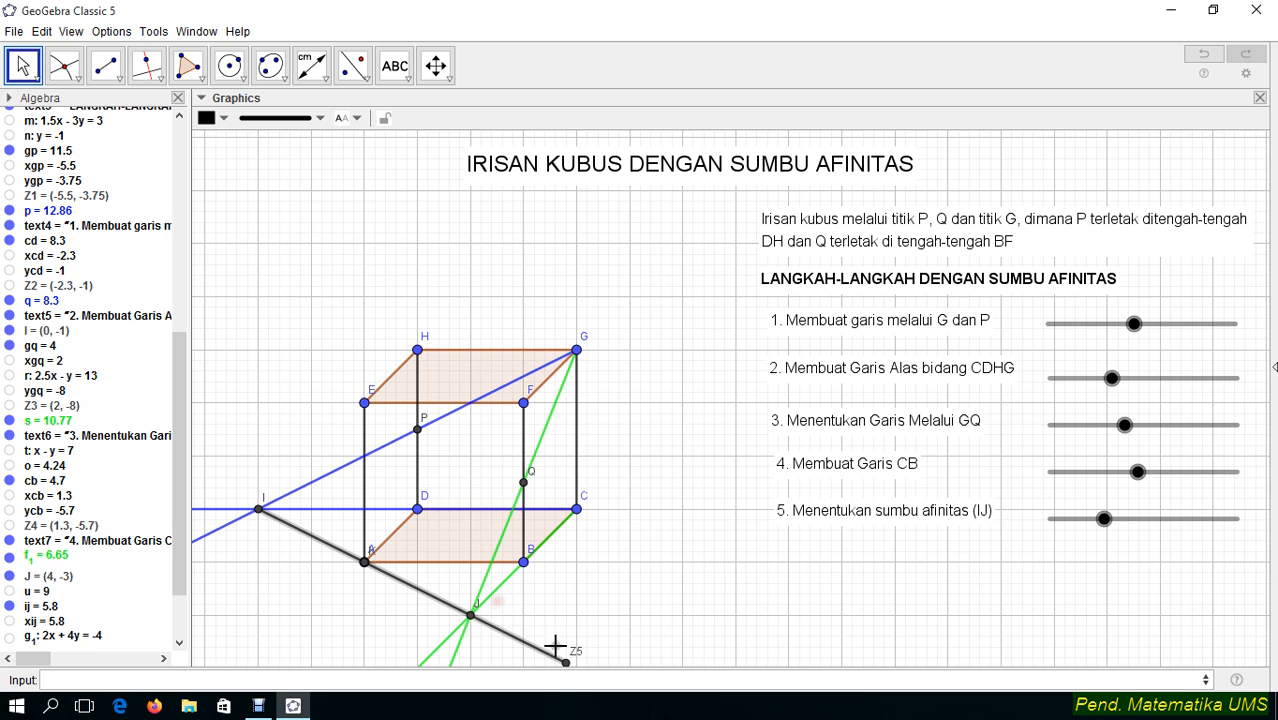
pyautogui.rightClick(563, 658)
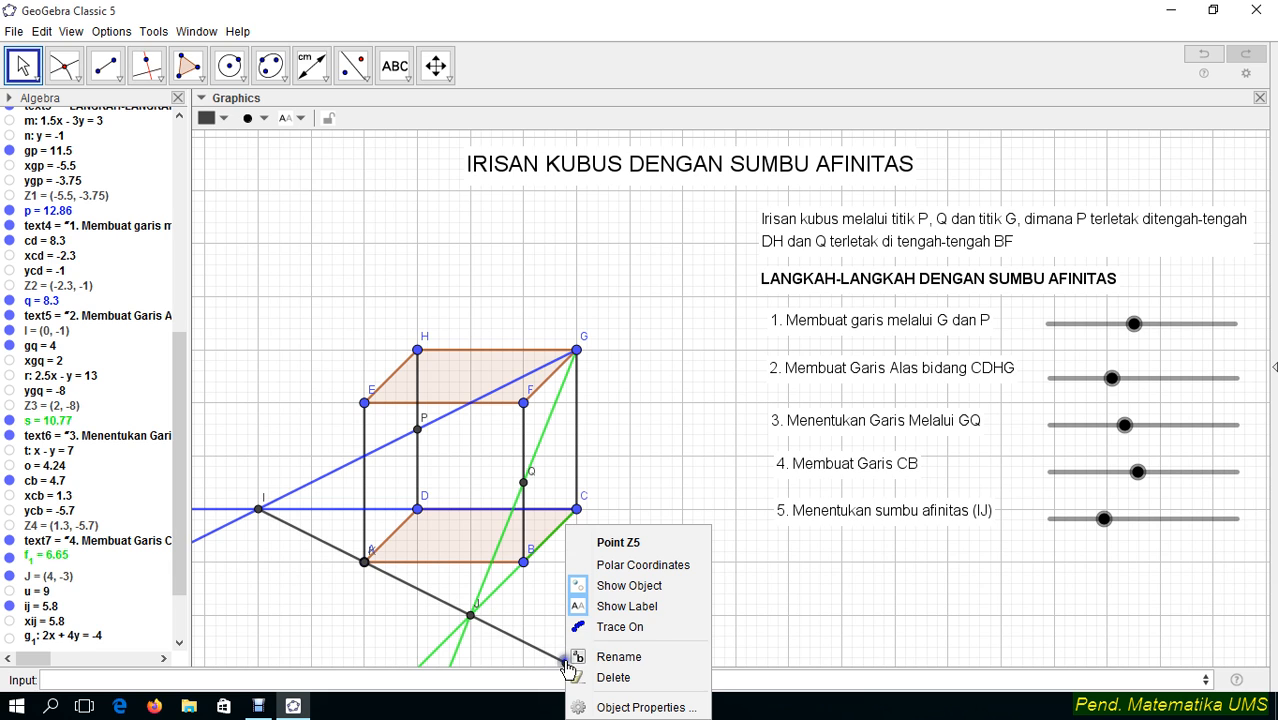
pyautogui.click(600, 585)
# Colour the affinity axis segment through I and J red
pyautogui.click(402, 589)
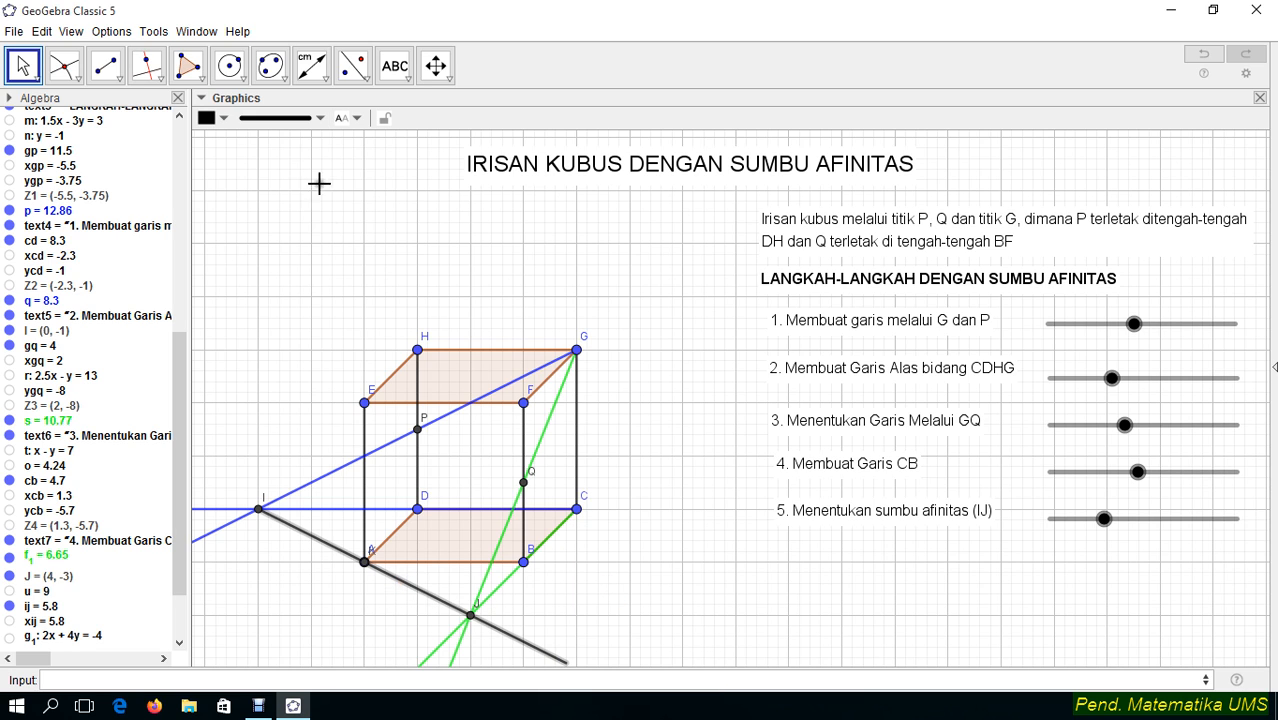
pyautogui.click(294, 121)
pyautogui.click(210, 121)
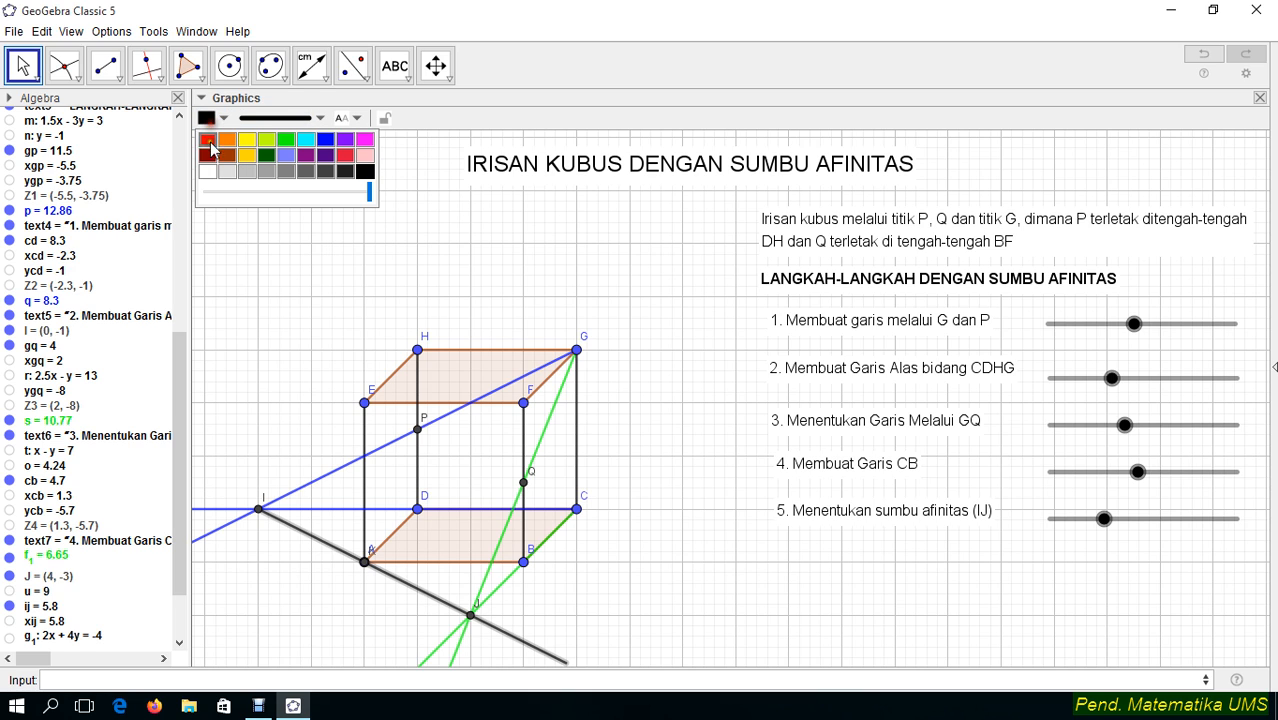
pyautogui.click(207, 139)
pyautogui.click(598, 288)
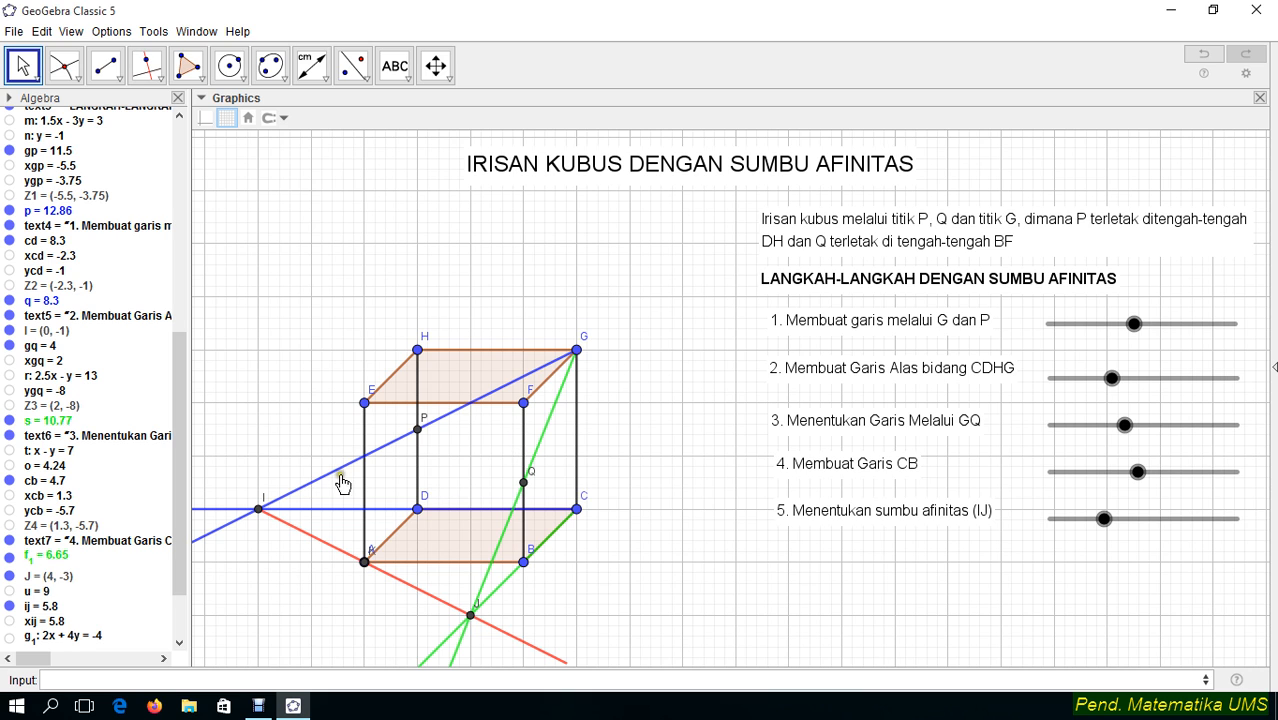
# Draw the cross-section polygon through G, P, A and Q, and select it
pyautogui.click(188, 64)
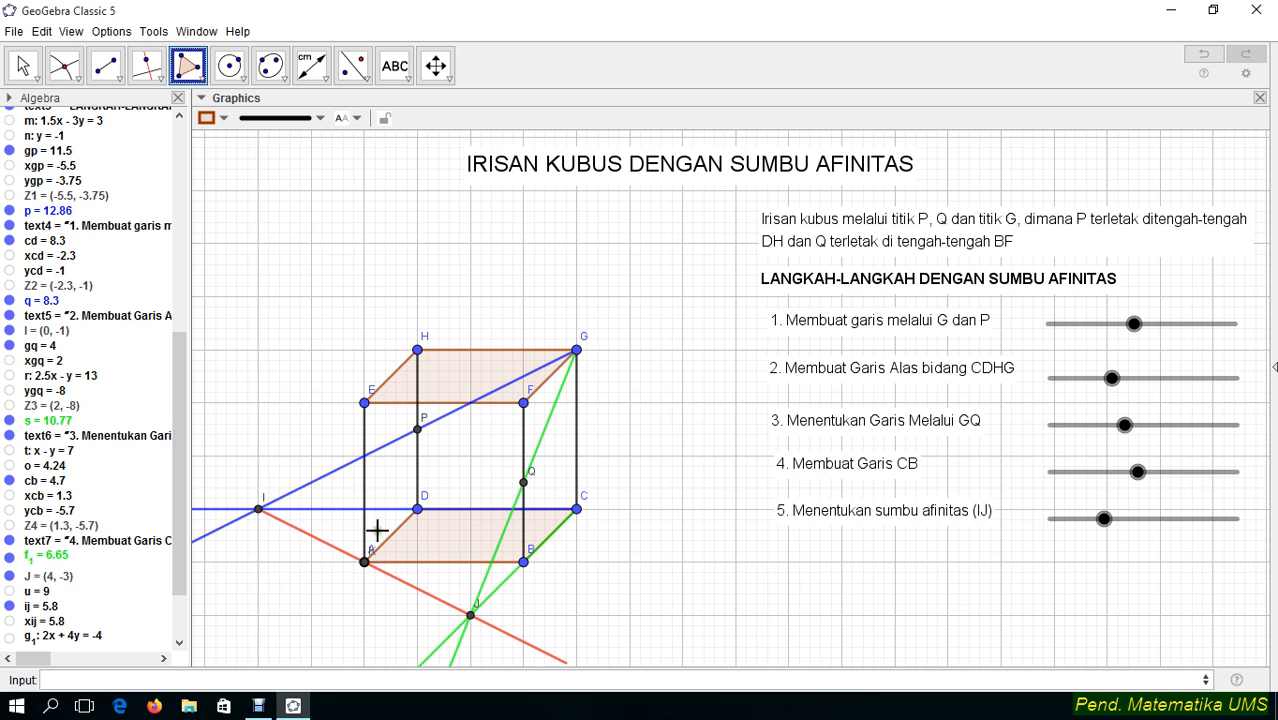
pyautogui.click(577, 351)
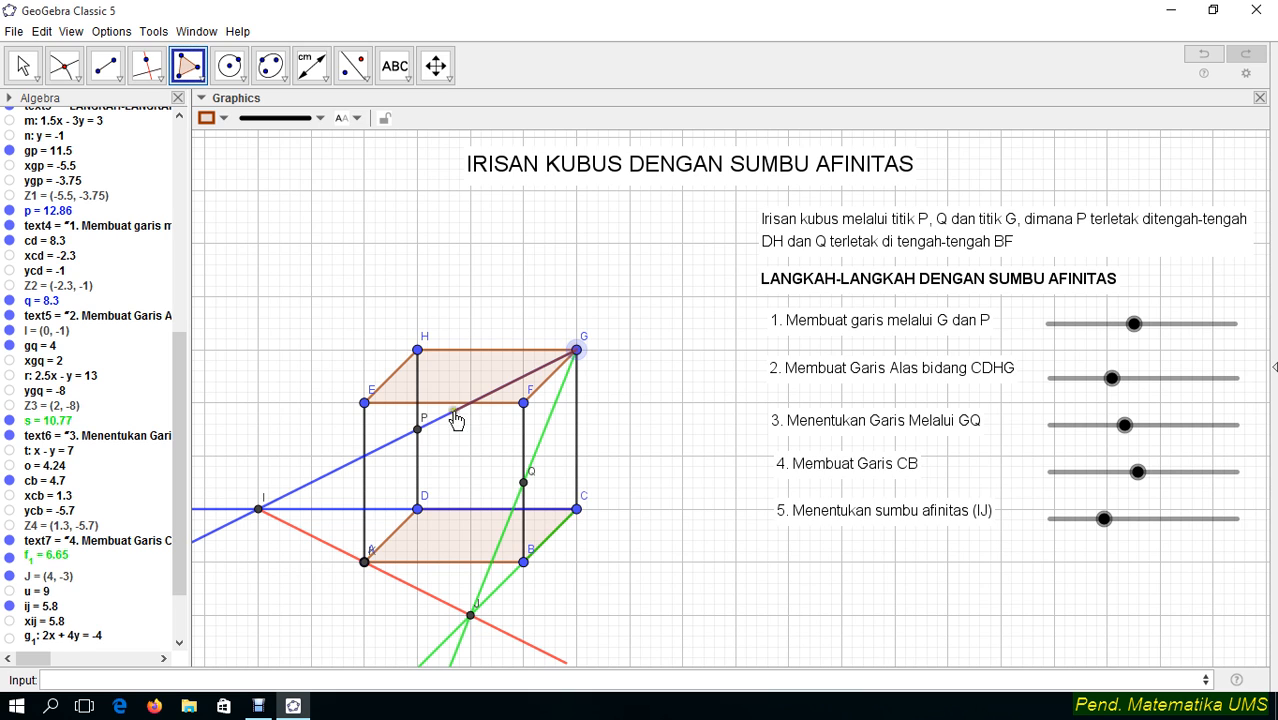
pyautogui.click(417, 429)
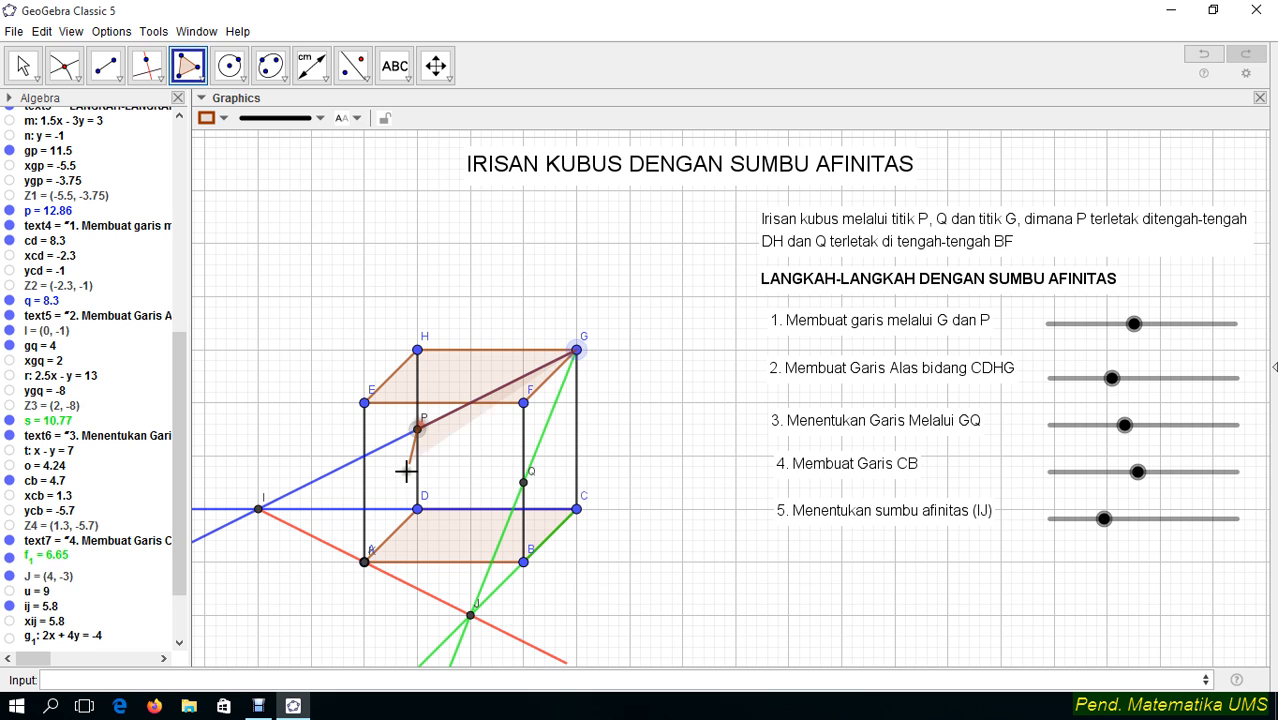
pyautogui.click(364, 562)
pyautogui.click(523, 484)
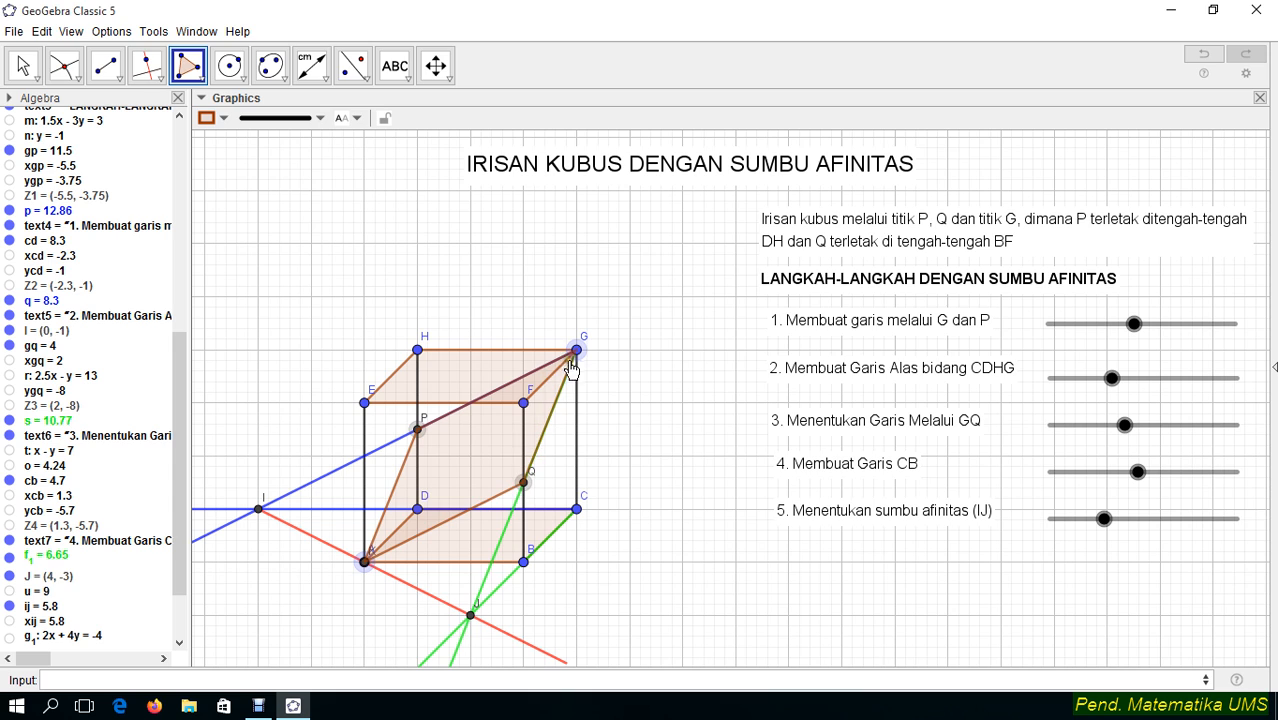
pyautogui.click(577, 351)
pyautogui.click(23, 66)
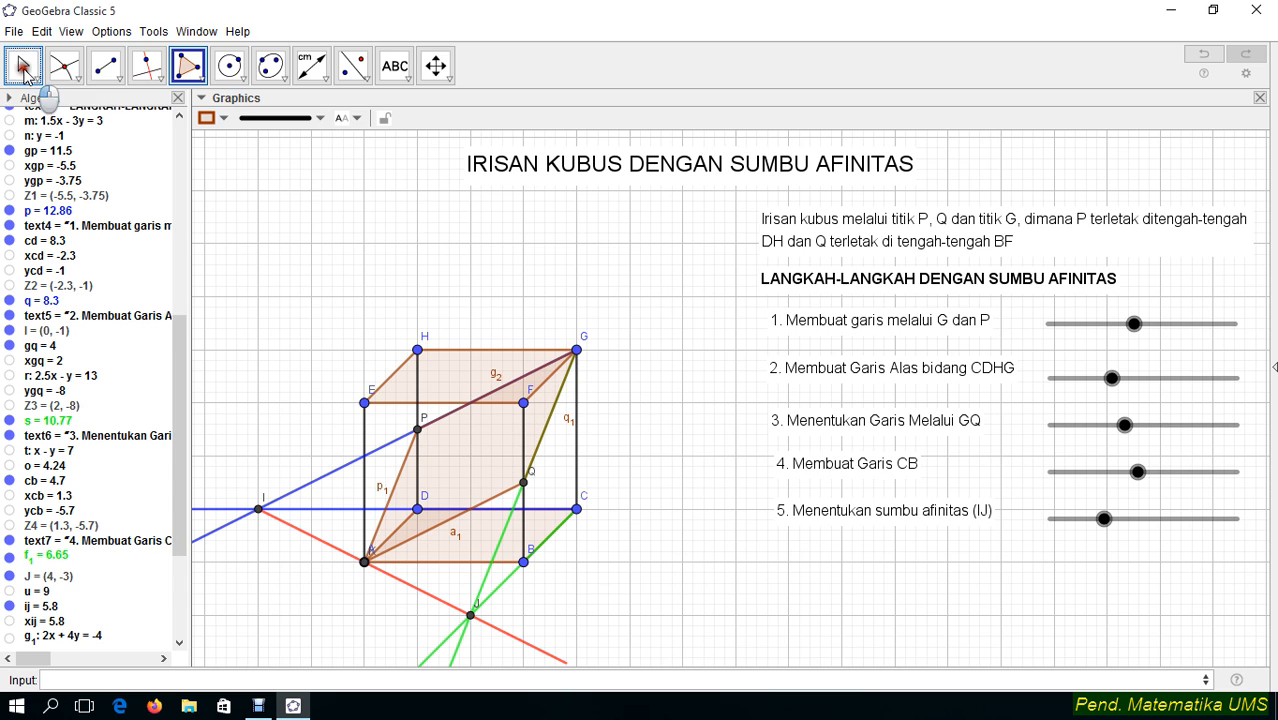
pyautogui.click(475, 467)
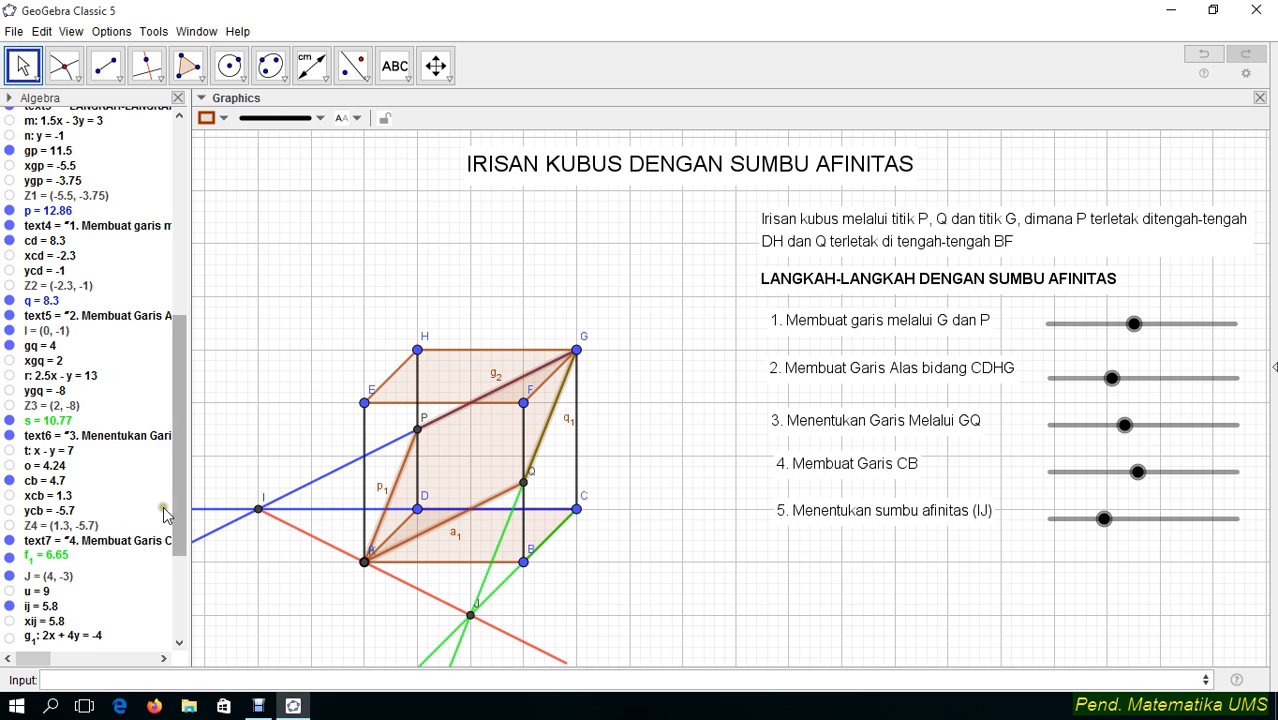
# Colour the cross-section polygon G, P, A, Q red and move the ij slider to 6.5
pyautogui.click(210, 118)
pyautogui.click(208, 140)
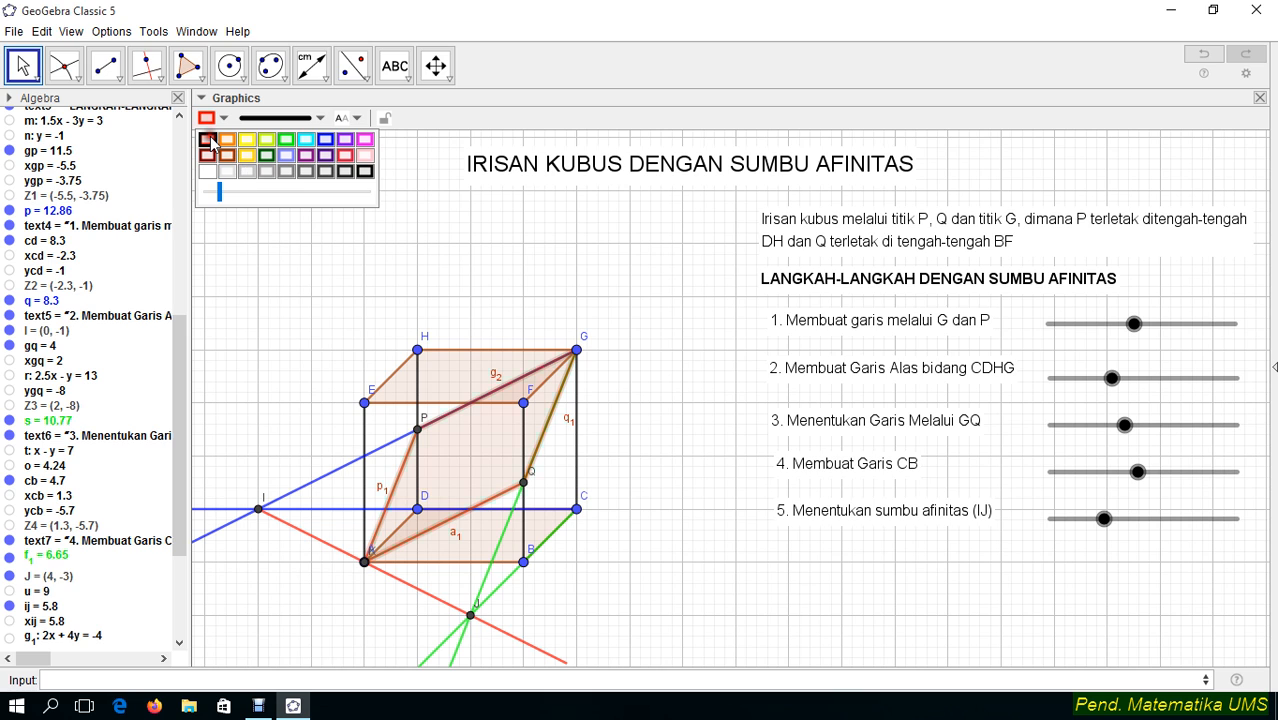
pyautogui.click(23, 66)
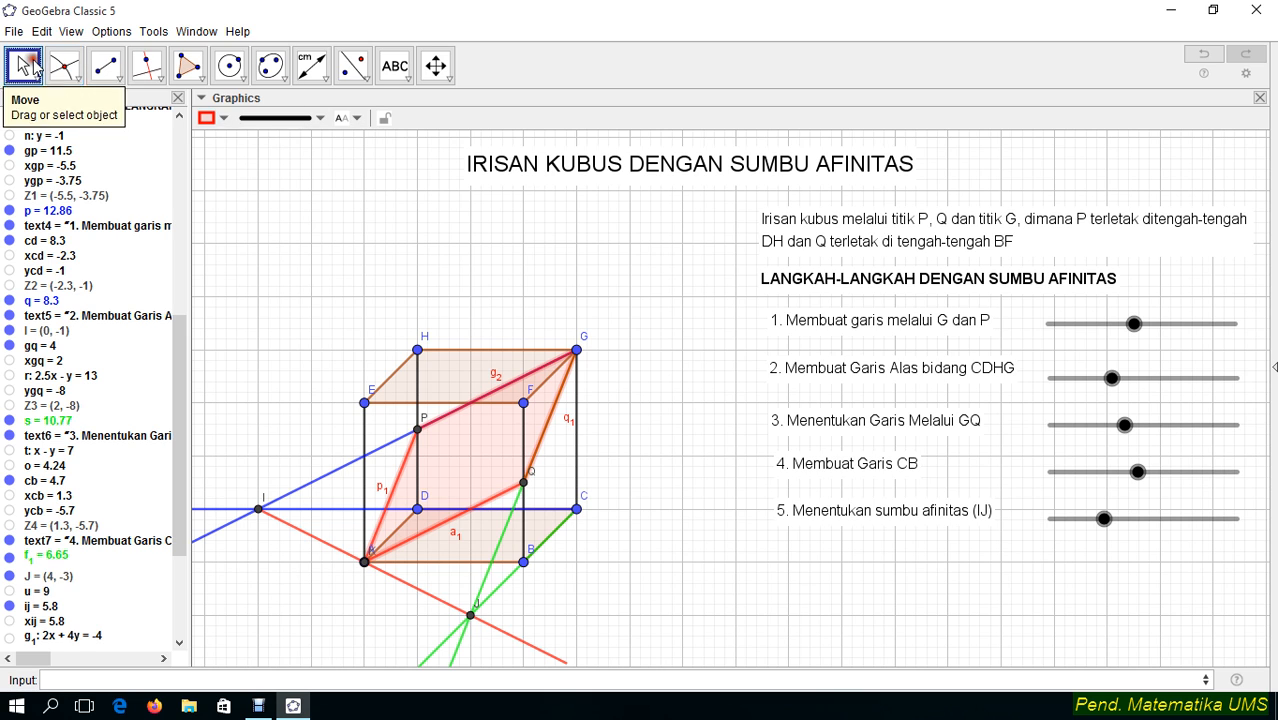
pyautogui.moveTo(1082, 520); pyautogui.dragTo(1110, 522)
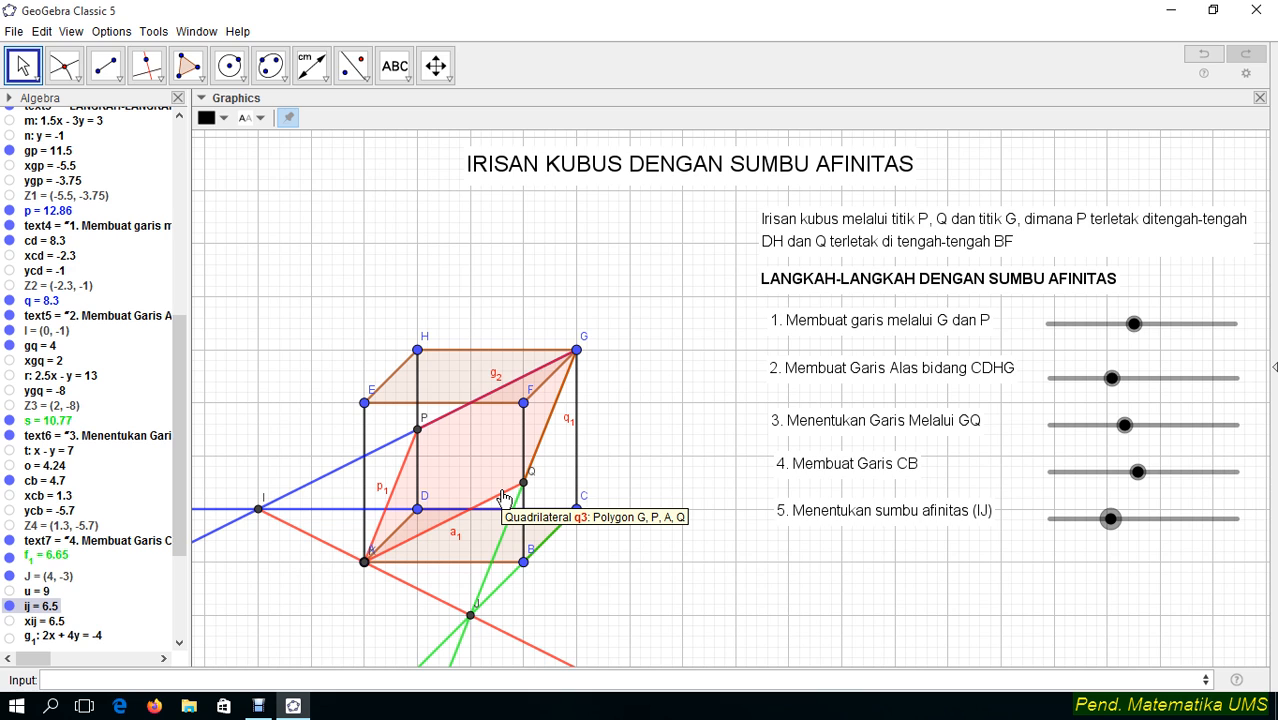
# Undo back to before the cross-section polygon was drawn and hide the cube's corner point A
pyautogui.hotkey('ctrl', 'z')
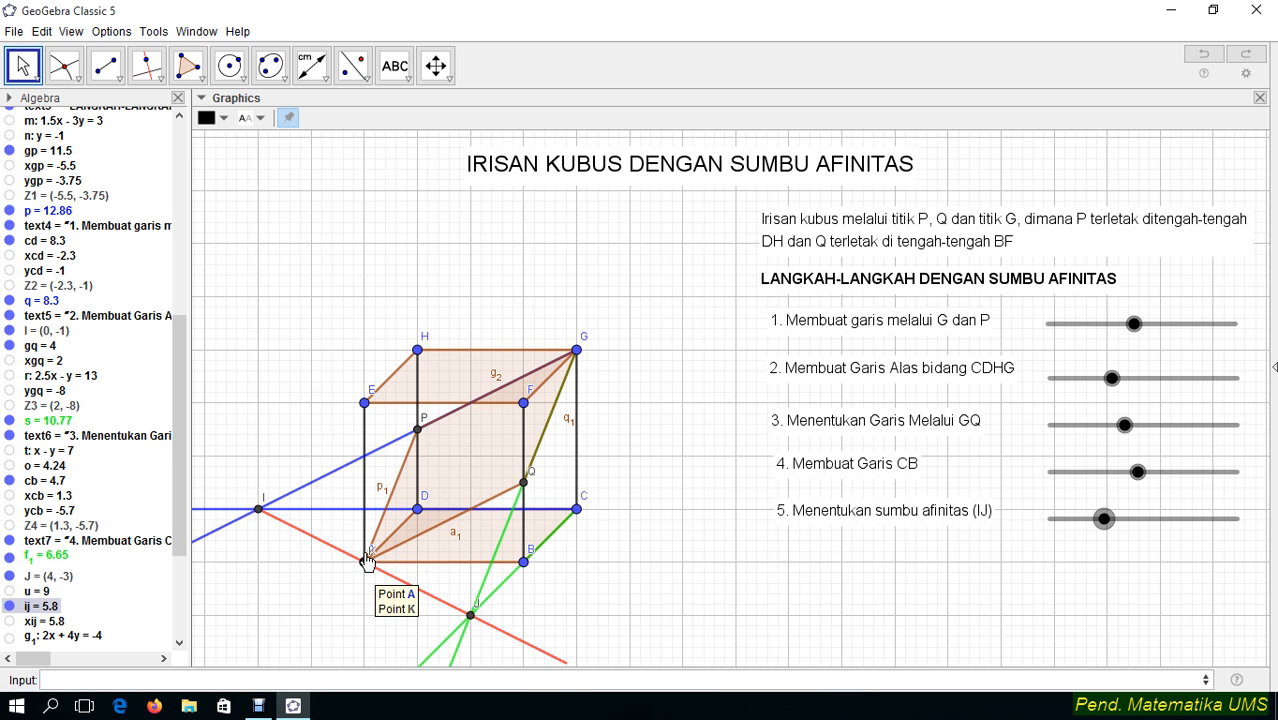
pyautogui.hotkey('ctrl', 'z')
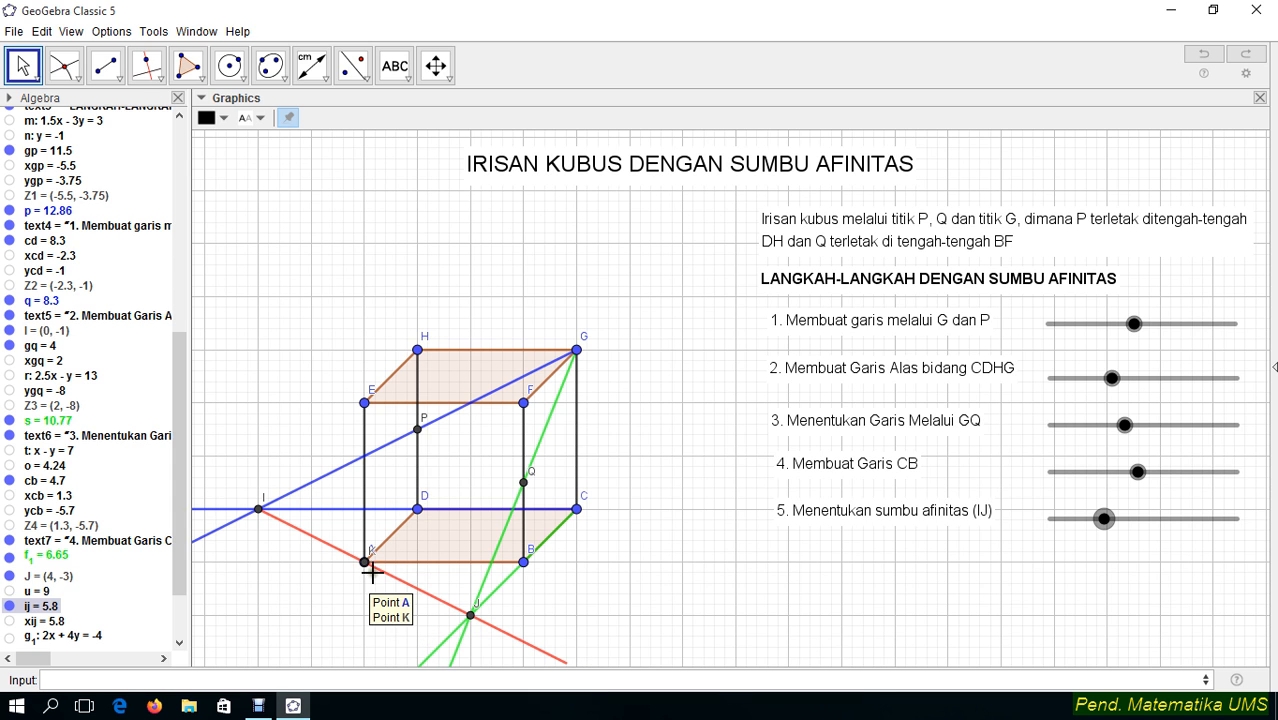
pyautogui.moveTo(181, 400); pyautogui.dragTo(179, 143)
pyautogui.click(10, 132)
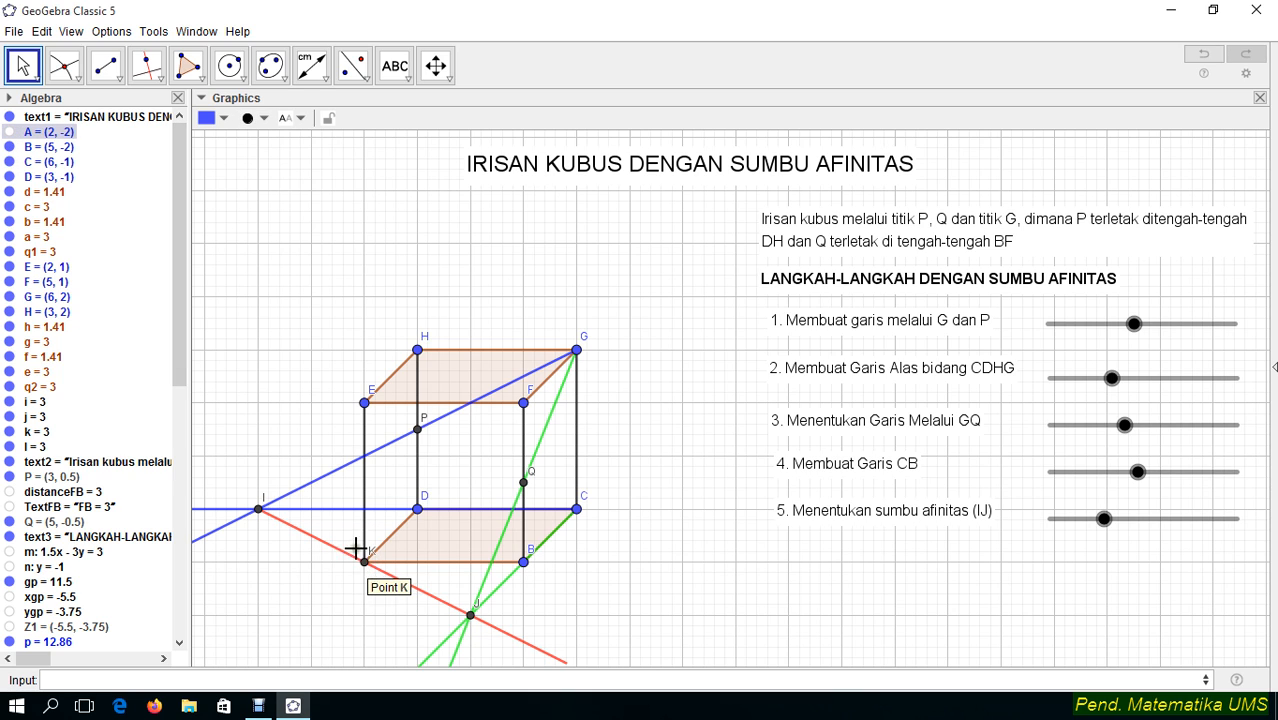
# Move the ij slider to 1.2 and delete point K
pyautogui.click(1101, 518)
pyautogui.moveTo(1101, 518); pyautogui.dragTo(1060, 520)
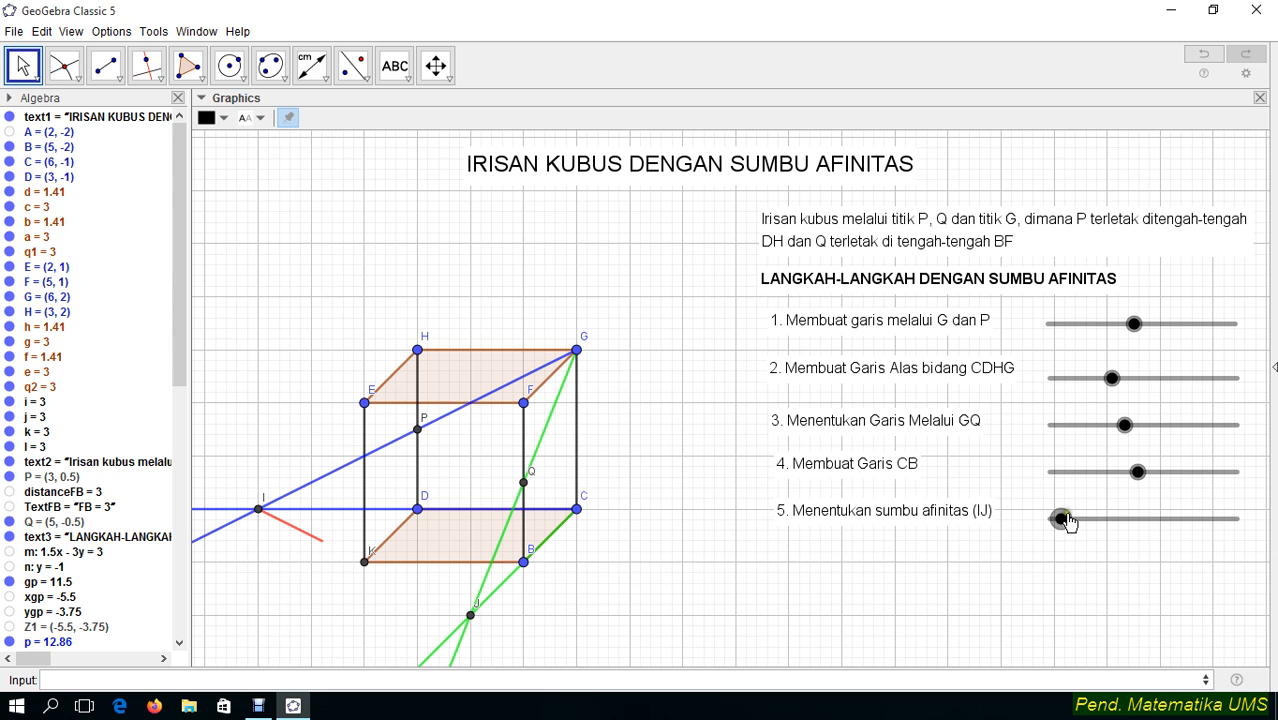
pyautogui.moveTo(174, 291); pyautogui.dragTo(214, 633)
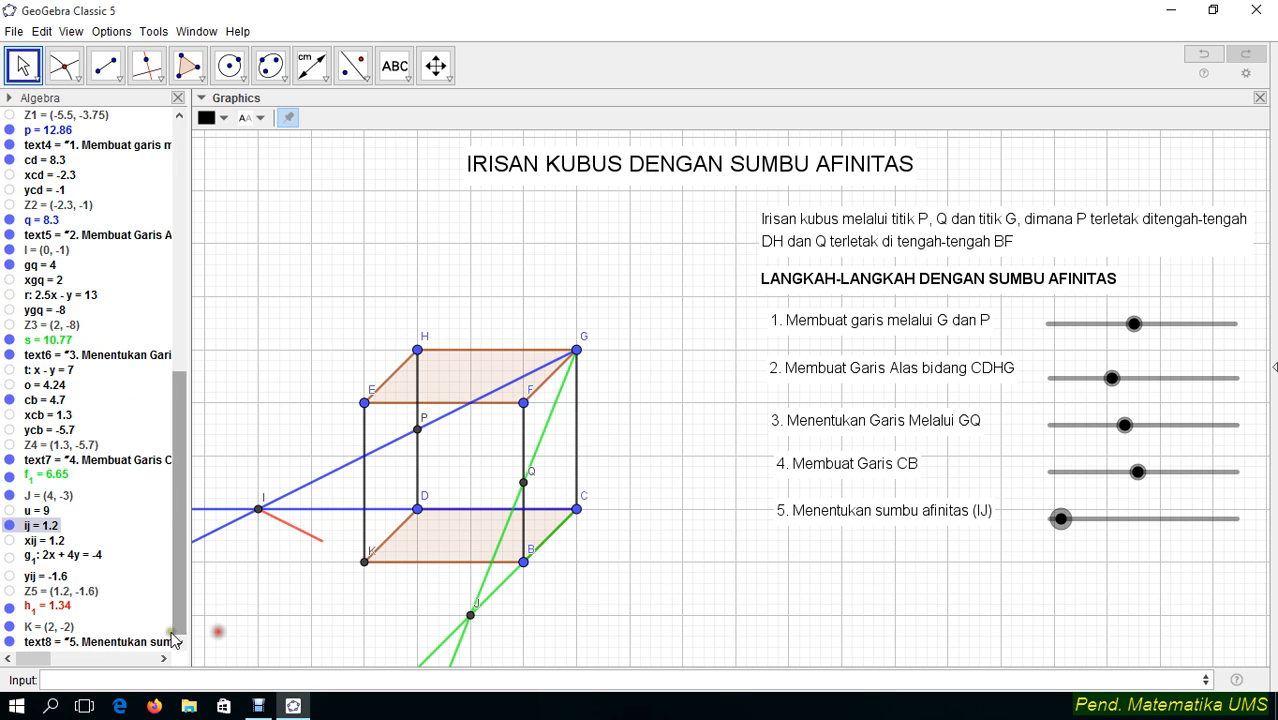
pyautogui.click(47, 627)
pyautogui.press('Delete')
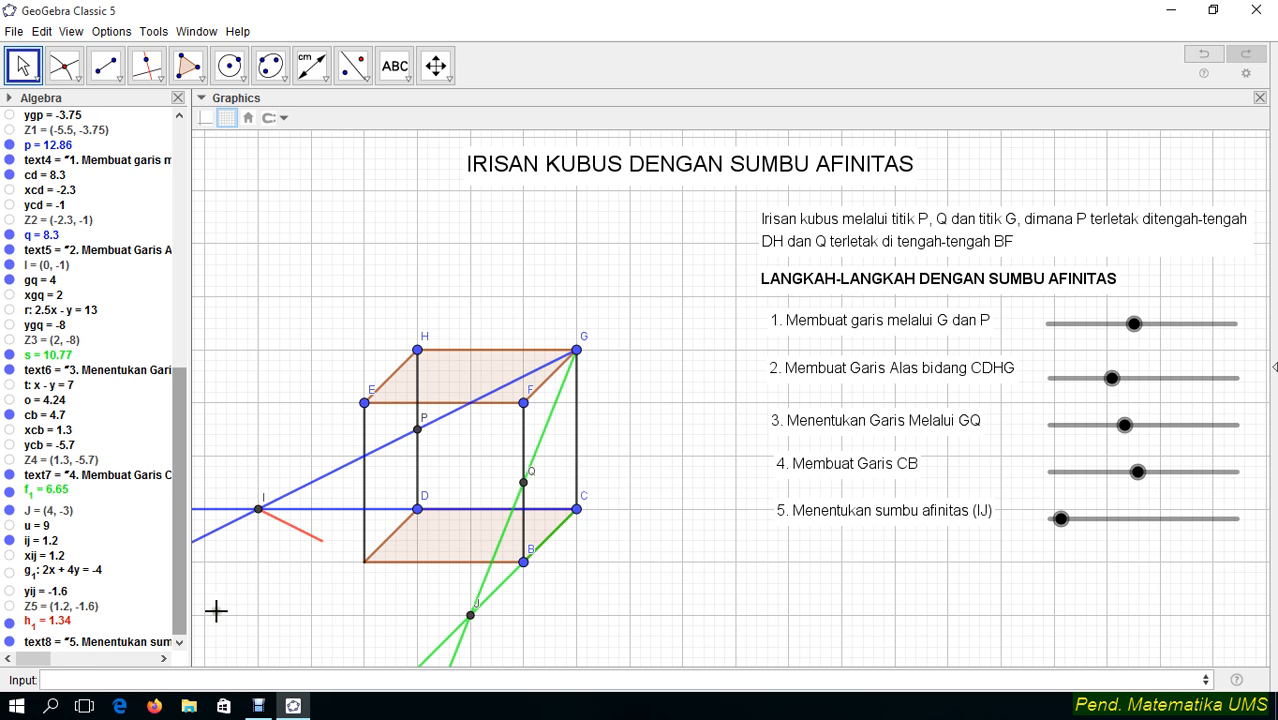
# With the ij slider at 2.9, place an intersection point where the red axis segment meets the cube's base corner, and delete it
pyautogui.moveTo(1062, 538); pyautogui.dragTo(1078, 538)
pyautogui.click(63, 65)
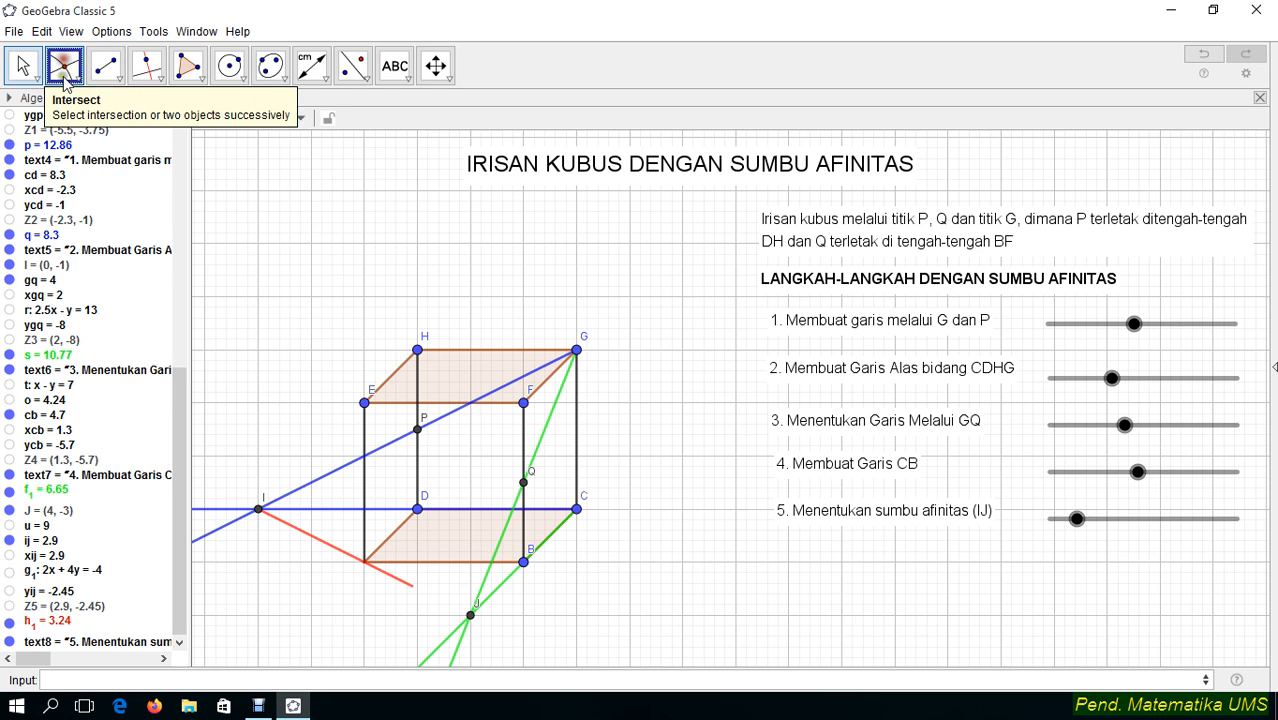
pyautogui.click(365, 563)
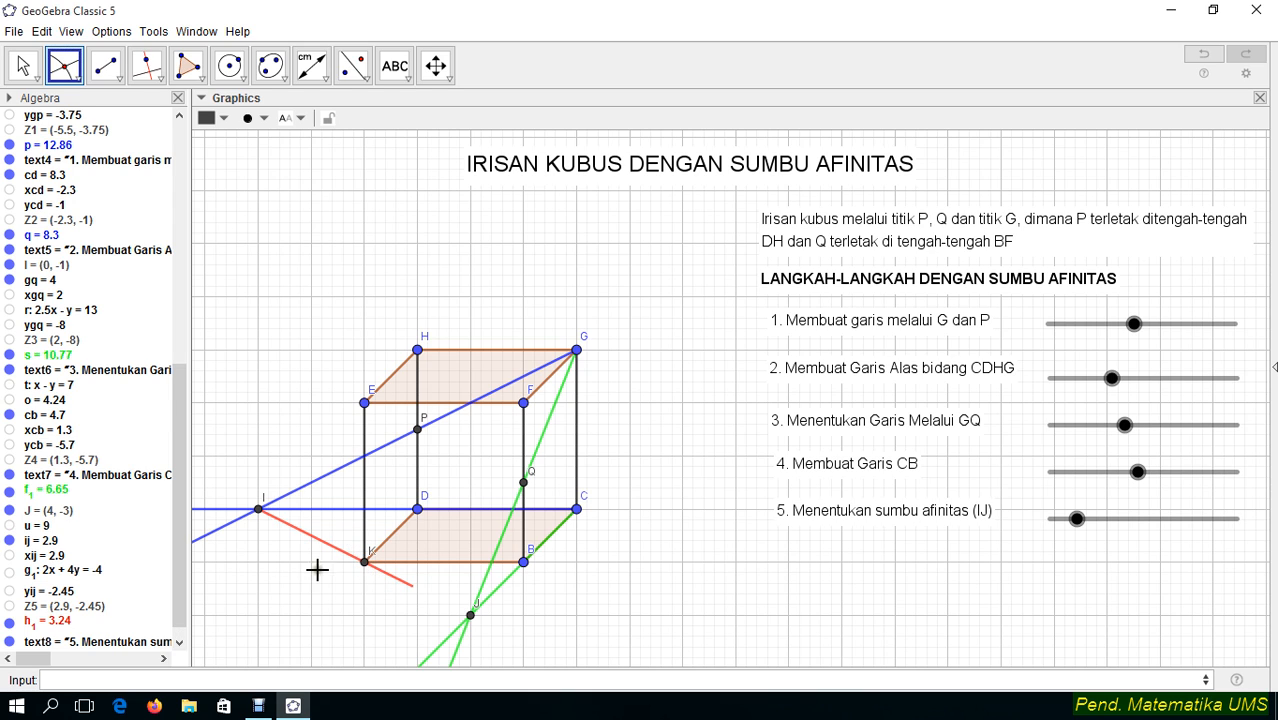
pyautogui.click(22, 65)
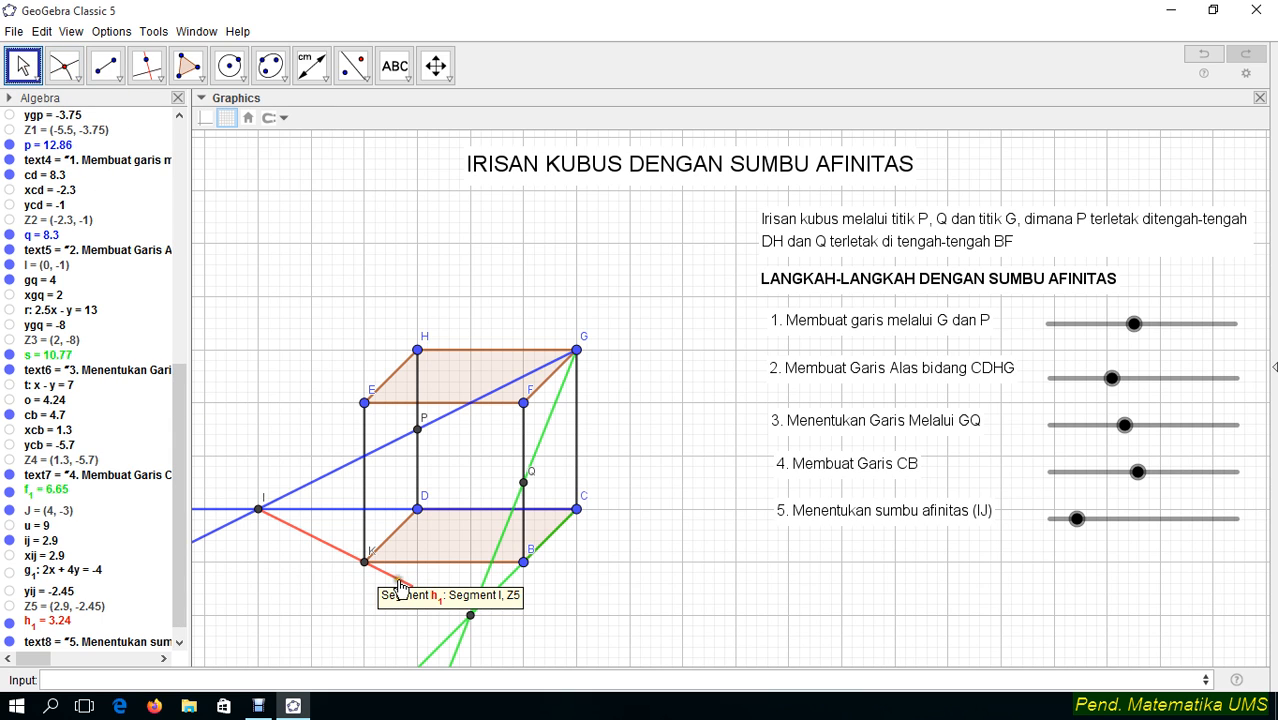
pyautogui.click(366, 563)
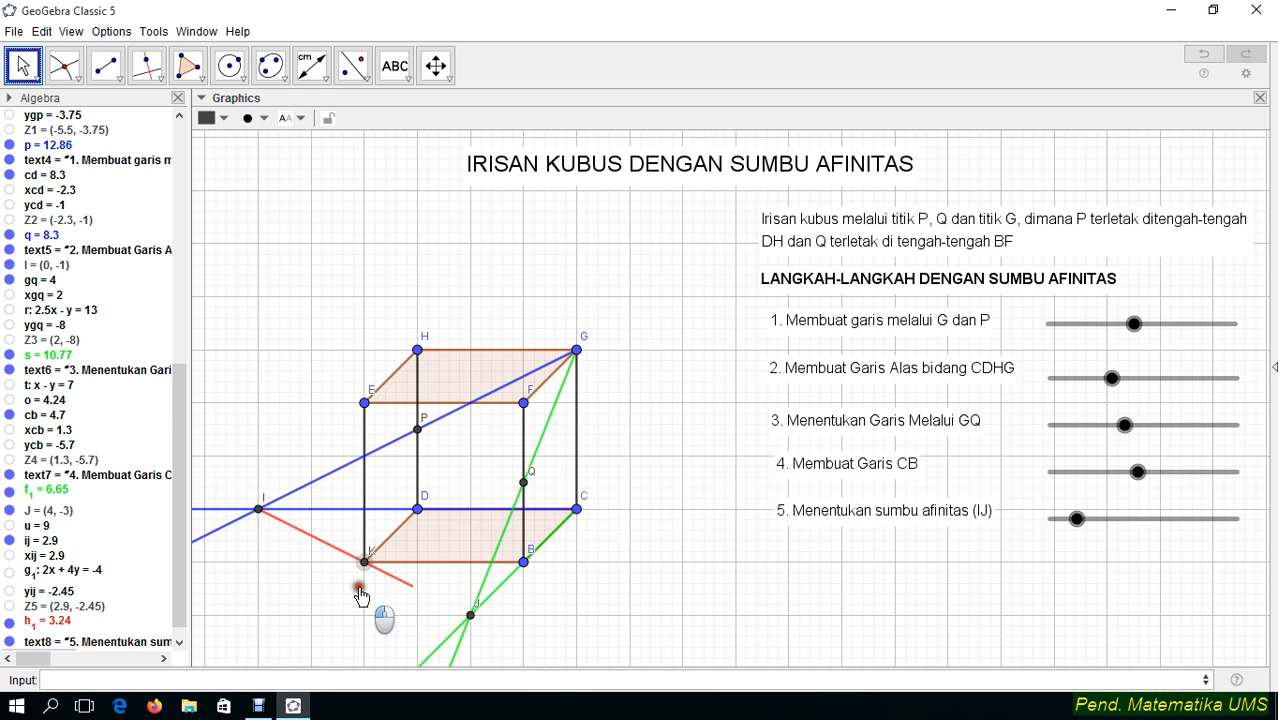
pyautogui.click(295, 480)
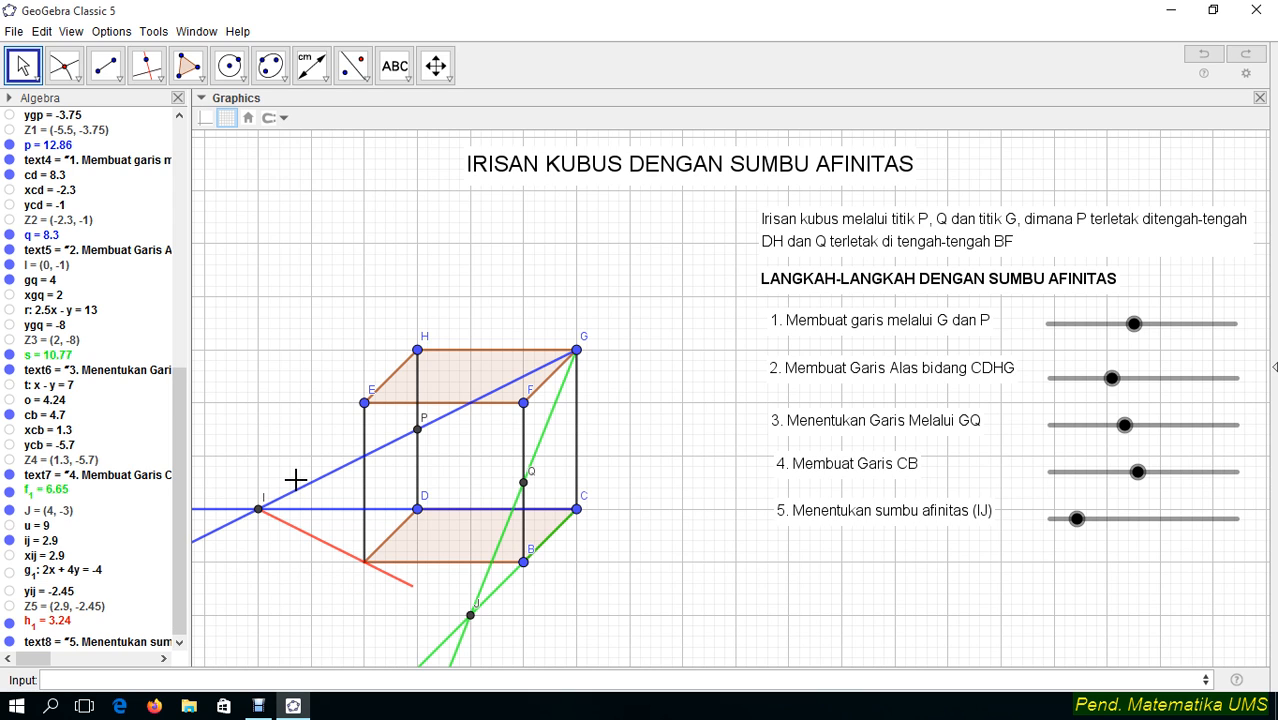
# Place an intersection point where the red axis segment meets the cube's base corner and move the ij slider to 5.3
pyautogui.click(367, 562)
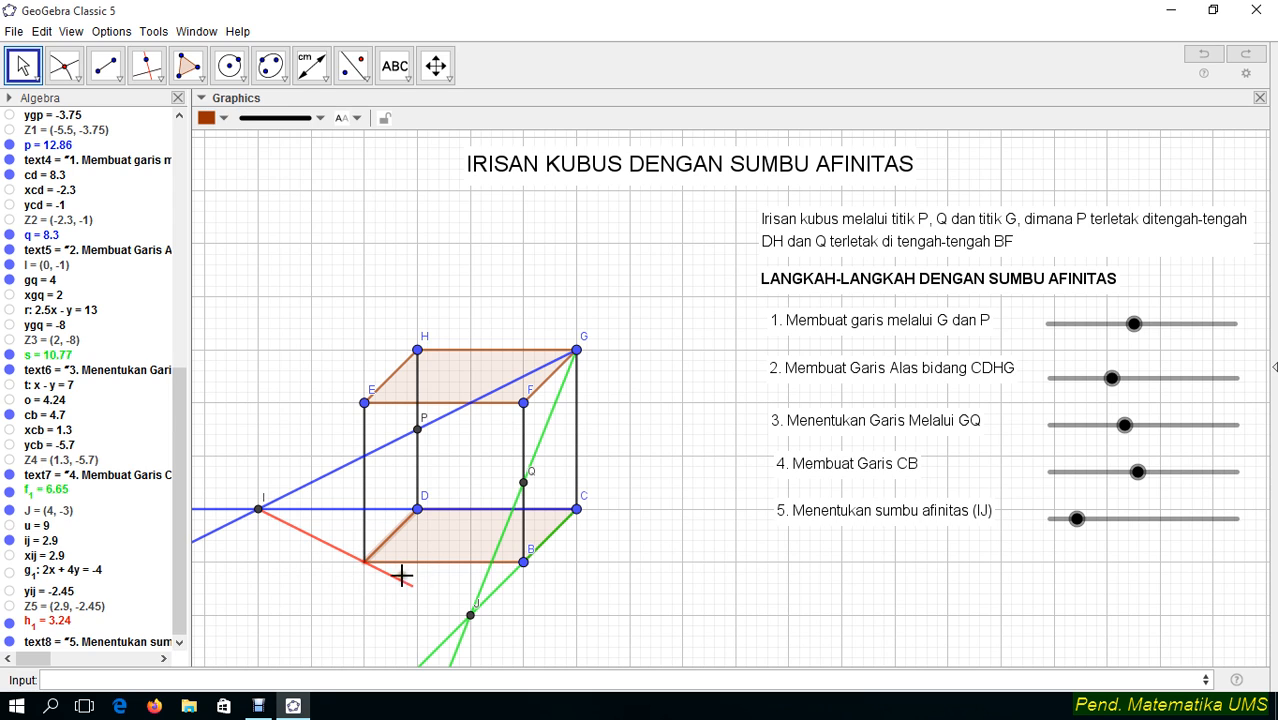
pyautogui.click(62, 64)
pyautogui.click(365, 563)
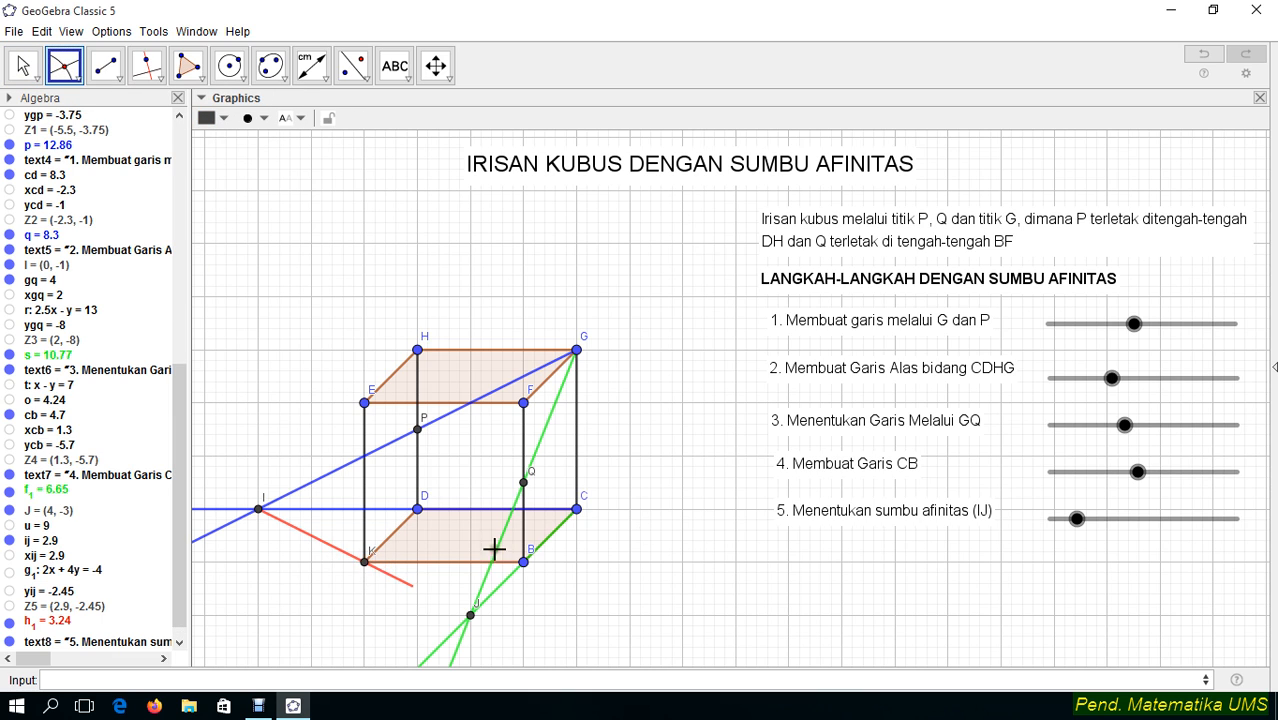
pyautogui.press('Escape')
pyautogui.moveTo(1076, 524); pyautogui.dragTo(1100, 524)
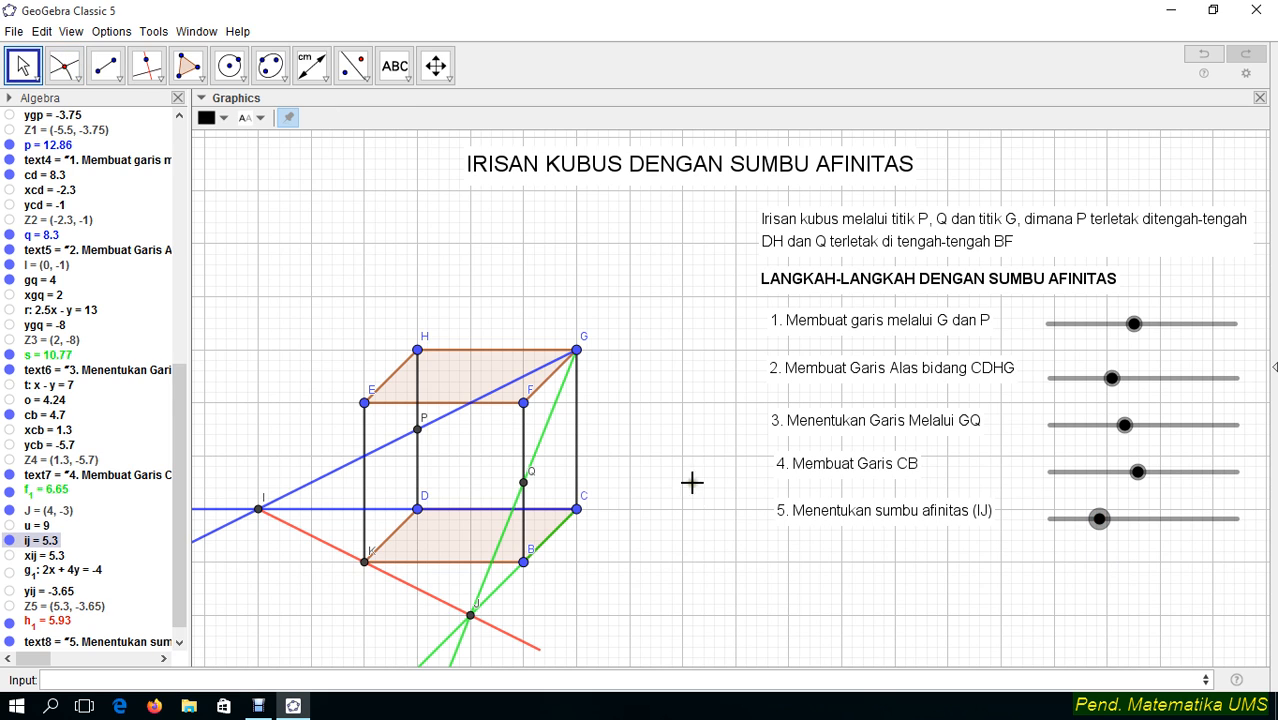
# Draw the cross-section polygon through G, P, K and Q
pyautogui.click(187, 66)
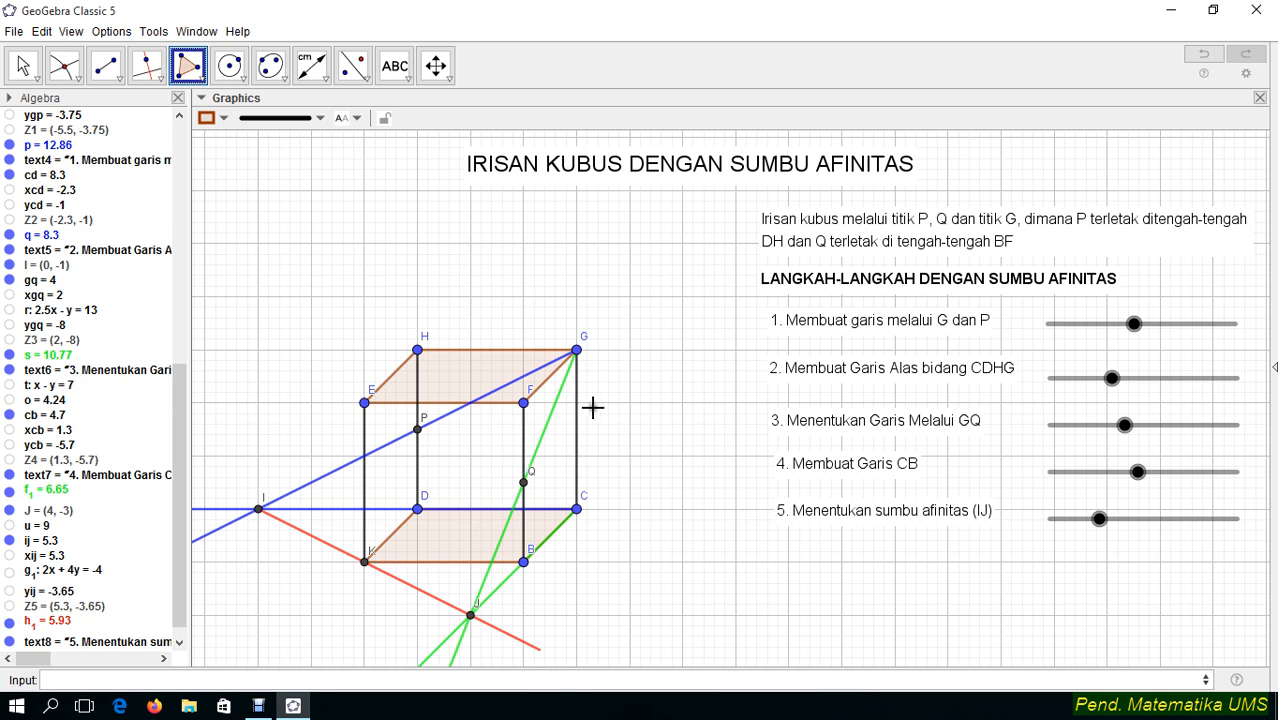
pyautogui.click(577, 351)
pyautogui.click(418, 430)
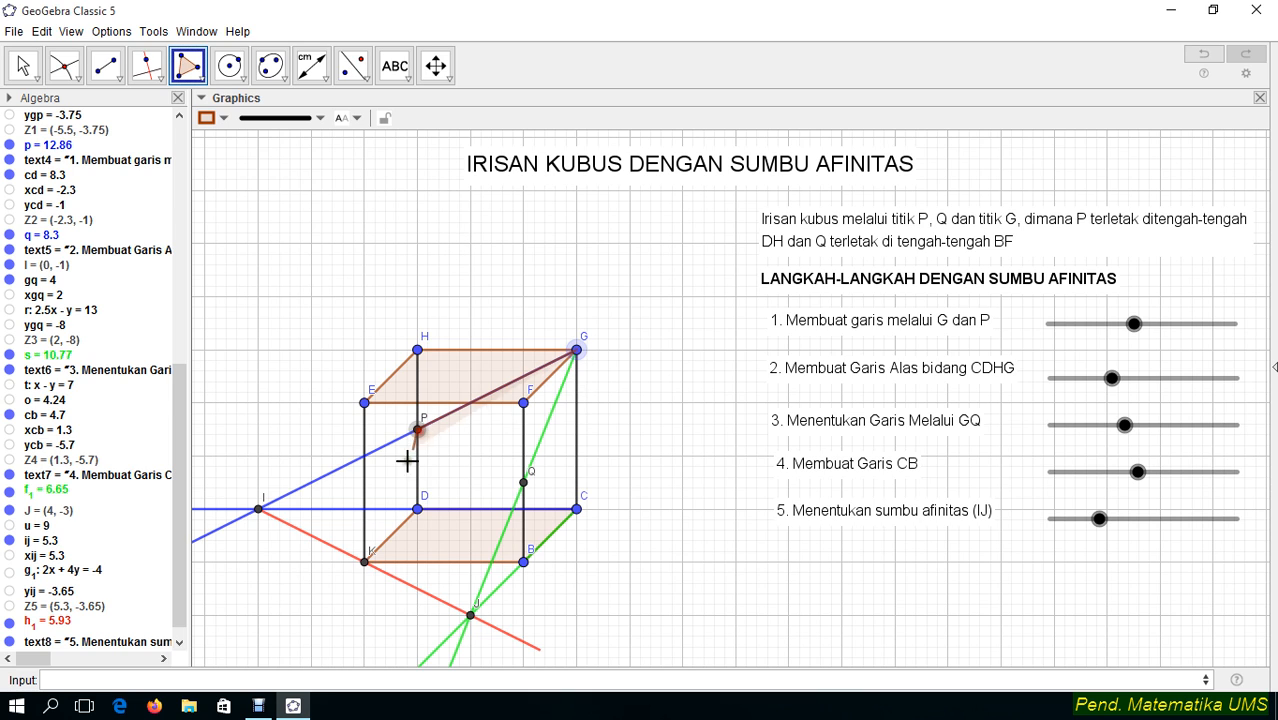
pyautogui.click(366, 560)
pyautogui.click(523, 483)
pyautogui.click(577, 350)
pyautogui.click(23, 66)
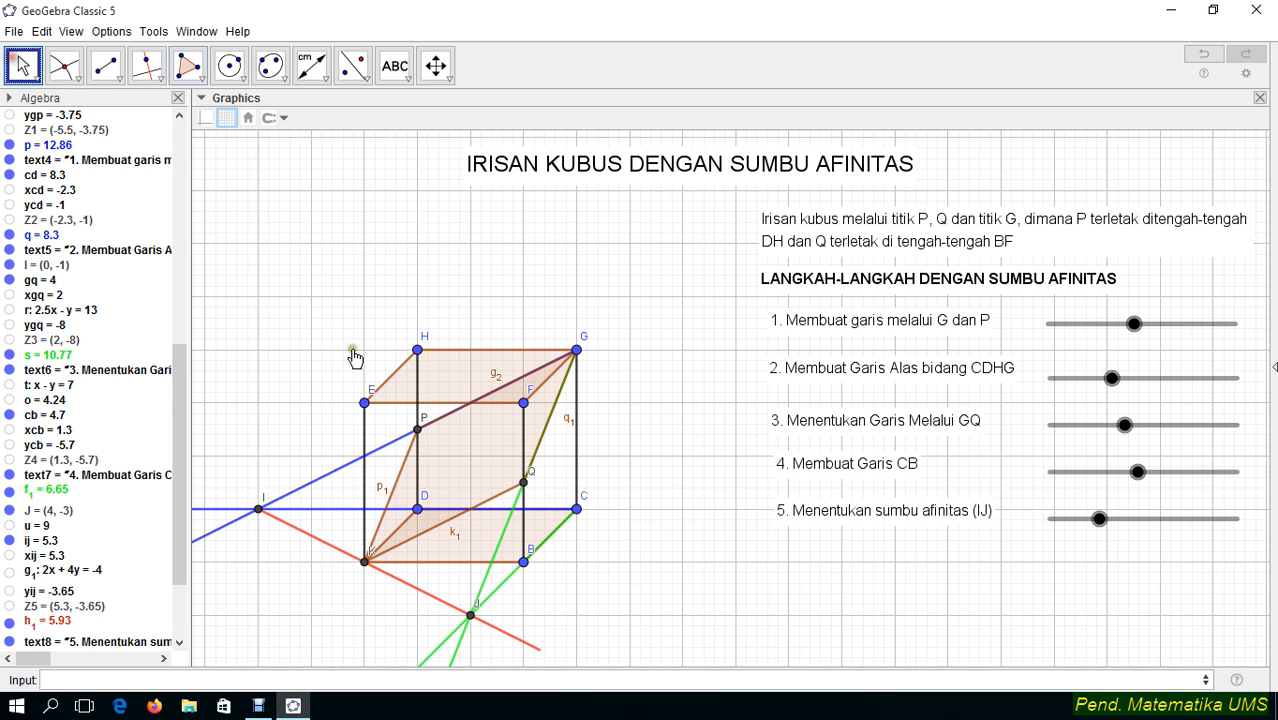
# Colour the cross-section polygon G, P, K, Q red and increase its fill opacity
pyautogui.rightClick(455, 450)
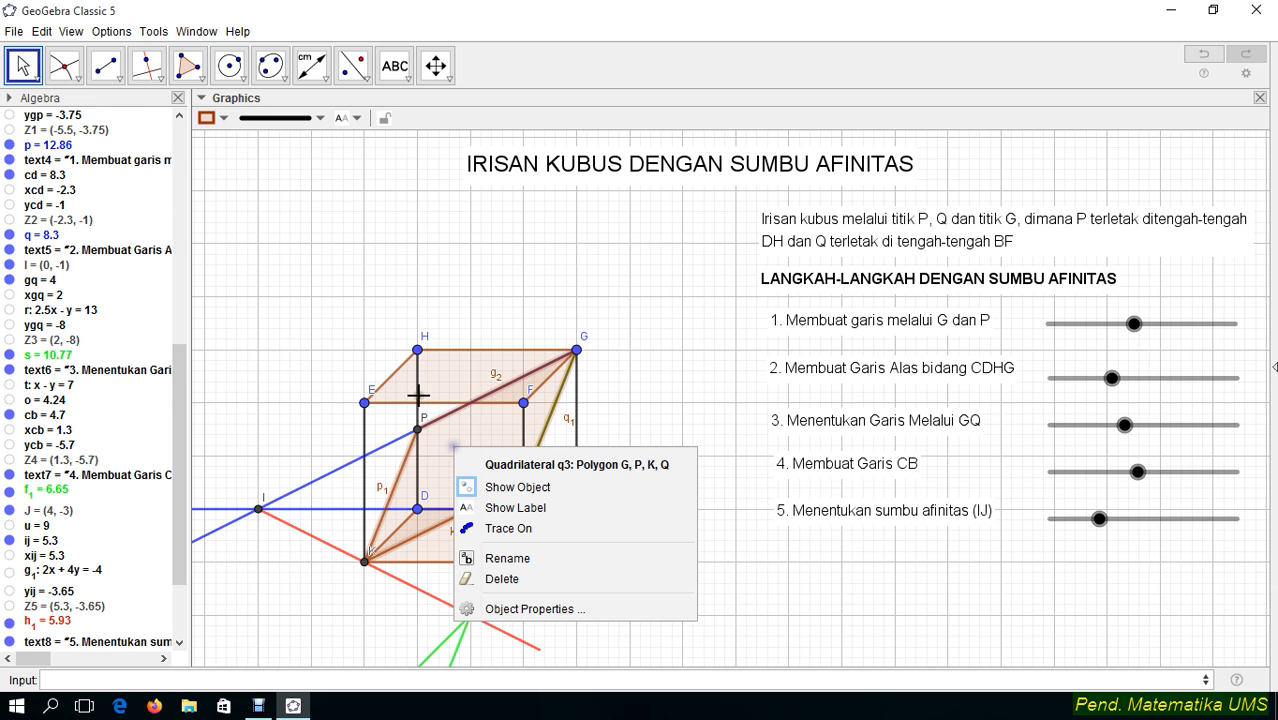
pyautogui.click(211, 119)
pyautogui.click(207, 140)
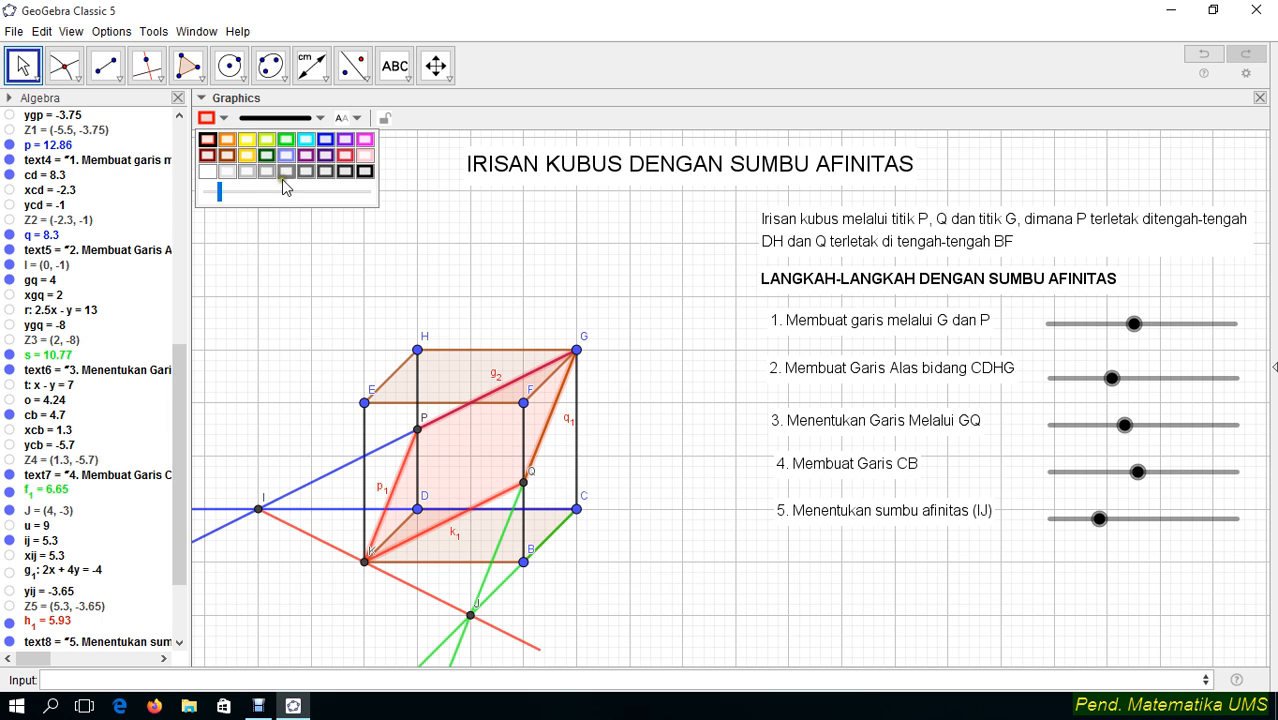
pyautogui.moveTo(222, 193); pyautogui.dragTo(270, 193)
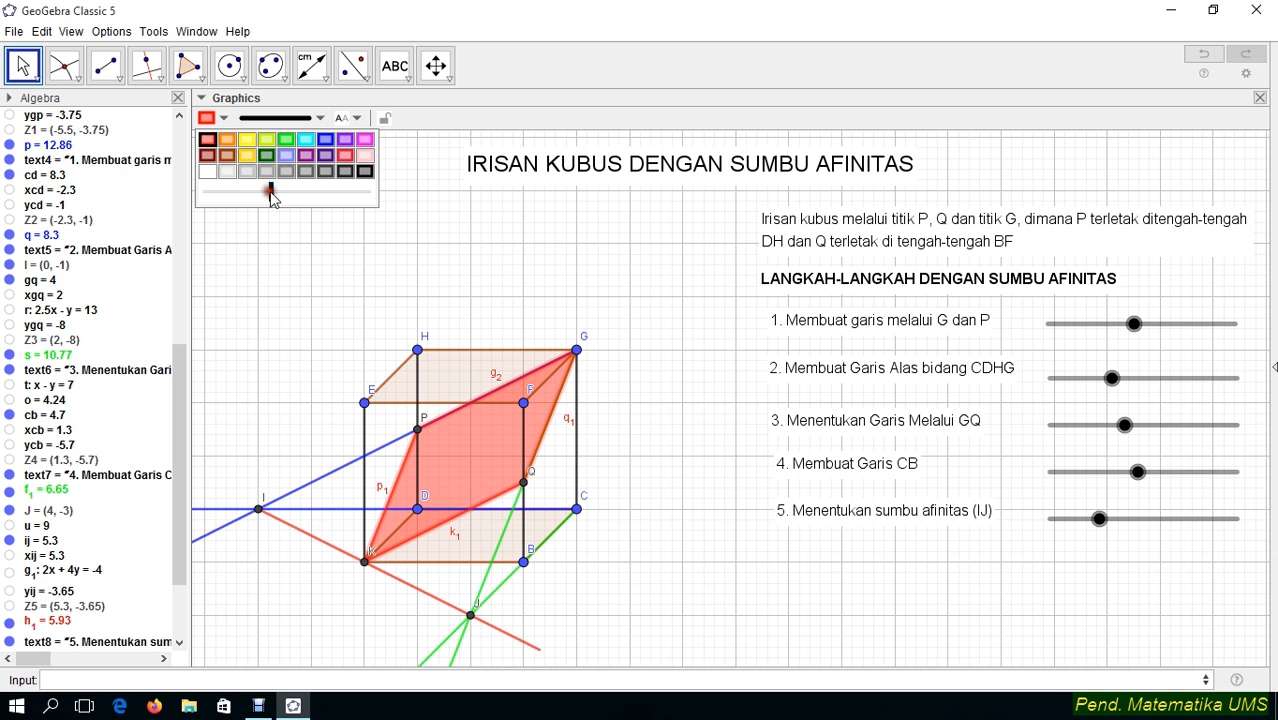
pyautogui.click(24, 66)
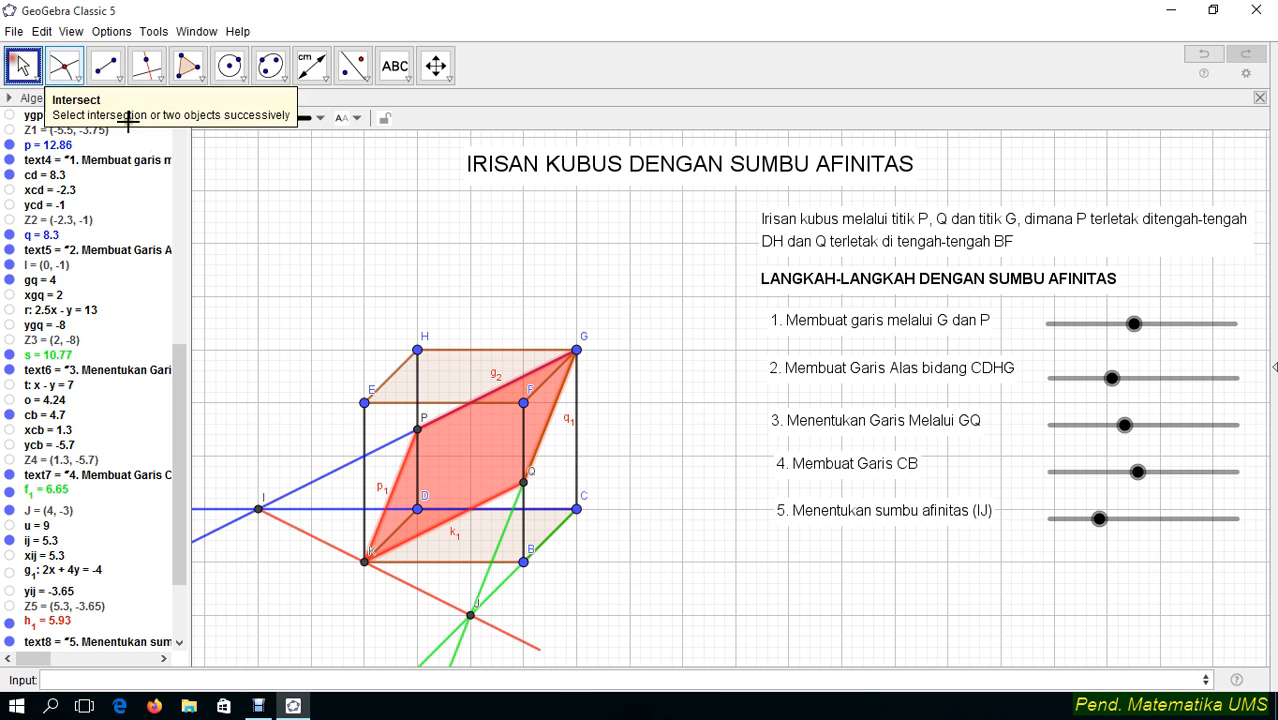
# Show the cross-section polygon's label and hide it again
pyautogui.rightClick(549, 428)
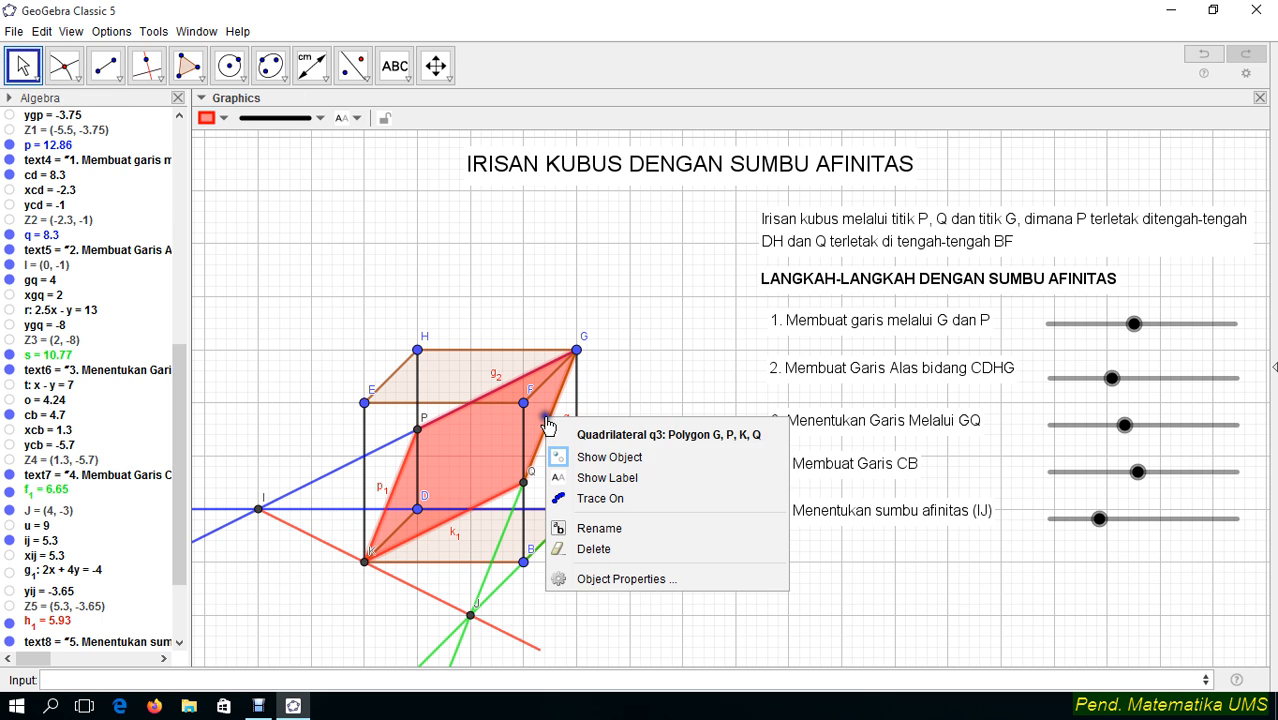
pyautogui.click(578, 478)
pyautogui.rightClick(535, 435)
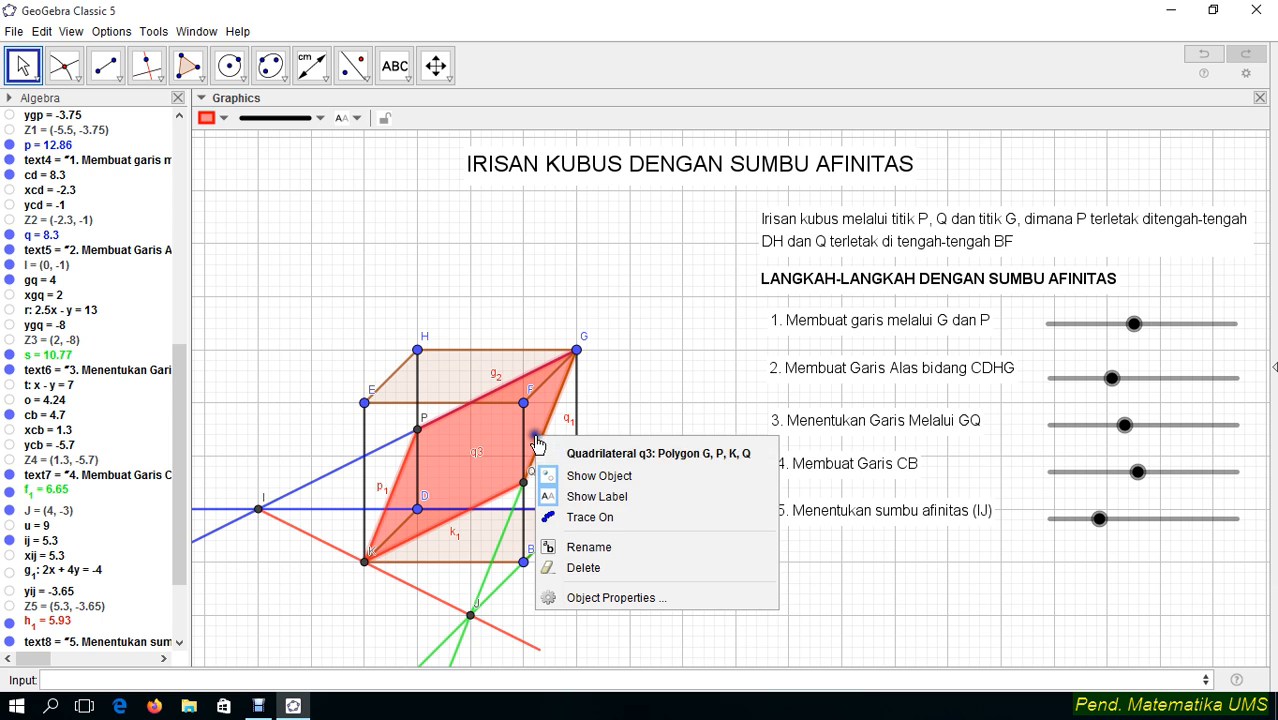
pyautogui.click(563, 490)
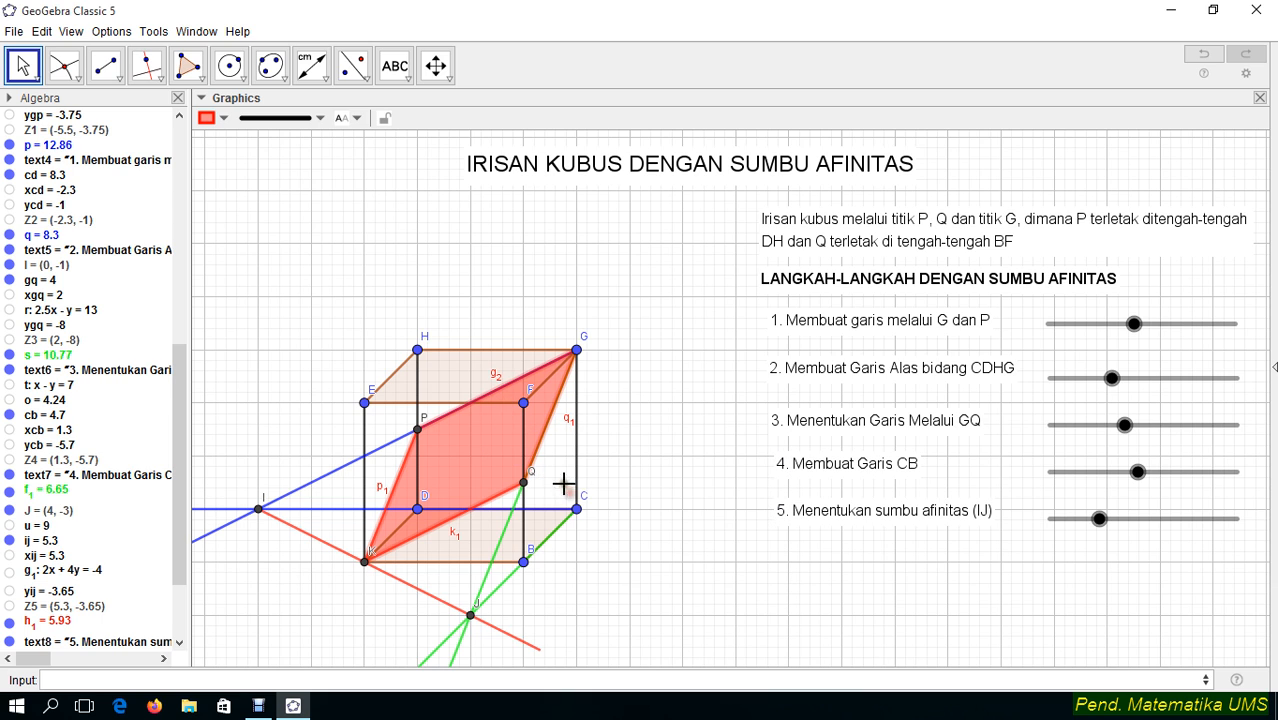
# Hide the labels of the cross-section's four edges p_1, q_1, k_1 and g_2 in the object properties
pyautogui.rightClick(432, 477)
pyautogui.click(485, 636)
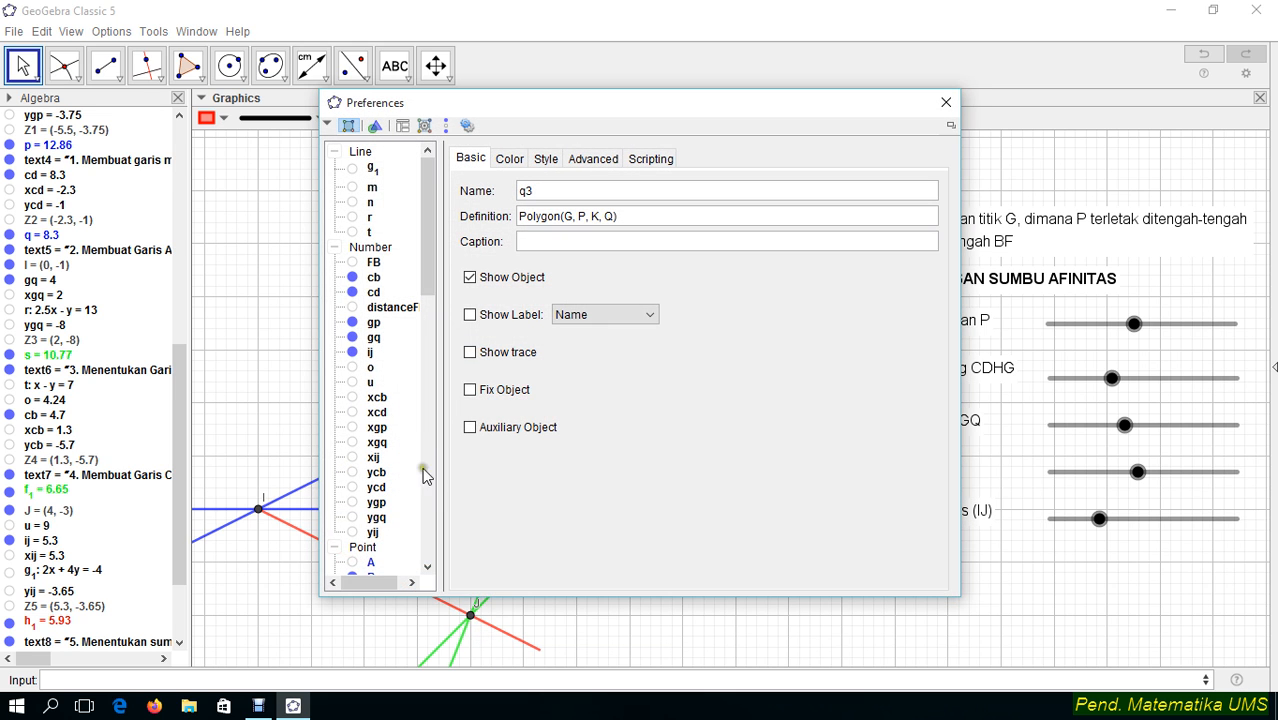
pyautogui.scroll(-5, 450, 385)
pyautogui.scroll(-8, 450, 385)
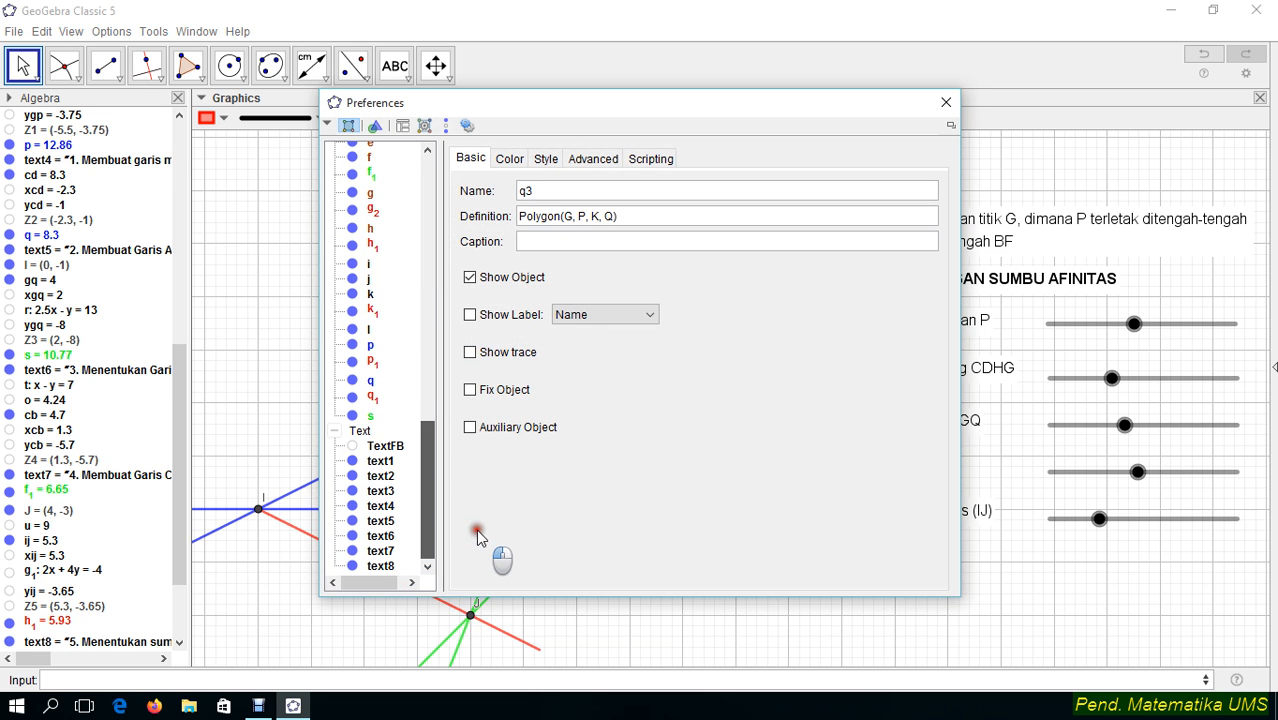
pyautogui.click(372, 362)
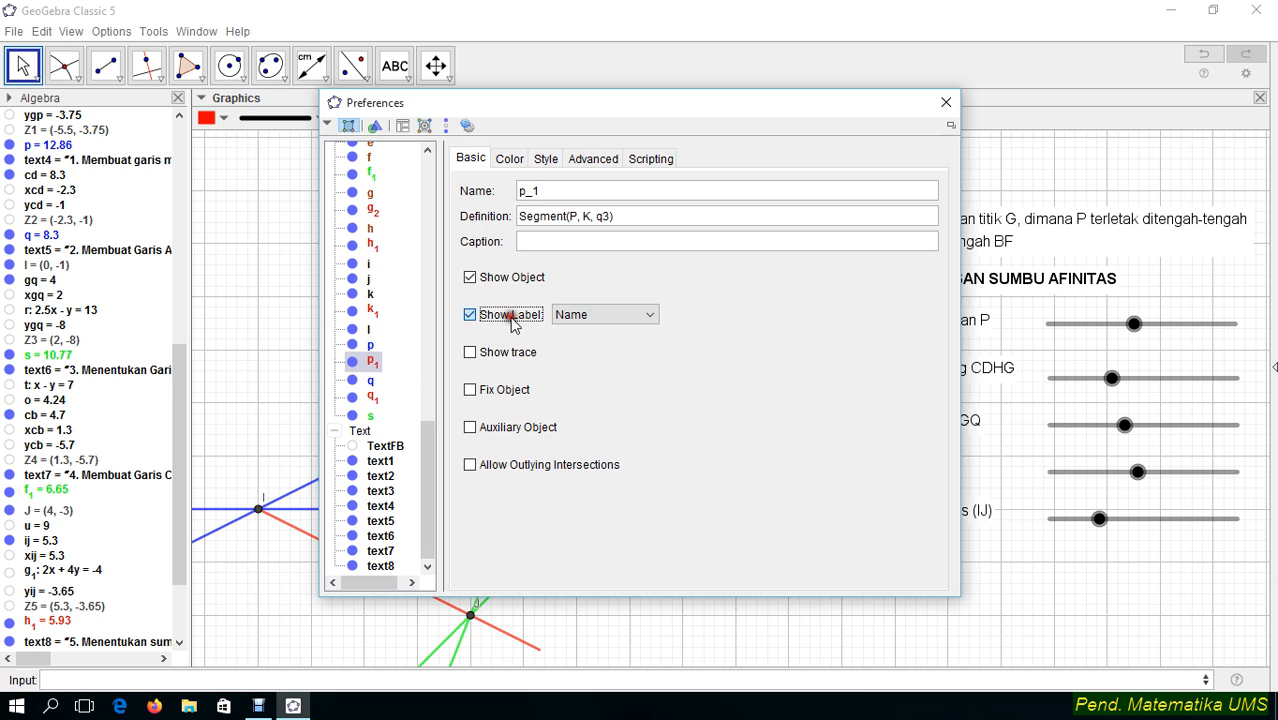
pyautogui.click(370, 397)
pyautogui.click(492, 318)
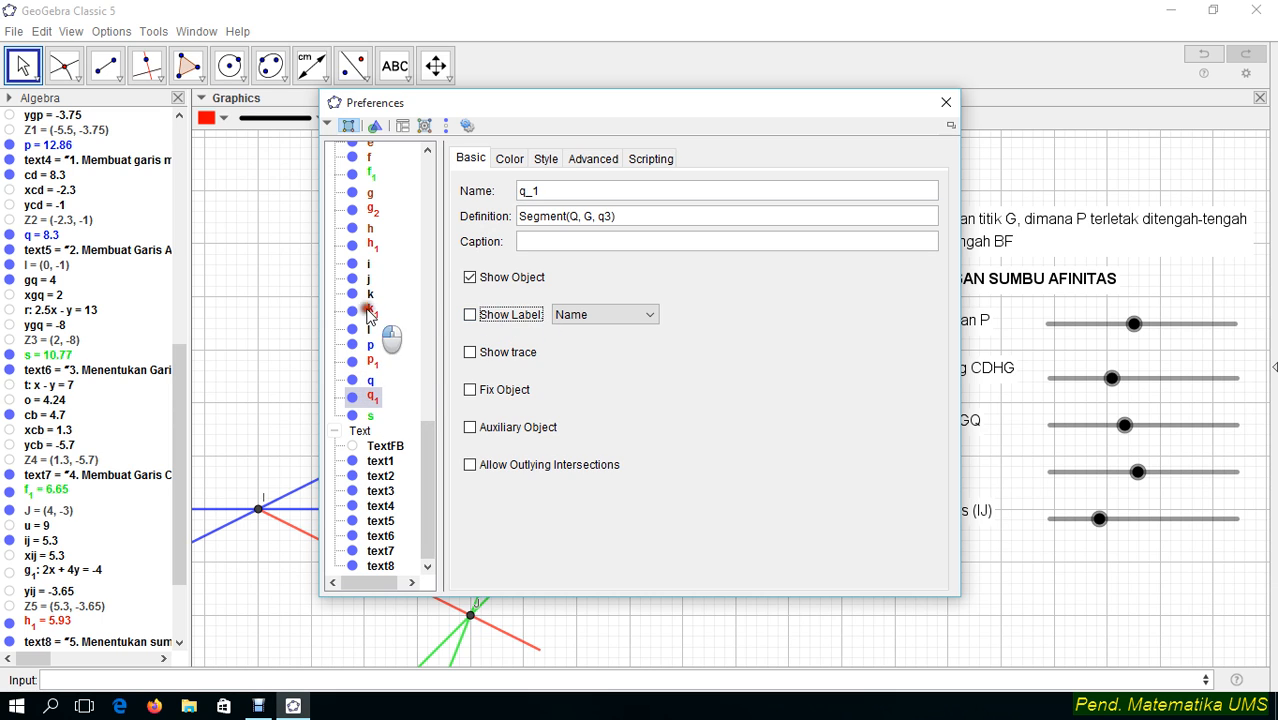
pyautogui.click(370, 311)
pyautogui.click(492, 318)
pyautogui.moveTo(550, 104); pyautogui.dragTo(864, 104)
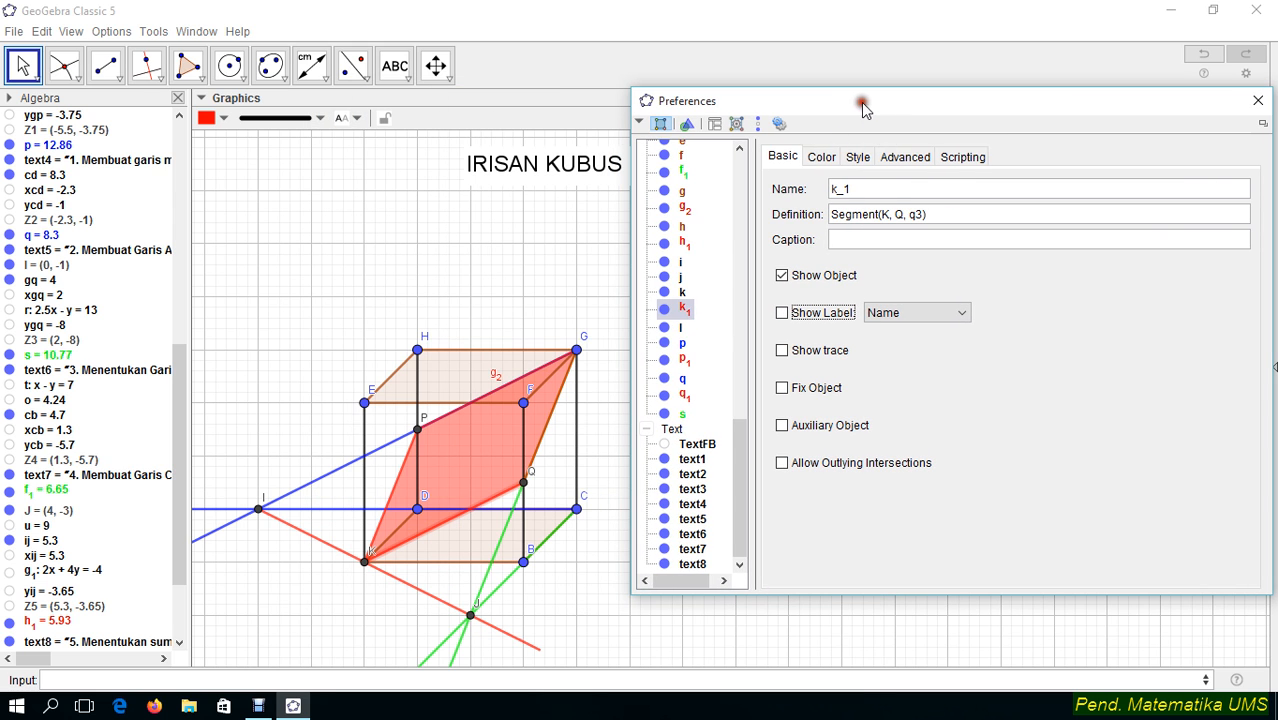
pyautogui.click(682, 208)
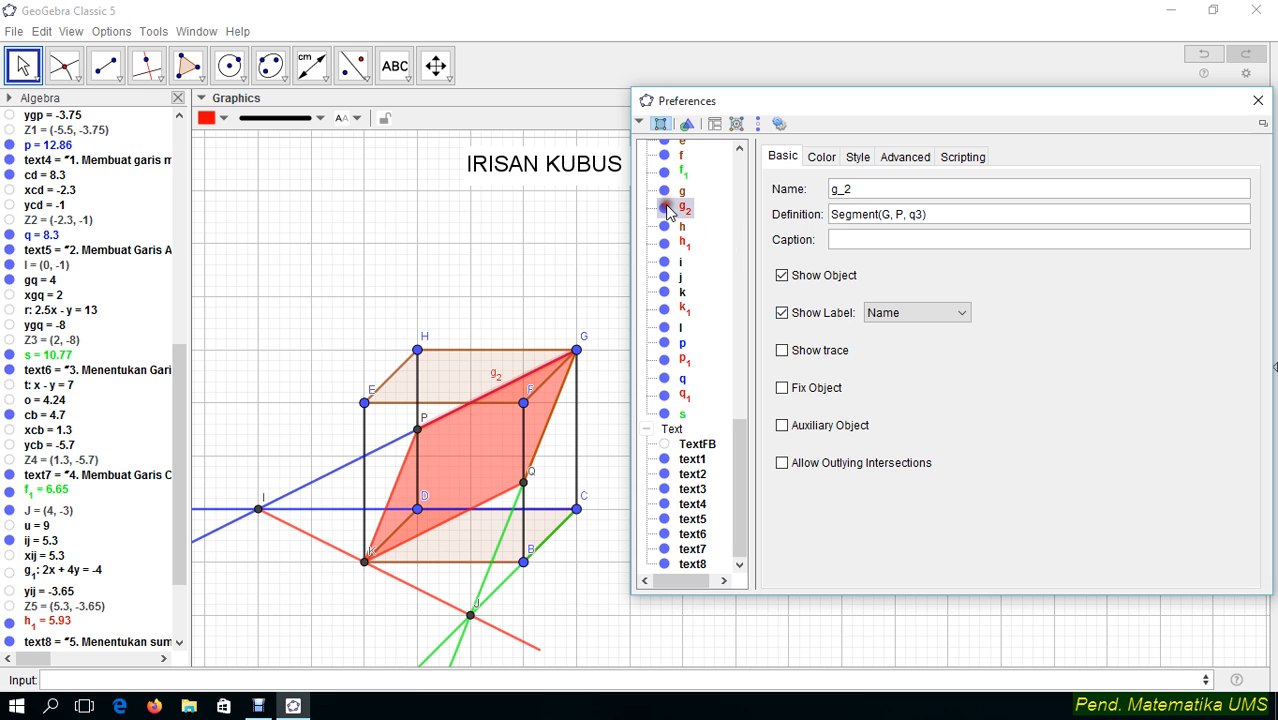
pyautogui.click(782, 313)
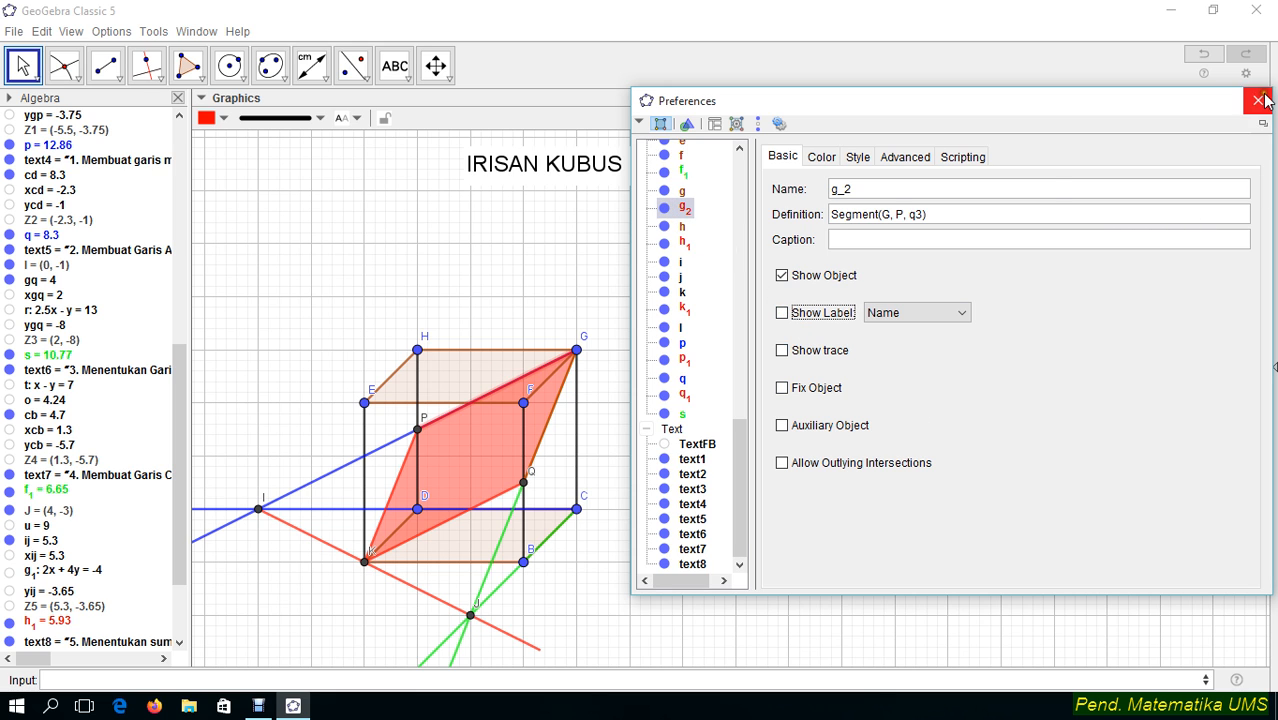
pyautogui.click(1259, 100)
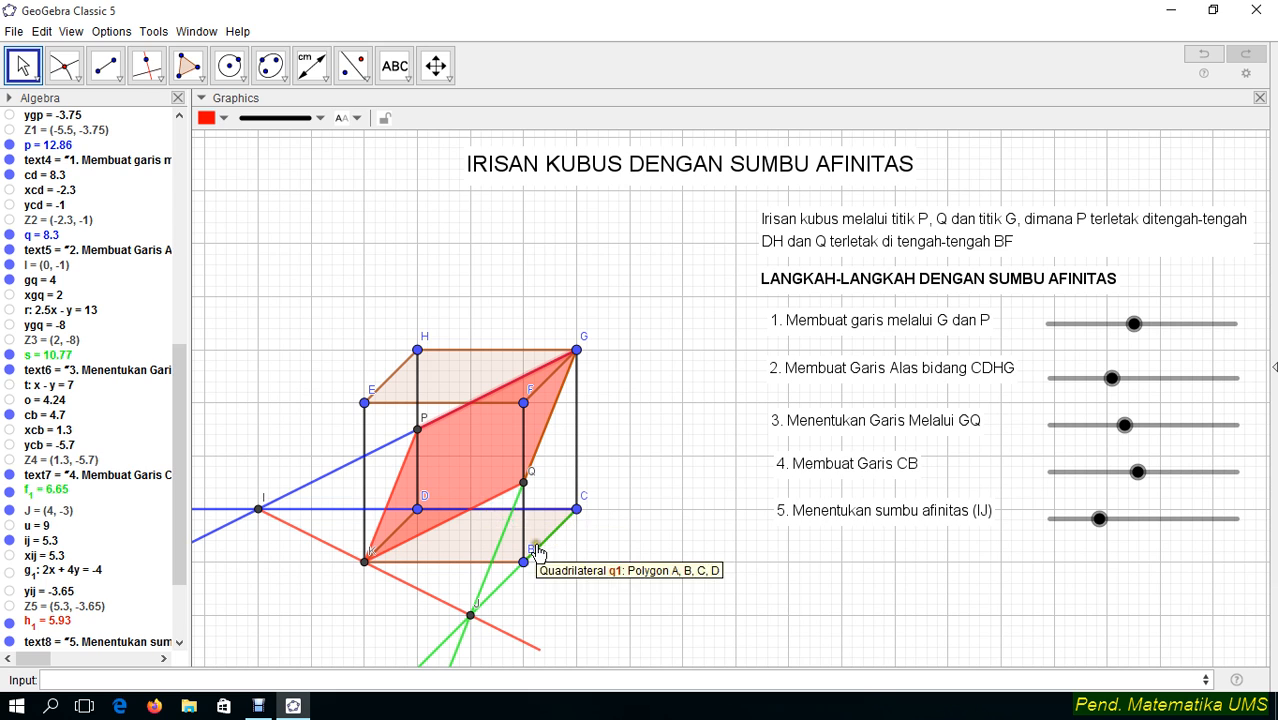
# Start a show/hide check box below the fifth construction step, captioned "Irisan yang melalui PQ dan G"
pyautogui.click(395, 66)
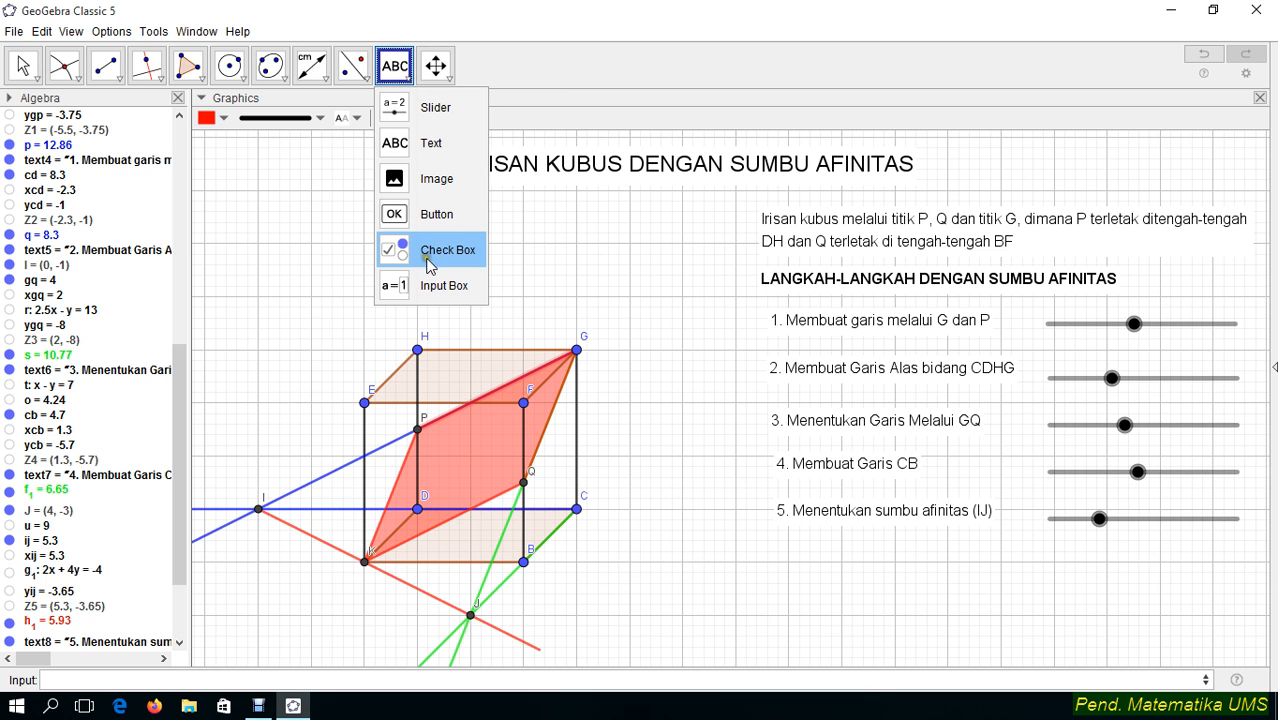
pyautogui.click(430, 254)
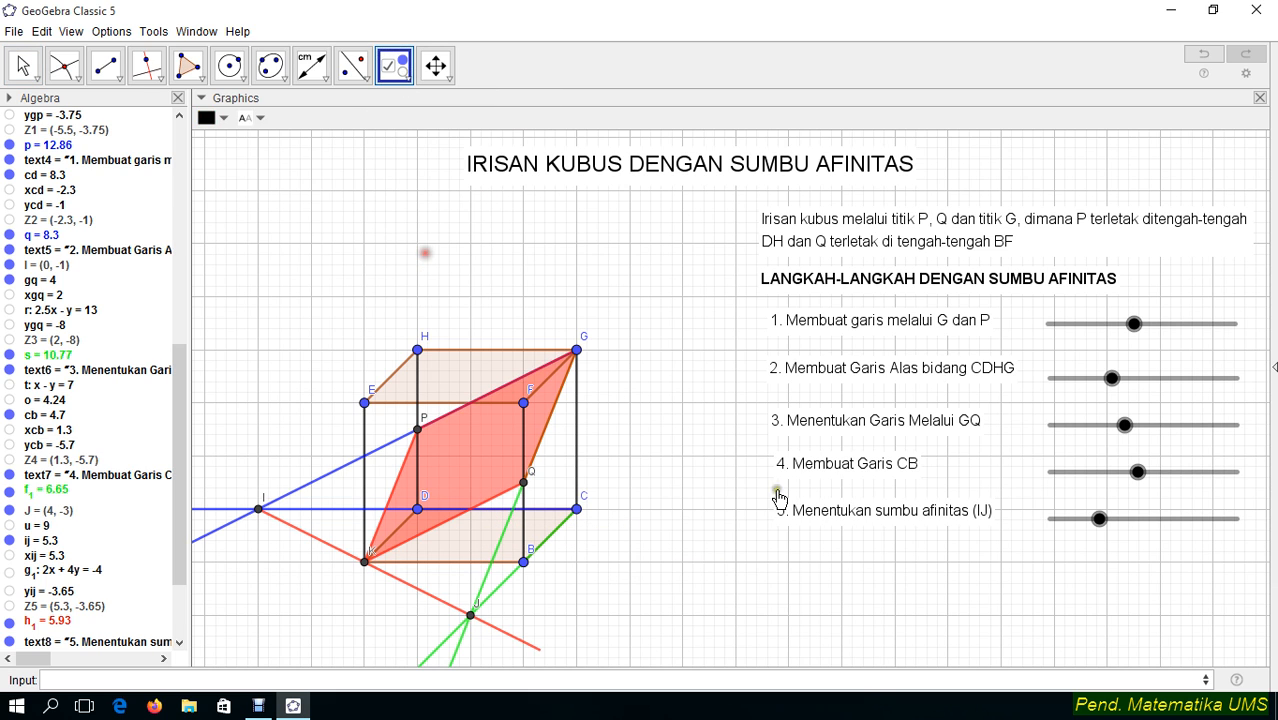
pyautogui.click(785, 556)
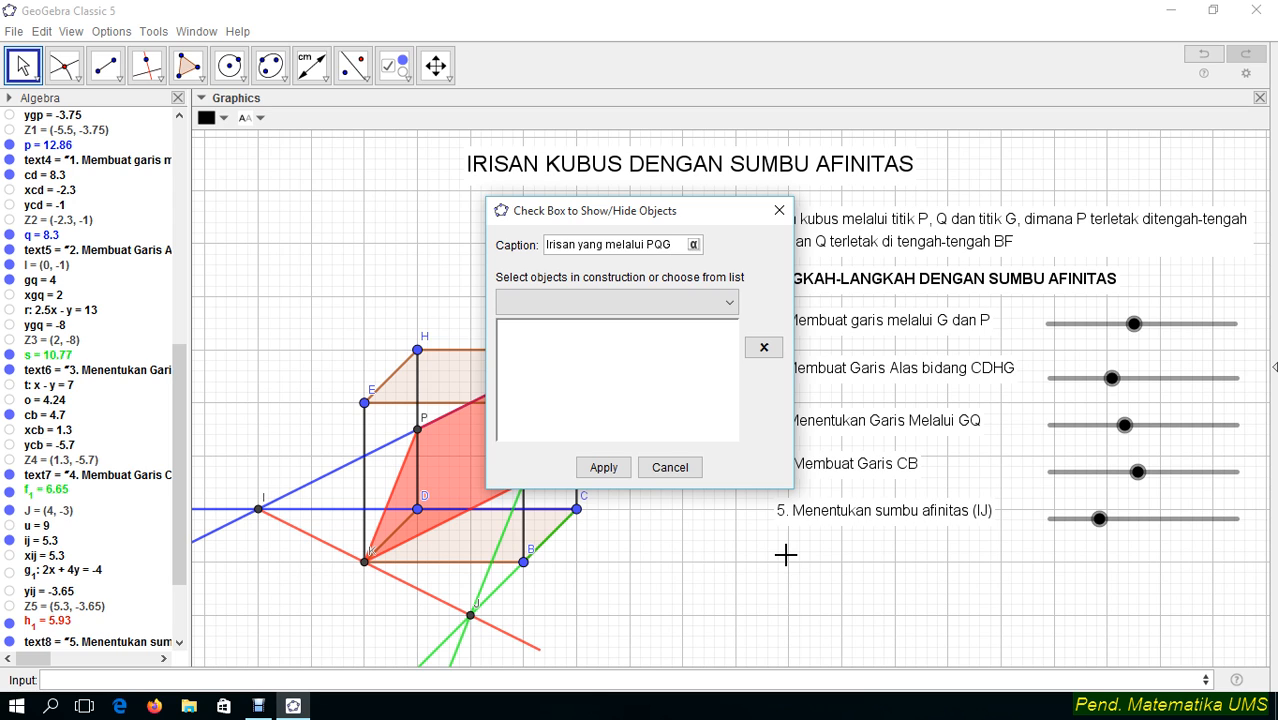
pyautogui.write('an')
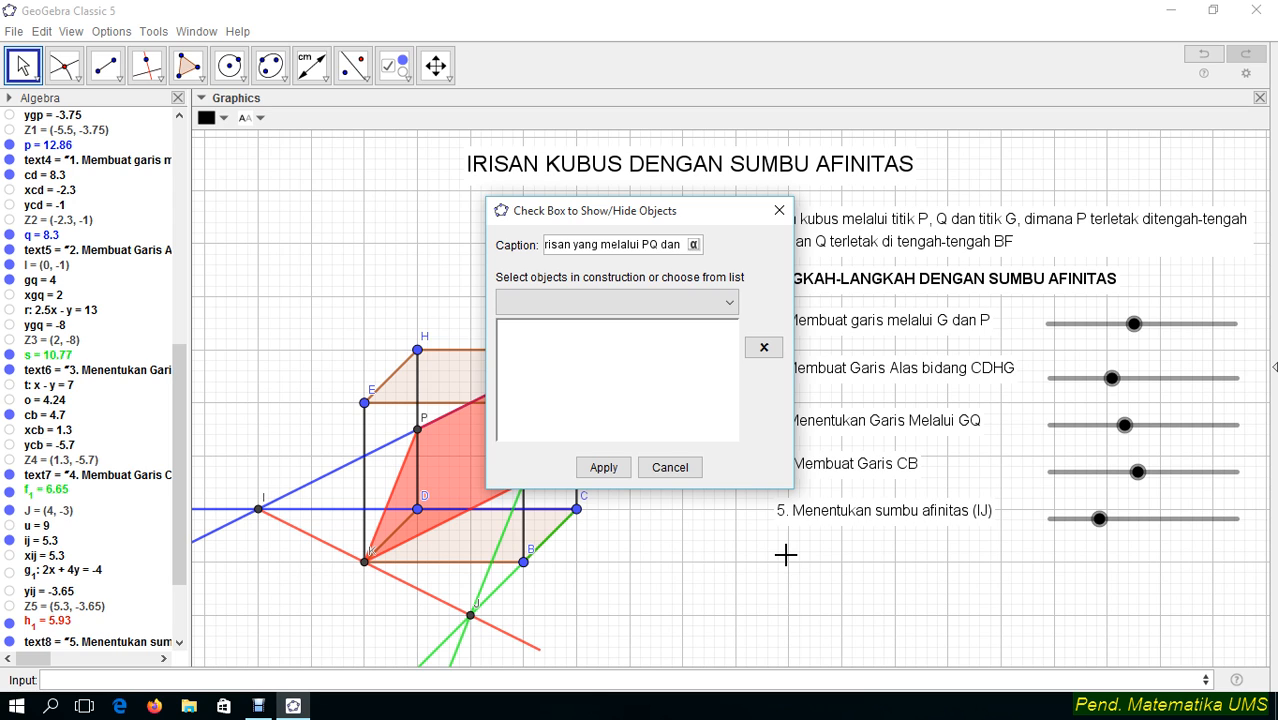
pyautogui.write(' G')
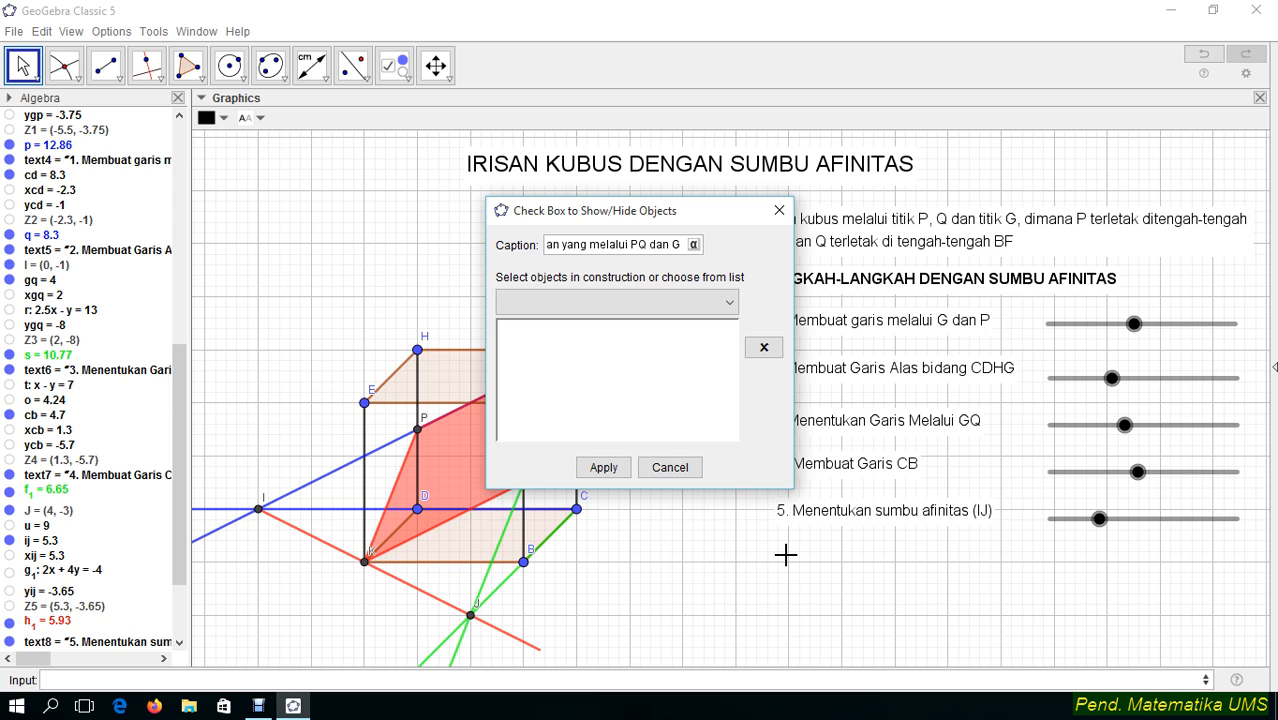
# Link the check box to polygon G, P, K, Q and segments p_1, p, k_1 and s, and create it
pyautogui.click(729, 302)
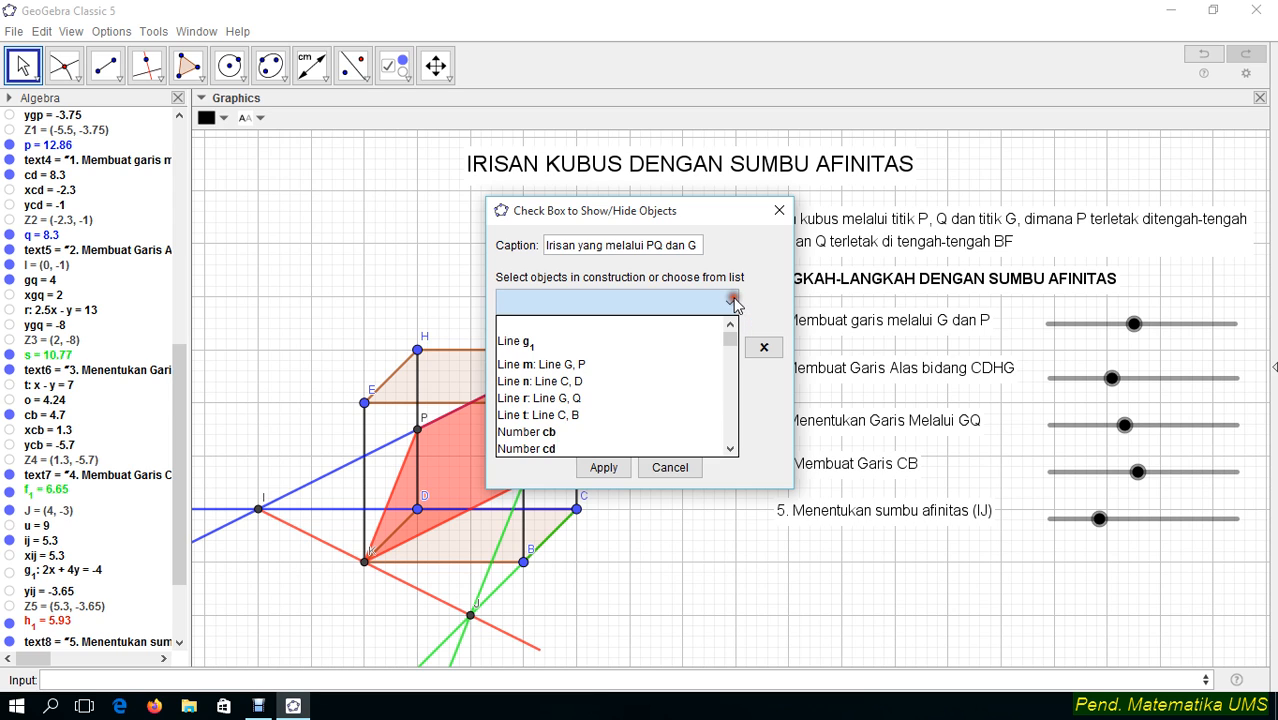
pyautogui.moveTo(731, 340); pyautogui.dragTo(728, 458)
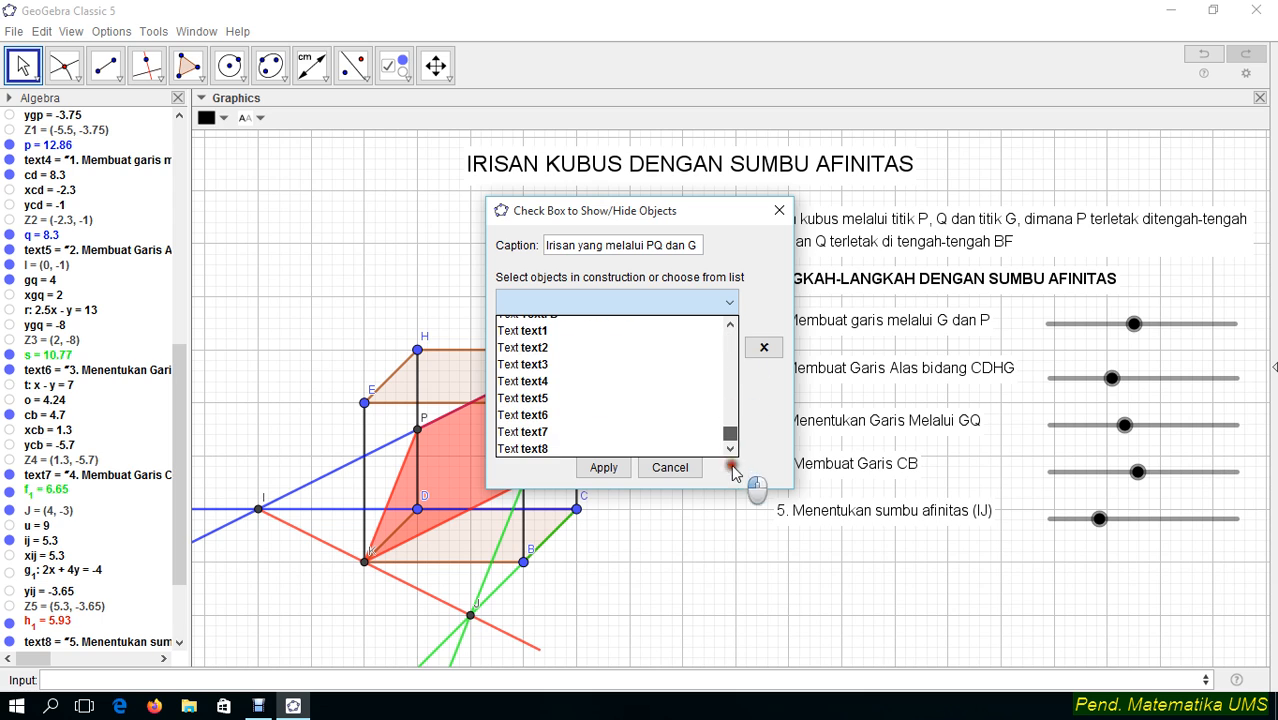
pyautogui.click(442, 468)
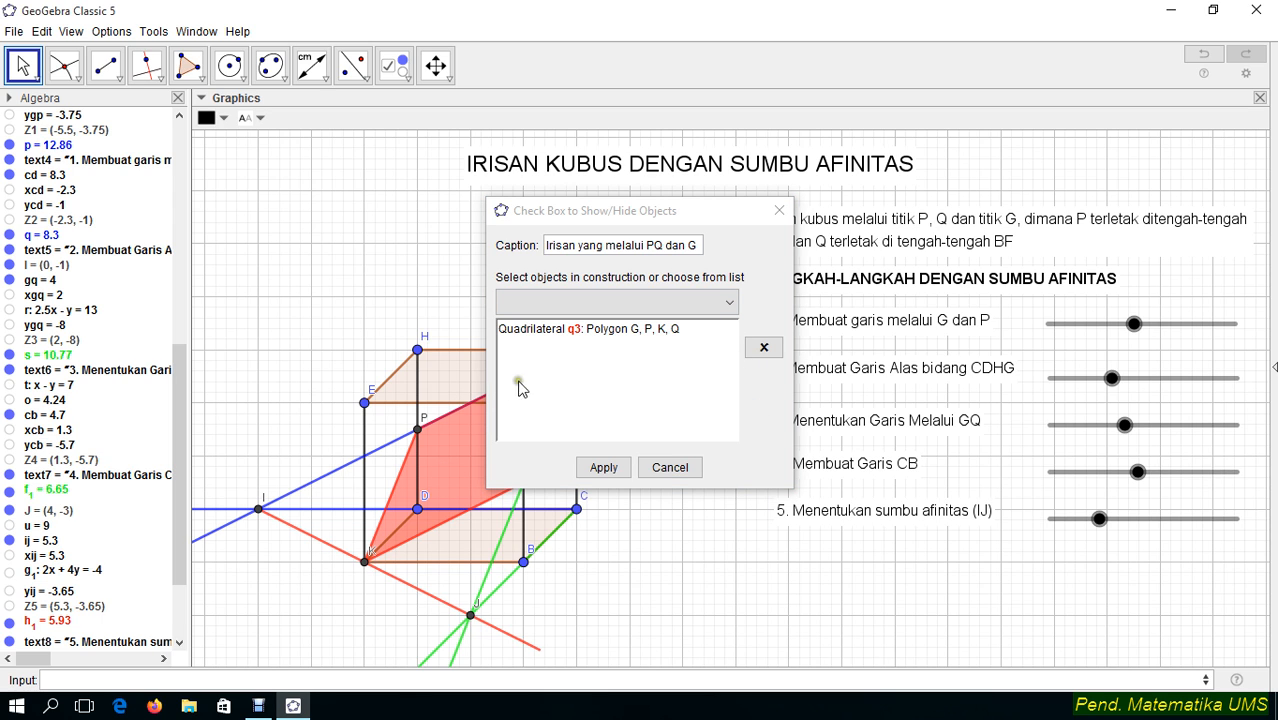
pyautogui.click(402, 475)
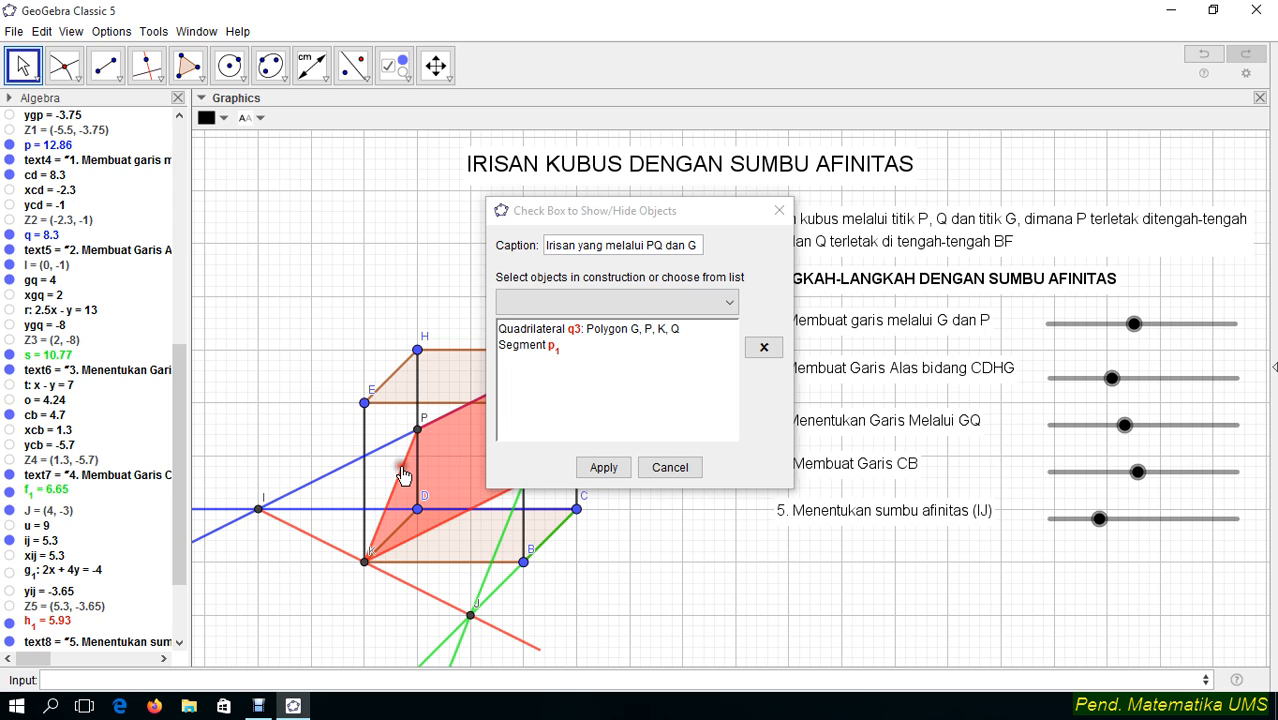
pyautogui.click(449, 419)
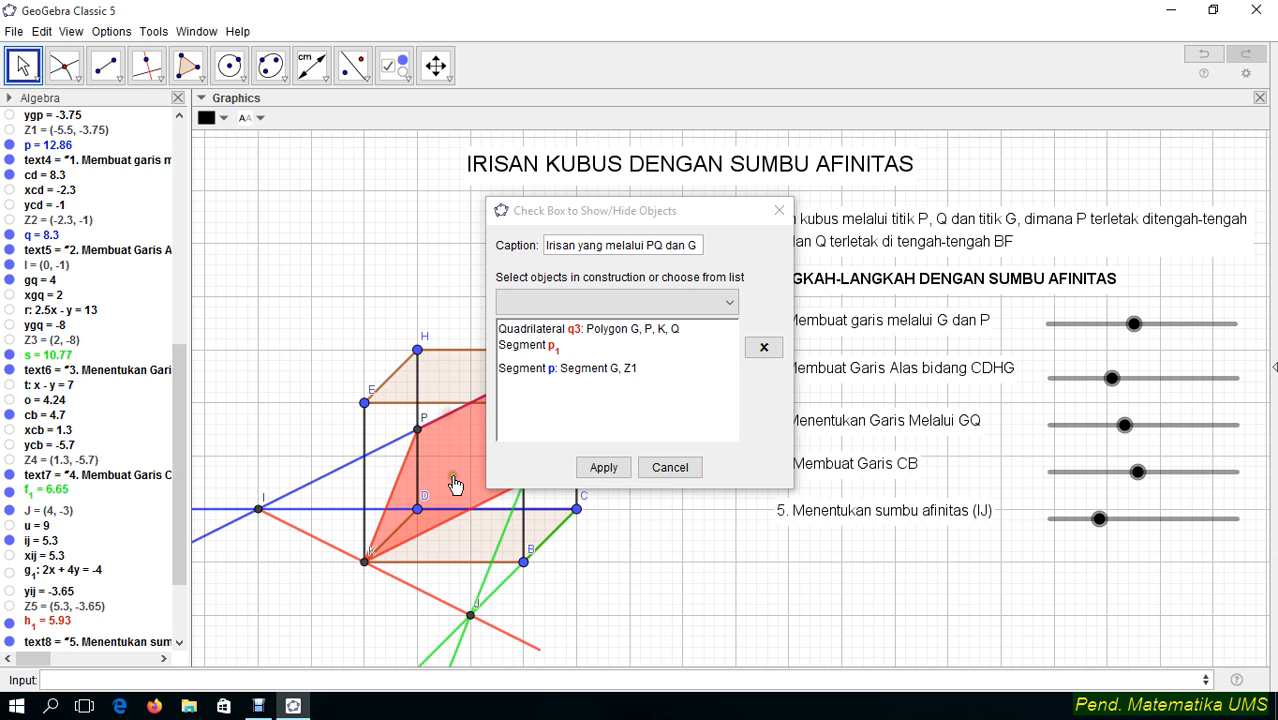
pyautogui.click(466, 545)
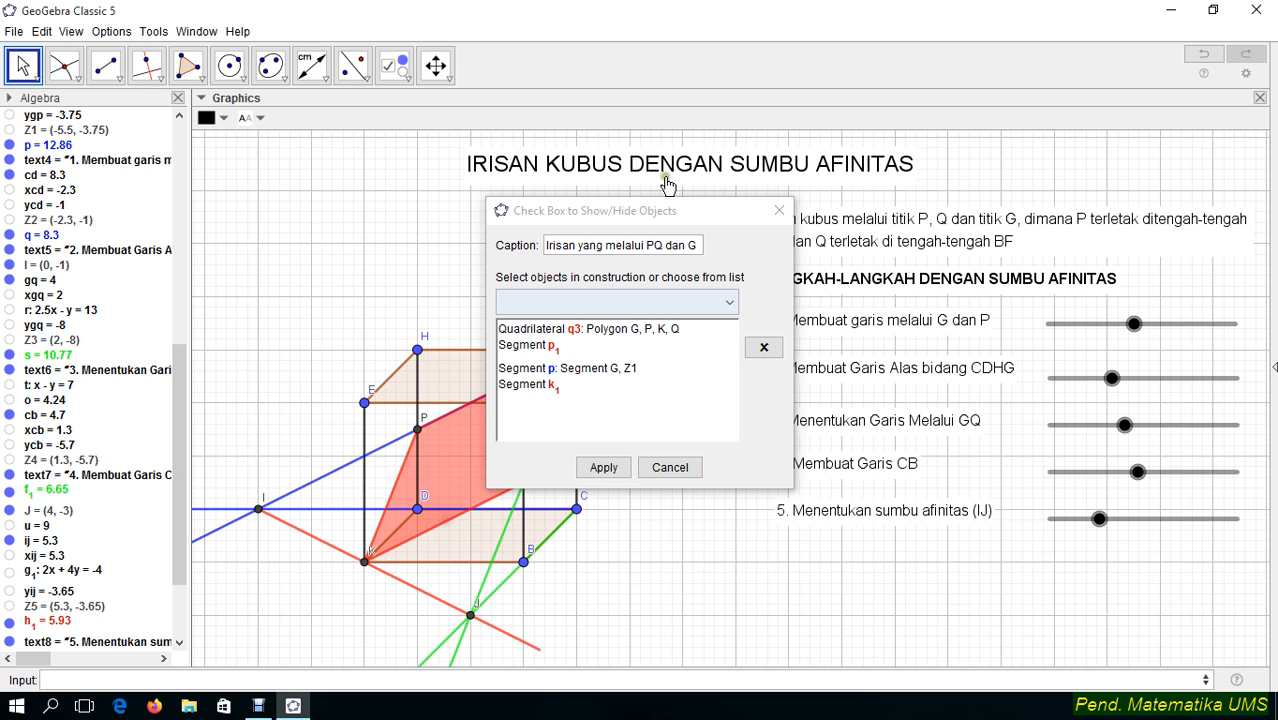
pyautogui.moveTo(613, 224); pyautogui.dragTo(784, 226)
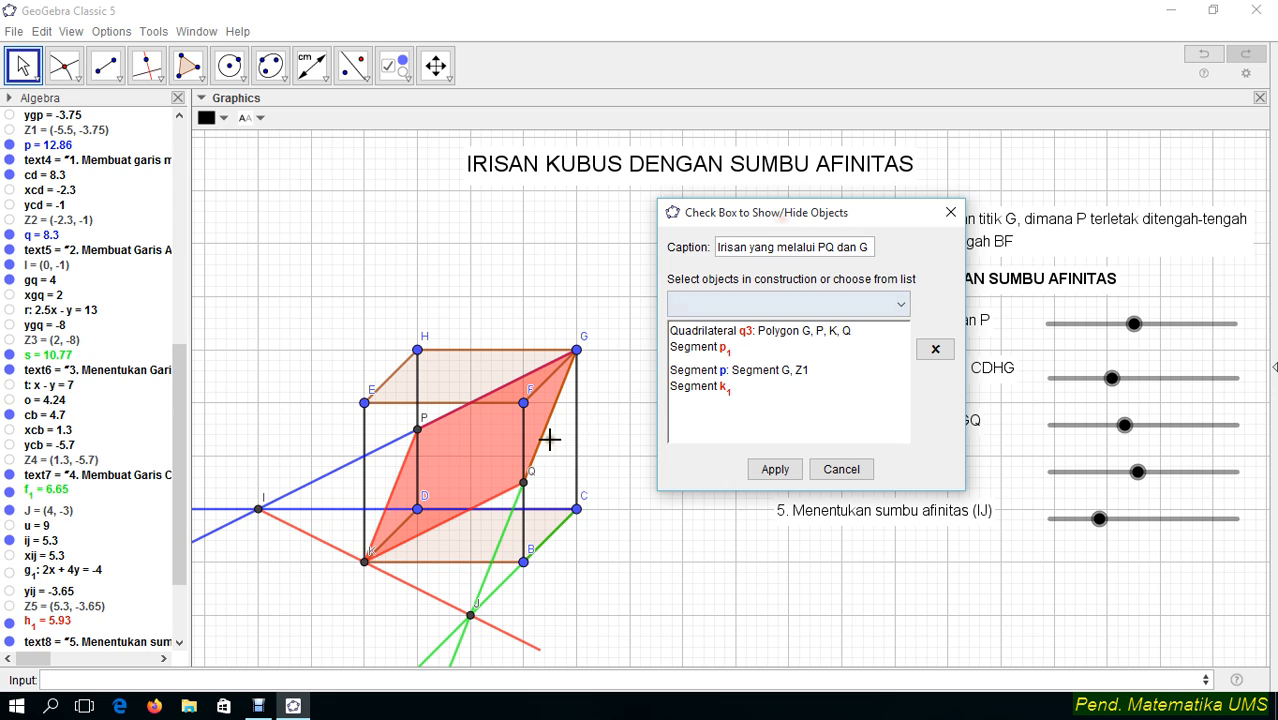
pyautogui.click(551, 435)
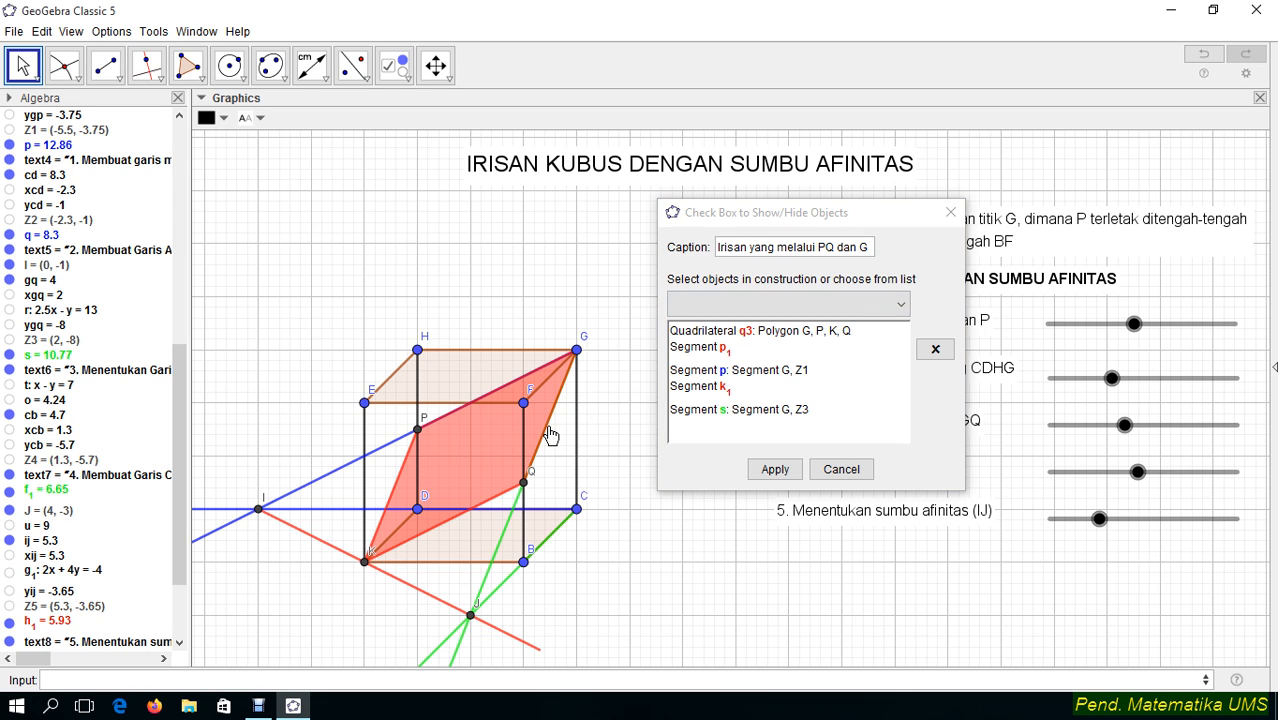
pyautogui.click(547, 431)
pyautogui.click(775, 469)
# Test the check box "Irisan yang melalui PQ dan G" by switching its objects off and on repeatedly
pyautogui.click(826, 592)
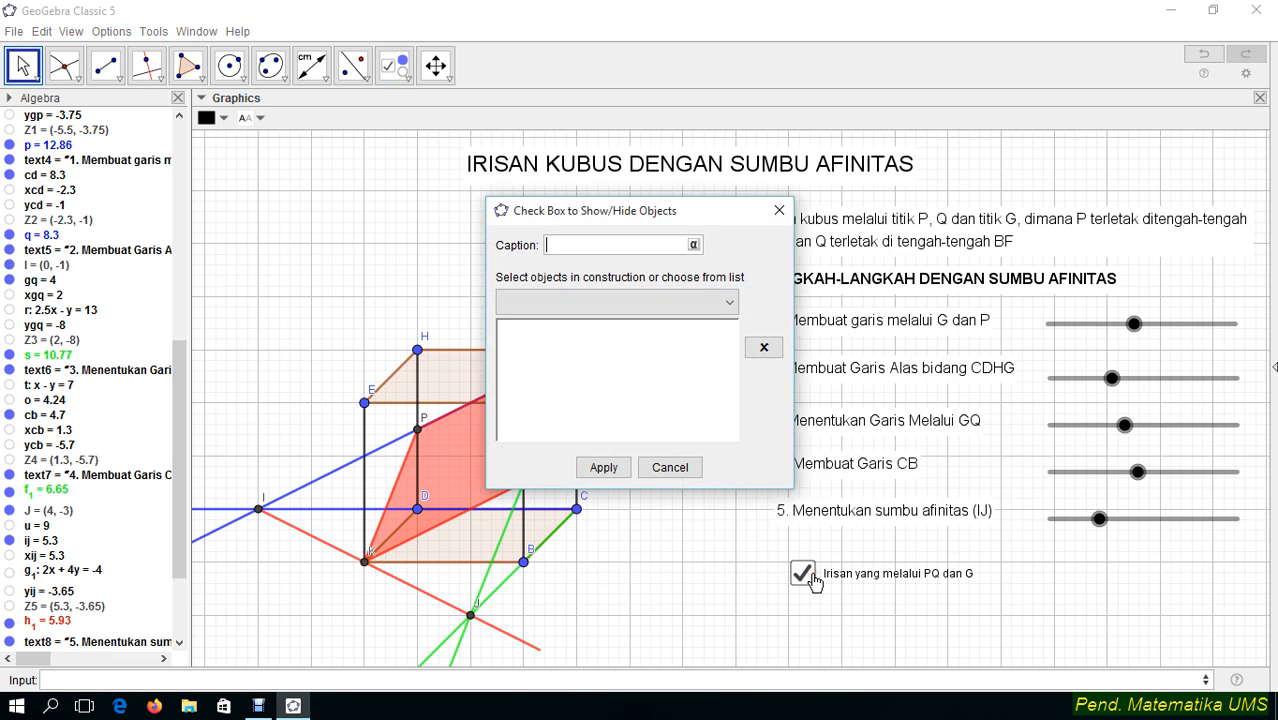
pyautogui.click(688, 465)
pyautogui.click(22, 65)
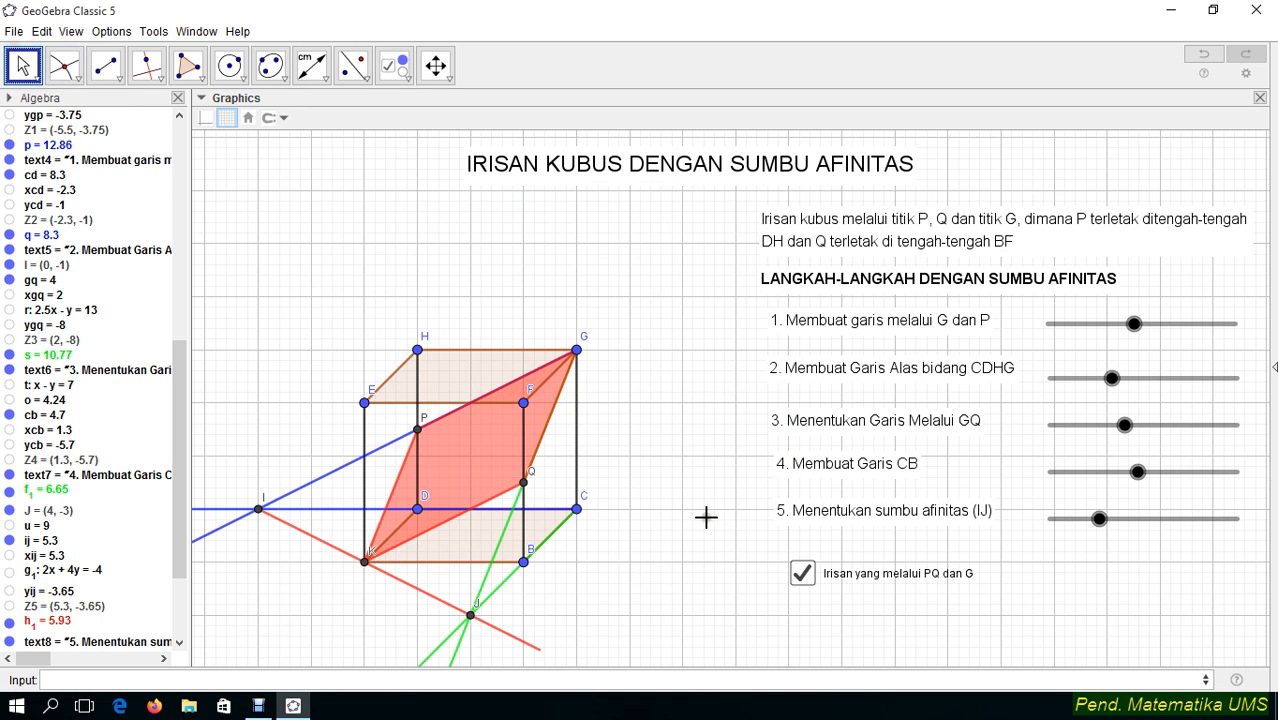
pyautogui.click(804, 574)
pyautogui.click(804, 575)
pyautogui.click(804, 576)
pyautogui.click(804, 576)
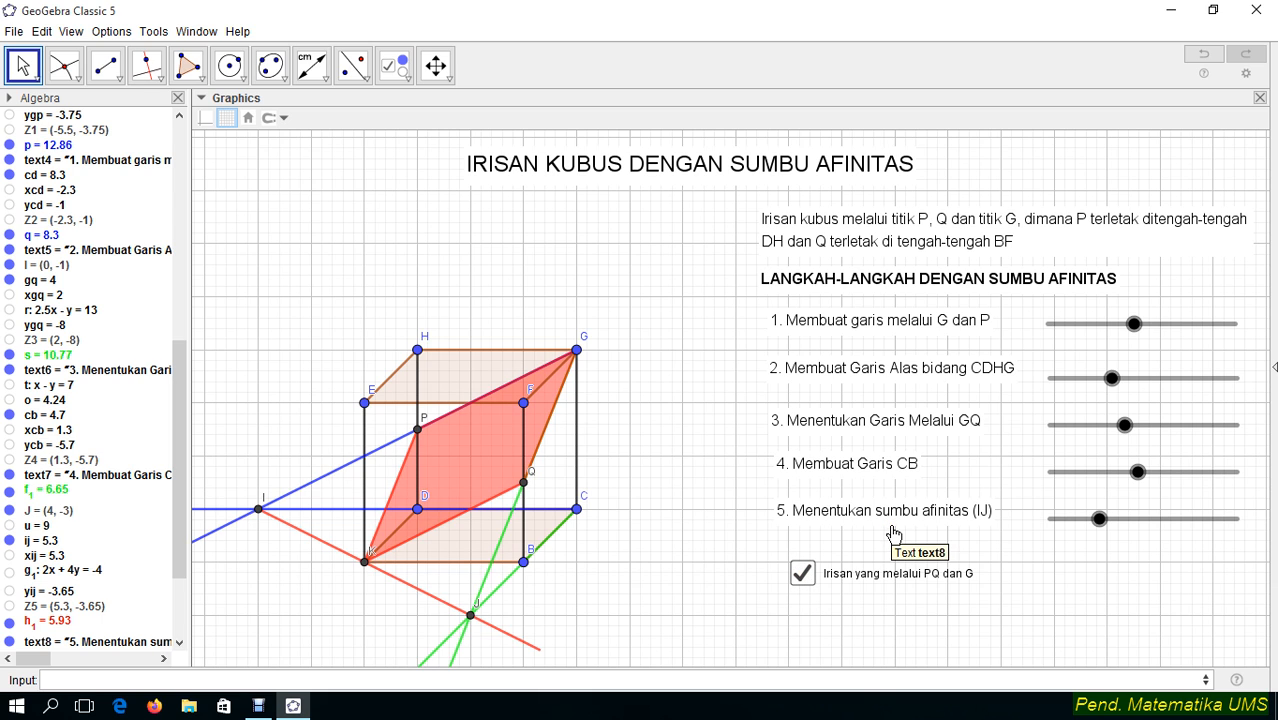
# Hide the linked objects with the check box "Irisan yang melalui PQ dan G" and delete that check box
pyautogui.click(888, 578)
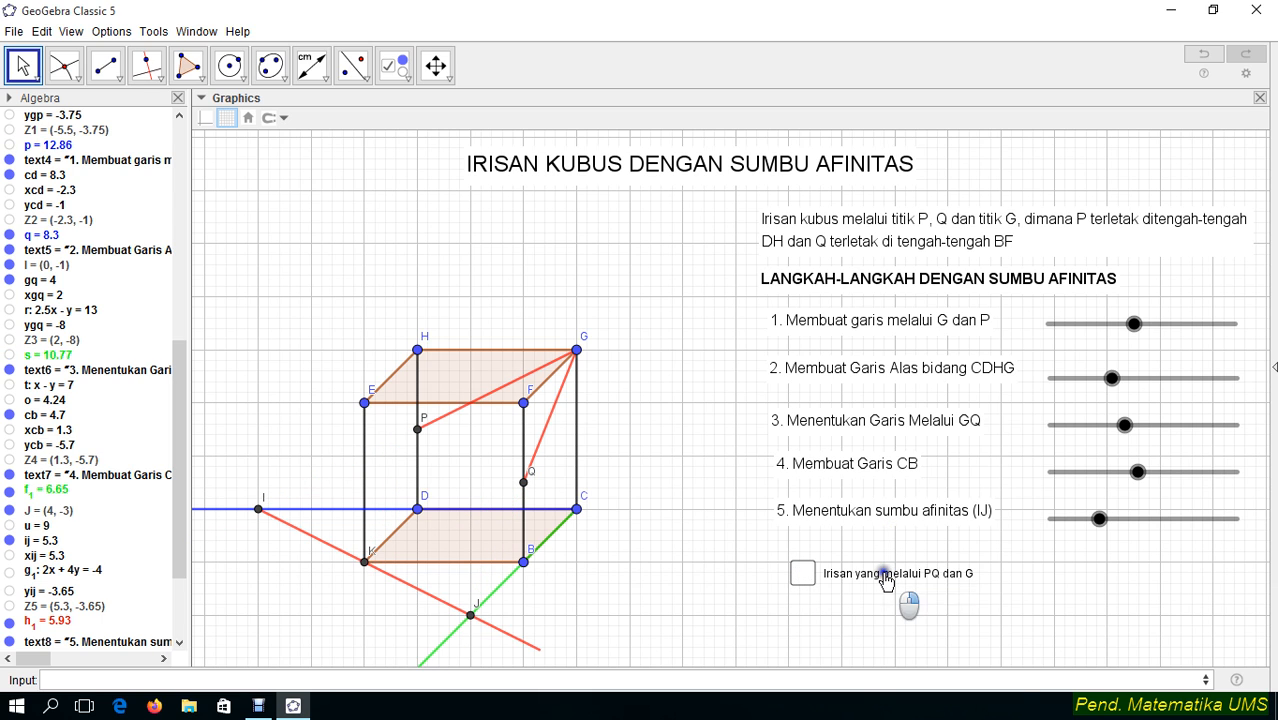
pyautogui.rightClick(886, 580)
pyautogui.click(925, 677)
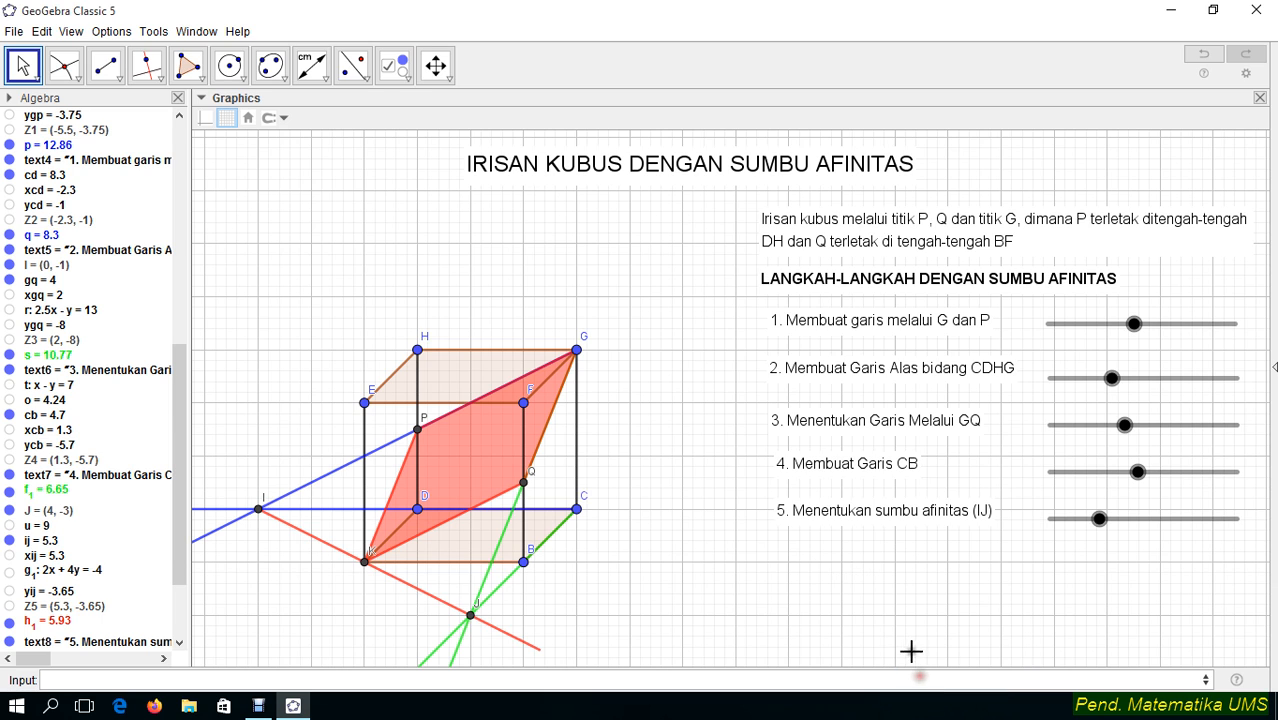
# Start a show/hide check box captioned "Irisan Melalui P, Q dan G" below the fifth construction step and link polygon G, P, K, Q
pyautogui.click(394, 65)
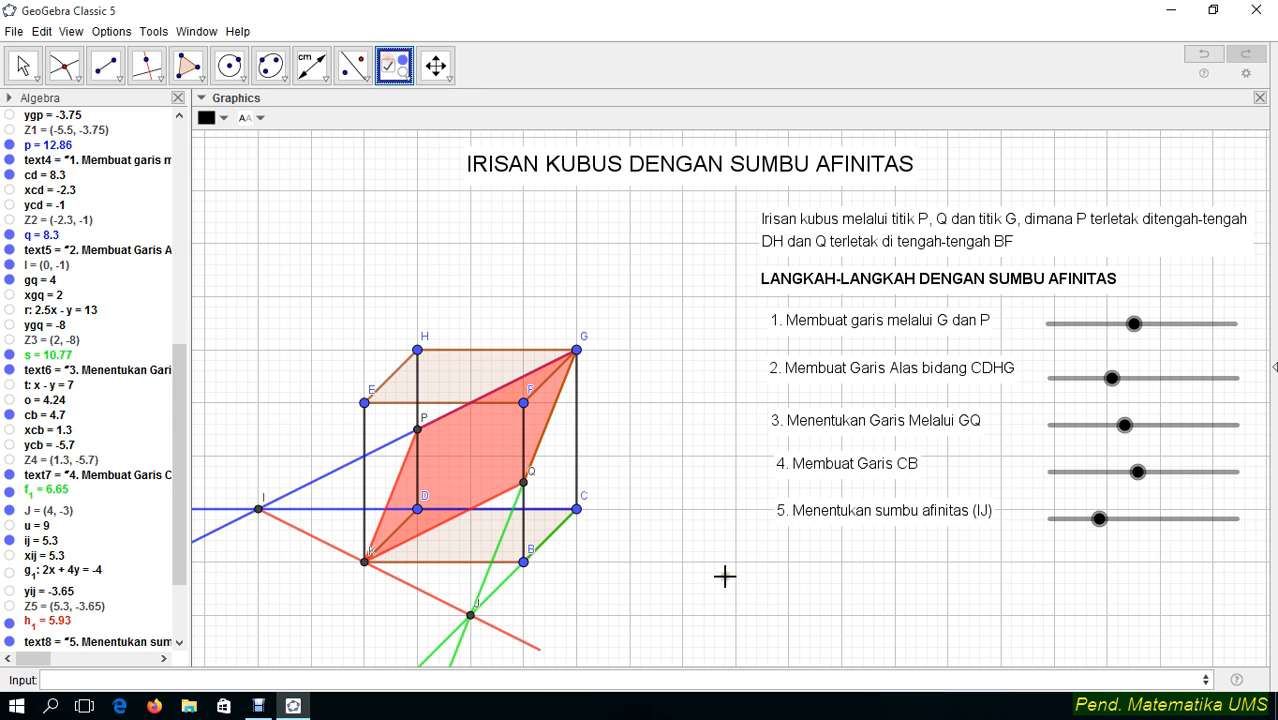
pyautogui.click(779, 560)
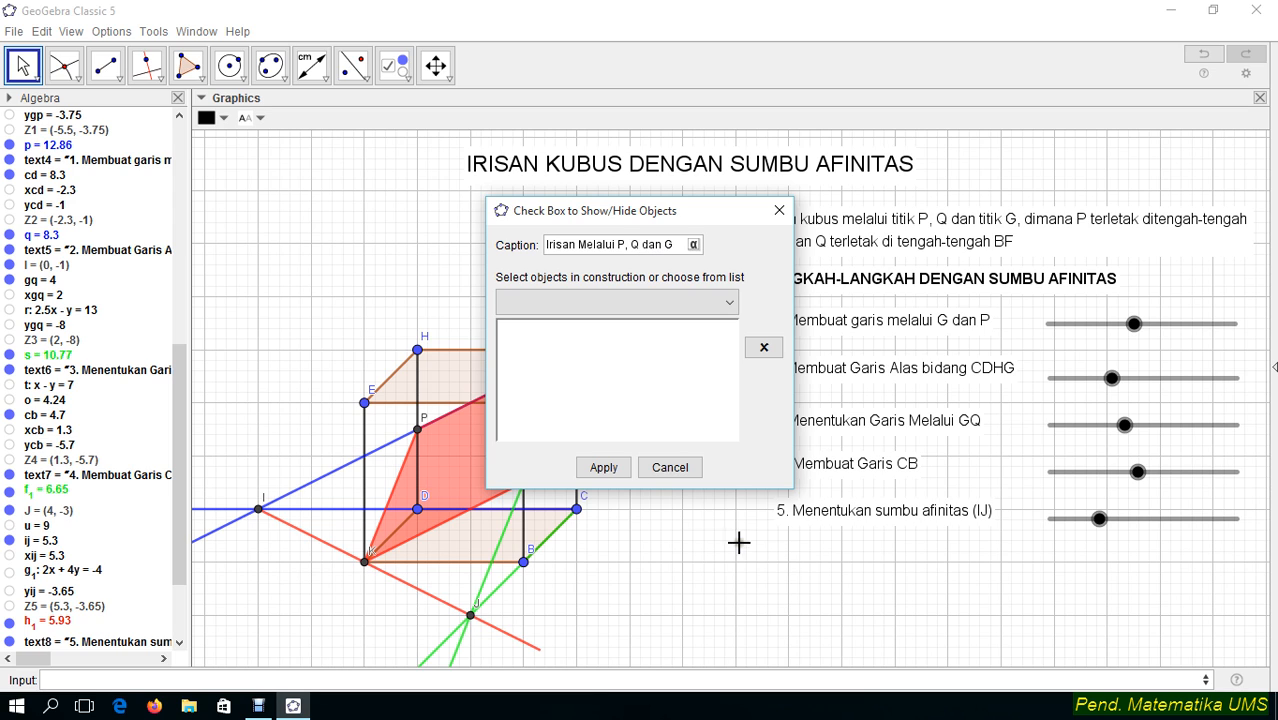
pyautogui.moveTo(587, 218); pyautogui.dragTo(831, 226)
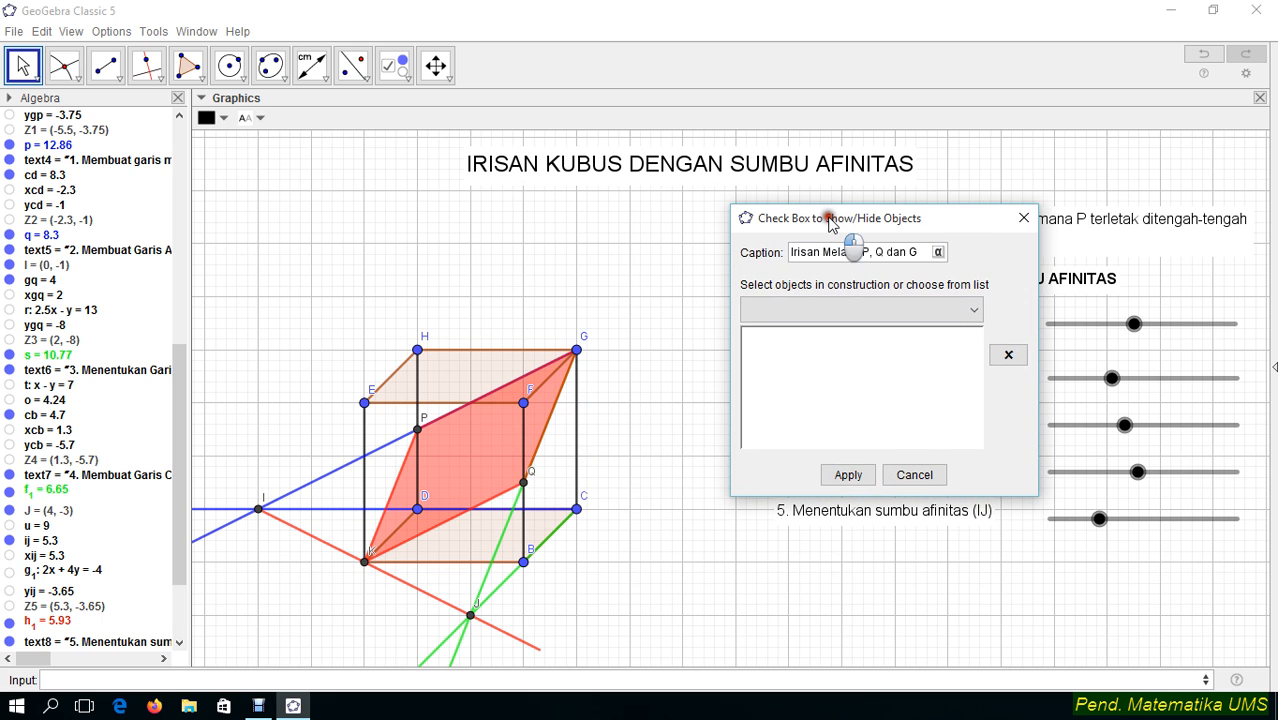
pyautogui.click(474, 462)
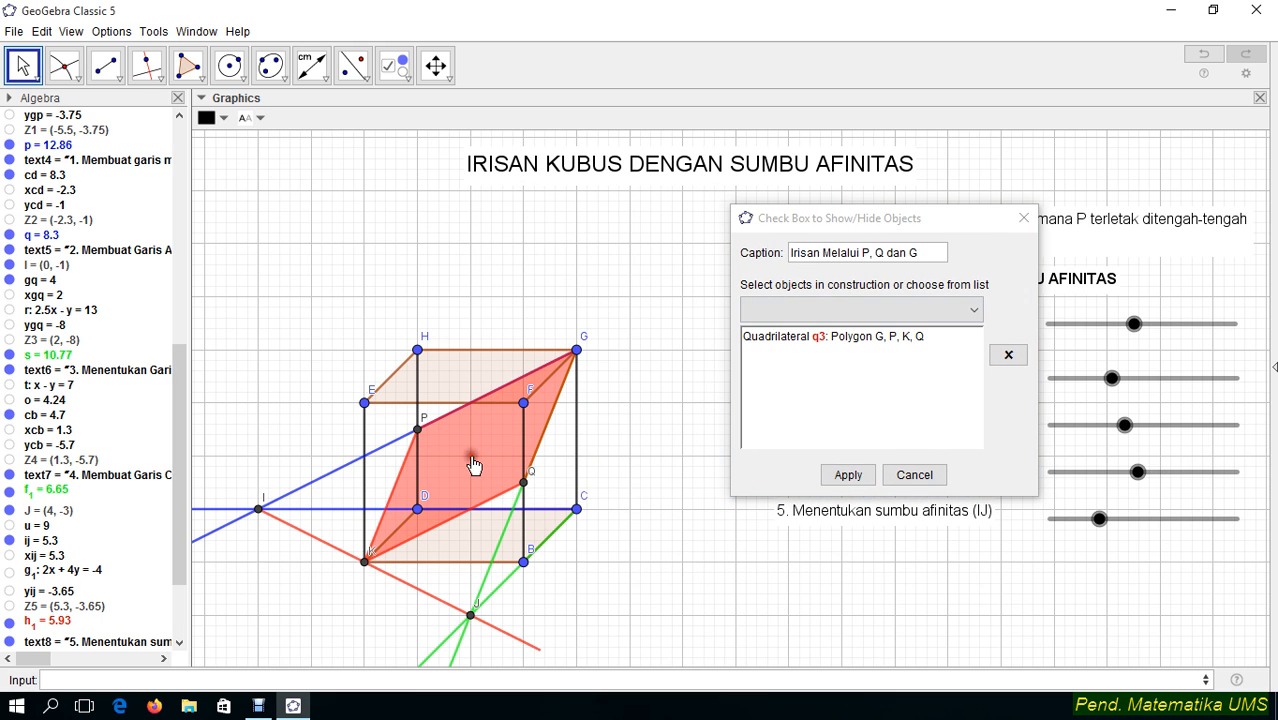
# Add the cross-section edges q_1 and p_1 to the check box's linked objects
pyautogui.click(972, 312)
pyautogui.scroll(-5, 935, 400)
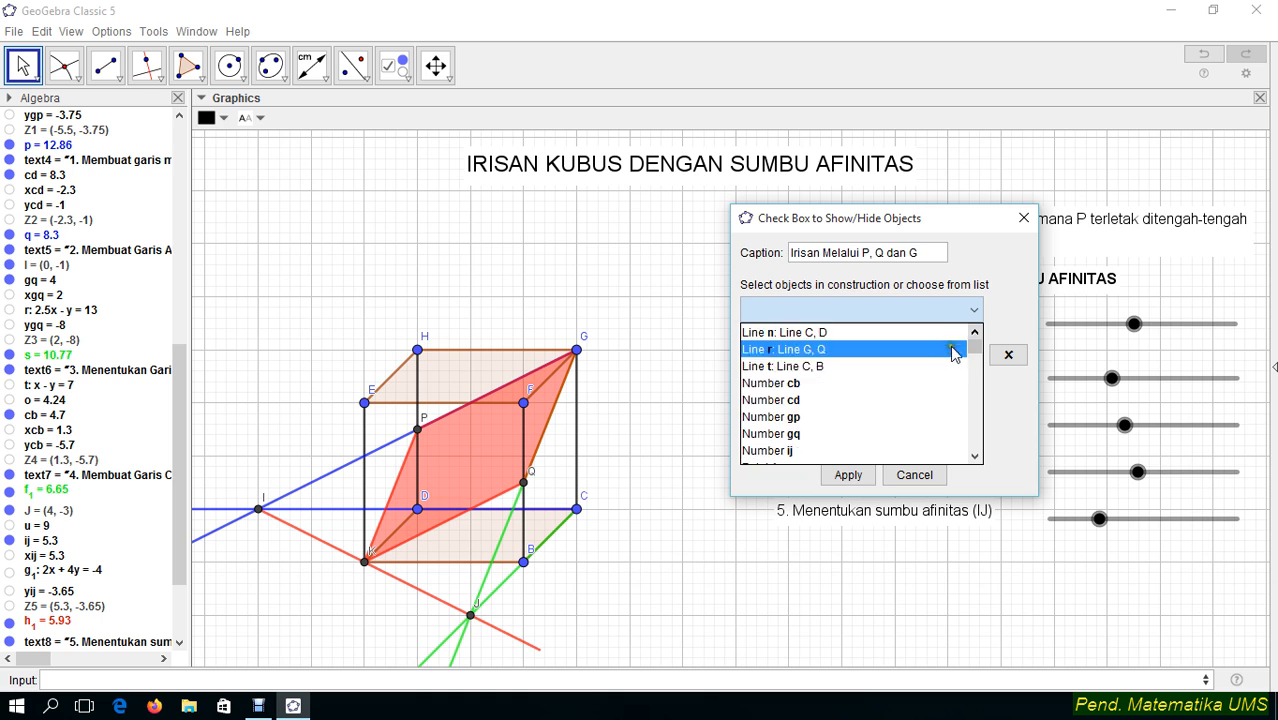
pyautogui.moveTo(978, 374); pyautogui.dragTo(1004, 444)
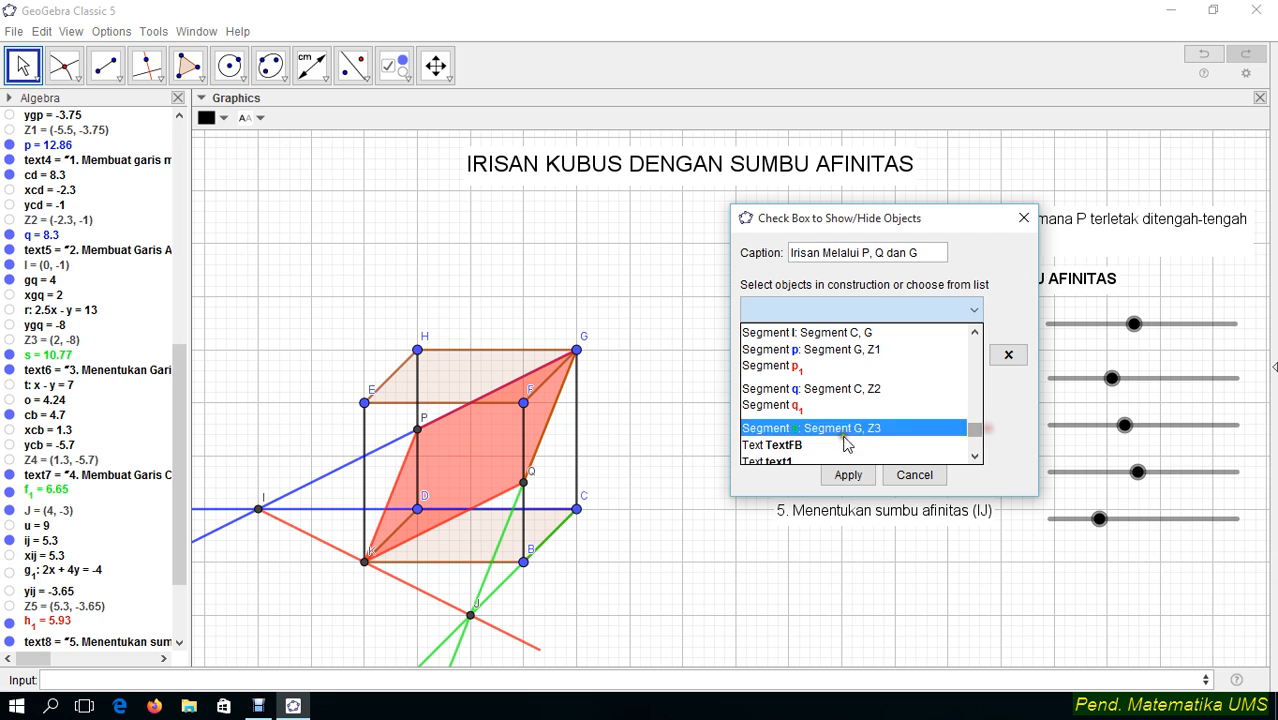
pyautogui.click(830, 405)
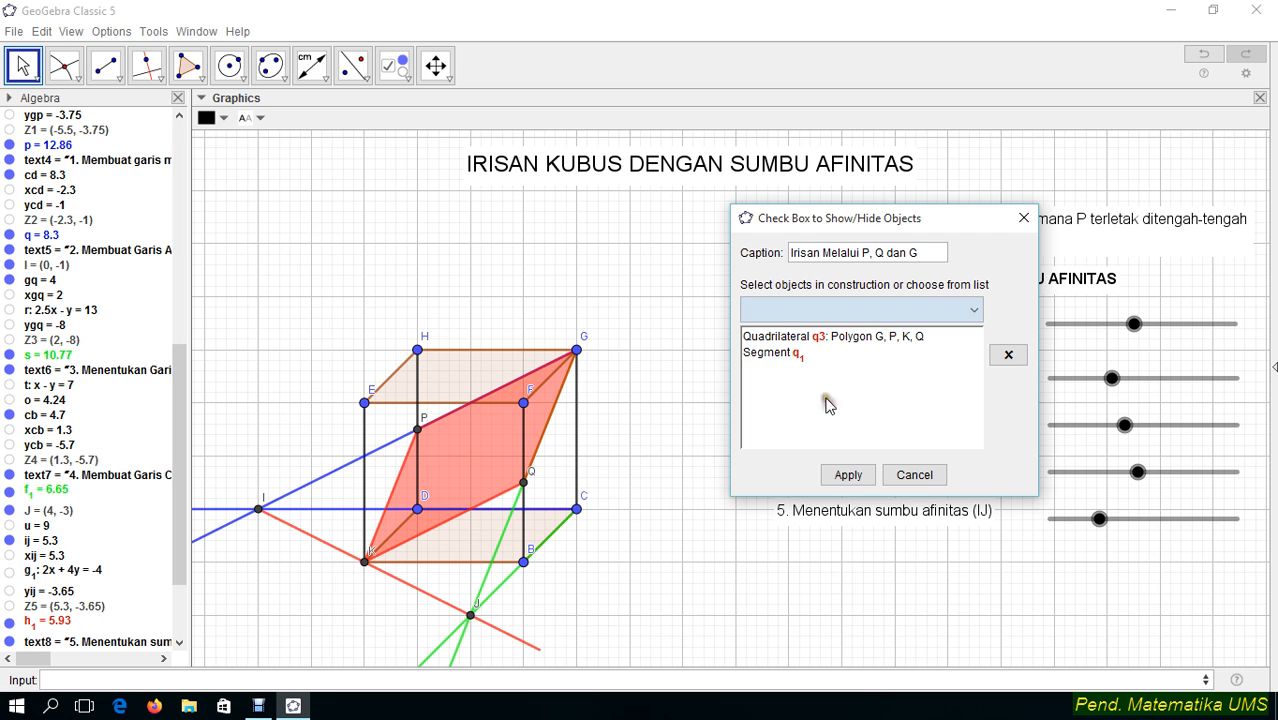
pyautogui.click(972, 311)
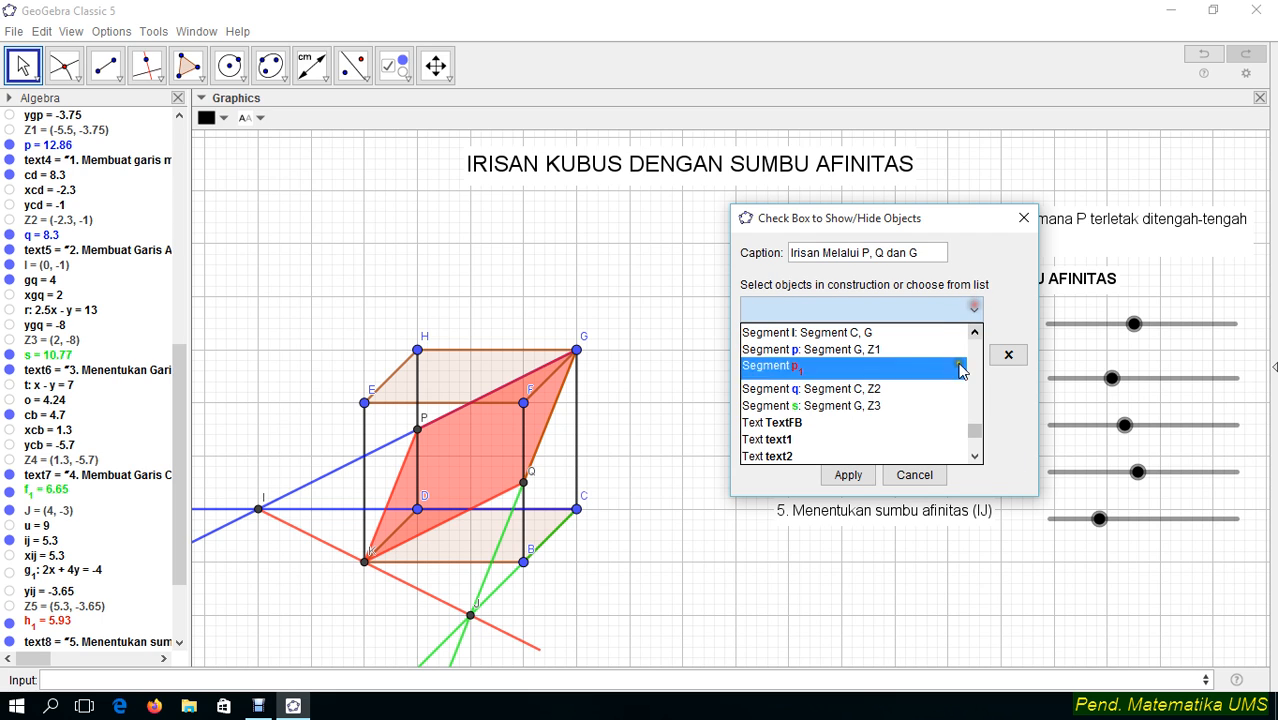
pyautogui.click(910, 372)
# Add the cross-section edges k_1 and g_2 to the linked objects and create the check box
pyautogui.click(975, 311)
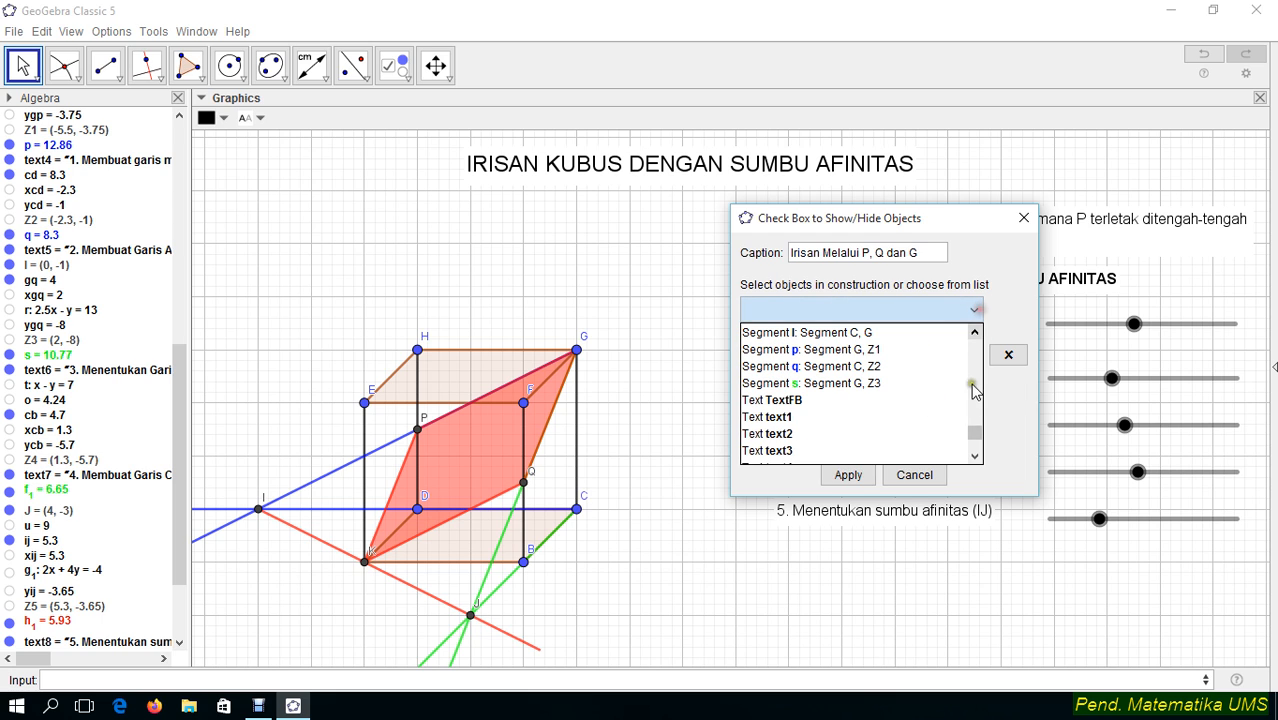
pyautogui.moveTo(970, 434); pyautogui.dragTo(970, 422)
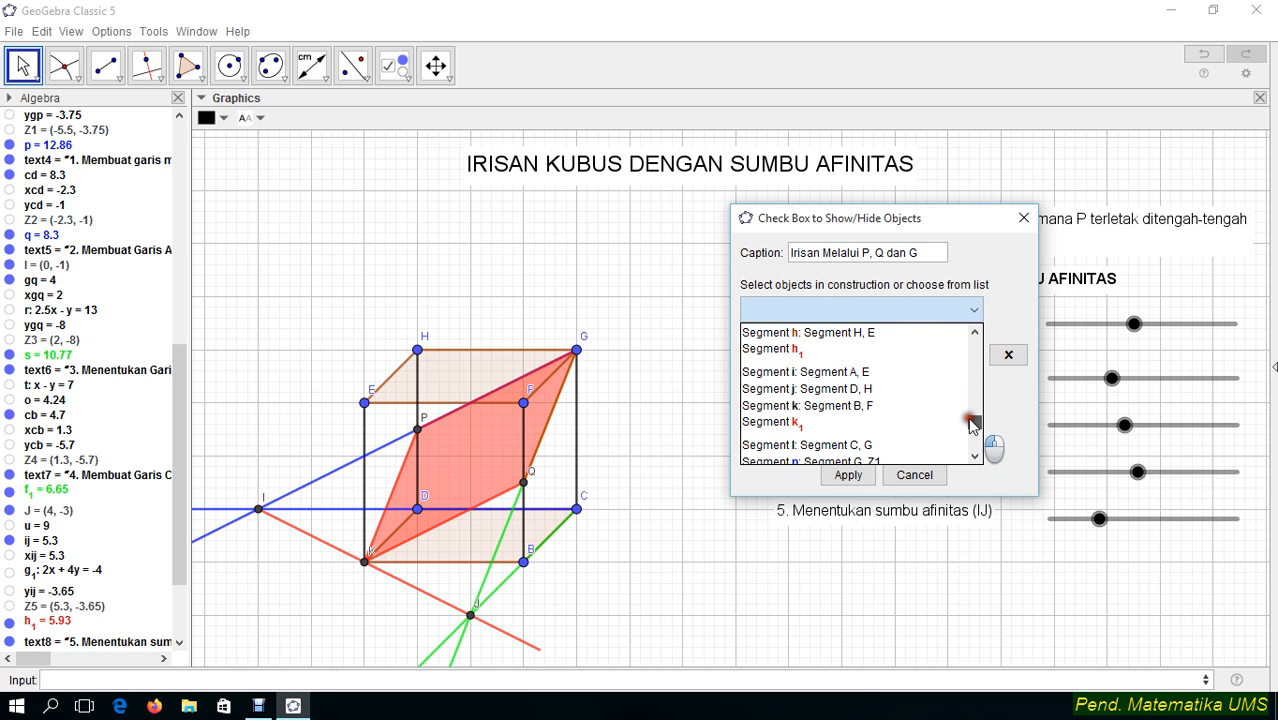
pyautogui.click(856, 422)
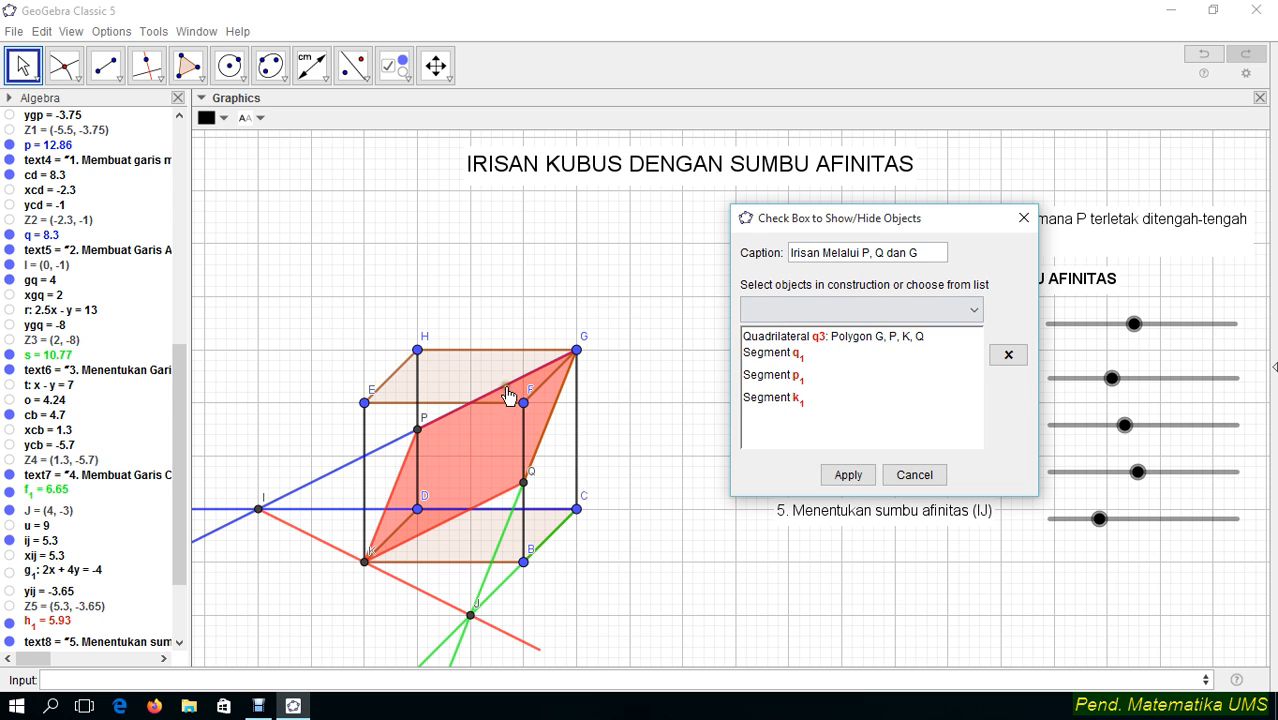
pyautogui.click(972, 311)
pyautogui.moveTo(979, 424); pyautogui.dragTo(971, 406)
pyautogui.click(824, 448)
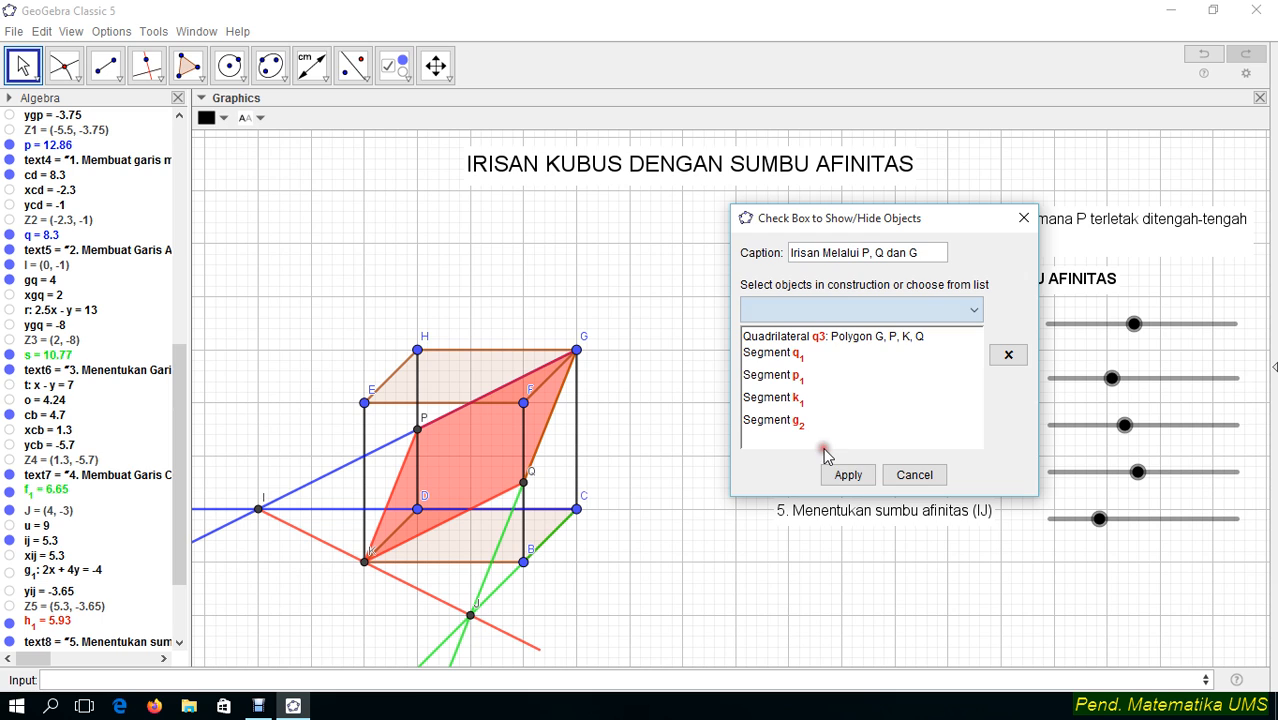
pyautogui.click(778, 424)
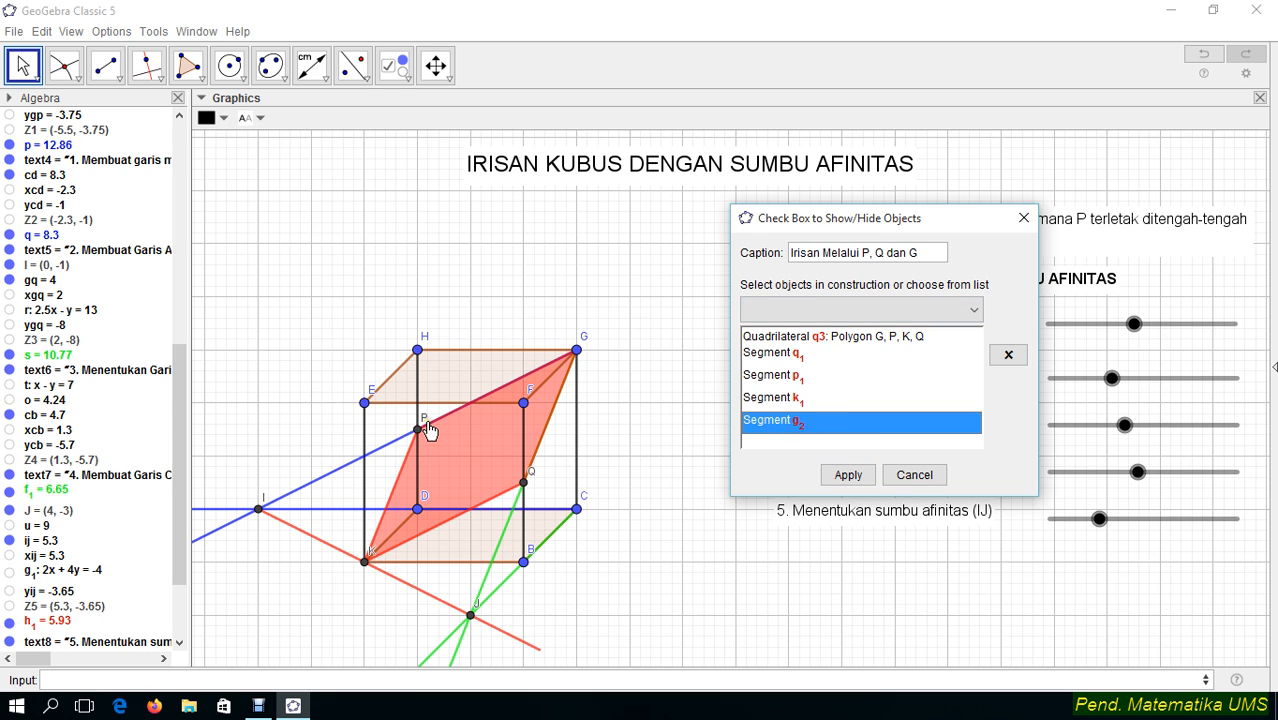
pyautogui.moveTo(188, 442); pyautogui.dragTo(208, 562)
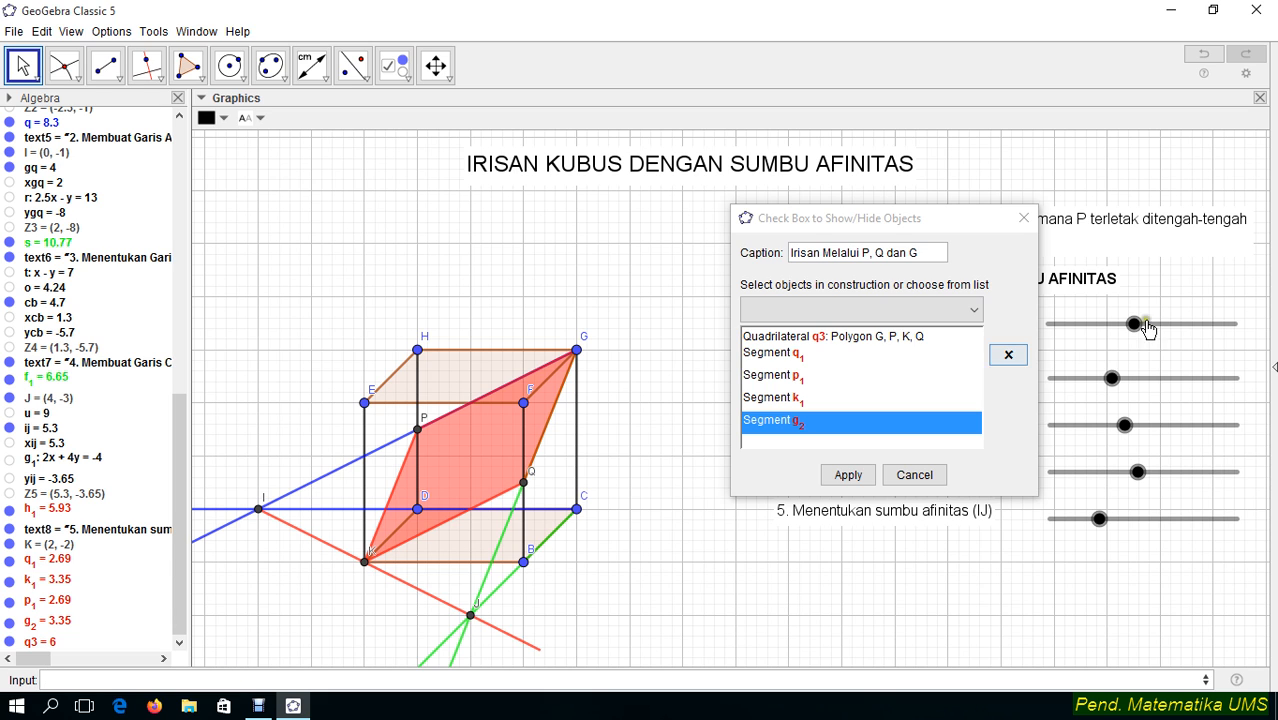
pyautogui.click(850, 474)
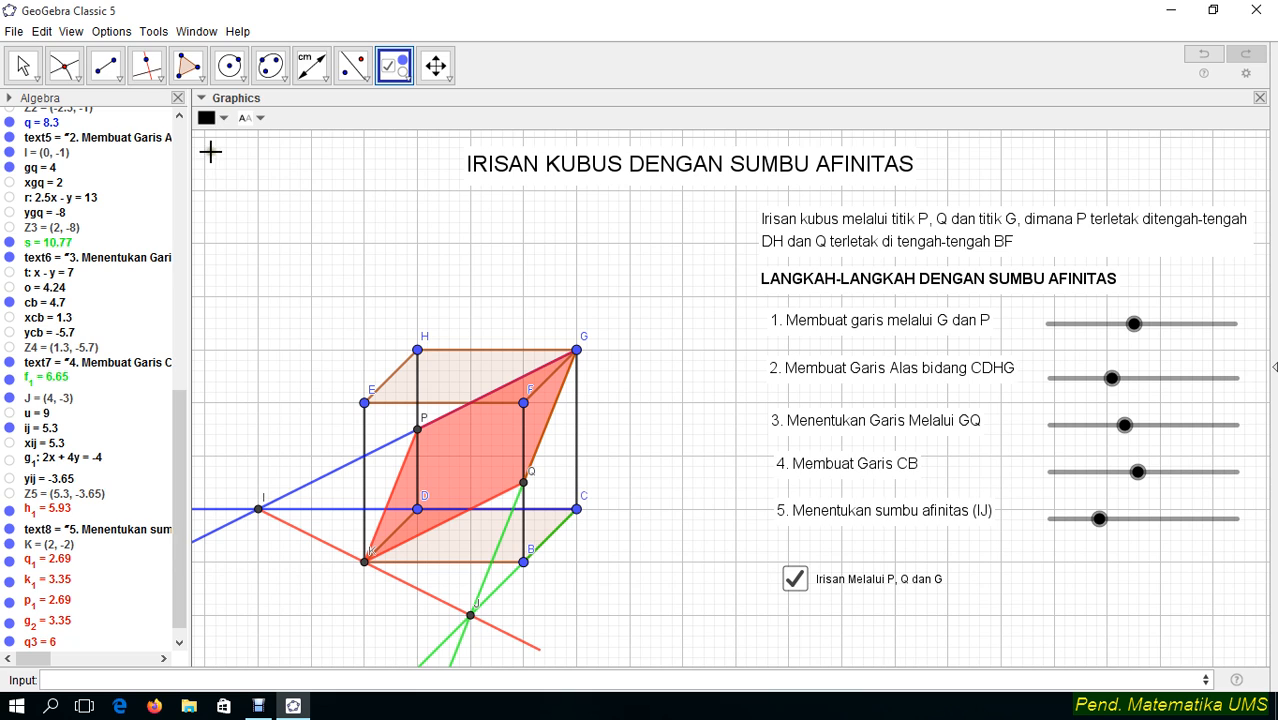
# Test the check box "Irisan Melalui P, Q dan G" by hiding and showing the cross-section
pyautogui.click(22, 65)
pyautogui.click(850, 582)
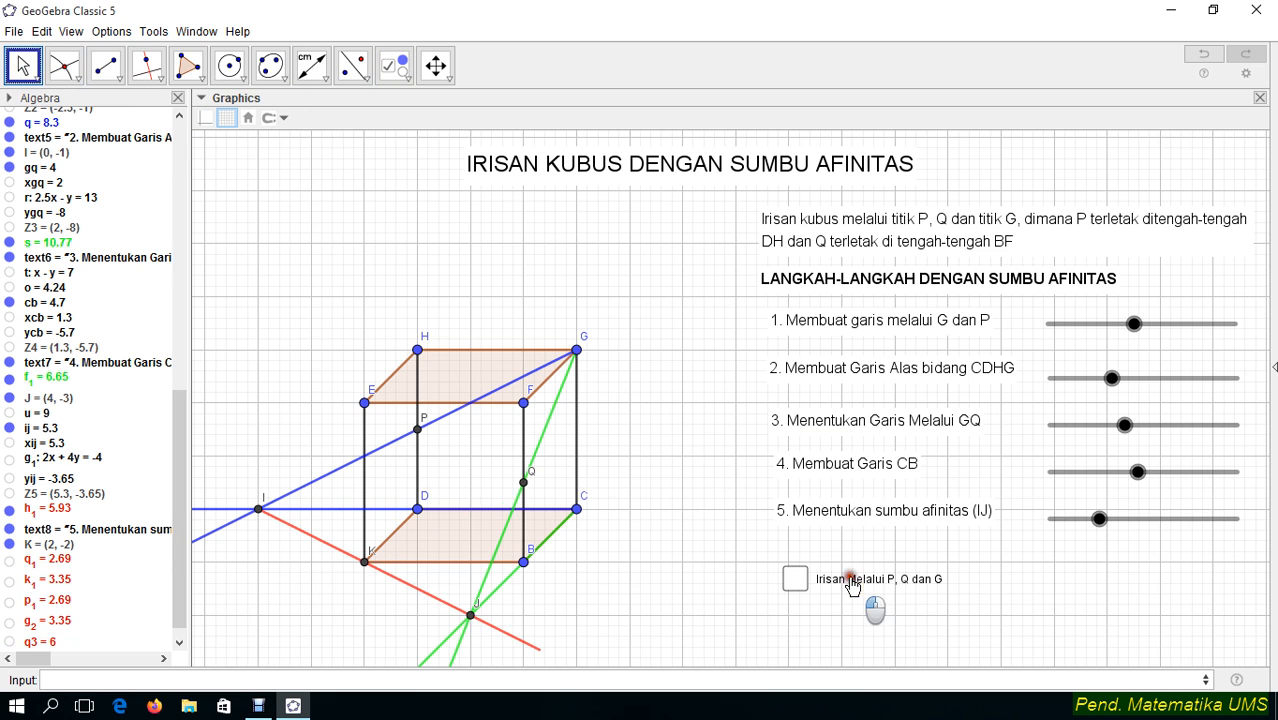
pyautogui.click(807, 577)
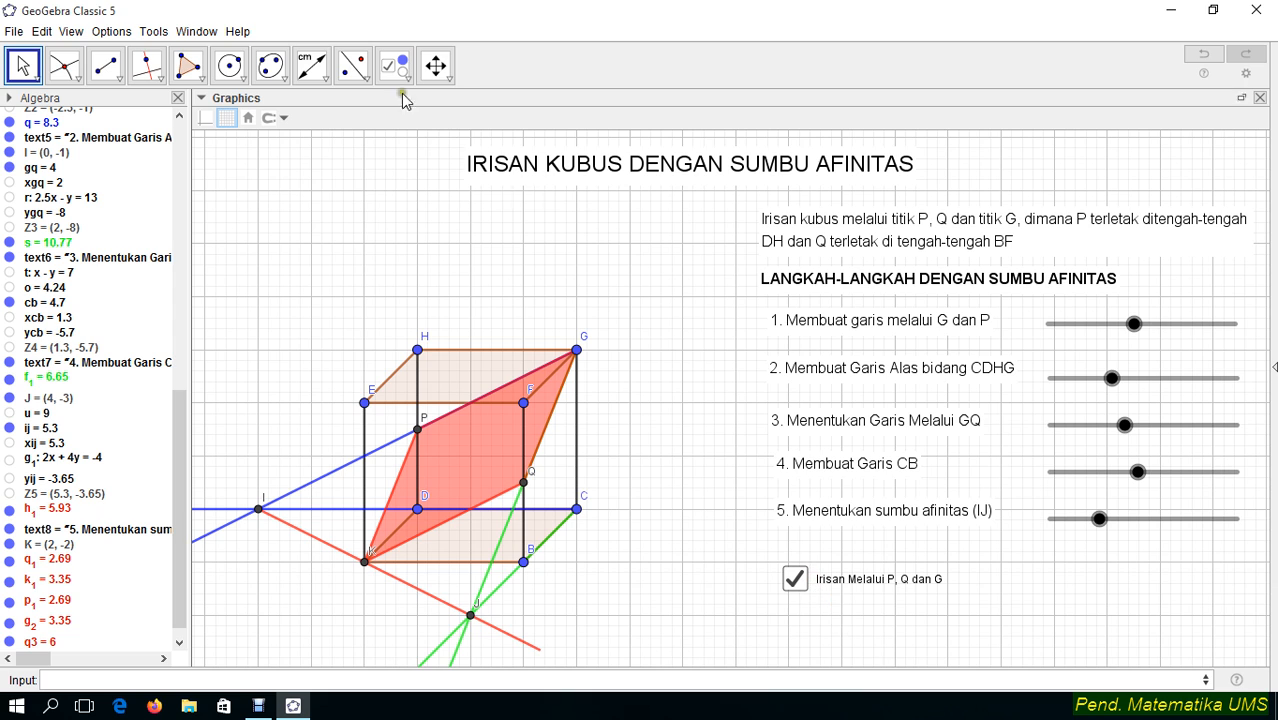
# Move the check box "Irisan Melalui P, Q dan G" up, closer beneath the fifth construction step
pyautogui.click(395, 65)
pyautogui.moveTo(852, 580)
pyautogui.mouseDown()
pyautogui.moveTo(852, 555)
pyautogui.moveTo(850, 567)
pyautogui.mouseUp()
pyautogui.click(27, 75)
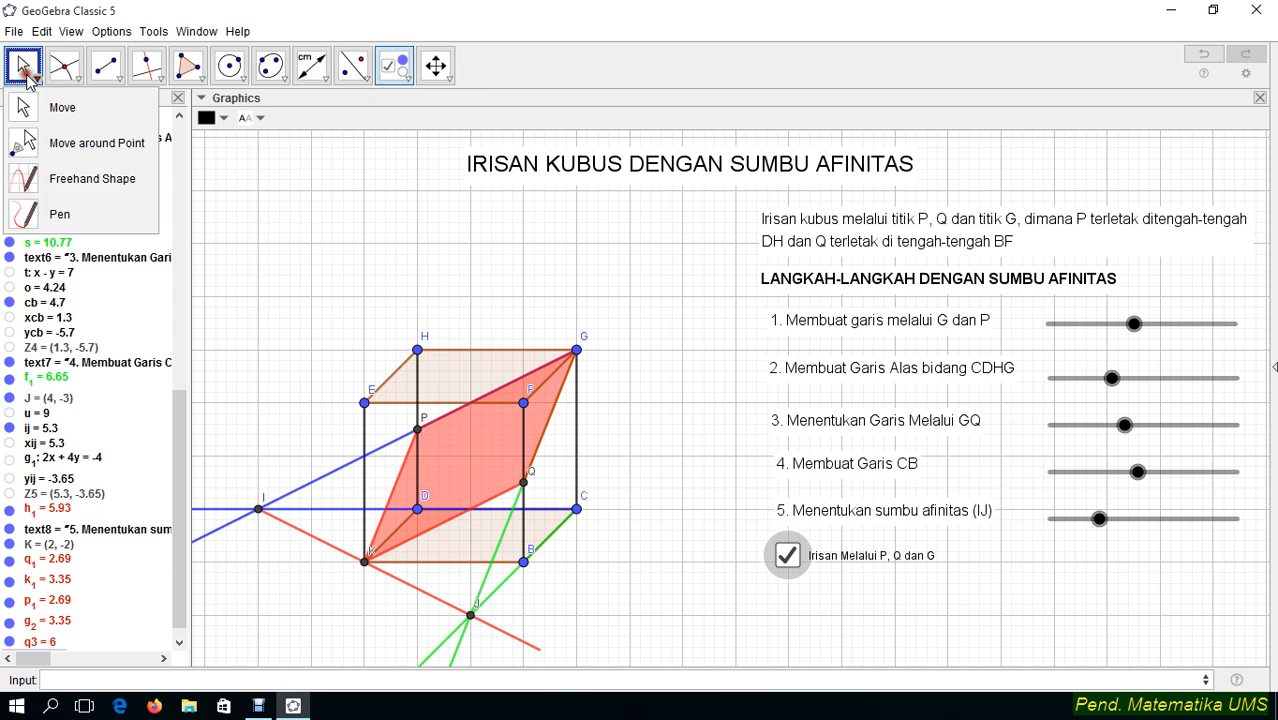
pyautogui.click(62, 107)
# Toggle the cross-section check box, leave it off, and reset all five construction sliders to 0
pyautogui.click(792, 558)
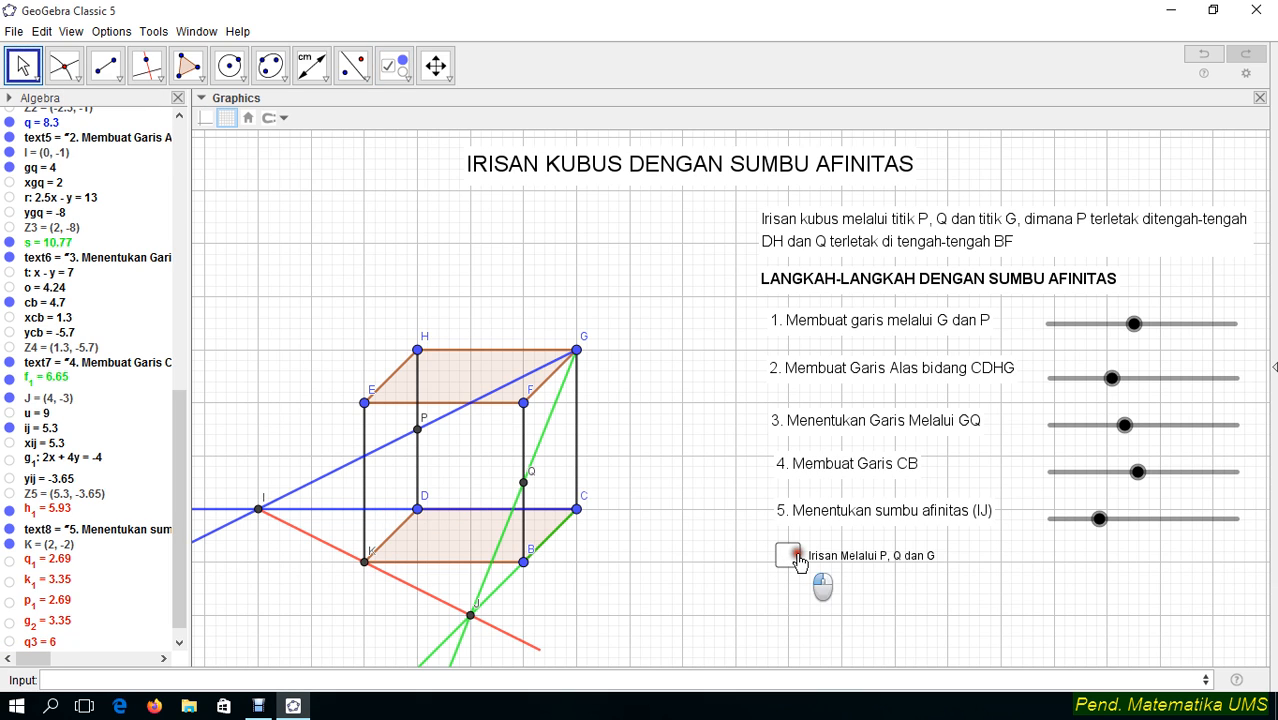
pyautogui.click(795, 556)
pyautogui.click(795, 556)
pyautogui.moveTo(1133, 324); pyautogui.dragTo(975, 350)
pyautogui.moveTo(1112, 378); pyautogui.dragTo(1050, 380)
pyautogui.moveTo(1124, 425); pyautogui.dragTo(1078, 445)
pyautogui.moveTo(1140, 473); pyautogui.dragTo(1043, 488)
pyautogui.moveTo(1099, 518); pyautogui.dragTo(1001, 525)
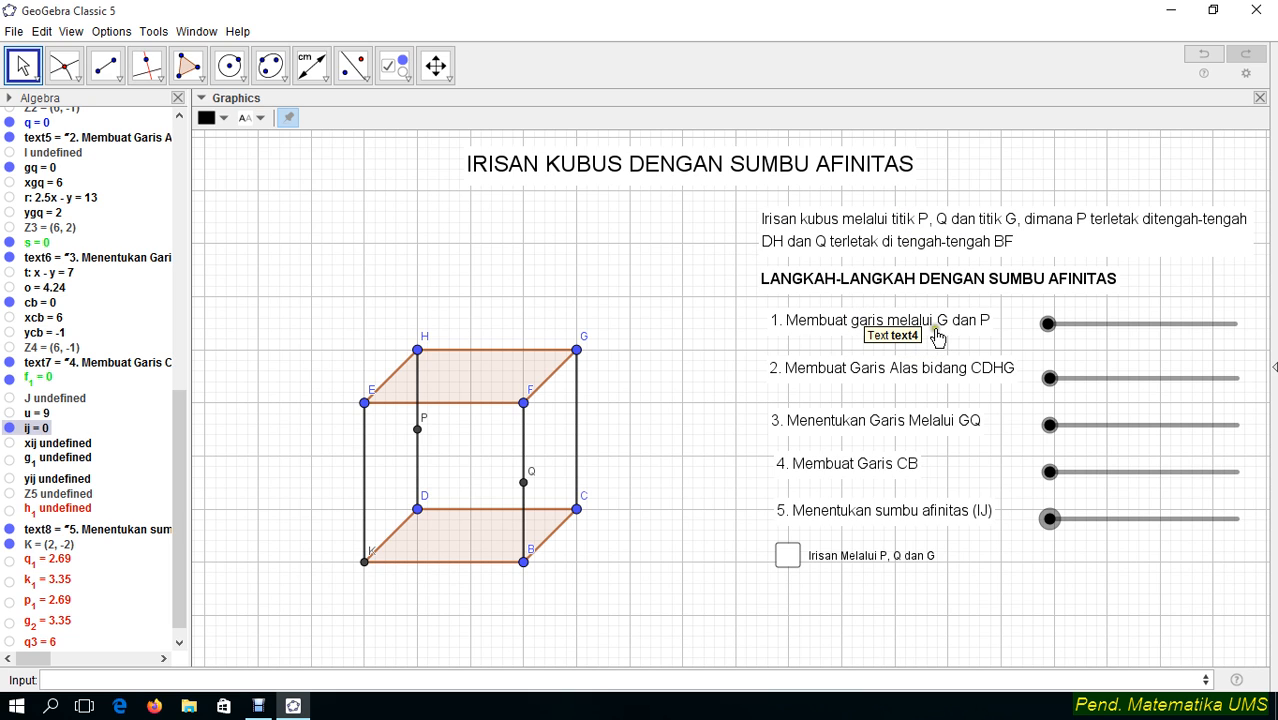
# Advance the five construction sliders in order past their midpoints and show the cross-section with its check box
pyautogui.moveTo(1048, 323); pyautogui.dragTo(1164, 323)
pyautogui.moveTo(1050, 378); pyautogui.dragTo(1161, 378)
pyautogui.moveTo(1050, 425); pyautogui.dragTo(1184, 425)
pyautogui.moveTo(1049, 471); pyautogui.dragTo(1179, 469)
pyautogui.moveTo(1050, 518); pyautogui.dragTo(1160, 518)
pyautogui.click(787, 556)
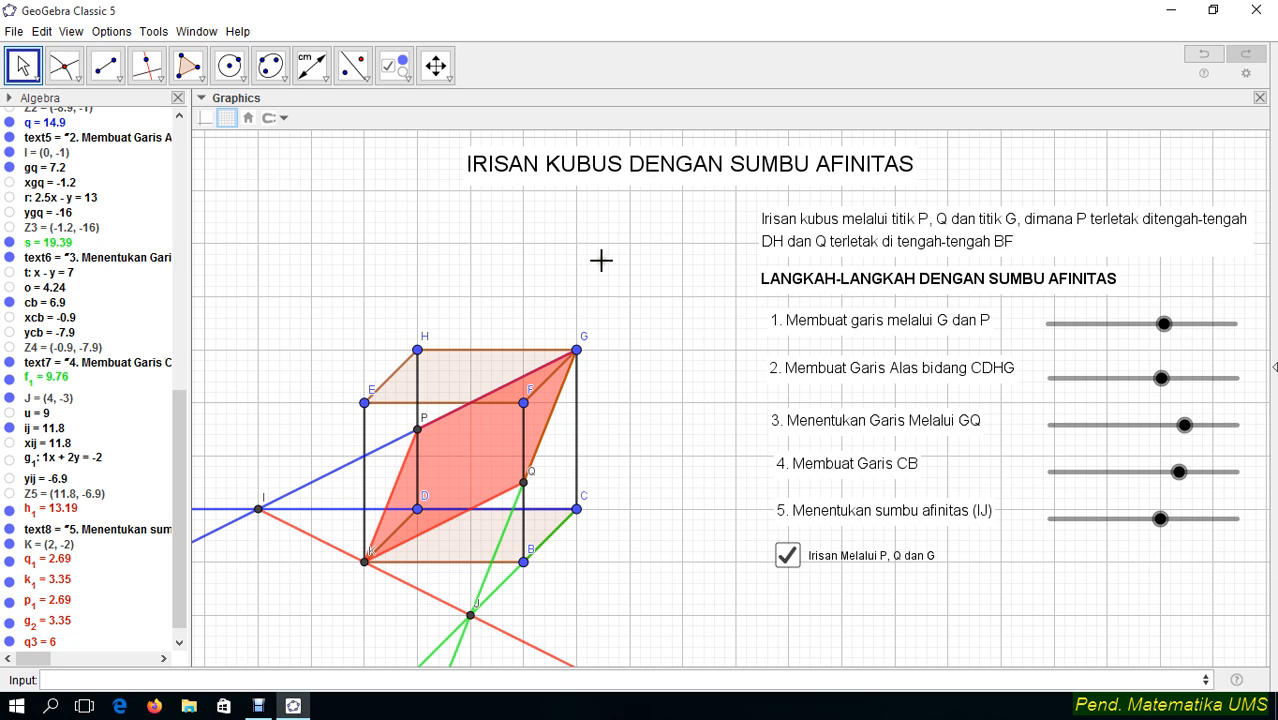
# Close the Algebra view
pyautogui.click(178, 98)
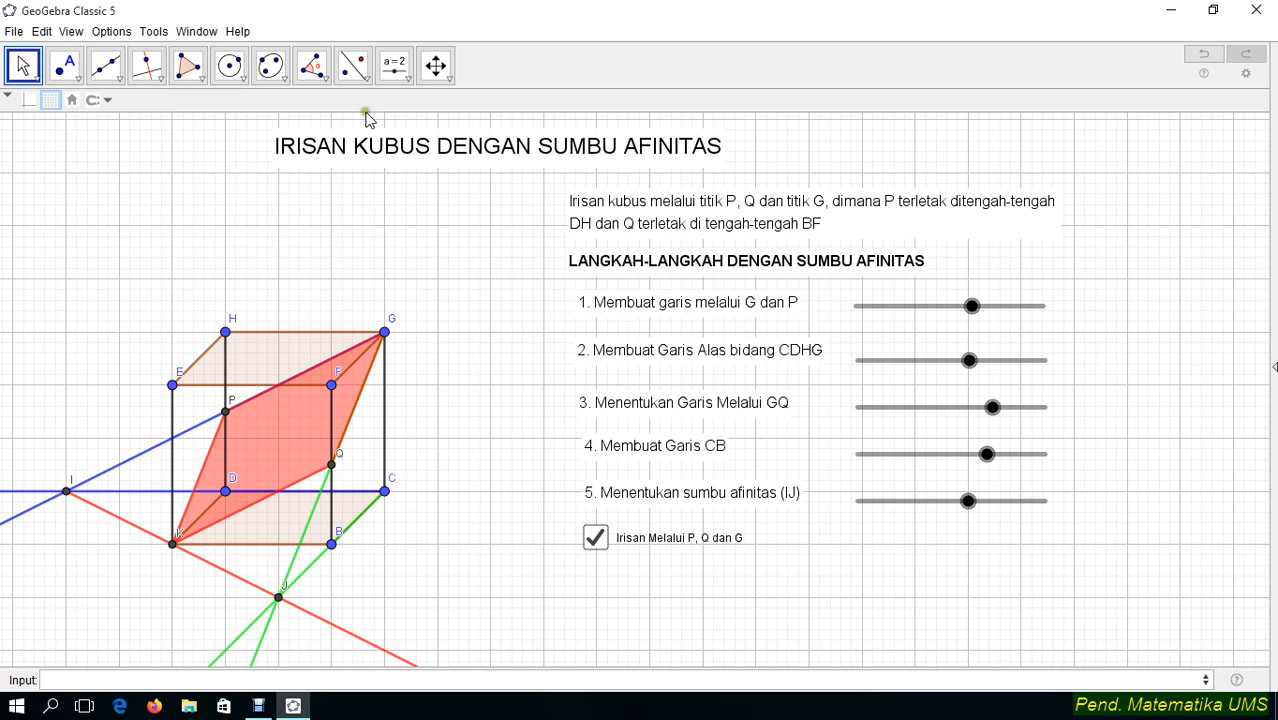